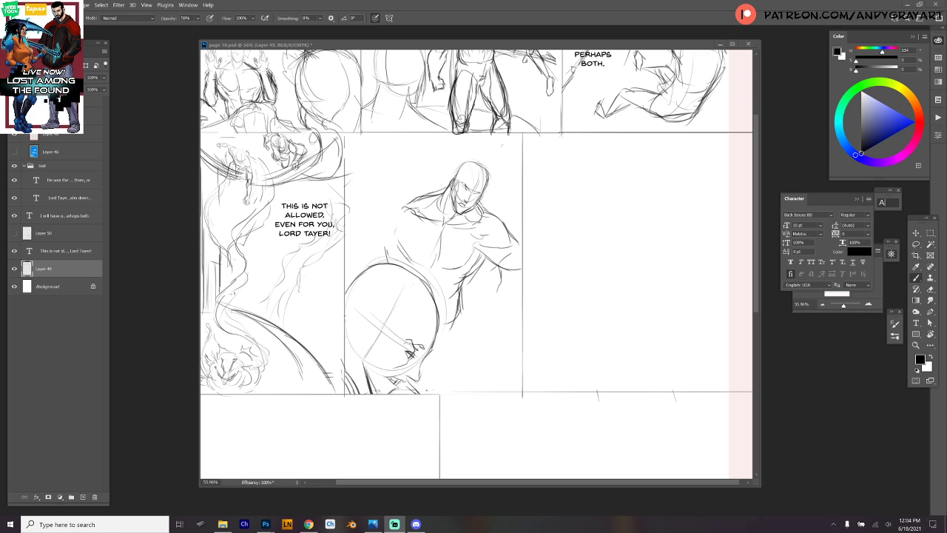
# Sketch the muscular figure's forearm and clawed hand beside the middle panel's right border.
pyautogui.click(773, 364)
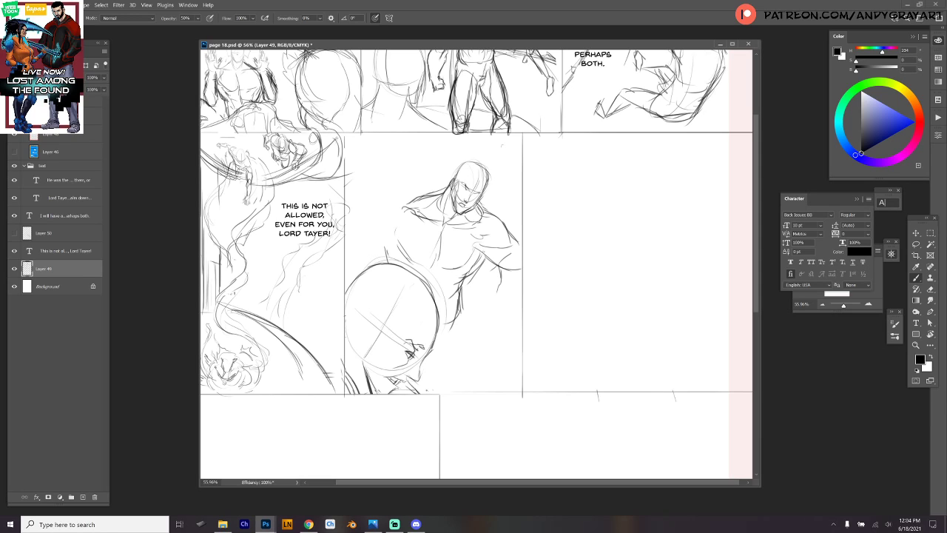
pyautogui.moveTo(485, 256)
pyautogui.mouseDown()
pyautogui.moveTo(510, 268)
pyautogui.moveTo(507, 239)
pyautogui.moveTo(523, 268)
pyautogui.moveTo(505, 265)
pyautogui.moveTo(497, 278)
pyautogui.moveTo(511, 280)
pyautogui.mouseUp()
pyautogui.moveTo(523, 256)
pyautogui.mouseDown()
pyautogui.moveTo(520, 271)
pyautogui.moveTo(512, 252)
pyautogui.moveTo(522, 267)
pyautogui.moveTo(513, 250)
pyautogui.moveTo(491, 292)
pyautogui.moveTo(504, 292)
pyautogui.moveTo(497, 304)
pyautogui.mouseUp()
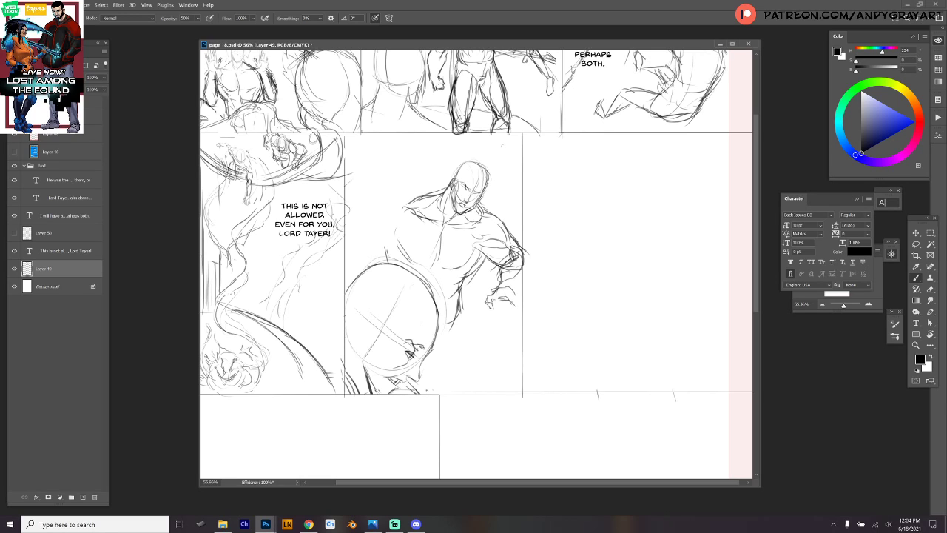
pyautogui.moveTo(515, 297); pyautogui.dragTo(508, 307)
pyautogui.hotkey('alt', 'Tab')
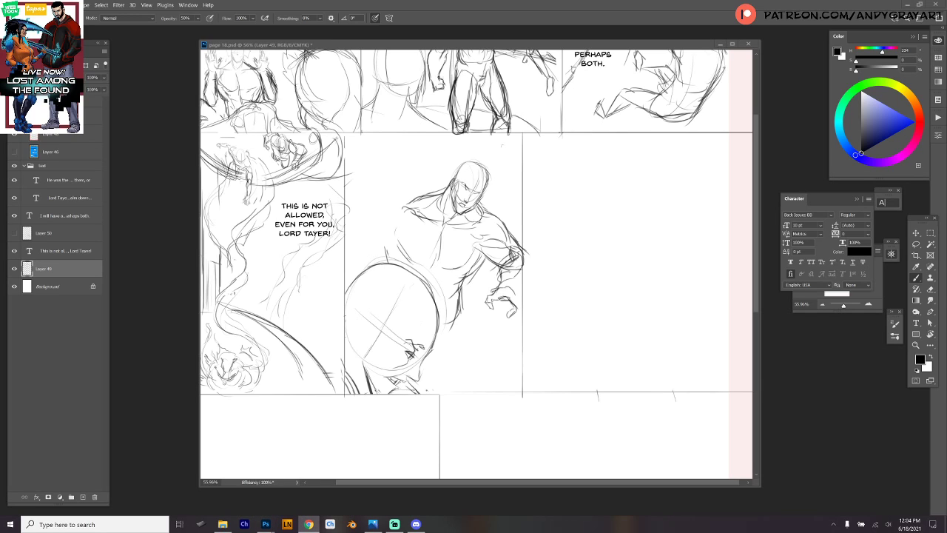
pyautogui.hotkey('alt', 'Tab')
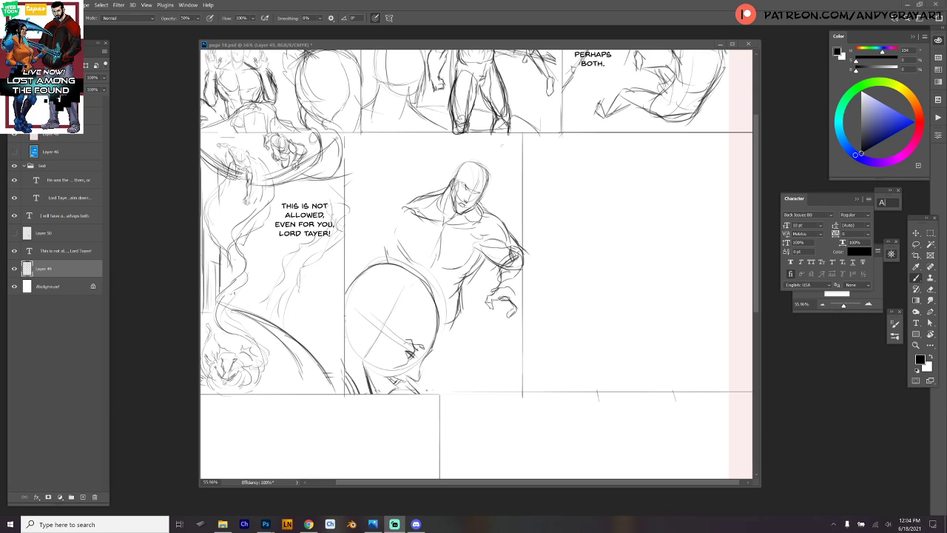
pyautogui.hotkey('alt', 'Tab')
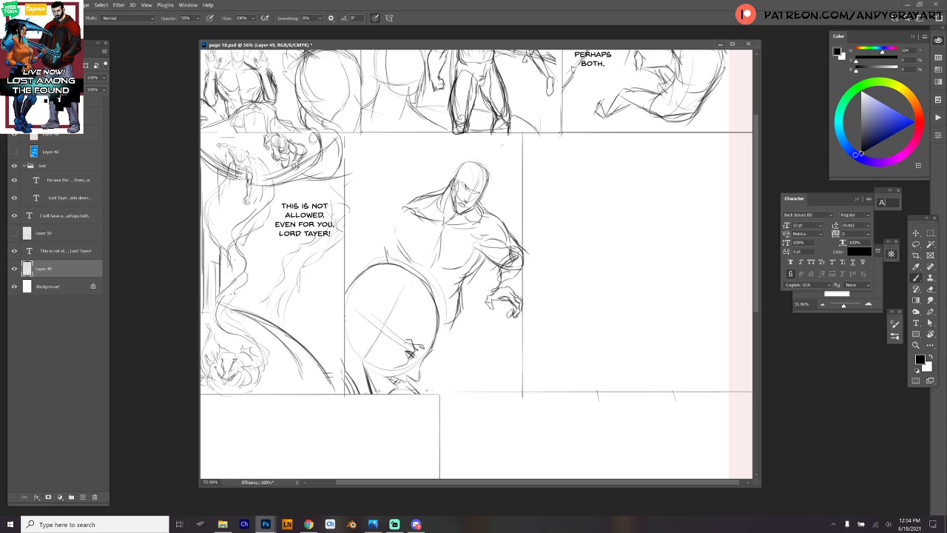
pyautogui.moveTo(516, 284); pyautogui.dragTo(524, 295)
# Select the muscular figure's head with the Lasso, tilt and reposition it with Free Transform, and deselect it.
pyautogui.press('l')
pyautogui.moveTo(487, 210)
pyautogui.mouseDown()
pyautogui.moveTo(453, 201)
pyautogui.moveTo(451, 170)
pyautogui.moveTo(495, 176)
pyautogui.moveTo(481, 187)
pyautogui.moveTo(485, 157)
pyautogui.moveTo(484, 191)
pyautogui.mouseUp()
pyautogui.hotkey('ctrl', 't')
pyautogui.press('Return')
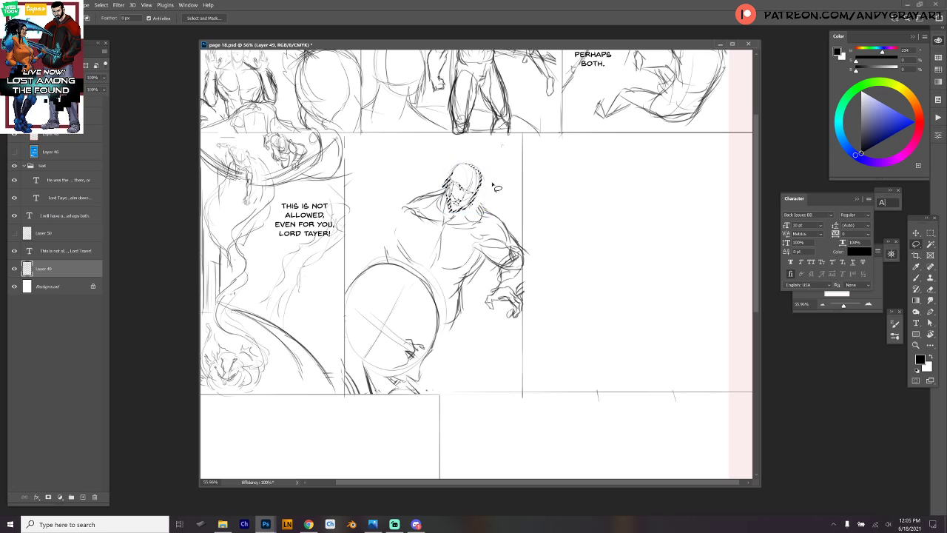
pyautogui.hotkey('ctrl', 'd')
pyautogui.press('b')
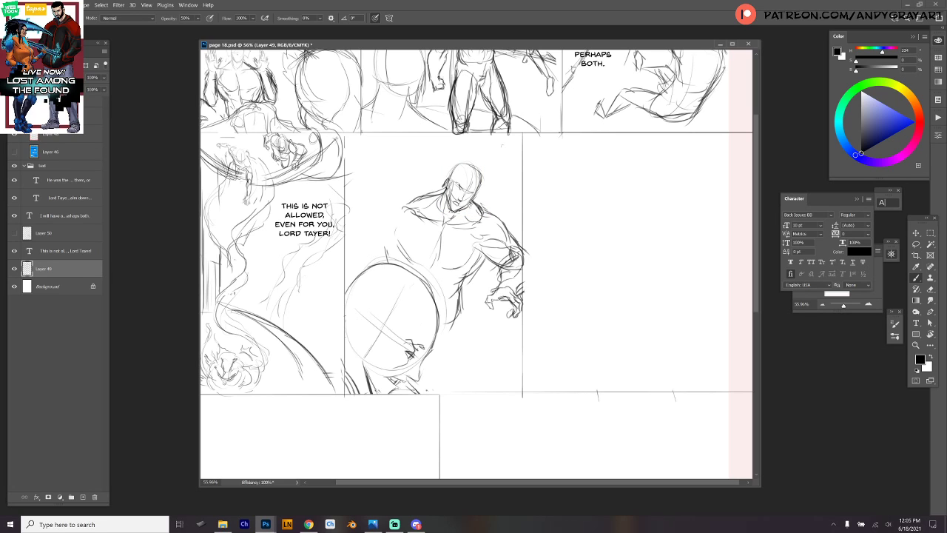
# Sketch the muscular figure's chest centre line, abdomen and waist down behind the large foreground head.
pyautogui.moveTo(441, 216)
pyautogui.mouseDown()
pyautogui.moveTo(453, 222)
pyautogui.moveTo(441, 205)
pyautogui.moveTo(473, 216)
pyautogui.moveTo(436, 253)
pyautogui.mouseUp()
pyautogui.moveTo(400, 255)
pyautogui.mouseDown()
pyautogui.moveTo(420, 264)
pyautogui.moveTo(395, 275)
pyautogui.mouseUp()
pyautogui.moveTo(443, 275)
pyautogui.mouseDown()
pyautogui.moveTo(454, 285)
pyautogui.moveTo(444, 303)
pyautogui.mouseUp()
pyautogui.moveTo(463, 287)
pyautogui.mouseDown()
pyautogui.moveTo(459, 327)
pyautogui.moveTo(429, 364)
pyautogui.mouseUp()
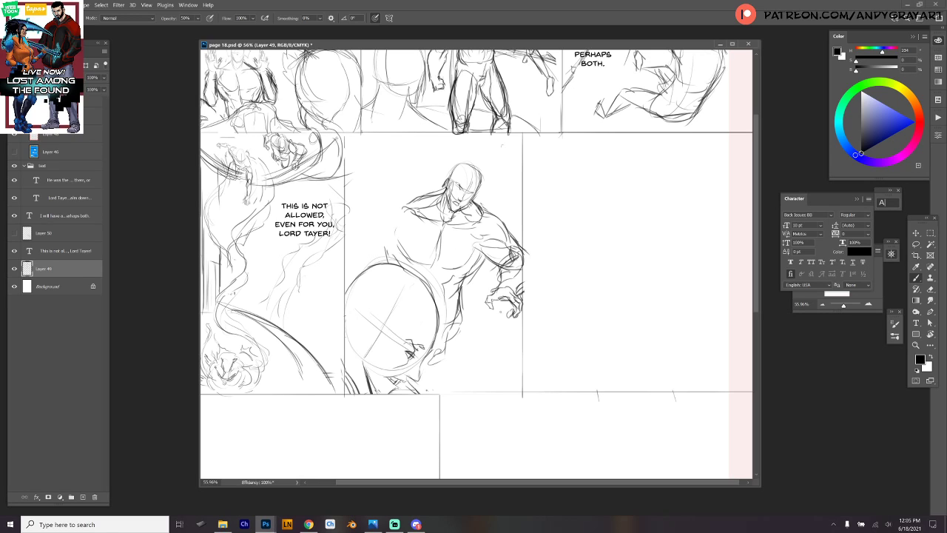
# Sketch the angled support beneath the muscular figure's hand at the middle panel's right border.
pyautogui.moveTo(497, 303)
pyautogui.mouseDown()
pyautogui.moveTo(495, 329)
pyautogui.moveTo(519, 345)
pyautogui.mouseUp()
pyautogui.moveTo(487, 280)
pyautogui.mouseDown()
pyautogui.moveTo(467, 294)
pyautogui.moveTo(475, 286)
pyautogui.moveTo(523, 315)
pyautogui.mouseUp()
pyautogui.moveTo(511, 302)
pyautogui.mouseDown()
pyautogui.moveTo(523, 321)
pyautogui.moveTo(493, 305)
pyautogui.mouseUp()
pyautogui.moveTo(510, 301)
pyautogui.mouseDown()
pyautogui.moveTo(492, 302)
pyautogui.moveTo(524, 310)
pyautogui.mouseUp()
pyautogui.moveTo(515, 304); pyautogui.dragTo(527, 293)
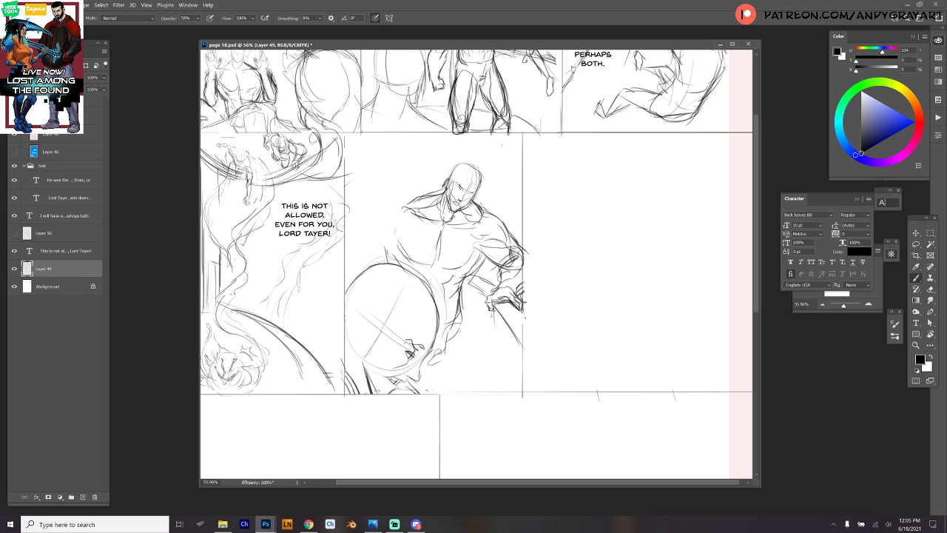
pyautogui.moveTo(492, 321)
pyautogui.mouseDown()
pyautogui.moveTo(494, 339)
pyautogui.moveTo(522, 304)
pyautogui.mouseUp()
pyautogui.moveTo(388, 227)
pyautogui.mouseDown()
pyautogui.moveTo(416, 238)
pyautogui.moveTo(389, 241)
pyautogui.mouseUp()
pyautogui.moveTo(389, 238)
pyautogui.mouseDown()
pyautogui.moveTo(393, 248)
pyautogui.moveTo(375, 245)
pyautogui.mouseUp()
pyautogui.moveTo(390, 231)
pyautogui.mouseDown()
pyautogui.moveTo(381, 234)
pyautogui.moveTo(421, 238)
pyautogui.moveTo(412, 240)
pyautogui.mouseUp()
pyautogui.moveTo(399, 234); pyautogui.dragTo(421, 239)
pyautogui.moveTo(401, 236); pyautogui.dragTo(416, 240)
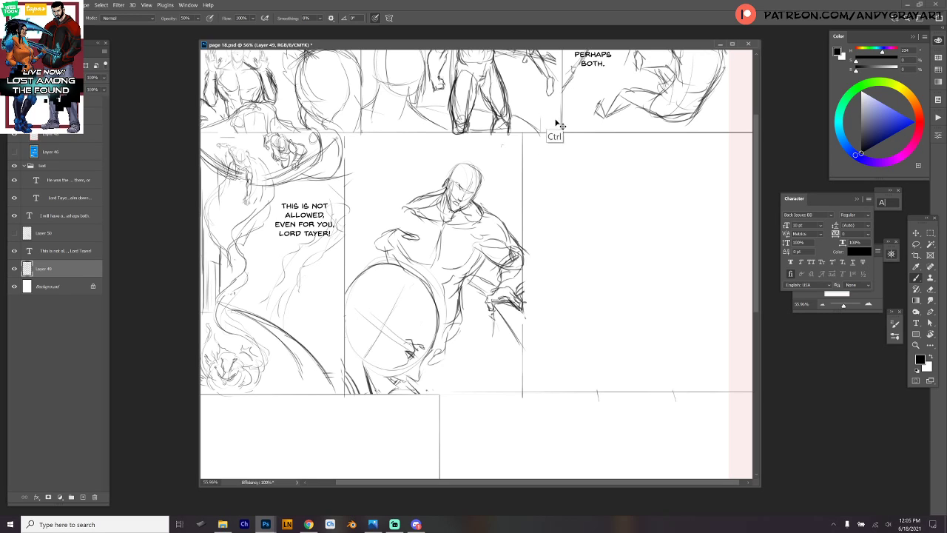
pyautogui.hotkey('ctrl', 'z')
pyautogui.hotkey('ctrl', 'z')
pyautogui.hotkey('ctrl', 'z')
pyautogui.hotkey('ctrl', 'z')
pyautogui.hotkey('ctrl', 'z')
pyautogui.hotkey('ctrl', 'z')
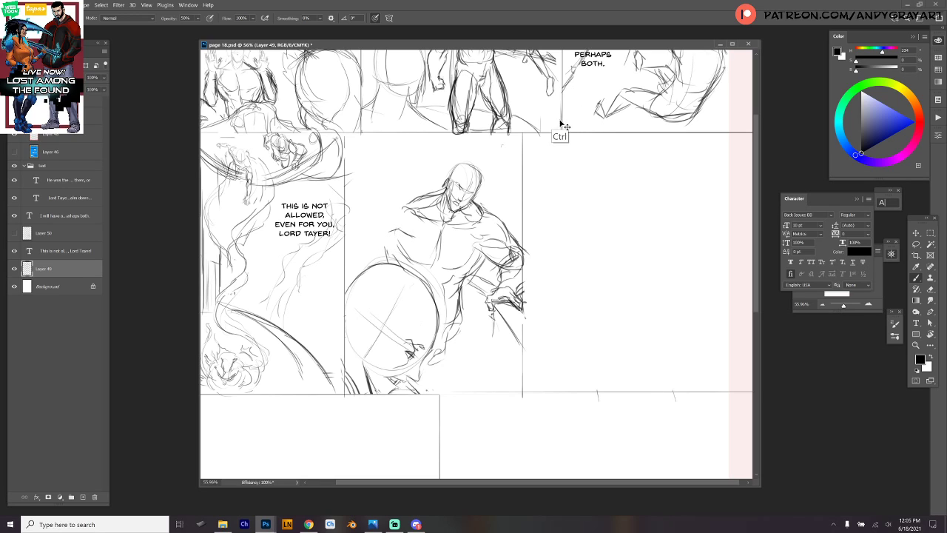
pyautogui.moveTo(410, 202)
pyautogui.mouseDown()
pyautogui.moveTo(379, 206)
pyautogui.moveTo(362, 247)
pyautogui.mouseUp()
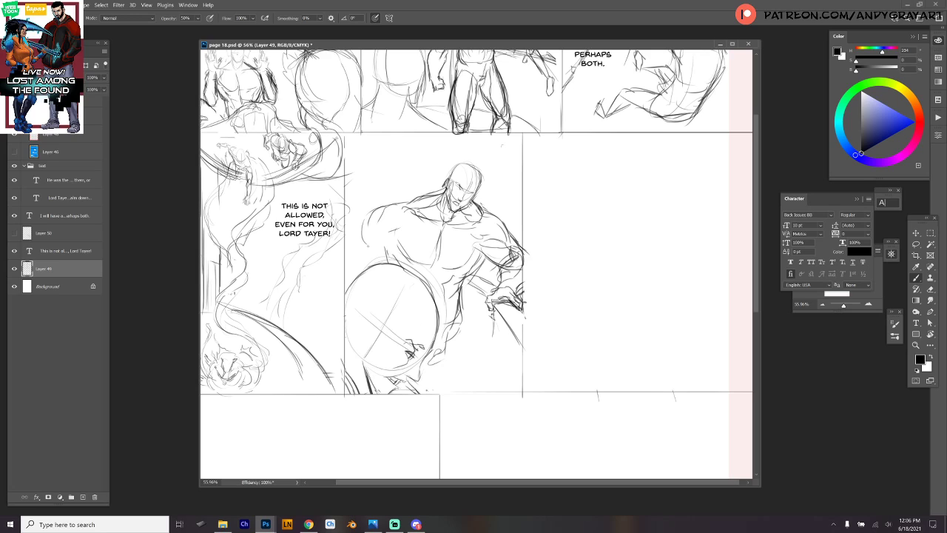
pyautogui.moveTo(404, 224)
pyautogui.mouseDown()
pyautogui.moveTo(367, 273)
pyautogui.moveTo(350, 273)
pyautogui.moveTo(349, 285)
pyautogui.moveTo(349, 276)
pyautogui.mouseUp()
pyautogui.moveTo(395, 249); pyautogui.dragTo(385, 262)
pyautogui.hotkey('ctrl', 'z')
pyautogui.hotkey('ctrl', 'z')
pyautogui.hotkey('ctrl', 'z')
pyautogui.hotkey('ctrl', 'z')
pyautogui.hotkey('ctrl', 'z')
pyautogui.hotkey('ctrl', 'z')
pyautogui.hotkey('ctrl', 'z')
pyautogui.hotkey('ctrl', 'z')
# Sketch the muscular figure's other shoulder and arm, reaching the panel's left border above the large foreground head.
pyautogui.moveTo(399, 201)
pyautogui.mouseDown()
pyautogui.moveTo(374, 206)
pyautogui.moveTo(367, 237)
pyautogui.moveTo(411, 239)
pyautogui.moveTo(416, 259)
pyautogui.moveTo(438, 264)
pyautogui.moveTo(471, 249)
pyautogui.mouseUp()
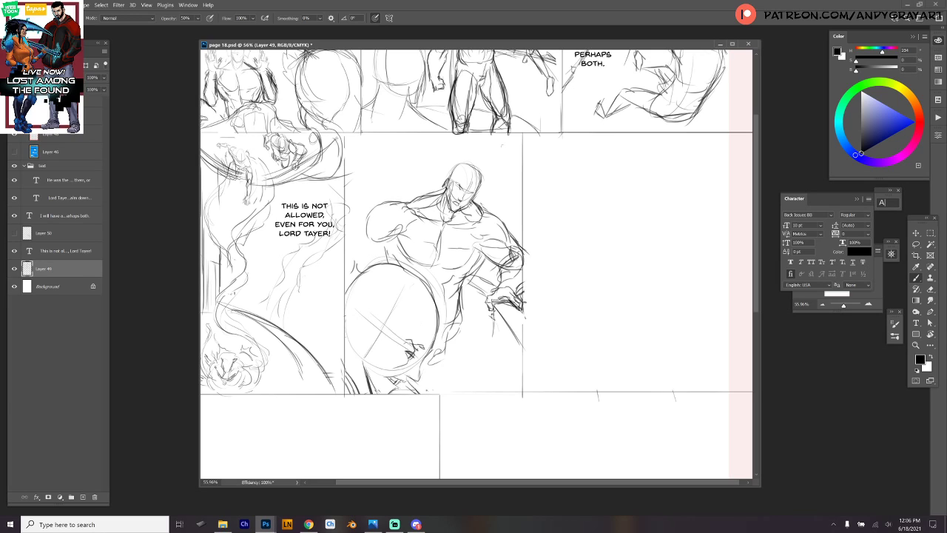
pyautogui.moveTo(369, 225); pyautogui.dragTo(345, 253)
pyautogui.moveTo(366, 234); pyautogui.dragTo(344, 255)
pyautogui.moveTo(363, 245); pyautogui.dragTo(353, 277)
pyautogui.moveTo(393, 238); pyautogui.dragTo(367, 269)
pyautogui.moveTo(398, 240); pyautogui.dragTo(383, 259)
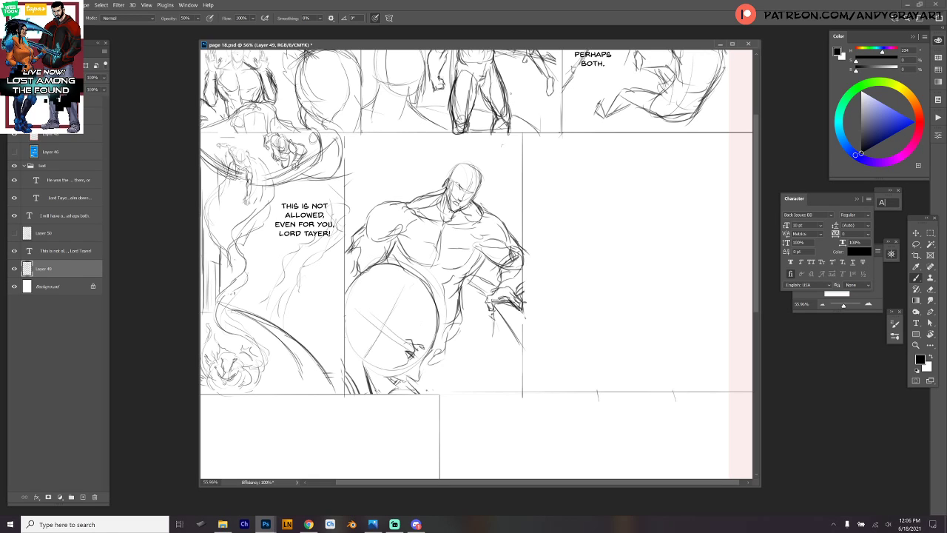
# Select the muscular figure's head with the Lasso again and rotate it to a more upright position.
pyautogui.press('l')
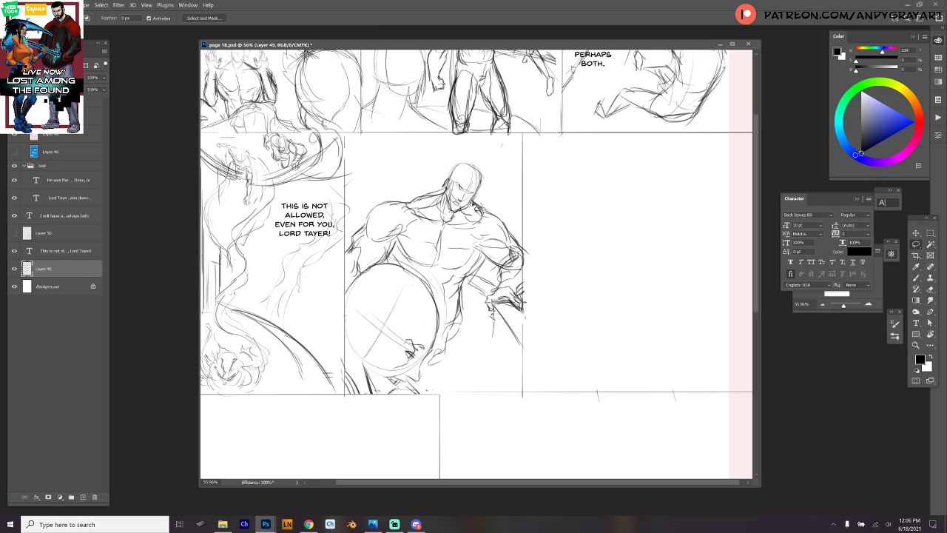
pyautogui.moveTo(468, 162)
pyautogui.mouseDown()
pyautogui.moveTo(492, 198)
pyautogui.moveTo(444, 165)
pyautogui.mouseUp()
pyautogui.hotkey('ctrl', 't')
pyautogui.moveTo(498, 184)
pyautogui.mouseDown()
pyautogui.moveTo(501, 169)
pyautogui.moveTo(477, 199)
pyautogui.moveTo(482, 187)
pyautogui.moveTo(470, 193)
pyautogui.moveTo(480, 201)
pyautogui.moveTo(484, 190)
pyautogui.moveTo(467, 185)
pyautogui.moveTo(457, 216)
pyautogui.moveTo(477, 185)
pyautogui.moveTo(477, 215)
pyautogui.mouseUp()
pyautogui.press('Return')
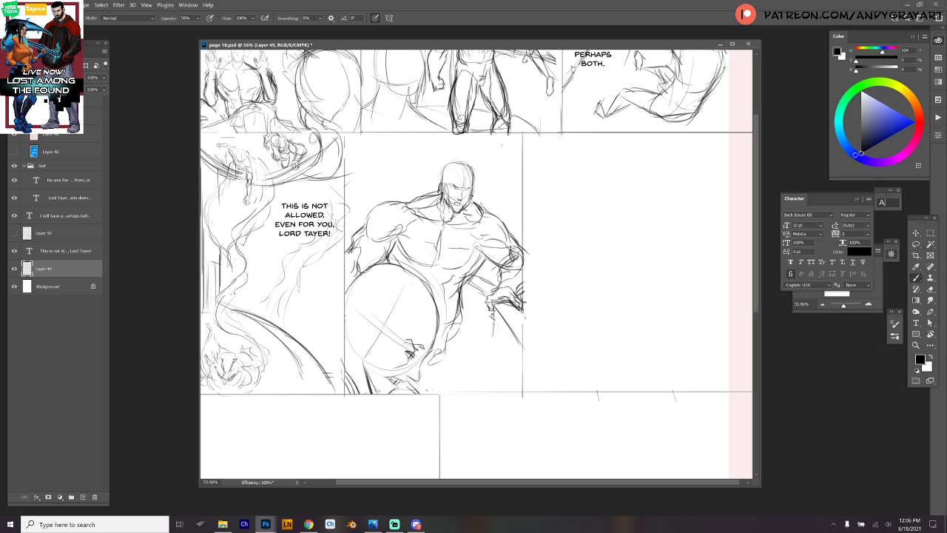
# Sketch the muscular figure's hip and thigh lines down to the middle panel's lower border.
pyautogui.moveTo(462, 321); pyautogui.dragTo(470, 376)
pyautogui.moveTo(428, 353); pyautogui.dragTo(442, 389)
pyautogui.moveTo(462, 319); pyautogui.dragTo(470, 389)
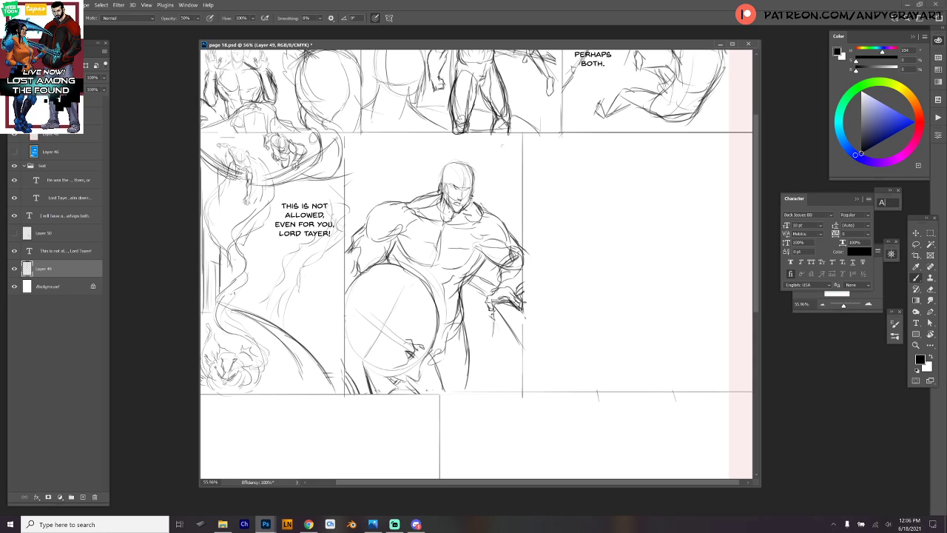
pyautogui.moveTo(448, 353); pyautogui.dragTo(443, 394)
# Add the muscular figure's hand above the large foreground head and refine his jaw and hair outline.
pyautogui.moveTo(347, 265); pyautogui.dragTo(352, 275)
pyautogui.moveTo(355, 254)
pyautogui.mouseDown()
pyautogui.moveTo(342, 264)
pyautogui.moveTo(375, 270)
pyautogui.mouseUp()
pyautogui.moveTo(387, 244); pyautogui.dragTo(396, 261)
pyautogui.moveTo(436, 176); pyautogui.dragTo(442, 219)
pyautogui.moveTo(456, 211)
pyautogui.mouseDown()
pyautogui.moveTo(468, 225)
pyautogui.moveTo(450, 210)
pyautogui.moveTo(460, 214)
pyautogui.mouseUp()
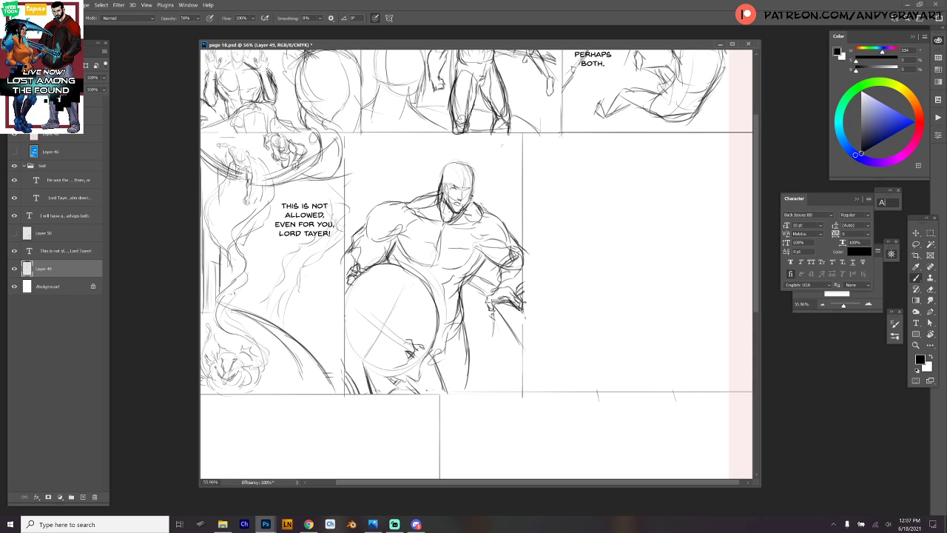
pyautogui.moveTo(437, 185)
pyautogui.mouseDown()
pyautogui.moveTo(441, 196)
pyautogui.moveTo(472, 153)
pyautogui.moveTo(457, 154)
pyautogui.moveTo(430, 196)
pyautogui.mouseUp()
pyautogui.hotkey('alt', 'Tab')
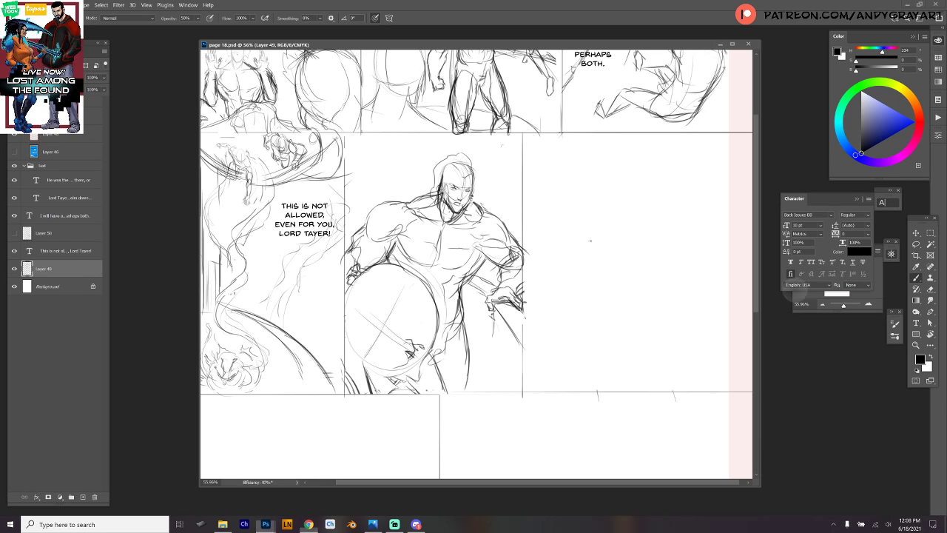
pyautogui.click(636, 159)
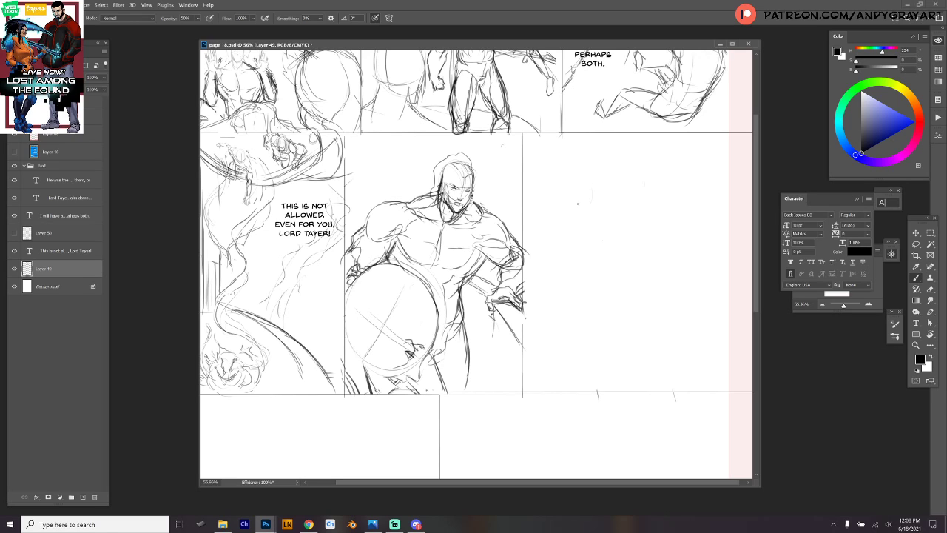
pyautogui.moveTo(577, 203)
pyautogui.mouseDown()
pyautogui.moveTo(590, 187)
pyautogui.moveTo(574, 202)
pyautogui.moveTo(593, 207)
pyautogui.moveTo(598, 192)
pyautogui.moveTo(579, 201)
pyautogui.moveTo(595, 203)
pyautogui.mouseUp()
pyautogui.moveTo(582, 178)
pyautogui.mouseDown()
pyautogui.moveTo(592, 176)
pyautogui.moveTo(592, 207)
pyautogui.moveTo(563, 205)
pyautogui.moveTo(555, 184)
pyautogui.moveTo(562, 196)
pyautogui.moveTo(611, 209)
pyautogui.mouseUp()
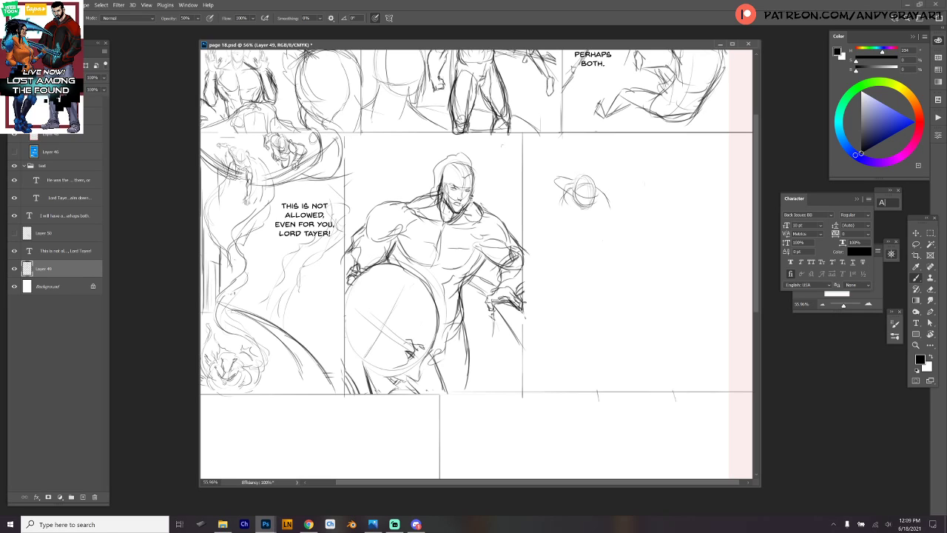
pyautogui.moveTo(607, 205); pyautogui.dragTo(609, 217)
pyautogui.moveTo(550, 231)
pyautogui.mouseDown()
pyautogui.moveTo(567, 217)
pyautogui.moveTo(580, 231)
pyautogui.moveTo(555, 243)
pyautogui.moveTo(581, 236)
pyautogui.moveTo(553, 249)
pyautogui.mouseUp()
pyautogui.press('l')
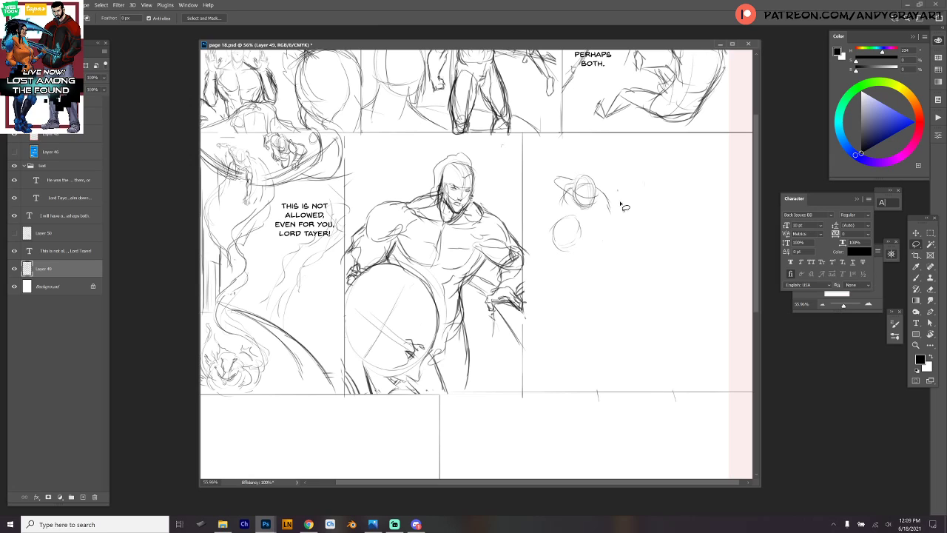
pyautogui.moveTo(620, 191); pyautogui.dragTo(581, 157)
pyautogui.press('Delete')
pyautogui.hotkey('ctrl', 'd')
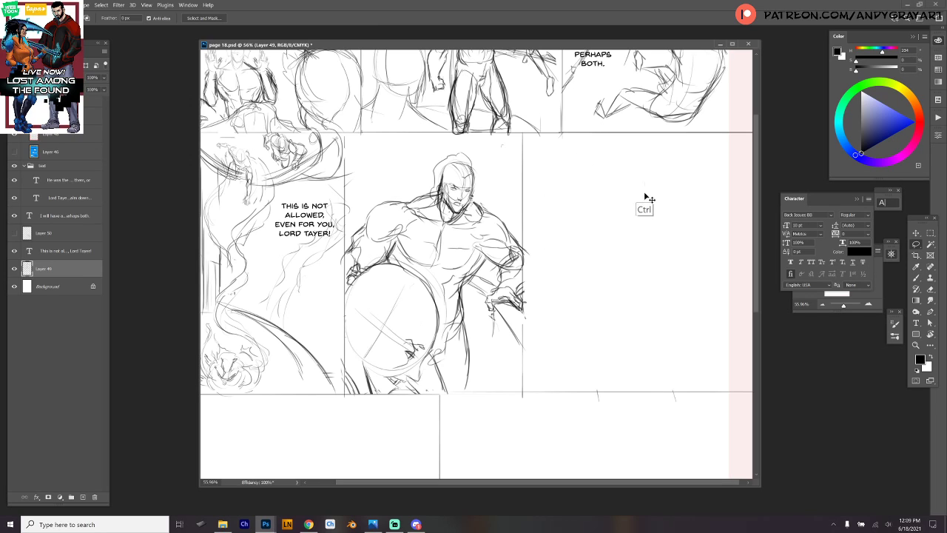
pyautogui.press('b')
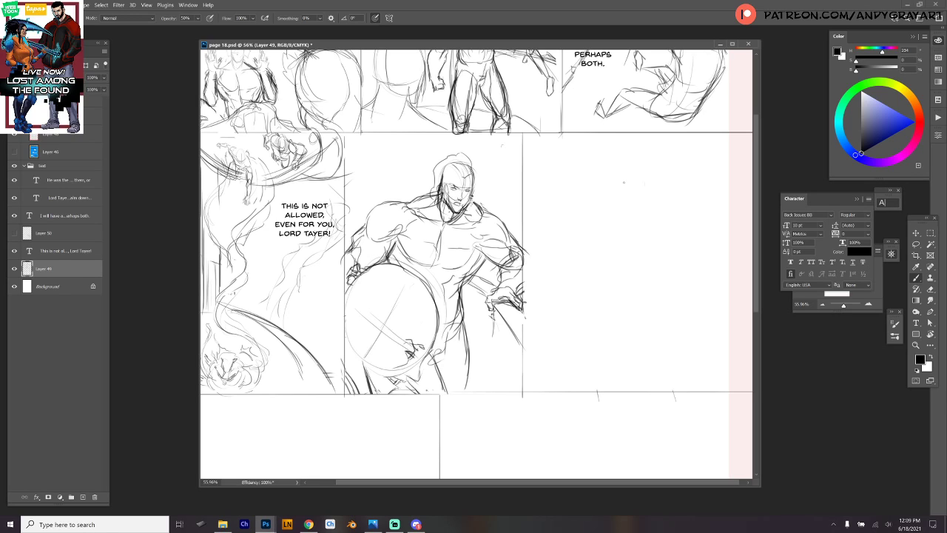
# Sketch the round head and chest of a new figure in the upper part of the empty right panel.
pyautogui.moveTo(614, 197); pyautogui.dragTo(628, 212)
pyautogui.moveTo(608, 206)
pyautogui.mouseDown()
pyautogui.moveTo(627, 221)
pyautogui.moveTo(615, 218)
pyautogui.mouseUp()
pyautogui.moveTo(594, 188)
pyautogui.mouseDown()
pyautogui.moveTo(609, 189)
pyautogui.moveTo(601, 212)
pyautogui.moveTo(629, 185)
pyautogui.moveTo(635, 213)
pyautogui.moveTo(608, 216)
pyautogui.mouseUp()
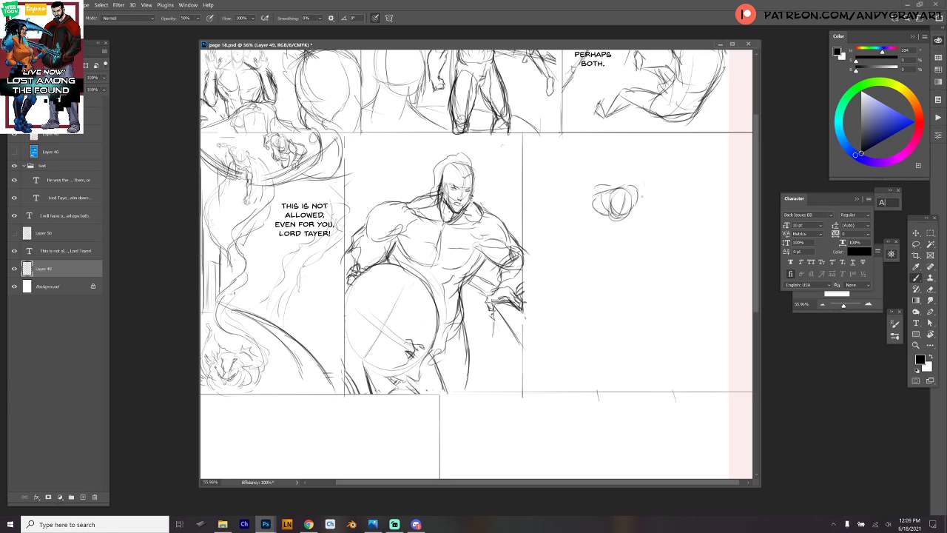
pyautogui.moveTo(596, 216)
pyautogui.mouseDown()
pyautogui.moveTo(620, 238)
pyautogui.moveTo(635, 194)
pyautogui.moveTo(625, 238)
pyautogui.mouseUp()
# Sketch the new figure's foreshortened back and first thigh trailing down to the left of the head.
pyautogui.moveTo(628, 180)
pyautogui.mouseDown()
pyautogui.moveTo(601, 183)
pyautogui.moveTo(591, 204)
pyautogui.moveTo(609, 182)
pyautogui.moveTo(592, 214)
pyautogui.moveTo(556, 213)
pyautogui.mouseUp()
pyautogui.moveTo(556, 218)
pyautogui.mouseDown()
pyautogui.moveTo(569, 242)
pyautogui.moveTo(577, 237)
pyautogui.moveTo(555, 231)
pyautogui.mouseUp()
pyautogui.moveTo(558, 245)
pyautogui.mouseDown()
pyautogui.moveTo(567, 236)
pyautogui.moveTo(552, 249)
pyautogui.moveTo(571, 256)
pyautogui.mouseUp()
pyautogui.moveTo(559, 218)
pyautogui.mouseDown()
pyautogui.moveTo(550, 256)
pyautogui.moveTo(549, 235)
pyautogui.moveTo(555, 256)
pyautogui.mouseUp()
pyautogui.moveTo(561, 254); pyautogui.dragTo(595, 215)
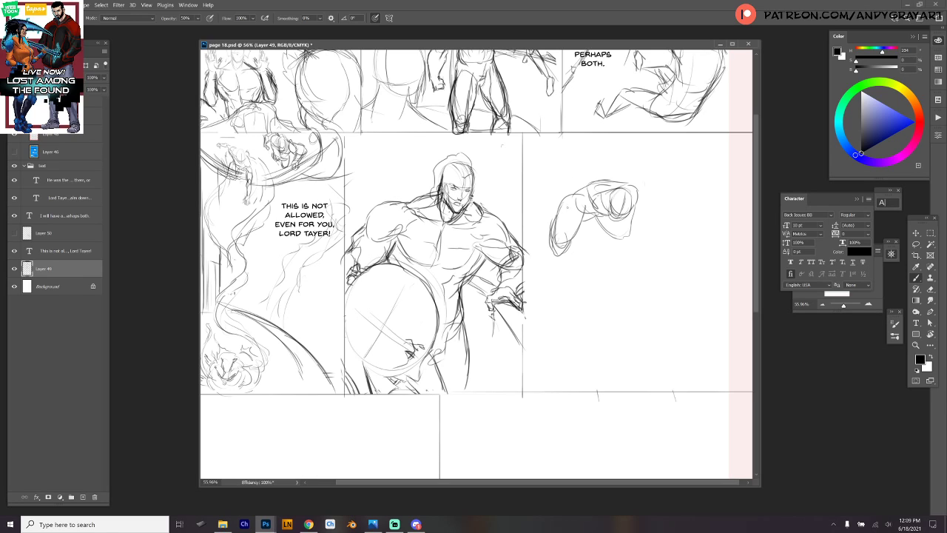
# Sketch the flying figure's second thigh, both lower legs and the feet.
pyautogui.moveTo(555, 192)
pyautogui.mouseDown()
pyautogui.moveTo(567, 181)
pyautogui.moveTo(582, 186)
pyautogui.moveTo(601, 233)
pyautogui.moveTo(587, 261)
pyautogui.mouseUp()
pyautogui.moveTo(604, 232); pyautogui.dragTo(595, 254)
pyautogui.moveTo(594, 247)
pyautogui.mouseDown()
pyautogui.moveTo(577, 272)
pyautogui.moveTo(589, 281)
pyautogui.moveTo(579, 291)
pyautogui.moveTo(595, 282)
pyautogui.moveTo(581, 300)
pyautogui.mouseUp()
pyautogui.moveTo(565, 236)
pyautogui.mouseDown()
pyautogui.moveTo(556, 253)
pyautogui.moveTo(562, 243)
pyautogui.mouseUp()
pyautogui.moveTo(566, 241)
pyautogui.mouseDown()
pyautogui.moveTo(537, 278)
pyautogui.moveTo(551, 285)
pyautogui.mouseUp()
pyautogui.moveTo(556, 260)
pyautogui.mouseDown()
pyautogui.moveTo(549, 282)
pyautogui.moveTo(576, 279)
pyautogui.moveTo(578, 324)
pyautogui.mouseUp()
pyautogui.moveTo(580, 324); pyautogui.dragTo(589, 316)
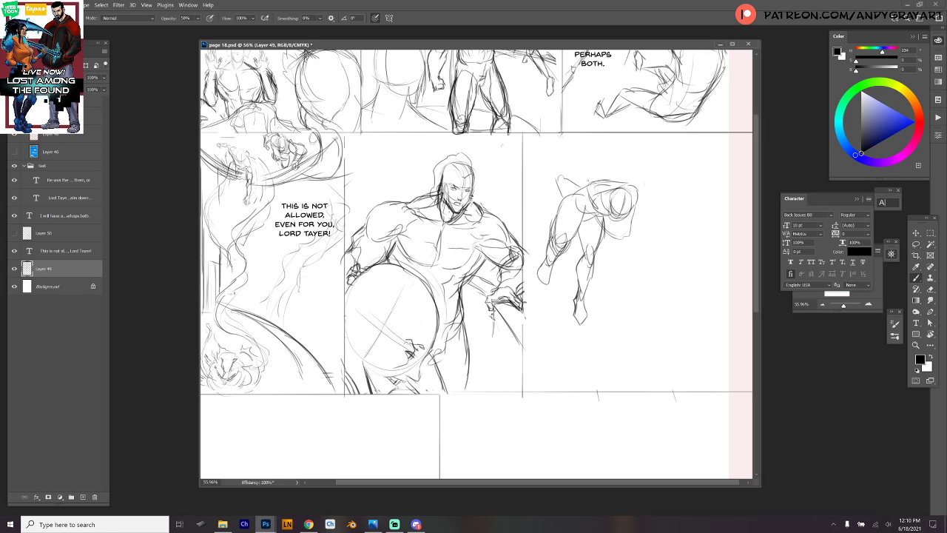
# Sketch a bent arm for the flying figure beside the shoulder and above the thighs.
pyautogui.moveTo(590, 180)
pyautogui.mouseDown()
pyautogui.moveTo(581, 202)
pyautogui.moveTo(578, 193)
pyautogui.moveTo(587, 206)
pyautogui.mouseUp()
pyautogui.moveTo(584, 193)
pyautogui.mouseDown()
pyautogui.moveTo(562, 210)
pyautogui.moveTo(572, 215)
pyautogui.moveTo(561, 224)
pyautogui.mouseUp()
pyautogui.moveTo(563, 189)
pyautogui.mouseDown()
pyautogui.moveTo(551, 211)
pyautogui.moveTo(572, 176)
pyautogui.mouseUp()
pyautogui.moveTo(570, 186)
pyautogui.mouseDown()
pyautogui.moveTo(573, 209)
pyautogui.moveTo(558, 203)
pyautogui.mouseUp()
pyautogui.moveTo(554, 181)
pyautogui.mouseDown()
pyautogui.moveTo(581, 176)
pyautogui.moveTo(570, 186)
pyautogui.mouseUp()
pyautogui.moveTo(585, 180); pyautogui.dragTo(567, 191)
pyautogui.moveTo(590, 179)
pyautogui.mouseDown()
pyautogui.moveTo(573, 185)
pyautogui.moveTo(586, 187)
pyautogui.mouseUp()
pyautogui.moveTo(584, 181); pyautogui.dragTo(579, 199)
# Sketch the flying figure's other shoulder and raised hand, plus sweeping curves across the top of the right panel.
pyautogui.moveTo(638, 190); pyautogui.dragTo(642, 213)
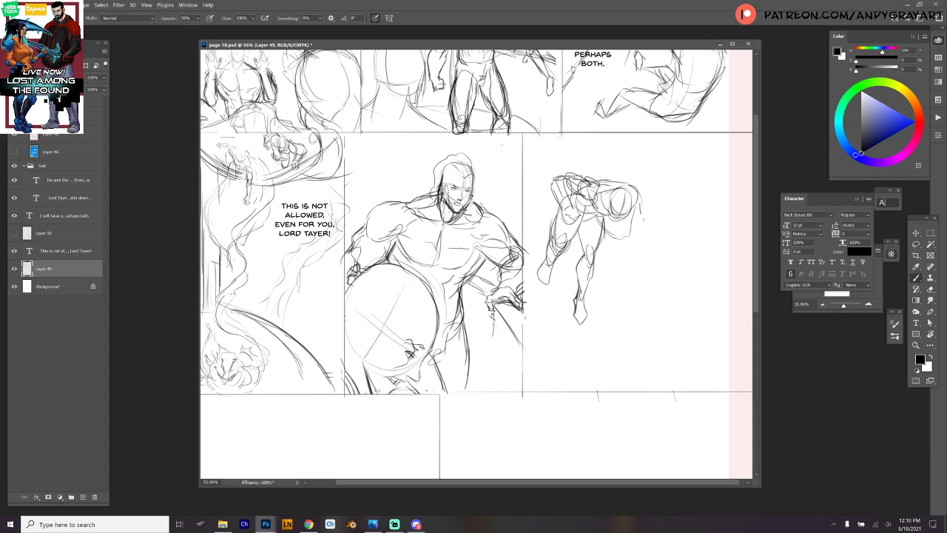
pyautogui.moveTo(611, 181); pyautogui.dragTo(633, 180)
pyautogui.moveTo(631, 184)
pyautogui.mouseDown()
pyautogui.moveTo(637, 204)
pyautogui.moveTo(618, 215)
pyautogui.mouseUp()
pyautogui.moveTo(616, 195); pyautogui.dragTo(625, 216)
pyautogui.moveTo(613, 178)
pyautogui.mouseDown()
pyautogui.moveTo(626, 172)
pyautogui.moveTo(612, 168)
pyautogui.mouseUp()
pyautogui.moveTo(609, 165); pyautogui.dragTo(604, 176)
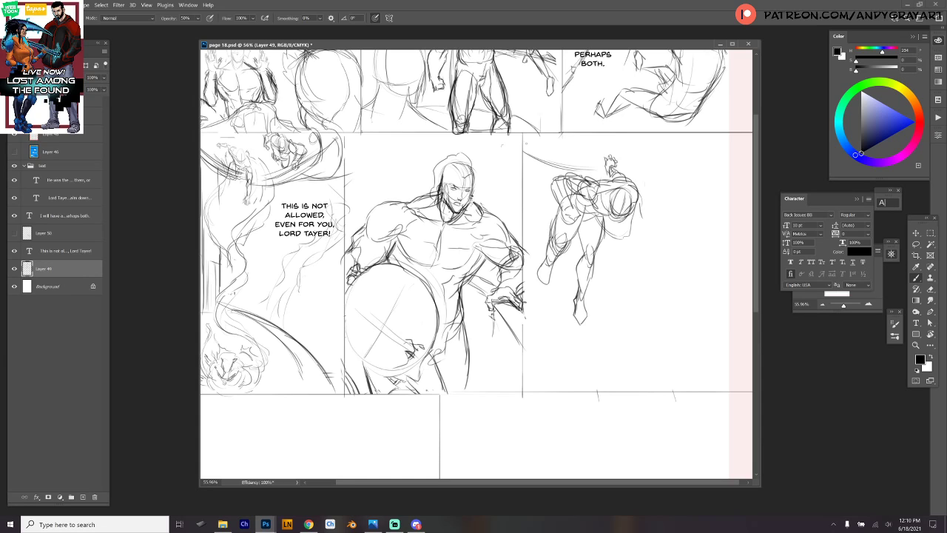
pyautogui.moveTo(527, 157)
pyautogui.mouseDown()
pyautogui.moveTo(562, 142)
pyautogui.moveTo(622, 161)
pyautogui.moveTo(642, 142)
pyautogui.mouseUp()
# Erase the flying figure's bent arm and redraw it reaching outward toward the panel's left border with an open hand.
pyautogui.press('e')
pyautogui.moveTo(592, 169)
pyautogui.mouseDown()
pyautogui.moveTo(547, 185)
pyautogui.moveTo(585, 229)
pyautogui.mouseUp()
pyautogui.press('b')
pyautogui.moveTo(585, 189)
pyautogui.mouseDown()
pyautogui.moveTo(566, 219)
pyautogui.moveTo(592, 179)
pyautogui.moveTo(564, 176)
pyautogui.moveTo(589, 169)
pyautogui.moveTo(556, 167)
pyautogui.moveTo(583, 169)
pyautogui.moveTo(564, 164)
pyautogui.moveTo(538, 183)
pyautogui.mouseUp()
pyautogui.moveTo(539, 187); pyautogui.dragTo(562, 179)
pyautogui.moveTo(542, 177)
pyautogui.mouseDown()
pyautogui.moveTo(534, 194)
pyautogui.moveTo(545, 197)
pyautogui.mouseUp()
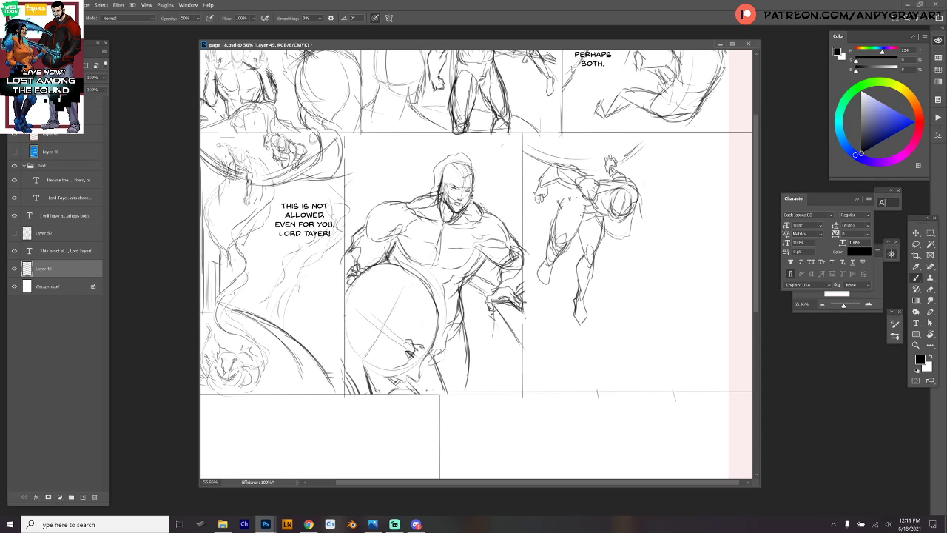
# Redraw the flying figure's left-hand leg as a foreshortened thigh with the lower leg folded back.
pyautogui.moveTo(539, 196)
pyautogui.mouseDown()
pyautogui.moveTo(533, 207)
pyautogui.moveTo(561, 205)
pyautogui.moveTo(555, 248)
pyautogui.mouseUp()
pyautogui.moveTo(567, 218); pyautogui.dragTo(548, 249)
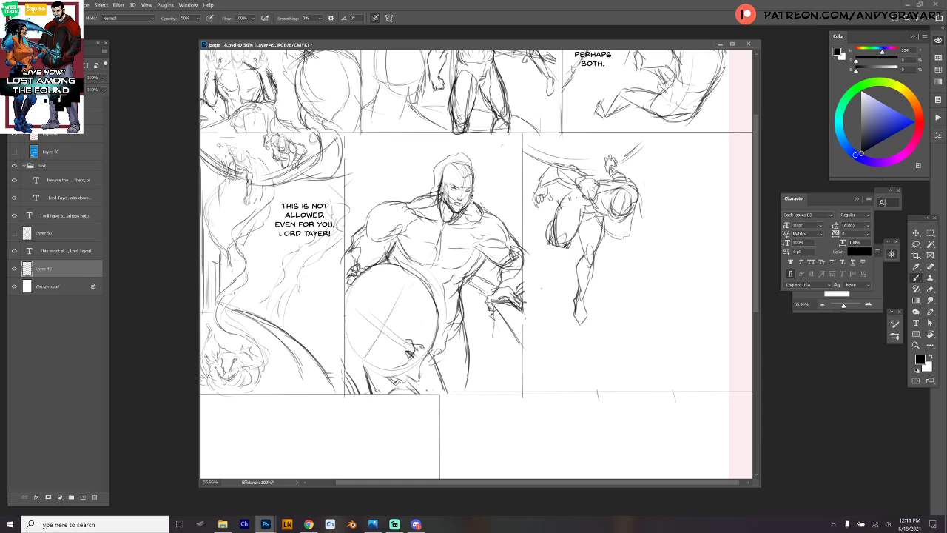
pyautogui.moveTo(570, 245)
pyautogui.mouseDown()
pyautogui.moveTo(555, 252)
pyautogui.moveTo(546, 232)
pyautogui.moveTo(541, 249)
pyautogui.mouseUp()
# Select the whole flying figure with its curves, enlarge it slightly, and move it toward the right side of the panel.
pyautogui.press('l')
pyautogui.moveTo(652, 139)
pyautogui.mouseDown()
pyautogui.moveTo(542, 145)
pyautogui.moveTo(531, 169)
pyautogui.moveTo(582, 347)
pyautogui.moveTo(656, 244)
pyautogui.moveTo(652, 139)
pyautogui.mouseUp()
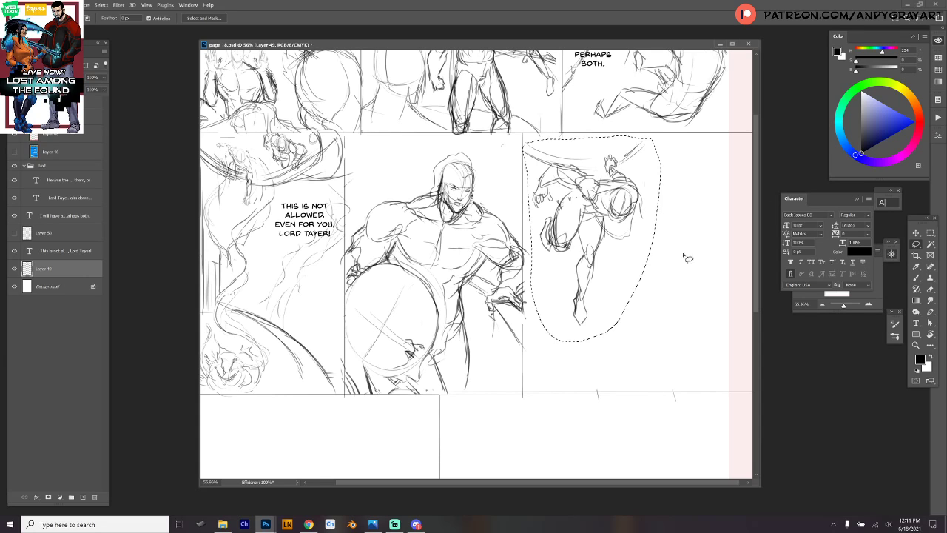
pyautogui.hotkey('ctrl', 't')
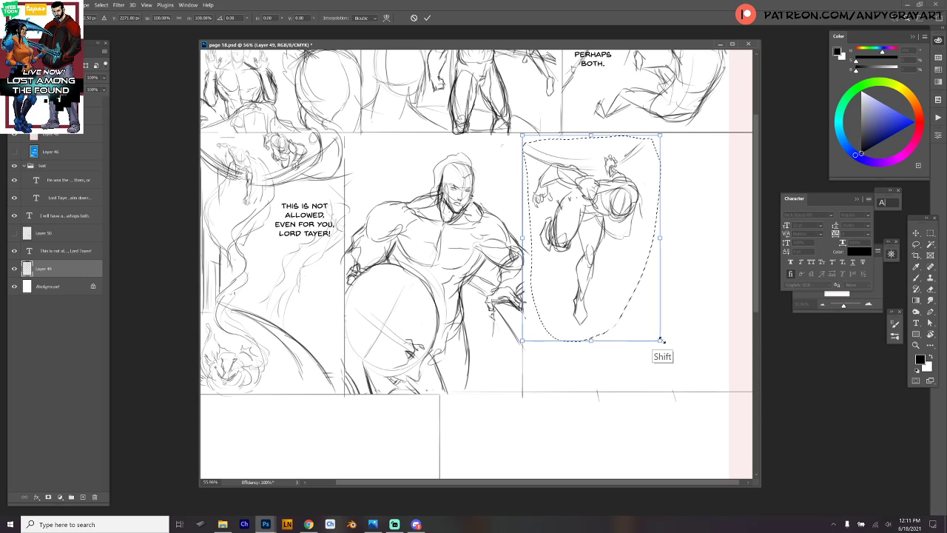
pyautogui.moveTo(661, 342)
pyautogui.mouseDown()
pyautogui.moveTo(681, 355)
pyautogui.moveTo(689, 335)
pyautogui.moveTo(702, 343)
pyautogui.mouseUp()
pyautogui.press('Return')
pyautogui.hotkey('ctrl', 'd')
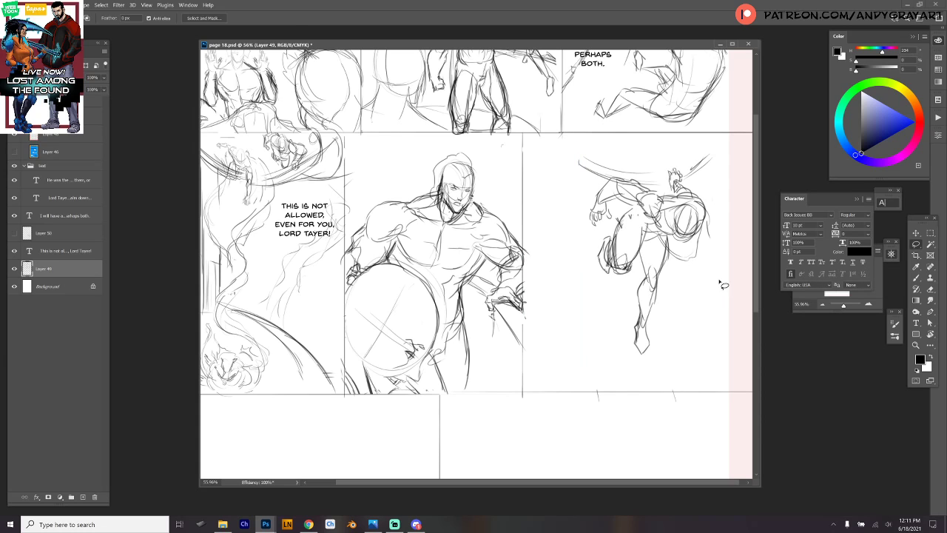
# Extend the sweeping curves behind the flying figure across the top of the right panel to both of its side borders.
pyautogui.press('b')
pyautogui.moveTo(521, 173)
pyautogui.mouseDown()
pyautogui.moveTo(591, 187)
pyautogui.moveTo(583, 182)
pyautogui.mouseUp()
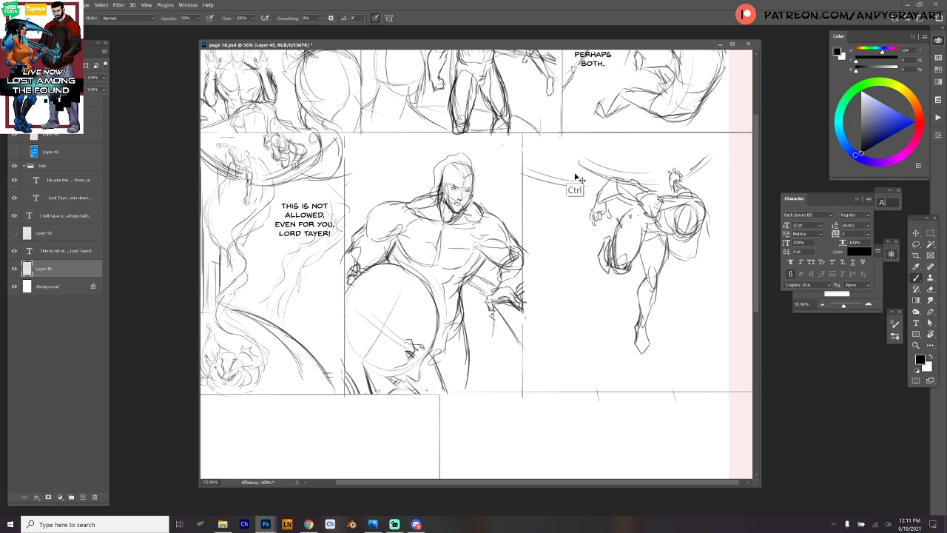
pyautogui.hotkey('ctrl', 'z')
pyautogui.hotkey('ctrl', 'z')
pyautogui.moveTo(519, 153); pyautogui.dragTo(604, 179)
pyautogui.moveTo(523, 154)
pyautogui.mouseDown()
pyautogui.moveTo(596, 178)
pyautogui.moveTo(671, 183)
pyautogui.moveTo(729, 167)
pyautogui.moveTo(752, 149)
pyautogui.mouseUp()
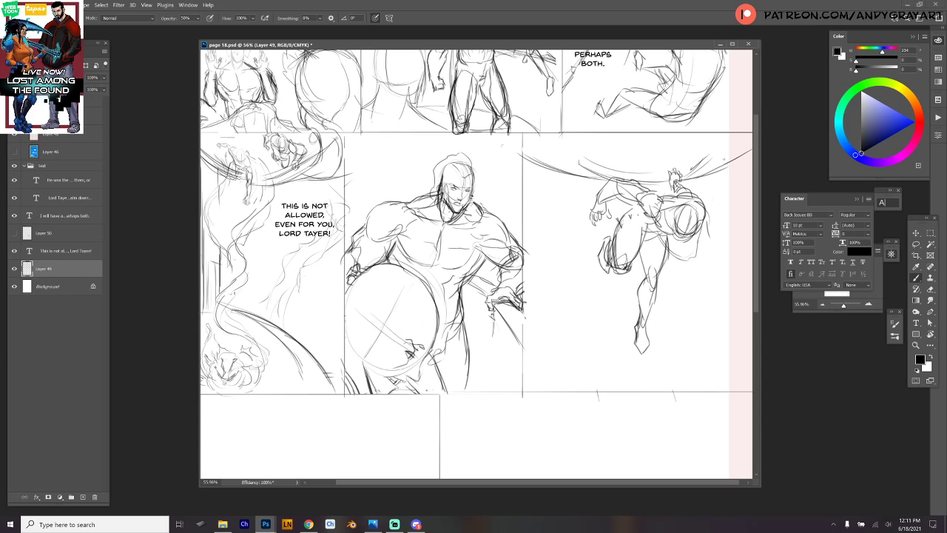
pyautogui.moveTo(685, 175)
pyautogui.mouseDown()
pyautogui.moveTo(744, 149)
pyautogui.moveTo(620, 180)
pyautogui.moveTo(527, 151)
pyautogui.mouseUp()
# Sketch a second figure near the right panel's upper-left corner, with an oval head and a long limb hanging down.
pyautogui.moveTo(576, 138)
pyautogui.mouseDown()
pyautogui.moveTo(585, 159)
pyautogui.moveTo(577, 216)
pyautogui.mouseUp()
pyautogui.moveTo(589, 169)
pyautogui.mouseDown()
pyautogui.moveTo(571, 191)
pyautogui.moveTo(584, 212)
pyautogui.moveTo(570, 208)
pyautogui.moveTo(566, 240)
pyautogui.mouseUp()
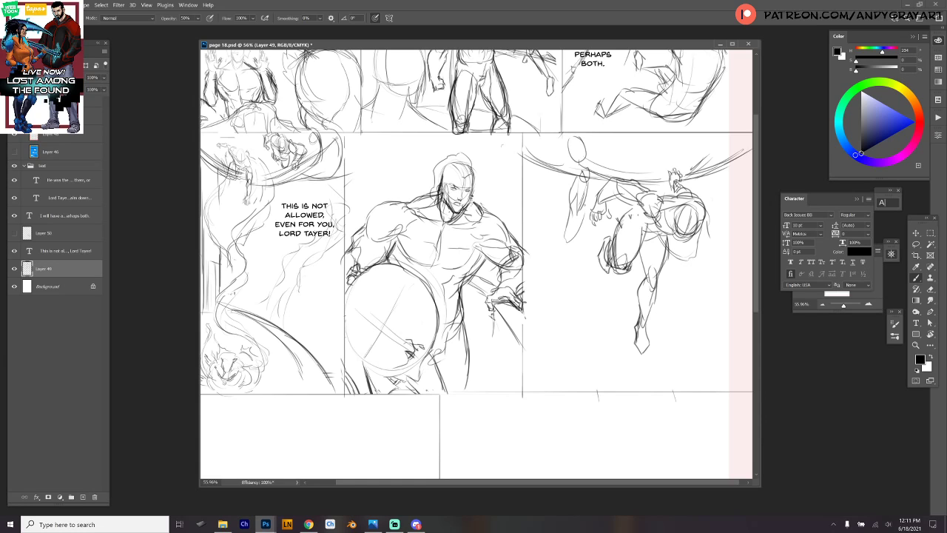
pyautogui.moveTo(585, 205)
pyautogui.mouseDown()
pyautogui.moveTo(567, 244)
pyautogui.moveTo(552, 248)
pyautogui.moveTo(563, 256)
pyautogui.mouseUp()
pyautogui.moveTo(575, 239); pyautogui.dragTo(568, 253)
pyautogui.hotkey('alt', 'Tab')
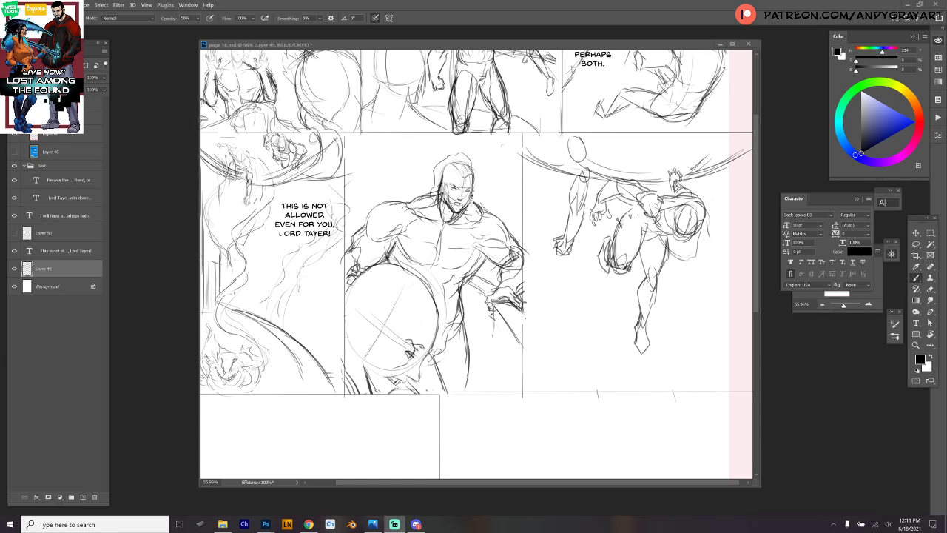
pyautogui.hotkey('alt', 'Tab')
# Sketch a ground curve along the right panel's lower edge, with vertical lines beside its left border and a short curve at lower right.
pyautogui.click(581, 335)
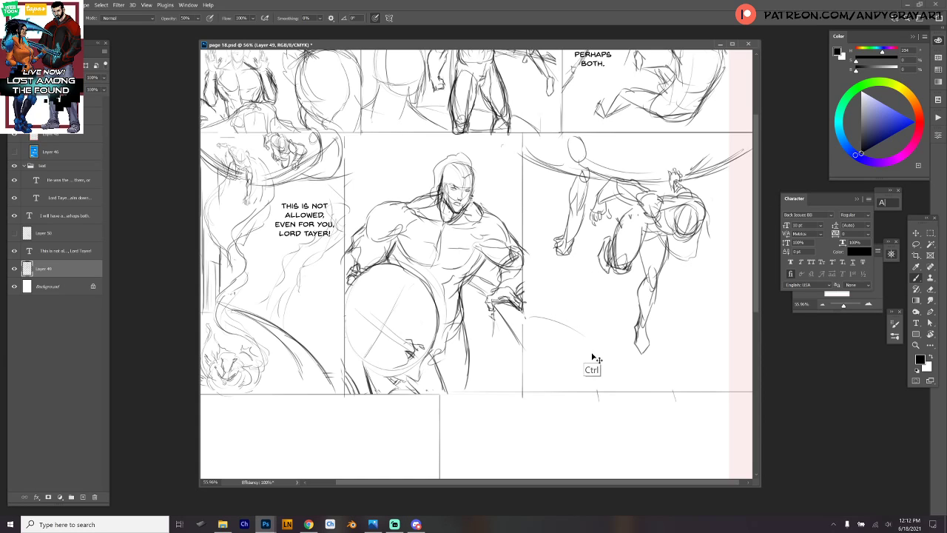
pyautogui.moveTo(535, 331); pyautogui.dragTo(614, 363)
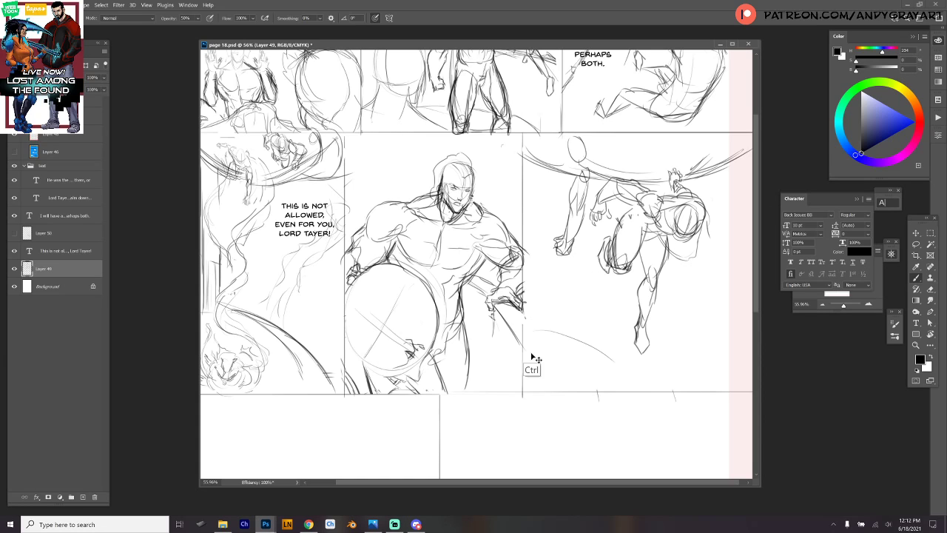
pyautogui.hotkey('ctrl', 'z')
pyautogui.moveTo(524, 350)
pyautogui.mouseDown()
pyautogui.moveTo(598, 368)
pyautogui.moveTo(623, 392)
pyautogui.moveTo(532, 332)
pyautogui.moveTo(534, 190)
pyautogui.mouseUp()
pyautogui.moveTo(666, 384); pyautogui.dragTo(712, 383)
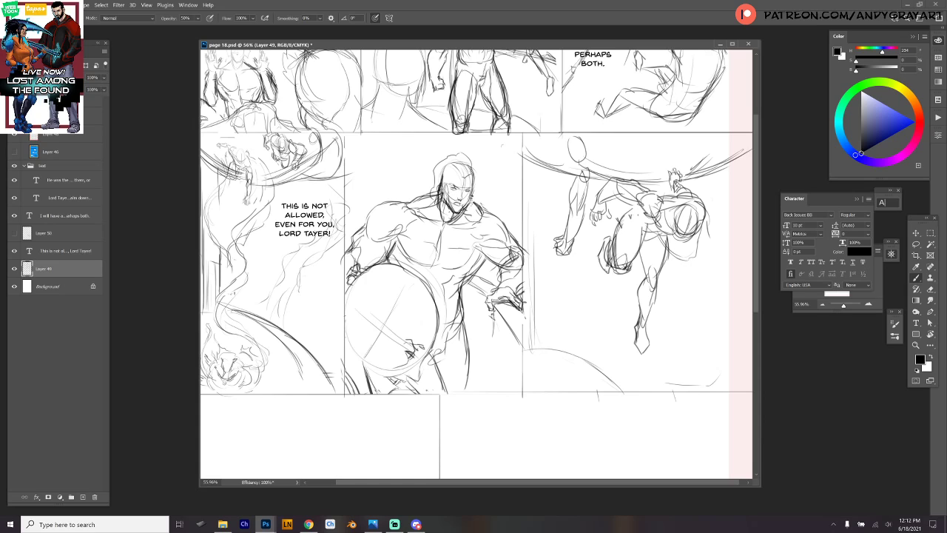
# Refine the contours of the flying figure's extended leg from the knee down to the foot.
pyautogui.moveTo(644, 239)
pyautogui.mouseDown()
pyautogui.moveTo(646, 271)
pyautogui.moveTo(660, 281)
pyautogui.moveTo(635, 314)
pyautogui.moveTo(638, 325)
pyautogui.mouseUp()
pyautogui.moveTo(652, 299); pyautogui.dragTo(638, 348)
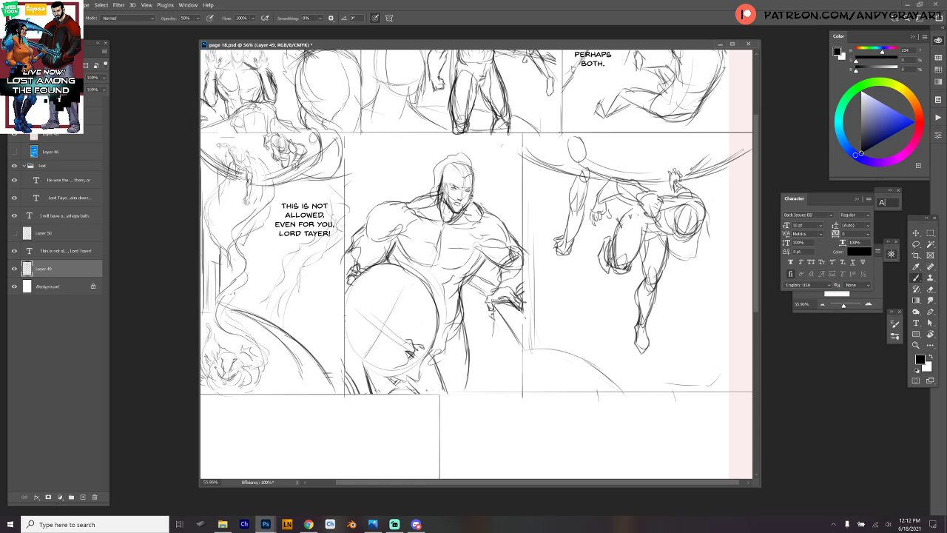
# Erase the second figure's hanging limb and sketch its rounded body forms around the oval under the panel's top border.
pyautogui.press('e')
pyautogui.moveTo(581, 185)
pyautogui.mouseDown()
pyautogui.moveTo(556, 253)
pyautogui.moveTo(588, 196)
pyautogui.moveTo(592, 215)
pyautogui.mouseUp()
pyautogui.press('b')
pyautogui.moveTo(577, 141)
pyautogui.mouseDown()
pyautogui.moveTo(576, 164)
pyautogui.moveTo(584, 163)
pyautogui.moveTo(575, 135)
pyautogui.moveTo(557, 169)
pyautogui.moveTo(543, 154)
pyautogui.mouseUp()
pyautogui.moveTo(548, 138)
pyautogui.mouseDown()
pyautogui.moveTo(549, 170)
pyautogui.moveTo(552, 156)
pyautogui.mouseUp()
pyautogui.moveTo(545, 136)
pyautogui.mouseDown()
pyautogui.moveTo(543, 155)
pyautogui.moveTo(551, 134)
pyautogui.mouseUp()
pyautogui.moveTo(558, 135)
pyautogui.mouseDown()
pyautogui.moveTo(550, 157)
pyautogui.moveTo(592, 168)
pyautogui.mouseUp()
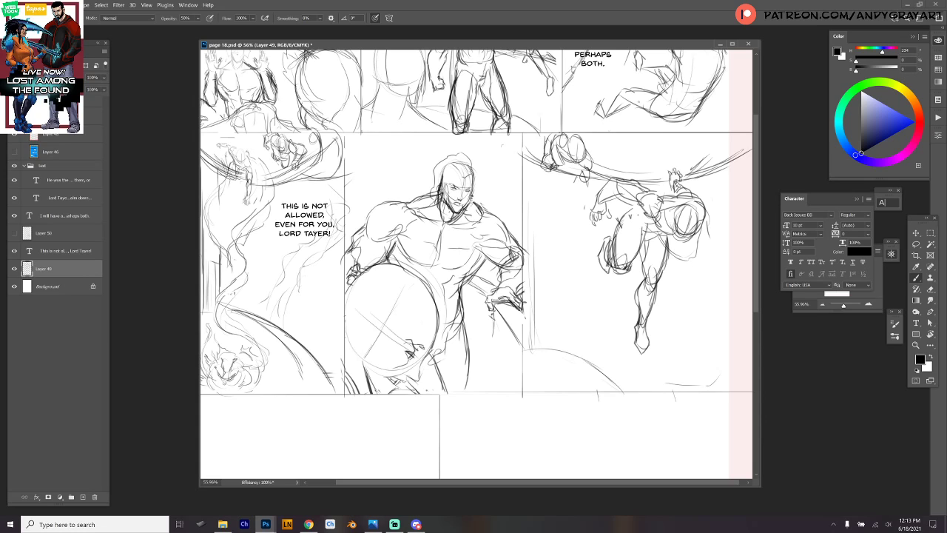
# Darken the second figure's oval and redraw its hanging limb shorter, ending beside the flying figure's outstretched hand.
pyautogui.moveTo(575, 138); pyautogui.dragTo(571, 158)
pyautogui.moveTo(585, 142); pyautogui.dragTo(580, 164)
pyautogui.moveTo(585, 139)
pyautogui.mouseDown()
pyautogui.moveTo(579, 163)
pyautogui.moveTo(594, 184)
pyautogui.moveTo(580, 171)
pyautogui.moveTo(568, 177)
pyautogui.moveTo(586, 182)
pyautogui.mouseUp()
pyautogui.moveTo(581, 164)
pyautogui.mouseDown()
pyautogui.moveTo(591, 178)
pyautogui.moveTo(576, 201)
pyautogui.moveTo(584, 193)
pyautogui.mouseUp()
pyautogui.moveTo(586, 180); pyautogui.dragTo(566, 219)
pyautogui.moveTo(584, 196); pyautogui.dragTo(570, 218)
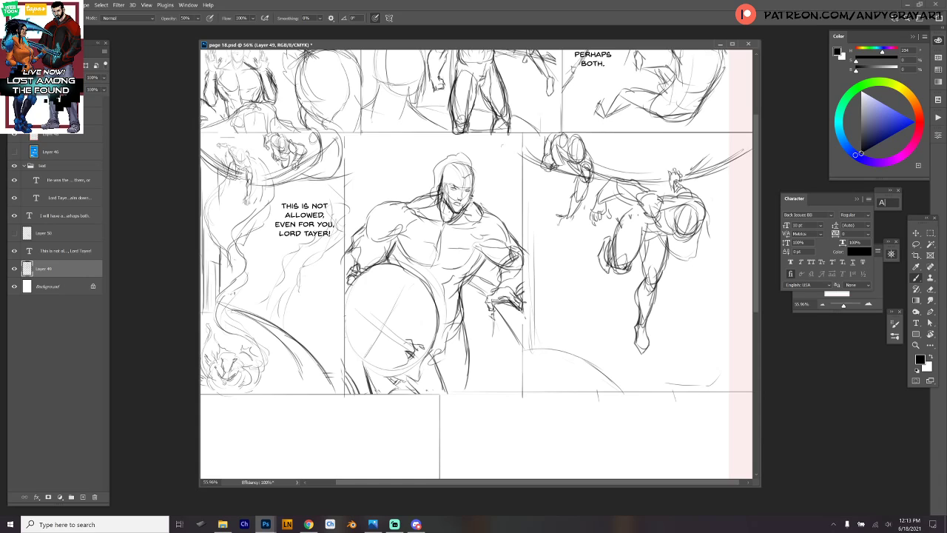
pyautogui.moveTo(575, 216); pyautogui.dragTo(566, 225)
# Draw wavy smoke-like trails from the second figure down the panel's left side to the ground curve.
pyautogui.moveTo(583, 205)
pyautogui.mouseDown()
pyautogui.moveTo(546, 219)
pyautogui.moveTo(566, 279)
pyautogui.moveTo(527, 334)
pyautogui.moveTo(562, 391)
pyautogui.mouseUp()
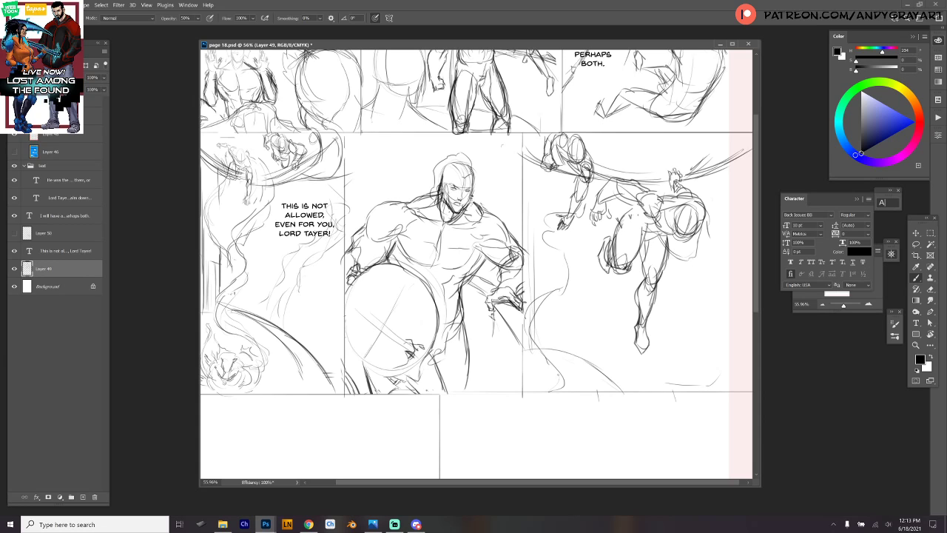
pyautogui.moveTo(554, 346)
pyautogui.mouseDown()
pyautogui.moveTo(526, 378)
pyautogui.moveTo(527, 290)
pyautogui.moveTo(556, 231)
pyautogui.moveTo(557, 248)
pyautogui.mouseUp()
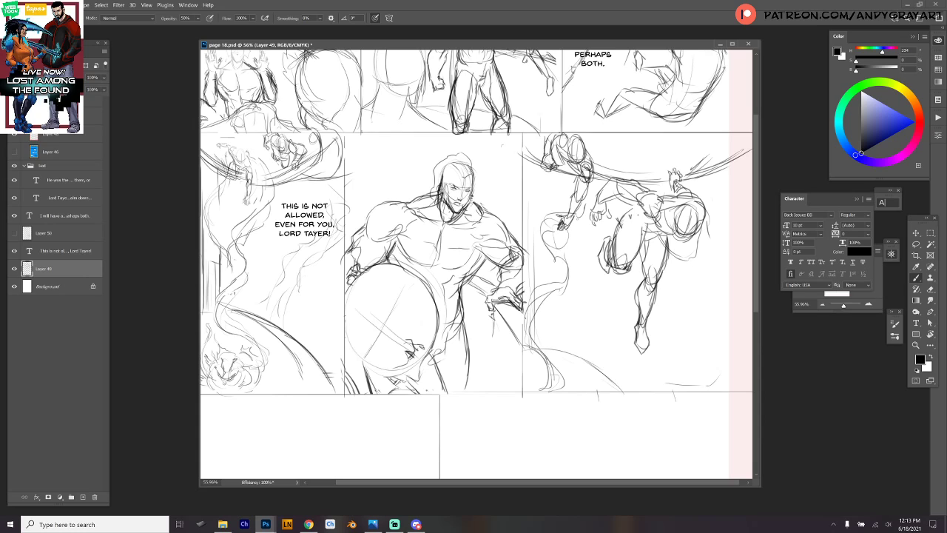
pyautogui.moveTo(592, 133); pyautogui.dragTo(592, 157)
# Select the flying figure, enlarge it to about 116%, and reposition it to fill the right panel's height.
pyautogui.press('l')
pyautogui.moveTo(688, 185)
pyautogui.mouseDown()
pyautogui.moveTo(664, 191)
pyautogui.moveTo(634, 181)
pyautogui.moveTo(594, 188)
pyautogui.moveTo(596, 317)
pyautogui.moveTo(691, 337)
pyautogui.moveTo(719, 233)
pyautogui.moveTo(709, 194)
pyautogui.moveTo(670, 166)
pyautogui.mouseUp()
pyautogui.hotkey('ctrl', 't')
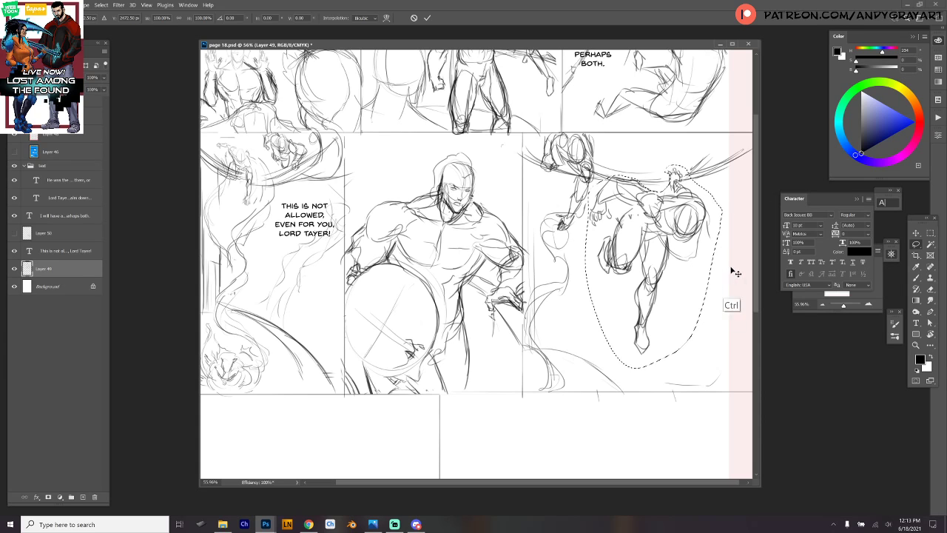
pyautogui.moveTo(722, 369); pyautogui.dragTo(744, 400)
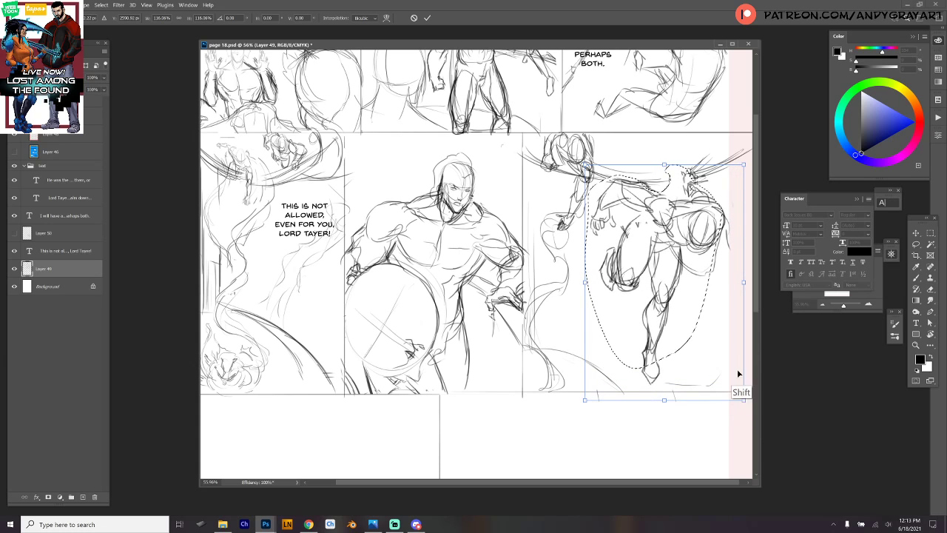
pyautogui.moveTo(722, 338); pyautogui.dragTo(719, 330)
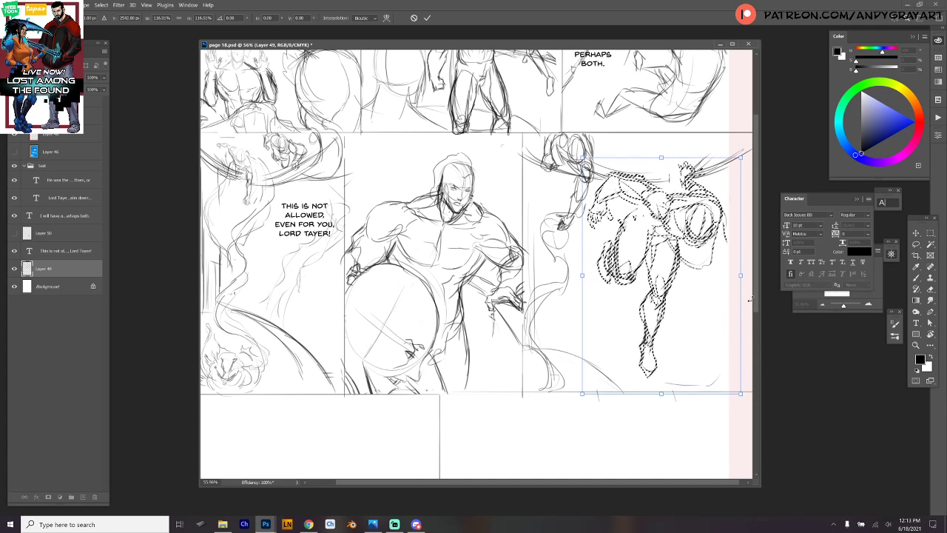
pyautogui.press('Return')
pyautogui.hotkey('ctrl', 'd')
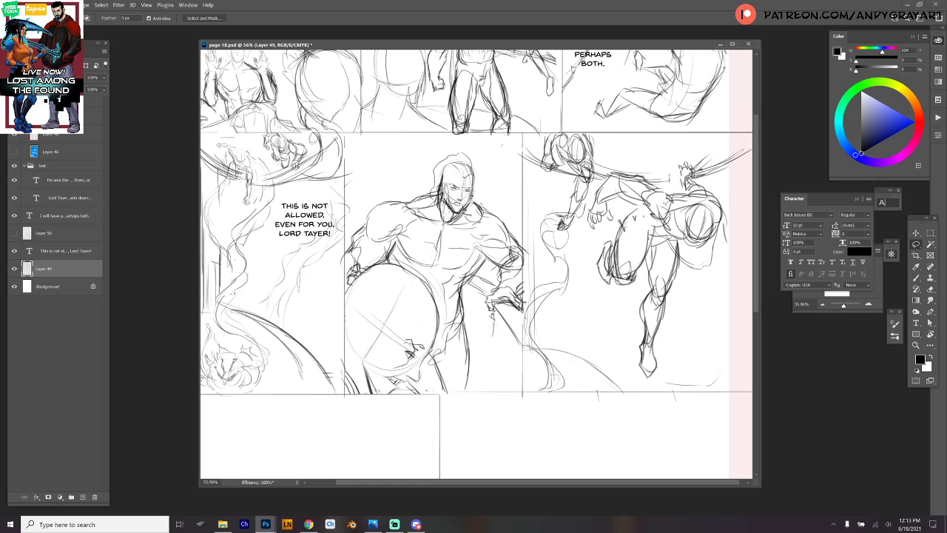
# Sketch a raised limb above the flying figure's shoulders, reaching up past the sweeping curves toward the panel's top border.
pyautogui.press('b')
pyautogui.moveTo(680, 243); pyautogui.dragTo(695, 241)
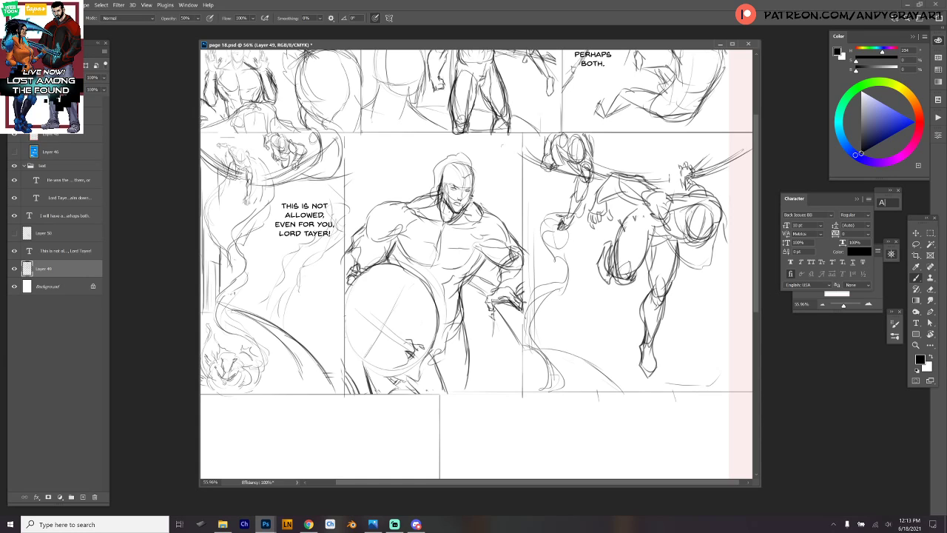
pyautogui.moveTo(685, 209)
pyautogui.mouseDown()
pyautogui.moveTo(673, 157)
pyautogui.moveTo(689, 197)
pyautogui.moveTo(682, 159)
pyautogui.moveTo(698, 191)
pyautogui.moveTo(668, 164)
pyautogui.mouseUp()
pyautogui.moveTo(685, 200)
pyautogui.mouseDown()
pyautogui.moveTo(656, 161)
pyautogui.moveTo(660, 172)
pyautogui.mouseUp()
pyautogui.moveTo(661, 172); pyautogui.dragTo(682, 189)
pyautogui.moveTo(668, 152)
pyautogui.mouseDown()
pyautogui.moveTo(657, 182)
pyautogui.moveTo(670, 163)
pyautogui.moveTo(689, 189)
pyautogui.moveTo(671, 148)
pyautogui.mouseUp()
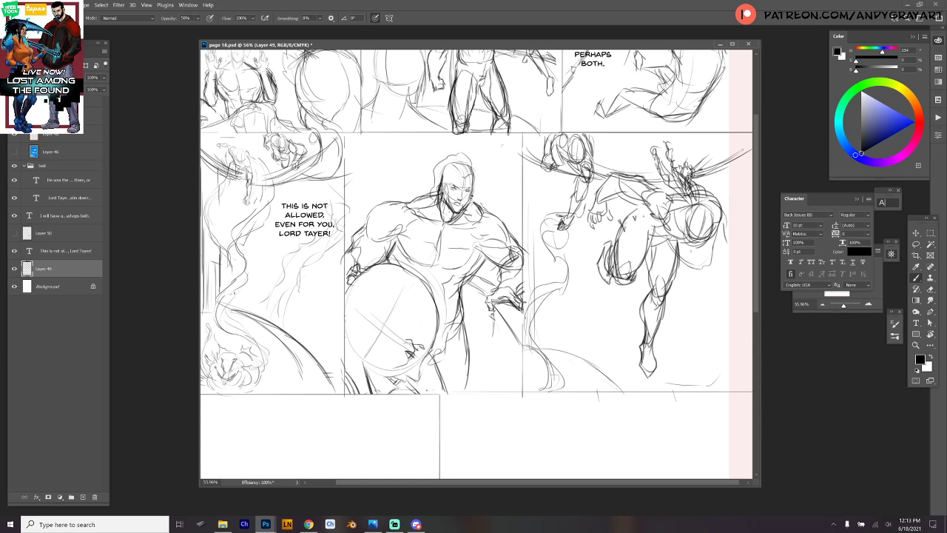
# Darken the flying figure's head and shoulder outlines and reinforce the contour of its foreshortened thigh.
pyautogui.moveTo(650, 216)
pyautogui.mouseDown()
pyautogui.moveTo(660, 235)
pyautogui.moveTo(699, 247)
pyautogui.moveTo(710, 238)
pyautogui.moveTo(689, 246)
pyautogui.mouseUp()
pyautogui.moveTo(691, 213)
pyautogui.mouseDown()
pyautogui.moveTo(709, 243)
pyautogui.moveTo(703, 210)
pyautogui.moveTo(709, 235)
pyautogui.moveTo(688, 246)
pyautogui.mouseUp()
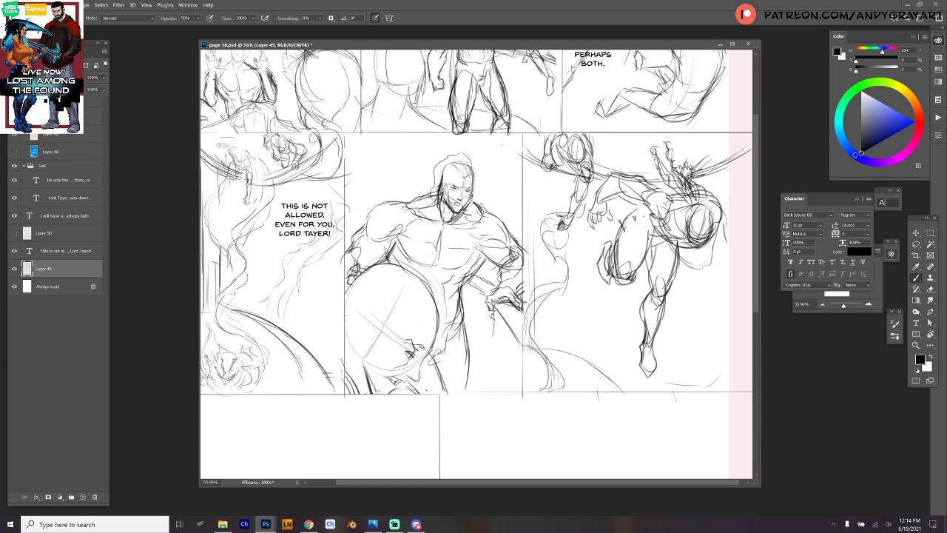
pyautogui.moveTo(725, 218); pyautogui.dragTo(718, 231)
pyautogui.moveTo(724, 198); pyautogui.dragTo(674, 247)
pyautogui.moveTo(648, 212)
pyautogui.mouseDown()
pyautogui.moveTo(670, 240)
pyautogui.moveTo(654, 231)
pyautogui.moveTo(614, 265)
pyautogui.moveTo(636, 280)
pyautogui.mouseUp()
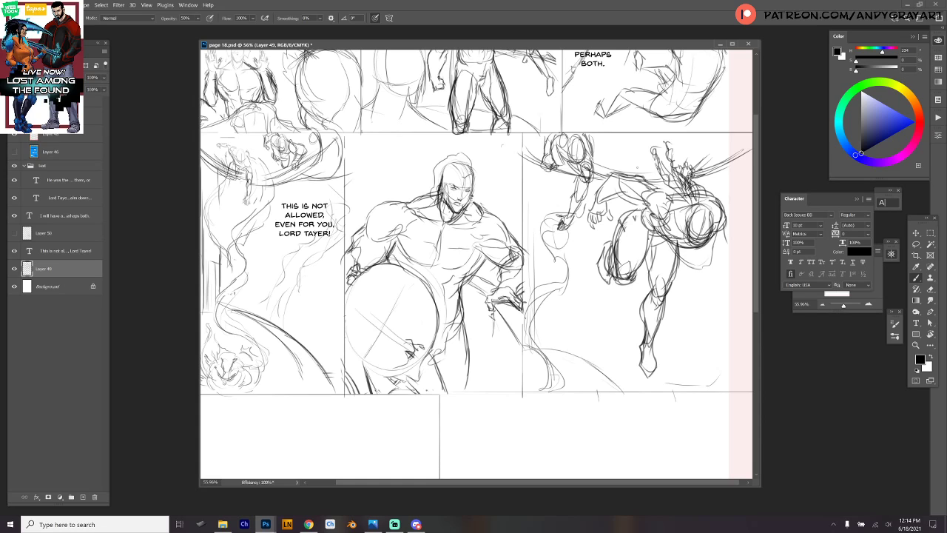
# Select the small second figure in the right panel's upper-left corner and scale it down slightly.
pyautogui.moveTo(598, 165)
pyautogui.mouseDown()
pyautogui.moveTo(580, 230)
pyautogui.moveTo(561, 187)
pyautogui.moveTo(581, 176)
pyautogui.moveTo(561, 170)
pyautogui.moveTo(548, 179)
pyautogui.moveTo(560, 131)
pyautogui.moveTo(611, 161)
pyautogui.moveTo(598, 165)
pyautogui.moveTo(622, 117)
pyautogui.moveTo(642, 140)
pyautogui.moveTo(653, 128)
pyautogui.mouseUp()
pyautogui.hotkey('ctrl', 't')
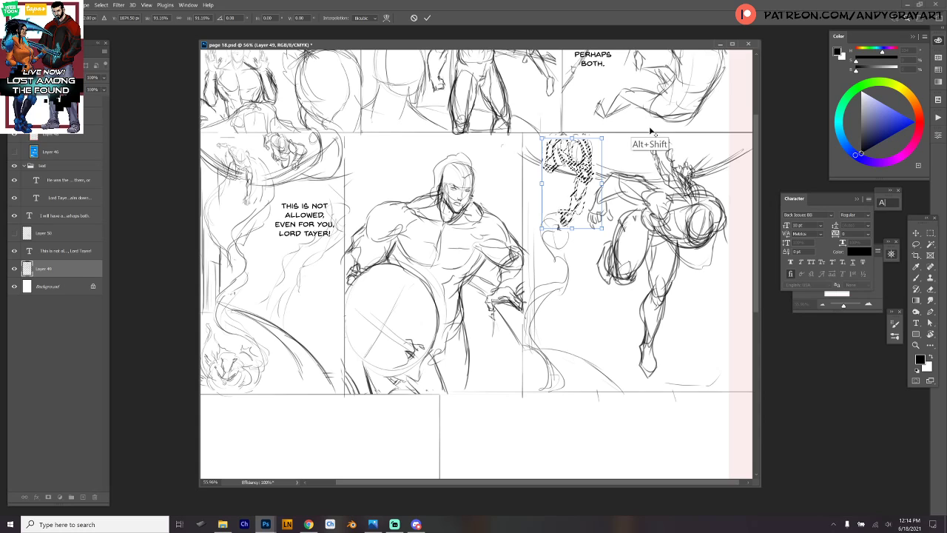
pyautogui.press('Return')
pyautogui.hotkey('ctrl', 'd')
pyautogui.press('b')
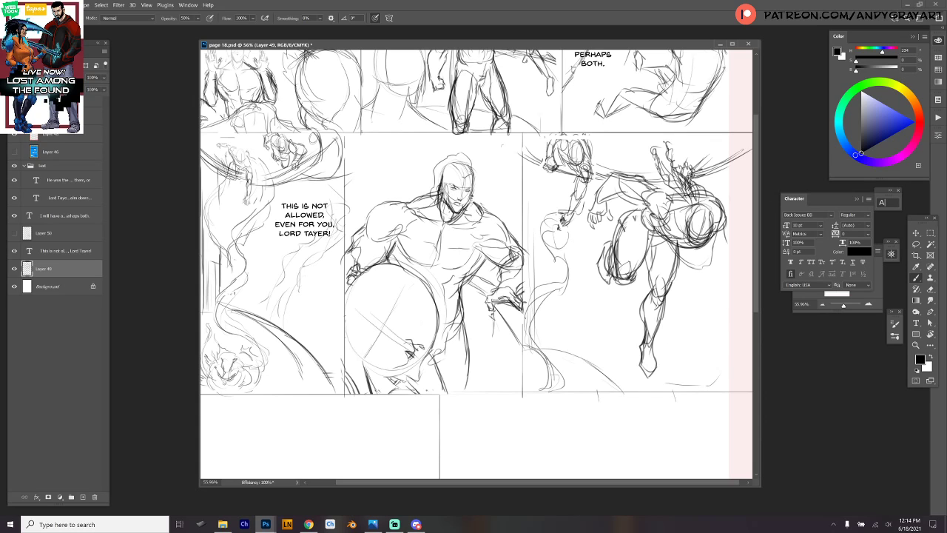
# Add middle-panel dialogue text: "HE IS NOT A MARK BEARER. I DON'T KNOW HOW HE ENTERED THE SACRED PROVING, BUT HE IS NOT PROTECTED BY THE TREATY!".
pyautogui.hotkey('alt', 'Tab')
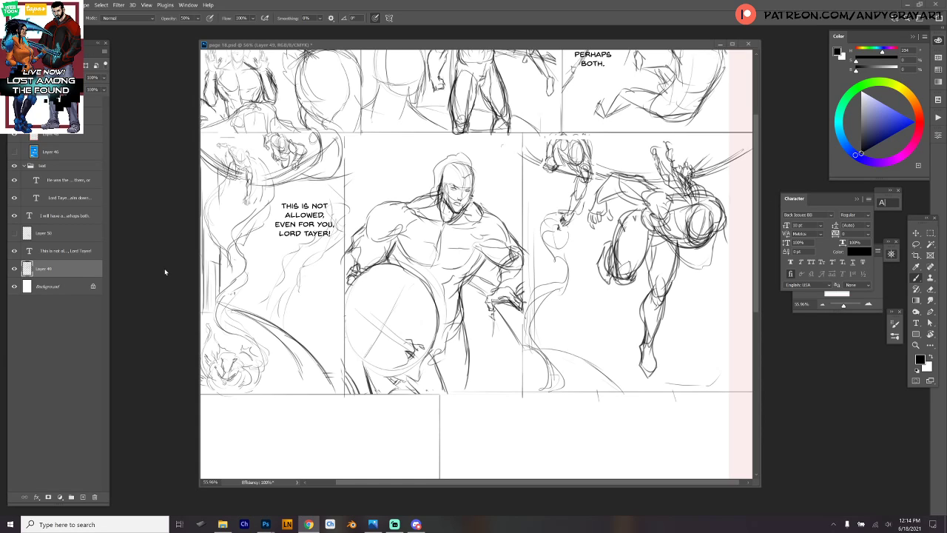
pyautogui.click(466, 186)
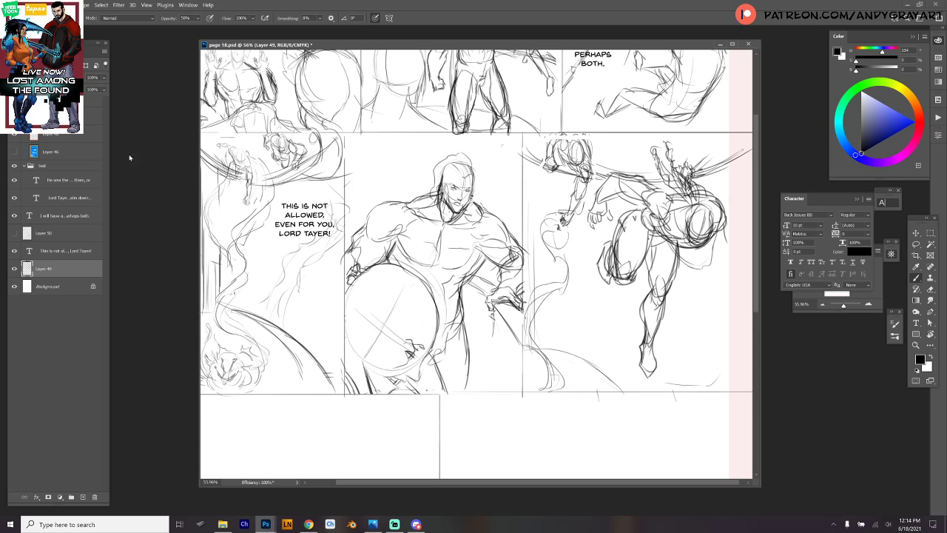
pyautogui.click(32, 166)
pyautogui.moveTo(49, 217); pyautogui.dragTo(48, 207)
pyautogui.press('t')
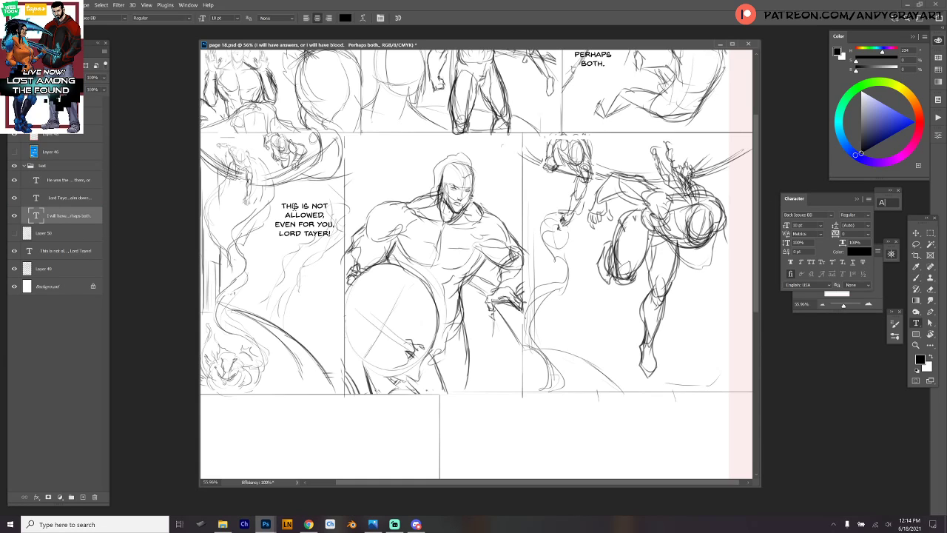
pyautogui.moveTo(352, 142); pyautogui.dragTo(450, 261)
pyautogui.write("HE IS NOT A MARK BEARER. I DON'T KNOW HOW HE ENTERED THE SACRED PROVING, BUT HE IS NOT  PROTECTED BY THE TREATY!")
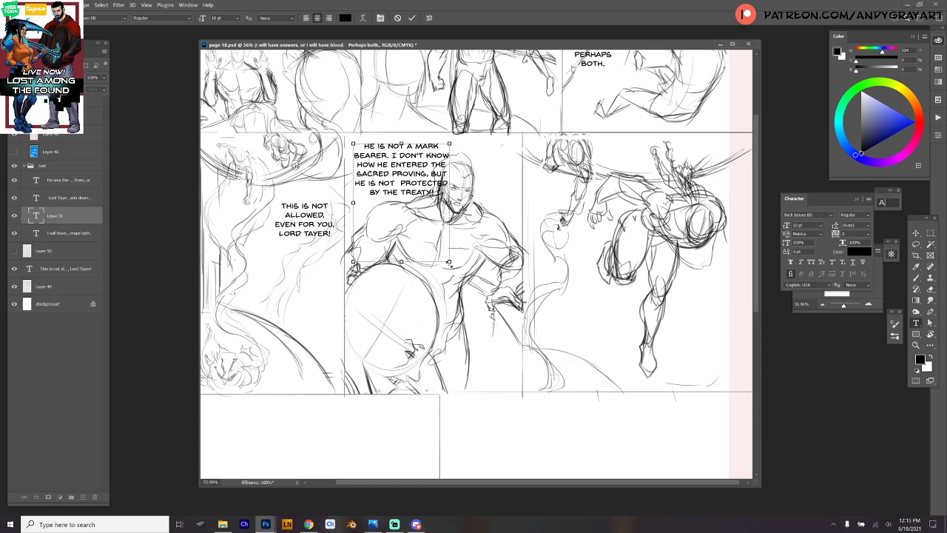
# Copy the dialogue following "HE IS NOT A MARK BEARER." and delete it from that text box.
pyautogui.moveTo(392, 155); pyautogui.dragTo(461, 198)
pyautogui.hotkey('ctrl', 'c')
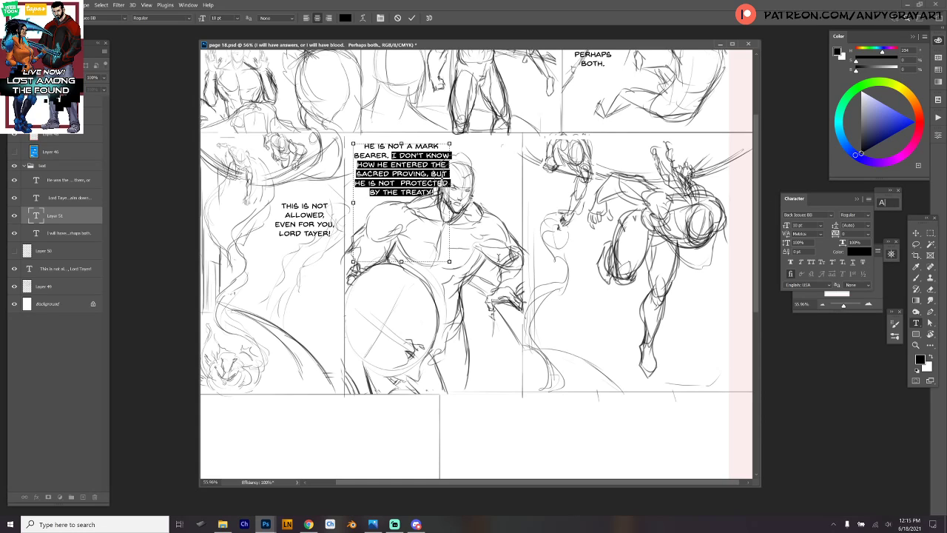
pyautogui.press('BackSpace')
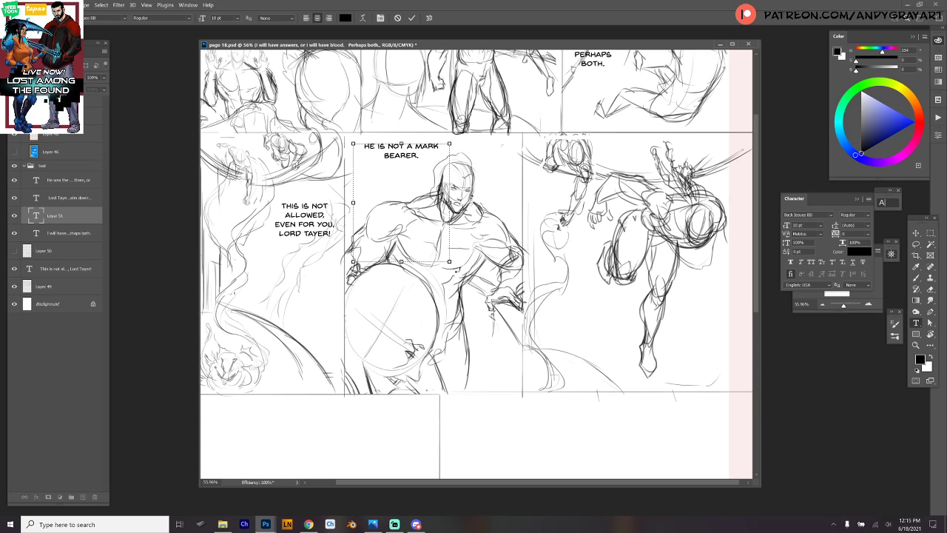
# Narrow the "HE IS NOT A MARK BEARER." text box to three lines and place it in the middle panel's upper-left corner.
pyautogui.moveTo(451, 261); pyautogui.dragTo(413, 178)
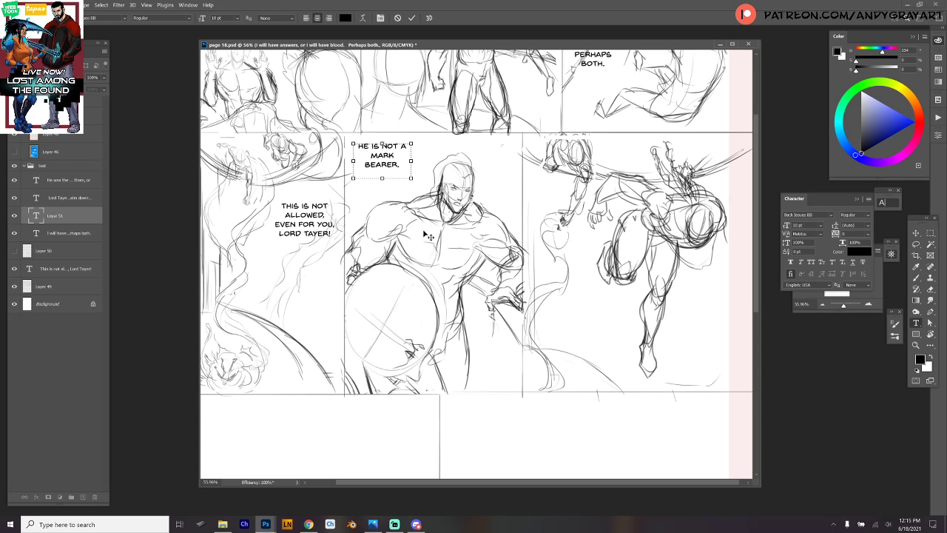
pyautogui.hotkey('ctrl', 'Return')
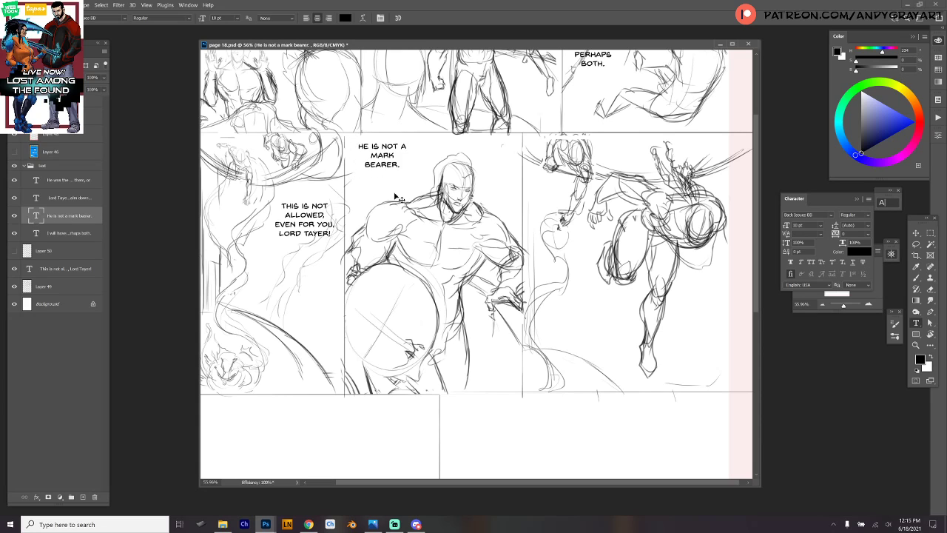
pyautogui.moveTo(390, 194); pyautogui.dragTo(388, 192)
# Add a middle-panel text box with the copied dialogue, keeping only "I DON'T KNOW HOW HE ENTERED THE SACRED PROVING".
pyautogui.moveTo(510, 287); pyautogui.dragTo(375, 183)
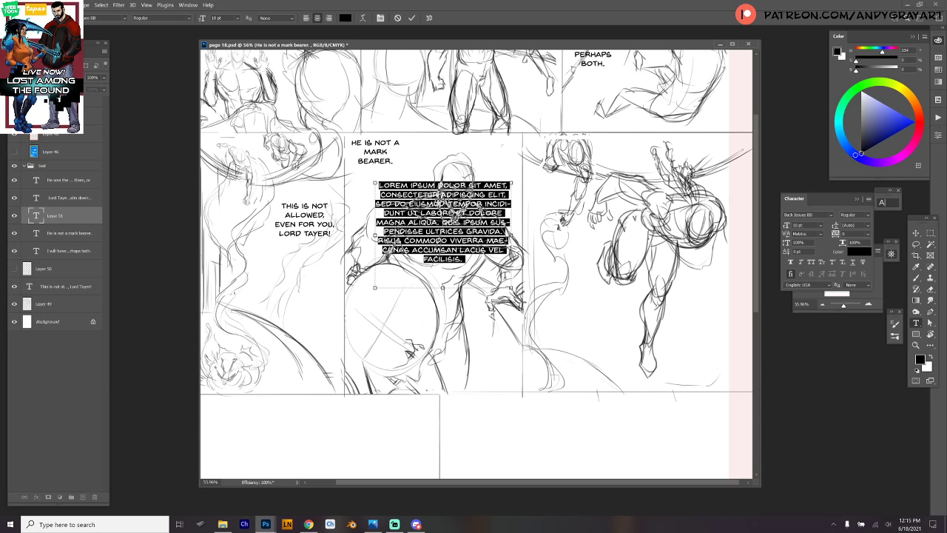
pyautogui.hotkey('ctrl', 'v')
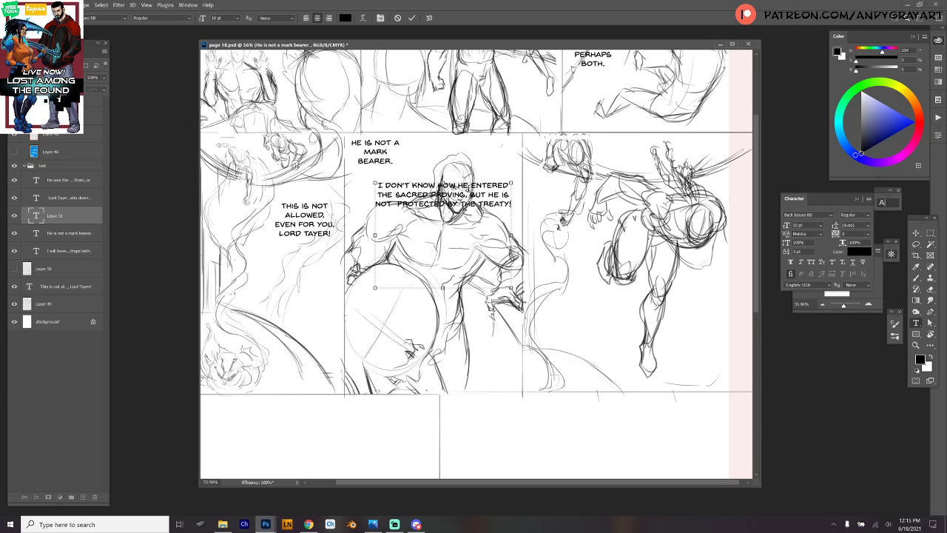
pyautogui.moveTo(465, 194); pyautogui.dragTo(512, 205)
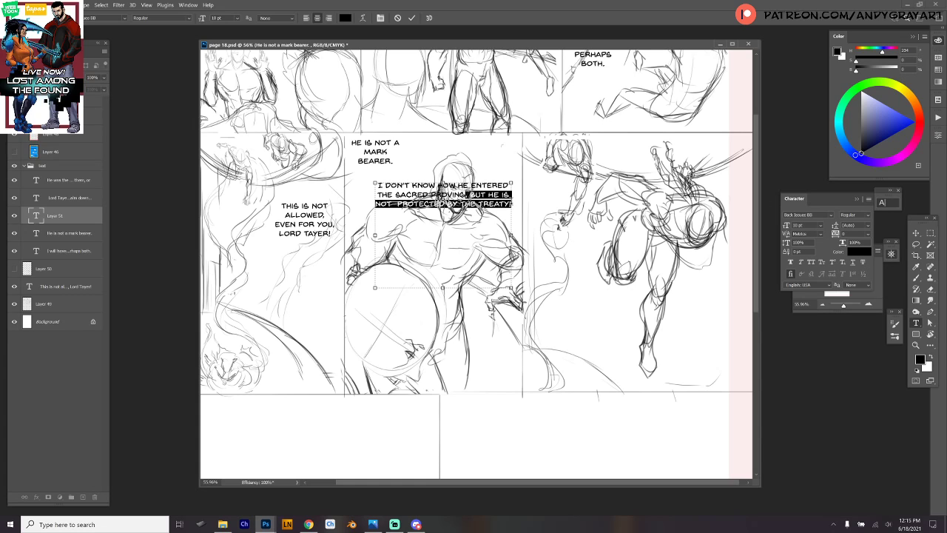
pyautogui.press('BackSpace')
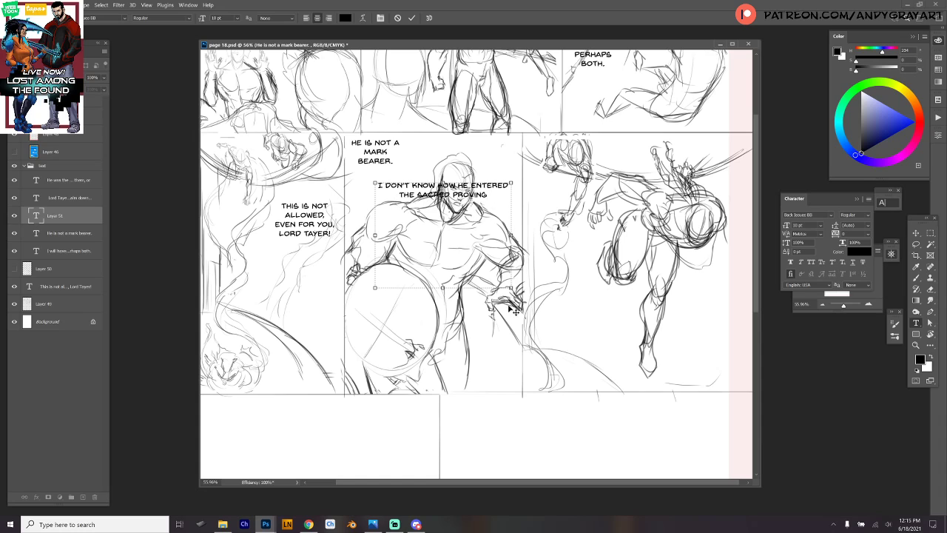
# Narrow the "I DON'T KNOW HOW HE ENTERED THE SACRED PROVING" text box to five lines and place it beneath "HE IS NOT A MARK BEARER.".
pyautogui.moveTo(510, 288); pyautogui.dragTo(427, 275)
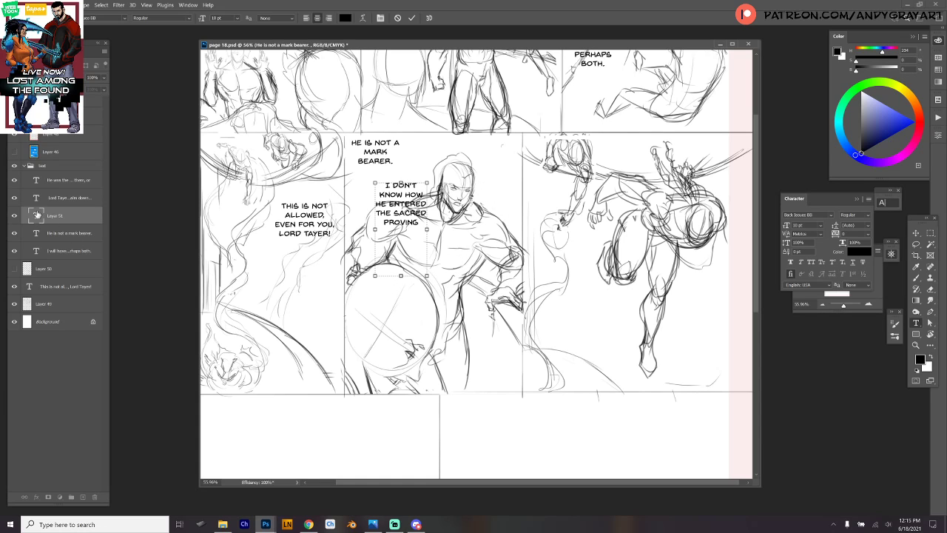
pyautogui.hotkey('ctrl', 'Return')
pyautogui.moveTo(422, 217)
pyautogui.mouseDown()
pyautogui.moveTo(389, 196)
pyautogui.moveTo(449, 247)
pyautogui.moveTo(513, 208)
pyautogui.moveTo(517, 162)
pyautogui.moveTo(370, 213)
pyautogui.moveTo(418, 213)
pyautogui.moveTo(411, 216)
pyautogui.mouseUp()
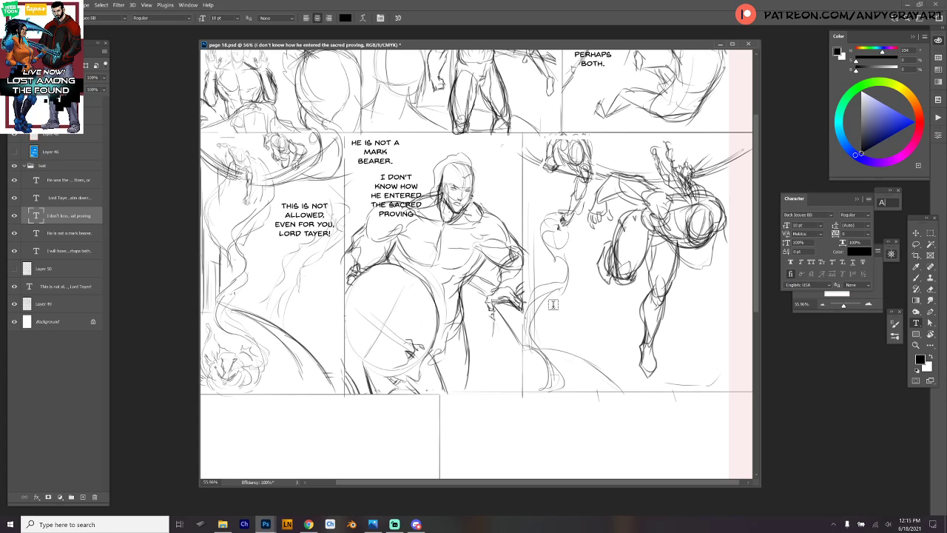
# Add a text box reading ", BUT HE IS NOT PROTECTED BY THE TREATY!" in the right panel's lower-right corner.
pyautogui.moveTo(442, 244); pyautogui.dragTo(707, 352)
pyautogui.hotkey('ctrl', 'v')
pyautogui.hotkey('ctrl', 'Return')
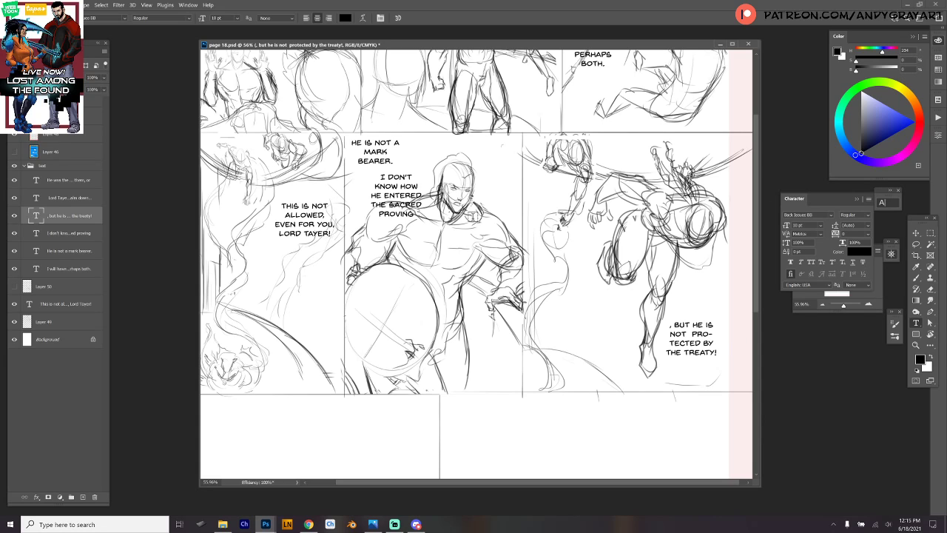
# Try placing the "I DON'T KNOW HOW HE ENTERED THE SACRED PROVING" text across the middle panel's upper-right border.
pyautogui.moveTo(431, 209); pyautogui.dragTo(519, 179)
pyautogui.click(63, 233)
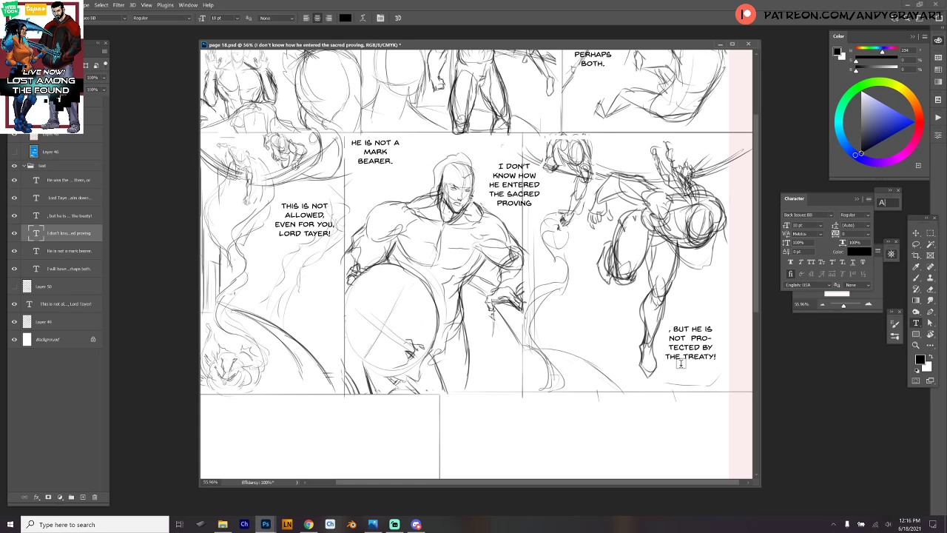
pyautogui.moveTo(527, 194); pyautogui.dragTo(528, 157)
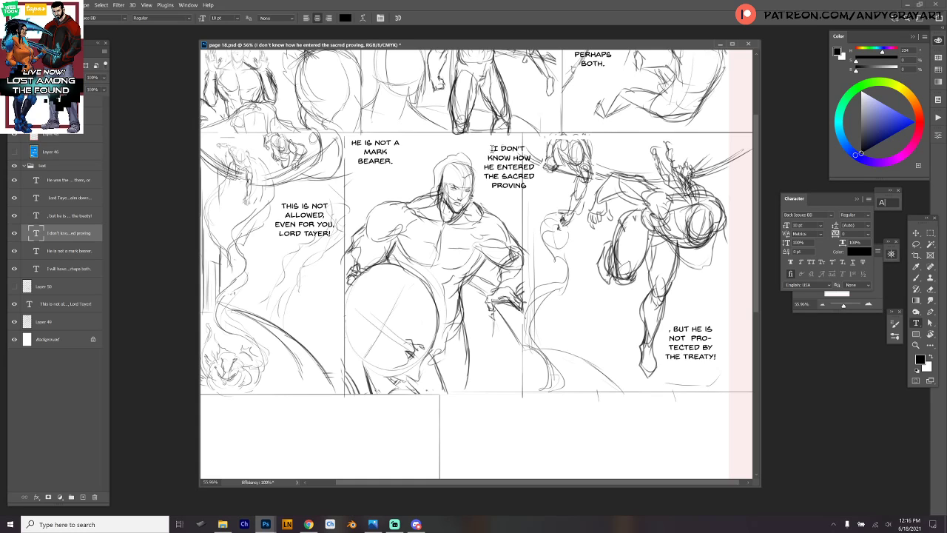
# Widen the "I DON'T KNOW HOW HE ENTERED THE SACRED PROVING" text box to four lines and place it beneath "HE IS NOT A MARK BEARER.".
pyautogui.moveTo(486, 149); pyautogui.dragTo(362, 172)
pyautogui.moveTo(411, 264); pyautogui.dragTo(435, 205)
pyautogui.click(52, 215)
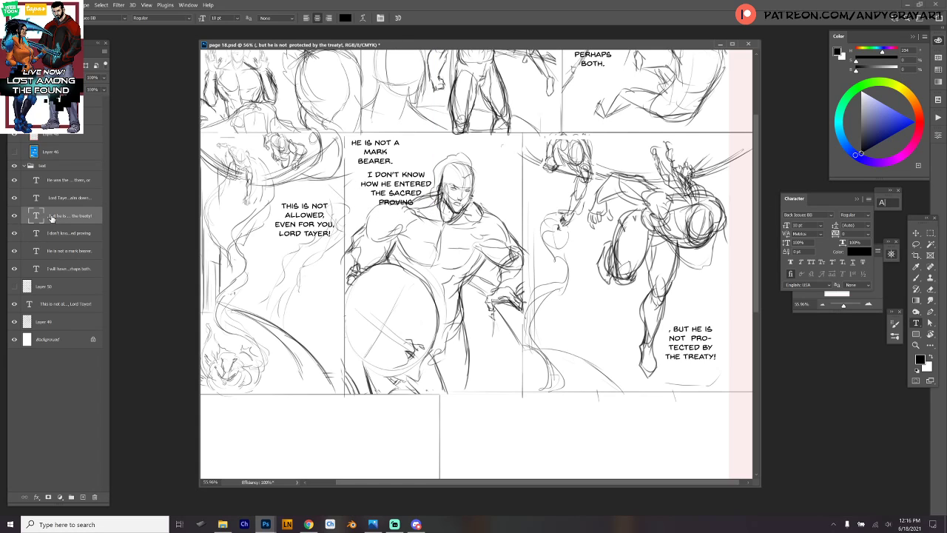
# Widen the "HE IS NOT A MARK BEARER." text box to two lines and move the dialogue below it up closer.
pyautogui.click(378, 152)
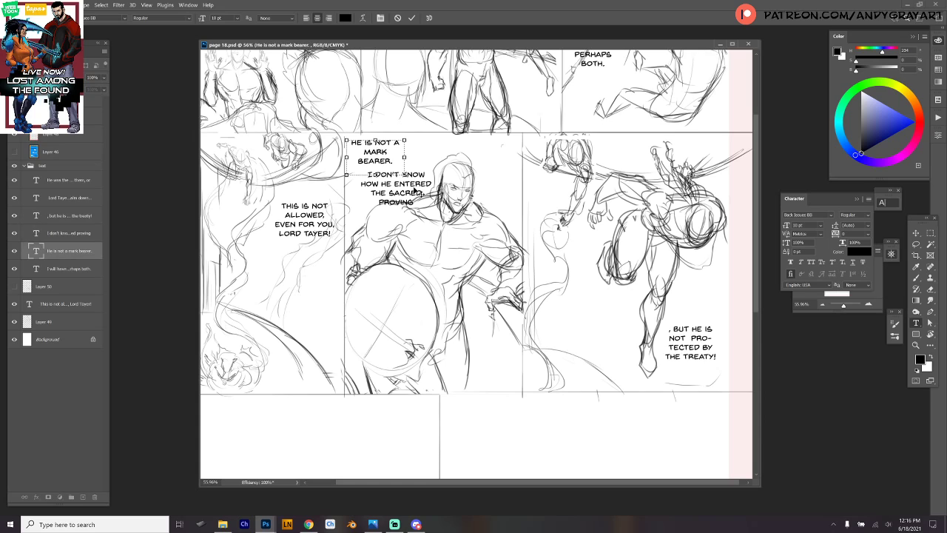
pyautogui.moveTo(405, 155); pyautogui.dragTo(426, 162)
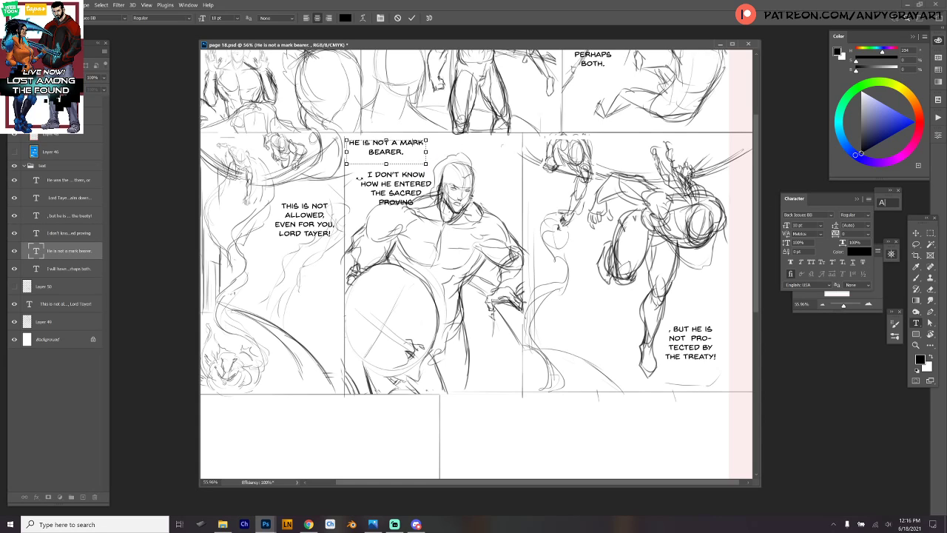
pyautogui.click(50, 243)
pyautogui.click(42, 238)
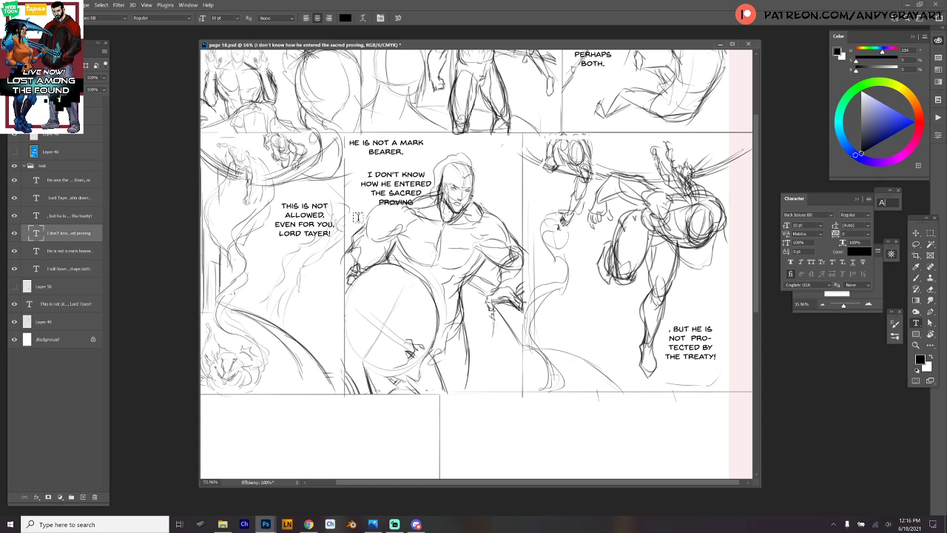
pyautogui.moveTo(407, 194); pyautogui.dragTo(403, 196)
pyautogui.moveTo(608, 334)
pyautogui.mouseDown()
pyautogui.moveTo(603, 283)
pyautogui.moveTo(612, 331)
pyautogui.mouseUp()
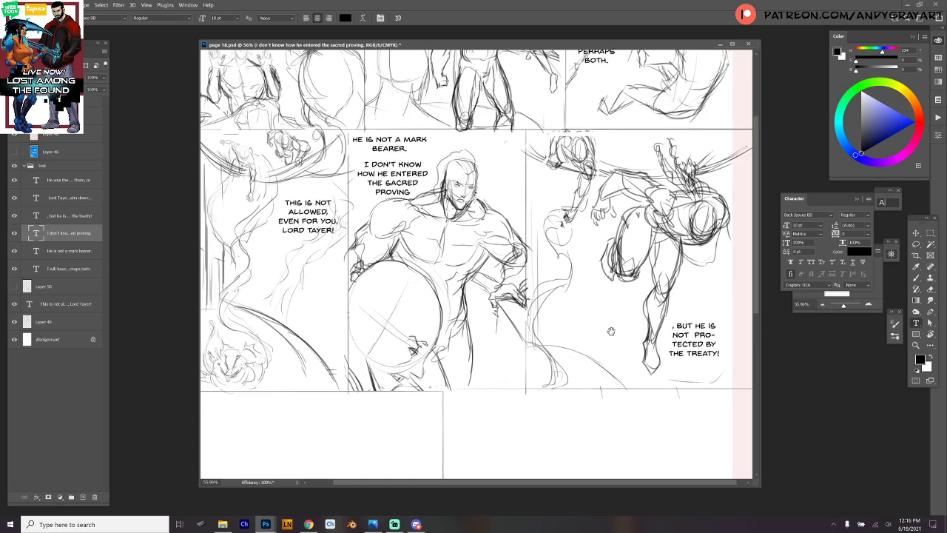
# Add a hyphen after "PROVING" and replace the leading comma of the right panel's "BUT HE IS NOT PROTECTED BY THE TREATY!" with a hyphen.
pyautogui.click(414, 191)
pyautogui.write('-')
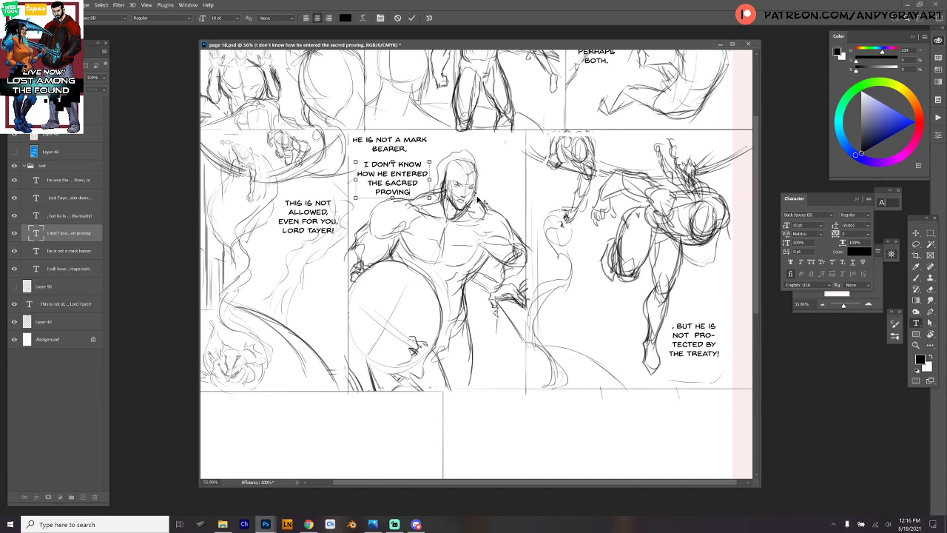
pyautogui.click(678, 325)
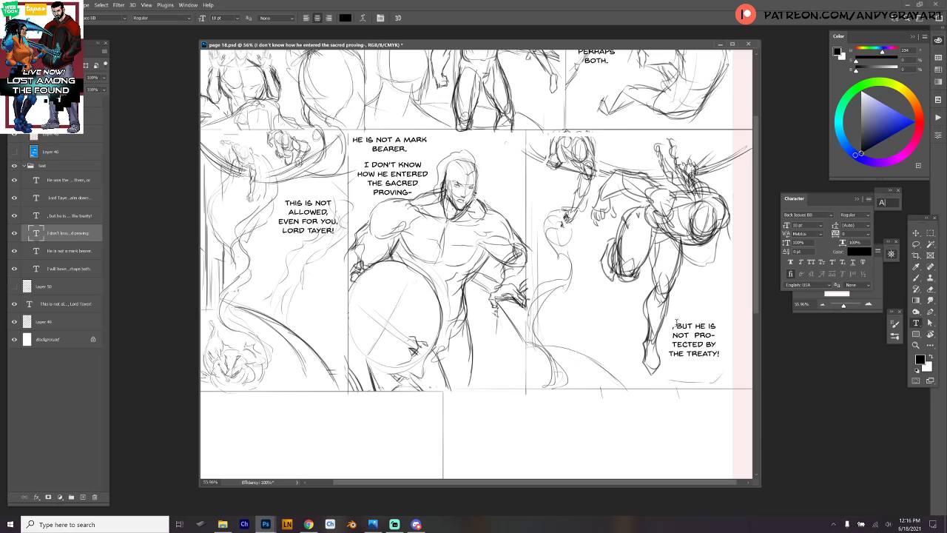
pyautogui.click(672, 326)
pyautogui.write('-')
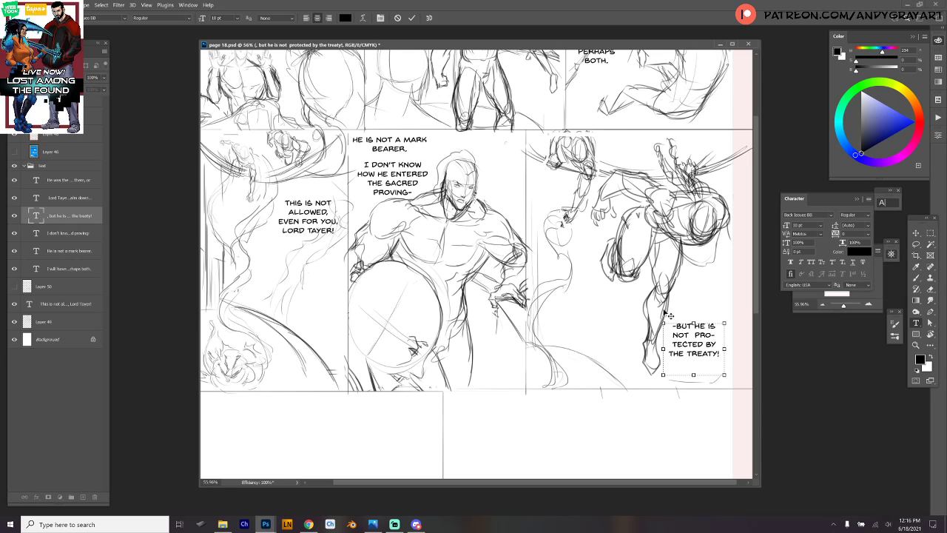
pyautogui.hotkey('ctrl', 'Return')
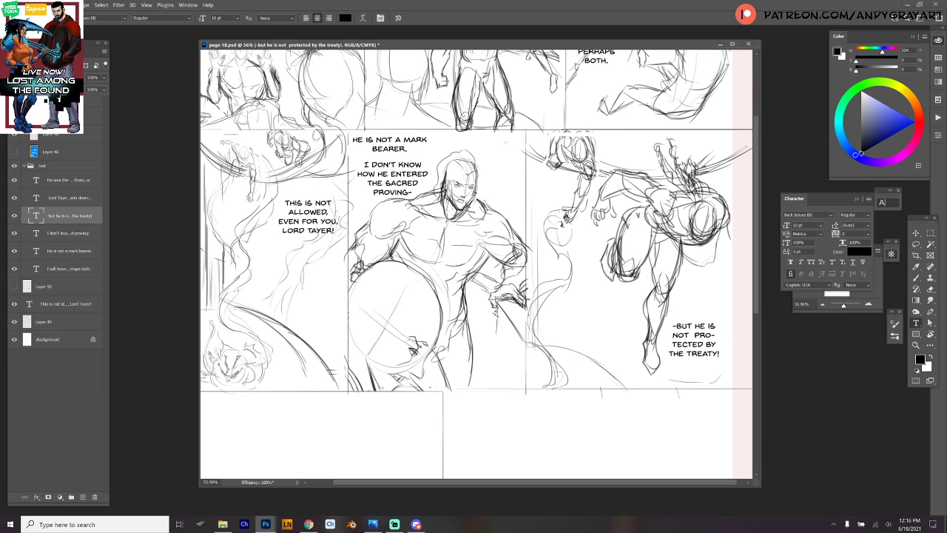
pyautogui.hotkey('alt', 'Tab')
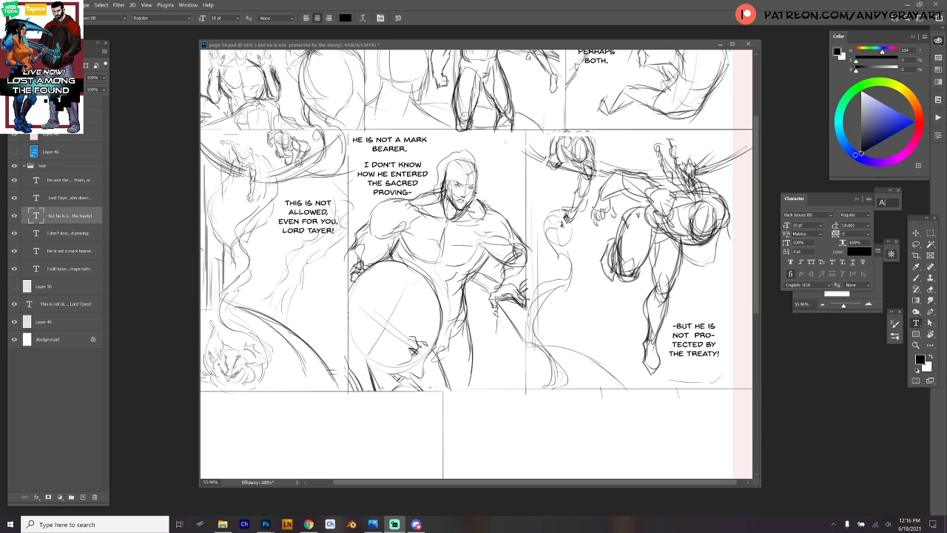
pyautogui.hotkey('alt', 'Tab')
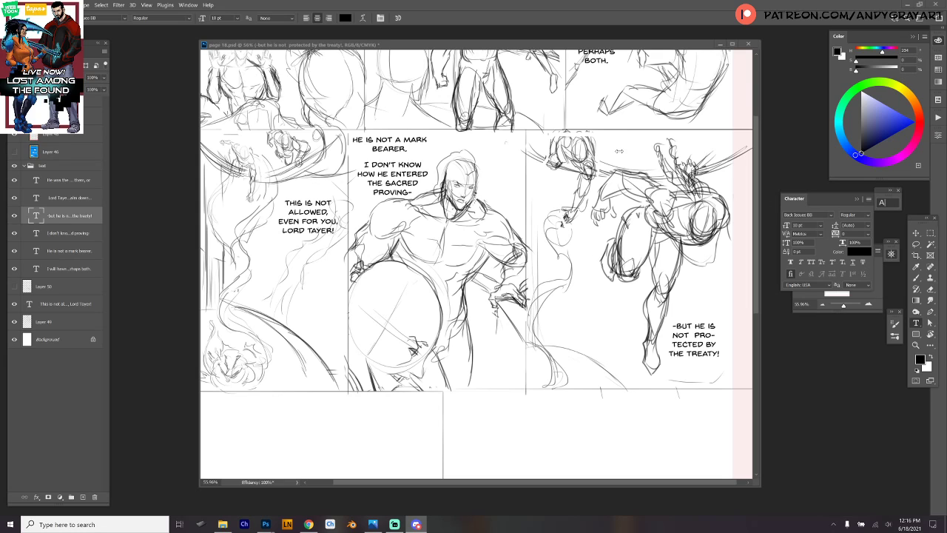
pyautogui.hotkey('alt', 'Tab')
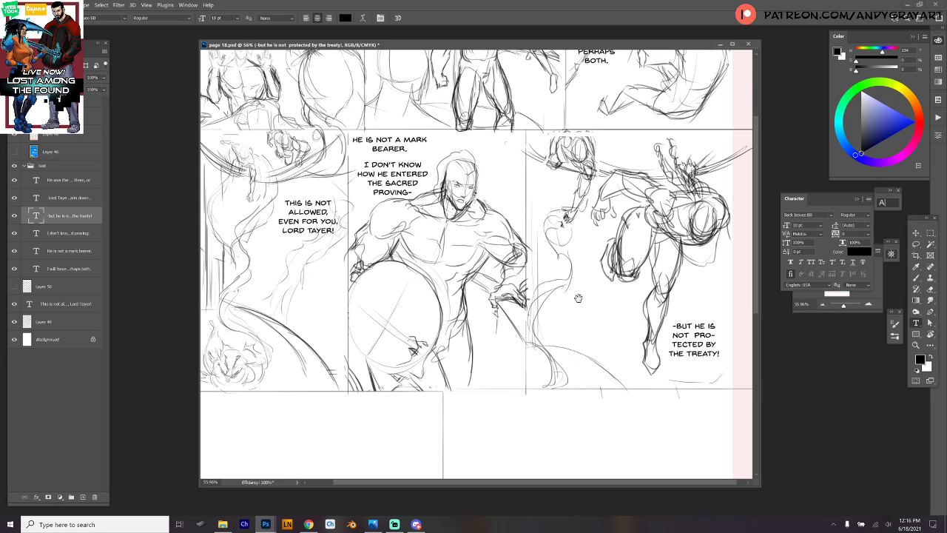
# Move the "This is not allowed" text layer into the text group and make Layer 49 active for brush sketching.
pyautogui.press('b')
pyautogui.moveTo(580, 307)
pyautogui.mouseDown()
pyautogui.moveTo(582, 213)
pyautogui.moveTo(565, 151)
pyautogui.mouseUp()
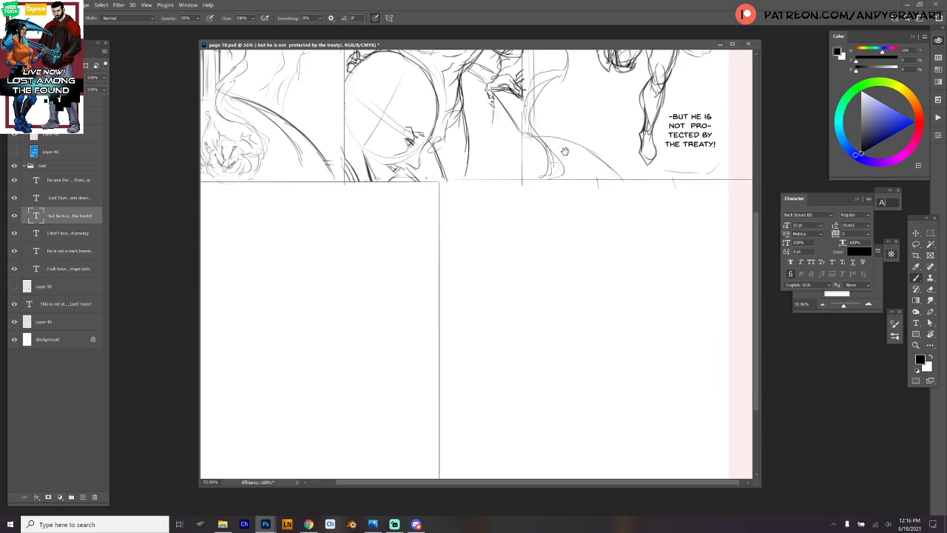
pyautogui.moveTo(613, 195); pyautogui.dragTo(672, 284)
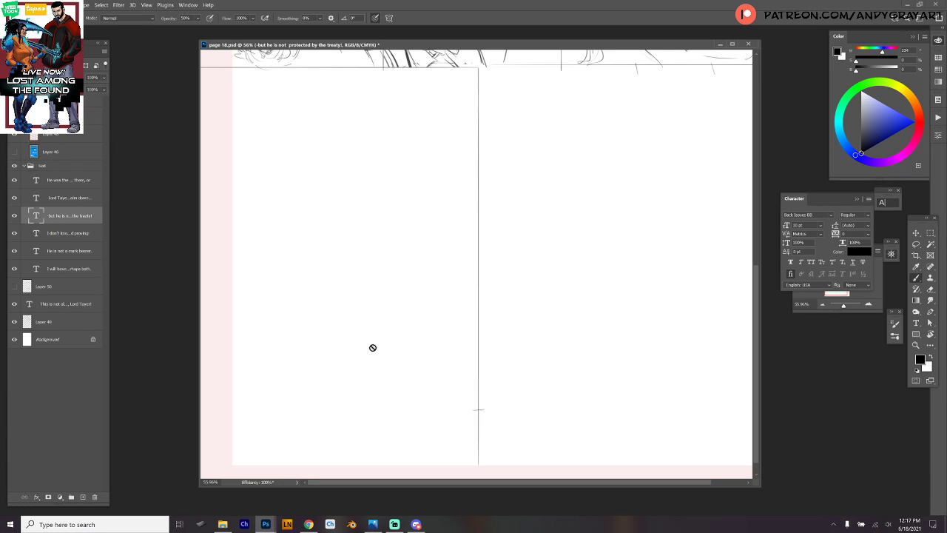
pyautogui.click(58, 288)
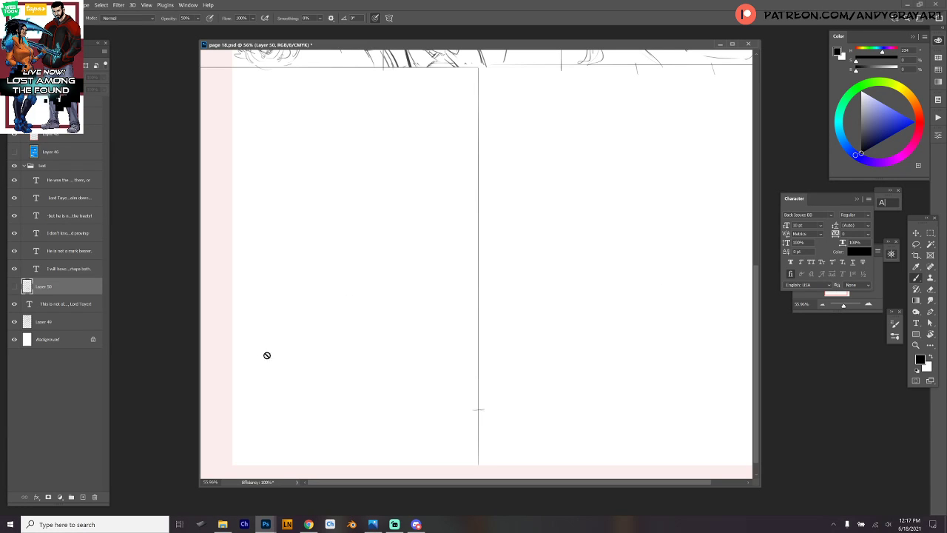
pyautogui.click(50, 321)
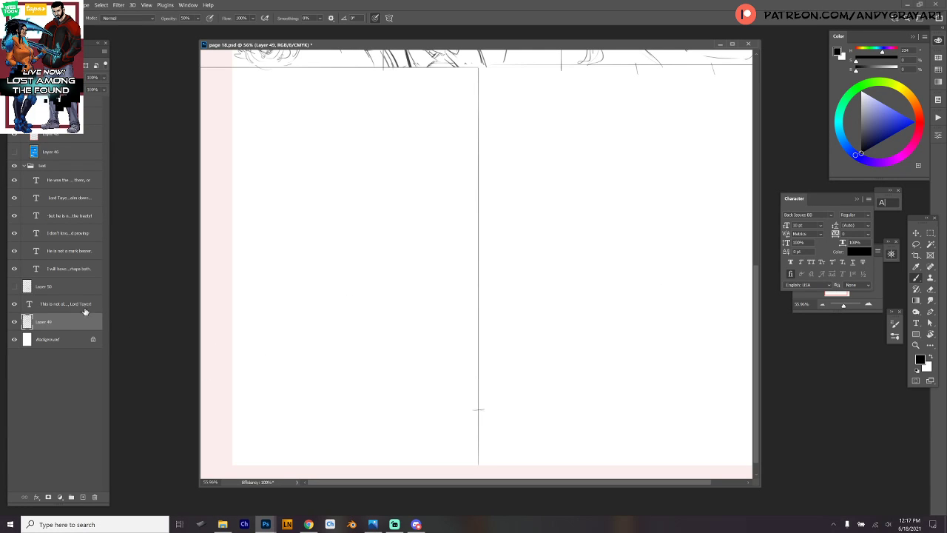
pyautogui.moveTo(82, 308); pyautogui.dragTo(83, 281)
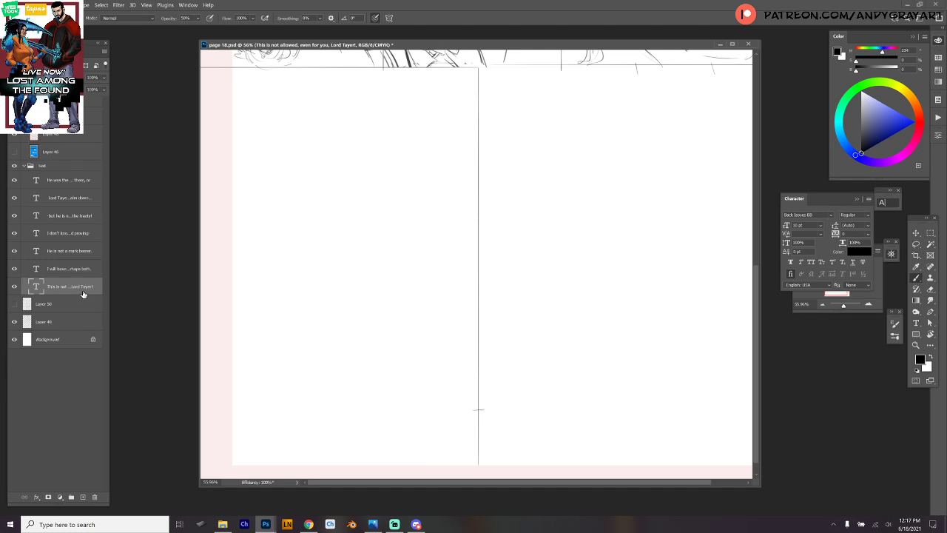
pyautogui.click(85, 321)
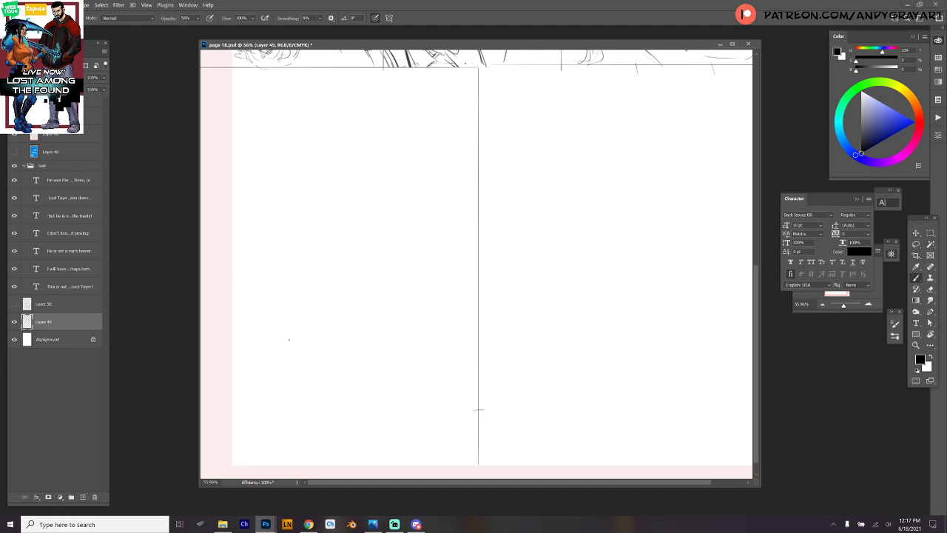
pyautogui.click(14, 322)
pyautogui.click(14, 322)
# Draw a horizontal divider across the bottom-left panel and rough in a hunched figure's head oval and arm contours above it.
pyautogui.moveTo(214, 232); pyautogui.dragTo(477, 268)
pyautogui.moveTo(330, 124)
pyautogui.mouseDown()
pyautogui.moveTo(334, 143)
pyautogui.moveTo(309, 104)
pyautogui.moveTo(296, 170)
pyautogui.mouseUp()
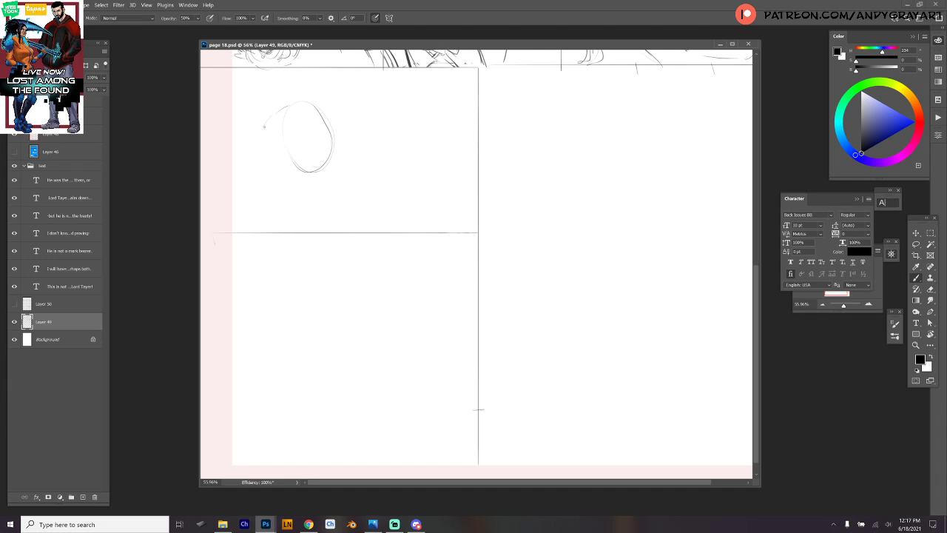
pyautogui.moveTo(264, 126); pyautogui.dragTo(269, 145)
pyautogui.moveTo(287, 108)
pyautogui.mouseDown()
pyautogui.moveTo(262, 121)
pyautogui.moveTo(232, 233)
pyautogui.mouseUp()
pyautogui.moveTo(331, 104)
pyautogui.mouseDown()
pyautogui.moveTo(354, 110)
pyautogui.moveTo(417, 204)
pyautogui.mouseUp()
pyautogui.moveTo(363, 126); pyautogui.dragTo(422, 220)
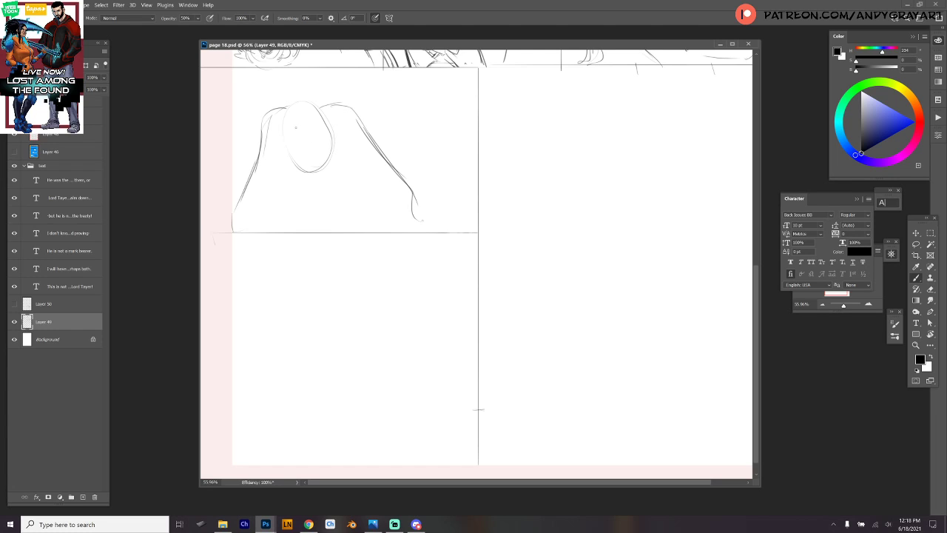
# Sketch the hunched figure's face with guidelines, eyes, nose, mouth and jaw, and darken the head outline.
pyautogui.moveTo(298, 131)
pyautogui.mouseDown()
pyautogui.moveTo(315, 172)
pyautogui.moveTo(327, 137)
pyautogui.moveTo(319, 147)
pyautogui.moveTo(326, 145)
pyautogui.moveTo(287, 107)
pyautogui.mouseUp()
pyautogui.moveTo(284, 145)
pyautogui.mouseDown()
pyautogui.moveTo(311, 176)
pyautogui.moveTo(303, 172)
pyautogui.mouseUp()
pyautogui.moveTo(303, 170); pyautogui.dragTo(317, 176)
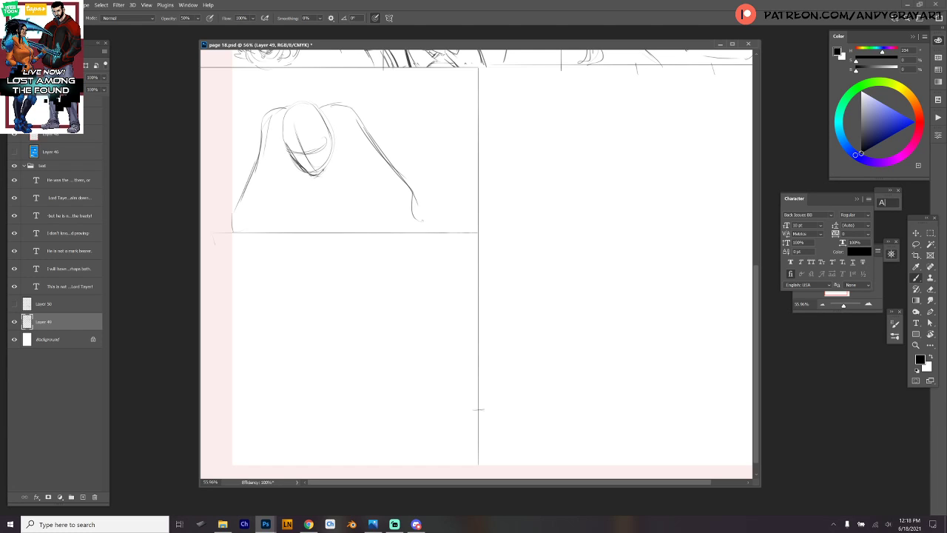
pyautogui.moveTo(330, 141)
pyautogui.mouseDown()
pyautogui.moveTo(331, 155)
pyautogui.moveTo(335, 143)
pyautogui.mouseUp()
pyautogui.moveTo(280, 124)
pyautogui.mouseDown()
pyautogui.moveTo(284, 143)
pyautogui.moveTo(290, 108)
pyautogui.moveTo(320, 105)
pyautogui.moveTo(333, 130)
pyautogui.mouseUp()
pyautogui.moveTo(326, 162); pyautogui.dragTo(336, 172)
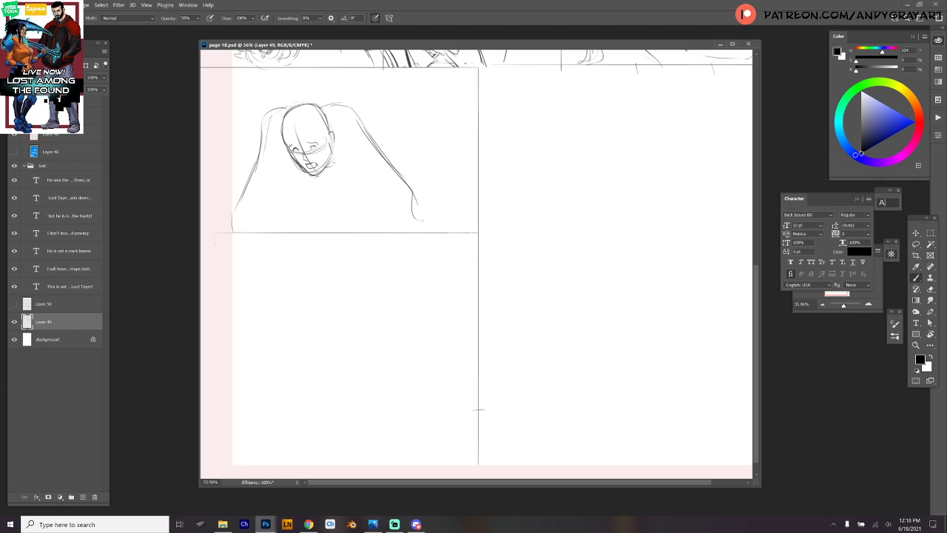
# Sketch the hunched figure's shoulder, upper arm and forearm on the left side of the bottom-left panel.
pyautogui.moveTo(334, 131); pyautogui.dragTo(342, 139)
pyautogui.moveTo(278, 122); pyautogui.dragTo(256, 145)
pyautogui.moveTo(266, 135)
pyautogui.mouseDown()
pyautogui.moveTo(265, 164)
pyautogui.moveTo(242, 187)
pyautogui.moveTo(250, 198)
pyautogui.mouseUp()
pyautogui.moveTo(286, 173); pyautogui.dragTo(253, 205)
pyautogui.moveTo(255, 179)
pyautogui.mouseDown()
pyautogui.moveTo(247, 205)
pyautogui.moveTo(246, 195)
pyautogui.mouseUp()
pyautogui.moveTo(254, 178)
pyautogui.mouseDown()
pyautogui.moveTo(232, 231)
pyautogui.moveTo(247, 184)
pyautogui.moveTo(236, 209)
pyautogui.mouseUp()
pyautogui.moveTo(237, 198); pyautogui.dragTo(235, 223)
pyautogui.moveTo(263, 178); pyautogui.dragTo(266, 216)
pyautogui.moveTo(270, 206); pyautogui.dragTo(255, 228)
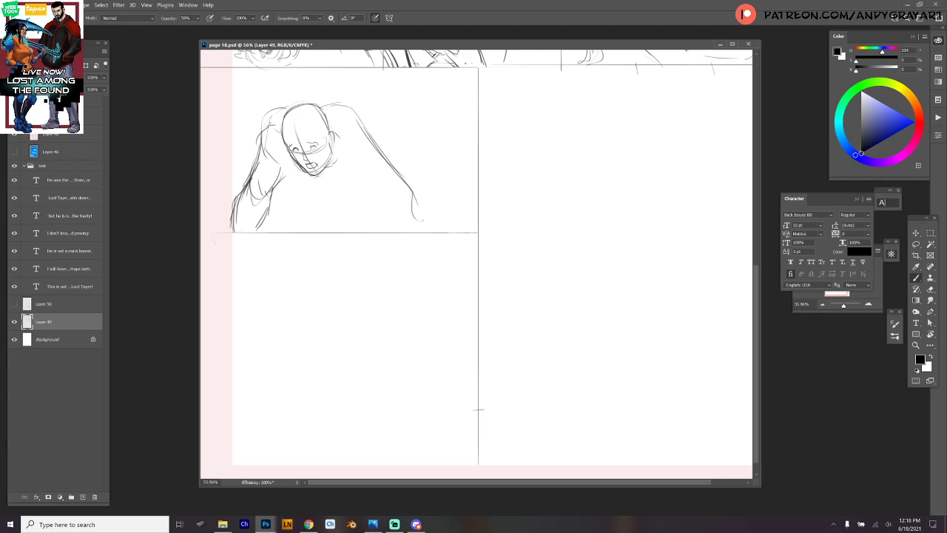
# Sketch the hunched figure's right-hand shoulder, upper arm and forearm, and rough in the chest lines.
pyautogui.moveTo(268, 123)
pyautogui.mouseDown()
pyautogui.moveTo(262, 139)
pyautogui.moveTo(280, 119)
pyautogui.moveTo(350, 112)
pyautogui.moveTo(371, 141)
pyautogui.moveTo(363, 123)
pyautogui.mouseUp()
pyautogui.moveTo(334, 156)
pyautogui.mouseDown()
pyautogui.moveTo(341, 117)
pyautogui.moveTo(357, 116)
pyautogui.mouseUp()
pyautogui.moveTo(332, 120)
pyautogui.mouseDown()
pyautogui.moveTo(276, 126)
pyautogui.moveTo(373, 120)
pyautogui.moveTo(362, 115)
pyautogui.mouseUp()
pyautogui.moveTo(341, 123)
pyautogui.mouseDown()
pyautogui.moveTo(334, 140)
pyautogui.moveTo(363, 143)
pyautogui.mouseUp()
pyautogui.moveTo(350, 120)
pyautogui.mouseDown()
pyautogui.moveTo(364, 114)
pyautogui.moveTo(377, 154)
pyautogui.mouseUp()
pyautogui.moveTo(308, 172)
pyautogui.mouseDown()
pyautogui.moveTo(282, 188)
pyautogui.moveTo(343, 204)
pyautogui.moveTo(302, 213)
pyautogui.moveTo(314, 228)
pyautogui.mouseUp()
pyautogui.moveTo(351, 169); pyautogui.dragTo(392, 197)
pyautogui.moveTo(396, 158); pyautogui.dragTo(385, 194)
pyautogui.moveTo(349, 159)
pyautogui.mouseDown()
pyautogui.moveTo(388, 194)
pyautogui.moveTo(373, 204)
pyautogui.moveTo(385, 231)
pyautogui.mouseUp()
pyautogui.moveTo(373, 185)
pyautogui.mouseDown()
pyautogui.moveTo(382, 220)
pyautogui.moveTo(384, 188)
pyautogui.mouseUp()
pyautogui.moveTo(390, 181)
pyautogui.mouseDown()
pyautogui.moveTo(404, 231)
pyautogui.moveTo(401, 223)
pyautogui.mouseUp()
pyautogui.moveTo(373, 145); pyautogui.dragTo(392, 183)
pyautogui.moveTo(388, 171); pyautogui.dragTo(395, 216)
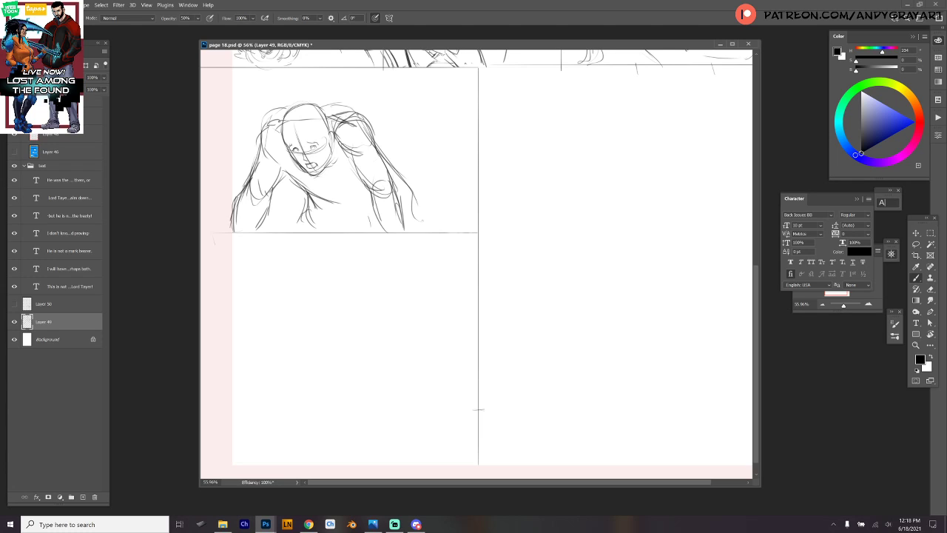
# Sketch the hunched figure's lower torso curve along the divider and add strokes at the jaw and neck.
pyautogui.moveTo(309, 208); pyautogui.dragTo(296, 219)
pyautogui.moveTo(301, 216)
pyautogui.mouseDown()
pyautogui.moveTo(281, 223)
pyautogui.moveTo(303, 221)
pyautogui.mouseUp()
pyautogui.moveTo(302, 231)
pyautogui.mouseDown()
pyautogui.moveTo(320, 219)
pyautogui.moveTo(363, 229)
pyautogui.mouseUp()
pyautogui.moveTo(335, 152); pyautogui.dragTo(331, 163)
pyautogui.moveTo(318, 176); pyautogui.dragTo(327, 171)
# Sketch curling wisps flowing around both sides of the hunched figure and up to the panel's upper-right corner.
pyautogui.moveTo(431, 204)
pyautogui.mouseDown()
pyautogui.moveTo(456, 172)
pyautogui.moveTo(449, 191)
pyautogui.moveTo(404, 221)
pyautogui.mouseUp()
pyautogui.moveTo(236, 157); pyautogui.dragTo(249, 191)
pyautogui.moveTo(249, 191)
pyautogui.mouseDown()
pyautogui.moveTo(266, 200)
pyautogui.moveTo(278, 168)
pyautogui.mouseUp()
pyautogui.moveTo(241, 100); pyautogui.dragTo(252, 160)
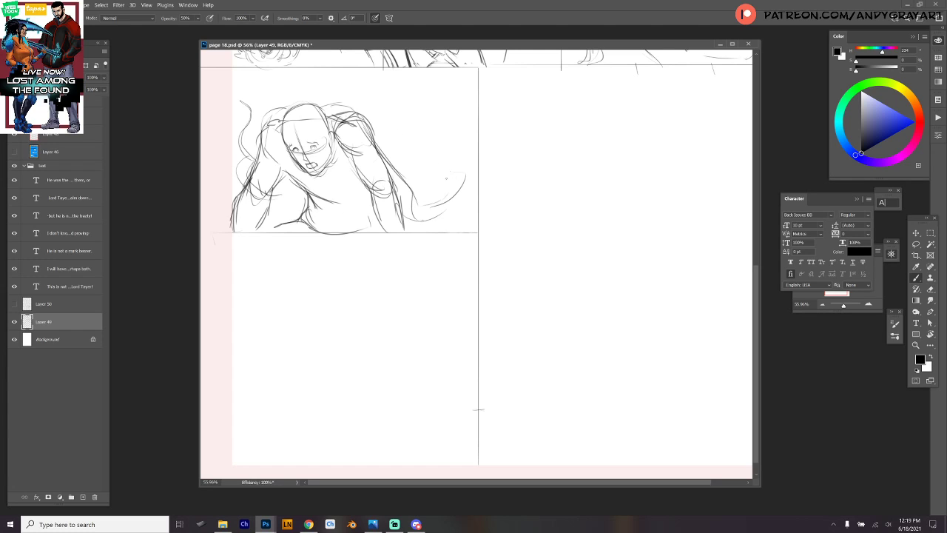
pyautogui.moveTo(392, 219)
pyautogui.mouseDown()
pyautogui.moveTo(457, 187)
pyautogui.moveTo(429, 220)
pyautogui.mouseUp()
pyautogui.moveTo(287, 184); pyautogui.dragTo(290, 202)
pyautogui.moveTo(354, 112); pyautogui.dragTo(363, 123)
pyautogui.moveTo(399, 172)
pyautogui.mouseDown()
pyautogui.moveTo(454, 145)
pyautogui.moveTo(468, 114)
pyautogui.moveTo(447, 160)
pyautogui.moveTo(427, 151)
pyautogui.mouseUp()
pyautogui.moveTo(448, 118)
pyautogui.mouseDown()
pyautogui.moveTo(452, 91)
pyautogui.moveTo(457, 114)
pyautogui.mouseUp()
pyautogui.moveTo(433, 102)
pyautogui.mouseDown()
pyautogui.moveTo(432, 124)
pyautogui.moveTo(448, 88)
pyautogui.mouseUp()
pyautogui.moveTo(449, 87); pyautogui.dragTo(456, 81)
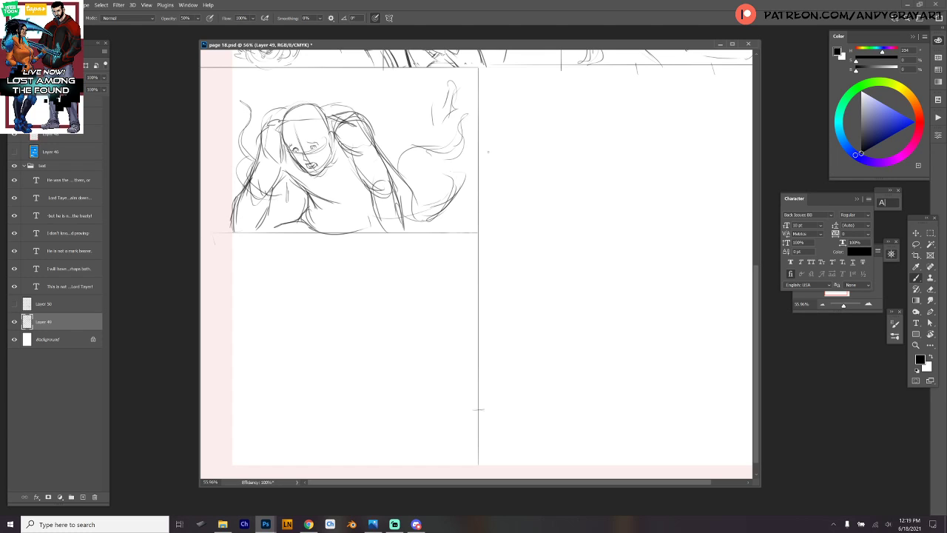
# Sketch a foreground figure's oval head, sloping shoulders and torso sides along the lower edge of the panel below the hunched figure.
pyautogui.moveTo(478, 409); pyautogui.dragTo(478, 390)
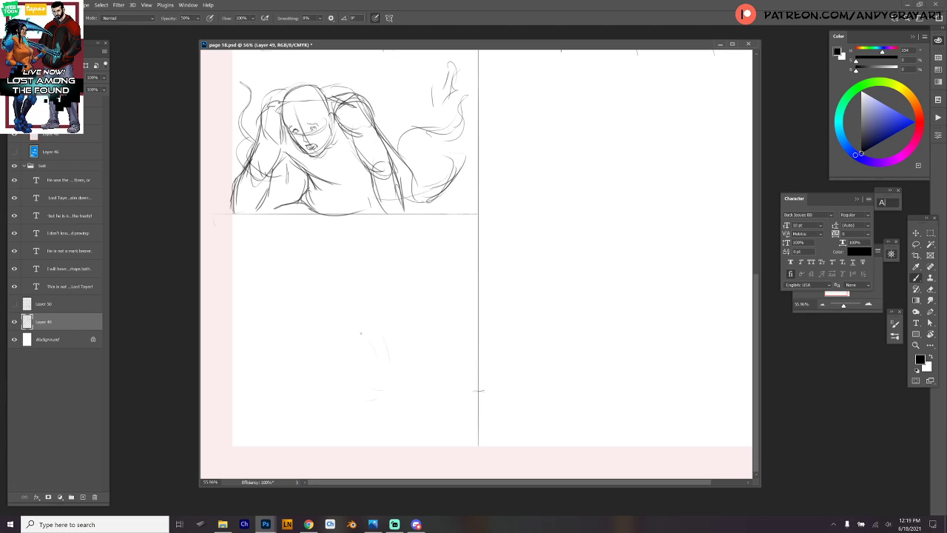
pyautogui.moveTo(352, 390); pyautogui.dragTo(382, 390)
pyautogui.moveTo(353, 345)
pyautogui.mouseDown()
pyautogui.moveTo(353, 378)
pyautogui.moveTo(393, 377)
pyautogui.moveTo(321, 421)
pyautogui.mouseUp()
pyautogui.moveTo(327, 387)
pyautogui.mouseDown()
pyautogui.moveTo(308, 431)
pyautogui.moveTo(348, 373)
pyautogui.moveTo(291, 443)
pyautogui.mouseUp()
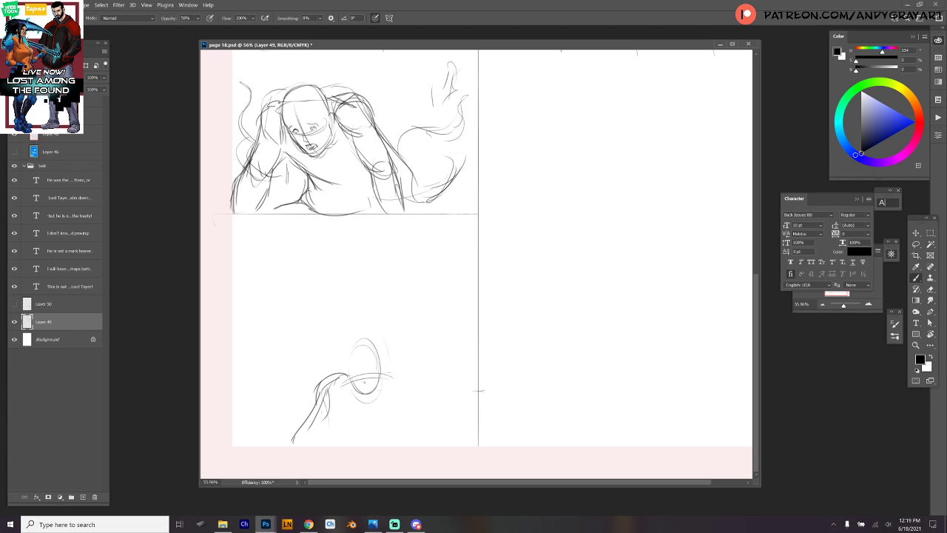
pyautogui.moveTo(364, 340)
pyautogui.mouseDown()
pyautogui.moveTo(367, 383)
pyautogui.moveTo(348, 379)
pyautogui.moveTo(403, 369)
pyautogui.moveTo(415, 406)
pyautogui.moveTo(430, 409)
pyautogui.moveTo(449, 441)
pyautogui.mouseUp()
pyautogui.moveTo(340, 395); pyautogui.dragTo(324, 428)
pyautogui.moveTo(327, 395); pyautogui.dragTo(326, 444)
pyautogui.moveTo(407, 401); pyautogui.dragTo(404, 445)
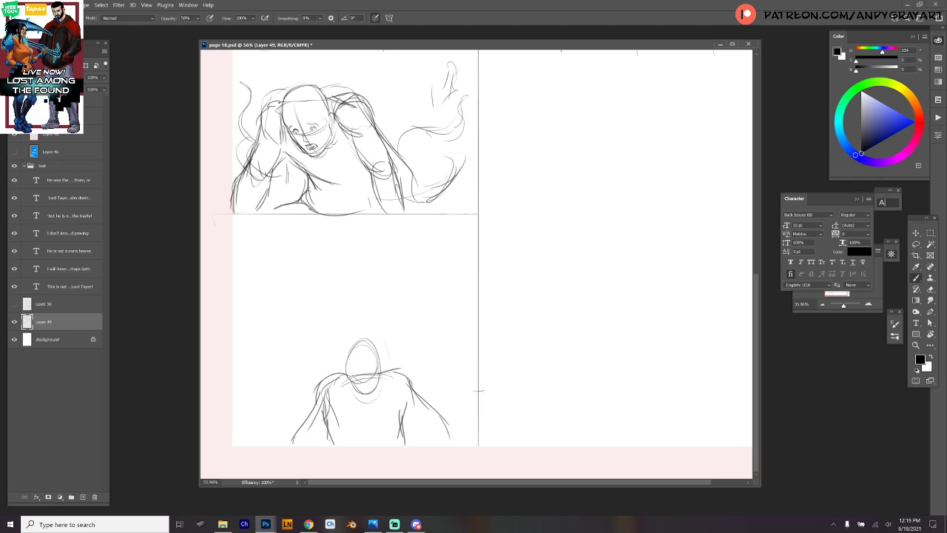
# Define the foreground figure's arms on both sides and add jagged splash strokes beside its shoulders.
pyautogui.moveTo(327, 428); pyautogui.dragTo(308, 444)
pyautogui.moveTo(316, 404); pyautogui.dragTo(302, 435)
pyautogui.moveTo(409, 383)
pyautogui.mouseDown()
pyautogui.moveTo(429, 411)
pyautogui.moveTo(411, 433)
pyautogui.mouseUp()
pyautogui.moveTo(433, 396)
pyautogui.mouseDown()
pyautogui.moveTo(419, 431)
pyautogui.moveTo(425, 447)
pyautogui.mouseUp()
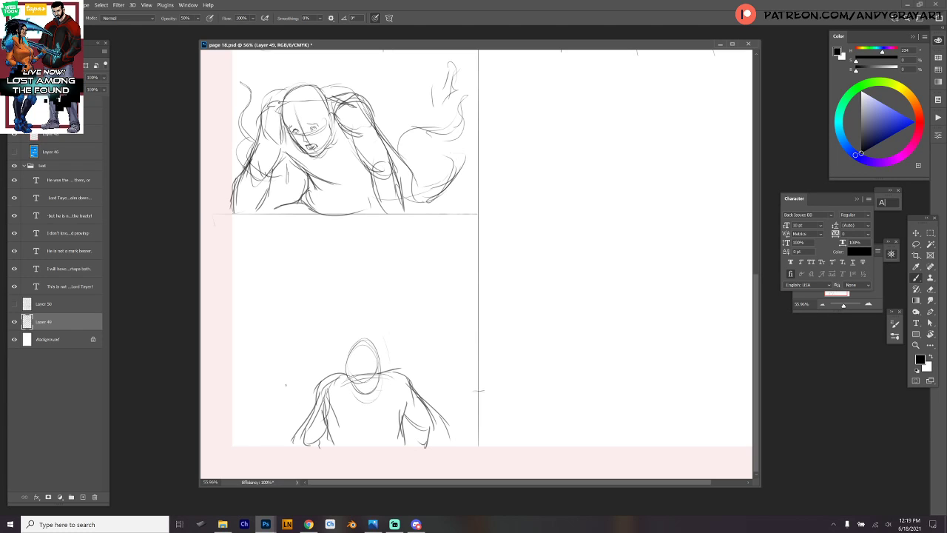
pyautogui.moveTo(294, 404)
pyautogui.mouseDown()
pyautogui.moveTo(243, 383)
pyautogui.moveTo(296, 391)
pyautogui.moveTo(240, 393)
pyautogui.moveTo(249, 382)
pyautogui.moveTo(295, 415)
pyautogui.mouseUp()
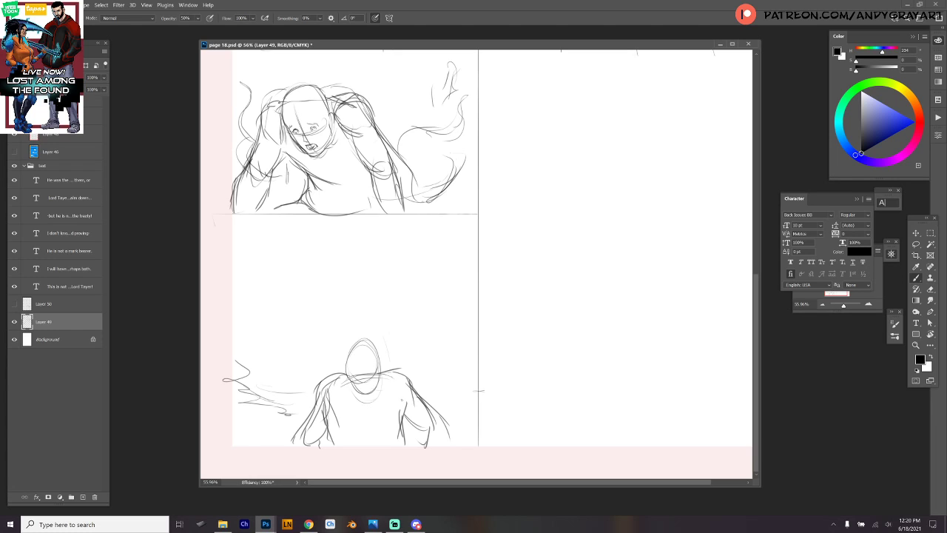
pyautogui.moveTo(430, 404)
pyautogui.mouseDown()
pyautogui.moveTo(469, 385)
pyautogui.moveTo(453, 384)
pyautogui.mouseUp()
pyautogui.moveTo(350, 255)
pyautogui.mouseDown()
pyautogui.moveTo(353, 274)
pyautogui.moveTo(333, 275)
pyautogui.moveTo(345, 277)
pyautogui.moveTo(333, 246)
pyautogui.moveTo(313, 237)
pyautogui.moveTo(325, 261)
pyautogui.moveTo(380, 281)
pyautogui.moveTo(357, 292)
pyautogui.mouseUp()
pyautogui.moveTo(312, 248)
pyautogui.mouseDown()
pyautogui.moveTo(322, 288)
pyautogui.moveTo(355, 304)
pyautogui.mouseUp()
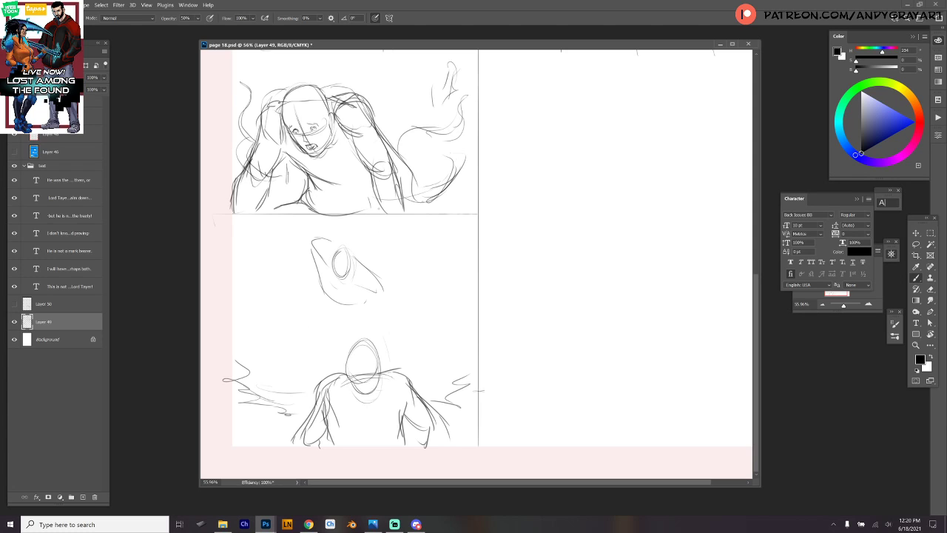
pyautogui.moveTo(354, 261)
pyautogui.mouseDown()
pyautogui.moveTo(325, 292)
pyautogui.moveTo(359, 277)
pyautogui.moveTo(376, 285)
pyautogui.mouseUp()
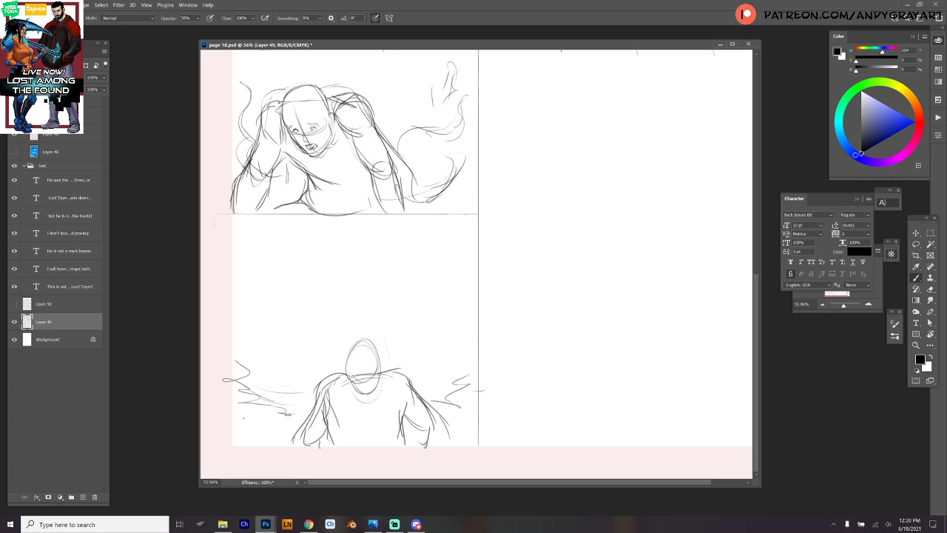
# Add more jagged splash strokes around the foreground figure, reaching down to the panel's lower corners.
pyautogui.moveTo(226, 409)
pyautogui.mouseDown()
pyautogui.moveTo(219, 436)
pyautogui.moveTo(292, 444)
pyautogui.mouseUp()
pyautogui.moveTo(453, 436); pyautogui.dragTo(478, 425)
pyautogui.moveTo(250, 371)
pyautogui.mouseDown()
pyautogui.moveTo(225, 375)
pyautogui.moveTo(242, 372)
pyautogui.mouseUp()
pyautogui.moveTo(451, 366); pyautogui.dragTo(424, 370)
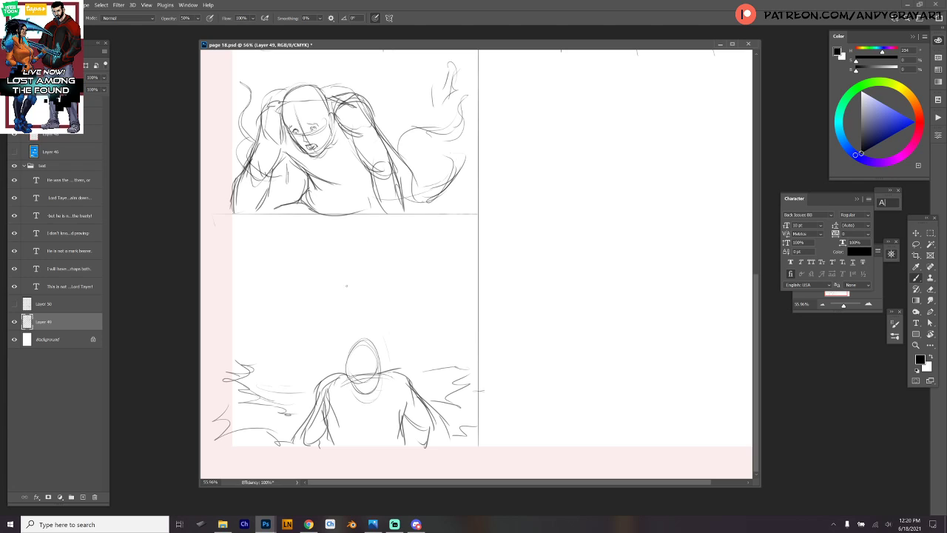
# Sketch long sweeping strokes rising up both side edges of the panel from the splashes.
pyautogui.moveTo(244, 356); pyautogui.dragTo(213, 281)
pyautogui.moveTo(250, 311); pyautogui.dragTo(253, 270)
pyautogui.moveTo(260, 285); pyautogui.dragTo(245, 210)
pyautogui.moveTo(251, 366); pyautogui.dragTo(286, 395)
pyautogui.moveTo(417, 392)
pyautogui.mouseDown()
pyautogui.moveTo(447, 367)
pyautogui.moveTo(473, 249)
pyautogui.mouseUp()
pyautogui.moveTo(441, 280); pyautogui.dragTo(456, 235)
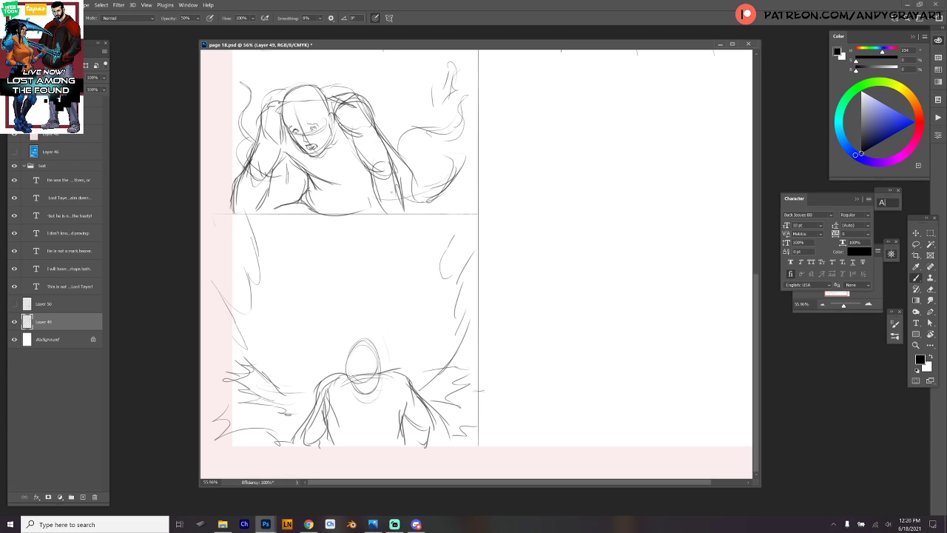
# Rough in a crouching figure's head, torso and left-hand leg above the foreground figure's head.
pyautogui.moveTo(351, 253)
pyautogui.mouseDown()
pyautogui.moveTo(338, 295)
pyautogui.moveTo(346, 277)
pyautogui.moveTo(323, 263)
pyautogui.moveTo(335, 287)
pyautogui.moveTo(374, 258)
pyautogui.moveTo(353, 290)
pyautogui.moveTo(327, 299)
pyautogui.moveTo(368, 283)
pyautogui.moveTo(330, 321)
pyautogui.moveTo(345, 319)
pyautogui.mouseUp()
pyautogui.moveTo(324, 286); pyautogui.dragTo(324, 315)
pyautogui.moveTo(325, 317)
pyautogui.mouseDown()
pyautogui.moveTo(361, 320)
pyautogui.moveTo(311, 314)
pyautogui.moveTo(302, 293)
pyautogui.moveTo(290, 308)
pyautogui.moveTo(330, 324)
pyautogui.mouseUp()
pyautogui.moveTo(302, 305)
pyautogui.mouseDown()
pyautogui.moveTo(293, 324)
pyautogui.moveTo(302, 318)
pyautogui.moveTo(299, 347)
pyautogui.moveTo(309, 358)
pyautogui.mouseUp()
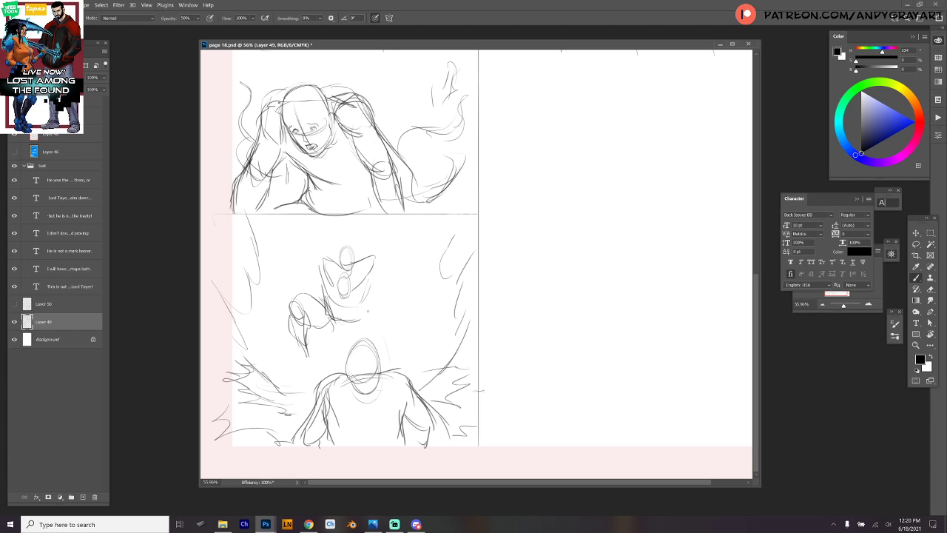
# Sketch the crouching figure's hips and its bent right-hand thigh and knee.
pyautogui.moveTo(314, 296)
pyautogui.mouseDown()
pyautogui.moveTo(330, 316)
pyautogui.moveTo(352, 321)
pyautogui.moveTo(339, 328)
pyautogui.moveTo(330, 321)
pyautogui.moveTo(361, 326)
pyautogui.moveTo(389, 298)
pyautogui.moveTo(394, 315)
pyautogui.moveTo(375, 308)
pyautogui.moveTo(358, 330)
pyautogui.mouseUp()
pyautogui.moveTo(360, 326)
pyautogui.mouseDown()
pyautogui.moveTo(354, 308)
pyautogui.moveTo(391, 295)
pyautogui.moveTo(381, 317)
pyautogui.mouseUp()
pyautogui.moveTo(387, 299); pyautogui.dragTo(379, 345)
pyautogui.moveTo(392, 309); pyautogui.dragTo(391, 349)
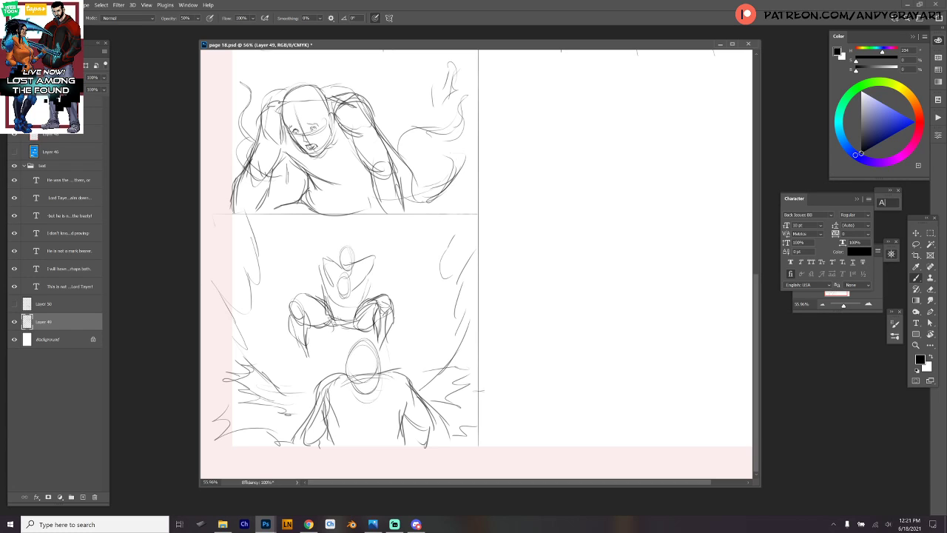
# Define the crouching figure's knees, shins and feet on both legs.
pyautogui.moveTo(395, 308)
pyautogui.mouseDown()
pyautogui.moveTo(380, 348)
pyautogui.moveTo(396, 360)
pyautogui.mouseUp()
pyautogui.moveTo(301, 294); pyautogui.dragTo(298, 319)
pyautogui.moveTo(302, 310); pyautogui.dragTo(293, 337)
pyautogui.moveTo(293, 313); pyautogui.dragTo(300, 342)
pyautogui.moveTo(296, 333); pyautogui.dragTo(305, 345)
pyautogui.moveTo(310, 312)
pyautogui.mouseDown()
pyautogui.moveTo(307, 351)
pyautogui.moveTo(293, 356)
pyautogui.moveTo(308, 364)
pyautogui.moveTo(312, 352)
pyautogui.mouseUp()
# Sketch the crouching figure's raised left-hand arm with its bent elbow and hand.
pyautogui.moveTo(331, 252)
pyautogui.mouseDown()
pyautogui.moveTo(317, 258)
pyautogui.moveTo(332, 266)
pyautogui.moveTo(320, 266)
pyautogui.mouseUp()
pyautogui.moveTo(312, 248)
pyautogui.mouseDown()
pyautogui.moveTo(324, 253)
pyautogui.moveTo(309, 234)
pyautogui.moveTo(302, 240)
pyautogui.mouseUp()
pyautogui.moveTo(302, 242)
pyautogui.mouseDown()
pyautogui.moveTo(306, 258)
pyautogui.moveTo(298, 241)
pyautogui.moveTo(289, 256)
pyautogui.mouseUp()
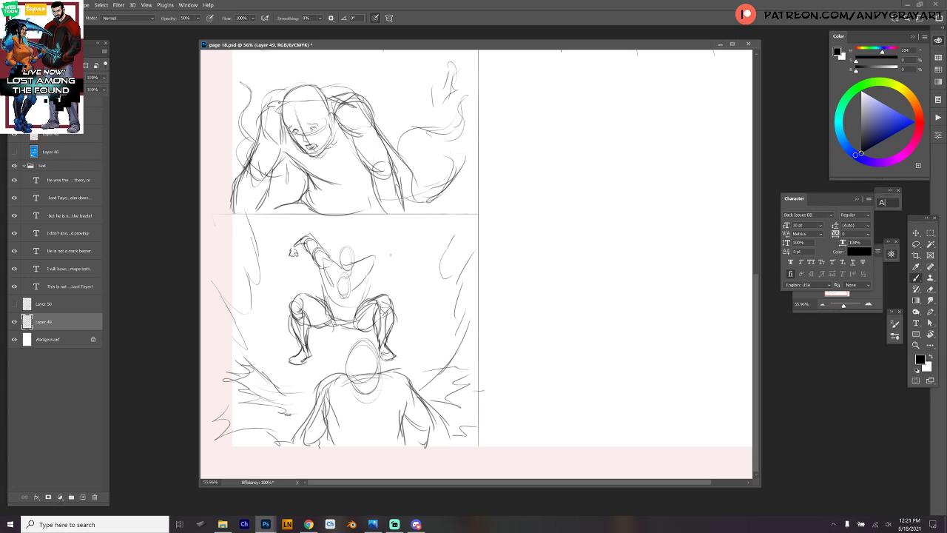
# Sketch the crouching figure's torso sides and raised right-hand arm, and draw a tall tapering shape rising from its head.
pyautogui.moveTo(376, 253)
pyautogui.mouseDown()
pyautogui.moveTo(364, 267)
pyautogui.moveTo(377, 267)
pyautogui.mouseUp()
pyautogui.moveTo(319, 267); pyautogui.dragTo(329, 308)
pyautogui.moveTo(375, 272); pyautogui.dragTo(359, 298)
pyautogui.moveTo(367, 294); pyautogui.dragTo(361, 304)
pyautogui.moveTo(367, 252)
pyautogui.mouseDown()
pyautogui.moveTo(384, 240)
pyautogui.moveTo(377, 262)
pyautogui.moveTo(396, 248)
pyautogui.moveTo(404, 264)
pyautogui.mouseUp()
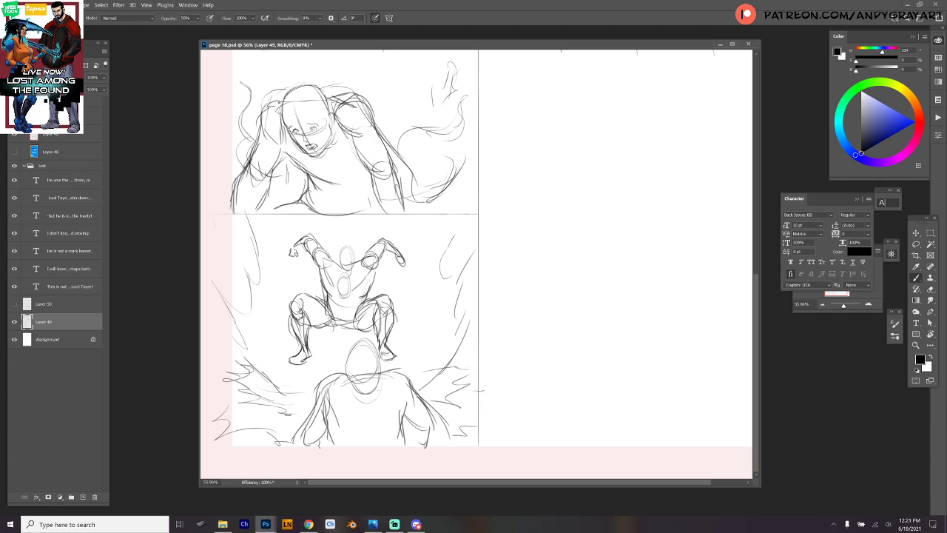
pyautogui.moveTo(340, 272); pyautogui.dragTo(344, 231)
pyautogui.moveTo(345, 232)
pyautogui.mouseDown()
pyautogui.moveTo(353, 272)
pyautogui.moveTo(342, 296)
pyautogui.mouseUp()
# Sketch ragged splashes around the crouching figure's feet and erase the upper sweeping strokes along the panel's sides.
pyautogui.moveTo(272, 356)
pyautogui.mouseDown()
pyautogui.moveTo(279, 361)
pyautogui.moveTo(262, 373)
pyautogui.moveTo(296, 375)
pyautogui.moveTo(321, 361)
pyautogui.mouseUp()
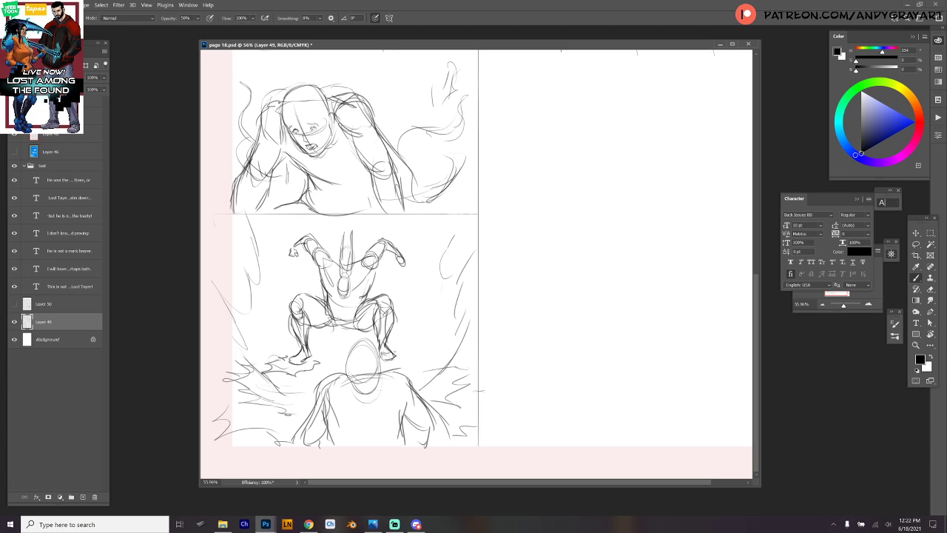
pyautogui.moveTo(394, 351)
pyautogui.mouseDown()
pyautogui.moveTo(410, 363)
pyautogui.moveTo(387, 367)
pyautogui.mouseUp()
pyautogui.moveTo(244, 263)
pyautogui.mouseDown()
pyautogui.moveTo(243, 233)
pyautogui.moveTo(252, 252)
pyautogui.moveTo(233, 329)
pyautogui.moveTo(250, 223)
pyautogui.mouseUp()
pyautogui.moveTo(453, 237)
pyautogui.mouseDown()
pyautogui.moveTo(464, 256)
pyautogui.moveTo(453, 209)
pyautogui.mouseUp()
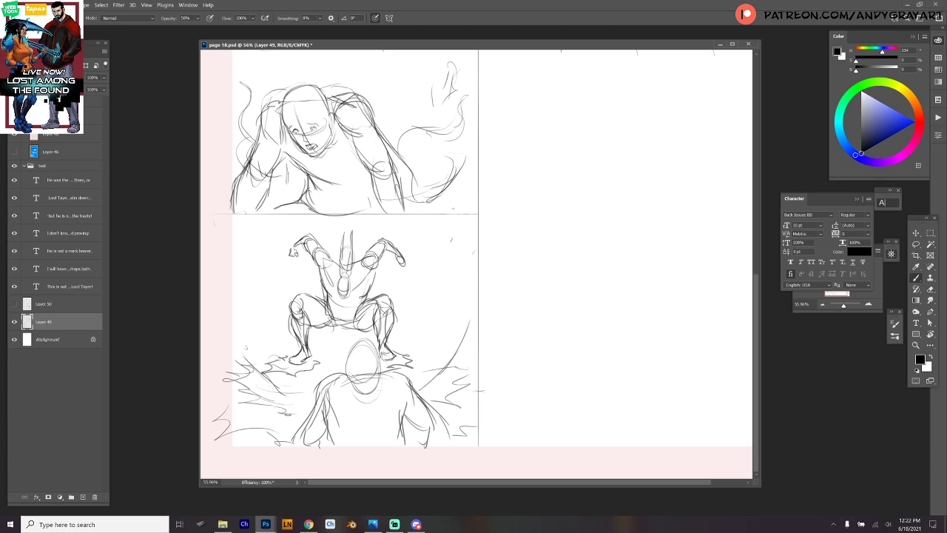
# Extend the ground splashes outward on both sides of the crouching figure and add rising strokes near the panel's edges.
pyautogui.moveTo(247, 355)
pyautogui.mouseDown()
pyautogui.moveTo(274, 361)
pyautogui.moveTo(256, 346)
pyautogui.moveTo(284, 340)
pyautogui.mouseUp()
pyautogui.moveTo(395, 345)
pyautogui.mouseDown()
pyautogui.moveTo(452, 358)
pyautogui.moveTo(430, 370)
pyautogui.mouseUp()
pyautogui.moveTo(247, 349); pyautogui.dragTo(262, 237)
pyautogui.moveTo(260, 357); pyautogui.dragTo(286, 323)
pyautogui.moveTo(432, 348)
pyautogui.mouseDown()
pyautogui.moveTo(453, 318)
pyautogui.moveTo(450, 281)
pyautogui.mouseUp()
pyautogui.moveTo(284, 295)
pyautogui.mouseDown()
pyautogui.moveTo(238, 303)
pyautogui.moveTo(239, 316)
pyautogui.moveTo(218, 325)
pyautogui.mouseUp()
pyautogui.hotkey('ctrl', 'z')
pyautogui.hotkey('ctrl', 'z')
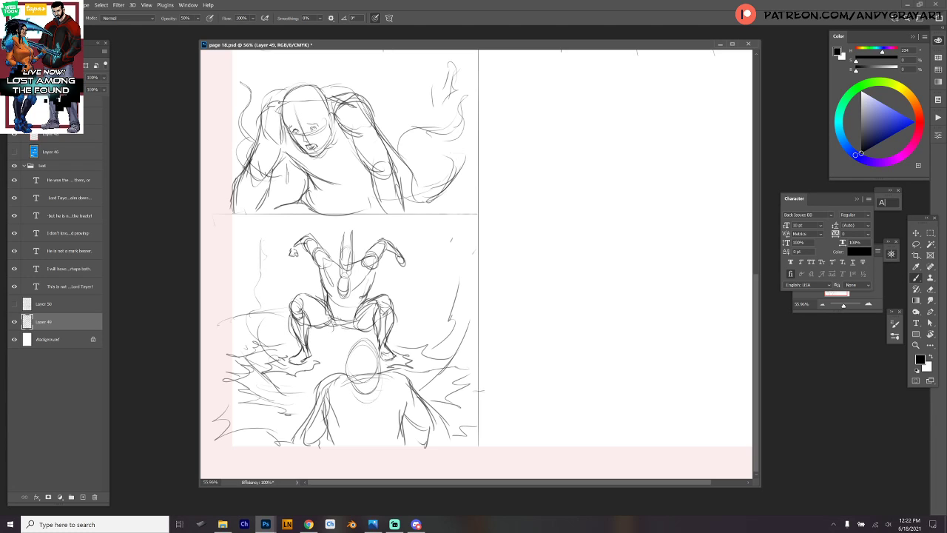
pyautogui.hotkey('ctrl', 'z')
pyautogui.hotkey('ctrl', 'z')
# Sketch light horizontal ground lines behind the crouching figure, extending to both sides of the panel.
pyautogui.moveTo(269, 302); pyautogui.dragTo(249, 307)
pyautogui.moveTo(401, 303); pyautogui.dragTo(477, 314)
pyautogui.moveTo(320, 291)
pyautogui.mouseDown()
pyautogui.moveTo(234, 292)
pyautogui.moveTo(231, 280)
pyautogui.moveTo(241, 289)
pyautogui.mouseUp()
pyautogui.hotkey('ctrl', 'z')
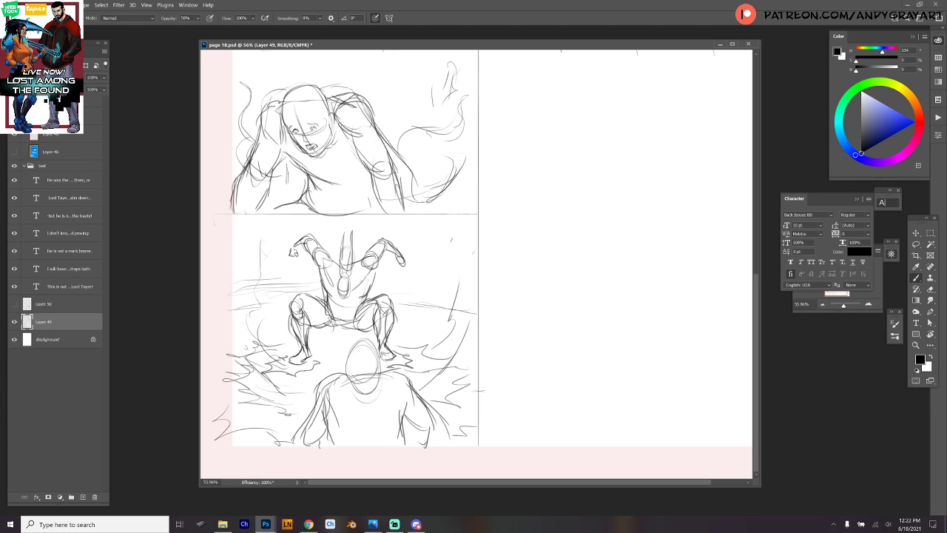
pyautogui.moveTo(453, 294); pyautogui.dragTo(429, 298)
pyautogui.moveTo(419, 288); pyautogui.dragTo(384, 291)
# Add tall narrow wisps in the background on both sides of the crouching figure.
pyautogui.moveTo(450, 231); pyautogui.dragTo(443, 287)
pyautogui.moveTo(456, 259); pyautogui.dragTo(448, 272)
pyautogui.moveTo(268, 253)
pyautogui.mouseDown()
pyautogui.moveTo(266, 278)
pyautogui.moveTo(264, 240)
pyautogui.mouseUp()
# Check the browser window, return to the page and redraw the hunched figure's brow and eye.
pyautogui.moveTo(603, 226); pyautogui.dragTo(560, 251)
pyautogui.moveTo(616, 358); pyautogui.dragTo(634, 303)
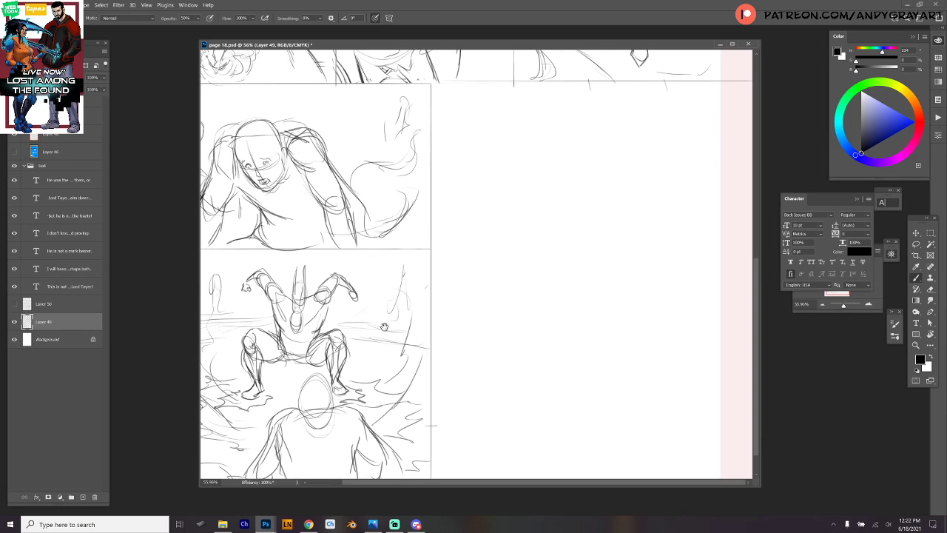
pyautogui.scroll(-2, 392, 296)
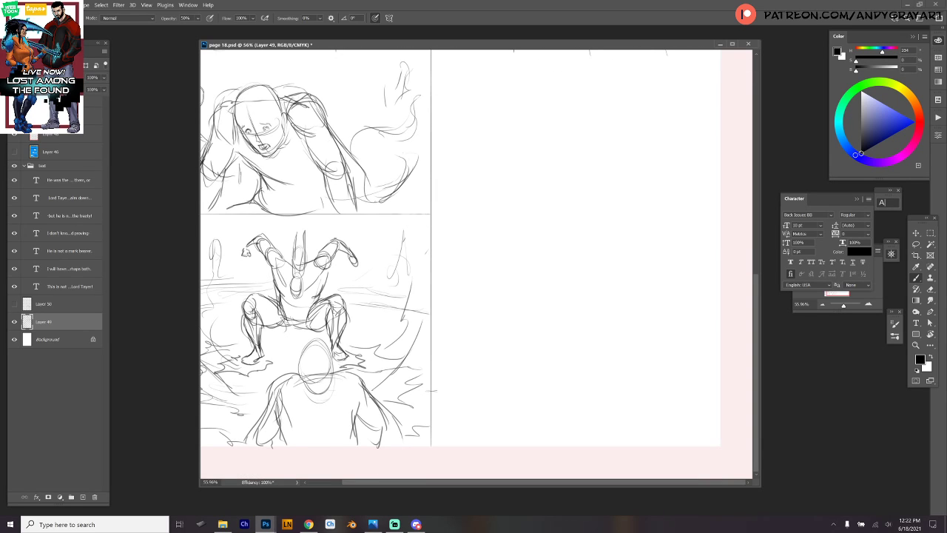
pyautogui.hotkey('alt', 'Tab')
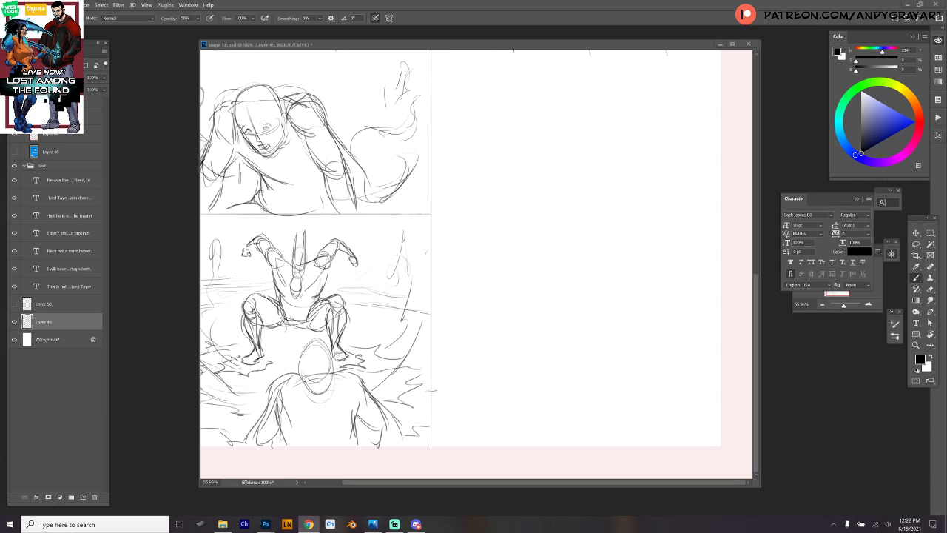
pyautogui.scroll(2, 439, 255)
pyautogui.moveTo(440, 255); pyautogui.dragTo(534, 376)
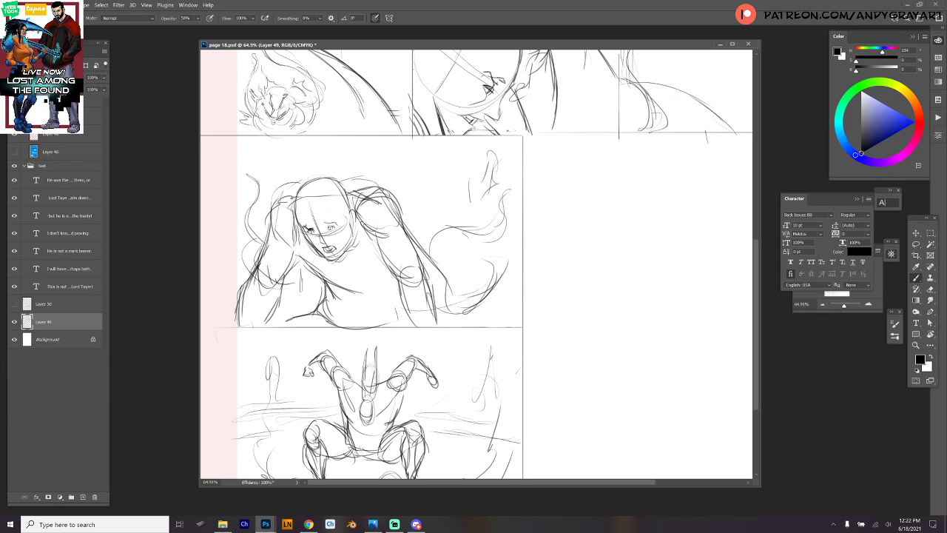
pyautogui.moveTo(323, 222); pyautogui.dragTo(331, 227)
# Add the dialogue "What the fuck, man?! Is everyone here other than the fucking fish dude a complete deuchebag?!" above the hunched figure.
pyautogui.hotkey('alt', 'Tab')
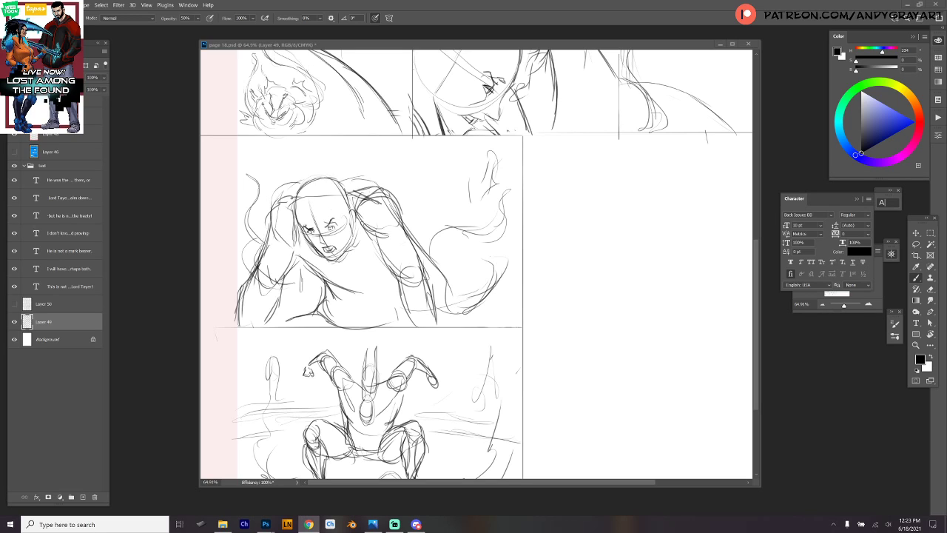
pyautogui.hotkey('alt', 'Tab')
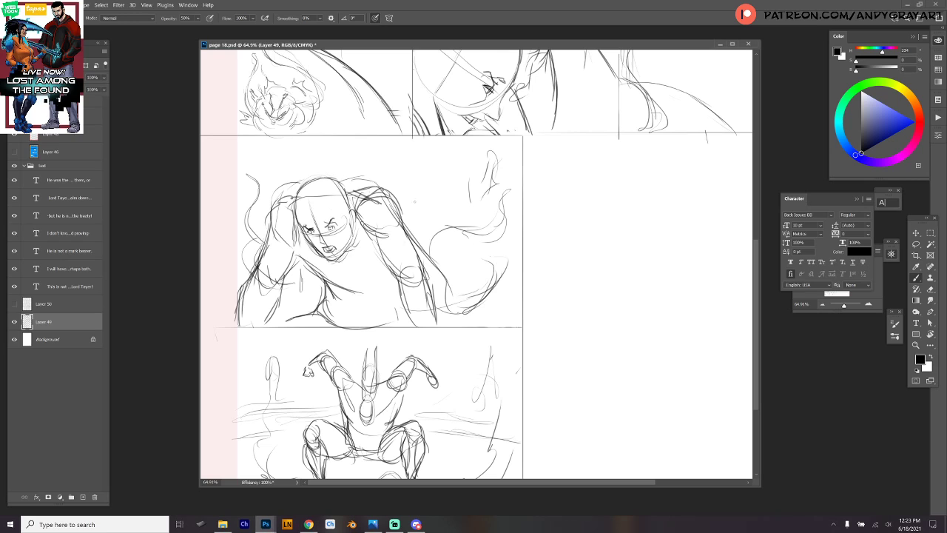
pyautogui.click(55, 286)
pyautogui.press('t')
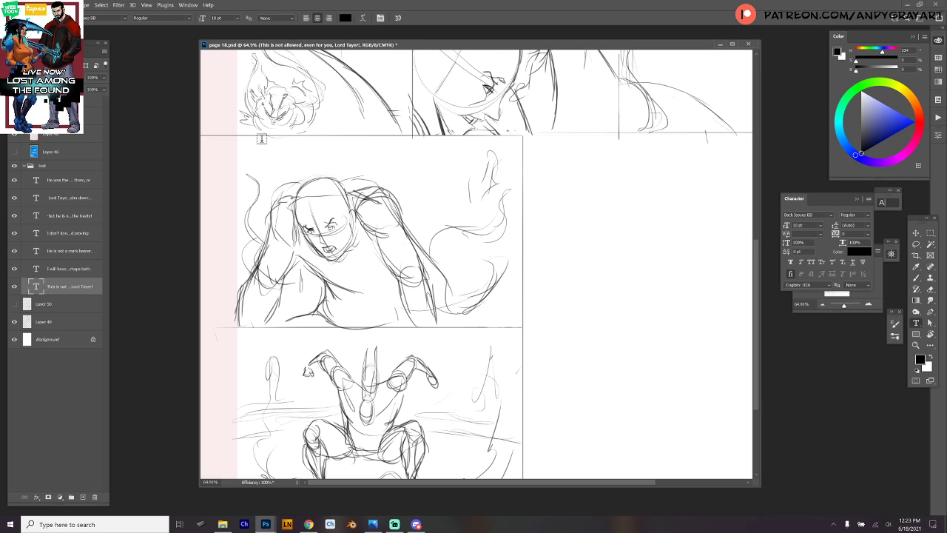
pyautogui.moveTo(251, 145); pyautogui.dragTo(393, 257)
pyautogui.write('WHAT THE FUCK, MAN?! IS EV- ERYONE HERE OTHER THAN THE FUCKING FISH DUDE A COMPLETE DEUCHEBAG?!')
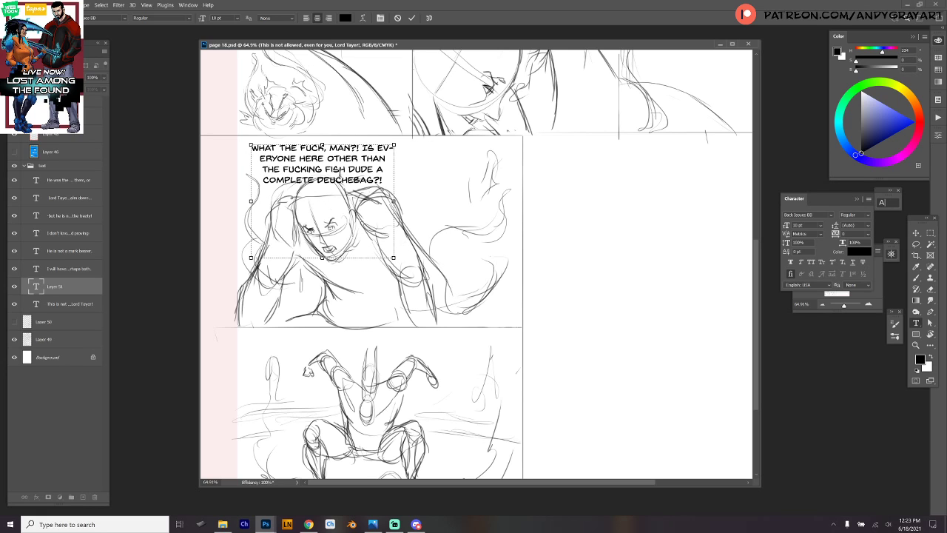
# Cut the second sentence out of the dialogue, shorten its text box and trim the remaining line to "What the fuck?!".
pyautogui.moveTo(360, 148); pyautogui.dragTo(391, 179)
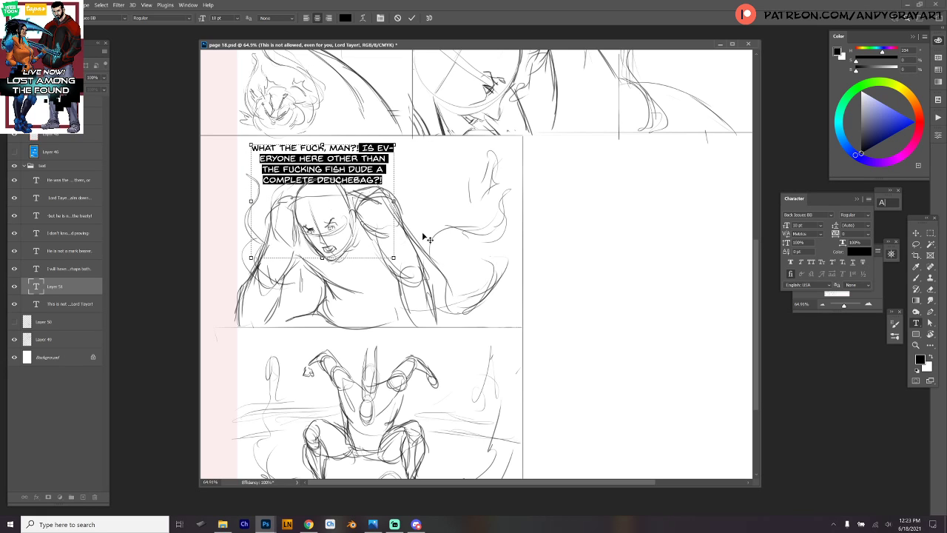
pyautogui.hotkey('ctrl', 'x')
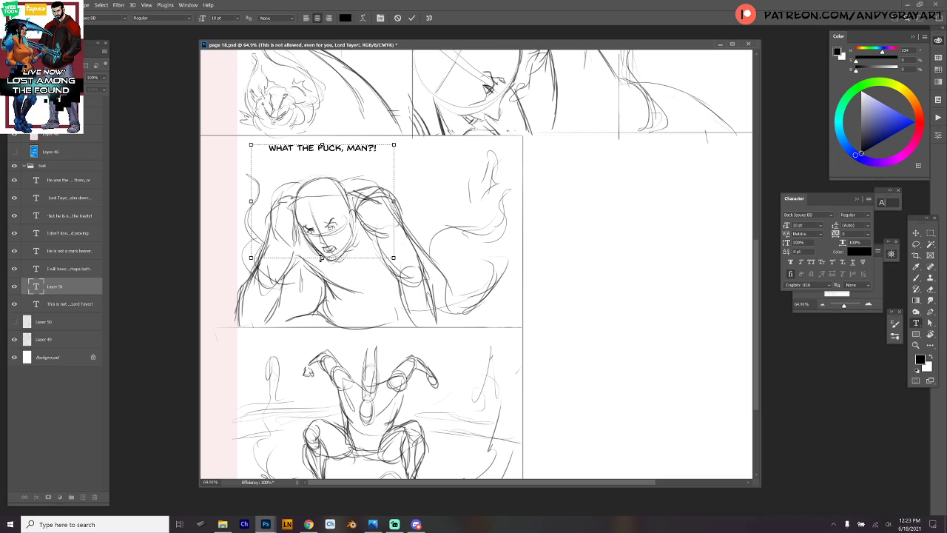
pyautogui.moveTo(322, 257); pyautogui.dragTo(373, 148)
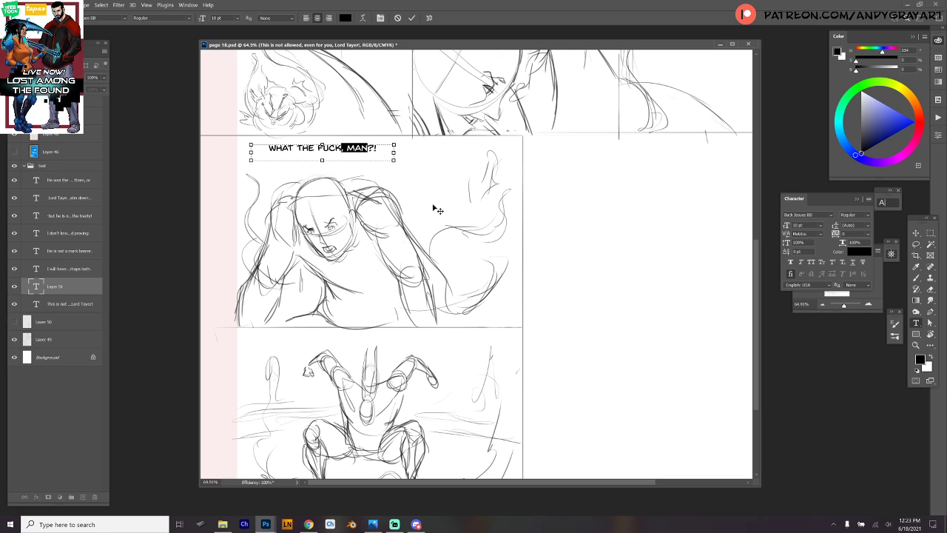
pyautogui.press('BackSpace')
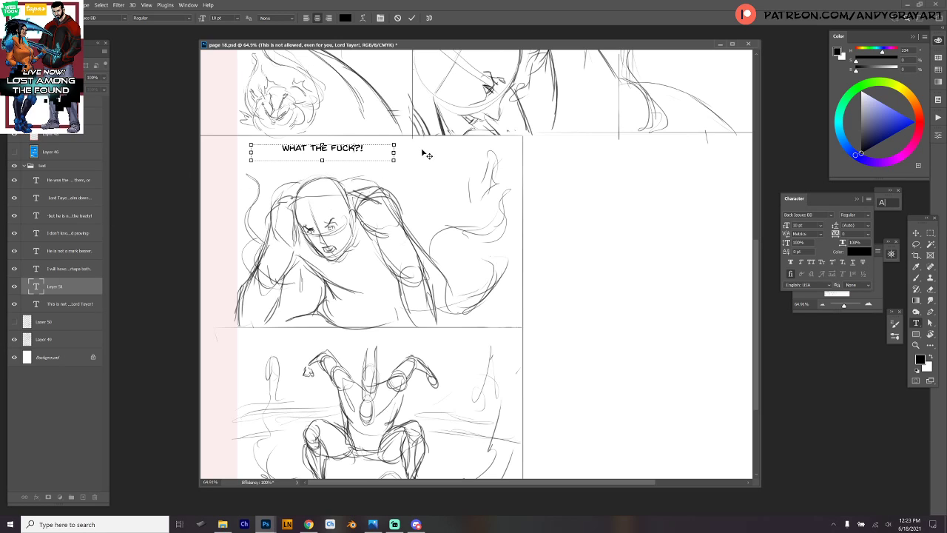
# Resize the "What the fuck?!" text box to wrap onto two lines and place it in the panel's upper-left area.
pyautogui.moveTo(395, 150); pyautogui.dragTo(322, 151)
pyautogui.click(54, 281)
pyautogui.press('Delete')
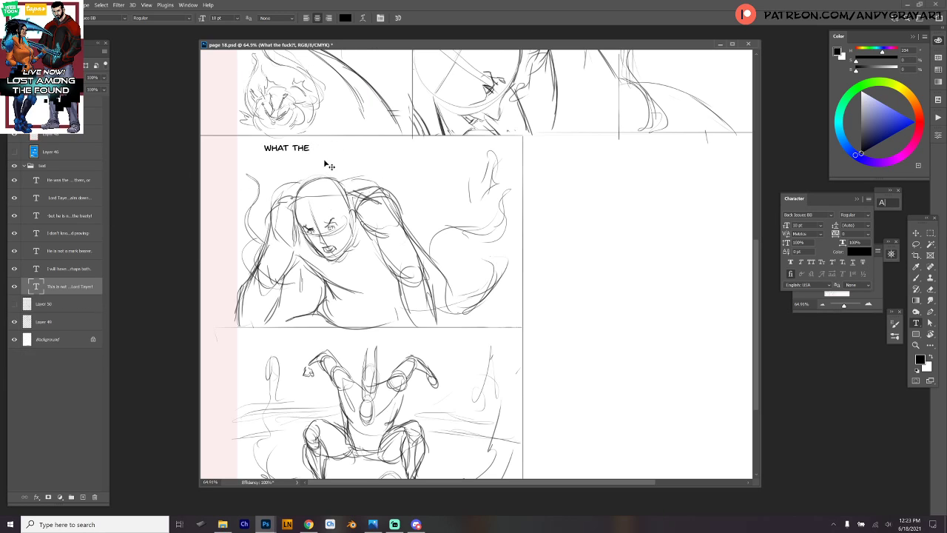
pyautogui.hotkey('ctrl', 'z')
pyautogui.click(306, 150)
pyautogui.moveTo(323, 151); pyautogui.dragTo(300, 167)
pyautogui.click(344, 140)
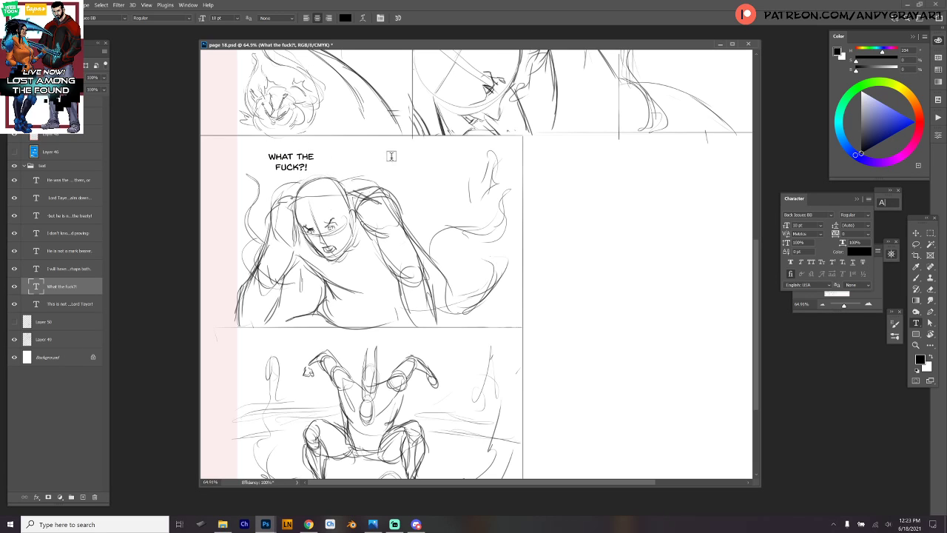
# Add the cut sentence "Is everyone here other than the fucking fish dude a complete deuchebag?!" beside the hunched figure's head and delete "fucking" from it.
pyautogui.moveTo(382, 154); pyautogui.dragTo(464, 248)
pyautogui.hotkey('ctrl', 'v')
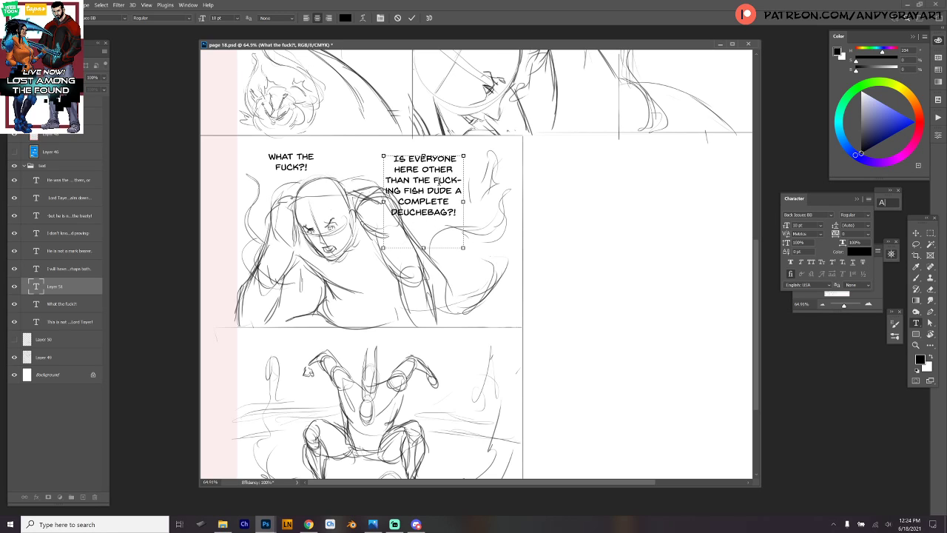
pyautogui.moveTo(433, 180); pyautogui.dragTo(403, 191)
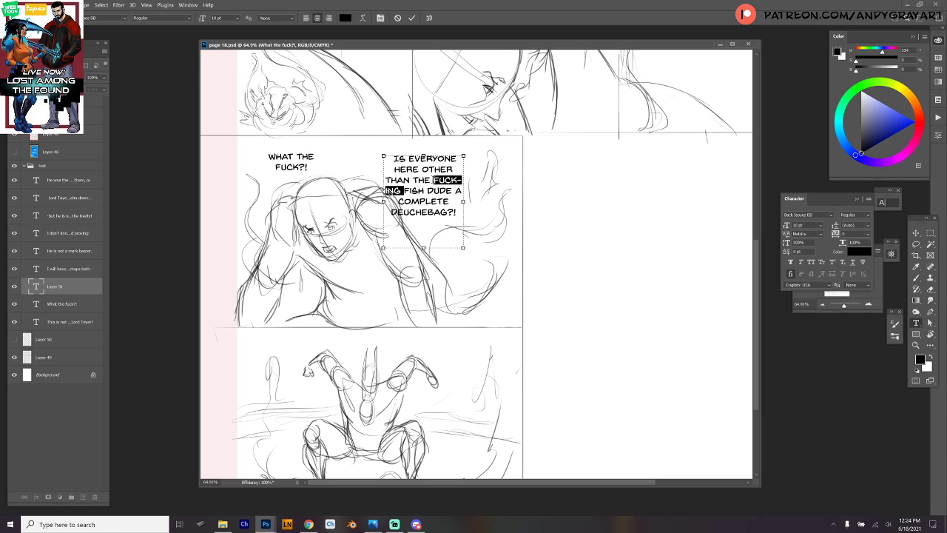
pyautogui.press('BackSpace')
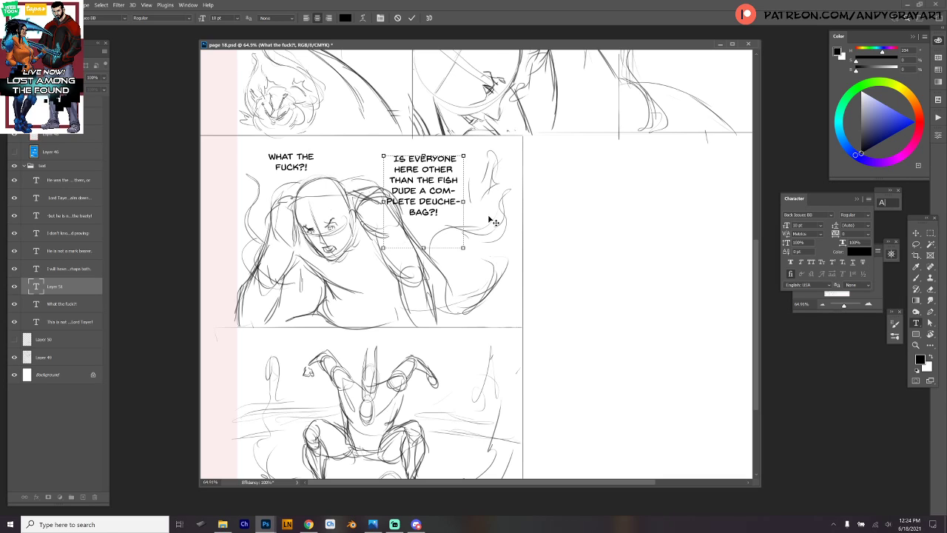
# Widen the "Is everyone here" text box, move it to the panel's upper-right area and shift "What the fuck?!" further left.
pyautogui.moveTo(462, 249)
pyautogui.mouseDown()
pyautogui.moveTo(448, 249)
pyautogui.moveTo(471, 251)
pyautogui.mouseUp()
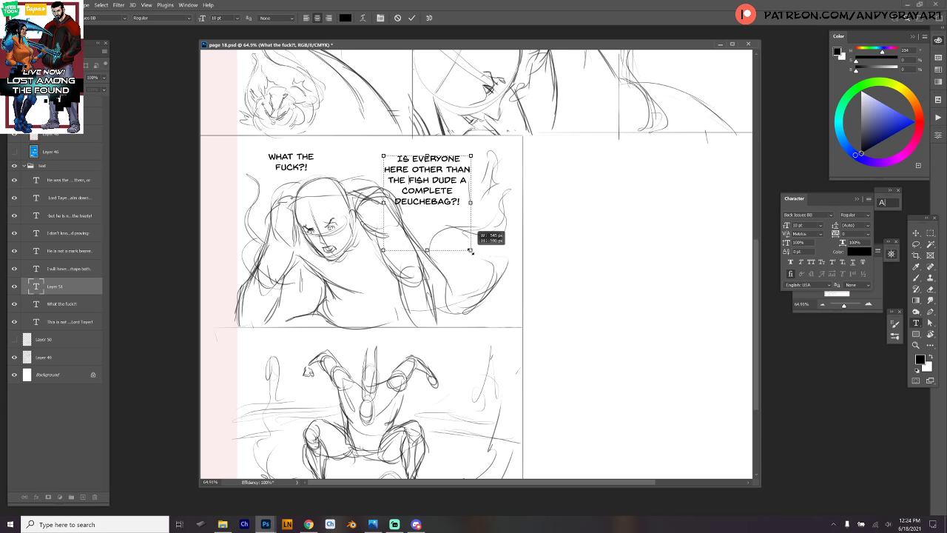
pyautogui.hotkey('ctrl', 'Return')
pyautogui.moveTo(449, 189); pyautogui.dragTo(487, 191)
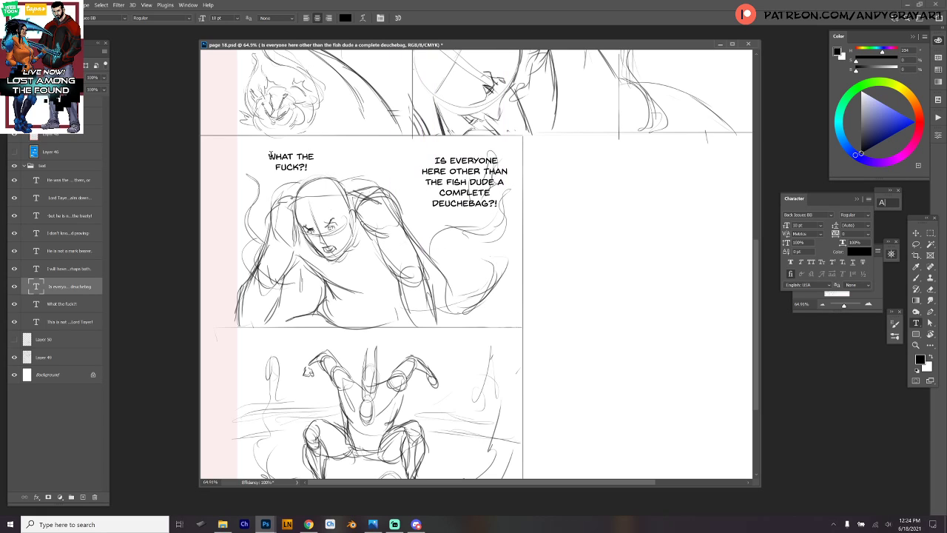
pyautogui.click(42, 305)
pyautogui.moveTo(302, 178)
pyautogui.mouseDown()
pyautogui.moveTo(378, 175)
pyautogui.moveTo(286, 175)
pyautogui.mouseUp()
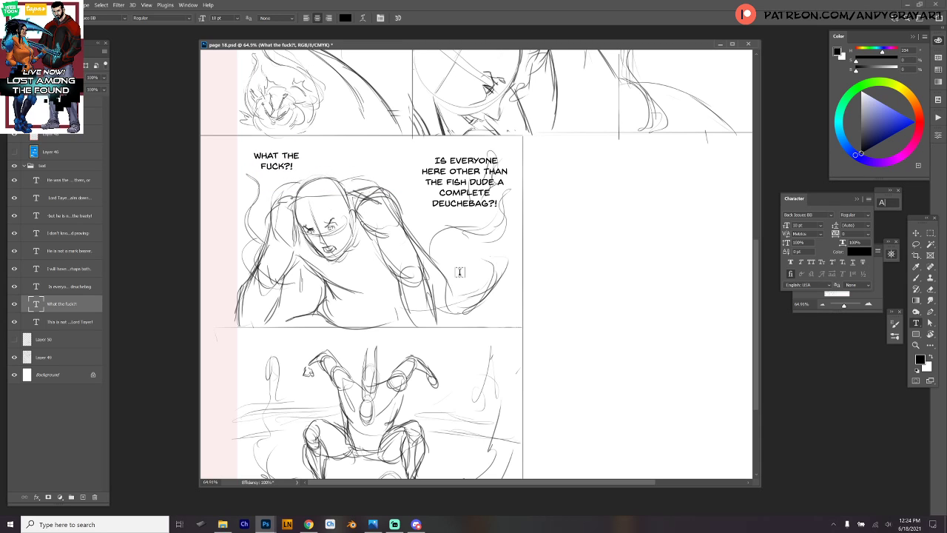
# Copy the next dialogue from the browser into a new text box in the crouching figure's panel and cut everything after "Answers, or blood.".
pyautogui.scroll(-5, 458, 345)
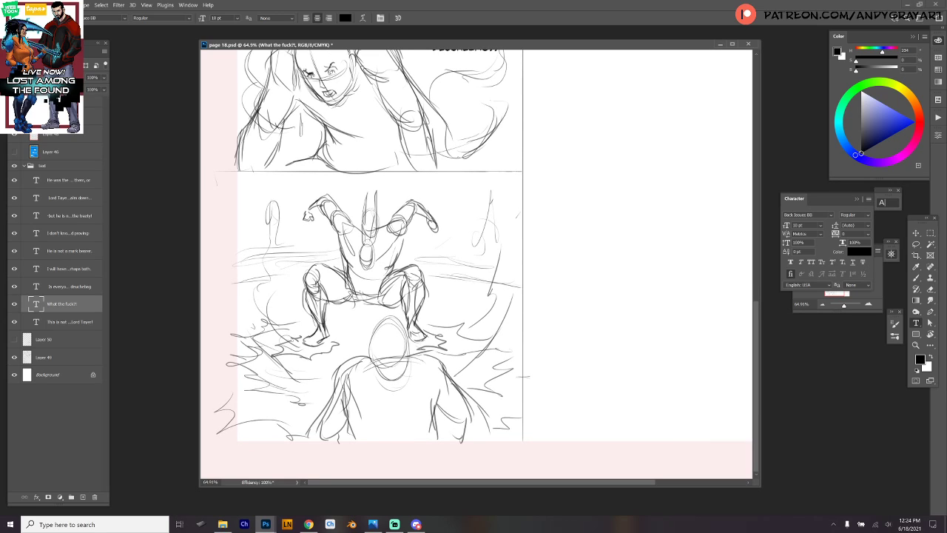
pyautogui.hotkey('alt', 'Tab')
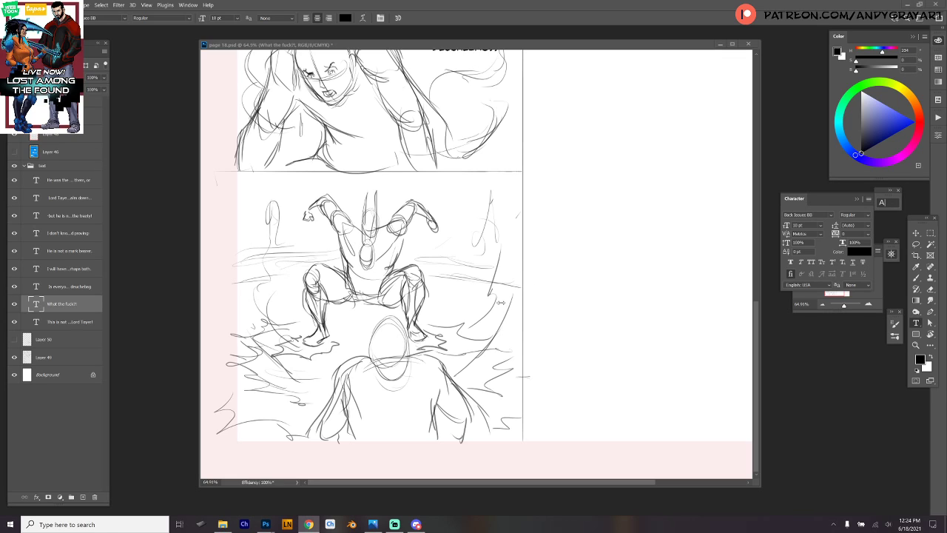
pyautogui.click(82, 308)
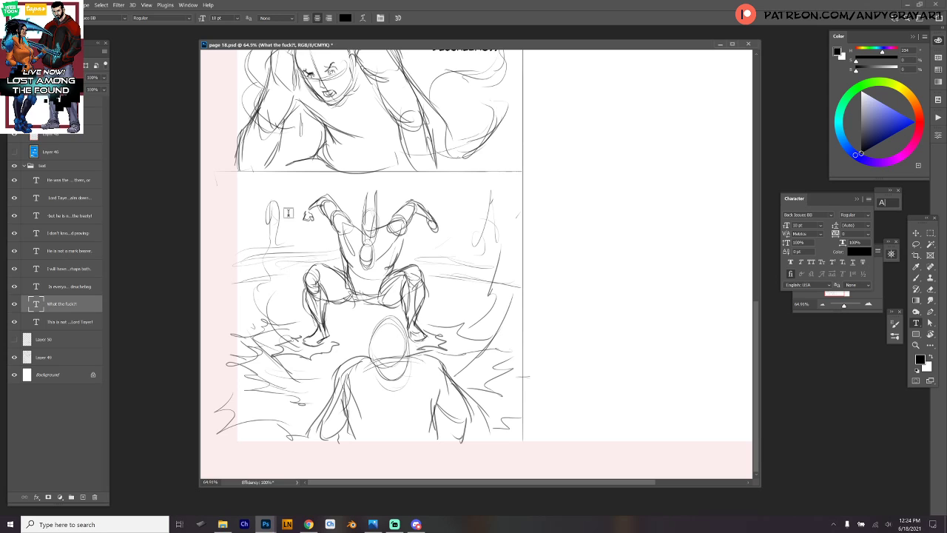
pyautogui.moveTo(239, 181); pyautogui.dragTo(345, 324)
pyautogui.write('ANSWERS, OR BLOOD. HOW DID YOU ENTER THE PROVING? WHO SENT YOU? WHAT DISHONORABLE TACTICS DID SOMEONE LIKE YOU USE TO KILL VEY?')
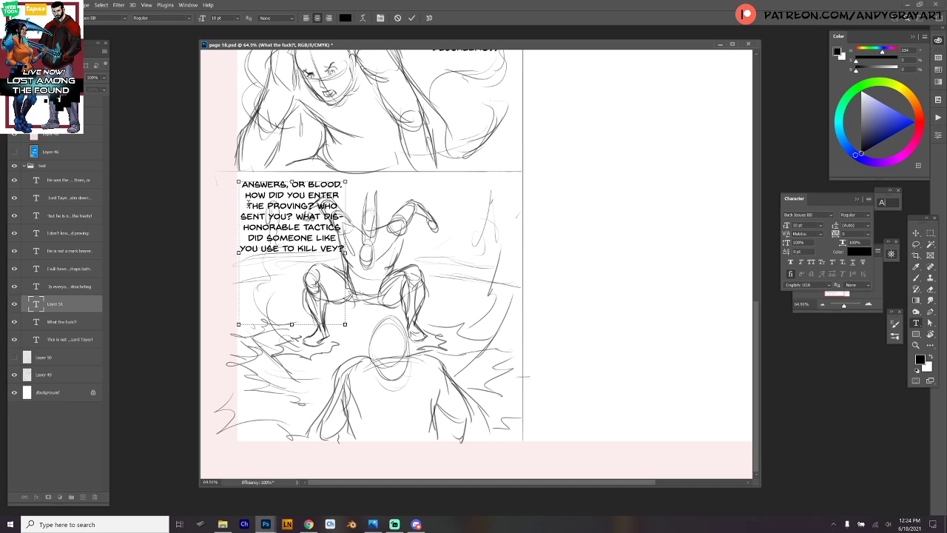
pyautogui.hotkey('ctrl', 'a')
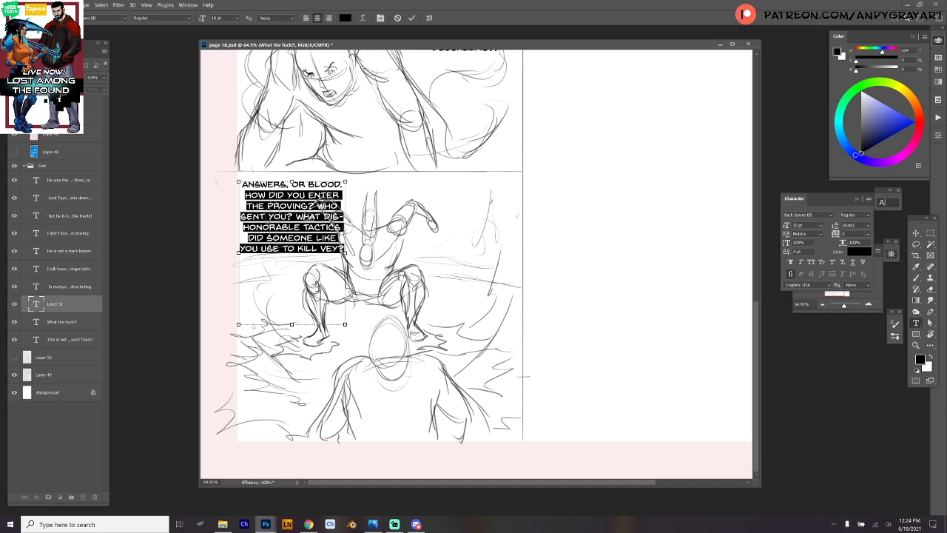
pyautogui.press('Right')
pyautogui.hotkey('ctrl', 'z')
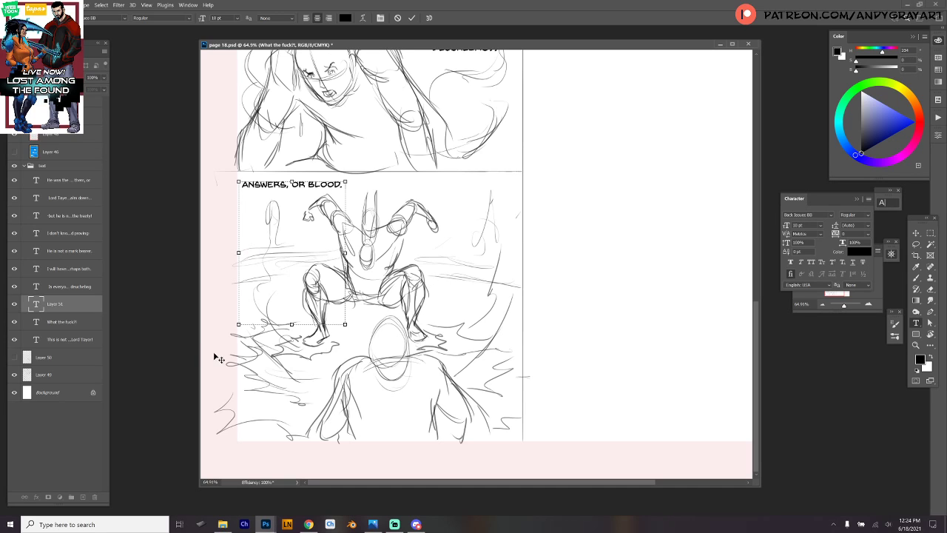
# Narrow the "Answers, or blood." text box to wrap onto two lines and place it in the panel's upper-left corner.
pyautogui.moveTo(345, 323); pyautogui.dragTo(297, 264)
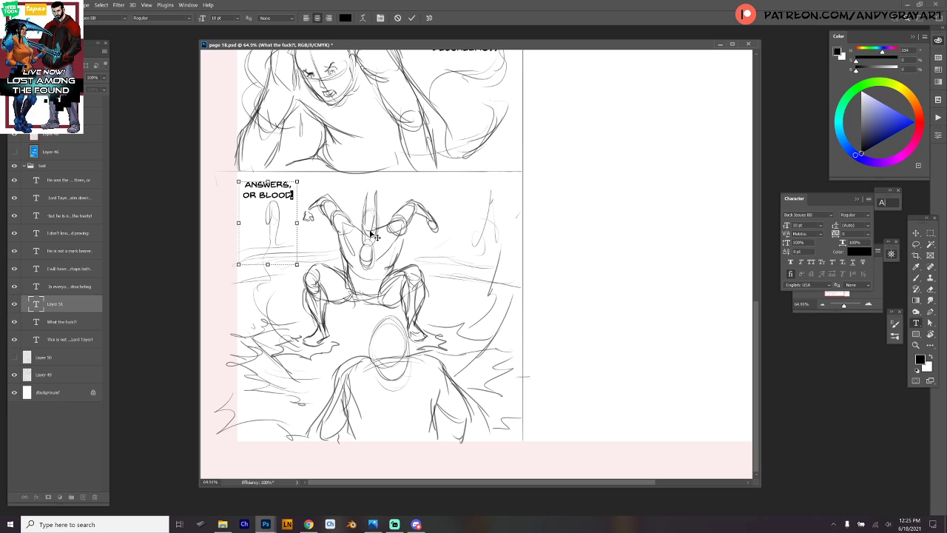
pyautogui.click(37, 306)
pyautogui.moveTo(287, 205)
pyautogui.mouseDown()
pyautogui.moveTo(286, 244)
pyautogui.moveTo(287, 204)
pyautogui.moveTo(284, 214)
pyautogui.mouseUp()
# Paste the cut dialogue into a new text box over the crouching figure and trim it to "How did you enter the proving?".
pyautogui.moveTo(256, 250); pyautogui.dragTo(364, 342)
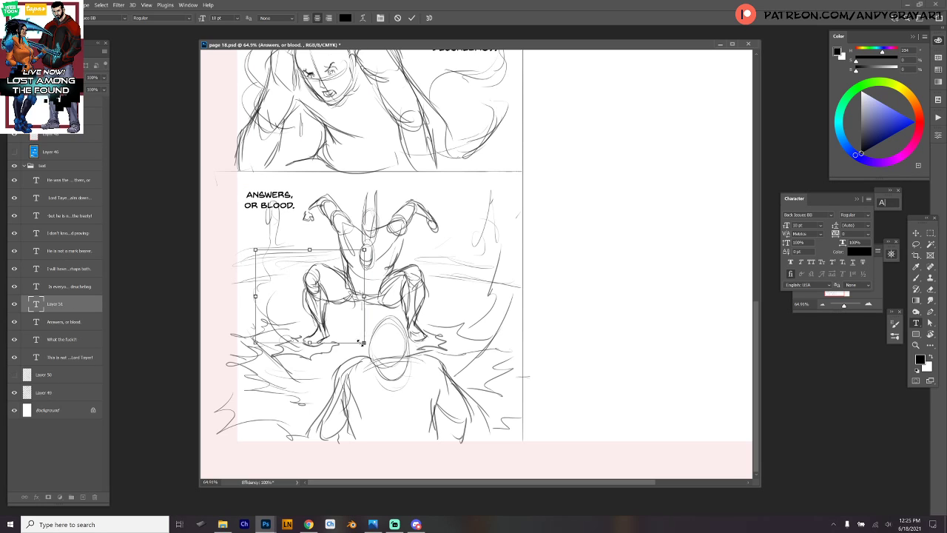
pyautogui.write('HOW DID YOU ENTER THE PROVING? WHO SENT YOU? WHAT DISHONORABLE TACTICS DID SOMEONE LIKE YOU USE TO KILL VEY?')
pyautogui.moveTo(333, 263); pyautogui.dragTo(375, 317)
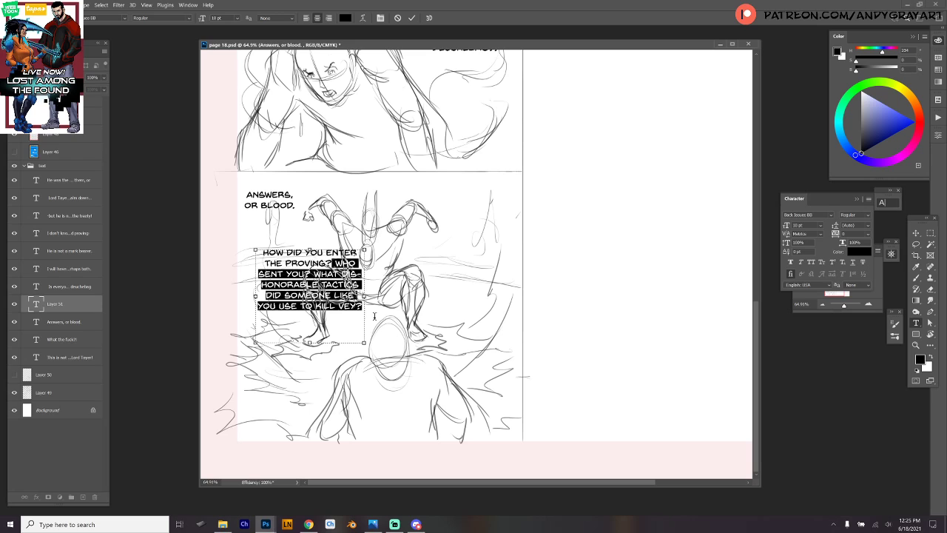
pyautogui.press('BackSpace')
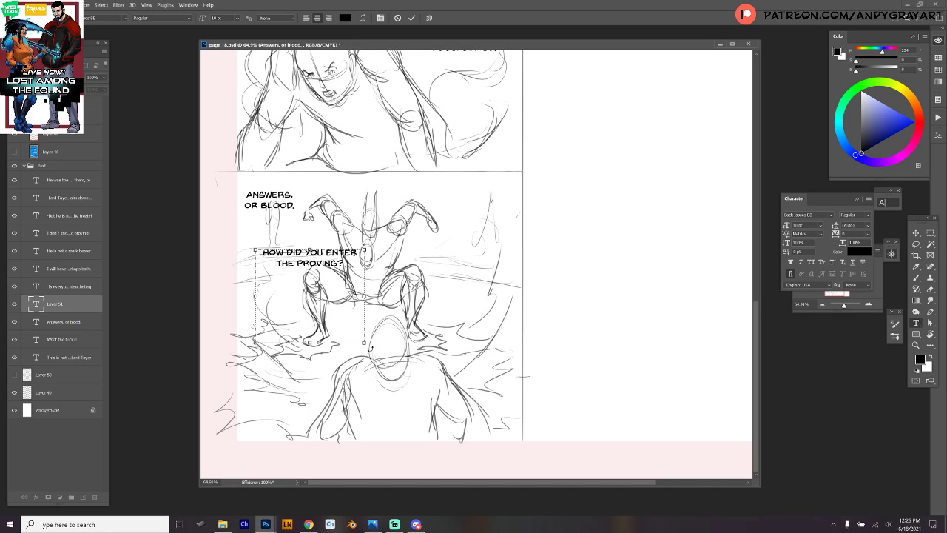
# Narrow the "How did you enter the proving?" text box to four lines and move it to the panel's upper-right area.
pyautogui.moveTo(363, 342); pyautogui.dragTo(315, 309)
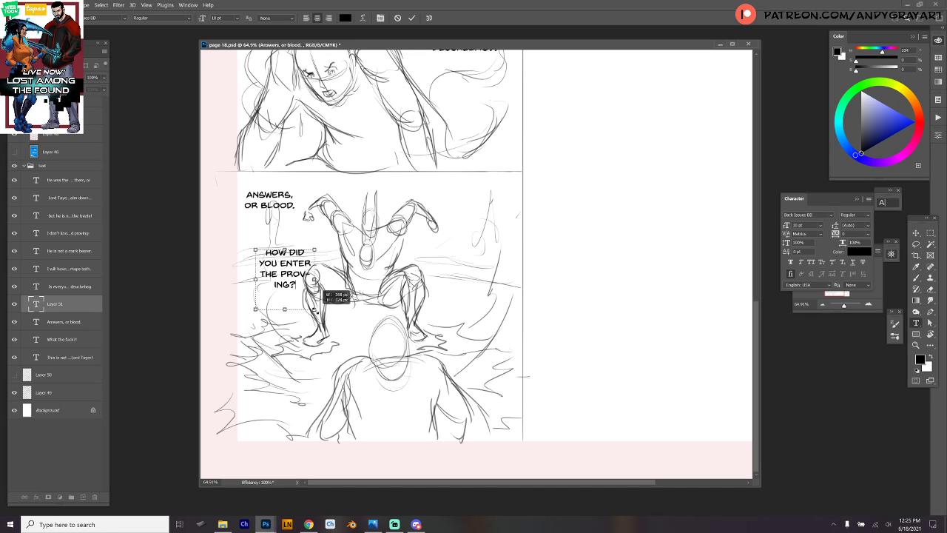
pyautogui.hotkey('ctrl', 'Return')
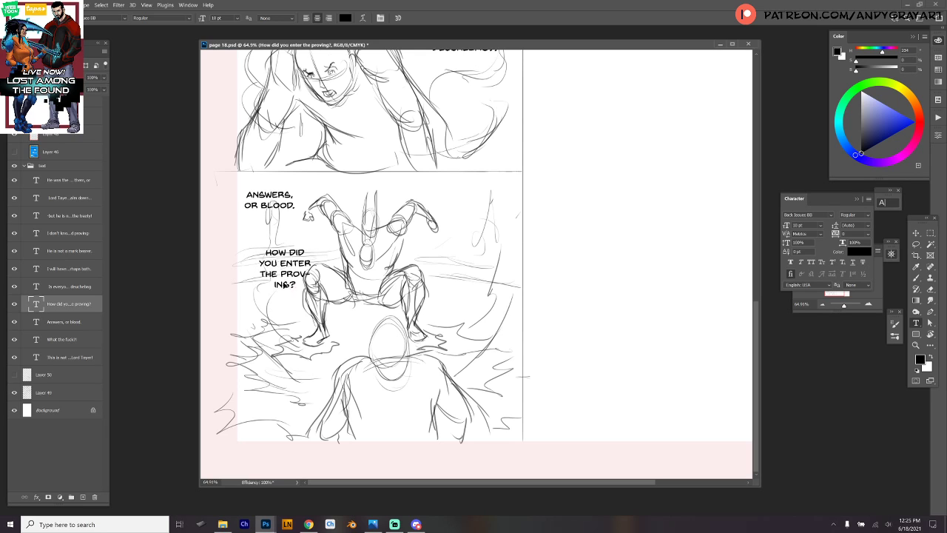
pyautogui.moveTo(284, 285); pyautogui.dragTo(476, 229)
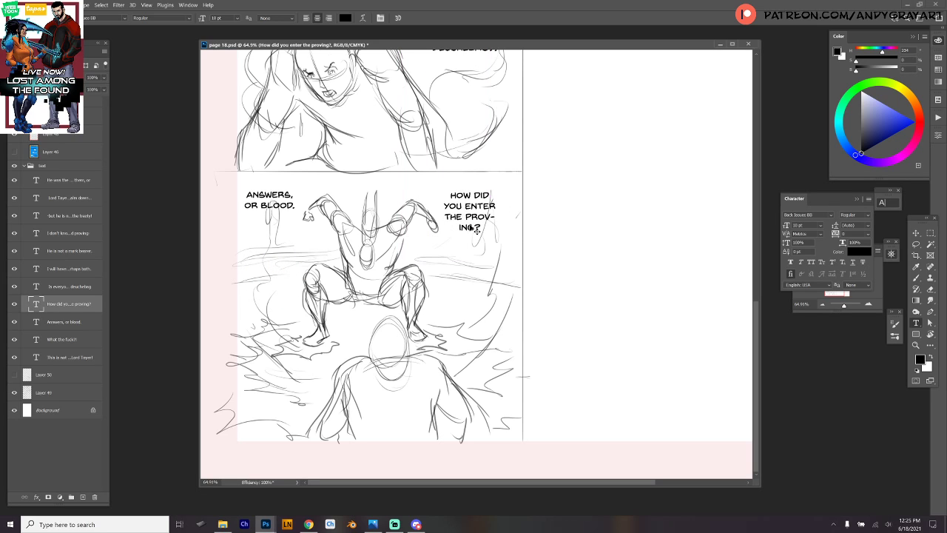
# Place the remaining dialogue in the blank panel and cut "Who sent you?", leaving "What dishonorable tactics did someone like you use to kill Vey?".
pyautogui.moveTo(560, 99); pyautogui.dragTo(642, 267)
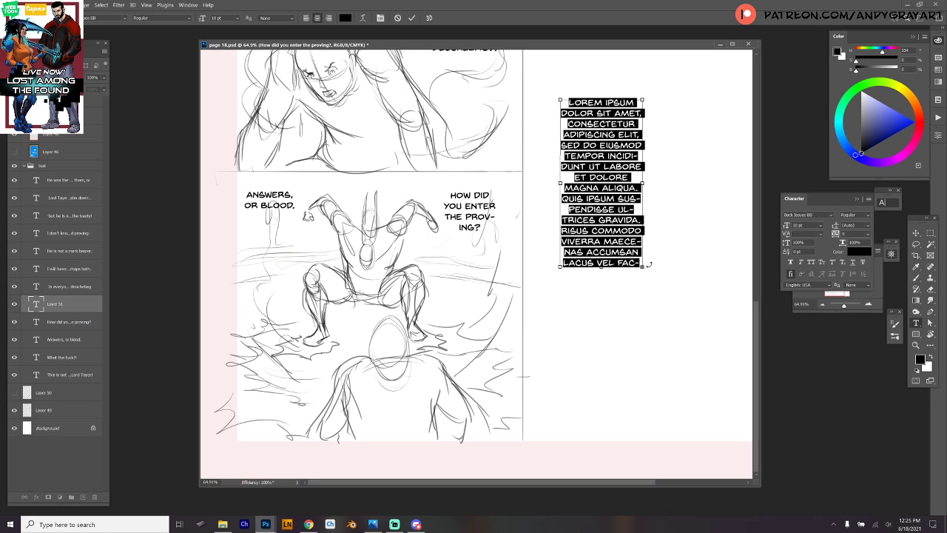
pyautogui.write('WHO SENT YOU? WHAT DISHONORABLE TACTICS DID SOMEONE LIKE YOU USE TO KILL VEY?')
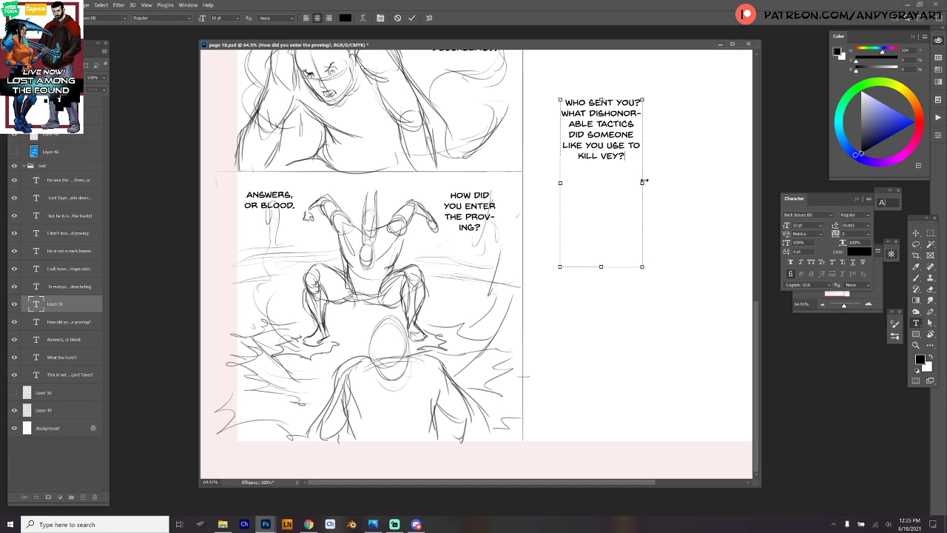
pyautogui.moveTo(646, 103); pyautogui.dragTo(550, 101)
pyautogui.hotkey('ctrl', 'c')
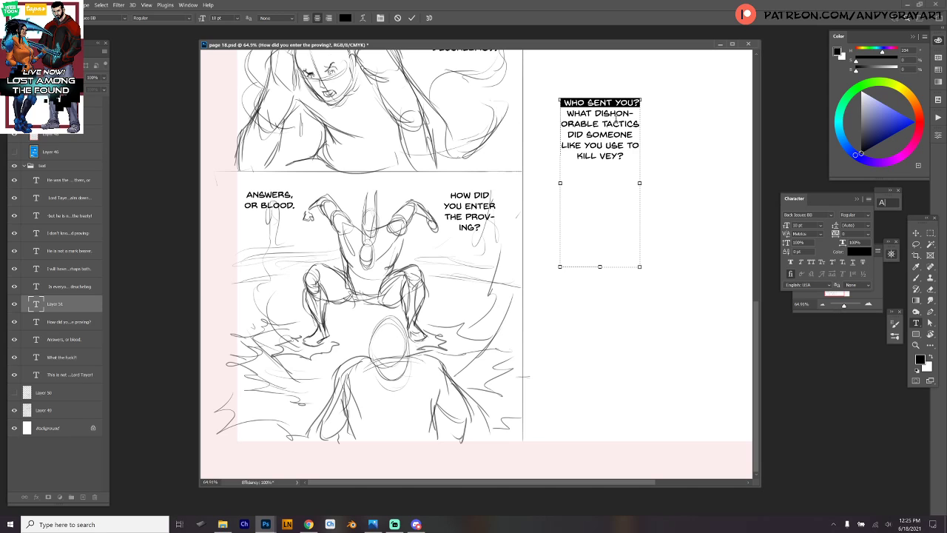
pyautogui.press('BackSpace')
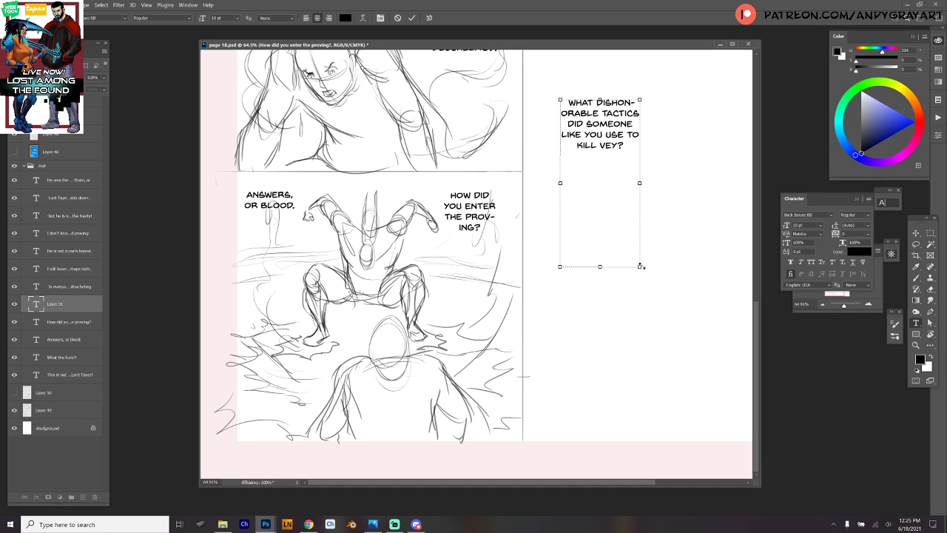
# Resize the "What dishonorable tactics" text box to wrap onto four lines and move it to the blank panel's lower-right corner.
pyautogui.moveTo(640, 267); pyautogui.dragTo(588, 142)
pyautogui.click(43, 305)
pyautogui.scroll(3, 614, 241)
pyautogui.scroll(-1, 614, 222)
pyautogui.moveTo(620, 233); pyautogui.dragTo(526, 133)
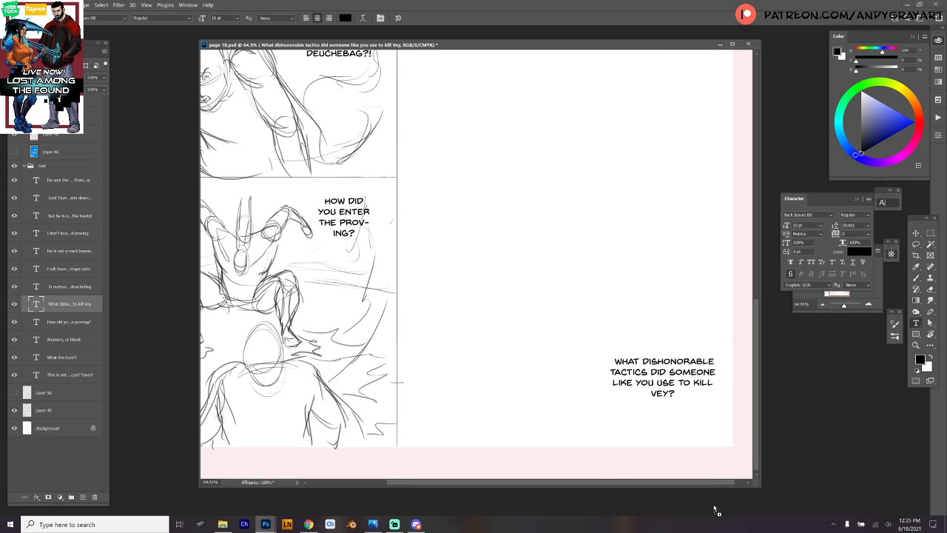
pyautogui.scroll(2, 562, 185)
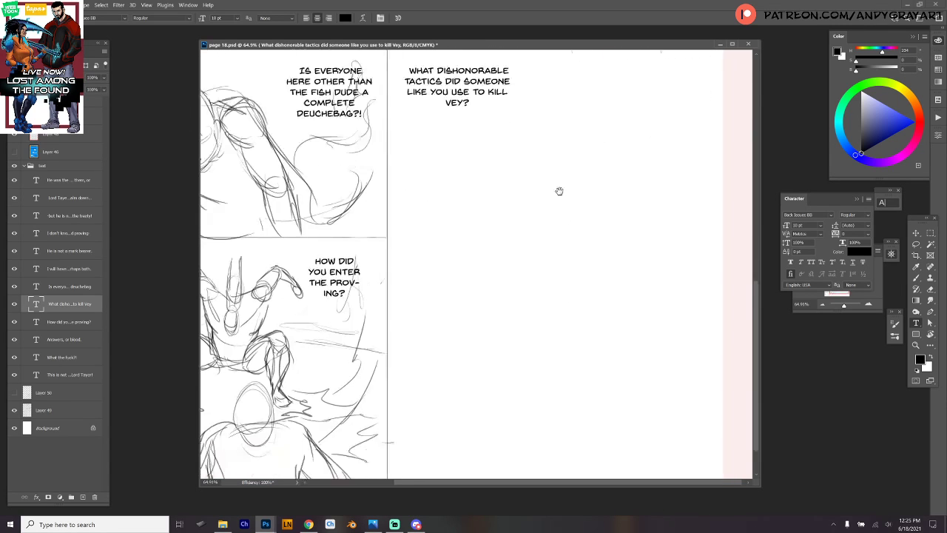
pyautogui.scroll(-2, 559, 191)
pyautogui.moveTo(451, 83); pyautogui.dragTo(625, 322)
pyautogui.hscroll(-4, 624, 268)
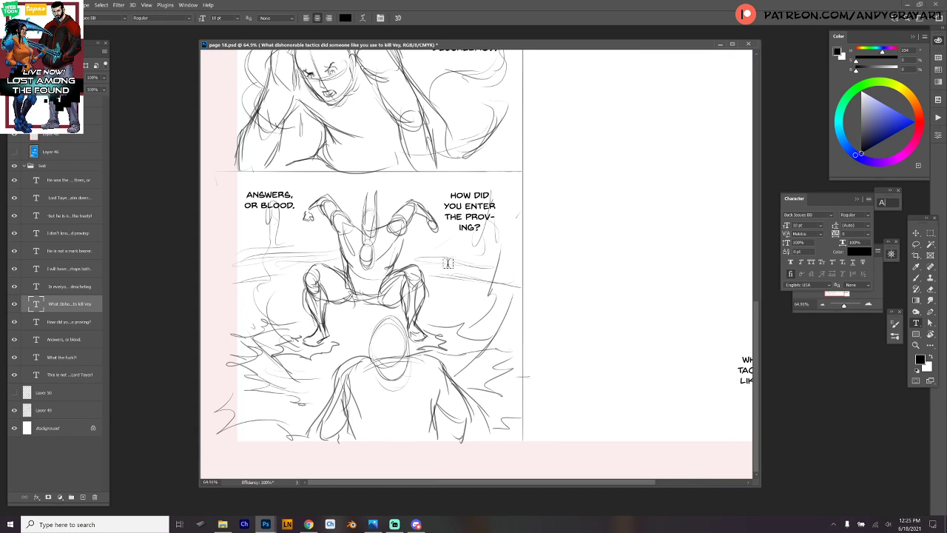
# Insert a line break before "proving?" in the "How did you enter the proving?" dialogue so the word is not hyphenated.
pyautogui.click(469, 211)
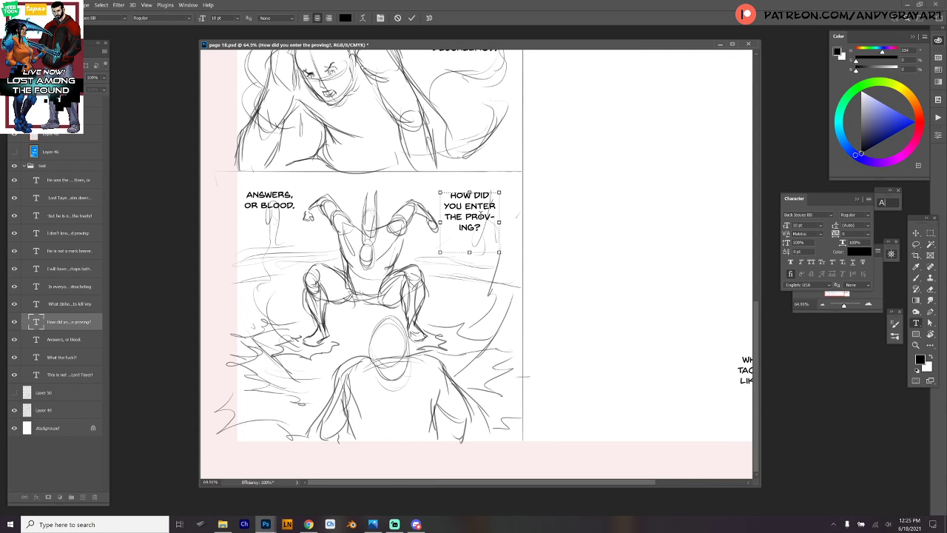
pyautogui.press('Return')
pyautogui.click(37, 326)
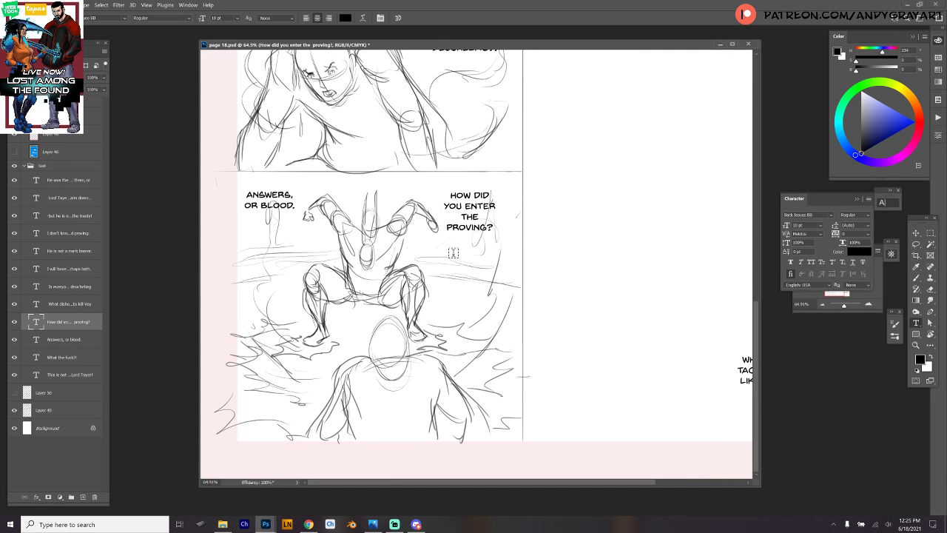
# Add the dialogue "Who sent you?" on two lines below "How did you enter the proving?" and move it slightly lower.
pyautogui.moveTo(450, 249); pyautogui.dragTo(503, 319)
pyautogui.hotkey('ctrl', 'v')
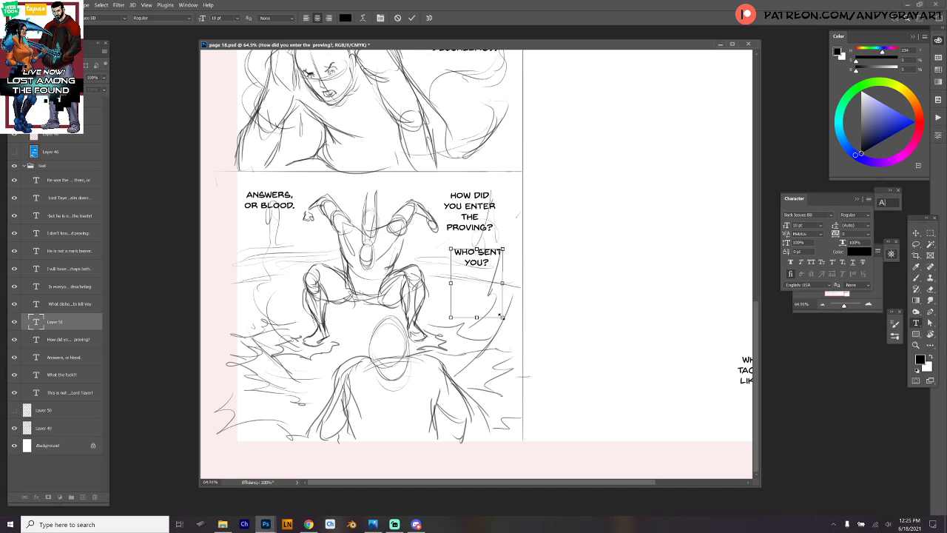
pyautogui.click(34, 318)
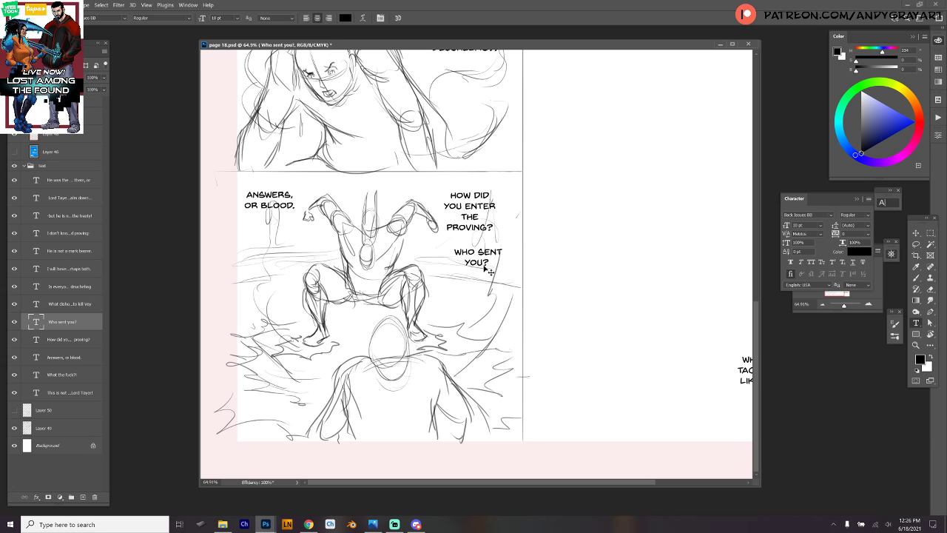
pyautogui.moveTo(490, 272); pyautogui.dragTo(490, 290)
# Replace "someone" with "scum" in the "What dishonorable tactics" dialogue and switch to the Brush on the sketch layer.
pyautogui.moveTo(622, 306); pyautogui.dragTo(383, 328)
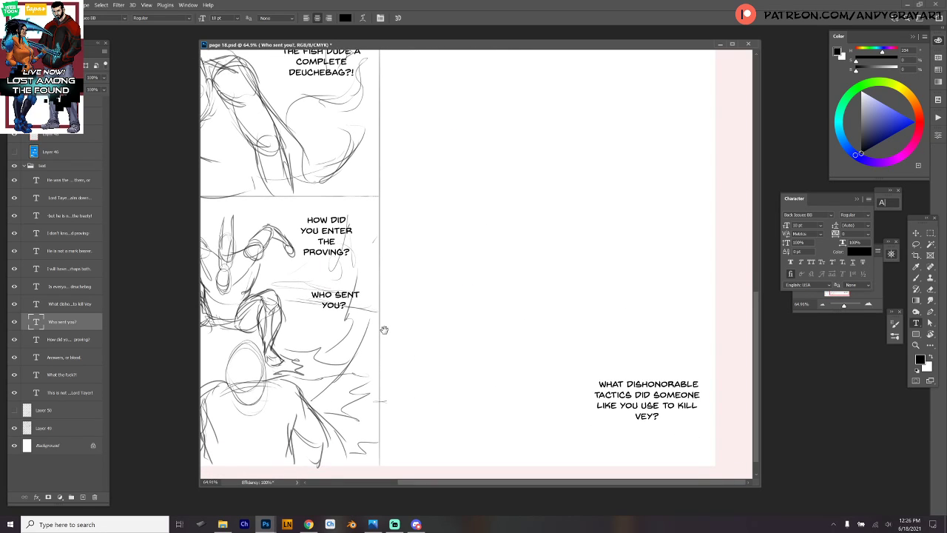
pyautogui.doubleClick(657, 394)
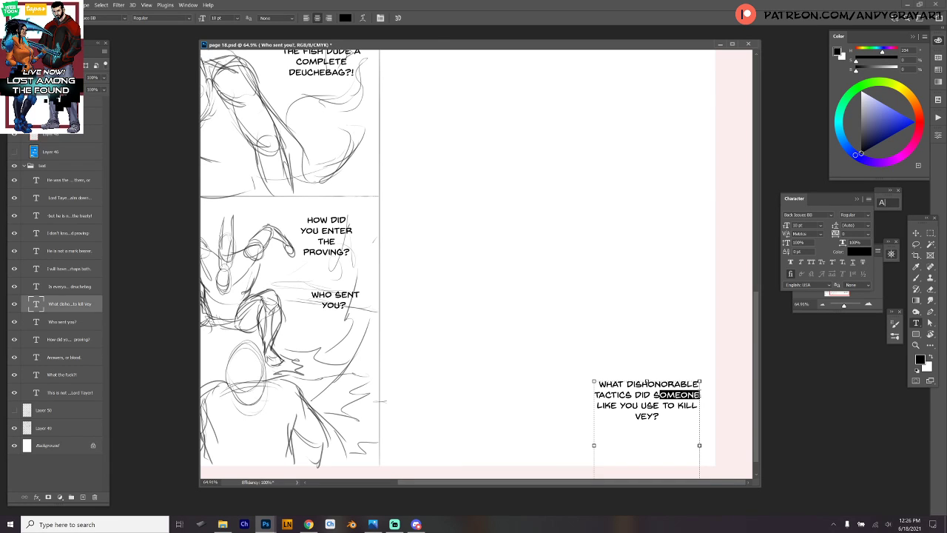
pyautogui.write('scum')
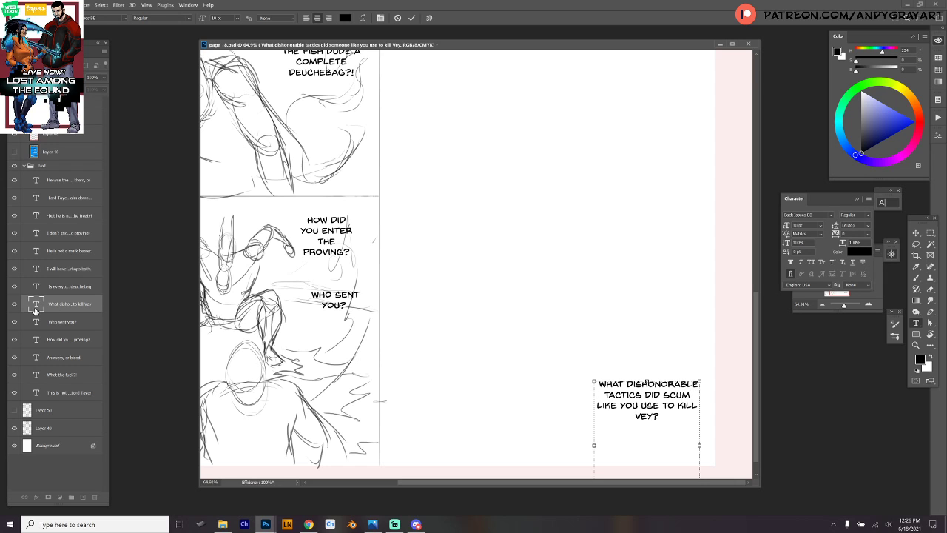
pyautogui.hotkey('ctrl', 'Return')
pyautogui.moveTo(609, 281); pyautogui.dragTo(545, 209)
pyautogui.scroll(-2, 588, 249)
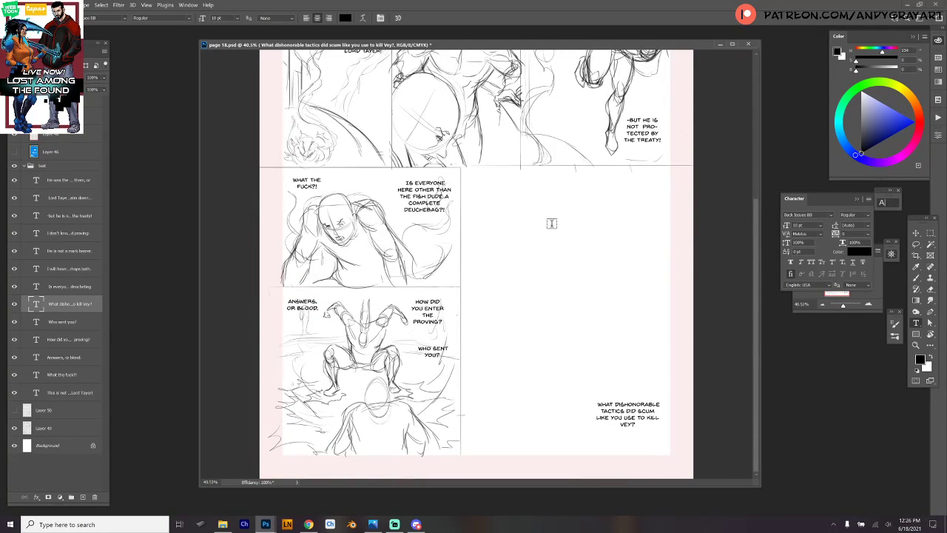
pyautogui.press('b')
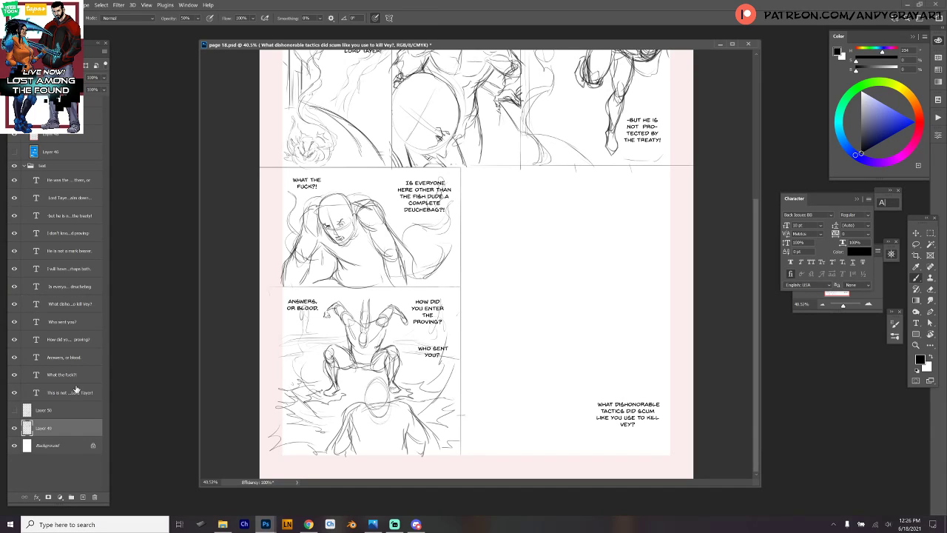
# On Layer 49, sketch an oval head with facial guidelines in the upper middle of the large blank panel.
pyautogui.click(43, 428)
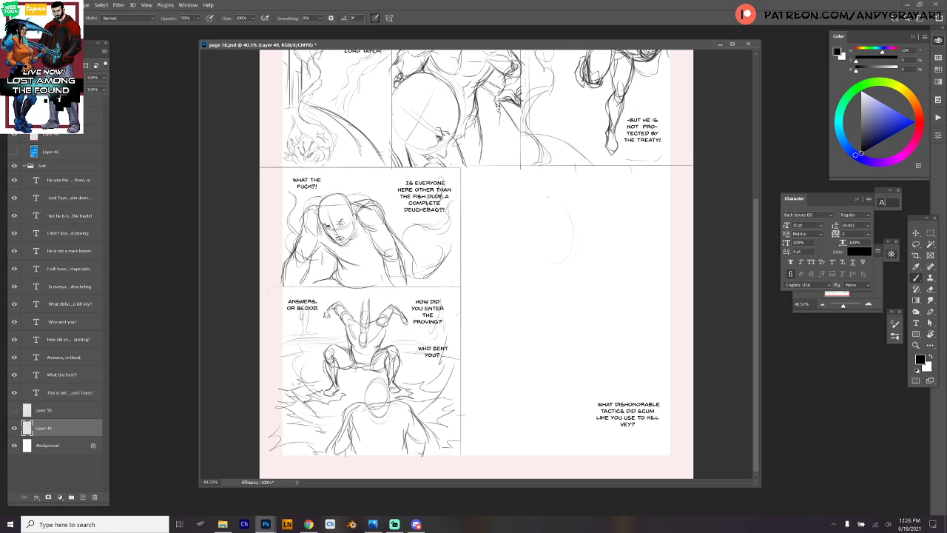
pyautogui.moveTo(535, 222); pyautogui.dragTo(565, 236)
pyautogui.moveTo(551, 193); pyautogui.dragTo(564, 235)
pyautogui.moveTo(540, 238); pyautogui.dragTo(559, 241)
pyautogui.moveTo(548, 197)
pyautogui.mouseDown()
pyautogui.moveTo(551, 240)
pyautogui.moveTo(535, 220)
pyautogui.moveTo(564, 228)
pyautogui.mouseUp()
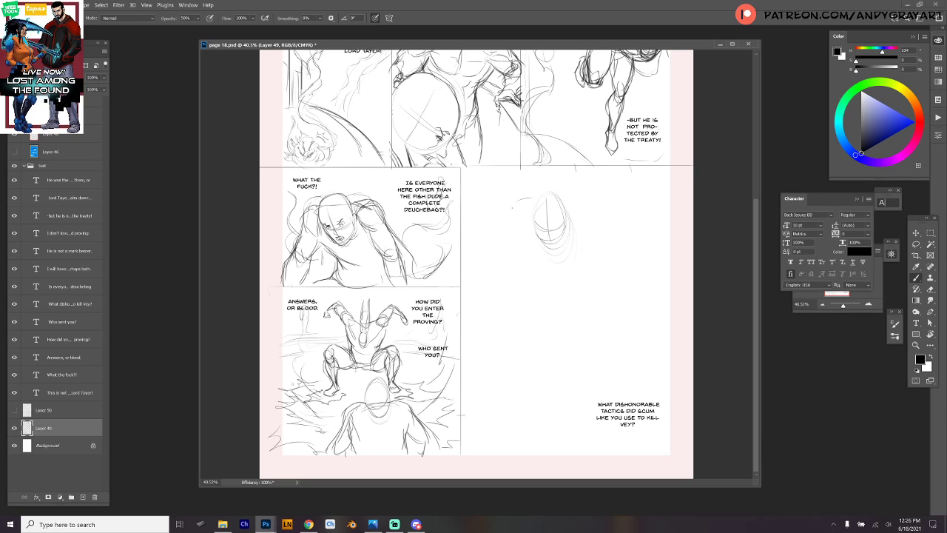
# Sketch the broad shoulders and leaning torso of the large figure around and below the head.
pyautogui.moveTo(518, 207); pyautogui.dragTo(528, 236)
pyautogui.moveTo(565, 206); pyautogui.dragTo(606, 240)
pyautogui.moveTo(533, 197); pyautogui.dragTo(505, 219)
pyautogui.moveTo(544, 250); pyautogui.dragTo(581, 298)
pyautogui.moveTo(515, 236); pyautogui.dragTo(577, 303)
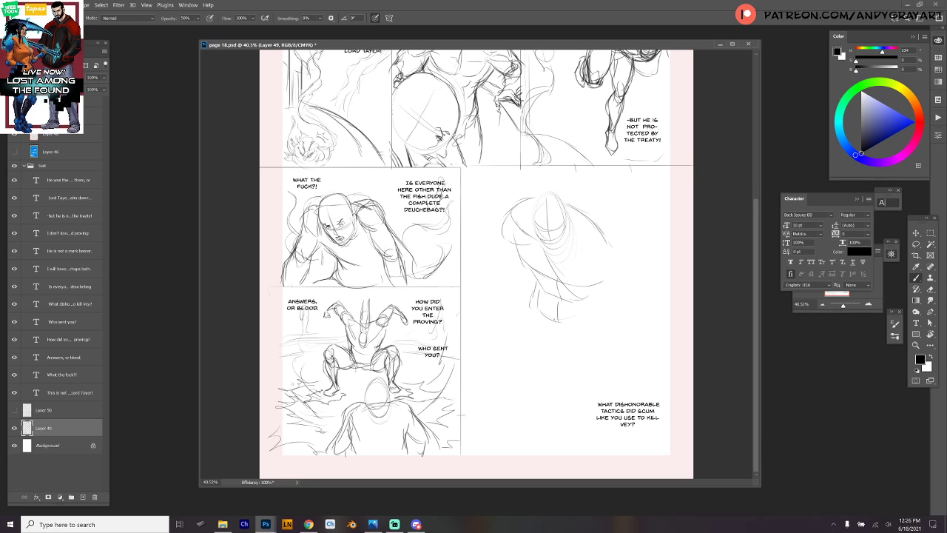
# Rough in the figure's belly curve and left-hand arm, and strengthen the chest, jaw and right-hand shoulder lines.
pyautogui.moveTo(543, 318); pyautogui.dragTo(592, 314)
pyautogui.moveTo(518, 205); pyautogui.dragTo(539, 205)
pyautogui.moveTo(508, 224); pyautogui.dragTo(487, 263)
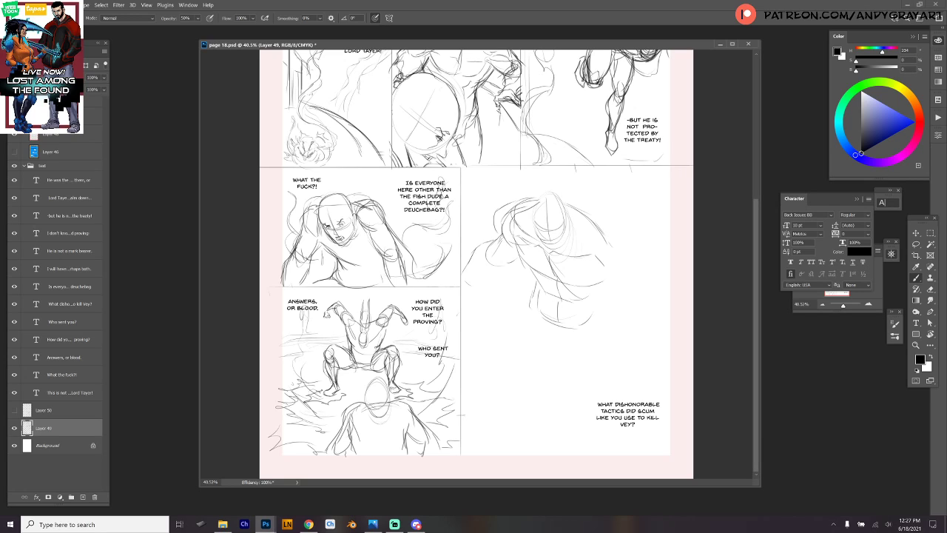
pyautogui.moveTo(523, 241)
pyautogui.mouseDown()
pyautogui.moveTo(517, 265)
pyautogui.moveTo(543, 276)
pyautogui.mouseUp()
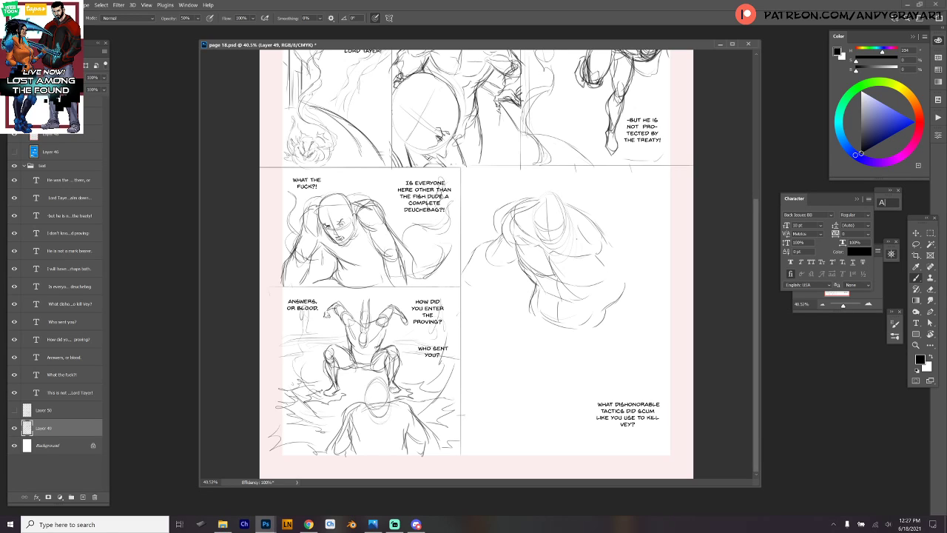
pyautogui.moveTo(537, 241)
pyautogui.mouseDown()
pyautogui.moveTo(535, 199)
pyautogui.moveTo(564, 229)
pyautogui.mouseUp()
pyautogui.moveTo(565, 205); pyautogui.dragTo(602, 235)
pyautogui.moveTo(567, 205); pyautogui.dragTo(626, 241)
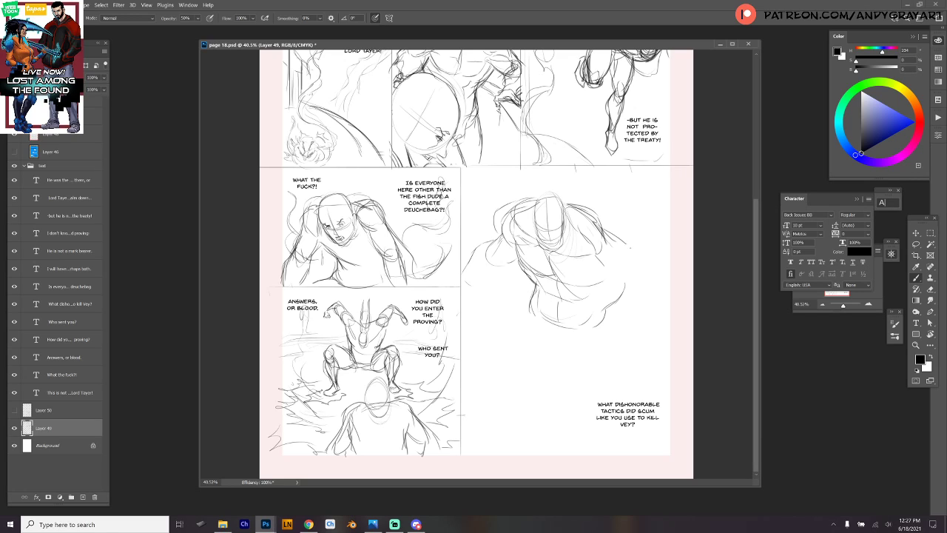
# Sketch the muscular upper arm on the figure's right-hand side down to the elbow, redoing the unsatisfactory strokes.
pyautogui.moveTo(576, 263); pyautogui.dragTo(616, 285)
pyautogui.moveTo(601, 248)
pyautogui.mouseDown()
pyautogui.moveTo(616, 240)
pyautogui.moveTo(638, 267)
pyautogui.moveTo(628, 287)
pyautogui.mouseUp()
pyautogui.moveTo(629, 283); pyautogui.dragTo(601, 283)
pyautogui.moveTo(589, 259)
pyautogui.mouseDown()
pyautogui.moveTo(610, 284)
pyautogui.moveTo(601, 318)
pyautogui.mouseUp()
pyautogui.moveTo(602, 319)
pyautogui.mouseDown()
pyautogui.moveTo(648, 287)
pyautogui.moveTo(629, 311)
pyautogui.moveTo(650, 308)
pyautogui.mouseUp()
pyautogui.hotkey('ctrl', 'z')
pyautogui.hotkey('ctrl', 'z')
pyautogui.moveTo(635, 256); pyautogui.dragTo(638, 314)
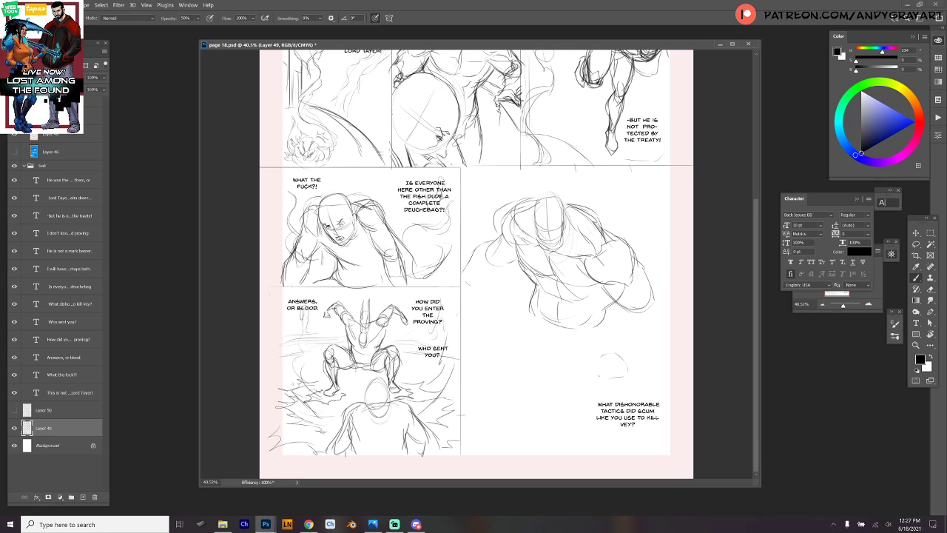
# Sketch the right-hand forearm with its curled hand above the "What dishonorable tactics" dialogue, and the other hand at the panel's left edge.
pyautogui.moveTo(590, 374)
pyautogui.mouseDown()
pyautogui.moveTo(602, 386)
pyautogui.moveTo(627, 374)
pyautogui.moveTo(628, 320)
pyautogui.mouseUp()
pyautogui.moveTo(617, 352)
pyautogui.mouseDown()
pyautogui.moveTo(627, 319)
pyautogui.moveTo(647, 319)
pyautogui.moveTo(646, 292)
pyautogui.moveTo(657, 299)
pyautogui.moveTo(665, 272)
pyautogui.mouseUp()
pyautogui.moveTo(648, 295)
pyautogui.mouseDown()
pyautogui.moveTo(664, 278)
pyautogui.moveTo(665, 324)
pyautogui.moveTo(640, 361)
pyautogui.moveTo(600, 363)
pyautogui.mouseUp()
pyautogui.moveTo(602, 356)
pyautogui.mouseDown()
pyautogui.moveTo(616, 359)
pyautogui.moveTo(601, 381)
pyautogui.moveTo(617, 382)
pyautogui.mouseUp()
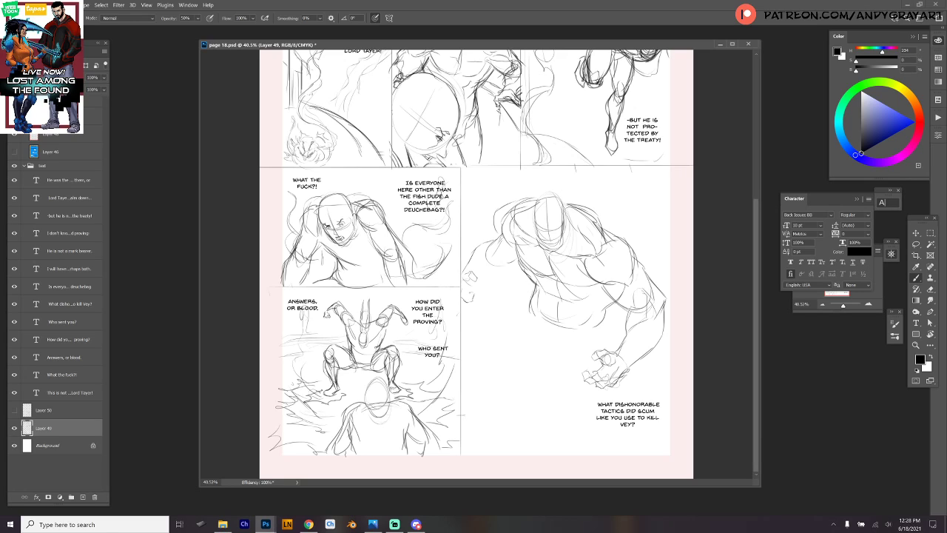
pyautogui.moveTo(469, 291); pyautogui.dragTo(471, 299)
pyautogui.moveTo(489, 274); pyautogui.dragTo(482, 281)
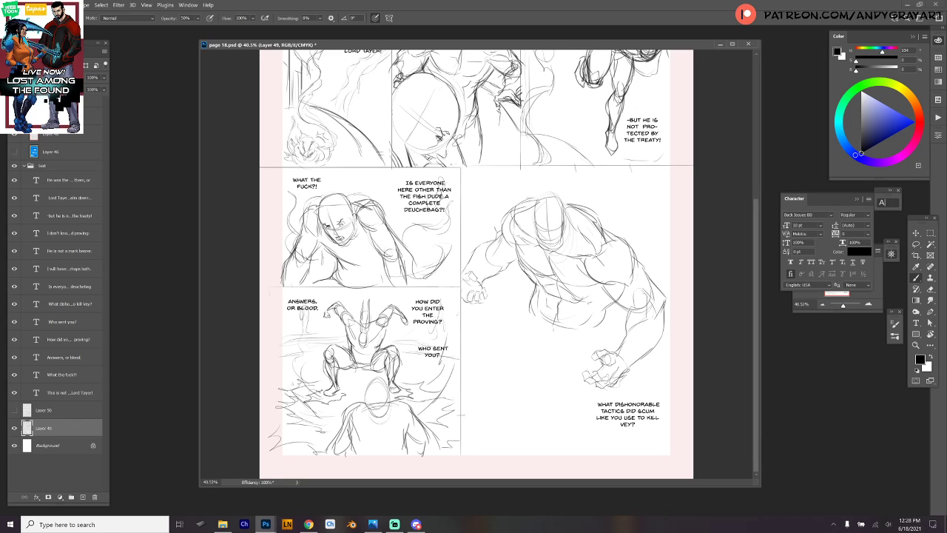
# Sketch the figure's waist and hips and the large raised thigh reaching toward the panel's left edge.
pyautogui.moveTo(551, 322)
pyautogui.mouseDown()
pyautogui.moveTo(568, 340)
pyautogui.moveTo(611, 304)
pyautogui.moveTo(605, 295)
pyautogui.moveTo(599, 342)
pyautogui.mouseUp()
pyautogui.moveTo(526, 302)
pyautogui.mouseDown()
pyautogui.moveTo(538, 335)
pyautogui.moveTo(468, 324)
pyautogui.mouseUp()
pyautogui.hotkey('ctrl', 'z')
pyautogui.moveTo(527, 306)
pyautogui.mouseDown()
pyautogui.moveTo(474, 311)
pyautogui.moveTo(460, 328)
pyautogui.mouseUp()
pyautogui.moveTo(525, 311); pyautogui.dragTo(478, 326)
pyautogui.moveTo(469, 389); pyautogui.dragTo(518, 373)
pyautogui.moveTo(544, 322); pyautogui.dragTo(539, 350)
pyautogui.click(395, 524)
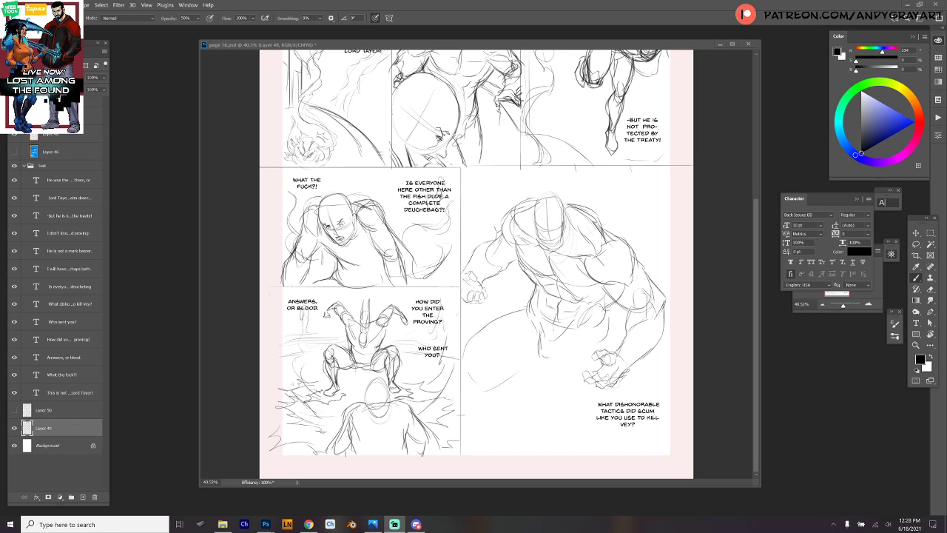
pyautogui.click(600, 317)
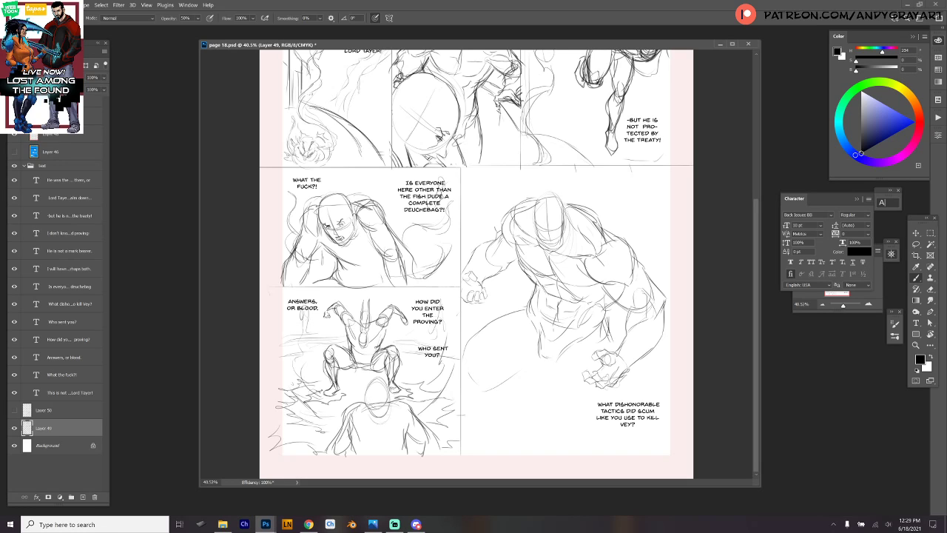
# Sketch the figure's right-hand leg running down behind the "What dishonorable tactics" dialogue, including the knee and lower leg.
pyautogui.moveTo(543, 347)
pyautogui.mouseDown()
pyautogui.moveTo(540, 365)
pyautogui.moveTo(569, 382)
pyautogui.moveTo(592, 425)
pyautogui.moveTo(609, 423)
pyautogui.mouseUp()
pyautogui.moveTo(629, 367); pyautogui.dragTo(633, 429)
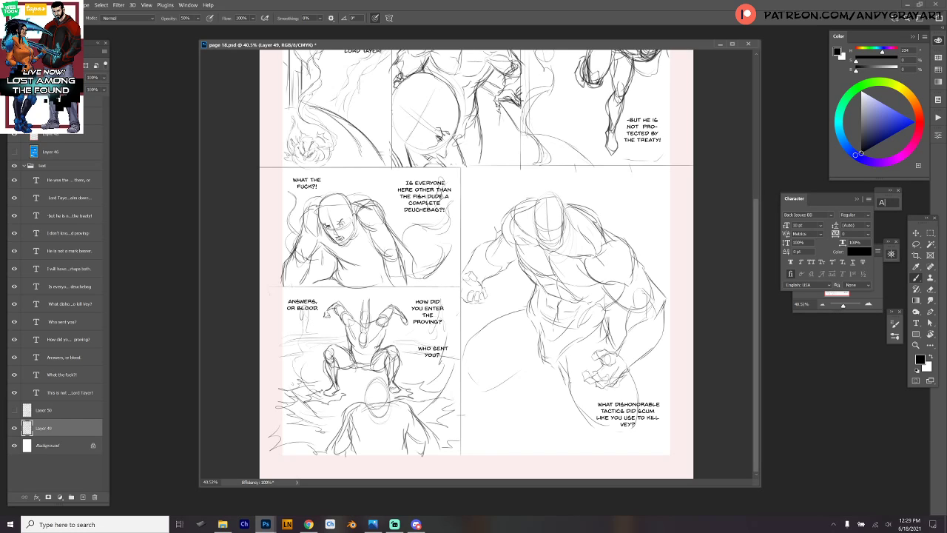
pyautogui.moveTo(573, 386); pyautogui.dragTo(635, 431)
pyautogui.moveTo(577, 337)
pyautogui.mouseDown()
pyautogui.moveTo(602, 436)
pyautogui.moveTo(630, 447)
pyautogui.moveTo(644, 438)
pyautogui.moveTo(607, 465)
pyautogui.mouseUp()
pyautogui.moveTo(636, 414); pyautogui.dragTo(656, 458)
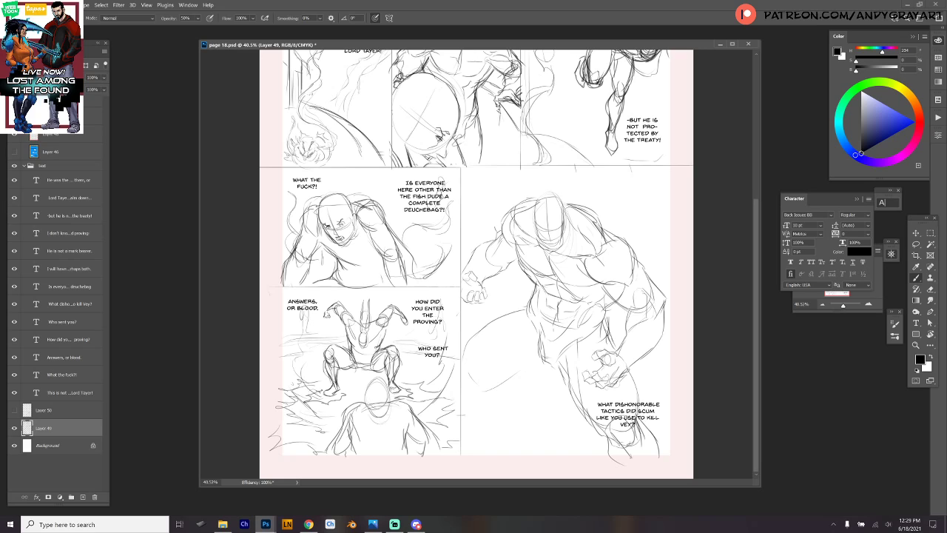
# Define the bent left-hand thigh and add its lower leg and foot near the panel's lower-left corner.
pyautogui.moveTo(530, 319); pyautogui.dragTo(475, 388)
pyautogui.moveTo(482, 332); pyautogui.dragTo(470, 351)
pyautogui.moveTo(528, 303)
pyautogui.mouseDown()
pyautogui.moveTo(481, 331)
pyautogui.moveTo(460, 360)
pyautogui.moveTo(483, 393)
pyautogui.moveTo(510, 372)
pyautogui.mouseUp()
pyautogui.moveTo(464, 398)
pyautogui.mouseDown()
pyautogui.moveTo(485, 392)
pyautogui.moveTo(473, 413)
pyautogui.moveTo(503, 402)
pyautogui.moveTo(500, 418)
pyautogui.mouseUp()
pyautogui.moveTo(486, 412)
pyautogui.mouseDown()
pyautogui.moveTo(519, 410)
pyautogui.moveTo(482, 407)
pyautogui.moveTo(512, 429)
pyautogui.moveTo(482, 425)
pyautogui.moveTo(506, 443)
pyautogui.moveTo(526, 426)
pyautogui.mouseUp()
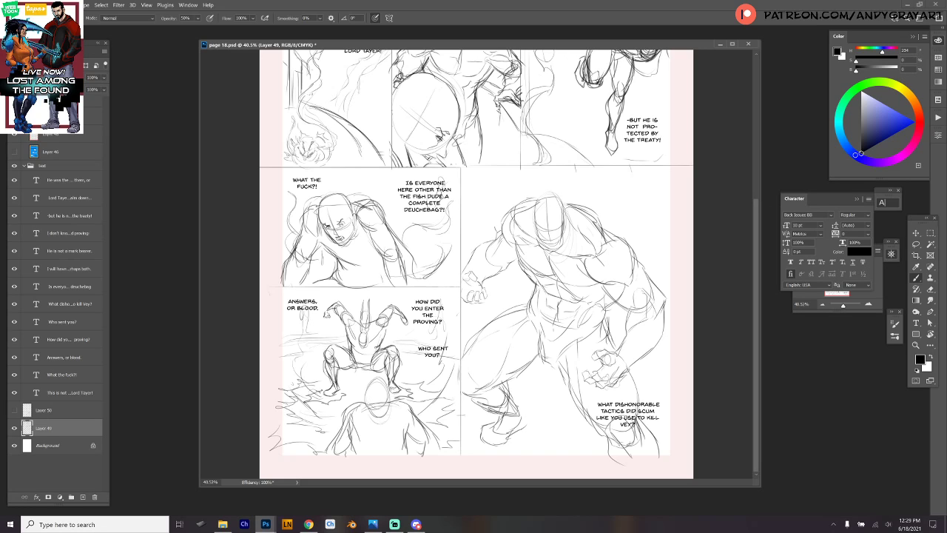
pyautogui.moveTo(508, 381)
pyautogui.mouseDown()
pyautogui.moveTo(477, 418)
pyautogui.moveTo(521, 417)
pyautogui.moveTo(504, 396)
pyautogui.moveTo(527, 410)
pyautogui.moveTo(532, 418)
pyautogui.moveTo(505, 438)
pyautogui.mouseUp()
pyautogui.moveTo(506, 434); pyautogui.dragTo(476, 445)
pyautogui.moveTo(529, 419)
pyautogui.mouseDown()
pyautogui.moveTo(511, 434)
pyautogui.moveTo(525, 421)
pyautogui.mouseUp()
pyautogui.moveTo(517, 405)
pyautogui.mouseDown()
pyautogui.moveTo(531, 412)
pyautogui.moveTo(511, 430)
pyautogui.mouseUp()
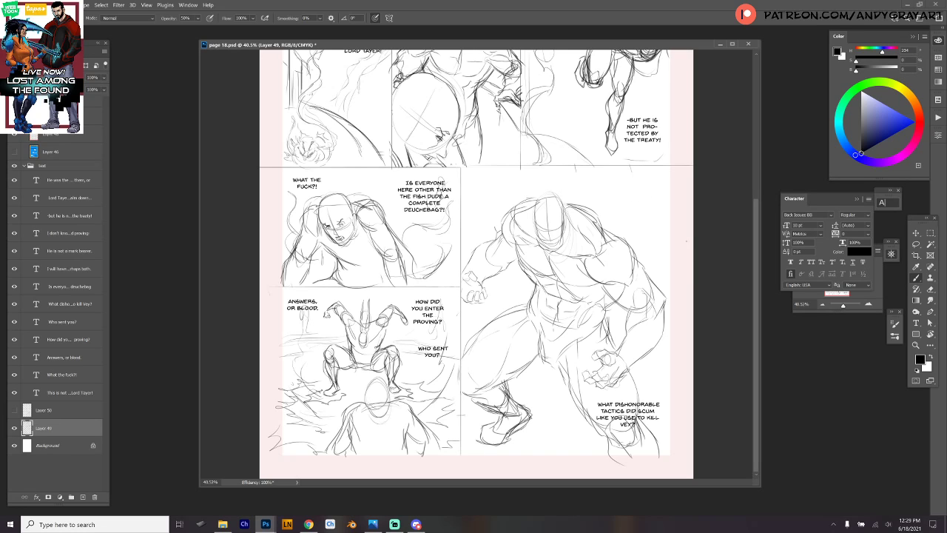
# Sketch light, wispy smoke lines in the background around the figure's head, shoulders and arms.
pyautogui.moveTo(466, 231); pyautogui.dragTo(466, 261)
pyautogui.moveTo(475, 185); pyautogui.dragTo(493, 178)
pyautogui.moveTo(487, 214); pyautogui.dragTo(546, 178)
pyautogui.moveTo(490, 300)
pyautogui.mouseDown()
pyautogui.moveTo(500, 289)
pyautogui.moveTo(530, 288)
pyautogui.moveTo(517, 274)
pyautogui.mouseUp()
pyautogui.moveTo(581, 186)
pyautogui.mouseDown()
pyautogui.moveTo(577, 173)
pyautogui.moveTo(601, 170)
pyautogui.mouseUp()
pyautogui.moveTo(644, 246); pyautogui.dragTo(626, 226)
pyautogui.moveTo(627, 226)
pyautogui.mouseDown()
pyautogui.moveTo(617, 167)
pyautogui.moveTo(644, 167)
pyautogui.mouseUp()
pyautogui.moveTo(661, 214)
pyautogui.mouseDown()
pyautogui.moveTo(651, 165)
pyautogui.moveTo(668, 289)
pyautogui.mouseUp()
pyautogui.moveTo(659, 237); pyautogui.dragTo(668, 166)
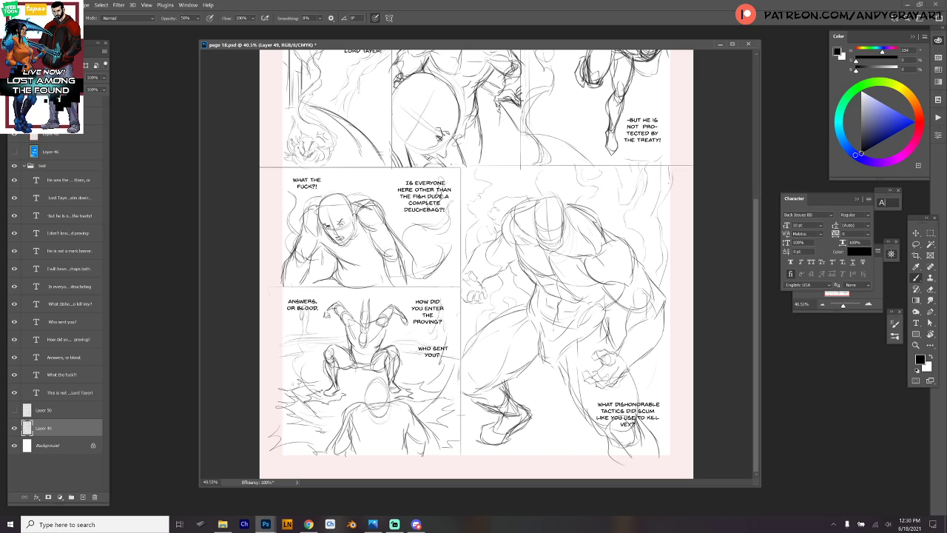
pyautogui.moveTo(645, 254); pyautogui.dragTo(661, 295)
pyautogui.moveTo(655, 338); pyautogui.dragTo(636, 357)
# Fade the sketch on Layer 49 and the text group to a very low opacity.
pyautogui.scroll(-5, 629, 310)
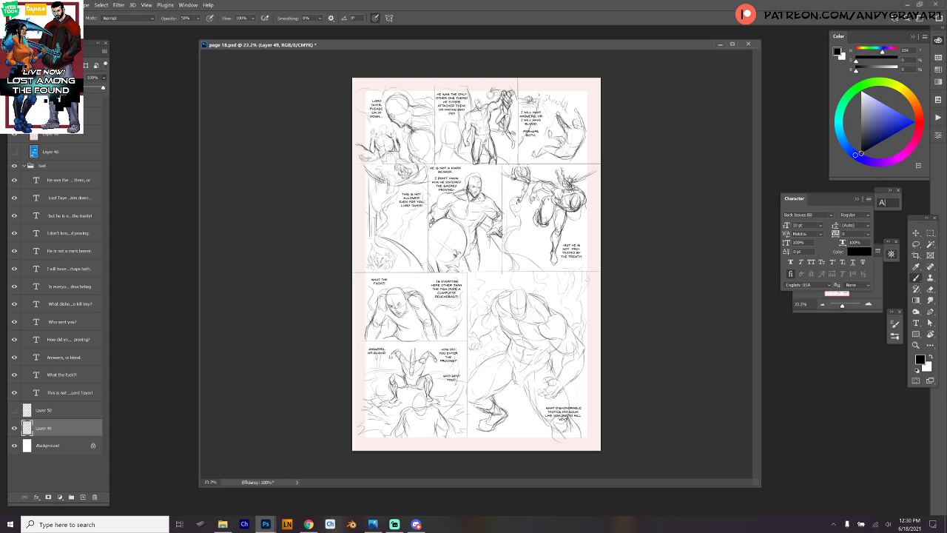
pyautogui.write('15')
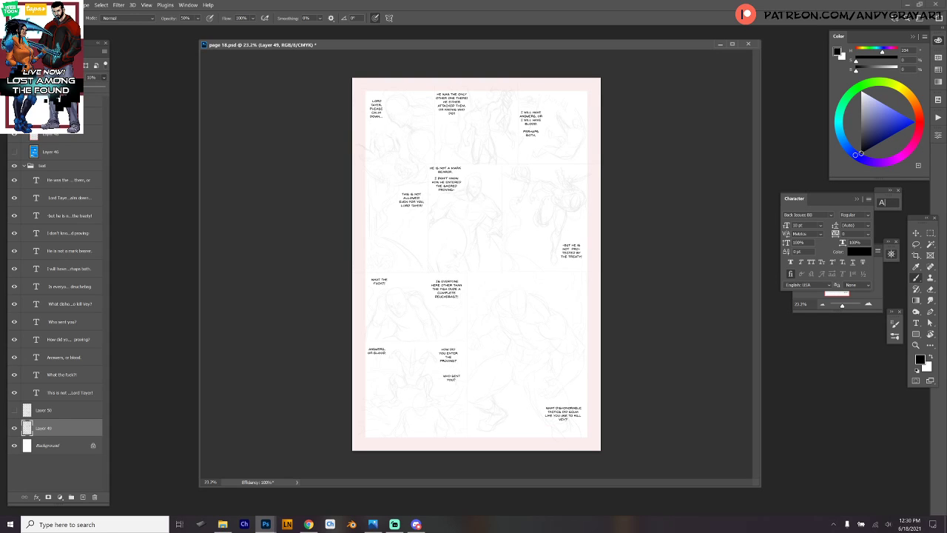
pyautogui.click(46, 165)
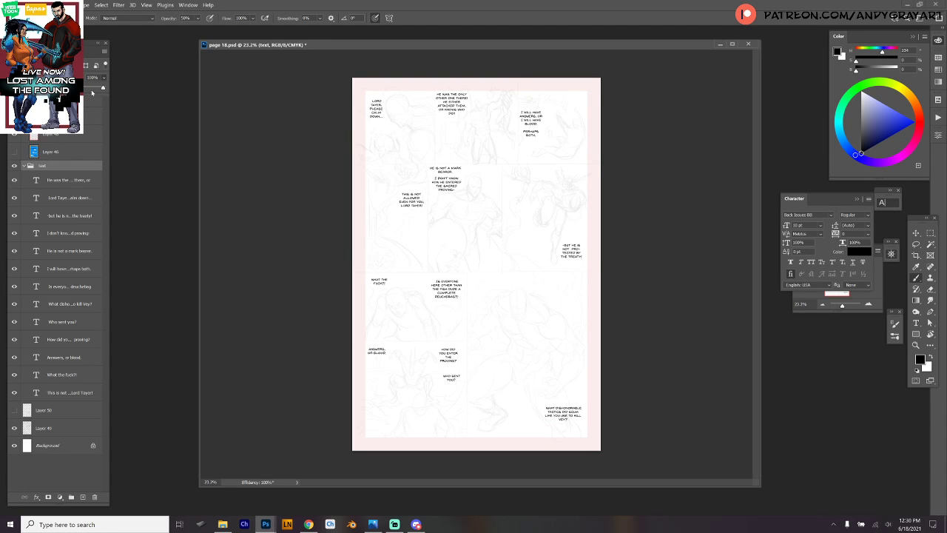
pyautogui.write('15')
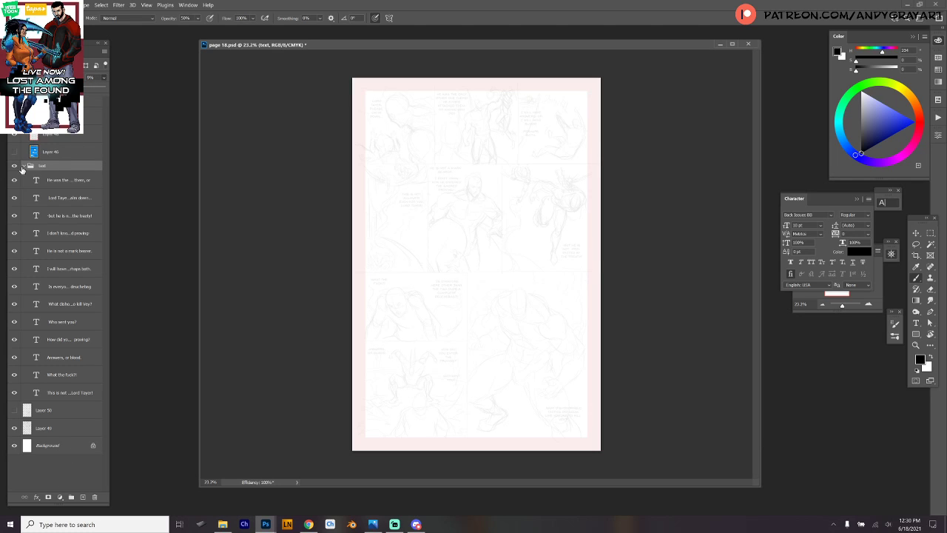
# Collapse the text group, add a new layer directly above the Background and turn off the CMYK proof preview.
pyautogui.click(25, 166)
pyautogui.click(48, 182)
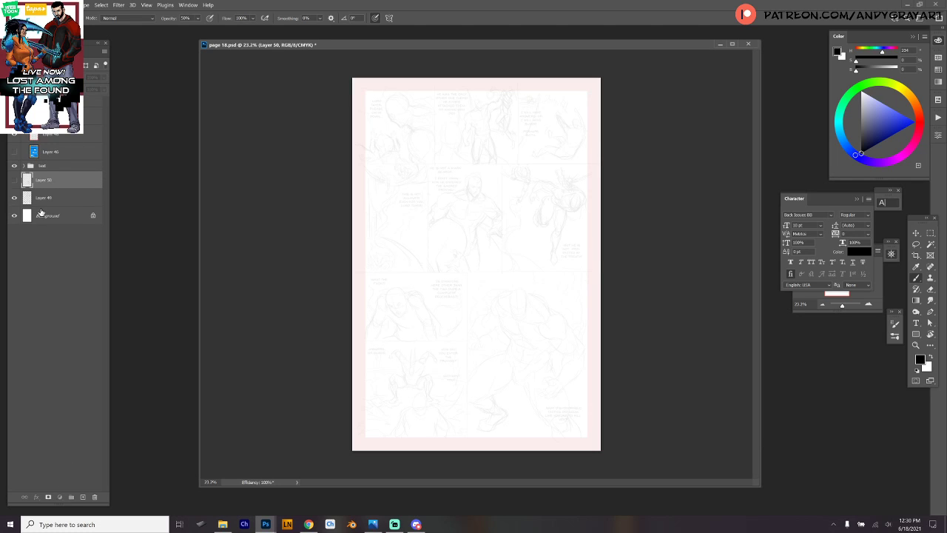
pyautogui.click(41, 214)
pyautogui.click(83, 496)
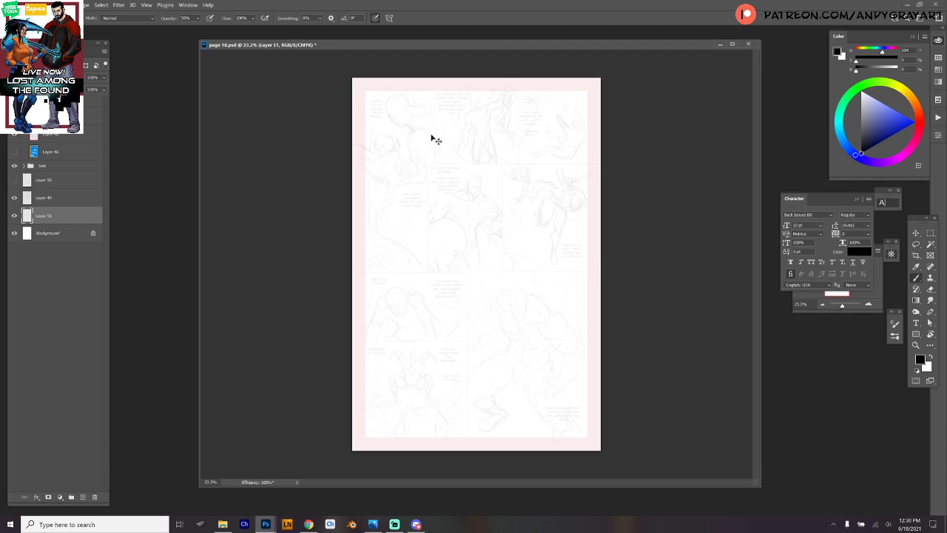
pyautogui.hotkey('ctrl', 'y')
# Open page 17.psd from the file explorer and arrange it beside page 18.psd as a colour reference.
pyautogui.click(223, 523)
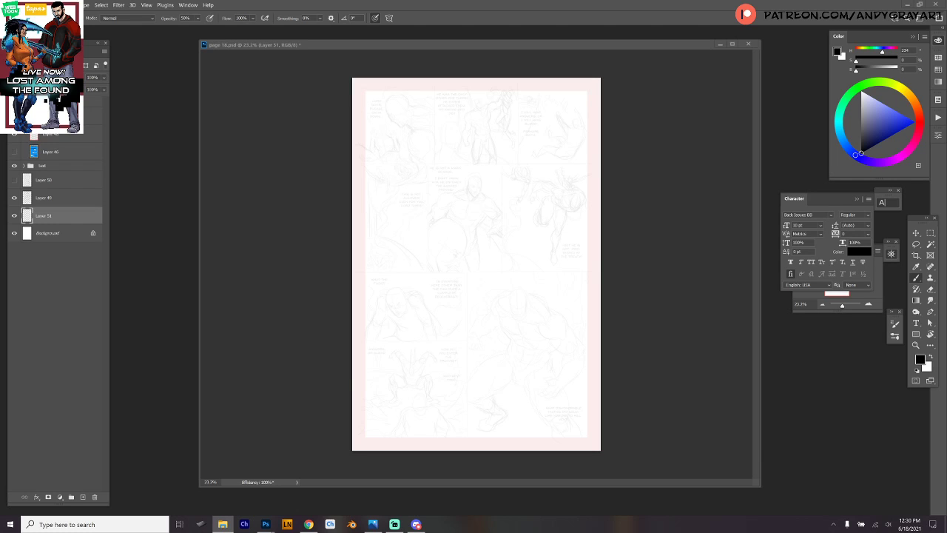
pyautogui.moveTo(222, 111); pyautogui.dragTo(125, 150)
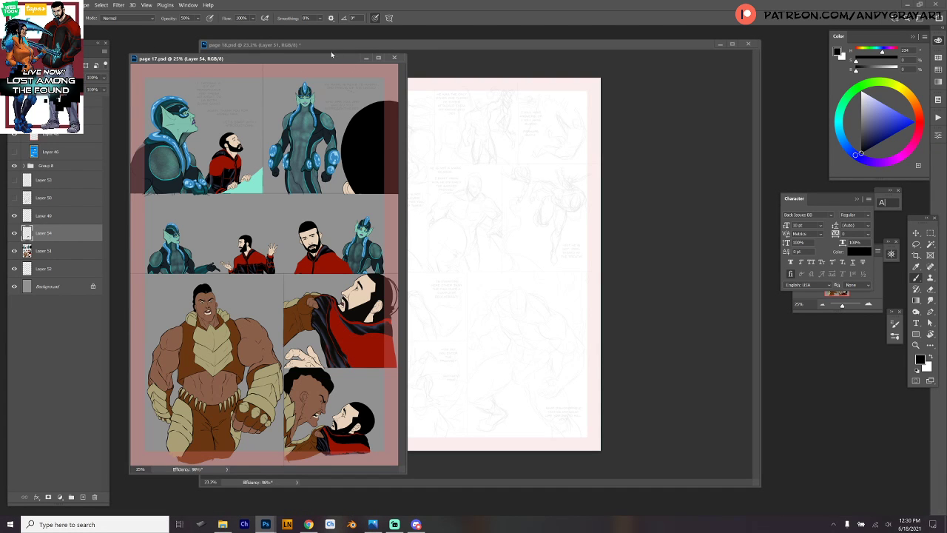
pyautogui.moveTo(331, 55); pyautogui.dragTo(291, 64)
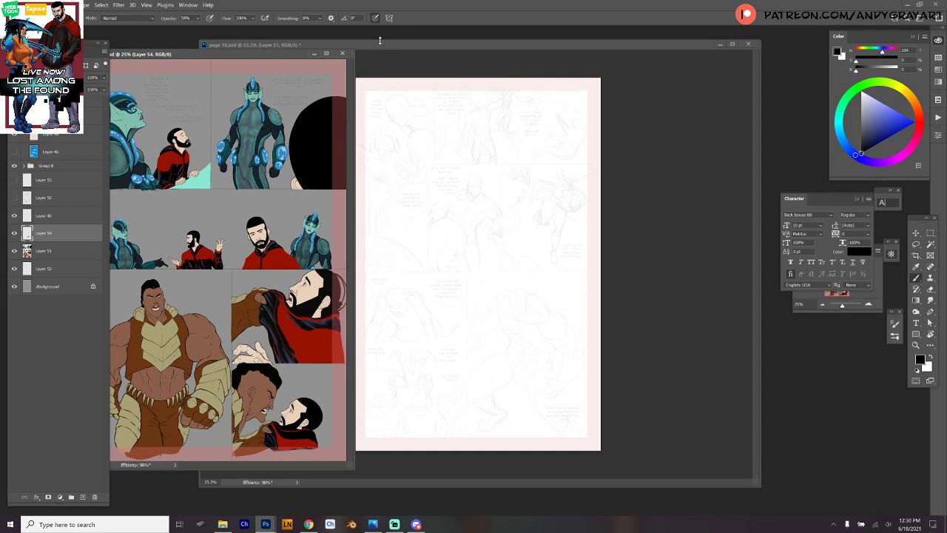
pyautogui.moveTo(380, 42)
pyautogui.mouseDown()
pyautogui.moveTo(370, 44)
pyautogui.moveTo(396, 41)
pyautogui.mouseUp()
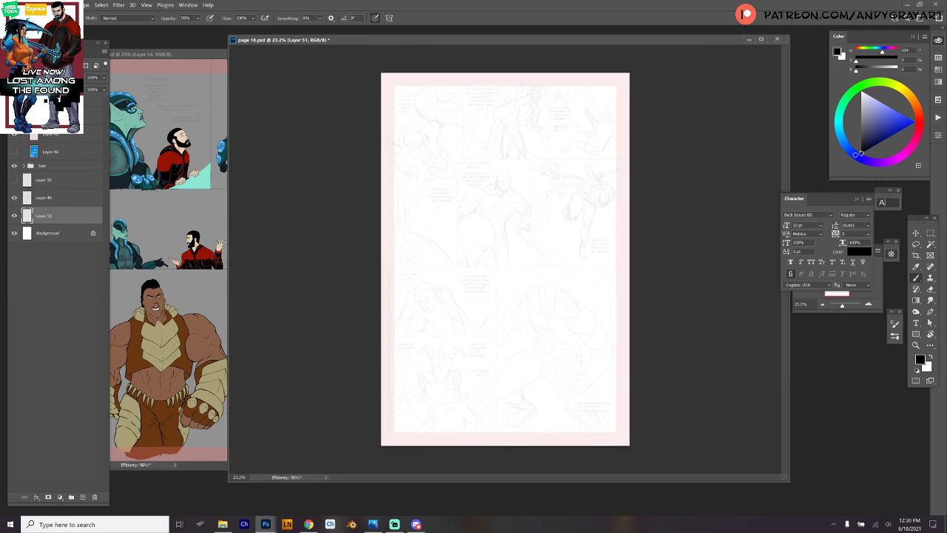
# Collapse the Character and Navigator panels and enlarge the page 18.psd window to show the upper panels closely.
pyautogui.click(883, 204)
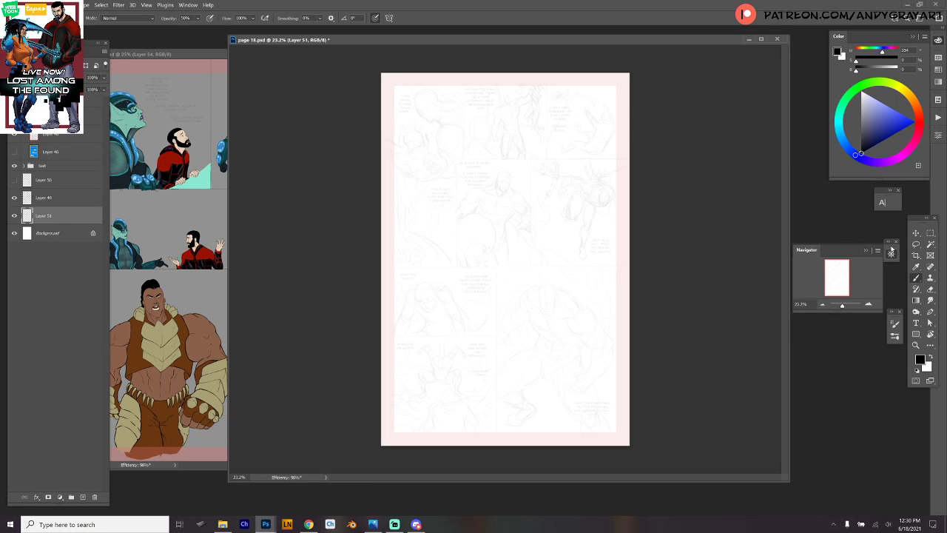
pyautogui.moveTo(891, 250); pyautogui.dragTo(893, 206)
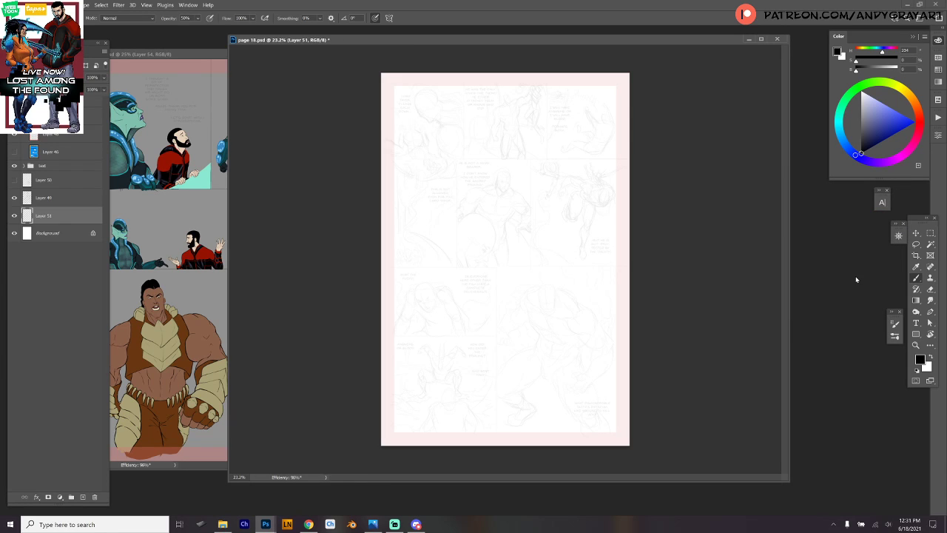
pyautogui.moveTo(789, 478); pyautogui.dragTo(899, 511)
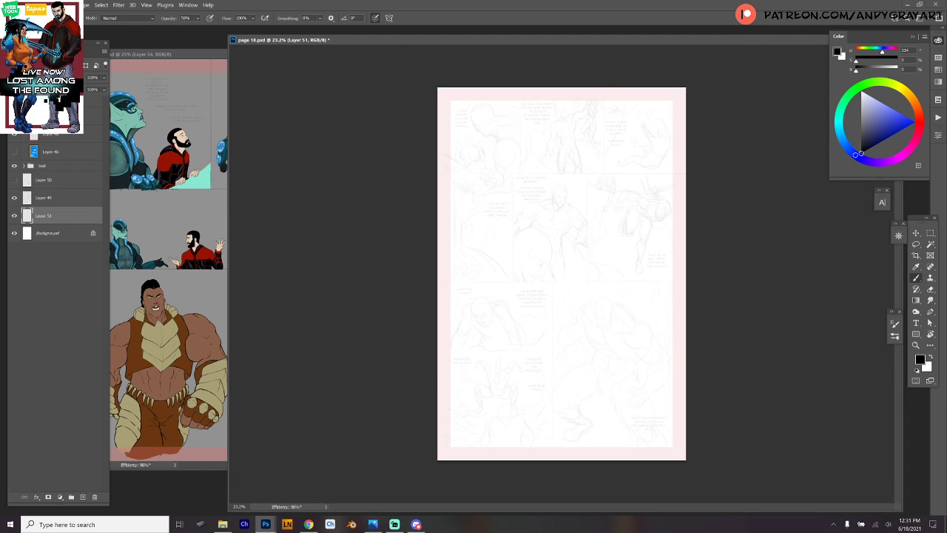
pyautogui.scroll(5, 533, 142)
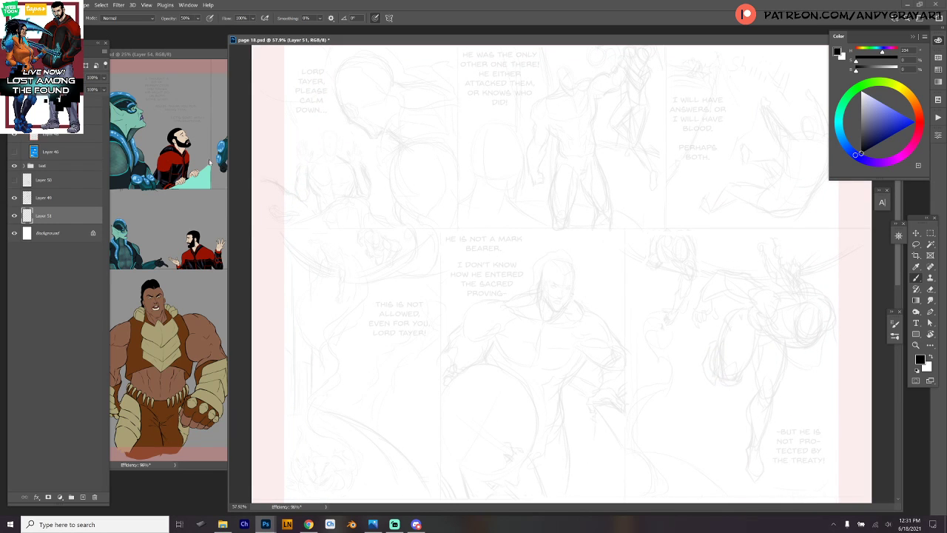
# Sample the brown skin colour from the muscular man's arm in page 17.psd and return to page 18.psd.
pyautogui.click(209, 162)
pyautogui.keyDown('alt'); pyautogui.click(198, 344); pyautogui.keyUp('alt')
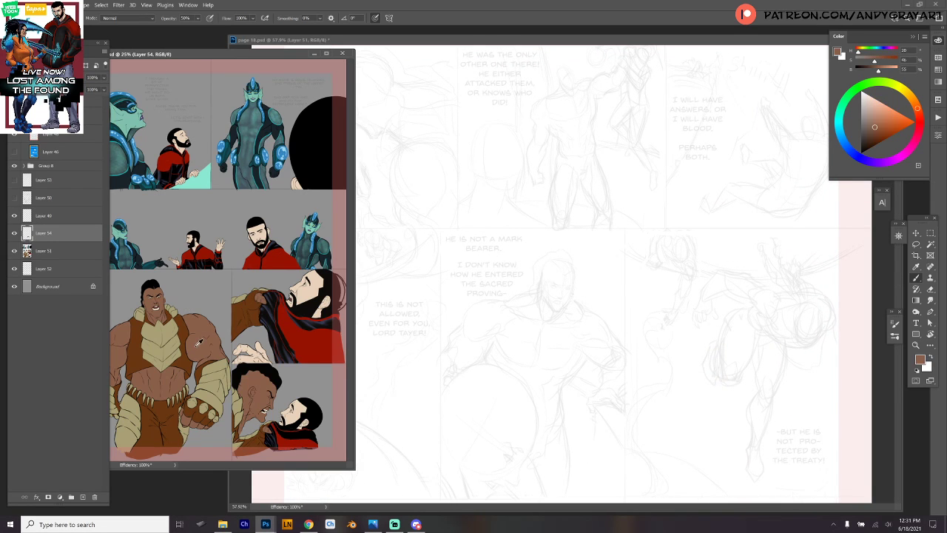
pyautogui.click(405, 46)
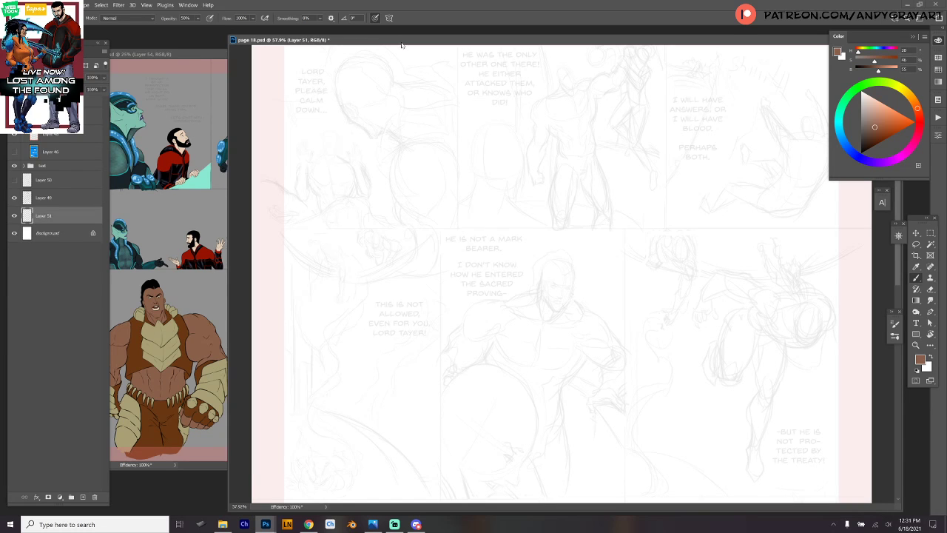
# Sample the dark navy suit colour from the green-skinned character in page 17.psd and return to page 18.psd.
pyautogui.click(155, 55)
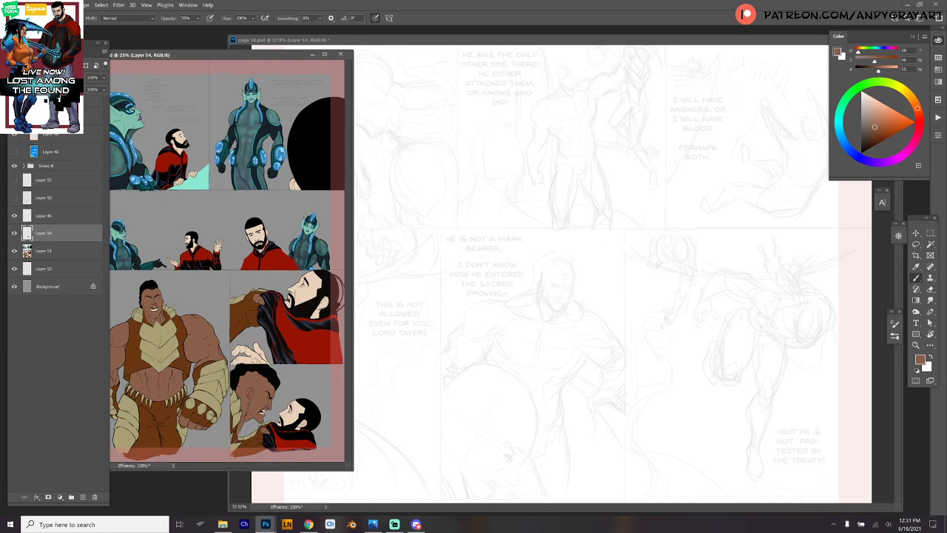
pyautogui.scroll(2, 251, 116)
pyautogui.scroll(4, 267, 117)
pyautogui.moveTo(274, 116); pyautogui.dragTo(182, 298)
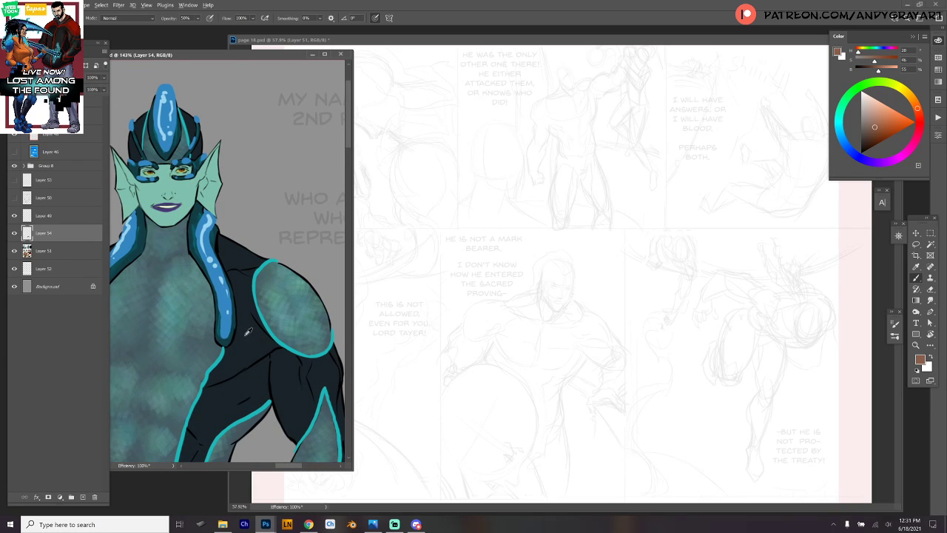
pyautogui.press('d')
pyautogui.click(447, 46)
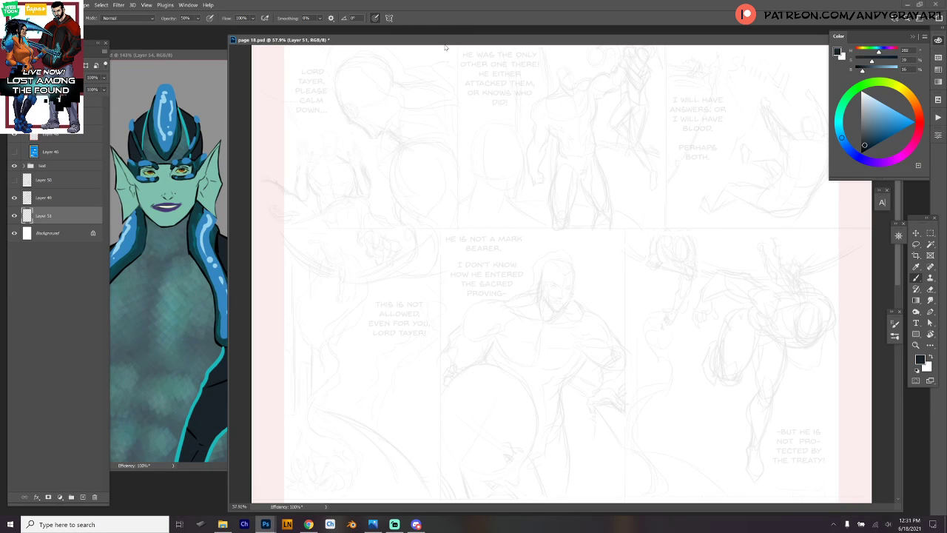
# Draw the neck and shoulder lines of the man with raised hands in the first panel on Layer 51.
pyautogui.scroll(1, 445, 46)
pyautogui.scroll(4, 562, 274)
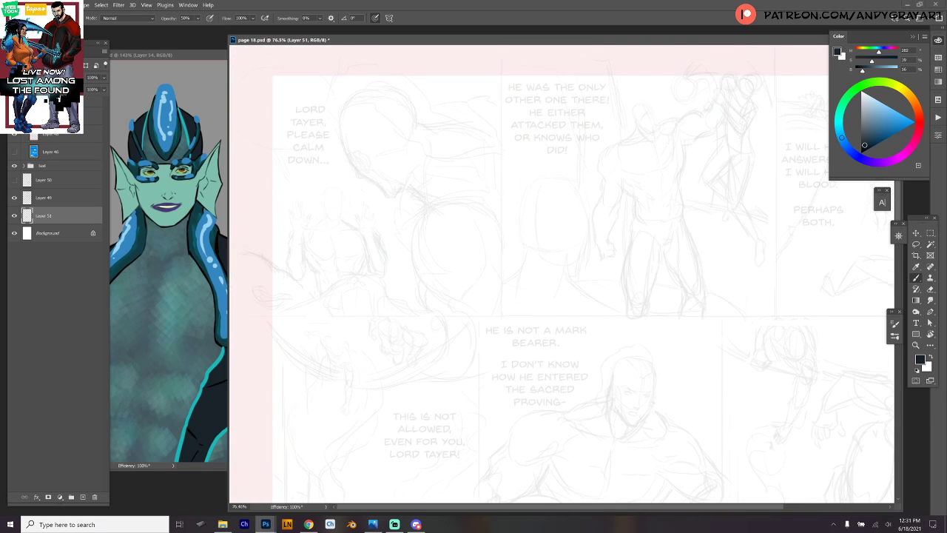
pyautogui.scroll(1, 571, 275)
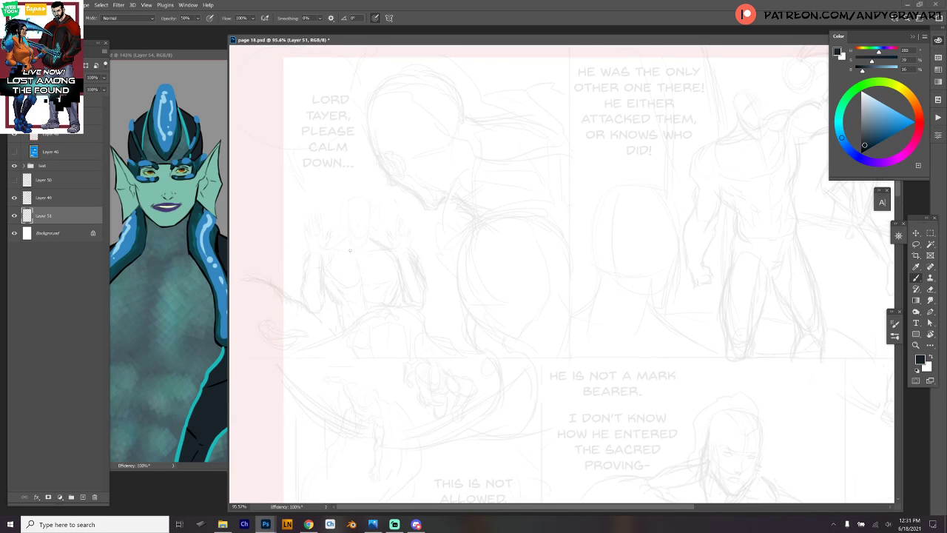
pyautogui.moveTo(337, 245); pyautogui.dragTo(348, 235)
pyautogui.scroll(2, 378, 241)
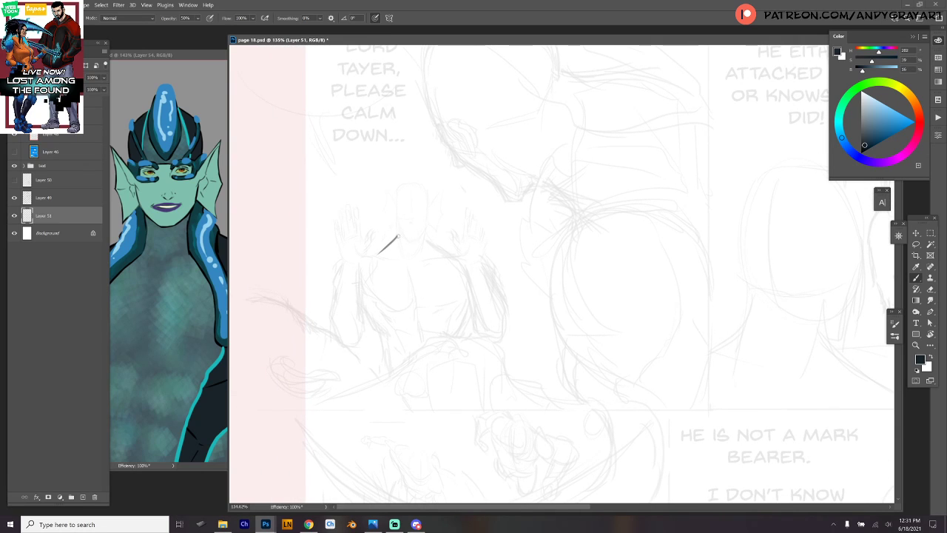
pyautogui.moveTo(390, 267); pyautogui.dragTo(389, 315)
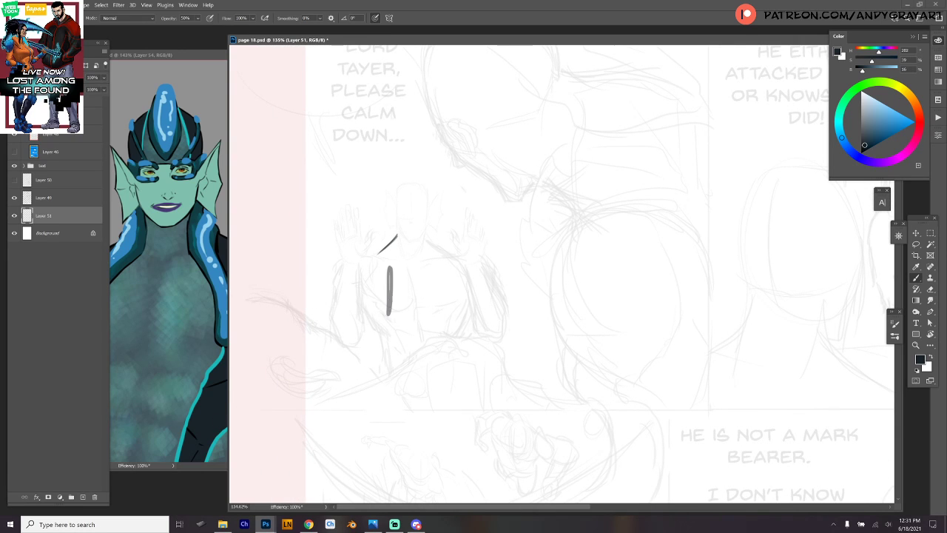
pyautogui.hotkey('ctrl', 'z')
pyautogui.moveTo(398, 225)
pyautogui.mouseDown()
pyautogui.moveTo(406, 257)
pyautogui.moveTo(446, 251)
pyautogui.mouseUp()
# Darken the Background layer to grey using Hue/Saturation with Lightness at -34.
pyautogui.click(65, 198)
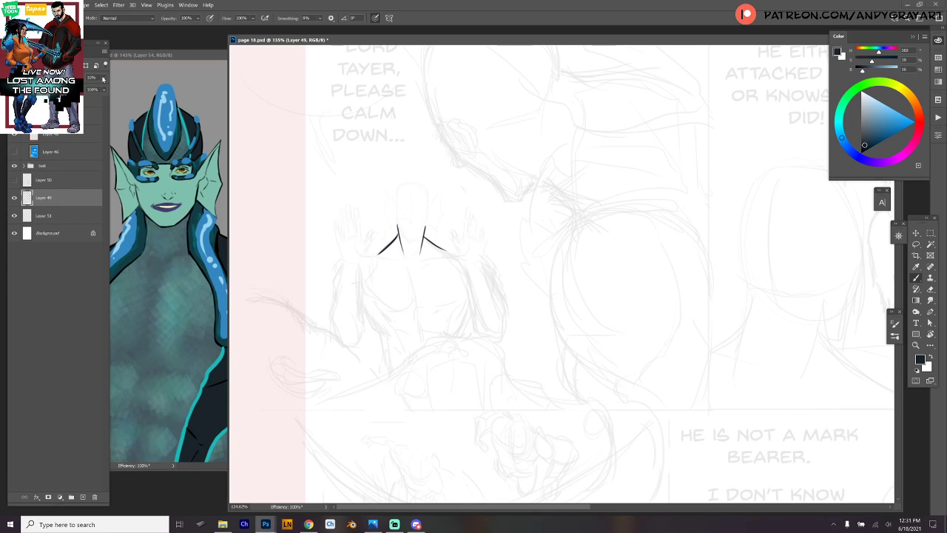
pyautogui.moveTo(60, 87); pyautogui.dragTo(59, 87)
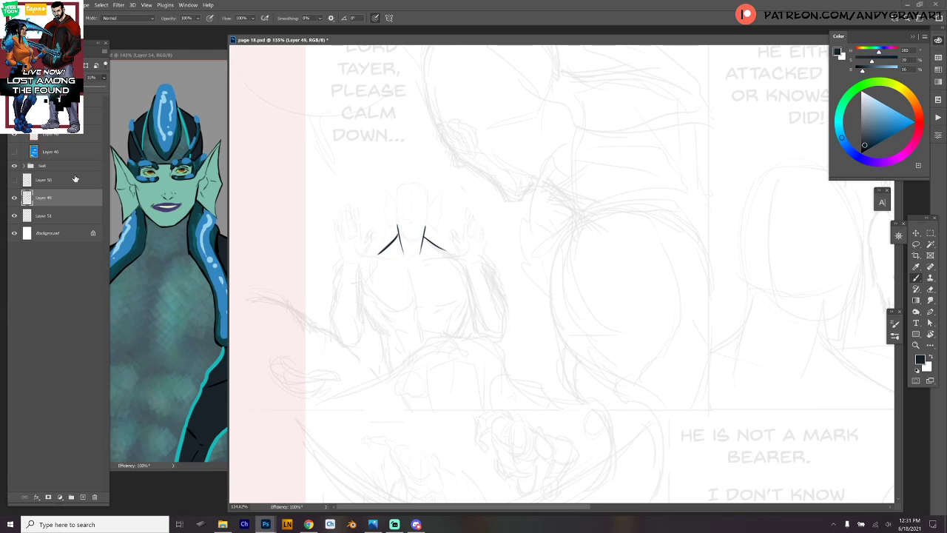
pyautogui.click(52, 233)
pyautogui.hotkey('ctrl', 'u')
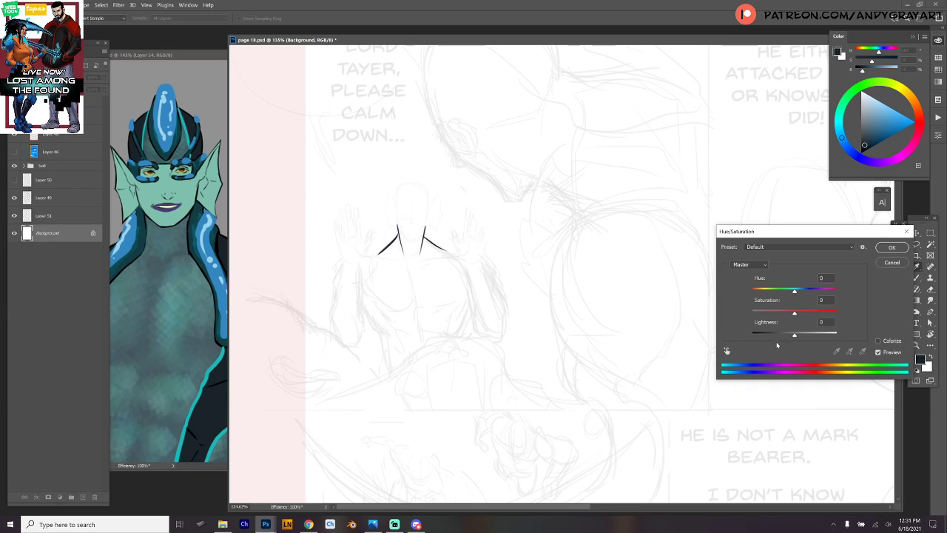
pyautogui.click(780, 335)
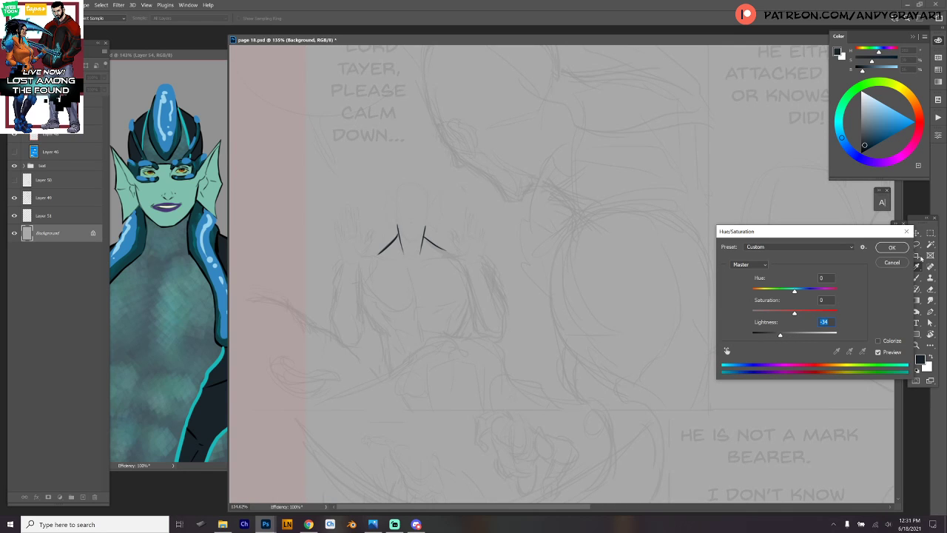
pyautogui.press('Return')
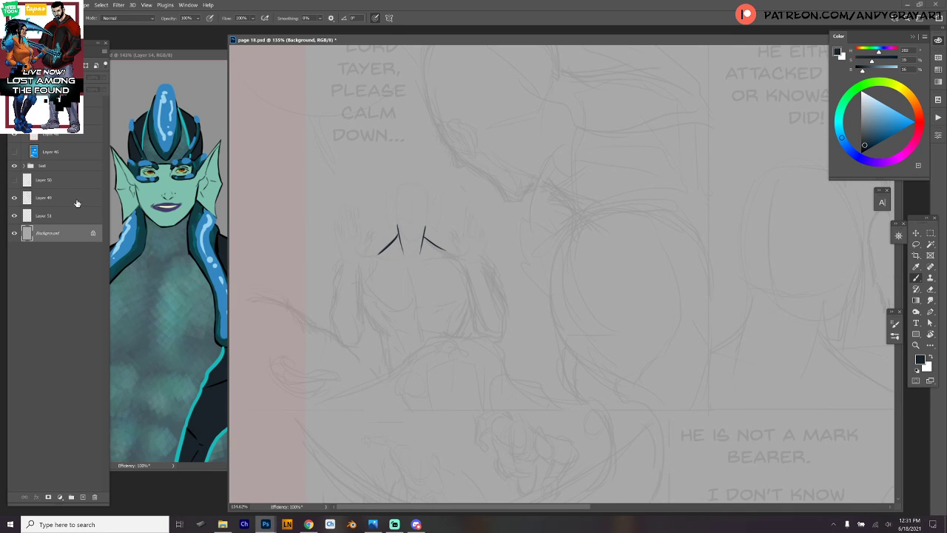
# Raise the opacity of the Layer 49 rough sketch, check Layer 51's visibility and make Layer 51 active.
pyautogui.click(41, 197)
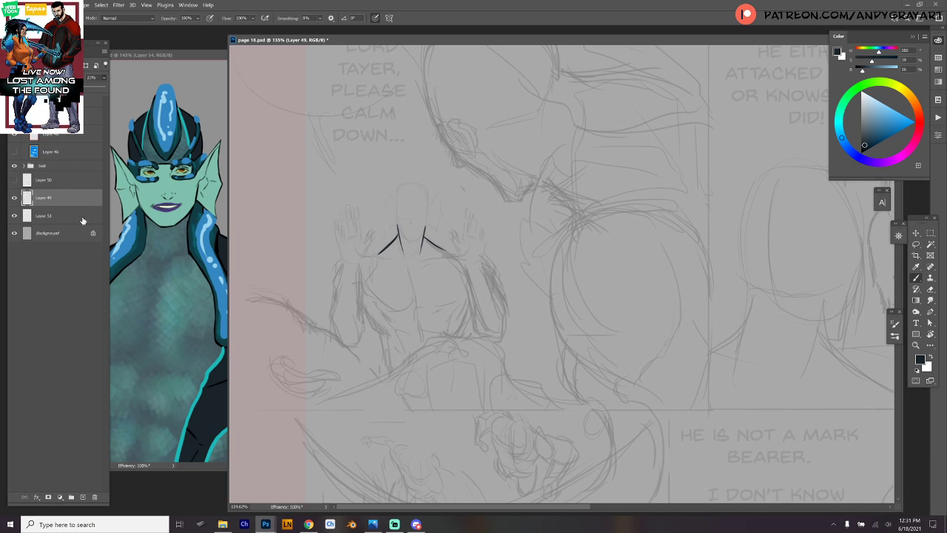
pyautogui.click(13, 216)
pyautogui.click(13, 215)
pyautogui.click(45, 215)
# Outline the outer edge of the man's raised arm beside the pink page margin and draw its open hand with fingers.
pyautogui.moveTo(375, 266)
pyautogui.mouseDown()
pyautogui.moveTo(329, 297)
pyautogui.moveTo(326, 346)
pyautogui.mouseUp()
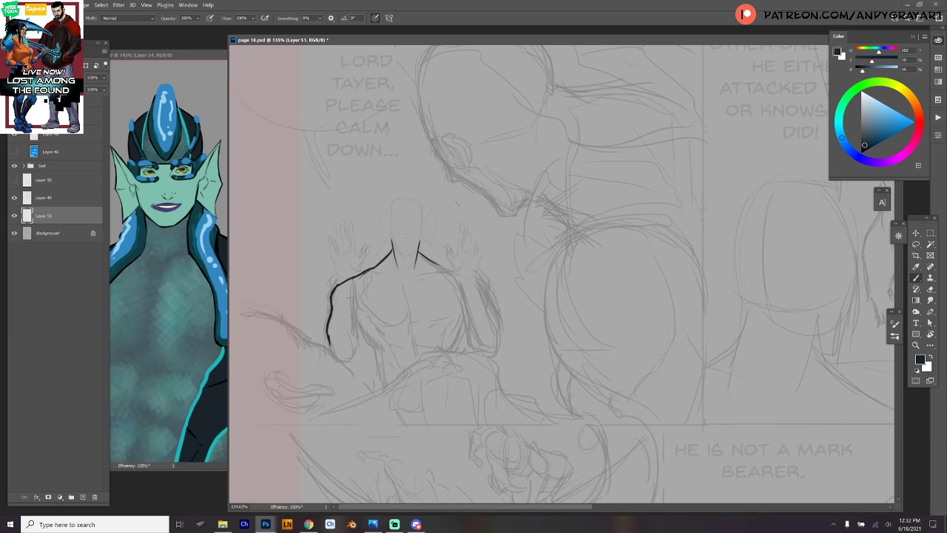
pyautogui.hotkey('ctrl', 'z')
pyautogui.hotkey('ctrl', 'z')
pyautogui.moveTo(339, 283); pyautogui.dragTo(331, 350)
pyautogui.moveTo(335, 260)
pyautogui.mouseDown()
pyautogui.moveTo(339, 278)
pyautogui.moveTo(363, 265)
pyautogui.moveTo(365, 251)
pyautogui.moveTo(364, 262)
pyautogui.moveTo(354, 257)
pyautogui.mouseUp()
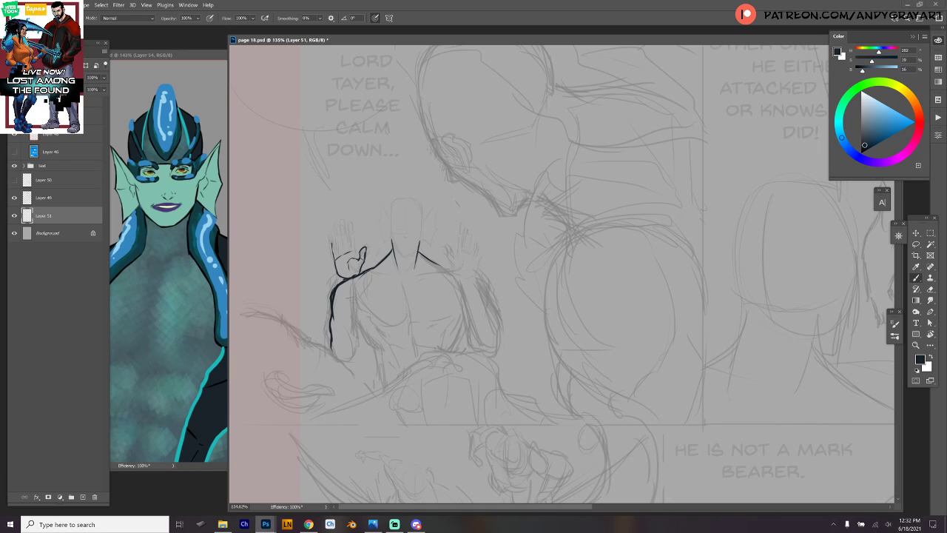
pyautogui.moveTo(333, 239); pyautogui.dragTo(336, 251)
pyautogui.moveTo(337, 242)
pyautogui.mouseDown()
pyautogui.moveTo(339, 222)
pyautogui.moveTo(358, 256)
pyautogui.mouseUp()
# Select the fingers of the raised hand with the Lasso and shorten them with Free Transform.
pyautogui.press('l')
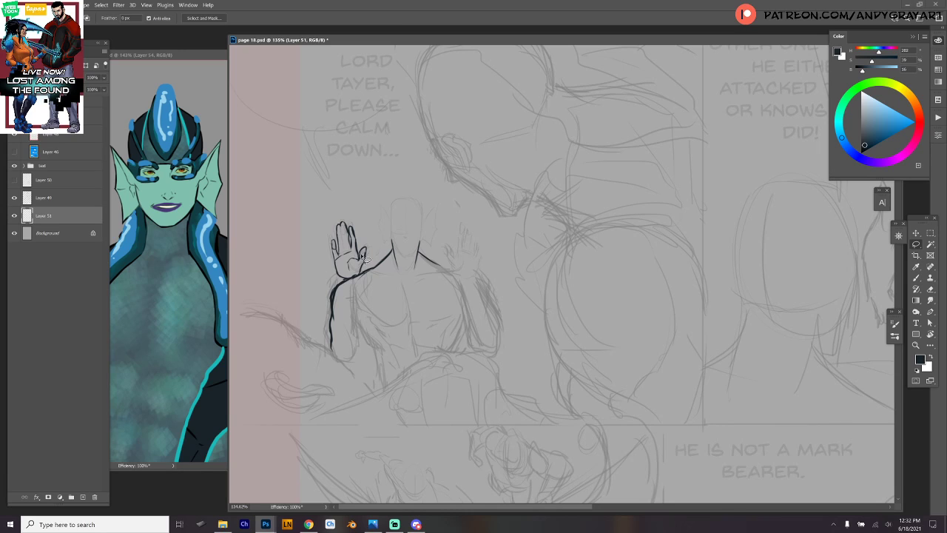
pyautogui.moveTo(377, 251)
pyautogui.mouseDown()
pyautogui.moveTo(364, 201)
pyautogui.moveTo(329, 255)
pyautogui.moveTo(364, 253)
pyautogui.mouseUp()
pyautogui.hotkey('ctrl', 't')
pyautogui.moveTo(345, 210); pyautogui.dragTo(346, 216)
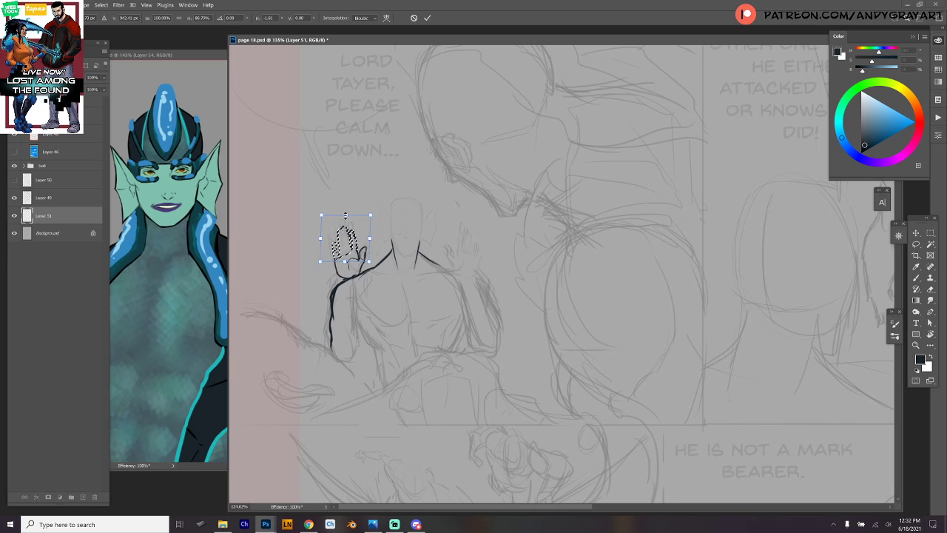
pyautogui.press('Return')
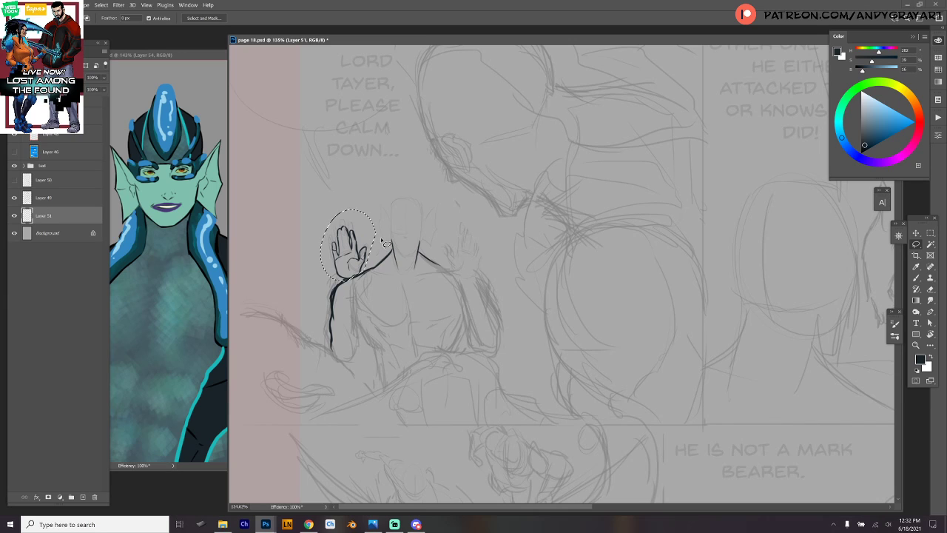
# Scale the whole raised hand down to about 81% and move it back over the wrist.
pyautogui.hotkey('ctrl', 't')
pyautogui.moveTo(376, 208); pyautogui.dragTo(381, 227)
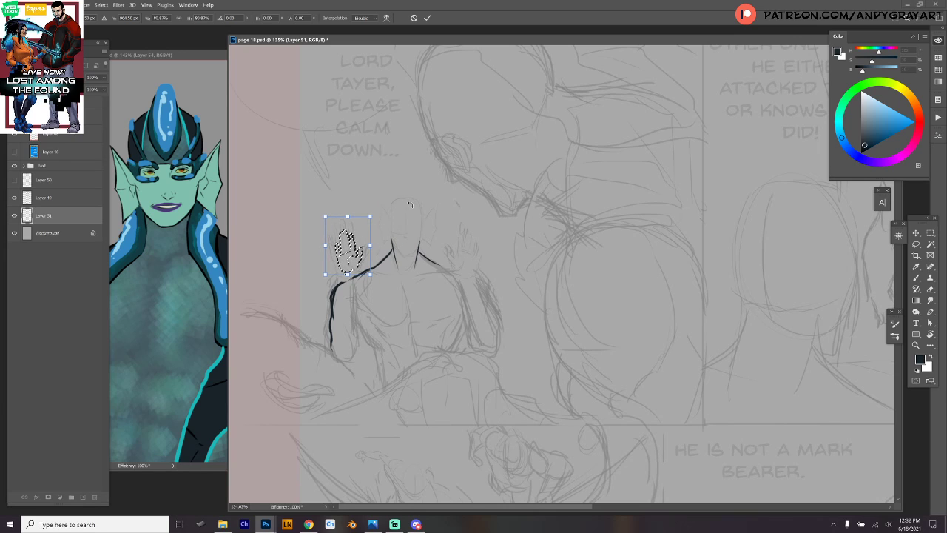
pyautogui.press('Return')
pyautogui.moveTo(353, 266); pyautogui.dragTo(355, 266)
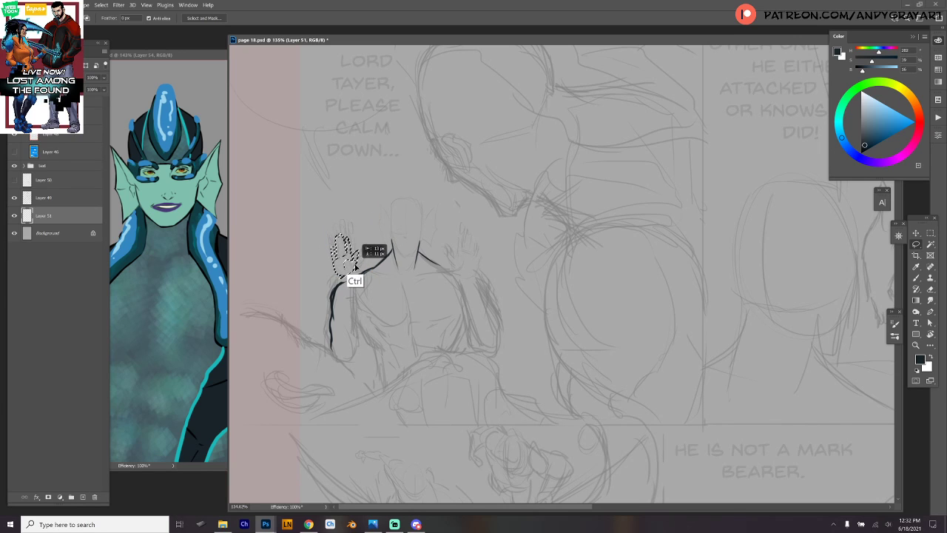
pyautogui.hotkey('ctrl', 'd')
# Redraw the raised forearm below the resized hand, closing it at the elbow and joining it to the shoulder.
pyautogui.press('b')
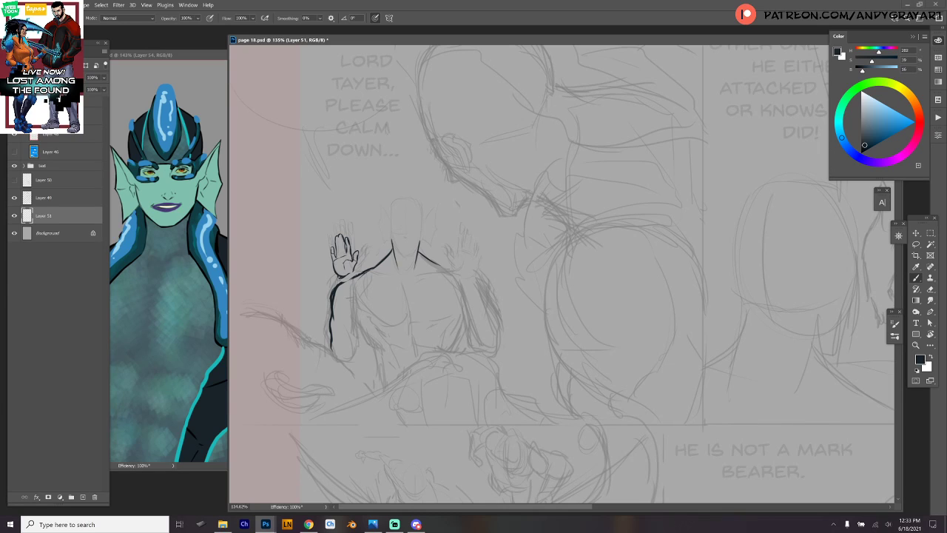
pyautogui.moveTo(336, 286); pyautogui.dragTo(329, 345)
pyautogui.moveTo(353, 276); pyautogui.dragTo(356, 311)
pyautogui.hotkey('ctrl', 'z')
pyautogui.hotkey('ctrl', 'z')
pyautogui.moveTo(351, 279)
pyautogui.mouseDown()
pyautogui.moveTo(356, 337)
pyautogui.moveTo(350, 348)
pyautogui.moveTo(333, 345)
pyautogui.mouseUp()
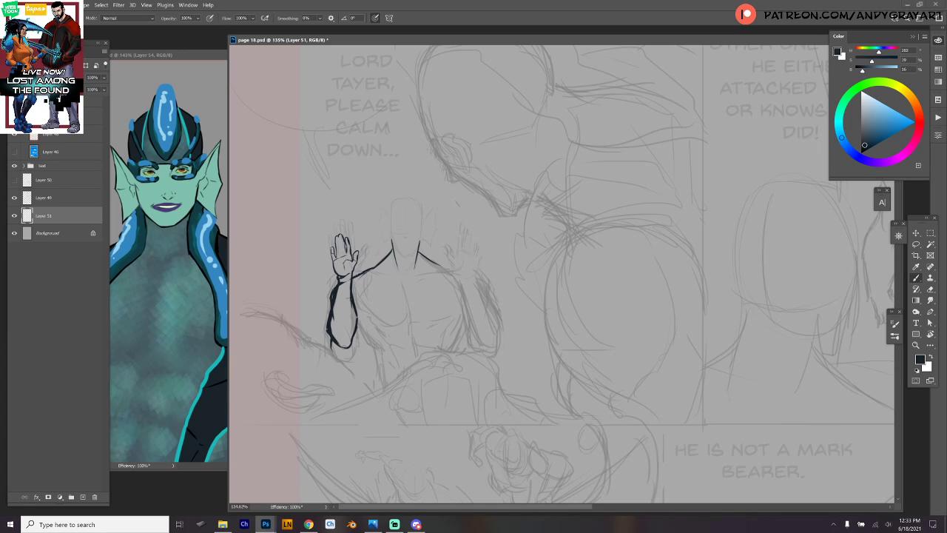
pyautogui.hotkey('ctrl', 'z')
pyautogui.hotkey('ctrl', 'z')
pyautogui.moveTo(328, 326)
pyautogui.mouseDown()
pyautogui.moveTo(346, 349)
pyautogui.moveTo(337, 343)
pyautogui.mouseUp()
pyautogui.moveTo(331, 310)
pyautogui.mouseDown()
pyautogui.moveTo(333, 336)
pyautogui.moveTo(350, 345)
pyautogui.moveTo(352, 336)
pyautogui.mouseUp()
pyautogui.moveTo(369, 272)
pyautogui.mouseDown()
pyautogui.moveTo(392, 268)
pyautogui.moveTo(359, 281)
pyautogui.mouseUp()
# Lock Layer 51's transparent pixels, then lasso the raised hand and forearm and move them closer to the torso.
pyautogui.press('/')
pyautogui.press('l')
pyautogui.moveTo(355, 275)
pyautogui.mouseDown()
pyautogui.moveTo(363, 333)
pyautogui.moveTo(330, 350)
pyautogui.moveTo(333, 236)
pyautogui.mouseUp()
pyautogui.moveTo(353, 331); pyautogui.dragTo(370, 328)
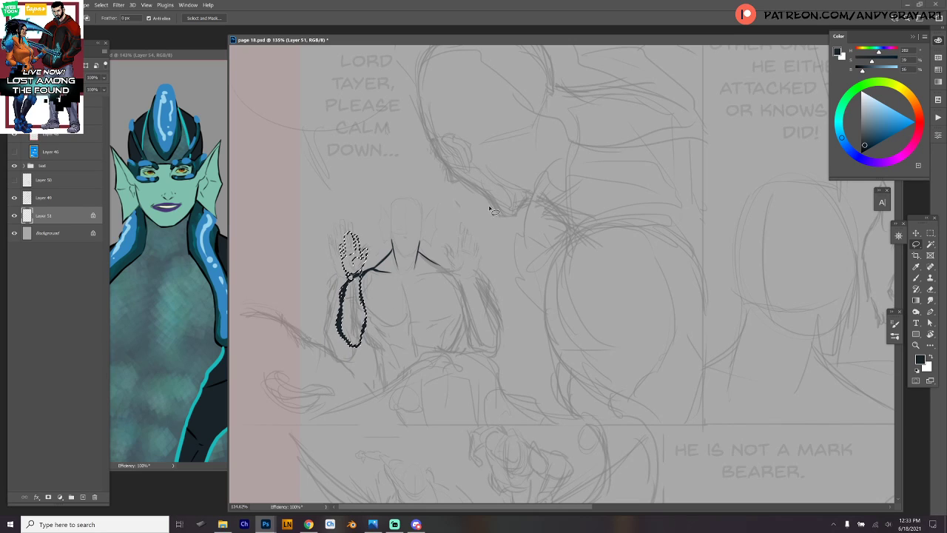
pyautogui.hotkey('ctrl', 'd')
# Draw the chest's centre line, the armpit curve and the side contours of the man's torso.
pyautogui.press('b')
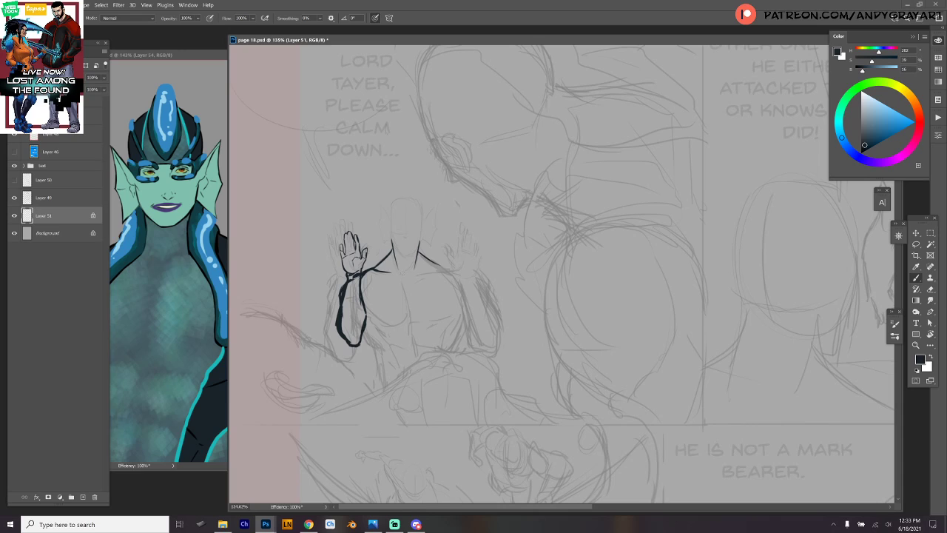
pyautogui.moveTo(409, 276)
pyautogui.mouseDown()
pyautogui.moveTo(409, 319)
pyautogui.moveTo(409, 276)
pyautogui.moveTo(379, 269)
pyautogui.moveTo(341, 295)
pyautogui.moveTo(364, 301)
pyautogui.moveTo(370, 270)
pyautogui.moveTo(340, 289)
pyautogui.moveTo(400, 320)
pyautogui.moveTo(376, 348)
pyautogui.moveTo(381, 390)
pyautogui.mouseUp()
pyautogui.hotkey('ctrl', 'z')
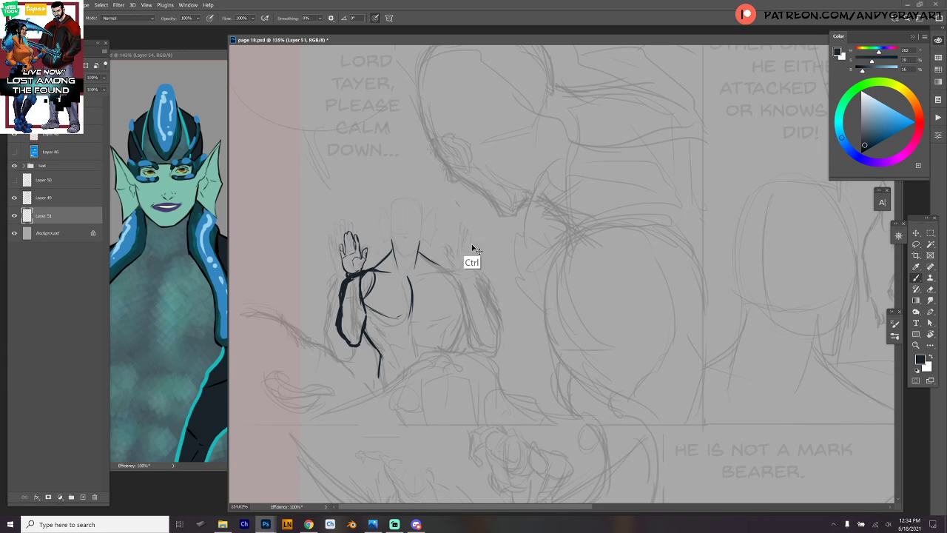
pyautogui.hotkey('ctrl', 'z')
pyautogui.hotkey('ctrl', 'z')
pyautogui.hotkey('ctrl', 'z')
pyautogui.moveTo(362, 331)
pyautogui.mouseDown()
pyautogui.moveTo(382, 346)
pyautogui.moveTo(380, 382)
pyautogui.mouseUp()
pyautogui.moveTo(459, 321); pyautogui.dragTo(438, 355)
pyautogui.moveTo(368, 330); pyautogui.dragTo(379, 347)
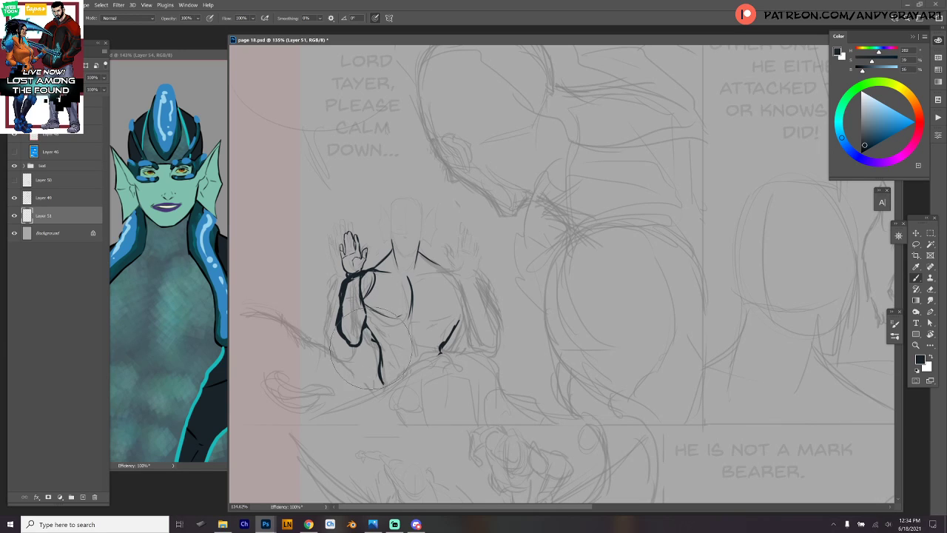
pyautogui.press('e')
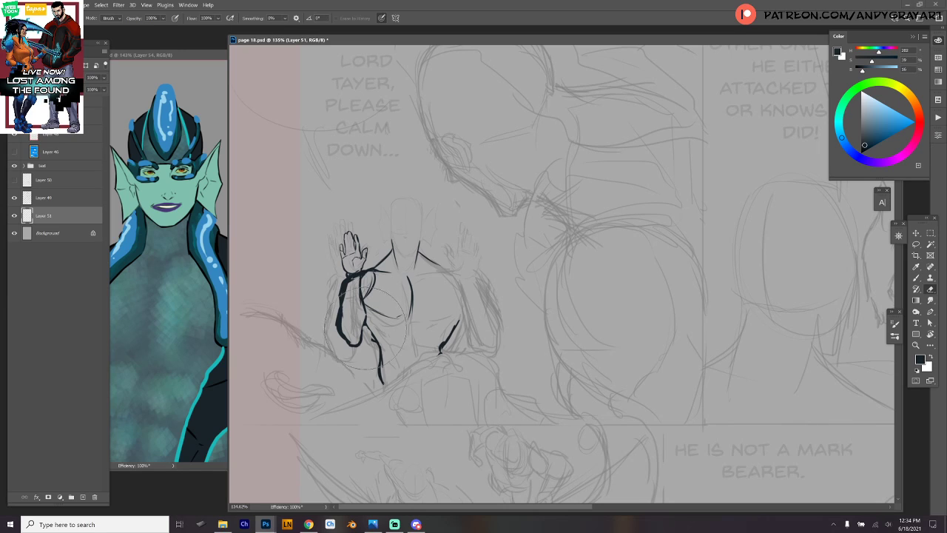
pyautogui.press('b')
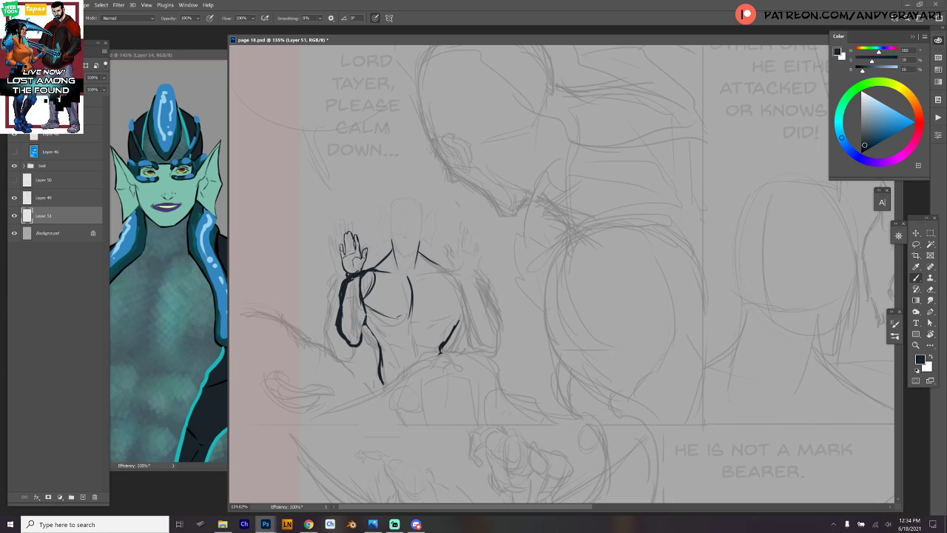
# Outline the man's other arm from shoulder to elbow and extend both sides of the waist downward.
pyautogui.moveTo(360, 340)
pyautogui.mouseDown()
pyautogui.moveTo(367, 315)
pyautogui.moveTo(382, 346)
pyautogui.mouseUp()
pyautogui.hotkey('ctrl', 'z')
pyautogui.moveTo(440, 267)
pyautogui.mouseDown()
pyautogui.moveTo(471, 280)
pyautogui.moveTo(484, 336)
pyautogui.moveTo(468, 342)
pyautogui.moveTo(478, 345)
pyautogui.mouseUp()
pyautogui.hotkey('ctrl', 'z')
pyautogui.moveTo(478, 304)
pyautogui.mouseDown()
pyautogui.moveTo(482, 336)
pyautogui.moveTo(448, 337)
pyautogui.moveTo(442, 373)
pyautogui.mouseUp()
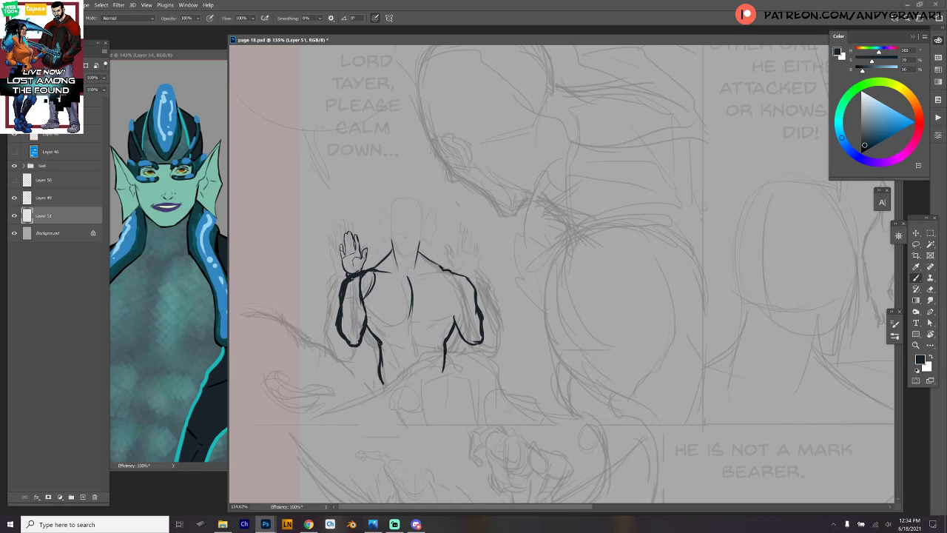
pyautogui.moveTo(379, 340); pyautogui.dragTo(377, 405)
# Lasso the waist line beneath the second arm, then stretch it to about 110% height and tilt it slightly.
pyautogui.press('l')
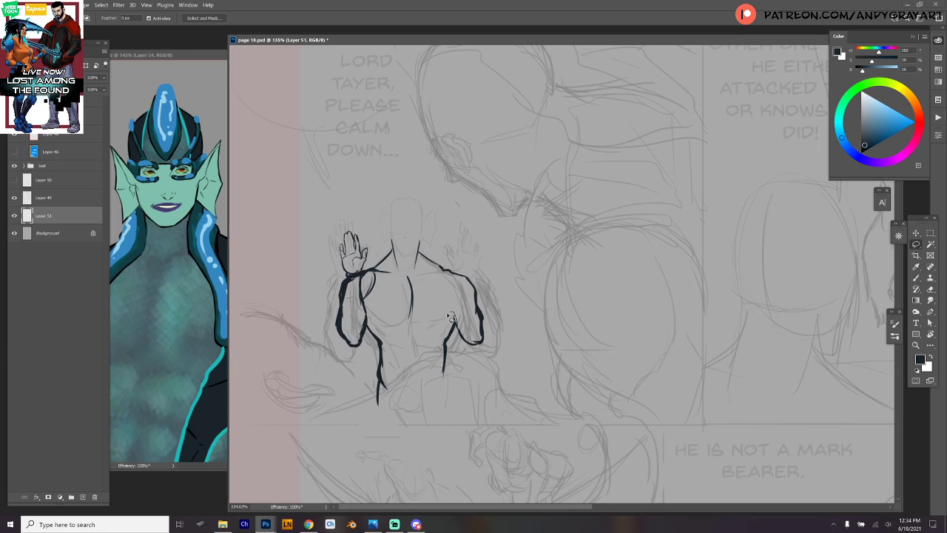
pyautogui.moveTo(453, 314)
pyautogui.mouseDown()
pyautogui.moveTo(465, 360)
pyautogui.moveTo(434, 390)
pyautogui.moveTo(441, 394)
pyautogui.mouseUp()
pyautogui.hotkey('ctrl', 't')
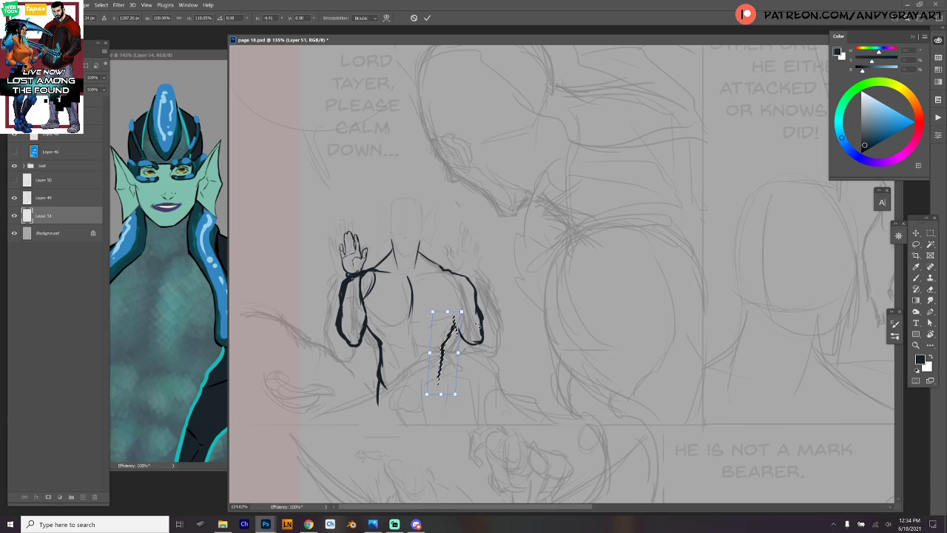
pyautogui.press('Return')
# Draw the second forearm and its open hand, then close the torso with a curved line below the waist.
pyautogui.press('b')
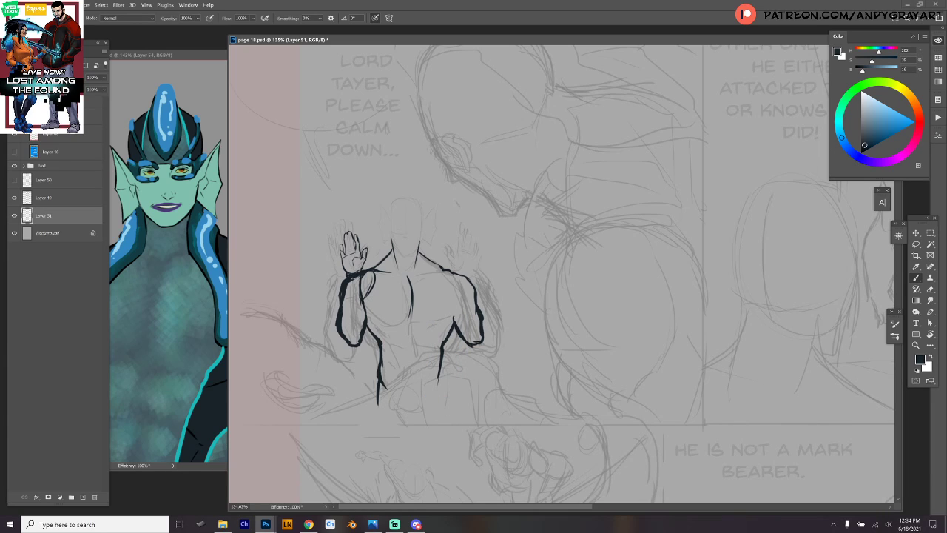
pyautogui.moveTo(457, 280); pyautogui.dragTo(468, 338)
pyautogui.moveTo(454, 256)
pyautogui.mouseDown()
pyautogui.moveTo(473, 268)
pyautogui.moveTo(468, 278)
pyautogui.moveTo(483, 317)
pyautogui.mouseUp()
pyautogui.moveTo(451, 265)
pyautogui.mouseDown()
pyautogui.moveTo(458, 271)
pyautogui.moveTo(455, 259)
pyautogui.moveTo(464, 260)
pyautogui.moveTo(458, 244)
pyautogui.mouseUp()
pyautogui.moveTo(462, 258)
pyautogui.mouseDown()
pyautogui.moveTo(461, 247)
pyautogui.moveTo(472, 246)
pyautogui.mouseUp()
pyautogui.moveTo(463, 255)
pyautogui.mouseDown()
pyautogui.moveTo(465, 238)
pyautogui.moveTo(469, 245)
pyautogui.mouseUp()
pyautogui.moveTo(455, 328)
pyautogui.mouseDown()
pyautogui.moveTo(445, 390)
pyautogui.moveTo(379, 406)
pyautogui.mouseUp()
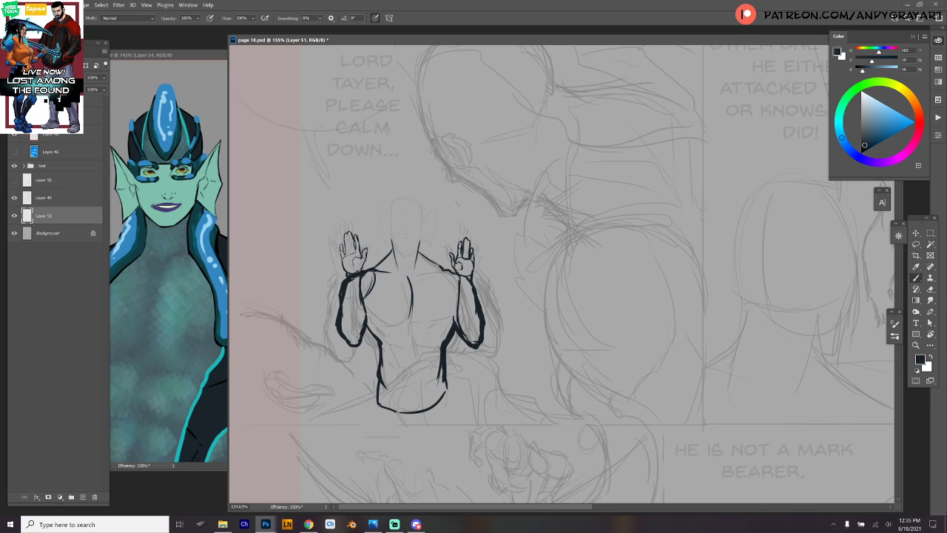
# Thicken the outlines of both raised forearms.
pyautogui.moveTo(474, 282); pyautogui.dragTo(479, 350)
pyautogui.moveTo(344, 283)
pyautogui.mouseDown()
pyautogui.moveTo(347, 347)
pyautogui.moveTo(359, 350)
pyautogui.mouseUp()
pyautogui.moveTo(338, 310); pyautogui.dragTo(335, 325)
pyautogui.moveTo(345, 284); pyautogui.dragTo(339, 293)
pyautogui.moveTo(472, 279); pyautogui.dragTo(483, 341)
# Draw a rounded head outline above the man's neck.
pyautogui.scroll(-3, 419, 237)
pyautogui.scroll(5, 430, 247)
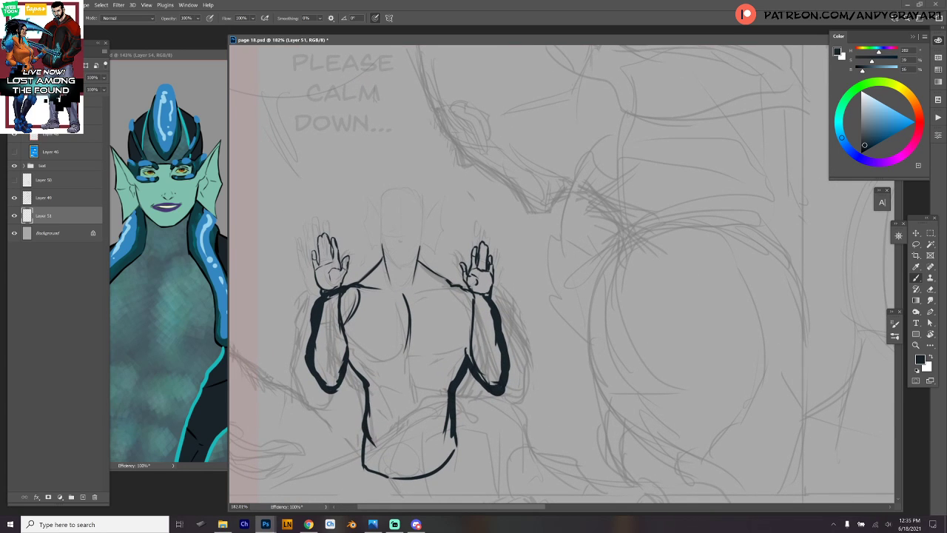
pyautogui.moveTo(382, 258)
pyautogui.mouseDown()
pyautogui.moveTo(388, 238)
pyautogui.moveTo(406, 235)
pyautogui.moveTo(418, 244)
pyautogui.moveTo(419, 283)
pyautogui.mouseUp()
pyautogui.hotkey('ctrl', 'z')
# Enlarge the whole figure to about 112%, position it over the rough sketch and close the gap in its lower waist line.
pyautogui.hotkey('ctrl', 't')
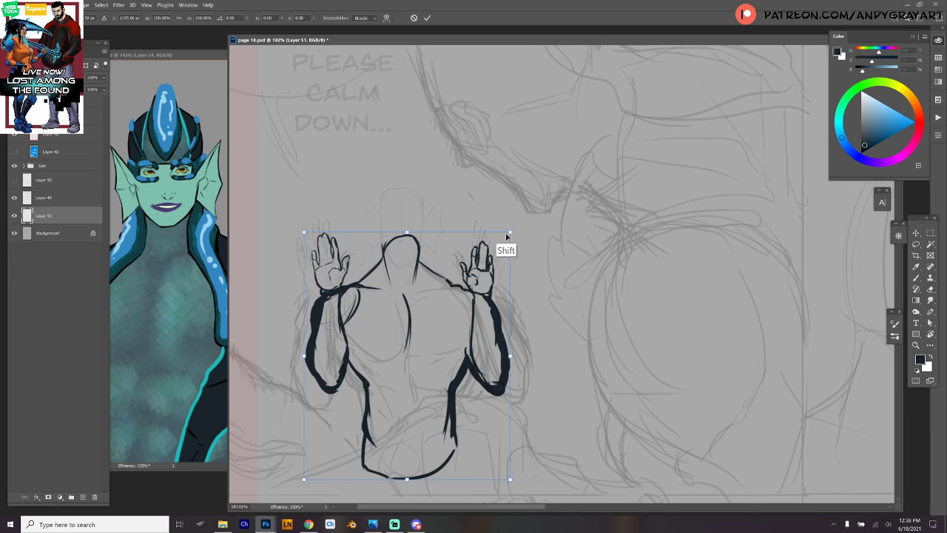
pyautogui.moveTo(513, 232); pyautogui.dragTo(525, 224)
pyautogui.moveTo(511, 262); pyautogui.dragTo(516, 276)
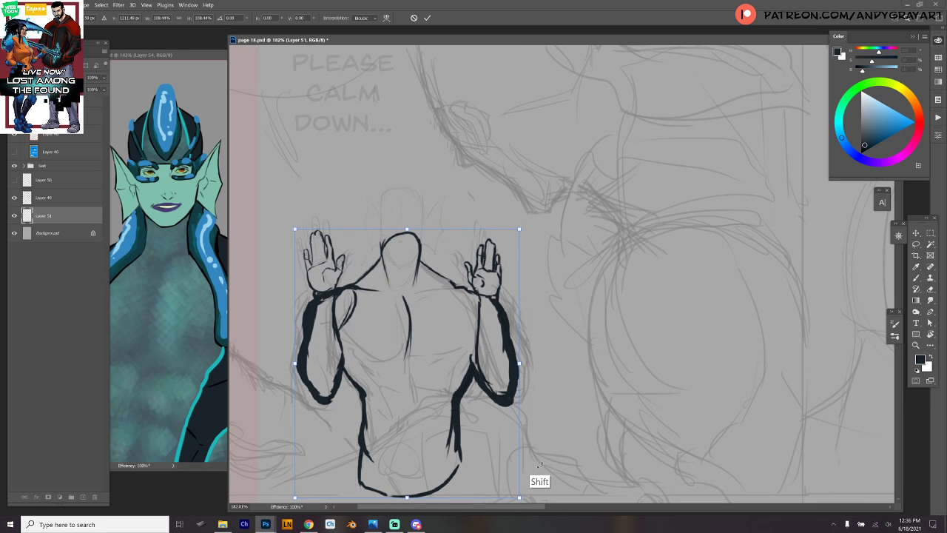
pyautogui.moveTo(586, 422); pyautogui.dragTo(587, 325)
pyautogui.moveTo(519, 403); pyautogui.dragTo(523, 405)
pyautogui.moveTo(516, 348); pyautogui.dragTo(516, 351)
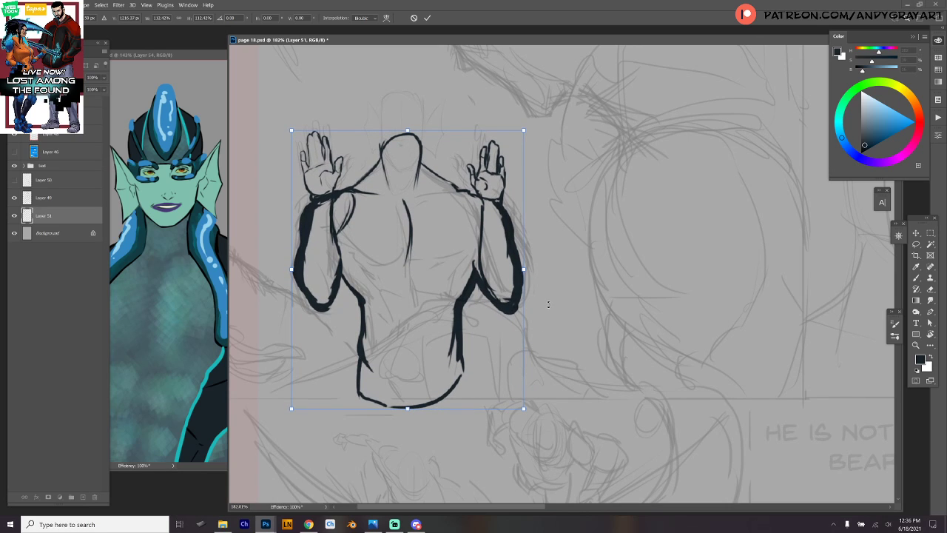
pyautogui.press('Return')
pyautogui.moveTo(385, 406); pyautogui.dragTo(410, 408)
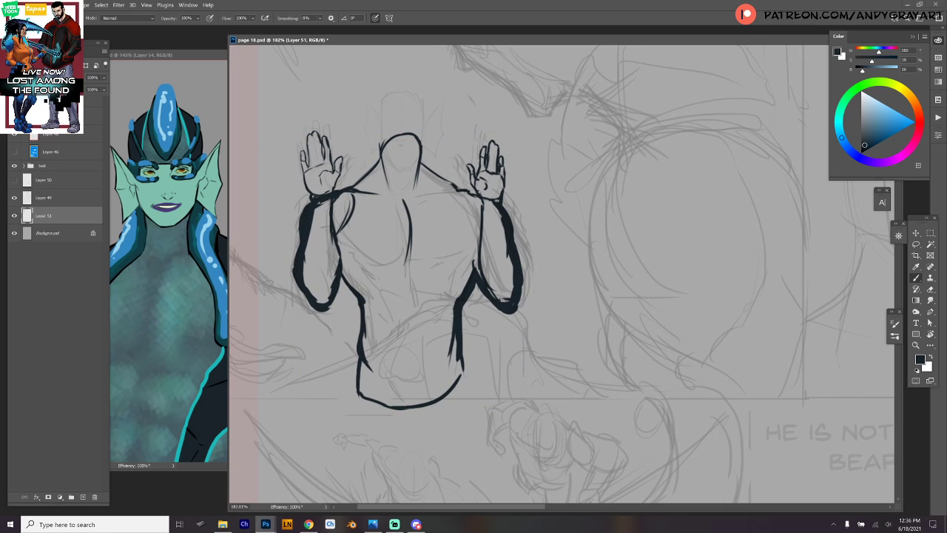
# Close the gap in the waist outline and fill the whole figure with the dark outline colour as a solid silhouette.
pyautogui.moveTo(459, 367); pyautogui.dragTo(463, 386)
pyautogui.press('w')
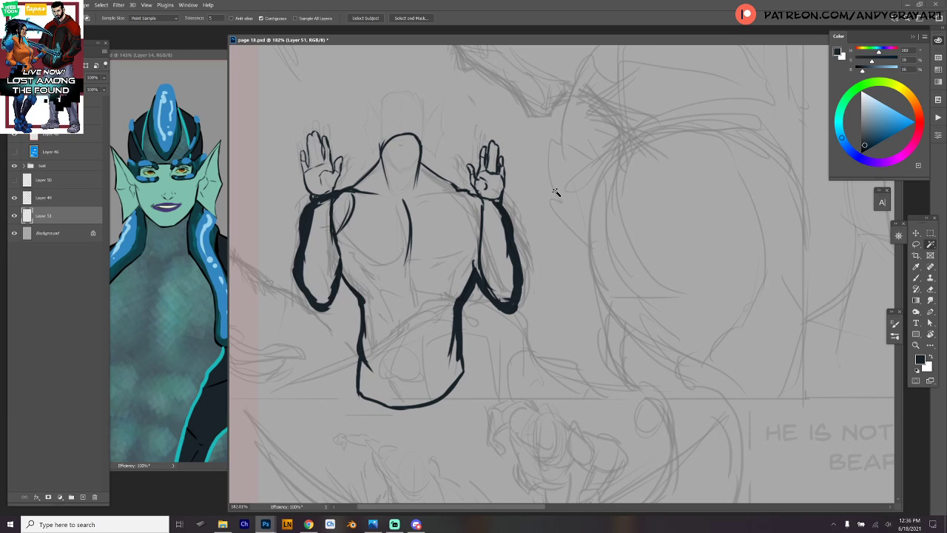
pyautogui.click(558, 191)
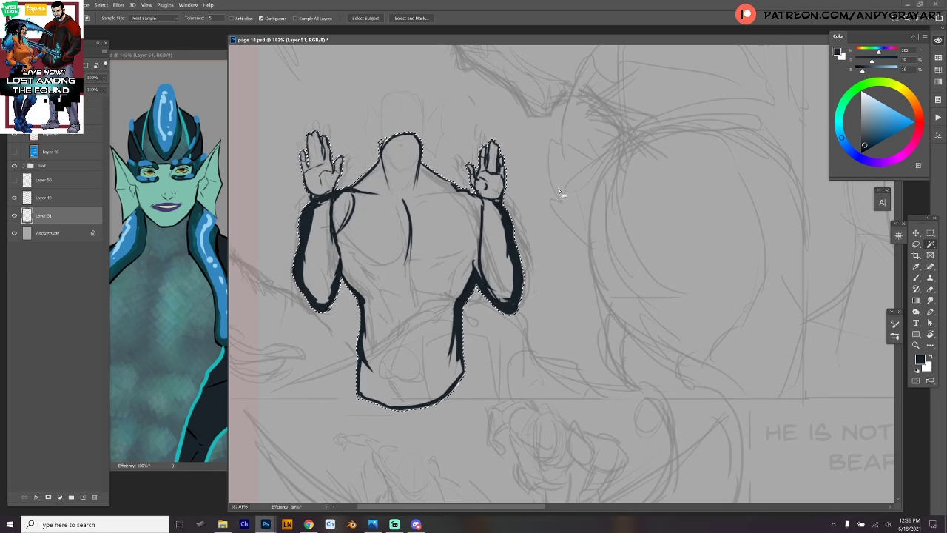
pyautogui.hotkey('ctrl', 'shift', 'i')
pyautogui.hotkey('alt', 'BackSpace')
pyautogui.hotkey('ctrl', 'd')
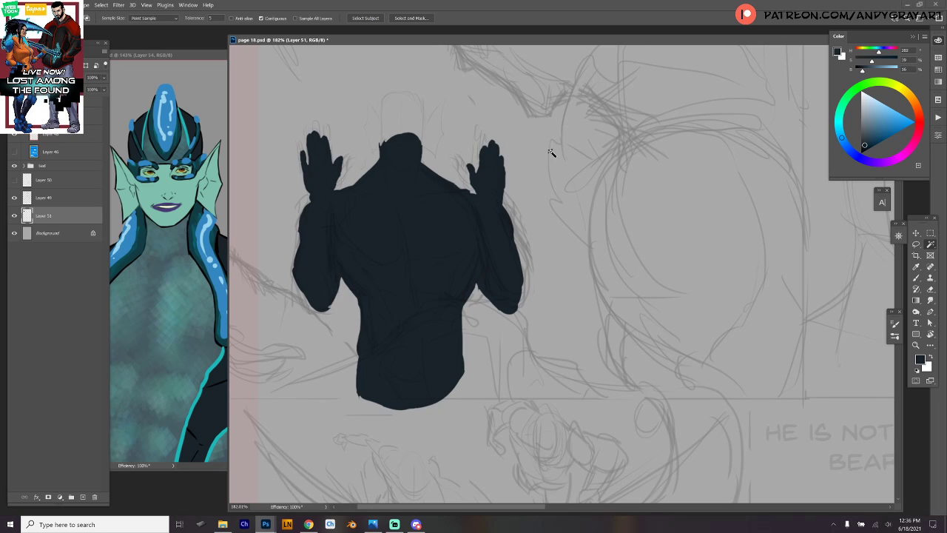
# Touch up the silhouette's forearm edges, rounding out the elbow of the arm on the figure's right-hand side.
pyautogui.press('b')
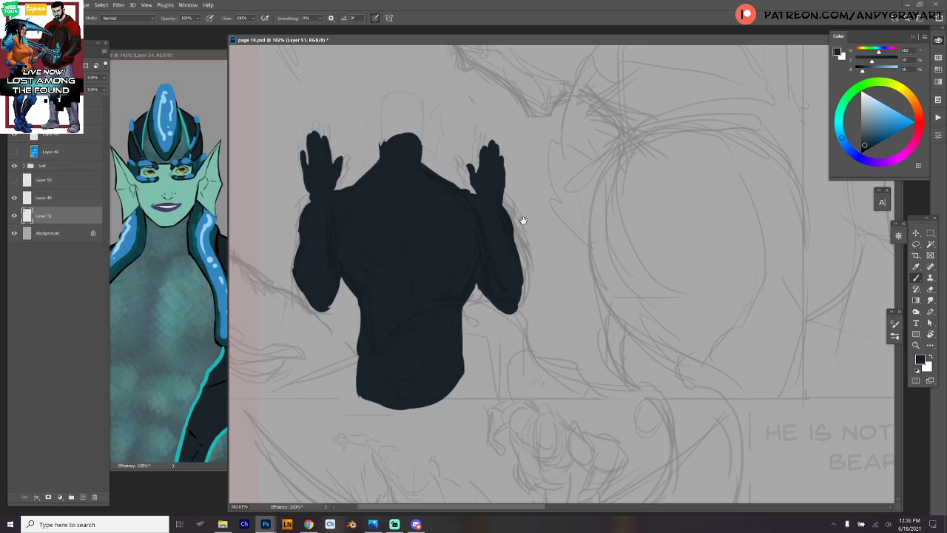
pyautogui.press(']')
pyautogui.press(']')
pyautogui.press('e')
pyautogui.rightClick(318, 222)
pyautogui.click(304, 215)
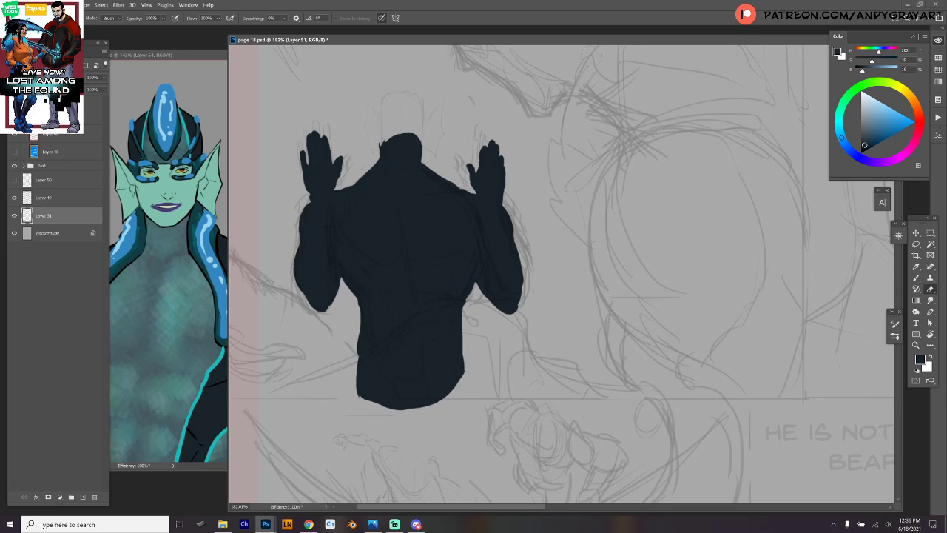
pyautogui.press('b')
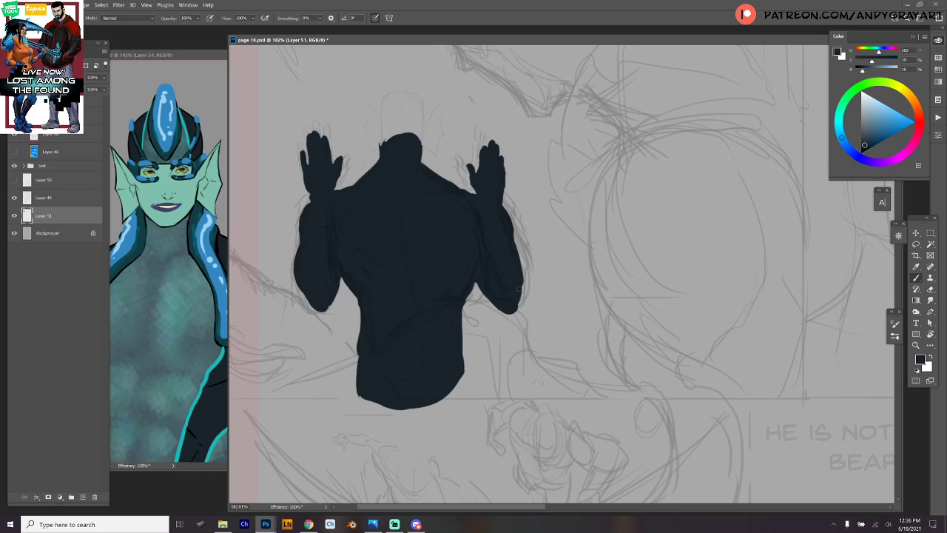
pyautogui.moveTo(523, 268)
pyautogui.mouseDown()
pyautogui.moveTo(521, 306)
pyautogui.moveTo(521, 289)
pyautogui.moveTo(503, 313)
pyautogui.mouseUp()
# With Layer 51's transparent pixels locked, lighten the figure's dark blue to 24% brightness and paint the head and neck with a 55 px brush.
pyautogui.keyDown('alt'); pyautogui.click(189, 207); pyautogui.keyUp('alt')
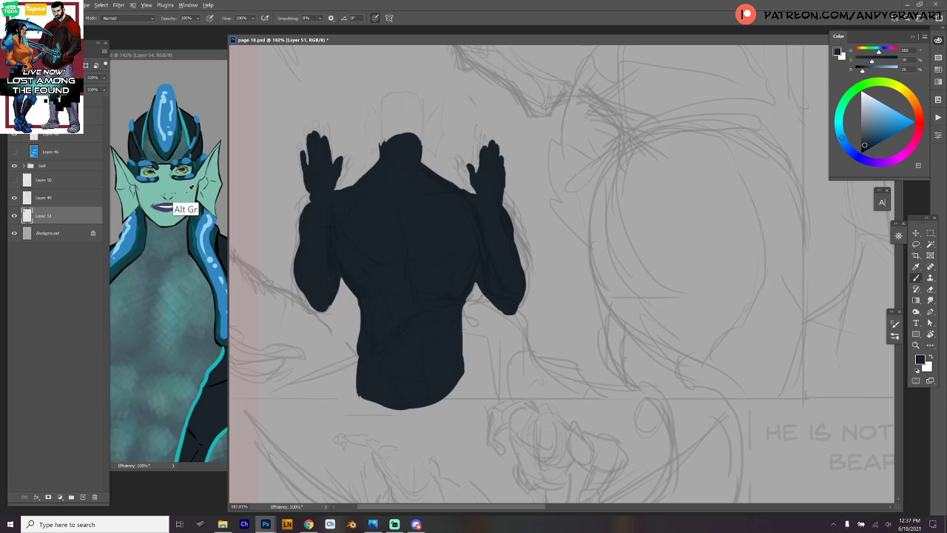
pyautogui.keyDown('alt'); pyautogui.click(380, 212); pyautogui.keyUp('alt')
pyautogui.click(867, 139)
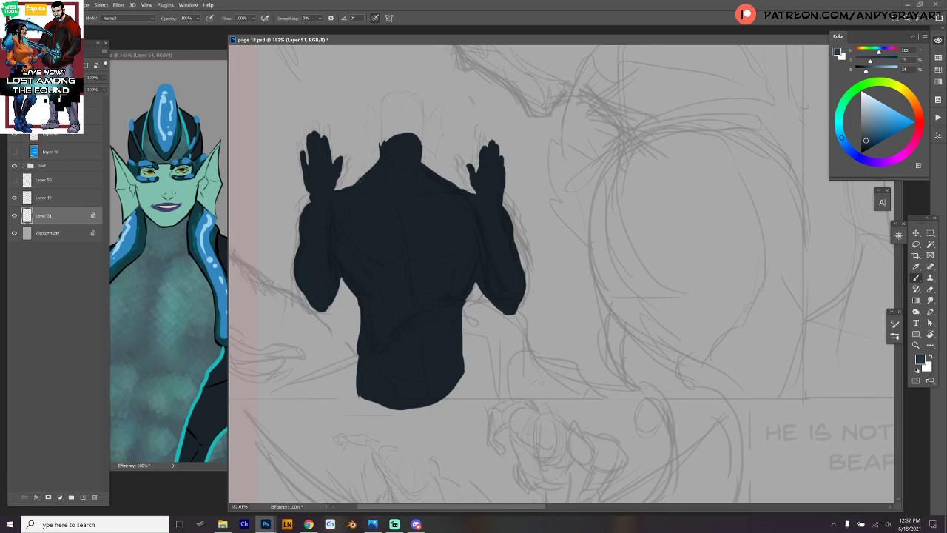
pyautogui.rightClick(418, 126)
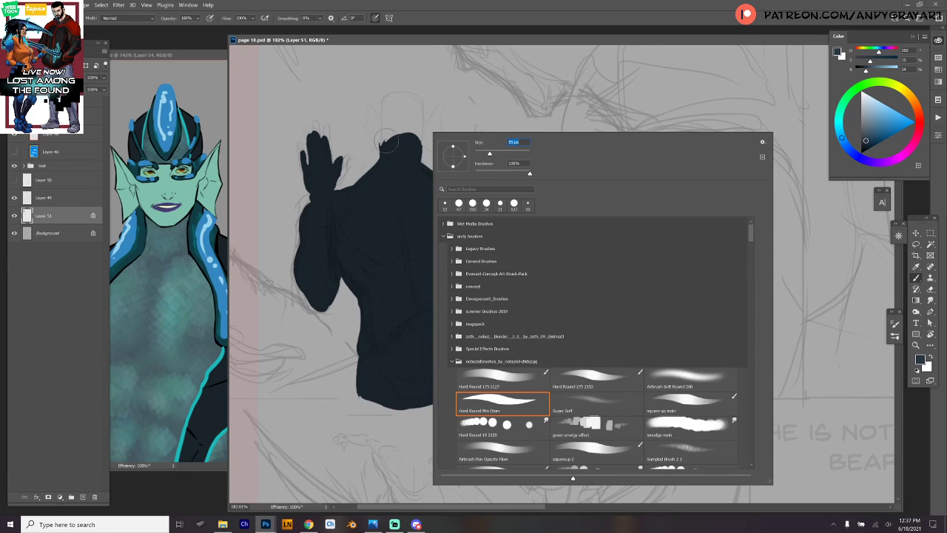
pyautogui.click(391, 172)
pyautogui.moveTo(392, 171)
pyautogui.mouseDown()
pyautogui.moveTo(406, 144)
pyautogui.moveTo(416, 152)
pyautogui.moveTo(376, 154)
pyautogui.moveTo(380, 168)
pyautogui.mouseUp()
# Paint a lighter line with an 18 px brush from the left side of the neck down the chest to the waist.
pyautogui.scroll(5, 446, 186)
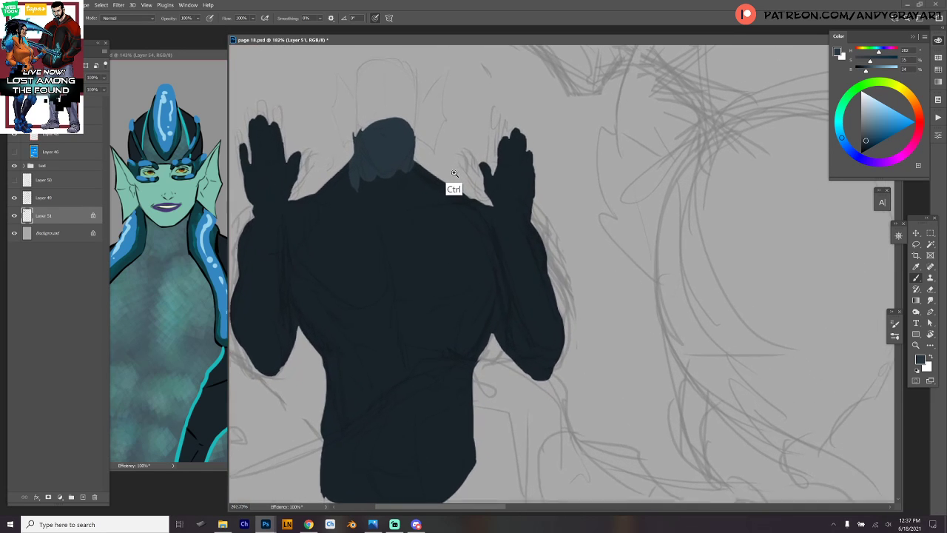
pyautogui.rightClick(465, 186)
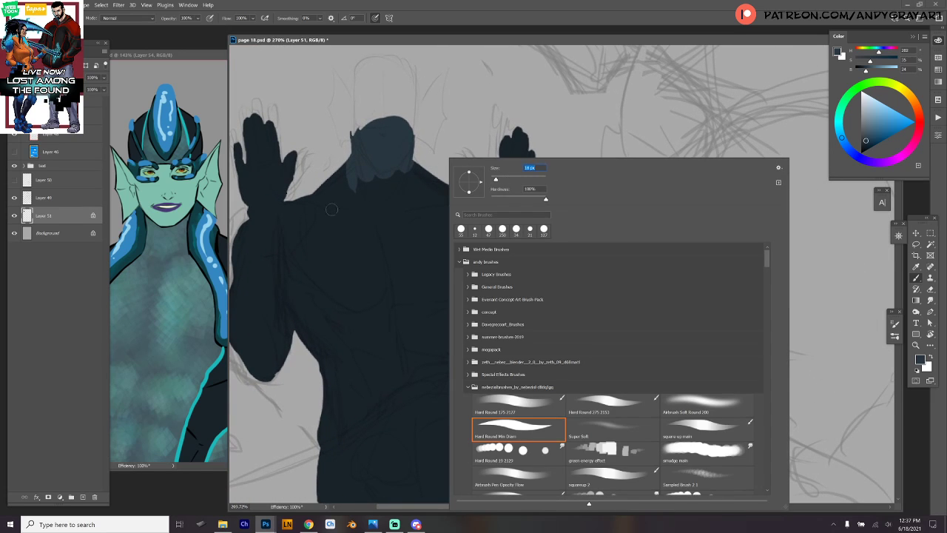
pyautogui.press('Escape')
pyautogui.moveTo(330, 210)
pyautogui.mouseDown()
pyautogui.moveTo(333, 296)
pyautogui.moveTo(328, 286)
pyautogui.moveTo(353, 348)
pyautogui.moveTo(359, 337)
pyautogui.moveTo(359, 361)
pyautogui.mouseUp()
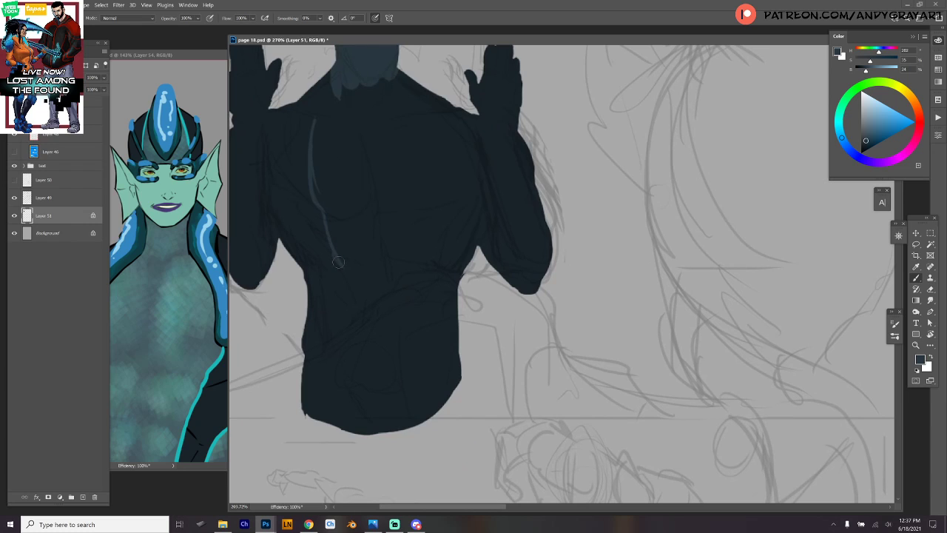
pyautogui.moveTo(338, 262)
pyautogui.mouseDown()
pyautogui.moveTo(352, 318)
pyautogui.moveTo(339, 261)
pyautogui.moveTo(349, 308)
pyautogui.moveTo(348, 416)
pyautogui.mouseUp()
pyautogui.hotkey('ctrl', 'z')
pyautogui.moveTo(328, 79); pyautogui.dragTo(307, 162)
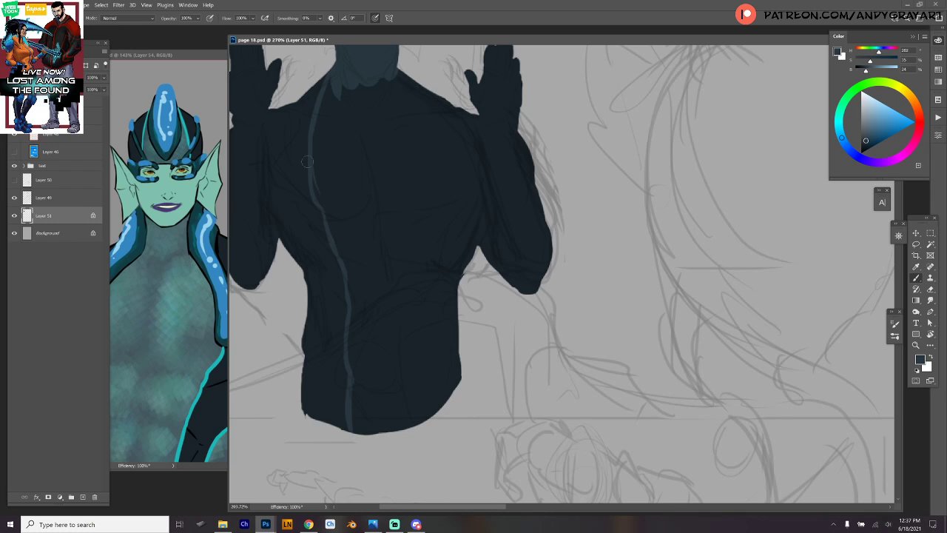
# Paint the matching line down the right side of the chest, plus a lighter line along each flank from armpit to waist.
pyautogui.moveTo(399, 71); pyautogui.dragTo(418, 117)
pyautogui.hotkey('ctrl', 'z')
pyautogui.moveTo(400, 72); pyautogui.dragTo(419, 106)
pyautogui.moveTo(419, 116)
pyautogui.mouseDown()
pyautogui.moveTo(440, 171)
pyautogui.moveTo(425, 204)
pyautogui.moveTo(418, 423)
pyautogui.mouseUp()
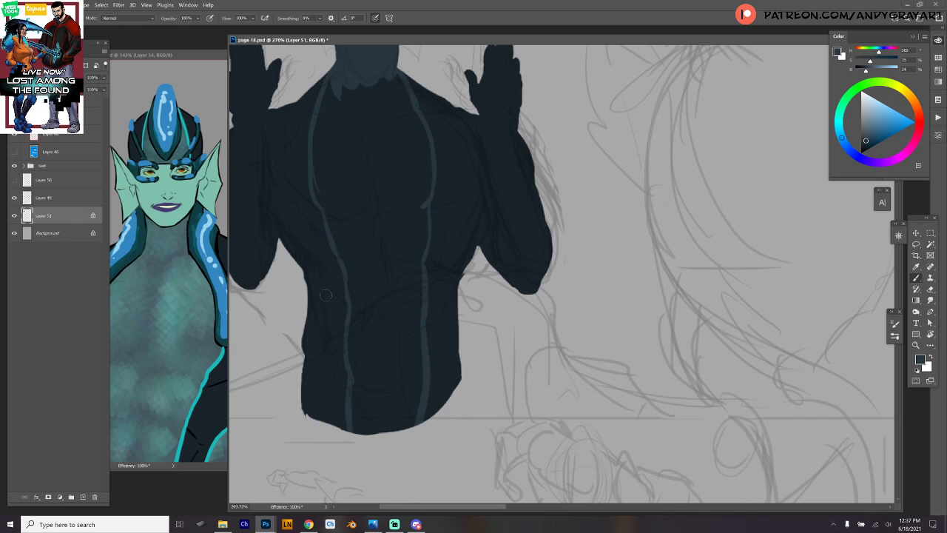
pyautogui.moveTo(283, 238)
pyautogui.mouseDown()
pyautogui.moveTo(320, 281)
pyautogui.moveTo(317, 274)
pyautogui.moveTo(319, 418)
pyautogui.mouseUp()
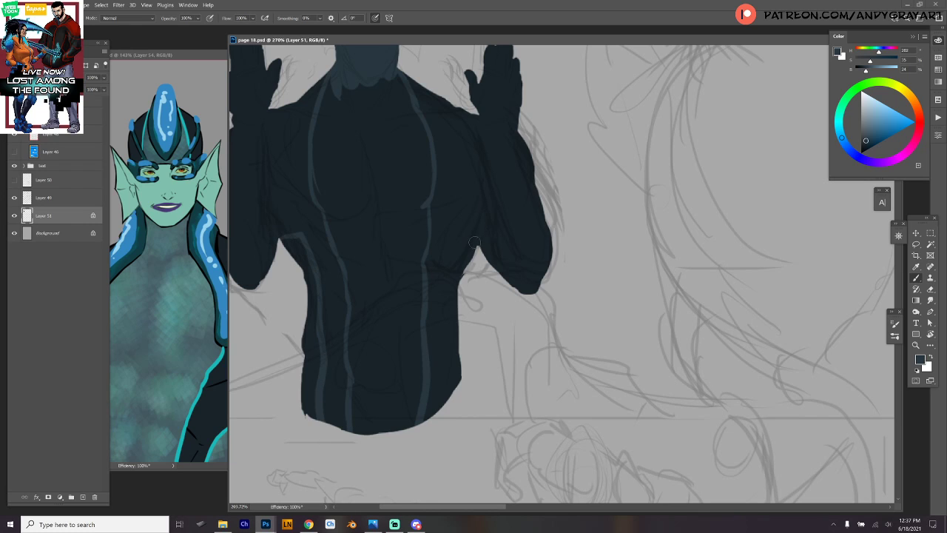
pyautogui.moveTo(478, 227)
pyautogui.mouseDown()
pyautogui.moveTo(462, 251)
pyautogui.moveTo(464, 241)
pyautogui.moveTo(450, 322)
pyautogui.moveTo(450, 293)
pyautogui.moveTo(446, 386)
pyautogui.mouseUp()
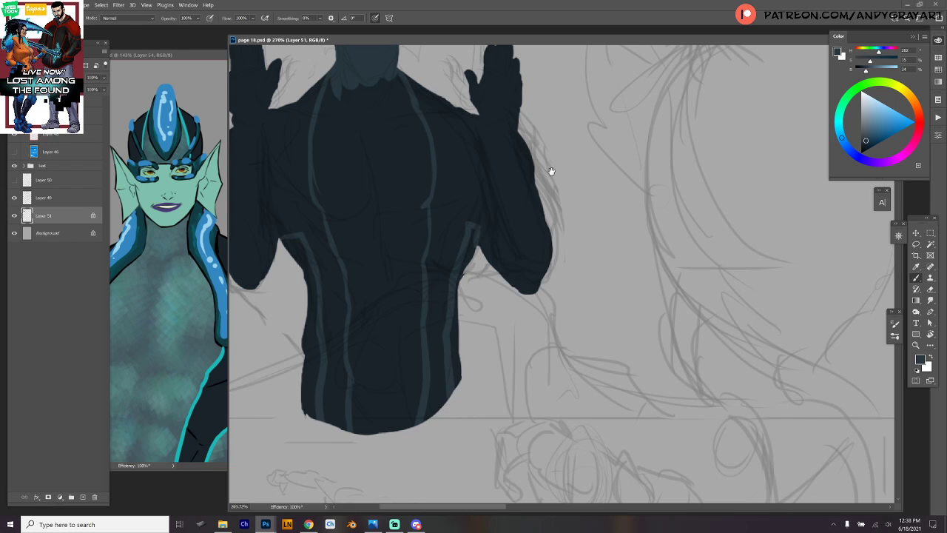
# Paint lighter patches on both shoulders and upper arms behind the raised forearms.
pyautogui.moveTo(551, 171); pyautogui.dragTo(649, 237)
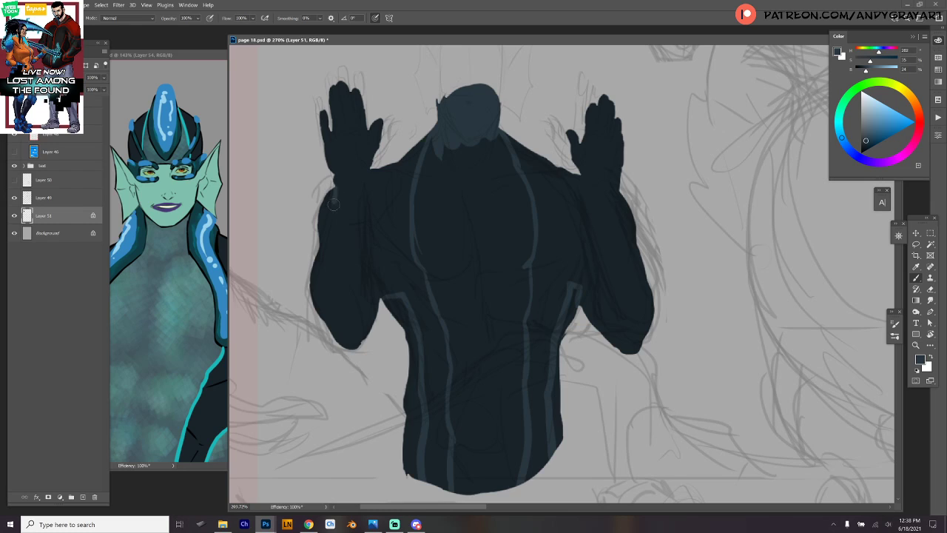
pyautogui.moveTo(334, 204)
pyautogui.mouseDown()
pyautogui.moveTo(327, 233)
pyautogui.moveTo(323, 191)
pyautogui.mouseUp()
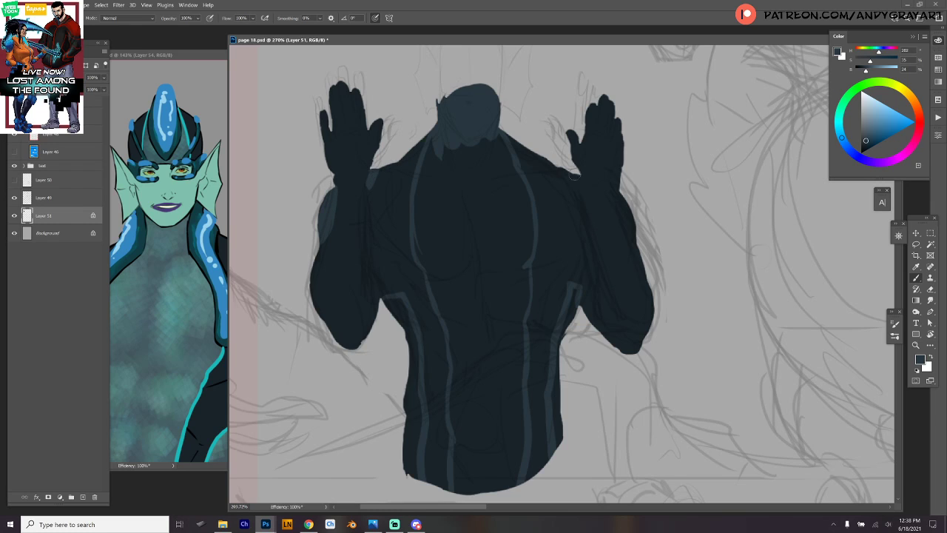
pyautogui.moveTo(555, 169); pyautogui.dragTo(578, 199)
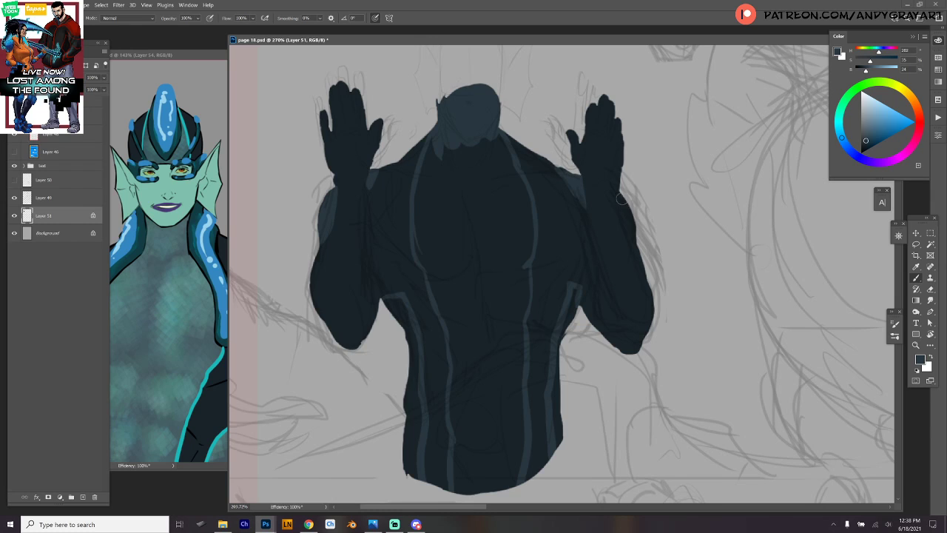
pyautogui.moveTo(620, 193); pyautogui.dragTo(632, 227)
pyautogui.moveTo(672, 185)
pyautogui.mouseDown()
pyautogui.moveTo(656, 158)
pyautogui.moveTo(653, 178)
pyautogui.mouseUp()
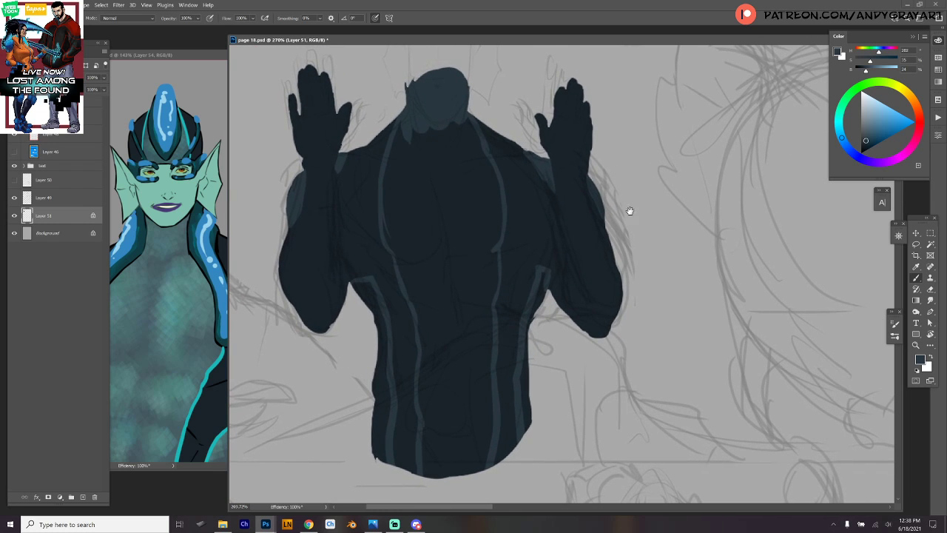
pyautogui.press('w')
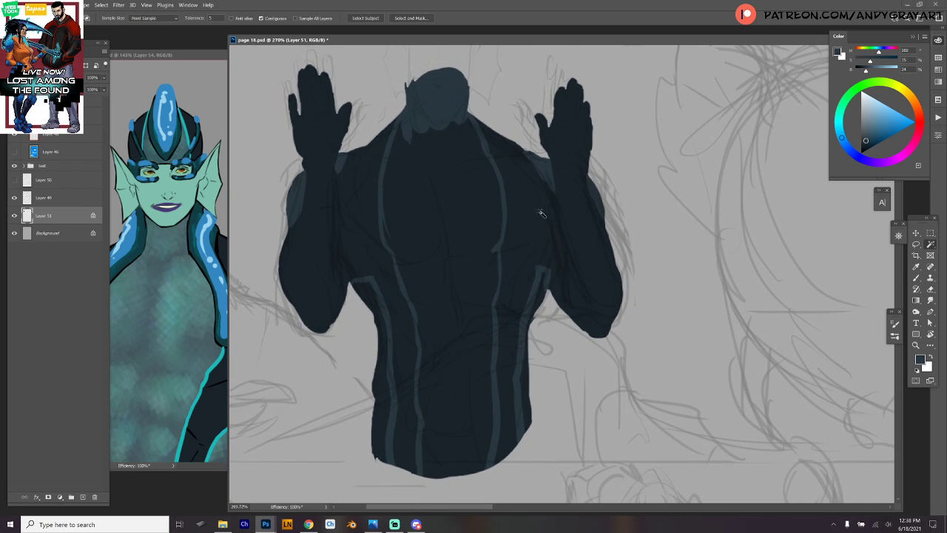
pyautogui.click(541, 295)
pyautogui.keyDown('shift'); pyautogui.click(377, 403); pyautogui.keyUp('shift')
pyautogui.keyDown('shift'); pyautogui.click(453, 348); pyautogui.keyUp('shift')
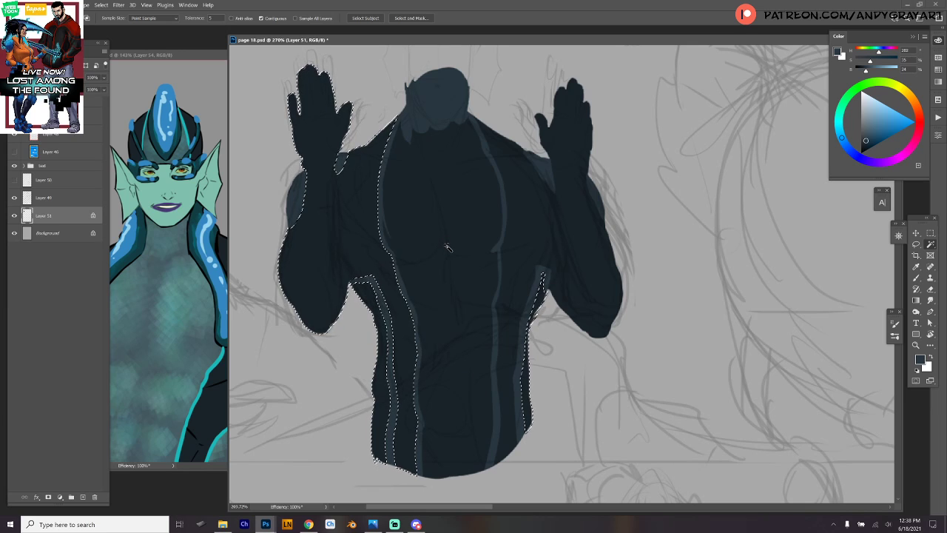
pyautogui.hotkey('ctrl', 'd')
# Seal the gaps in the flank lines and fill the central torso panel and both side panels with the lighter blue.
pyautogui.press('b')
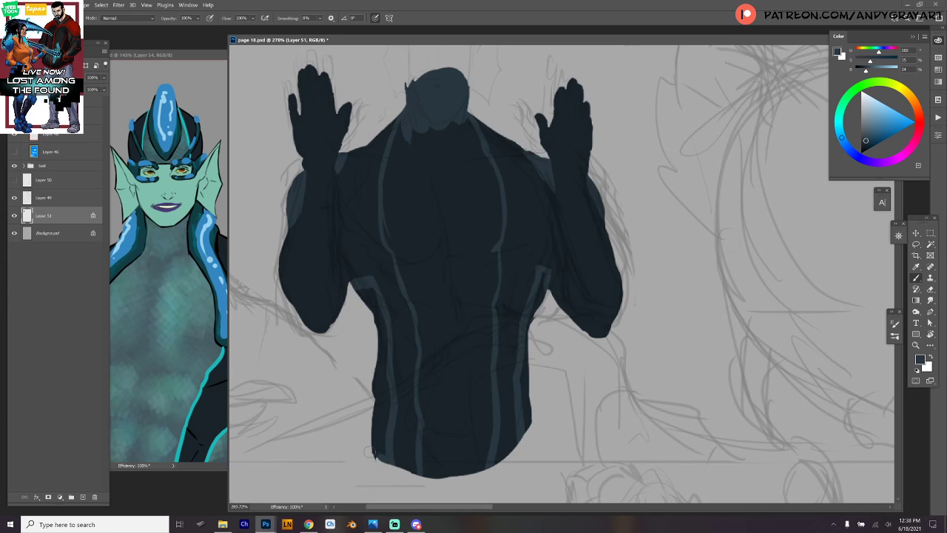
pyautogui.press('w')
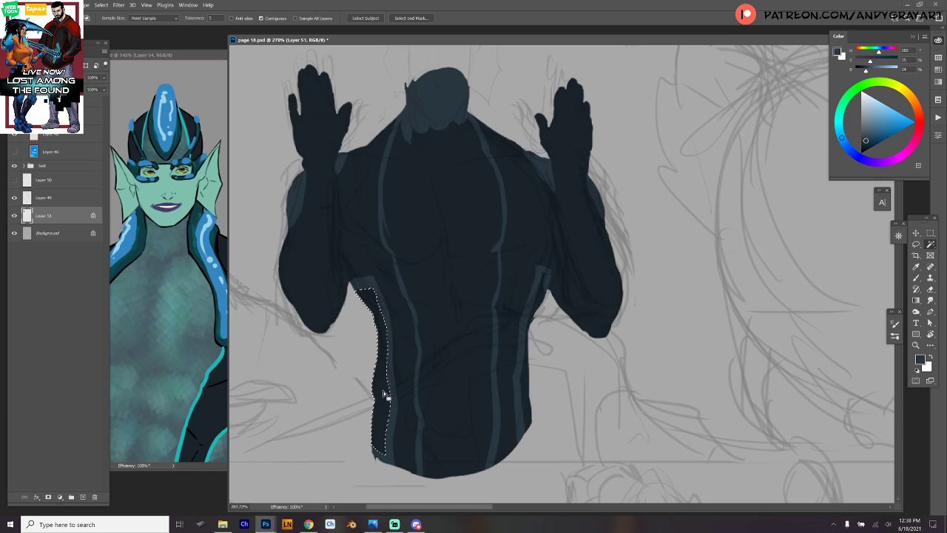
pyautogui.click(384, 390)
pyautogui.keyDown('shift'); pyautogui.click(446, 193); pyautogui.keyUp('shift')
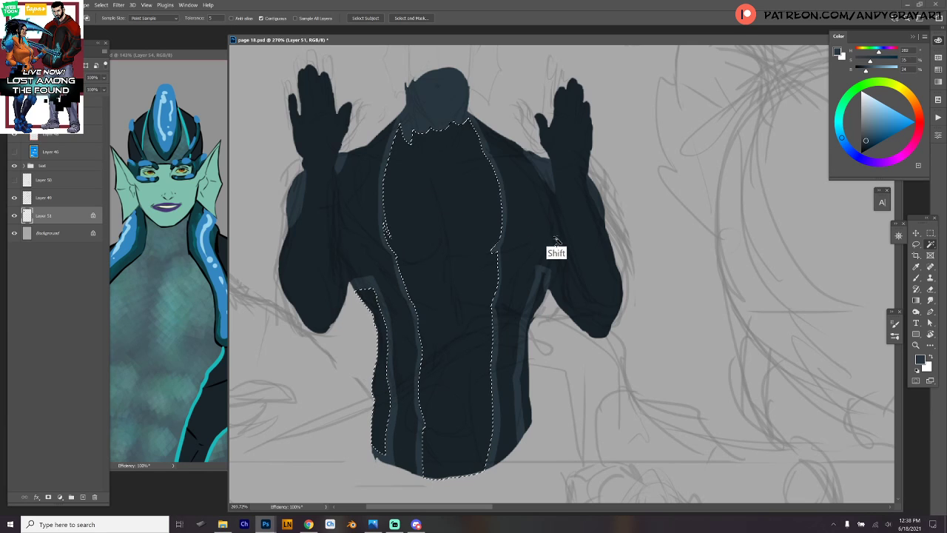
pyautogui.keyDown('shift'); pyautogui.click(538, 305); pyautogui.keyUp('shift')
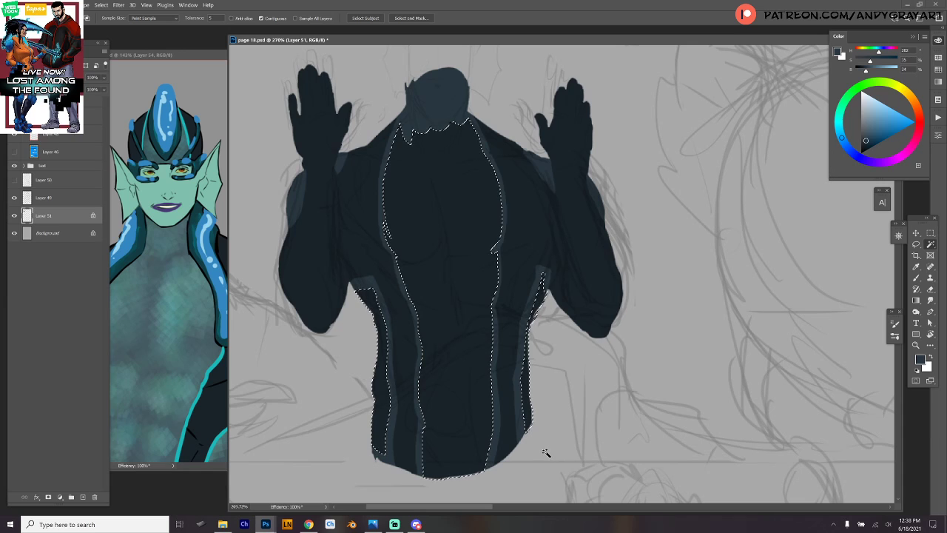
pyautogui.hotkey('shift', 'BackSpace')
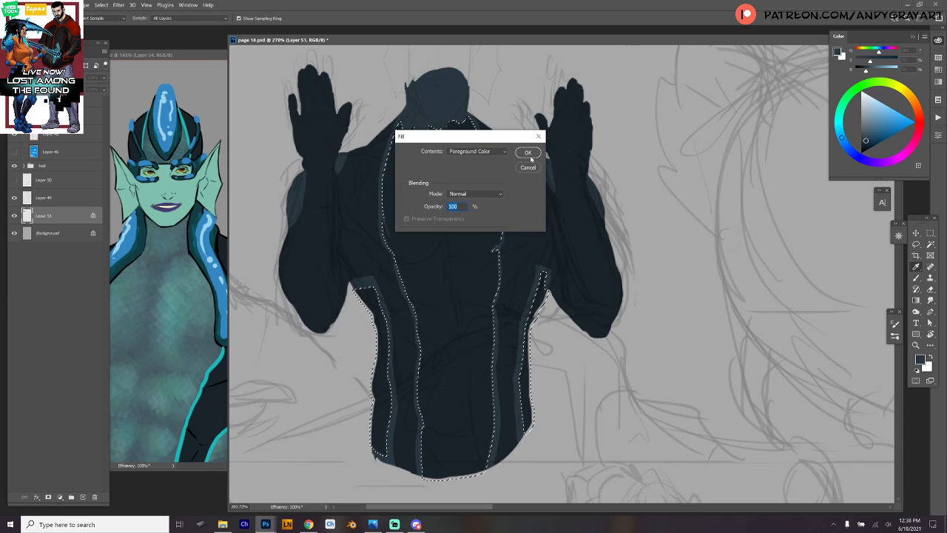
pyautogui.click(530, 154)
pyautogui.hotkey('ctrl', 'd')
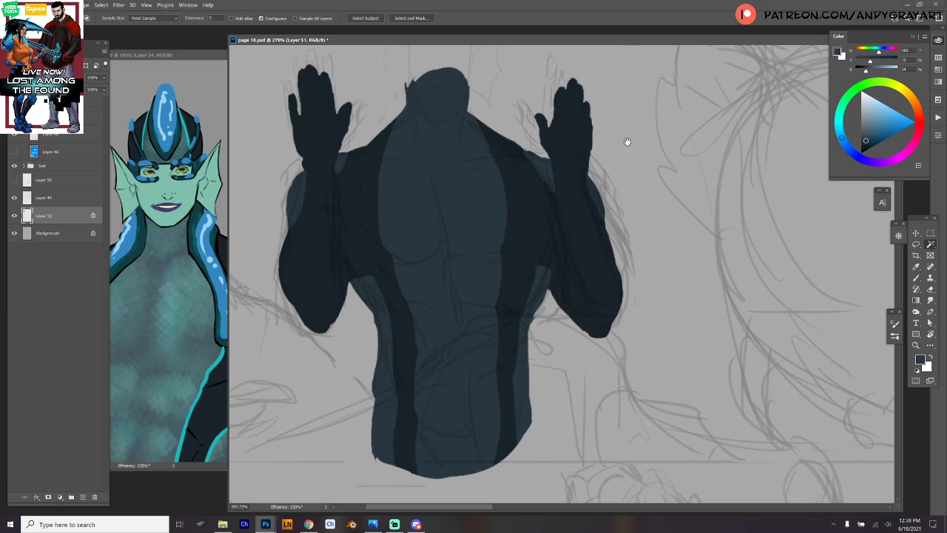
# Select all the lighter blue areas of the figure at once with Contiguous turned off.
pyautogui.click(481, 200)
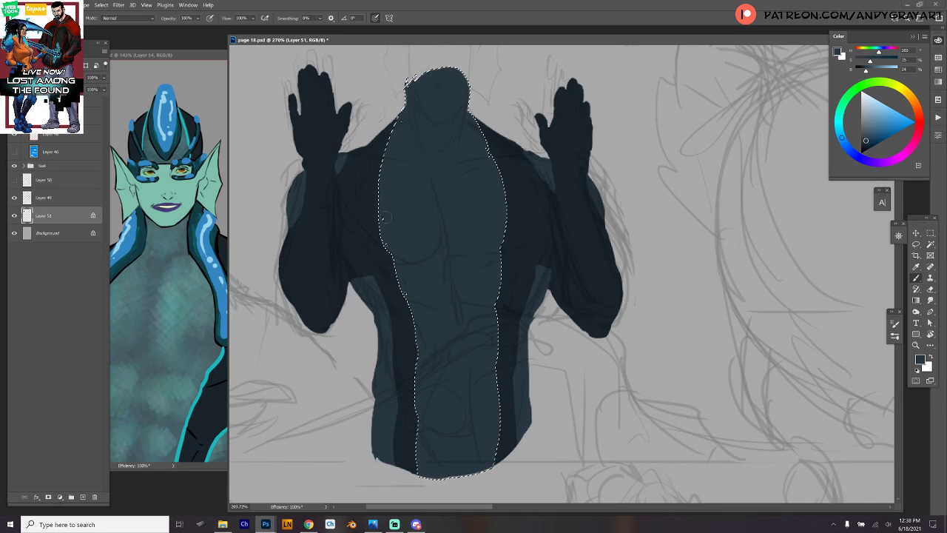
pyautogui.press('b')
pyautogui.hotkey('ctrl', 'h')
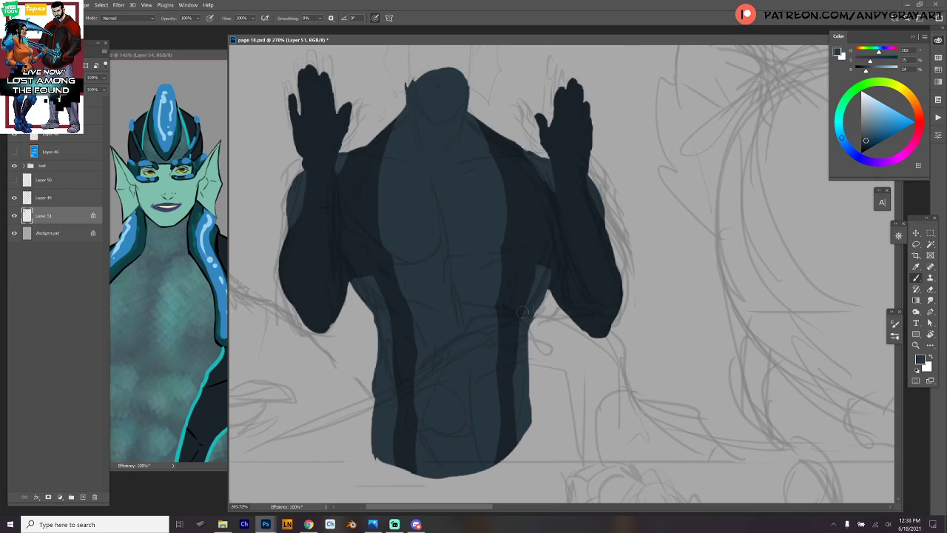
pyautogui.press('w')
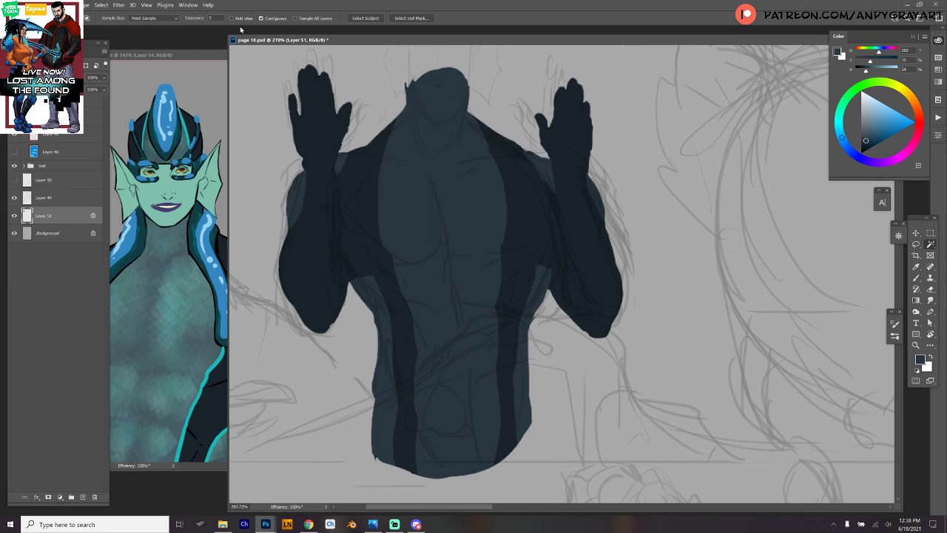
pyautogui.click(465, 196)
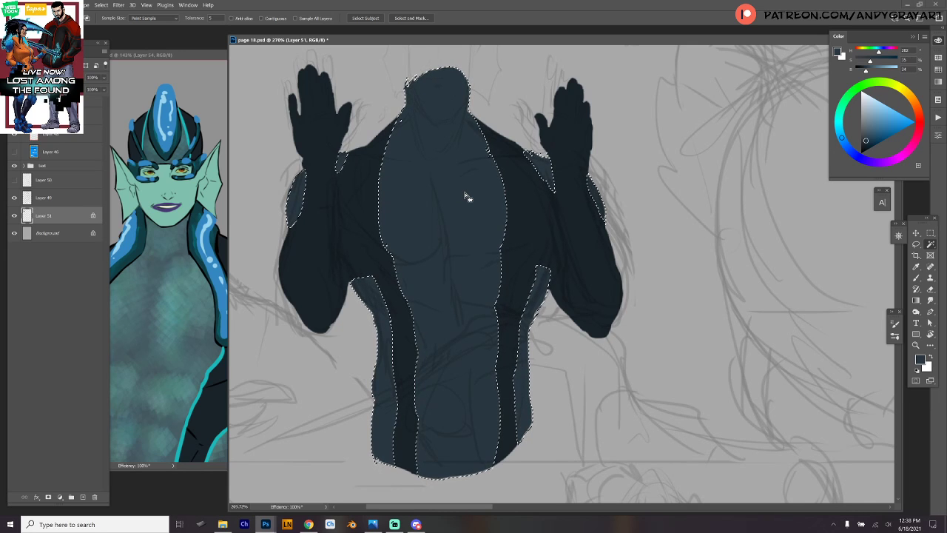
pyautogui.hotkey('ctrl', 'd')
# Choose the suit scales brush preset for painting texture on the suit.
pyautogui.press('b')
pyautogui.rightClick(524, 169)
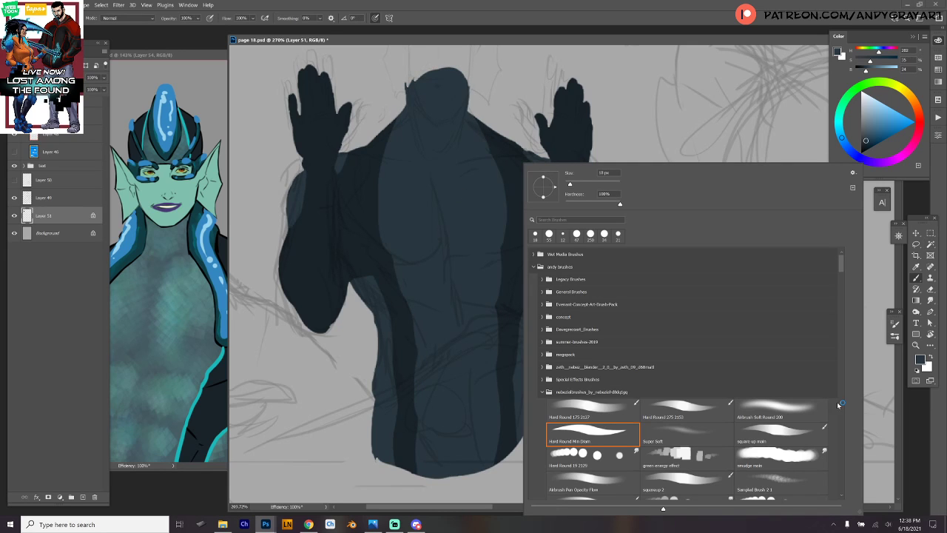
pyautogui.moveTo(840, 266)
pyautogui.mouseDown()
pyautogui.moveTo(843, 478)
pyautogui.moveTo(845, 435)
pyautogui.mouseUp()
pyautogui.click(761, 380)
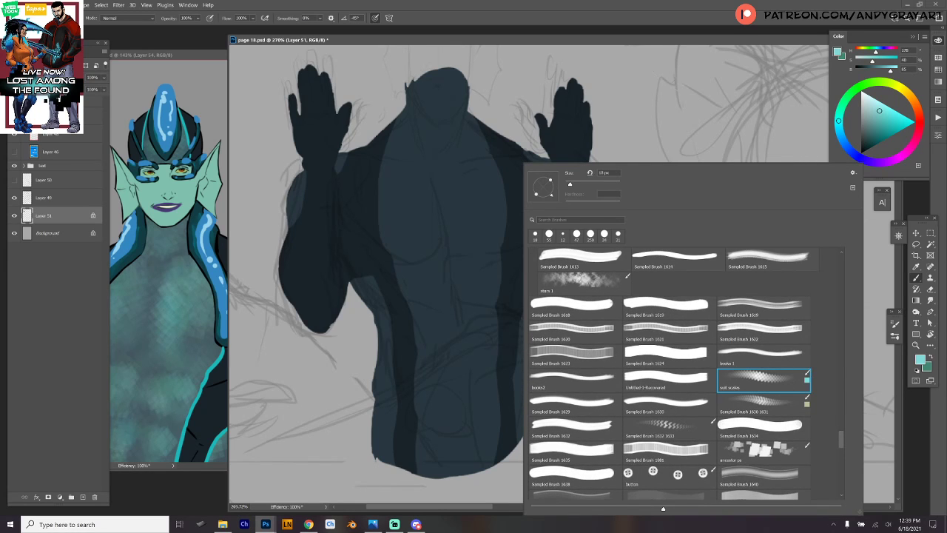
pyautogui.click(655, 39)
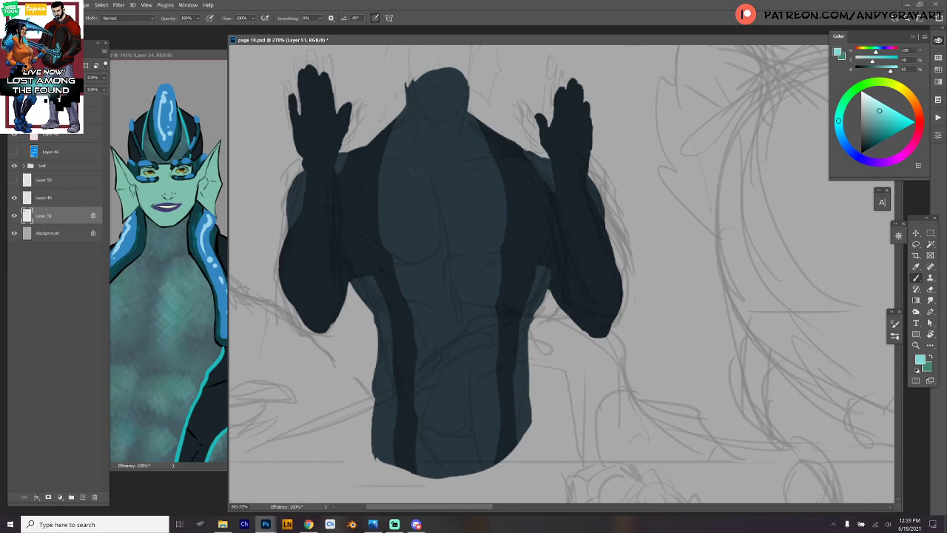
# Paint the scale texture over the chest, down the abdomen and along both side panels of the suit.
pyautogui.moveTo(400, 175)
pyautogui.mouseDown()
pyautogui.moveTo(396, 205)
pyautogui.moveTo(425, 211)
pyautogui.moveTo(431, 233)
pyautogui.moveTo(385, 207)
pyautogui.moveTo(396, 244)
pyautogui.moveTo(424, 201)
pyautogui.moveTo(442, 222)
pyautogui.moveTo(440, 172)
pyautogui.moveTo(459, 175)
pyautogui.moveTo(510, 230)
pyautogui.mouseUp()
pyautogui.moveTo(378, 174)
pyautogui.mouseDown()
pyautogui.moveTo(400, 208)
pyautogui.moveTo(414, 183)
pyautogui.moveTo(410, 172)
pyautogui.moveTo(381, 201)
pyautogui.moveTo(387, 231)
pyautogui.moveTo(475, 191)
pyautogui.moveTo(459, 211)
pyautogui.moveTo(470, 181)
pyautogui.moveTo(492, 176)
pyautogui.moveTo(477, 170)
pyautogui.moveTo(459, 213)
pyautogui.moveTo(470, 191)
pyautogui.moveTo(403, 244)
pyautogui.moveTo(406, 292)
pyautogui.moveTo(452, 268)
pyautogui.moveTo(403, 278)
pyautogui.moveTo(407, 292)
pyautogui.moveTo(443, 264)
pyautogui.moveTo(447, 240)
pyautogui.moveTo(456, 266)
pyautogui.moveTo(464, 258)
pyautogui.moveTo(491, 295)
pyautogui.moveTo(500, 280)
pyautogui.moveTo(451, 275)
pyautogui.moveTo(426, 348)
pyautogui.moveTo(415, 302)
pyautogui.moveTo(440, 326)
pyautogui.moveTo(490, 314)
pyautogui.moveTo(447, 319)
pyautogui.moveTo(426, 344)
pyautogui.moveTo(426, 384)
pyautogui.moveTo(462, 342)
pyautogui.moveTo(488, 385)
pyautogui.moveTo(480, 427)
pyautogui.moveTo(450, 431)
pyautogui.moveTo(426, 457)
pyautogui.mouseUp()
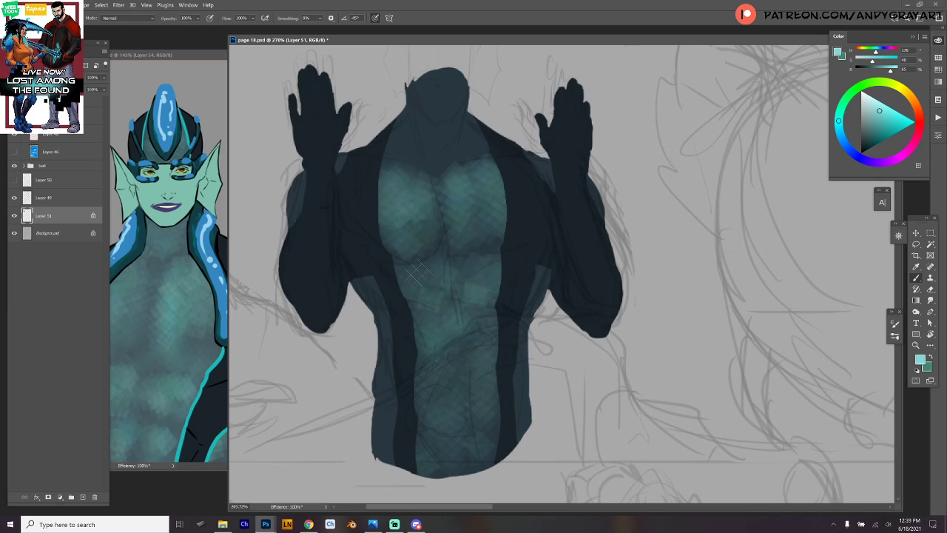
pyautogui.moveTo(419, 274)
pyautogui.mouseDown()
pyautogui.moveTo(428, 283)
pyautogui.moveTo(483, 278)
pyautogui.mouseUp()
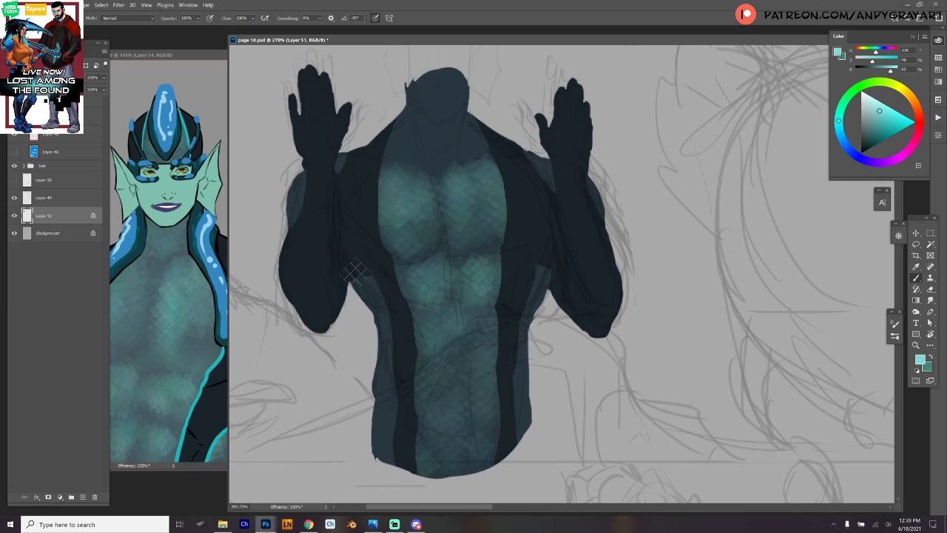
pyautogui.moveTo(353, 271)
pyautogui.mouseDown()
pyautogui.moveTo(382, 395)
pyautogui.moveTo(387, 389)
pyautogui.moveTo(386, 453)
pyautogui.moveTo(372, 350)
pyautogui.mouseUp()
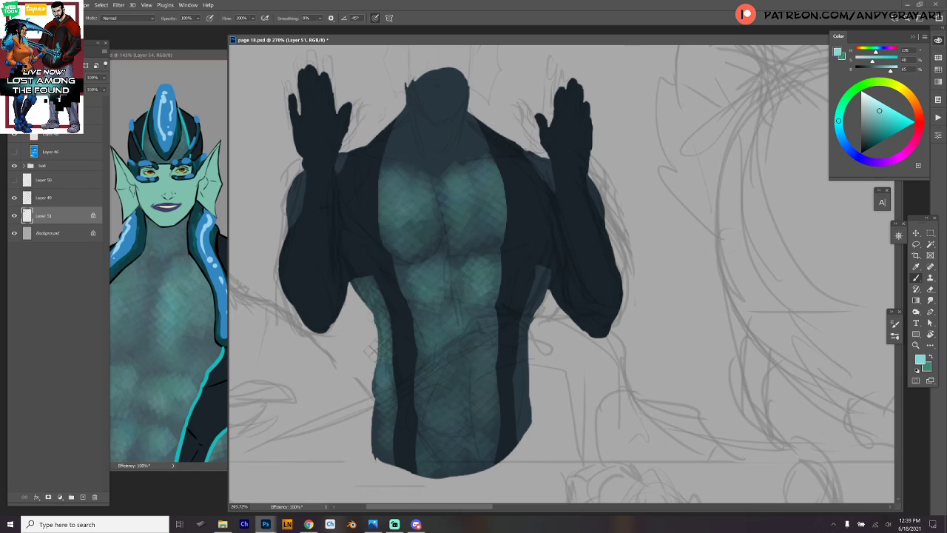
pyautogui.moveTo(529, 270)
pyautogui.mouseDown()
pyautogui.moveTo(526, 304)
pyautogui.moveTo(520, 401)
pyautogui.moveTo(536, 277)
pyautogui.moveTo(523, 384)
pyautogui.mouseUp()
# Extend the scale texture over the neck, collarbones and the lighter shoulder patches behind the forearms.
pyautogui.moveTo(419, 115)
pyautogui.mouseDown()
pyautogui.moveTo(433, 173)
pyautogui.moveTo(458, 90)
pyautogui.moveTo(434, 171)
pyautogui.moveTo(417, 87)
pyautogui.moveTo(449, 80)
pyautogui.moveTo(440, 167)
pyautogui.mouseUp()
pyautogui.moveTo(404, 123)
pyautogui.mouseDown()
pyautogui.moveTo(384, 151)
pyautogui.moveTo(431, 145)
pyautogui.moveTo(484, 115)
pyautogui.moveTo(467, 120)
pyautogui.moveTo(469, 134)
pyautogui.moveTo(488, 139)
pyautogui.moveTo(469, 152)
pyautogui.moveTo(455, 95)
pyautogui.moveTo(447, 157)
pyautogui.mouseUp()
pyautogui.moveTo(413, 105)
pyautogui.mouseDown()
pyautogui.moveTo(432, 167)
pyautogui.moveTo(507, 164)
pyautogui.mouseUp()
pyautogui.moveTo(331, 155)
pyautogui.mouseDown()
pyautogui.moveTo(332, 178)
pyautogui.moveTo(315, 196)
pyautogui.moveTo(295, 197)
pyautogui.moveTo(323, 155)
pyautogui.mouseUp()
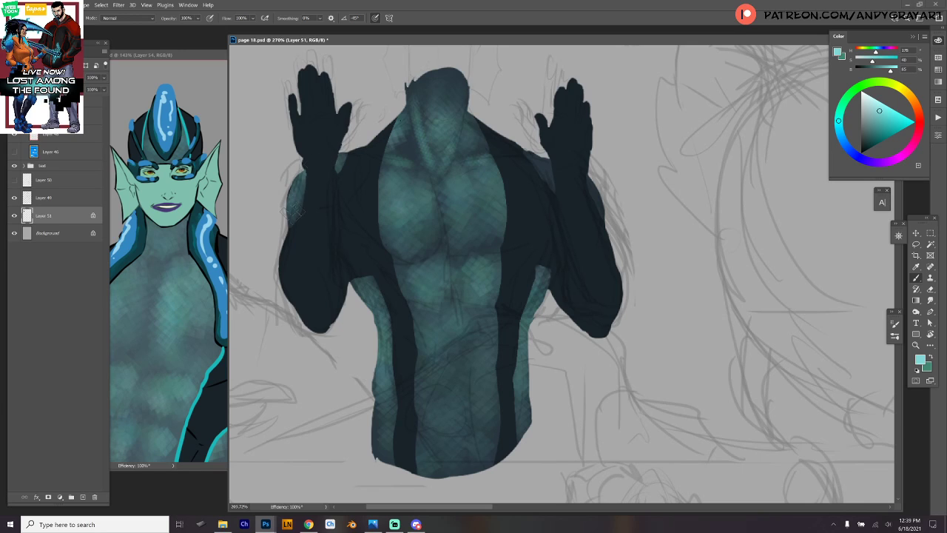
pyautogui.moveTo(544, 159); pyautogui.dragTo(587, 201)
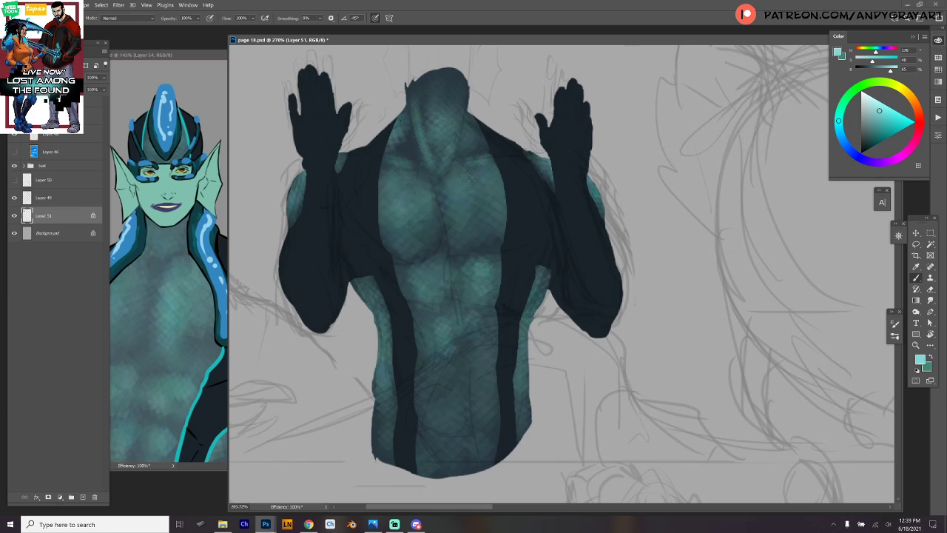
# Sample the light green skin colour from the reference figure's face and choose the Hard Round Min Diam brush preset.
pyautogui.moveTo(469, 174); pyautogui.dragTo(649, 277)
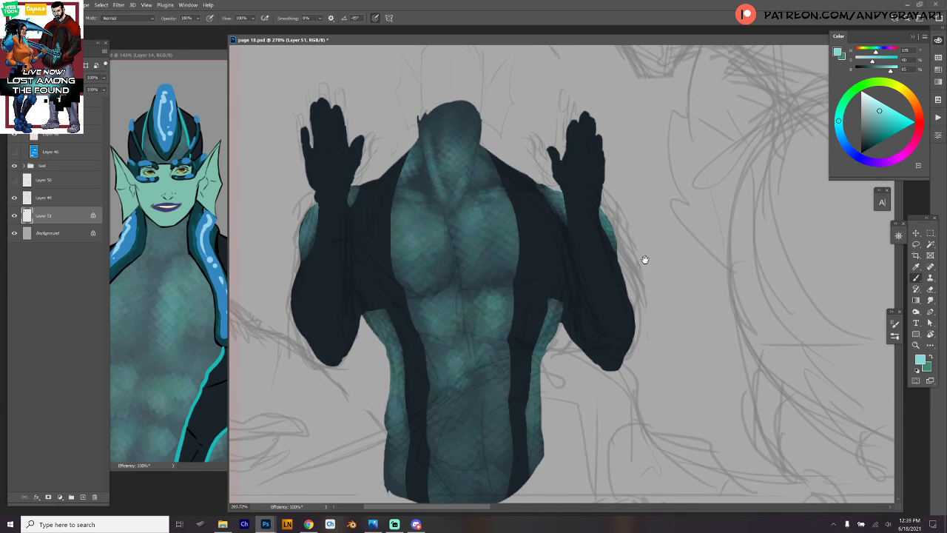
pyautogui.moveTo(653, 244); pyautogui.dragTo(654, 298)
pyautogui.moveTo(664, 255); pyautogui.dragTo(661, 273)
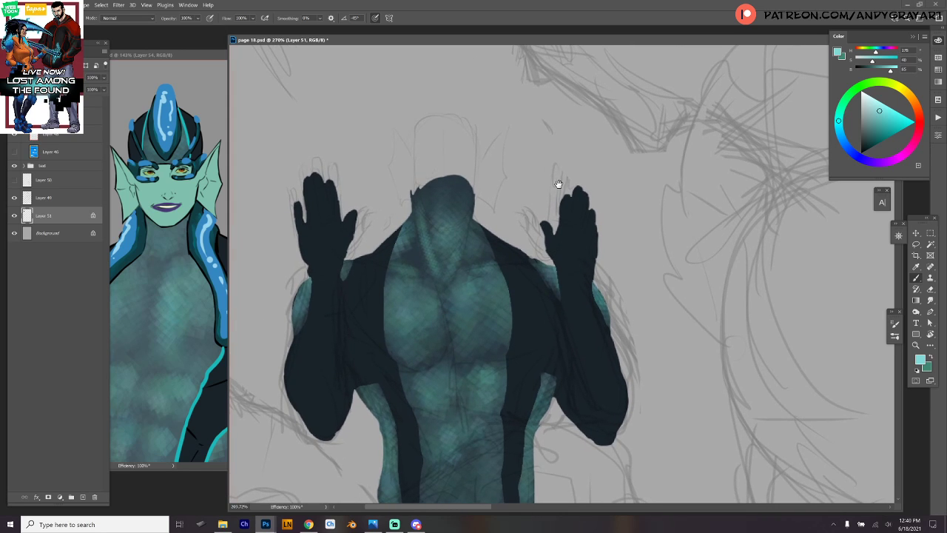
pyautogui.moveTo(537, 220); pyautogui.dragTo(558, 188)
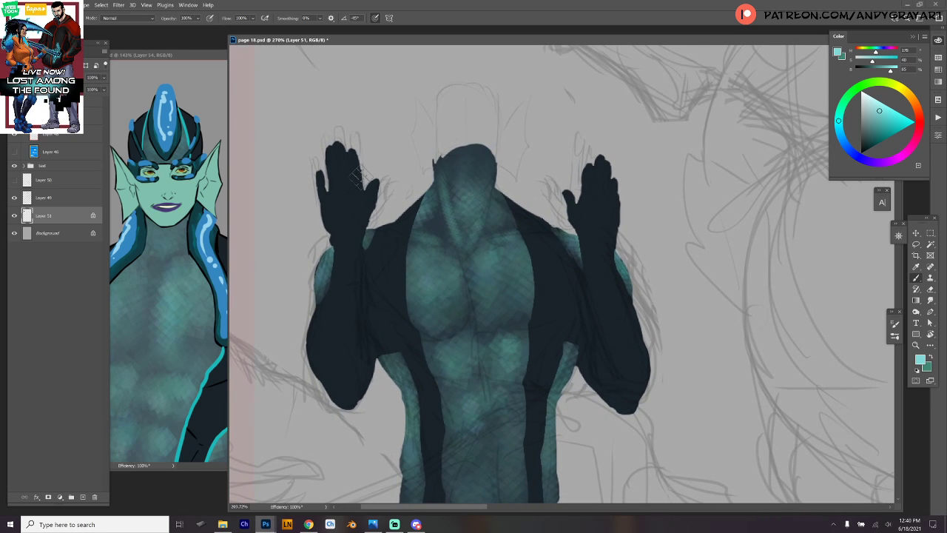
pyautogui.keyDown('alt'); pyautogui.click(185, 213); pyautogui.keyUp('alt')
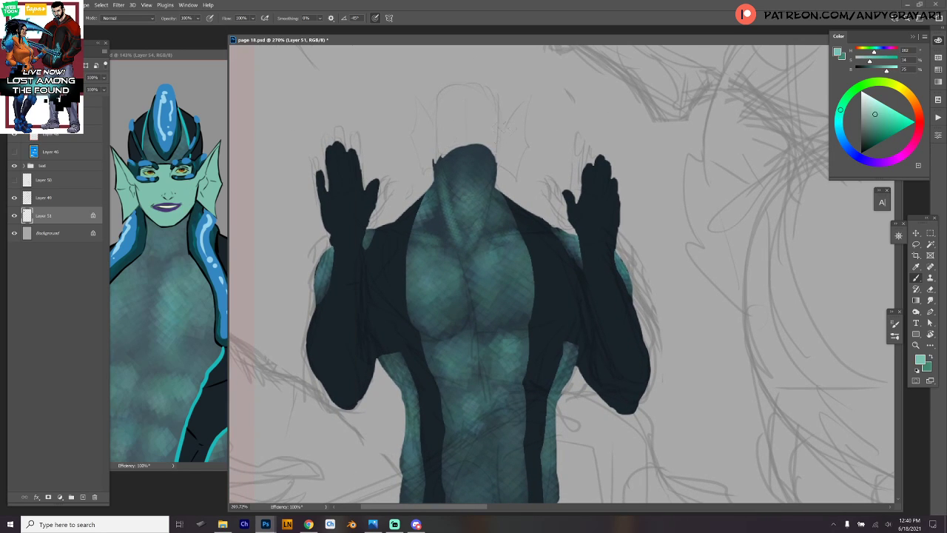
pyautogui.rightClick(518, 133)
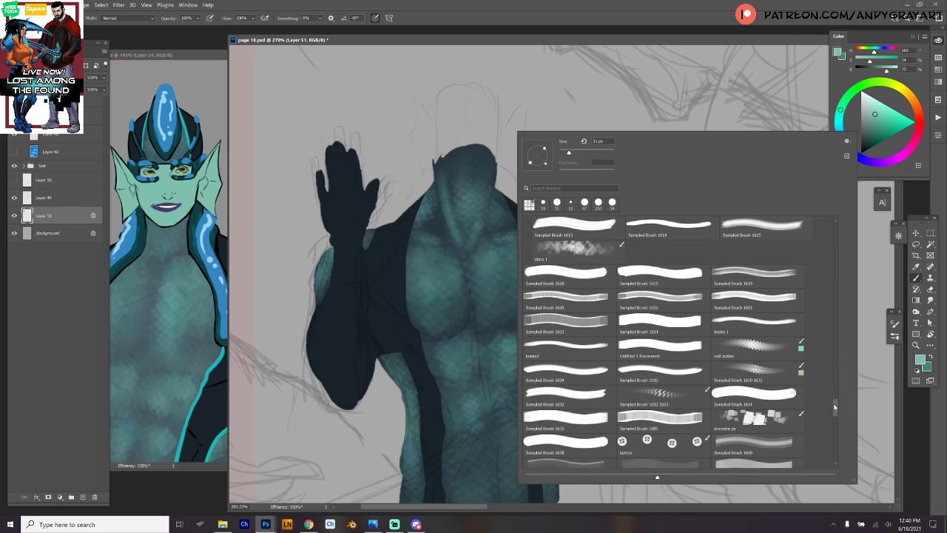
pyautogui.moveTo(834, 406); pyautogui.dragTo(837, 205)
pyautogui.click(610, 406)
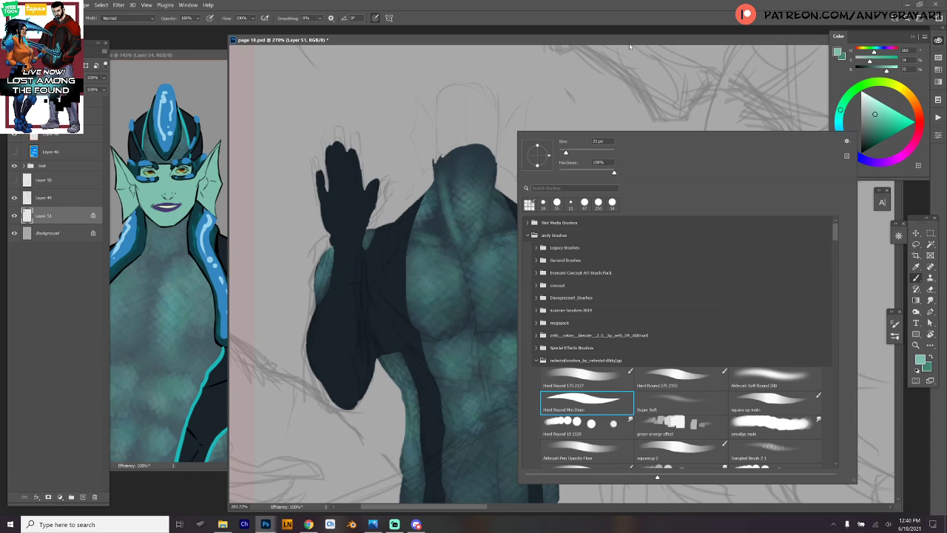
pyautogui.click(486, 186)
# Adjust the brush size and outline the jaw and both sides of the head in light green over the sketch.
pyautogui.scroll(5, 506, 176)
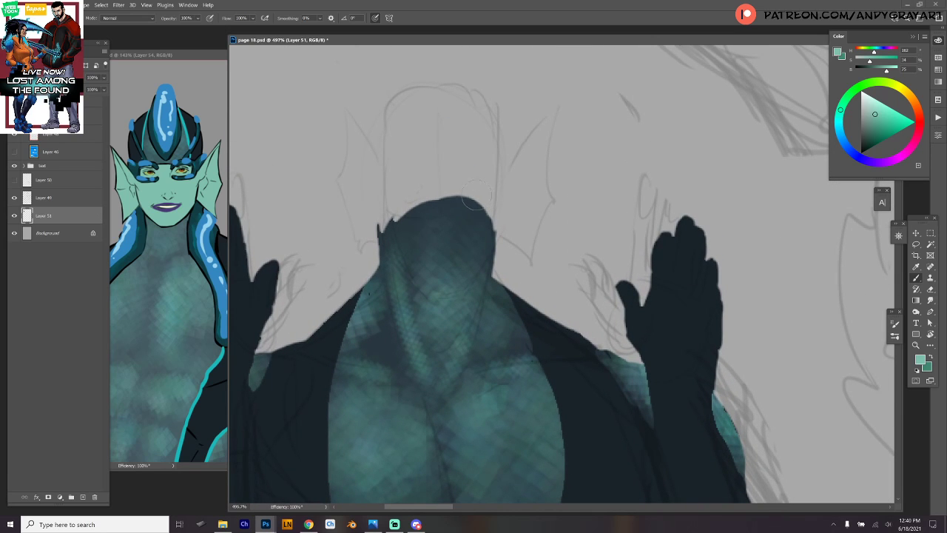
pyautogui.rightClick(496, 123)
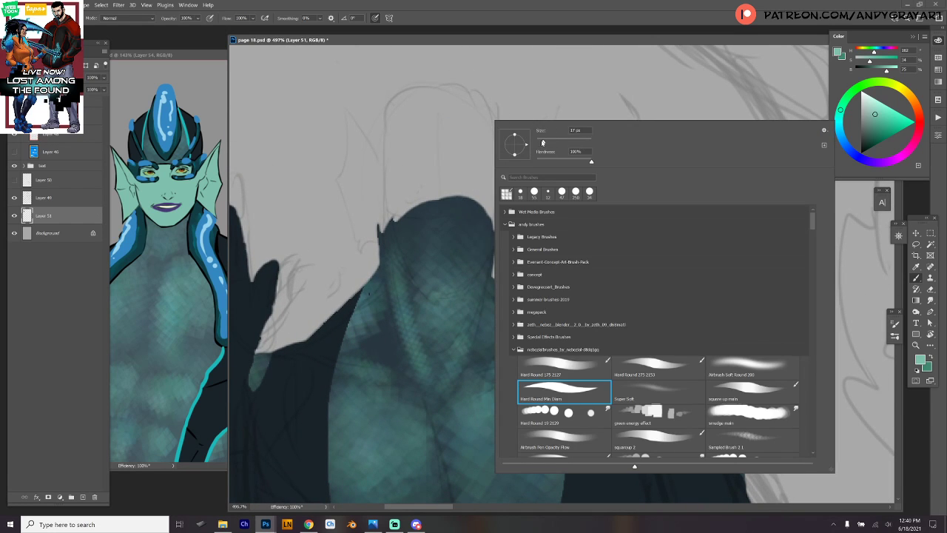
pyautogui.moveTo(543, 141); pyautogui.dragTo(545, 142)
pyautogui.press('Return')
pyautogui.moveTo(386, 126)
pyautogui.mouseDown()
pyautogui.moveTo(393, 265)
pyautogui.moveTo(430, 298)
pyautogui.mouseUp()
pyautogui.moveTo(396, 266)
pyautogui.mouseDown()
pyautogui.moveTo(432, 294)
pyautogui.moveTo(478, 285)
pyautogui.moveTo(488, 269)
pyautogui.mouseUp()
pyautogui.moveTo(463, 302); pyautogui.dragTo(488, 265)
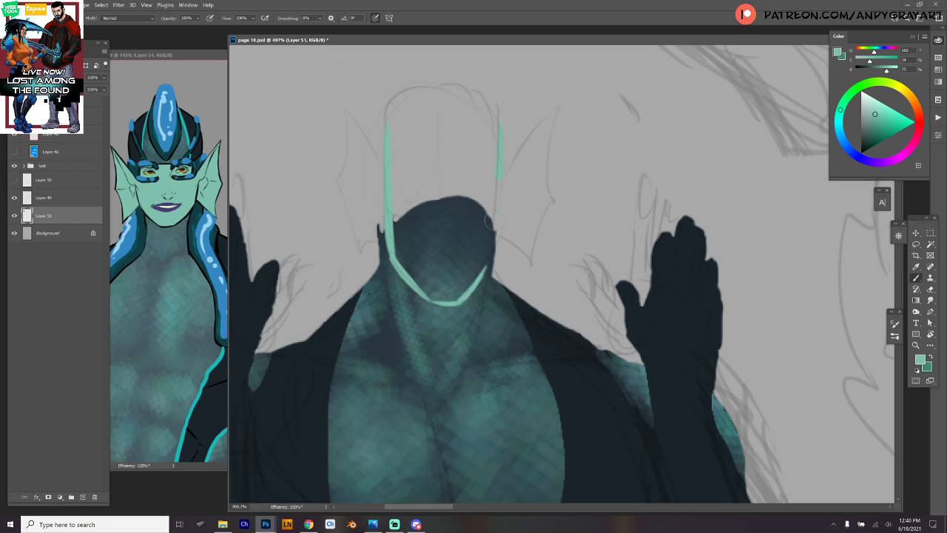
pyautogui.moveTo(499, 126); pyautogui.dragTo(481, 279)
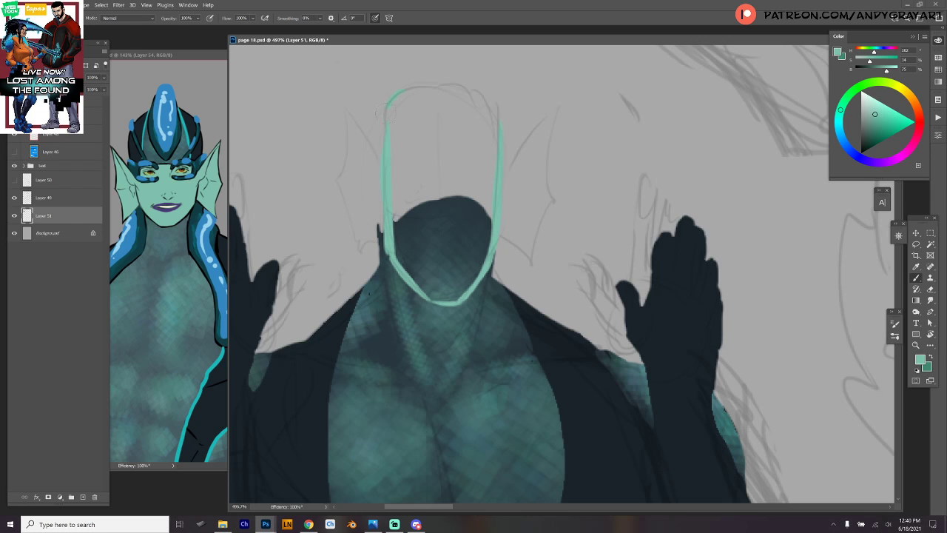
# Erase and redraw the rounded crown of the head, and paint the whole face solid light green.
pyautogui.hotkey('ctrl', 'z')
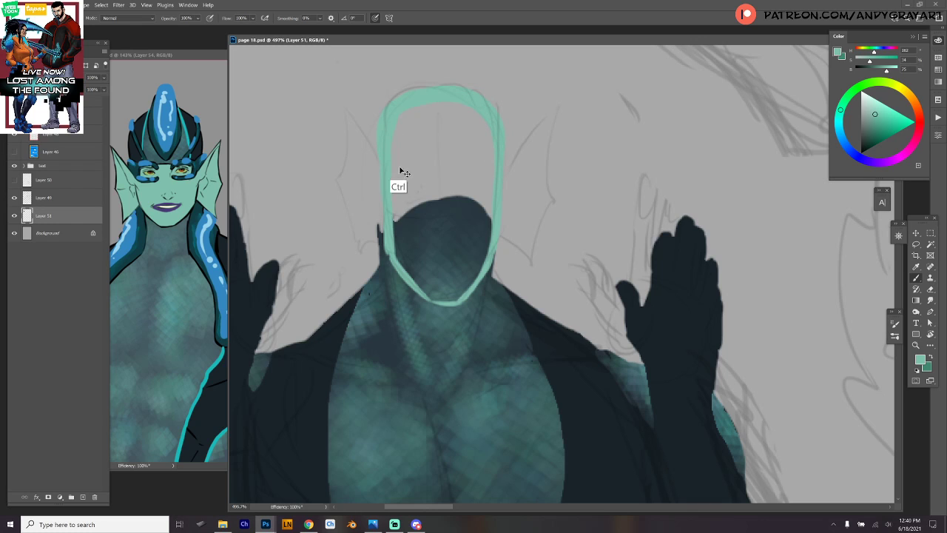
pyautogui.hotkey('ctrl', 'z')
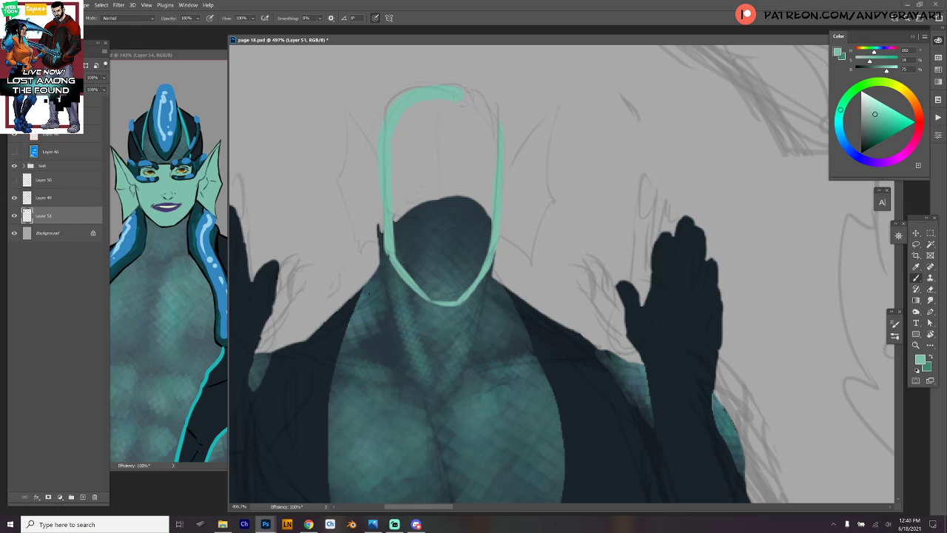
pyautogui.hotkey('ctrl', 'z')
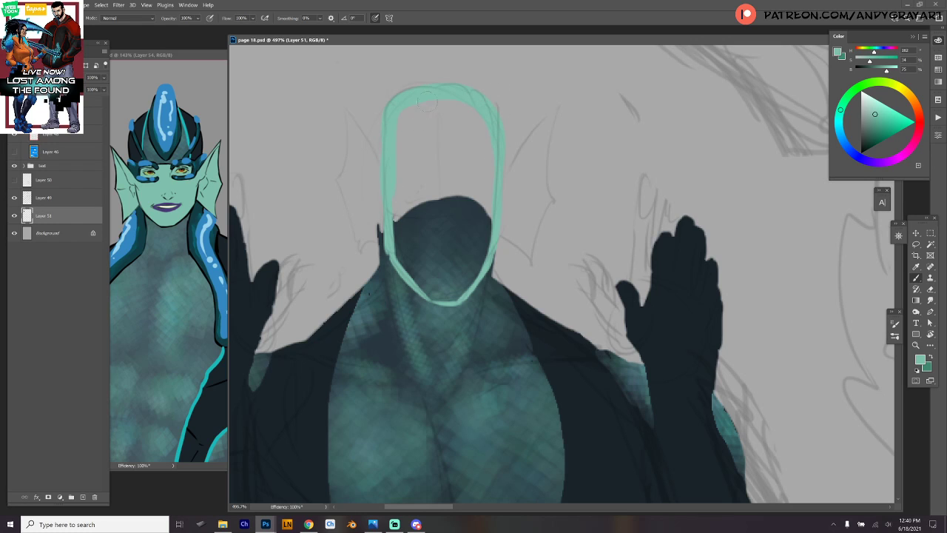
pyautogui.press('e')
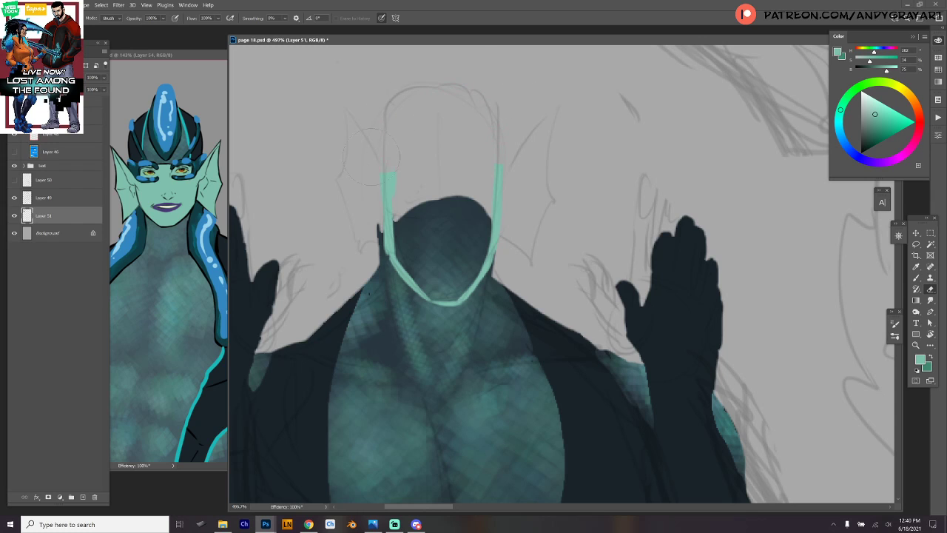
pyautogui.press('b')
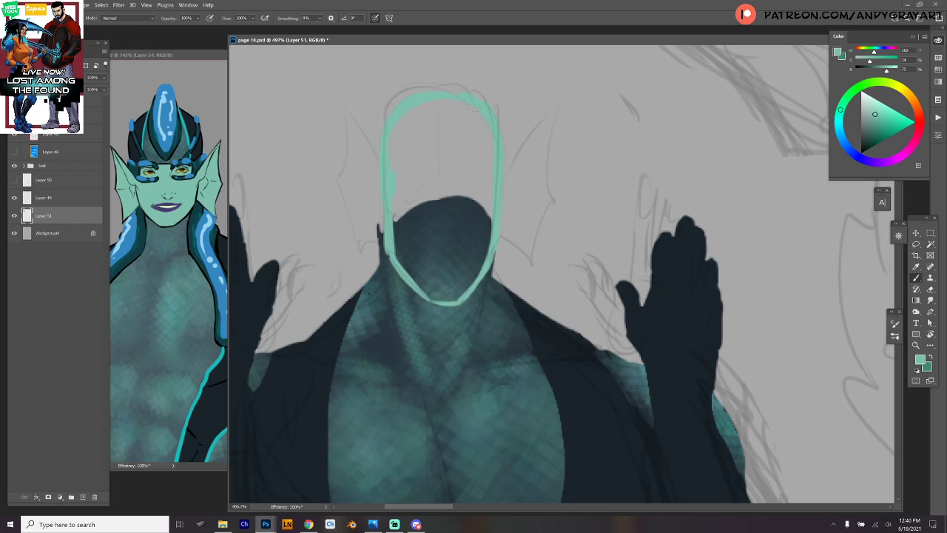
pyautogui.hotkey('ctrl', 'z')
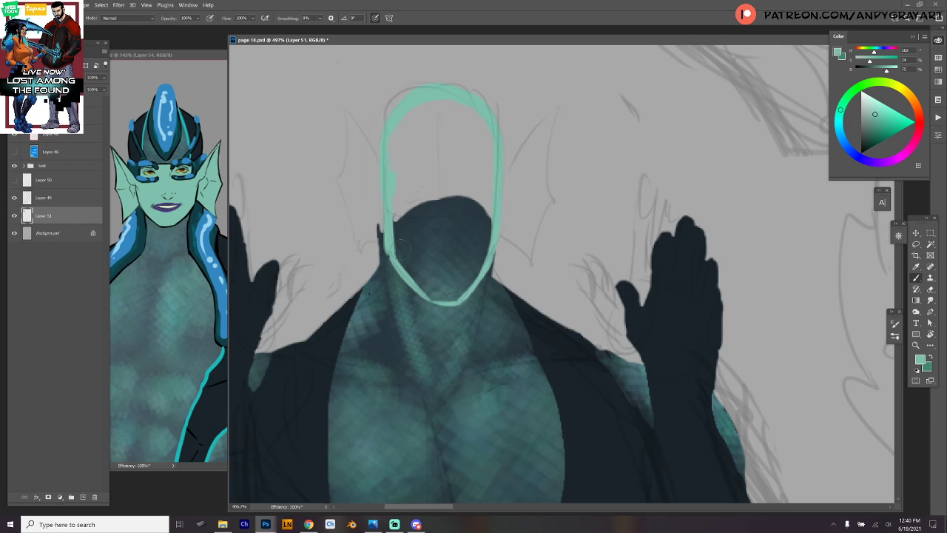
pyautogui.moveTo(397, 219)
pyautogui.mouseDown()
pyautogui.moveTo(404, 250)
pyautogui.moveTo(438, 302)
pyautogui.moveTo(450, 297)
pyautogui.moveTo(482, 205)
pyautogui.moveTo(486, 272)
pyautogui.moveTo(441, 287)
pyautogui.moveTo(413, 213)
pyautogui.moveTo(442, 274)
pyautogui.moveTo(468, 267)
pyautogui.moveTo(447, 153)
pyautogui.mouseUp()
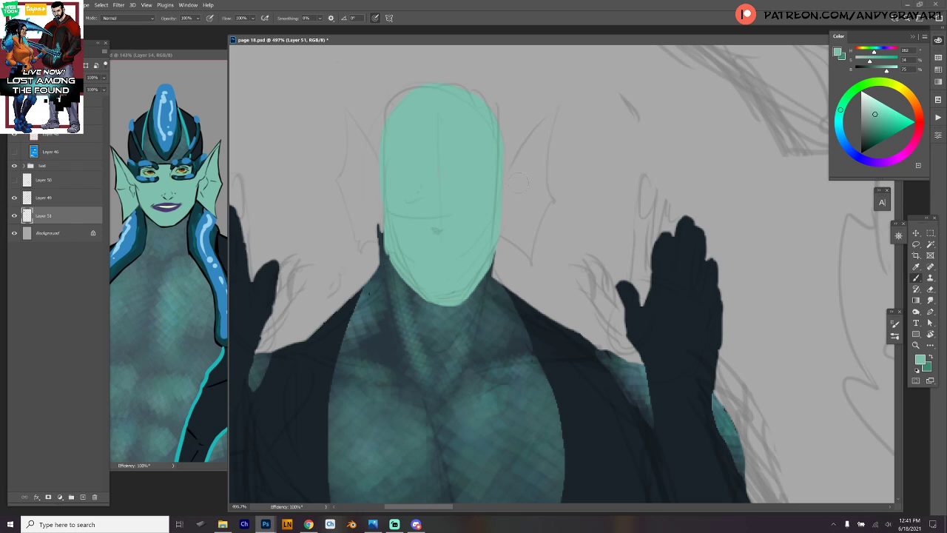
# Set the painting colour to black and ready the Brush tool with the hard round preset for the facial features.
pyautogui.moveTo(518, 183)
pyautogui.mouseDown()
pyautogui.moveTo(570, 197)
pyautogui.moveTo(573, 156)
pyautogui.moveTo(607, 213)
pyautogui.moveTo(598, 255)
pyautogui.mouseUp()
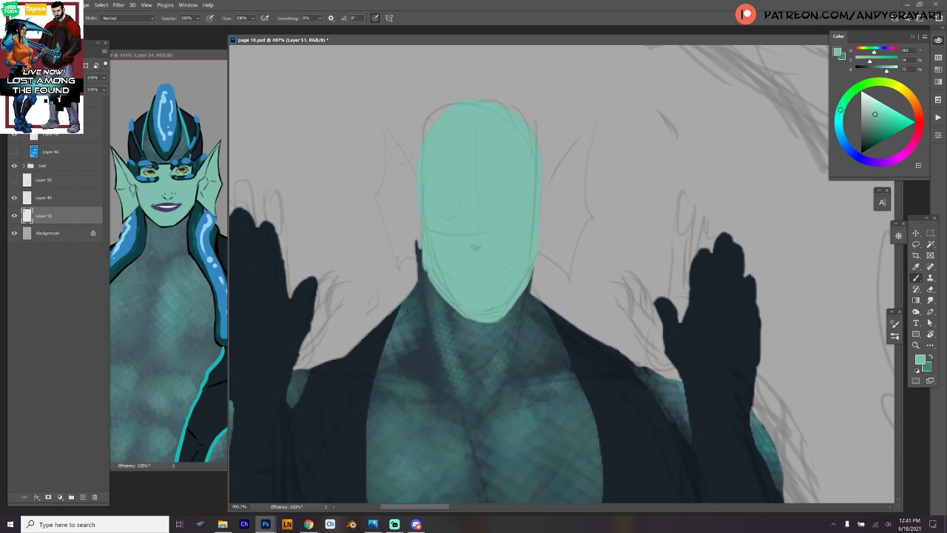
pyautogui.keyDown('alt'); pyautogui.click(597, 381); pyautogui.keyUp('alt')
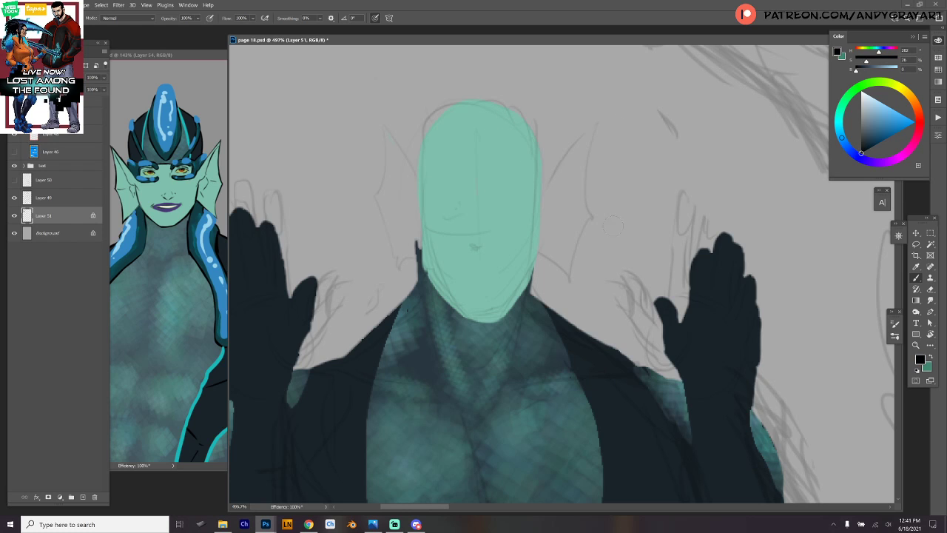
pyautogui.rightClick(482, 166)
pyautogui.press('Return')
pyautogui.rightClick(500, 167)
pyautogui.click(584, 437)
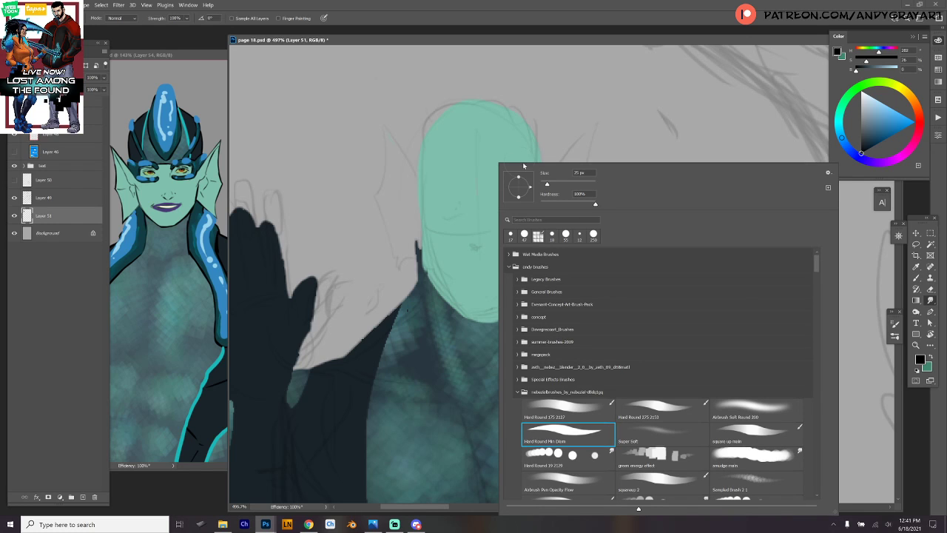
pyautogui.press('Return')
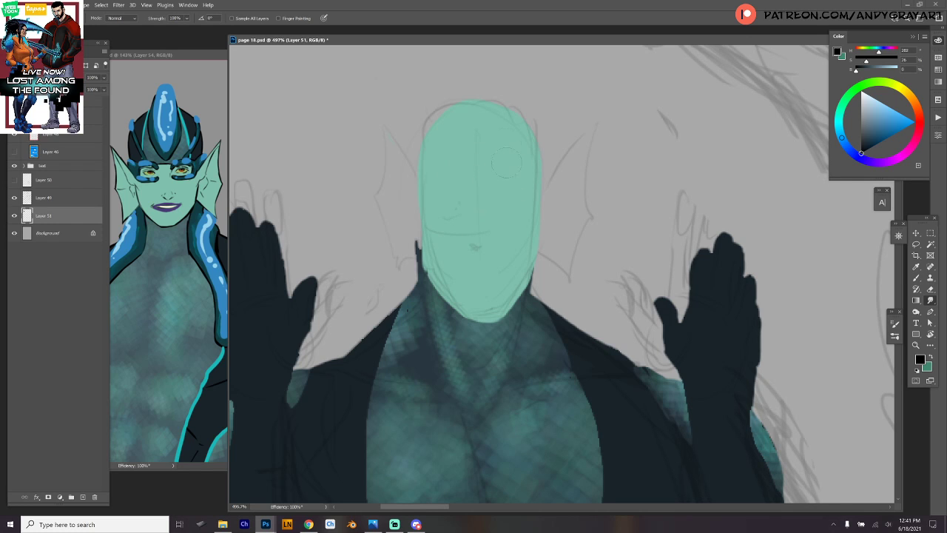
pyautogui.press('b')
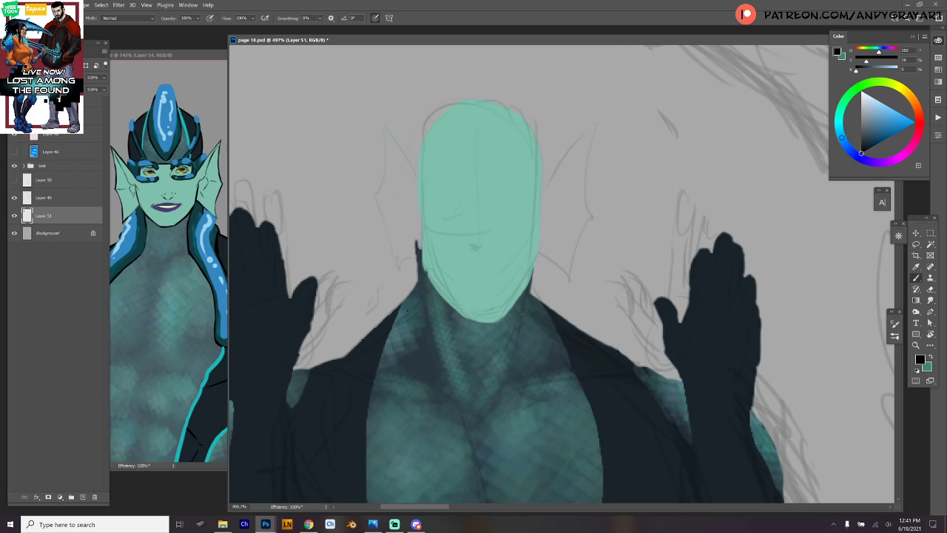
# Outline the slightly open mouth and both almond-shaped eyes in black on the green face.
pyautogui.moveTo(486, 271); pyautogui.dragTo(498, 278)
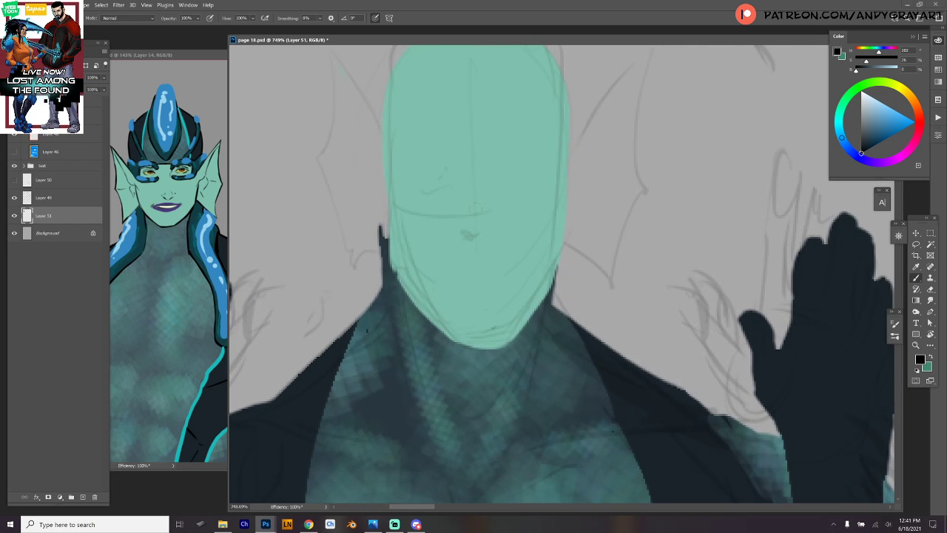
pyautogui.moveTo(503, 149); pyautogui.dragTo(496, 195)
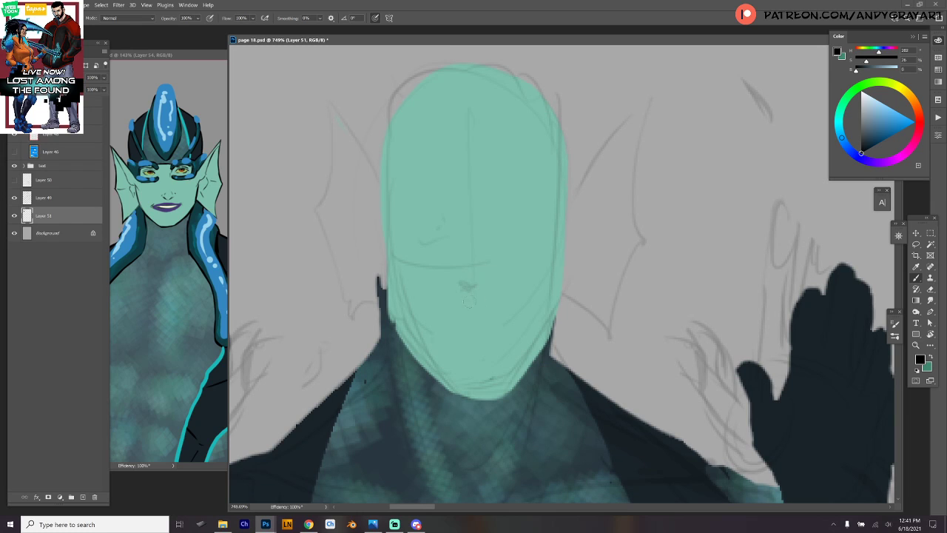
pyautogui.moveTo(451, 339)
pyautogui.mouseDown()
pyautogui.moveTo(505, 331)
pyautogui.moveTo(446, 340)
pyautogui.moveTo(478, 354)
pyautogui.moveTo(494, 352)
pyautogui.moveTo(469, 349)
pyautogui.moveTo(506, 342)
pyautogui.mouseUp()
pyautogui.hotkey('ctrl', 'z')
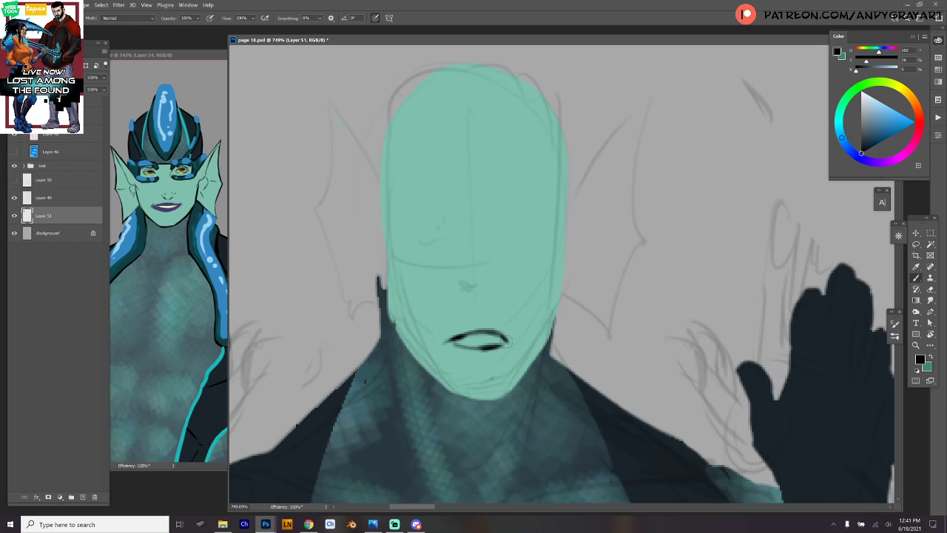
pyautogui.moveTo(408, 228)
pyautogui.mouseDown()
pyautogui.moveTo(418, 215)
pyautogui.moveTo(444, 233)
pyautogui.moveTo(415, 218)
pyautogui.moveTo(421, 239)
pyautogui.moveTo(438, 234)
pyautogui.mouseUp()
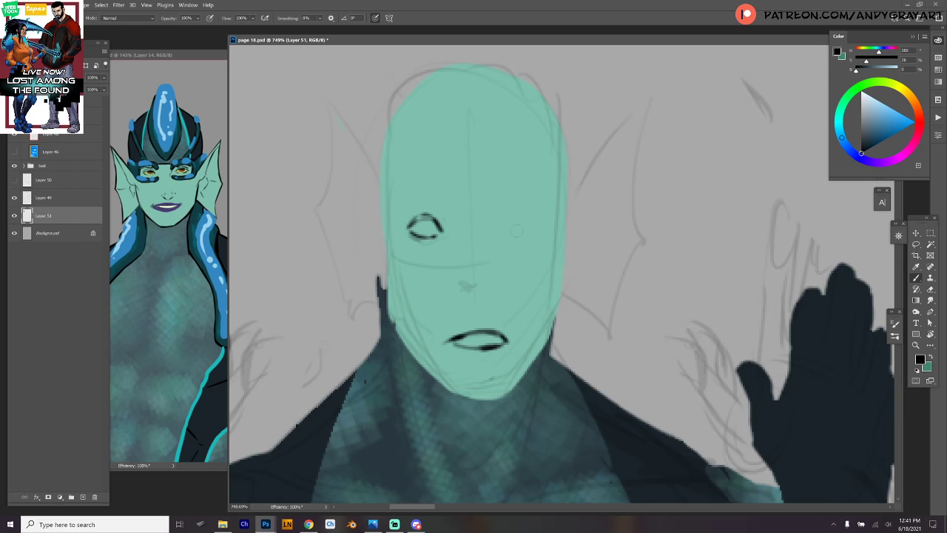
pyautogui.moveTo(508, 229)
pyautogui.mouseDown()
pyautogui.moveTo(540, 213)
pyautogui.moveTo(549, 233)
pyautogui.mouseUp()
pyautogui.moveTo(517, 218)
pyautogui.mouseDown()
pyautogui.moveTo(540, 214)
pyautogui.moveTo(521, 237)
pyautogui.moveTo(547, 225)
pyautogui.mouseUp()
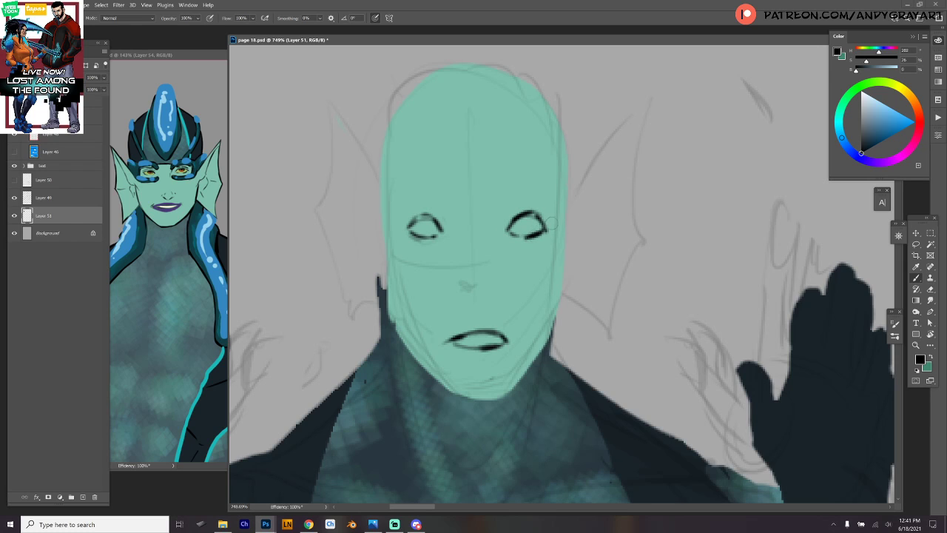
# Draw worried, slanted eyebrows, the underside of the nose and a small pupil in each eye.
pyautogui.moveTo(405, 210); pyautogui.dragTo(443, 189)
pyautogui.moveTo(504, 192); pyautogui.dragTo(519, 190)
pyautogui.moveTo(521, 192); pyautogui.dragTo(541, 203)
pyautogui.moveTo(439, 187); pyautogui.dragTo(407, 204)
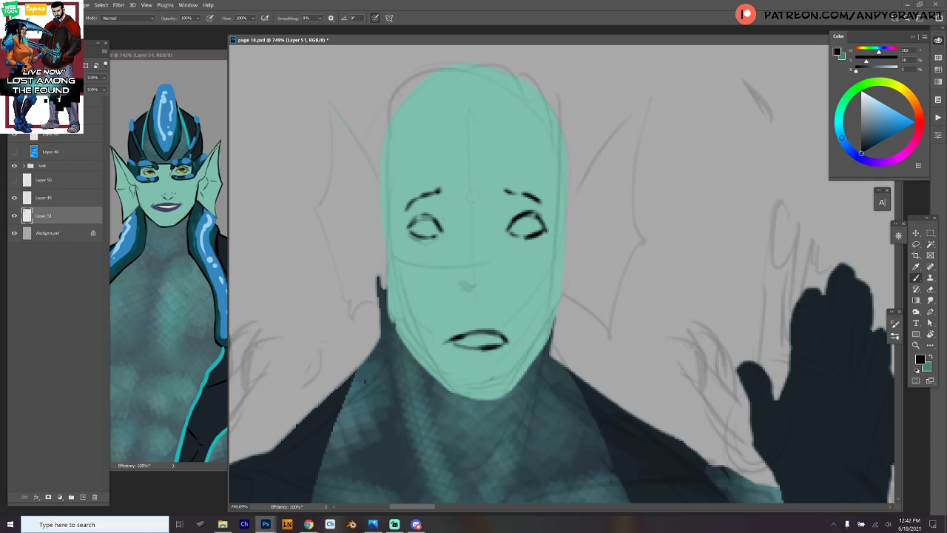
pyautogui.moveTo(506, 190); pyautogui.dragTo(540, 198)
pyautogui.moveTo(471, 306)
pyautogui.mouseDown()
pyautogui.moveTo(491, 295)
pyautogui.moveTo(494, 308)
pyautogui.mouseUp()
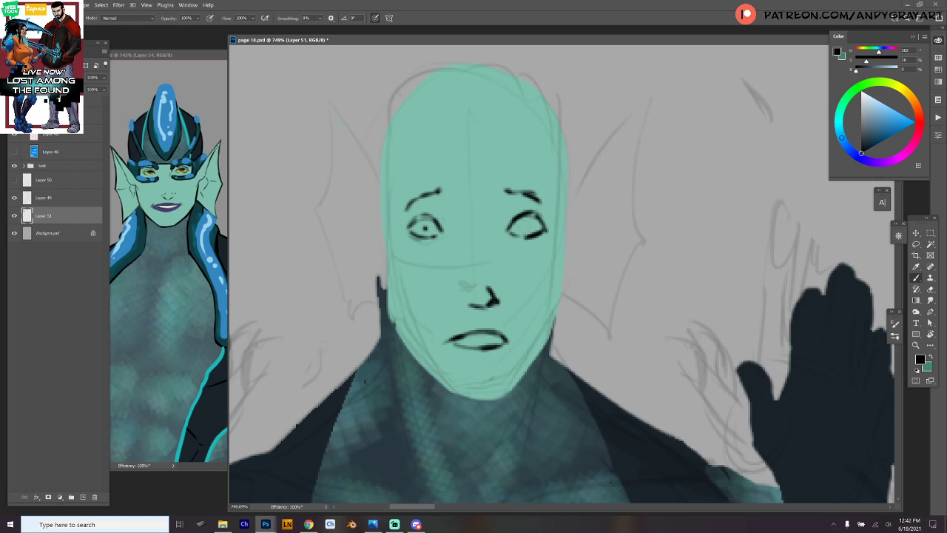
pyautogui.scroll(-5, 611, 271)
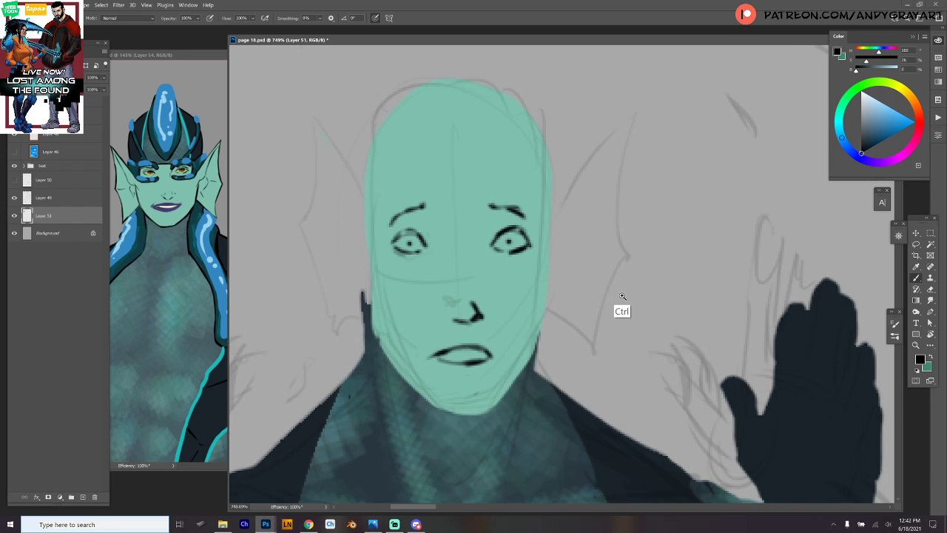
# Scale the eye on the right down slightly with Free Transform and shift the other eye inward toward the nose.
pyautogui.moveTo(617, 345)
pyautogui.mouseDown()
pyautogui.moveTo(543, 222)
pyautogui.moveTo(543, 239)
pyautogui.moveTo(529, 229)
pyautogui.mouseUp()
pyautogui.scroll(3, 564, 239)
pyautogui.press('m')
pyautogui.hotkey('ctrl', 't')
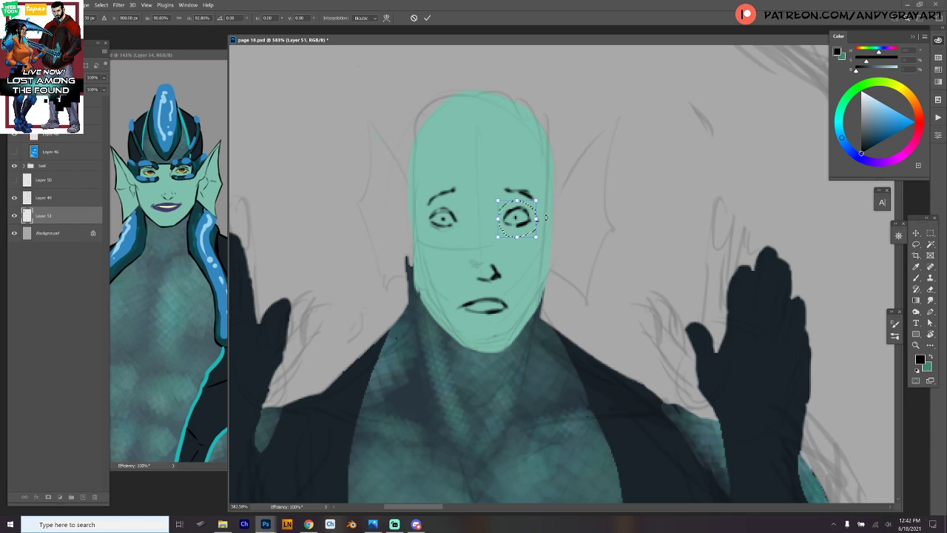
pyautogui.press('Return')
pyautogui.press('m')
pyautogui.moveTo(449, 216); pyautogui.dragTo(470, 225)
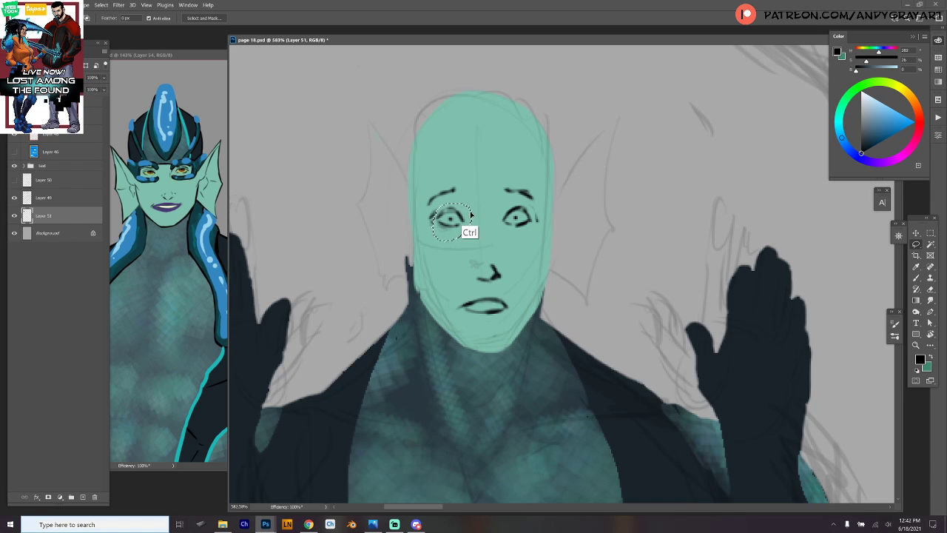
pyautogui.hotkey('ctrl', 'd')
# Sample the light green of the face and paint over the stray marks at the outer corners of both eyes.
pyautogui.press('b')
pyautogui.keyDown('alt'); pyautogui.click(517, 257); pyautogui.keyUp('alt')
pyautogui.moveTo(432, 210); pyautogui.dragTo(434, 225)
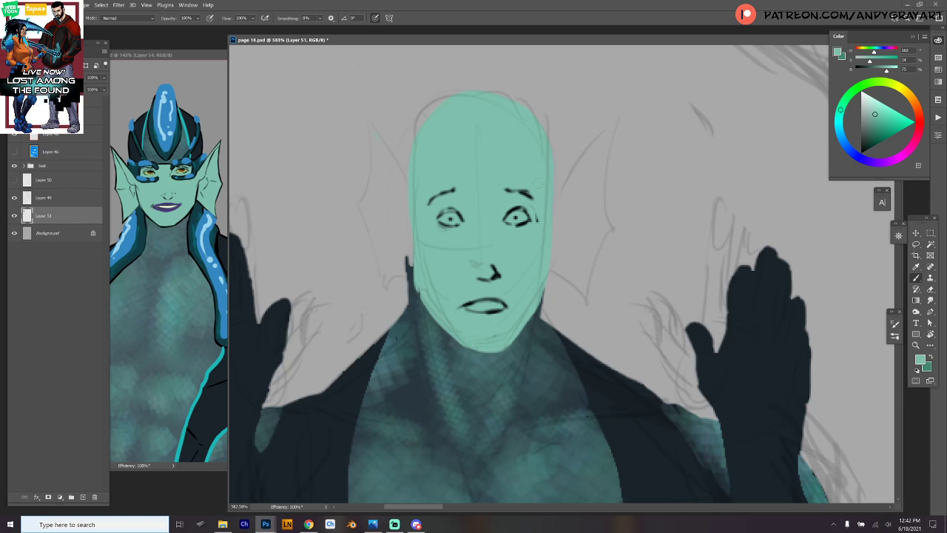
pyautogui.moveTo(537, 212); pyautogui.dragTo(538, 222)
pyautogui.scroll(-4, 645, 252)
pyautogui.scroll(5, 540, 188)
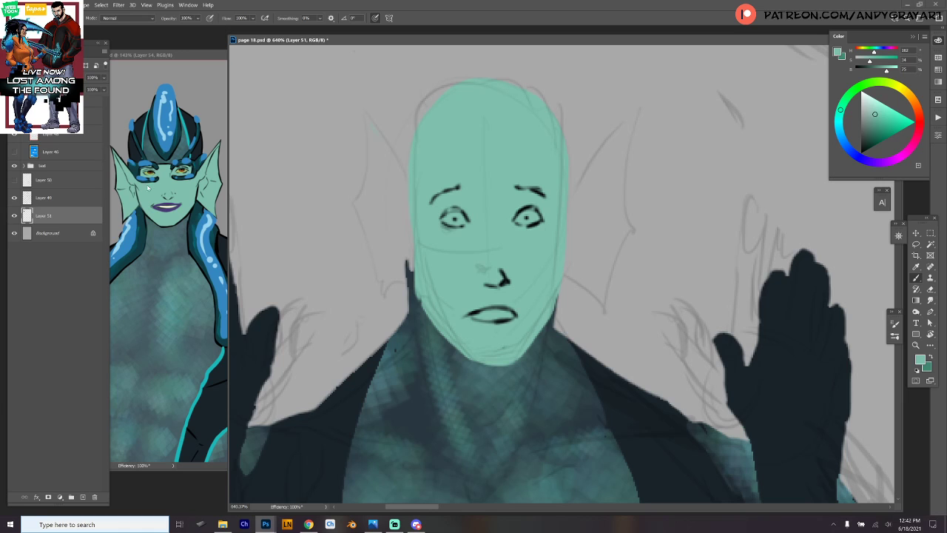
# Sample the yellow-green eyeball and orange iris colours from the reference character's eye, and return to page 18.psd.
pyautogui.hotkey('ctrl', 'Tab')
pyautogui.scroll(4, 172, 212)
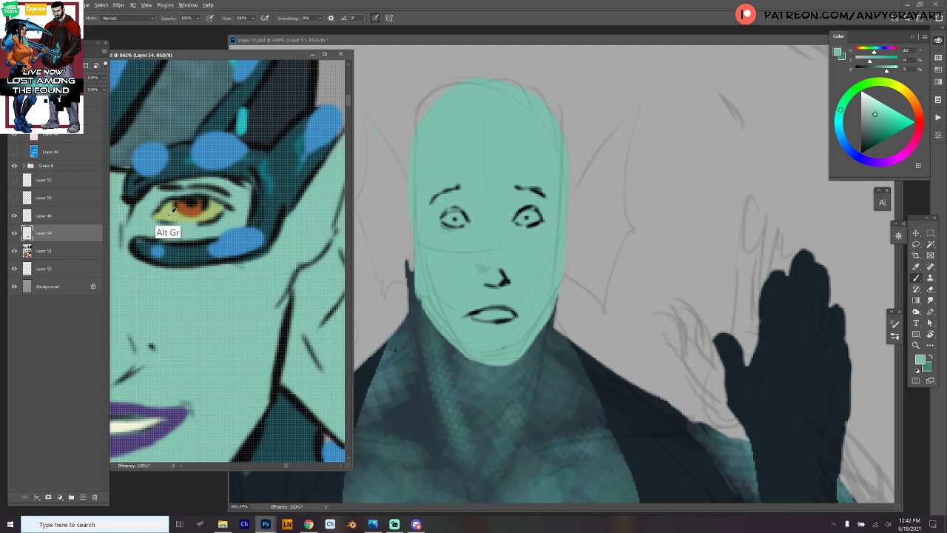
pyautogui.keyDown('alt'); pyautogui.click(172, 212); pyautogui.keyUp('alt')
pyautogui.keyDown('alt'); pyautogui.click(195, 206); pyautogui.keyUp('alt')
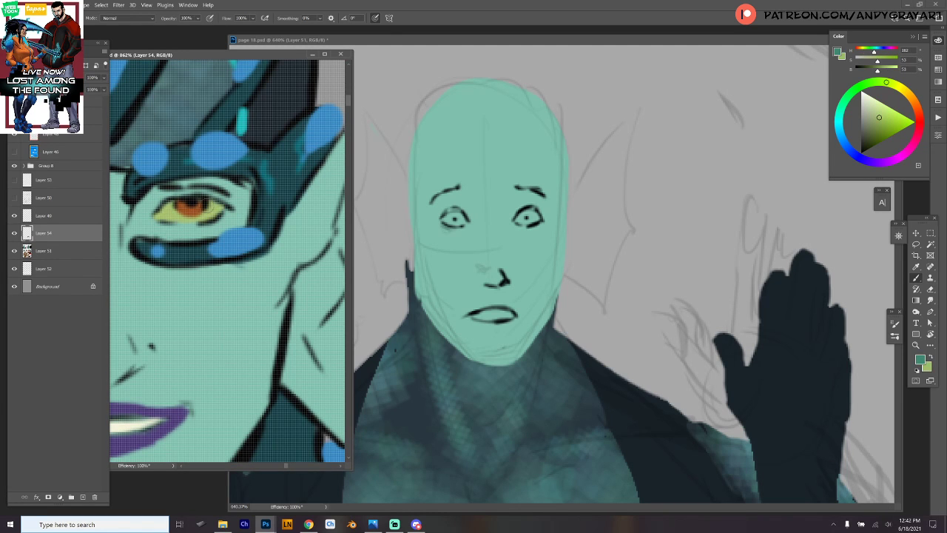
pyautogui.keyDown('alt'); pyautogui.click(195, 207); pyautogui.keyUp('alt')
pyautogui.scroll(-2, 211, 232)
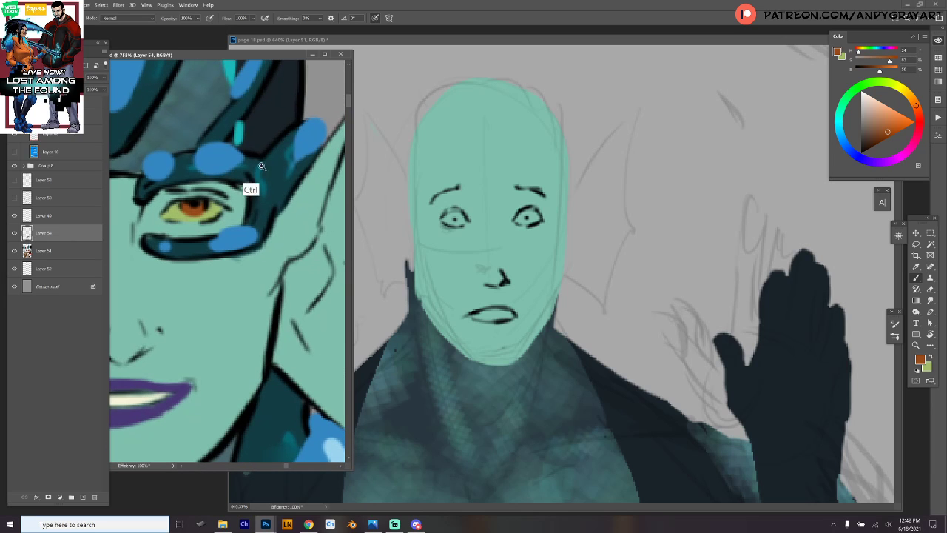
pyautogui.click(535, 224)
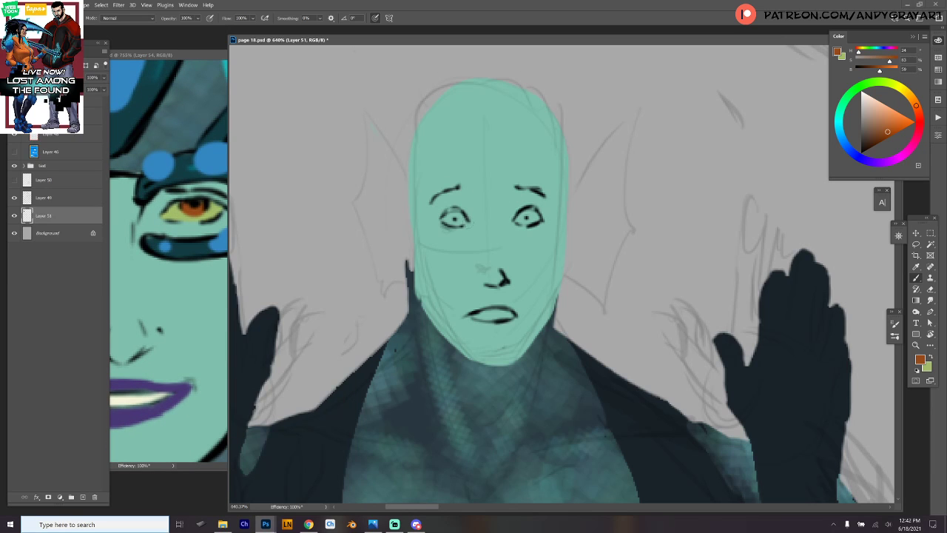
# Fill both of the man's eyes with the sampled yellow-green and paint round orange irises in them.
pyautogui.press('x')
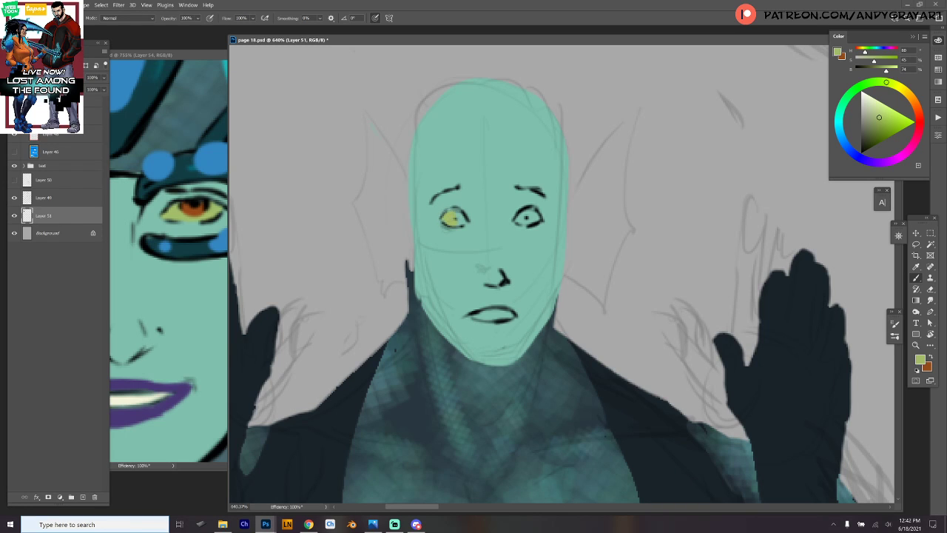
pyautogui.moveTo(460, 212); pyautogui.dragTo(533, 222)
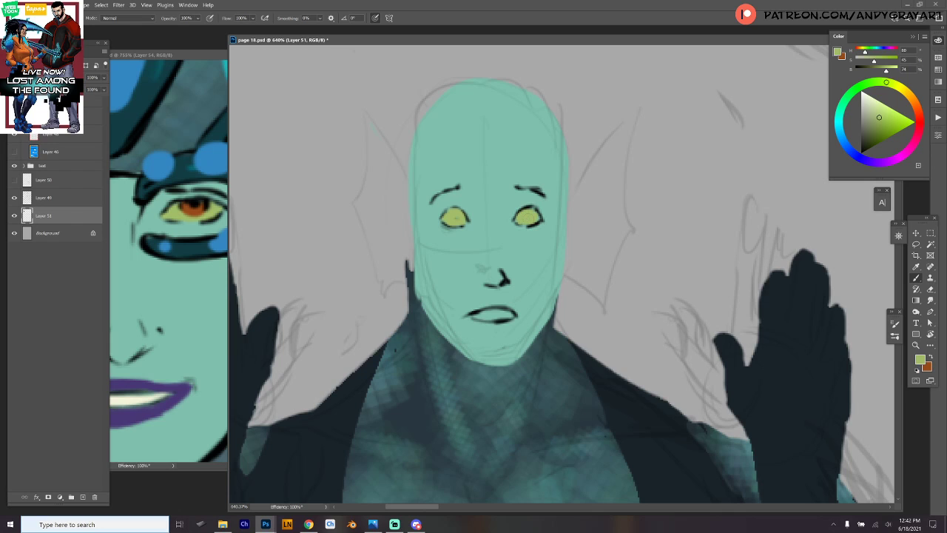
pyautogui.press('x')
pyautogui.moveTo(454, 217); pyautogui.dragTo(457, 218)
pyautogui.moveTo(524, 216); pyautogui.dragTo(529, 217)
pyautogui.hotkey('ctrl', 'z')
pyautogui.hotkey('ctrl', 'z')
pyautogui.moveTo(634, 211); pyautogui.dragTo(566, 222)
pyautogui.moveTo(631, 234); pyautogui.dragTo(623, 236)
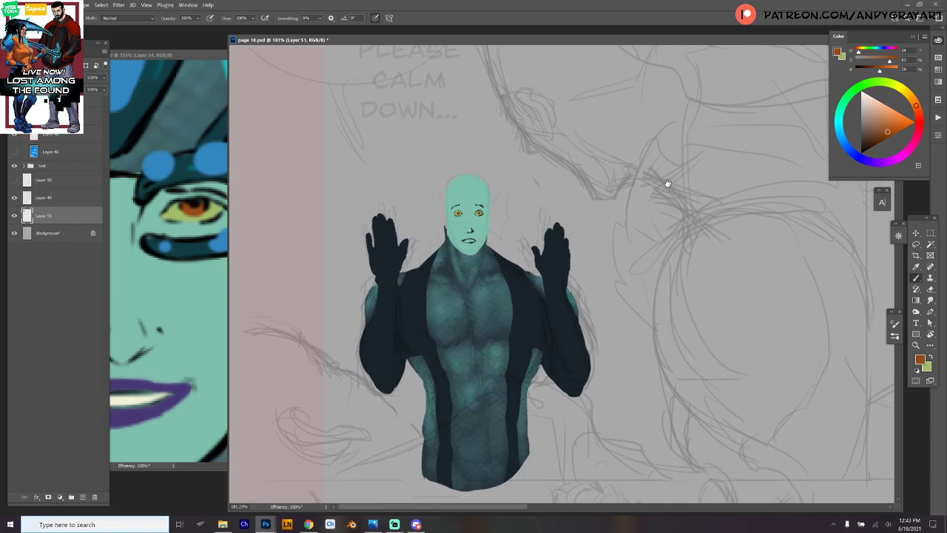
pyautogui.moveTo(482, 201); pyautogui.dragTo(518, 226)
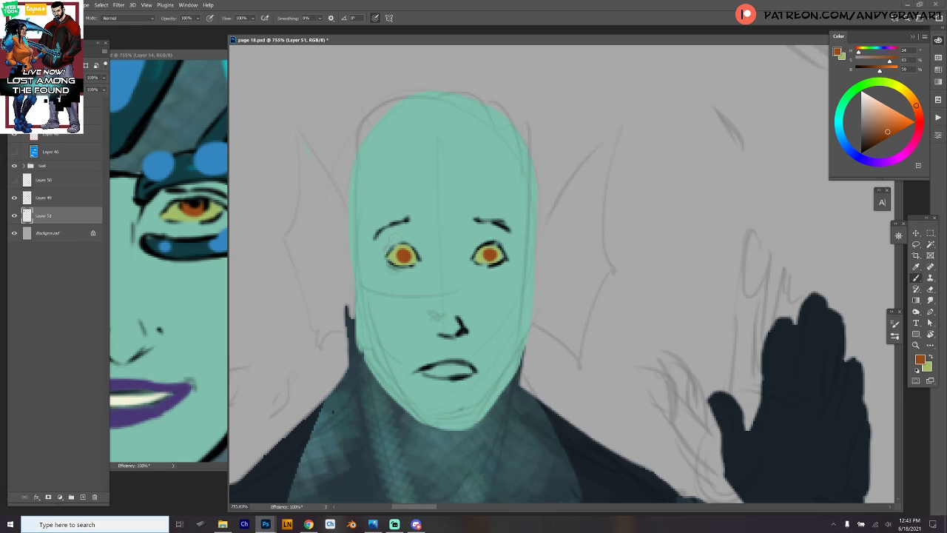
# Draw black crease lines above both eyes and at the inner brows, and outline the nose tip and nostrils in black.
pyautogui.press('d')
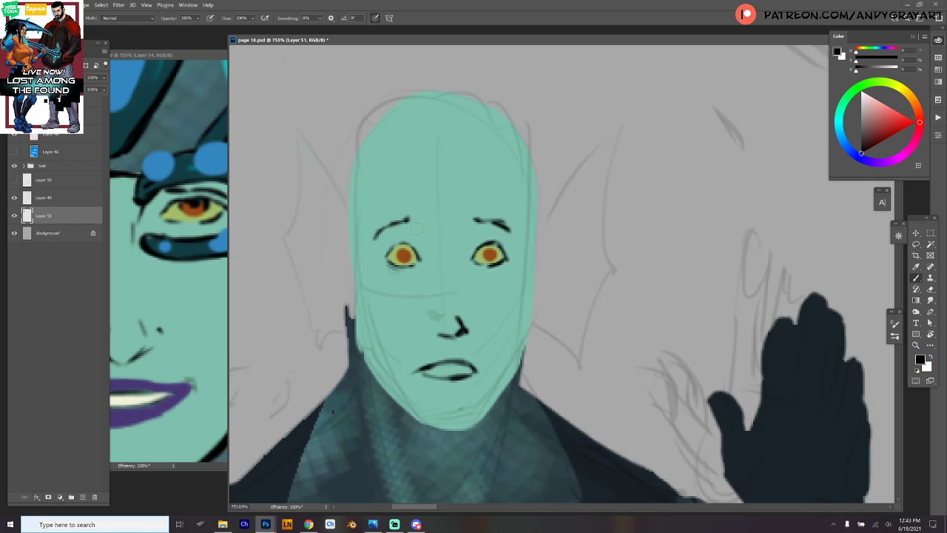
pyautogui.moveTo(419, 216)
pyautogui.mouseDown()
pyautogui.moveTo(391, 251)
pyautogui.moveTo(383, 243)
pyautogui.moveTo(414, 234)
pyautogui.mouseUp()
pyautogui.hotkey('ctrl', 'z')
pyautogui.moveTo(387, 244); pyautogui.dragTo(419, 233)
pyautogui.moveTo(500, 238)
pyautogui.mouseDown()
pyautogui.moveTo(509, 254)
pyautogui.moveTo(491, 234)
pyautogui.moveTo(477, 236)
pyautogui.moveTo(482, 244)
pyautogui.mouseUp()
pyautogui.moveTo(416, 239); pyautogui.dragTo(423, 251)
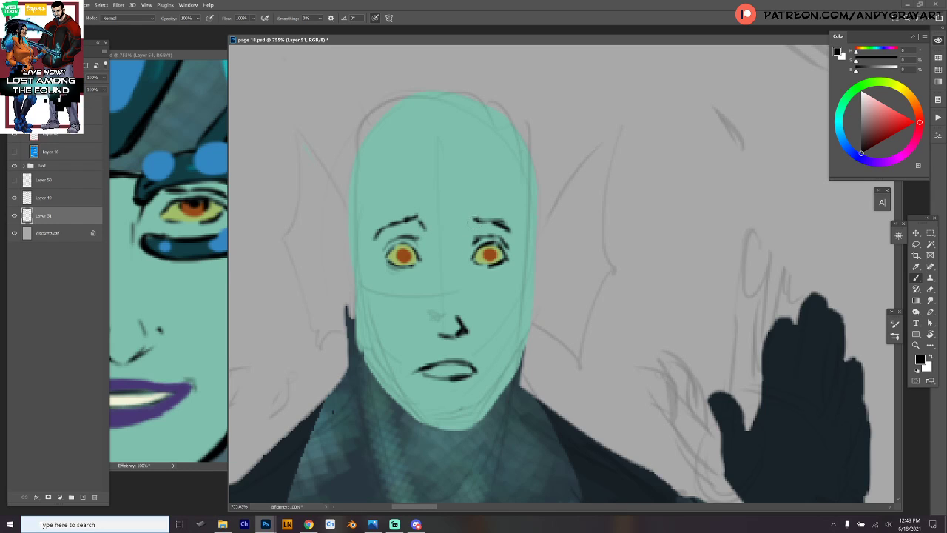
pyautogui.moveTo(467, 225); pyautogui.dragTo(472, 235)
pyautogui.moveTo(450, 310)
pyautogui.mouseDown()
pyautogui.moveTo(462, 321)
pyautogui.moveTo(450, 342)
pyautogui.moveTo(423, 330)
pyautogui.moveTo(474, 331)
pyautogui.mouseUp()
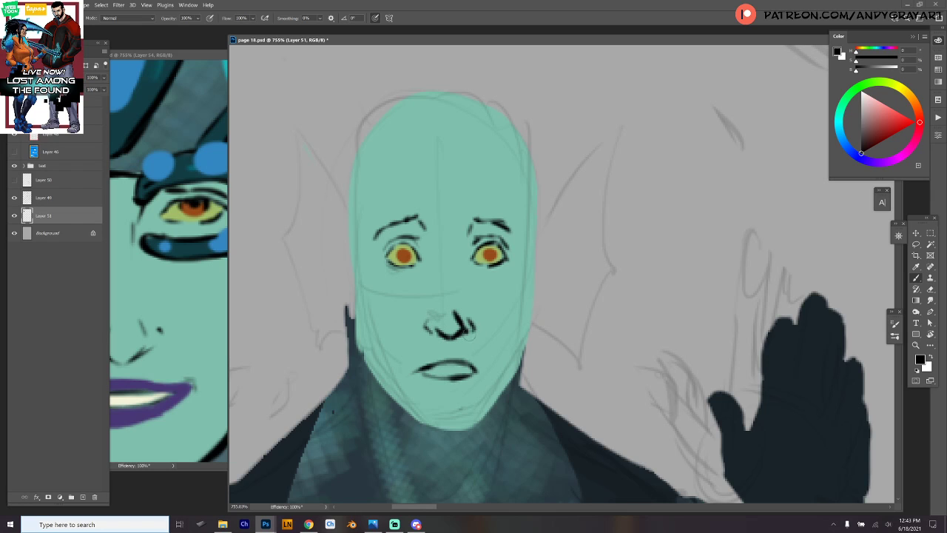
pyautogui.scroll(-2, 501, 325)
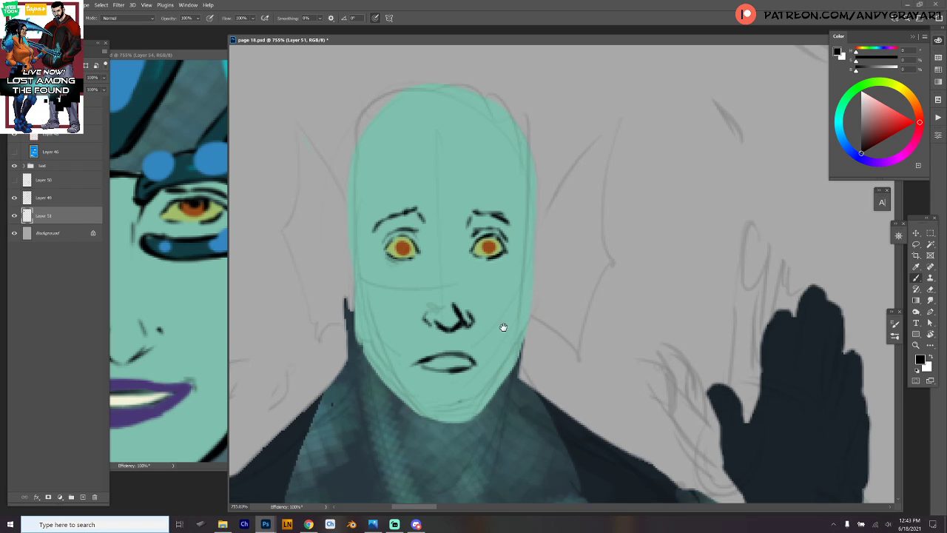
# Paint the teeth in the reference face's cream colour and the upper mouth interior in dark red.
pyautogui.keyDown('alt'); pyautogui.click(138, 400); pyautogui.keyUp('alt')
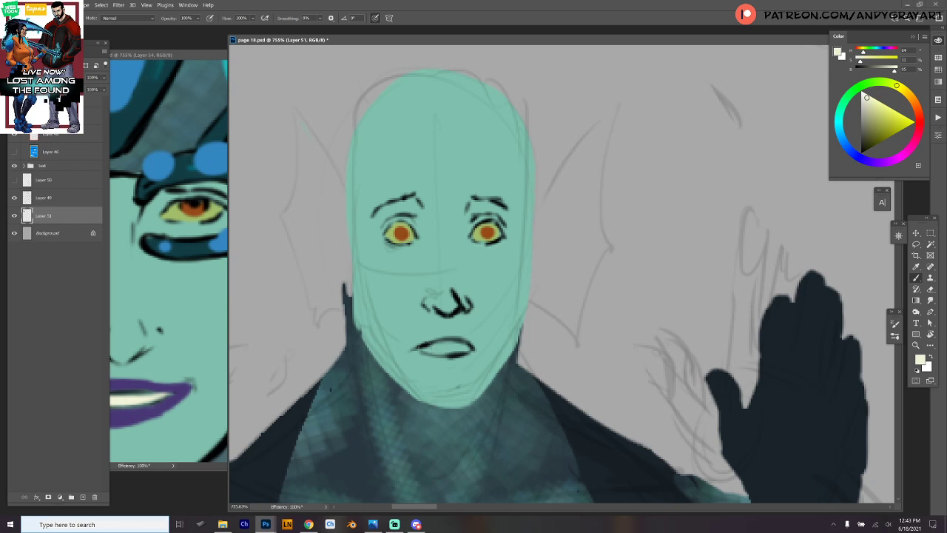
pyautogui.moveTo(428, 346); pyautogui.dragTo(469, 346)
pyautogui.hotkey('ctrl', 'z')
pyautogui.click(870, 139)
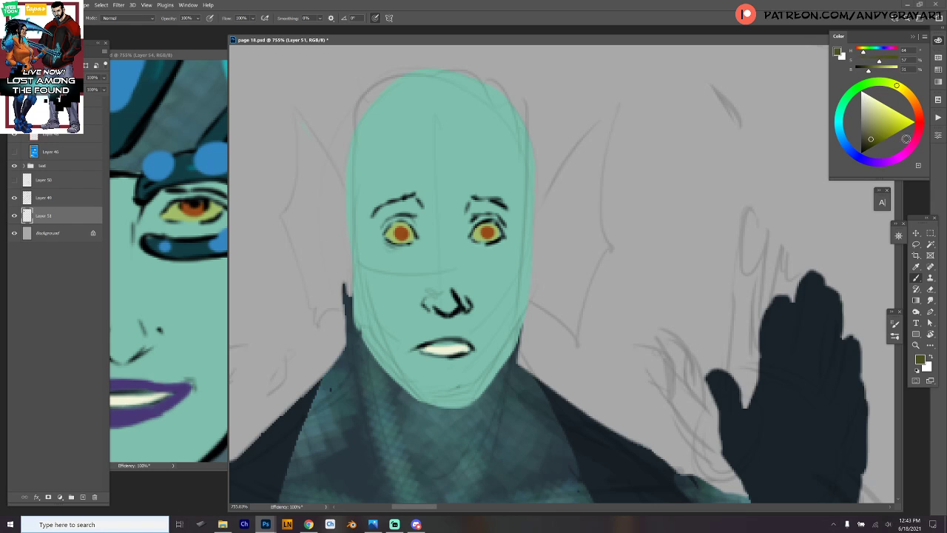
pyautogui.click(919, 120)
pyautogui.moveTo(425, 343)
pyautogui.mouseDown()
pyautogui.moveTo(465, 345)
pyautogui.moveTo(454, 345)
pyautogui.mouseUp()
pyautogui.moveTo(585, 201); pyautogui.dragTo(611, 220)
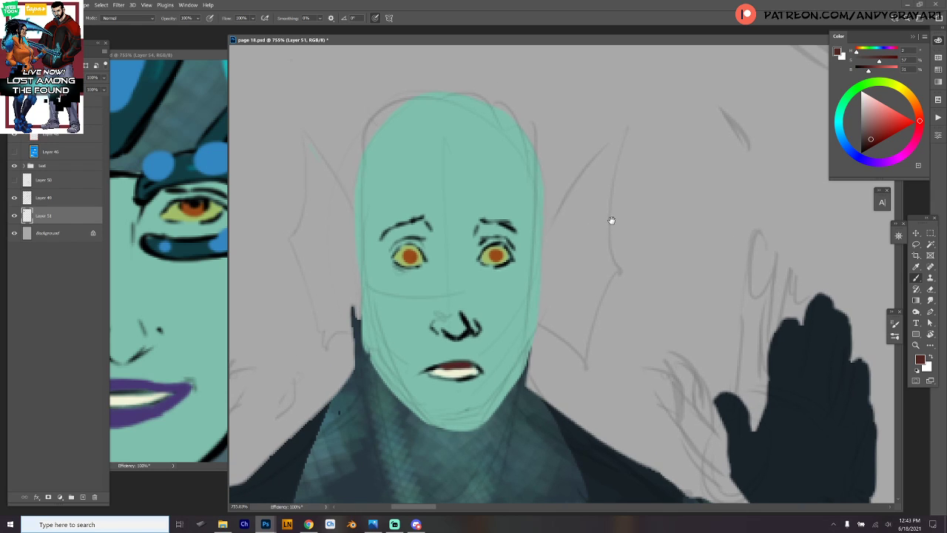
pyautogui.keyDown('alt'); pyautogui.click(510, 289); pyautogui.keyUp('alt')
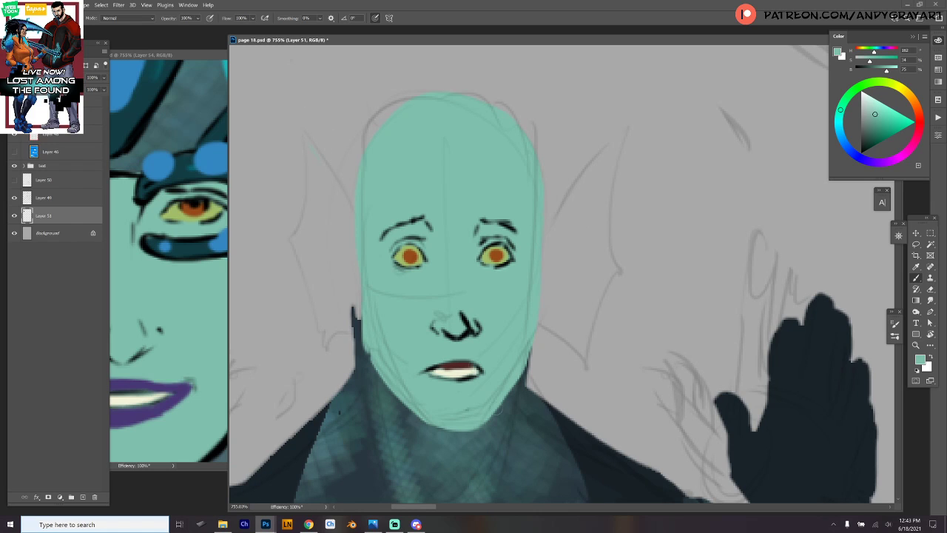
pyautogui.keyDown('alt'); pyautogui.click(612, 479); pyautogui.keyUp('alt')
pyautogui.moveTo(449, 91); pyautogui.dragTo(453, 143)
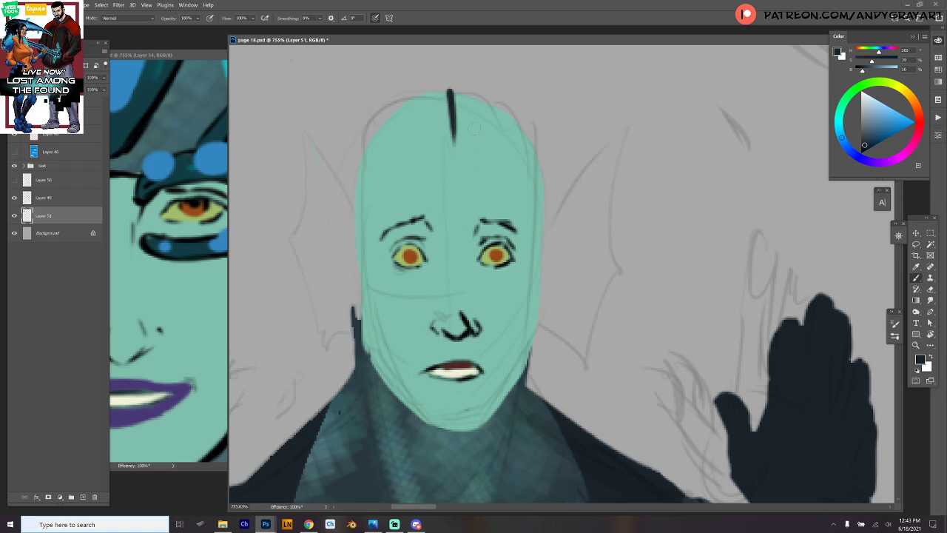
pyautogui.hotkey('ctrl', 'z')
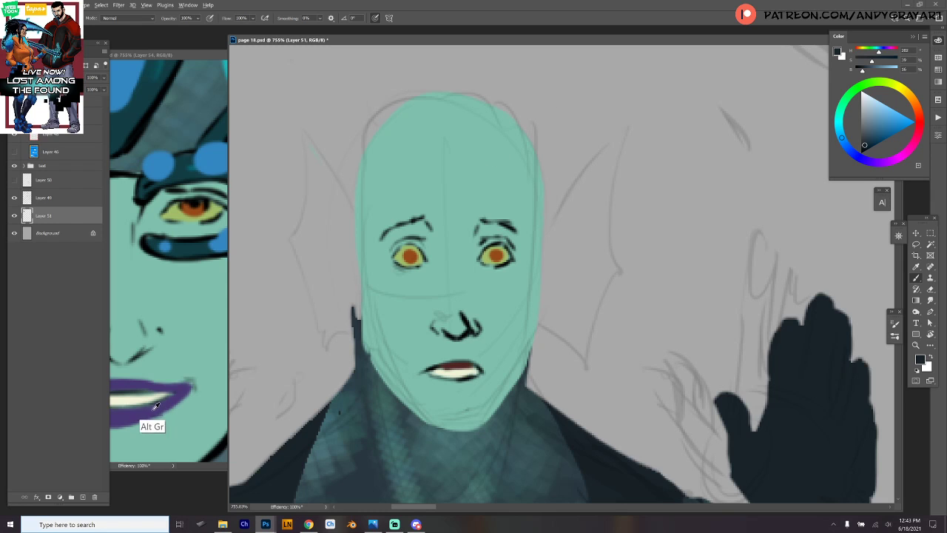
# Paint purple lips around the open mouth, matching the lip colour of the reference face.
pyautogui.click(870, 161)
pyautogui.click(874, 132)
pyautogui.moveTo(423, 376)
pyautogui.mouseDown()
pyautogui.moveTo(482, 378)
pyautogui.moveTo(422, 375)
pyautogui.moveTo(463, 385)
pyautogui.mouseUp()
pyautogui.moveTo(463, 383); pyautogui.dragTo(481, 374)
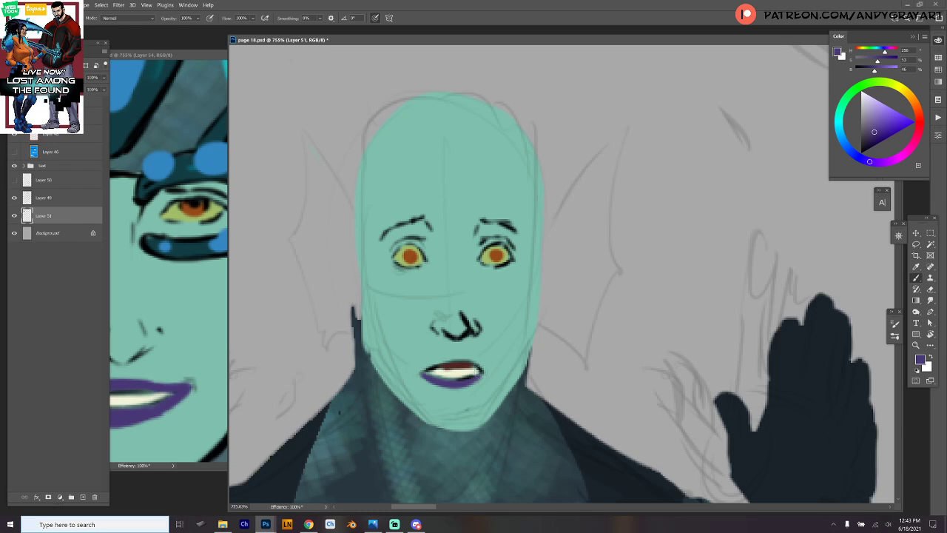
pyautogui.moveTo(424, 368)
pyautogui.mouseDown()
pyautogui.moveTo(457, 358)
pyautogui.moveTo(430, 362)
pyautogui.moveTo(465, 357)
pyautogui.moveTo(437, 371)
pyautogui.moveTo(481, 363)
pyautogui.moveTo(489, 374)
pyautogui.moveTo(469, 356)
pyautogui.moveTo(487, 371)
pyautogui.moveTo(463, 387)
pyautogui.mouseUp()
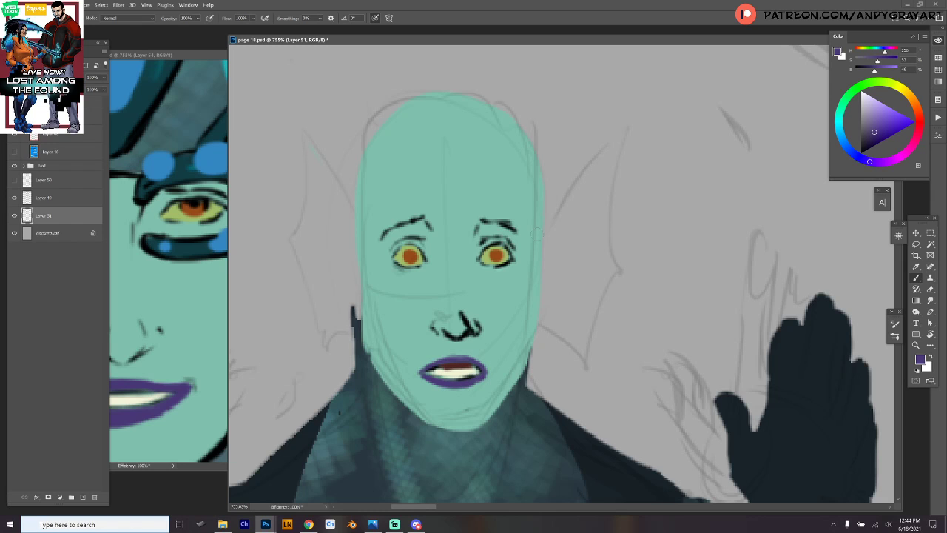
# Paint a curved band across the forehead above the eyebrows in the dark navy colour of the suit.
pyautogui.keyDown('alt'); pyautogui.click(617, 473); pyautogui.keyUp('alt')
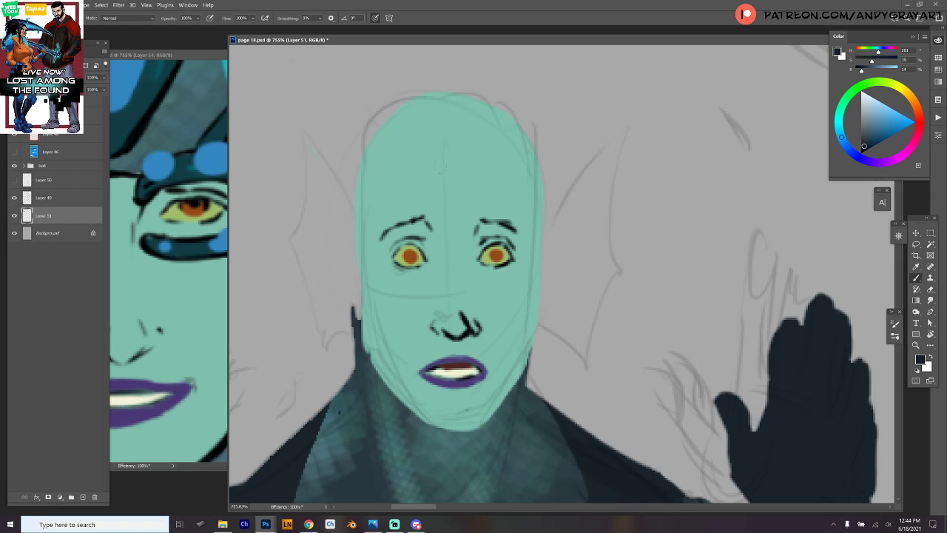
pyautogui.moveTo(366, 231)
pyautogui.mouseDown()
pyautogui.moveTo(467, 205)
pyautogui.moveTo(536, 227)
pyautogui.mouseUp()
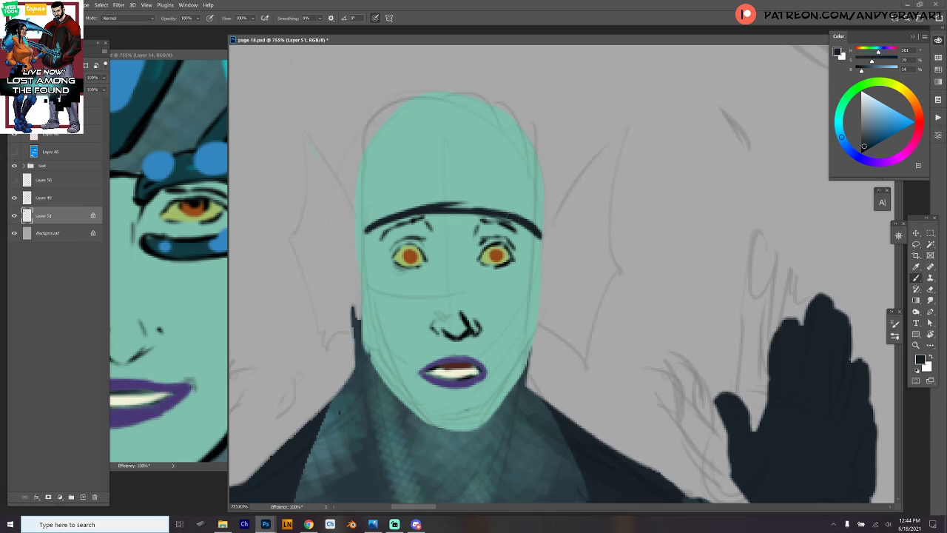
pyautogui.moveTo(483, 212); pyautogui.dragTo(431, 210)
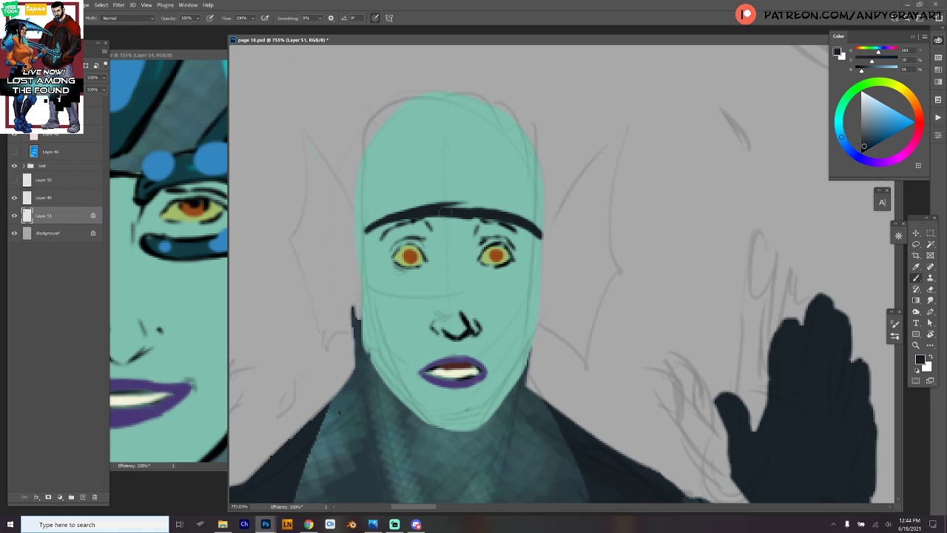
pyautogui.moveTo(545, 236); pyautogui.dragTo(457, 213)
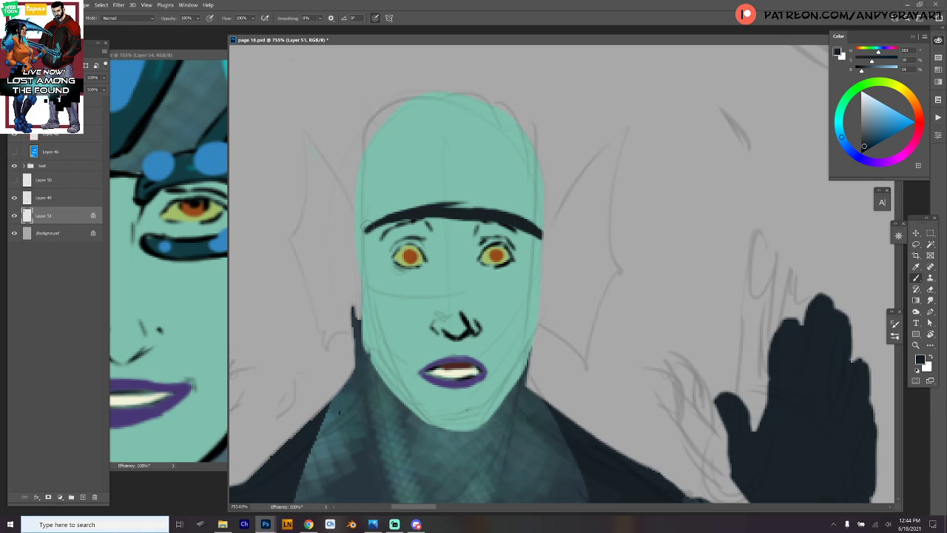
# Select only the contiguous skin area above the forehead band, expand the selection and fill it with dark navy as a cap.
pyautogui.press('w')
pyautogui.click(493, 154)
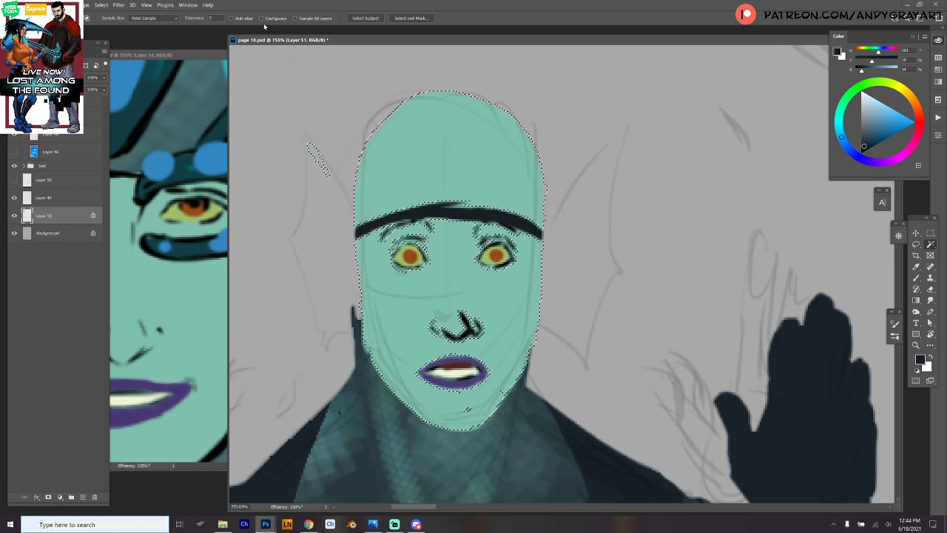
pyautogui.click(262, 19)
pyautogui.click(501, 155)
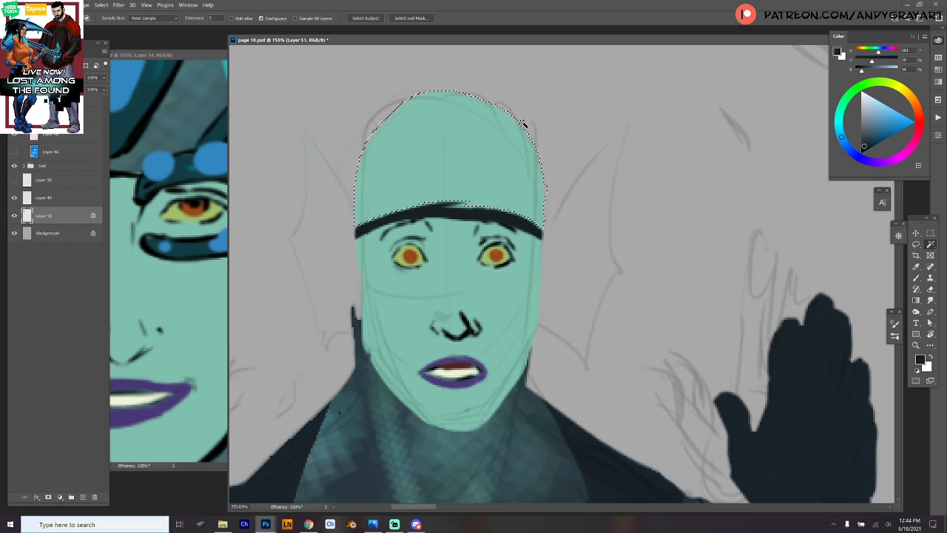
pyautogui.press('F2')
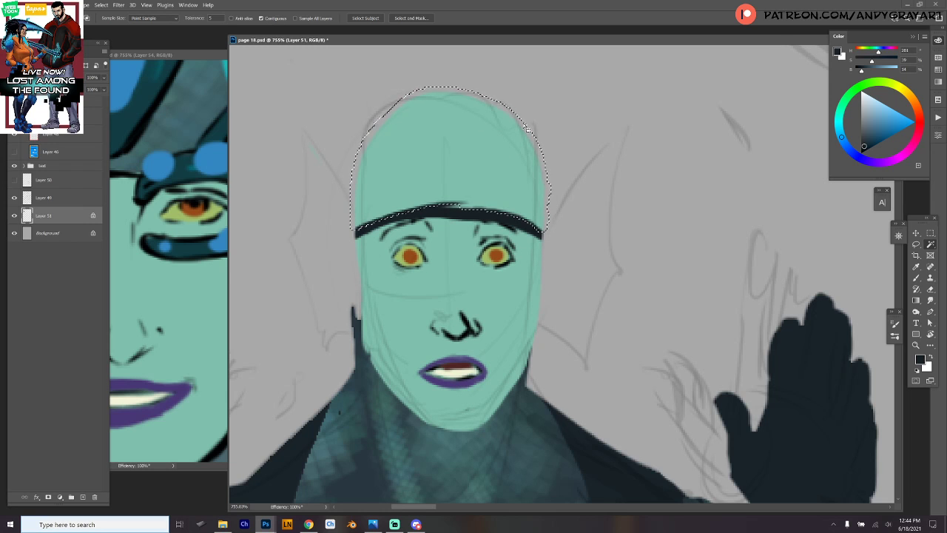
pyautogui.hotkey('shift', 'F5')
pyautogui.click(529, 153)
pyautogui.hotkey('ctrl', 'd')
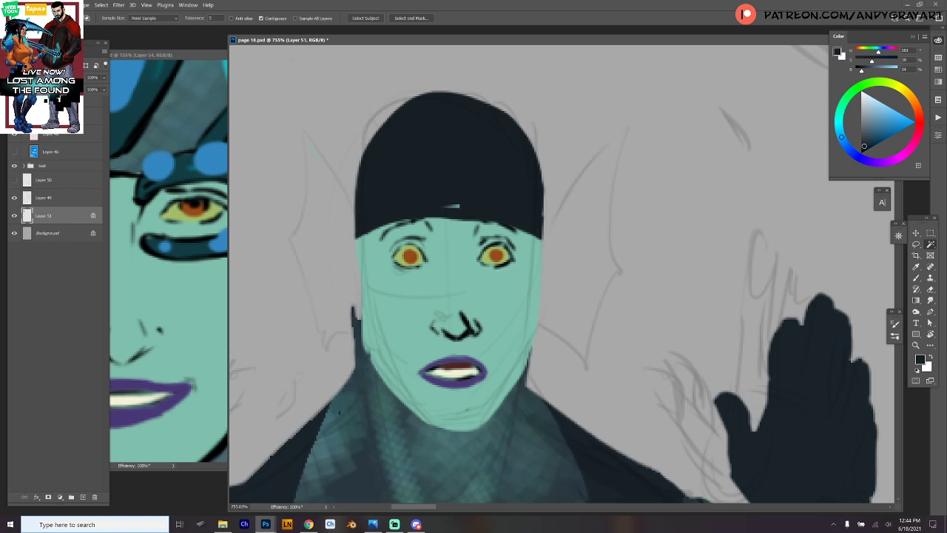
# Cover the leftover light sliver near the cap's lower edge with dark navy.
pyautogui.press('b')
pyautogui.press('w')
pyautogui.click(490, 154)
pyautogui.hotkey('ctrl', 'd')
pyautogui.press('b')
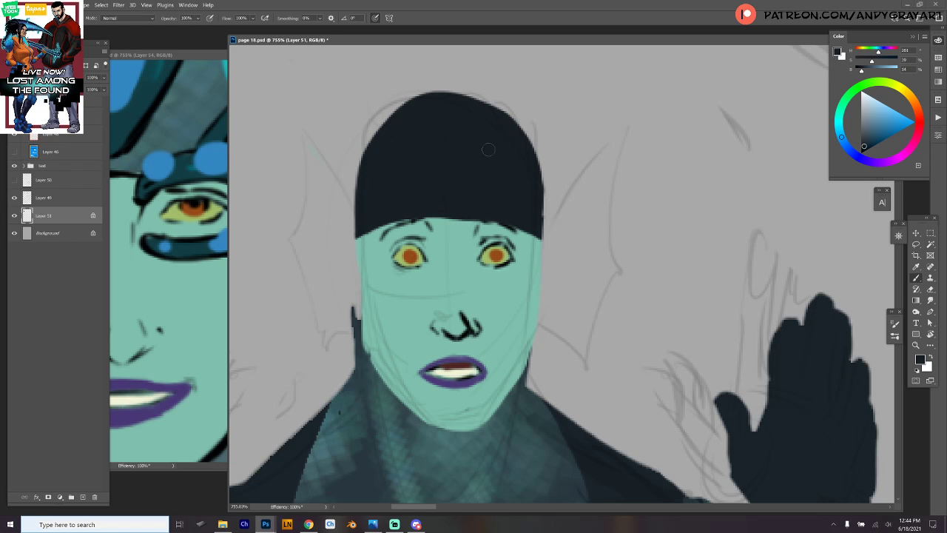
# Paint two slate-blue lines down the cap as the side edges of a central panel, thickening the right one inward.
pyautogui.keyDown('alt'); pyautogui.click(490, 149); pyautogui.keyUp('alt')
pyautogui.moveTo(404, 105); pyautogui.dragTo(419, 219)
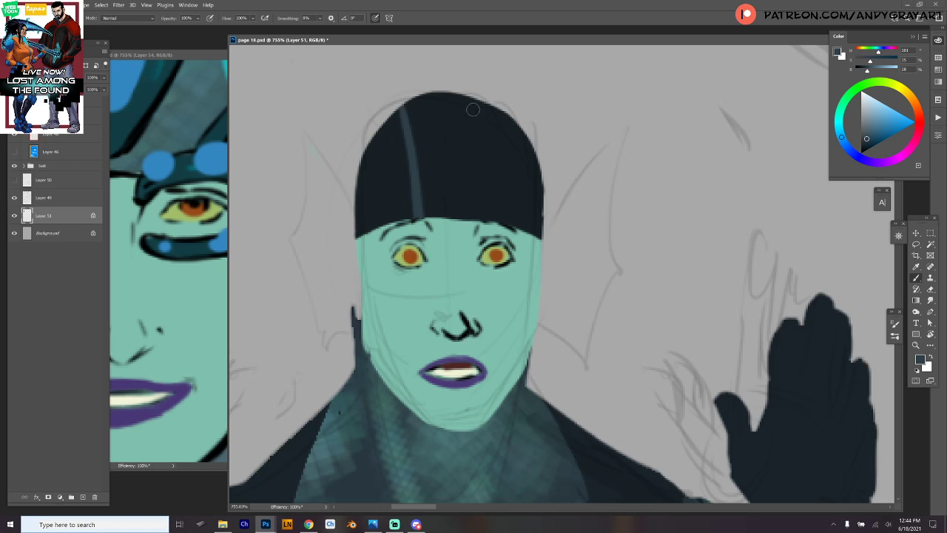
pyautogui.moveTo(500, 108); pyautogui.dragTo(486, 220)
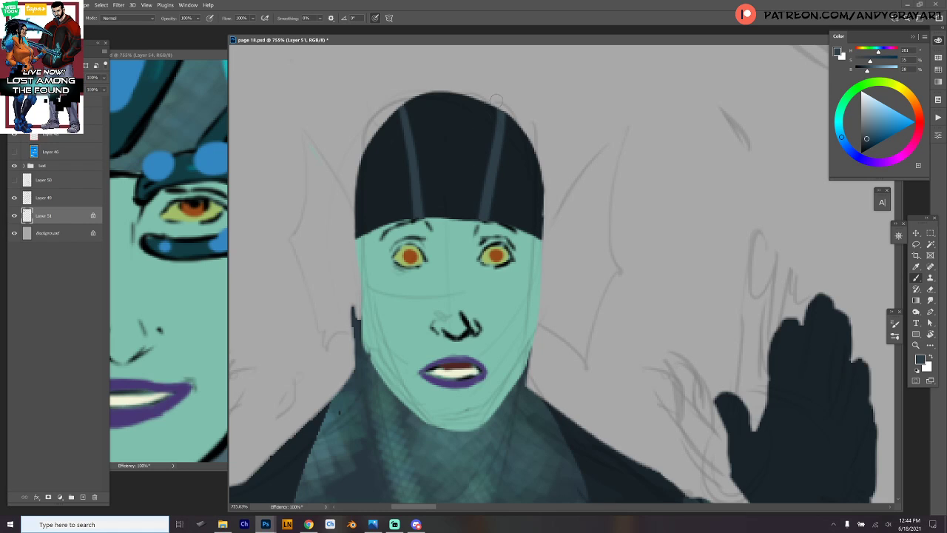
pyautogui.press('w')
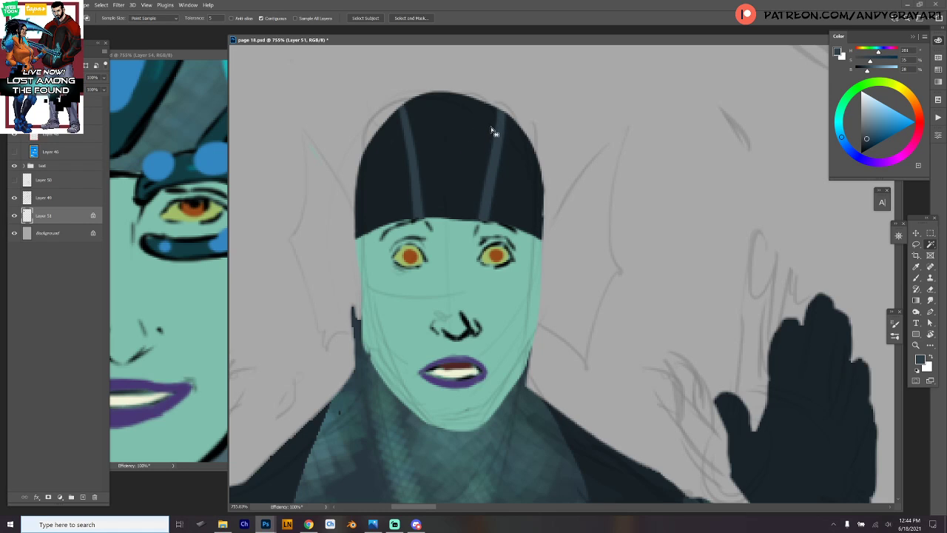
pyautogui.press('b')
pyautogui.moveTo(494, 106); pyautogui.dragTo(478, 202)
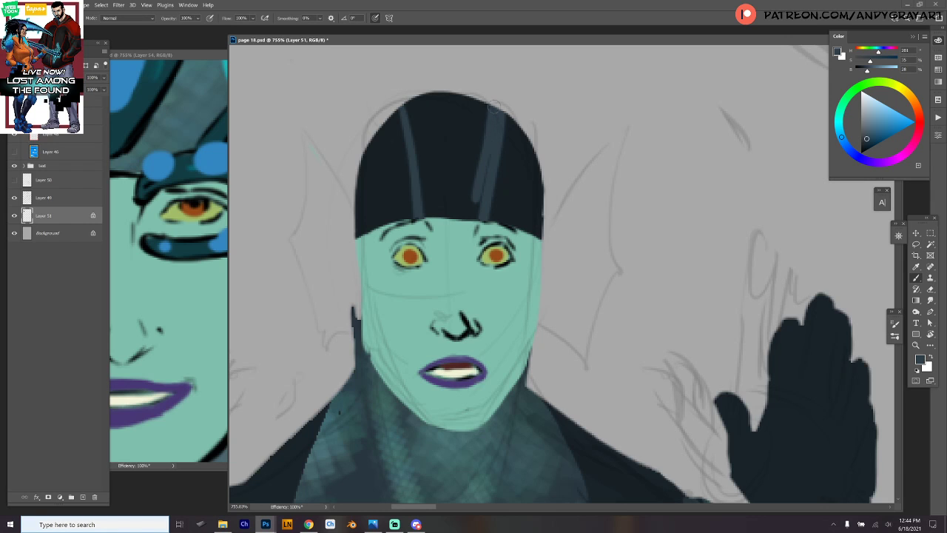
# Enlarge the brush and fill the cap's central panel between the two lines with slate blue.
pyautogui.rightClick(481, 215)
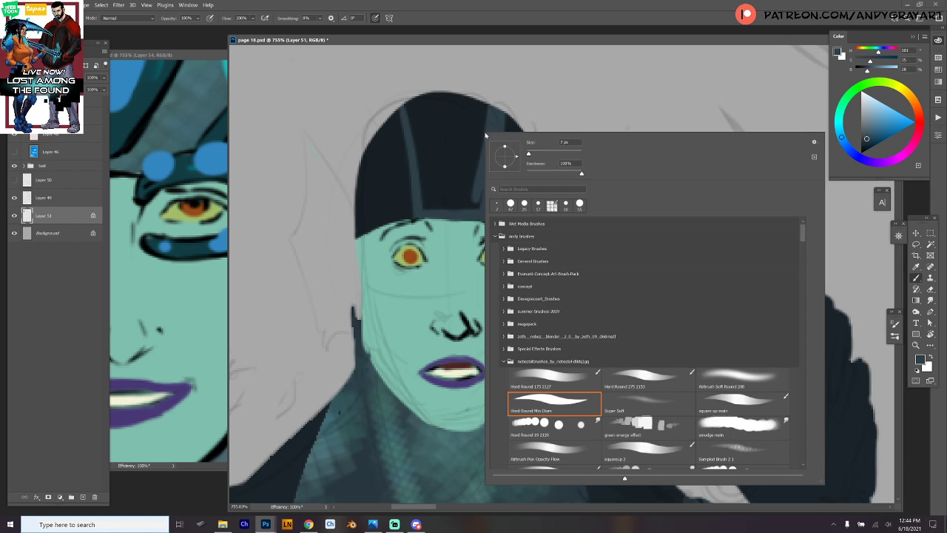
pyautogui.click(476, 201)
pyautogui.rightClick(472, 128)
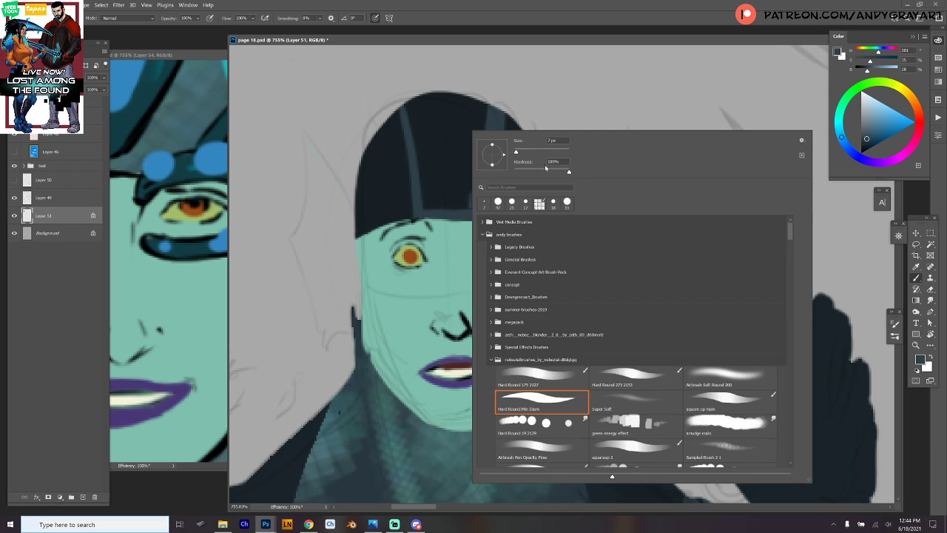
pyautogui.click(544, 151)
pyautogui.click(533, 151)
pyautogui.moveTo(416, 108)
pyautogui.mouseDown()
pyautogui.moveTo(419, 131)
pyautogui.moveTo(439, 136)
pyautogui.moveTo(449, 91)
pyautogui.moveTo(426, 108)
pyautogui.moveTo(440, 134)
pyautogui.moveTo(463, 95)
pyautogui.mouseUp()
pyautogui.hotkey('ctrl', 'z')
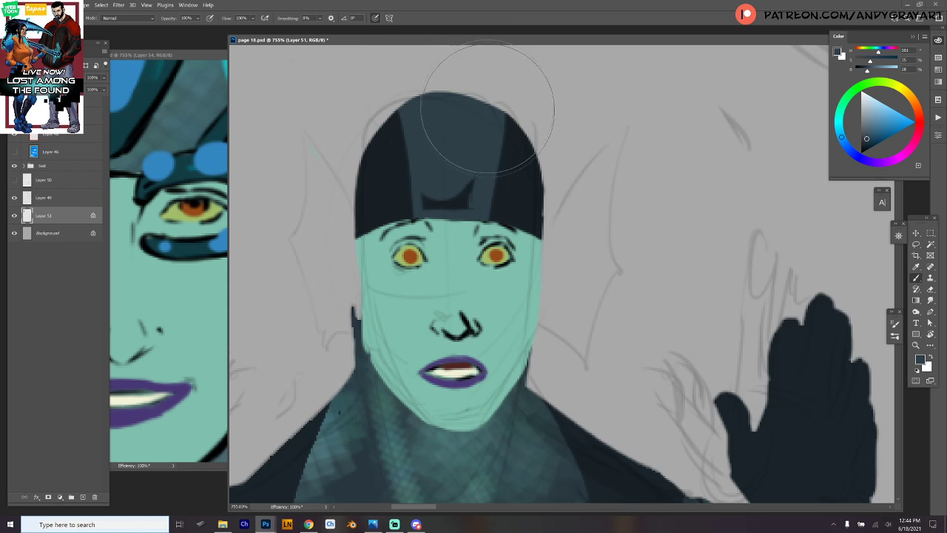
pyautogui.moveTo(413, 179)
pyautogui.mouseDown()
pyautogui.moveTo(454, 180)
pyautogui.moveTo(467, 201)
pyautogui.moveTo(444, 148)
pyautogui.mouseUp()
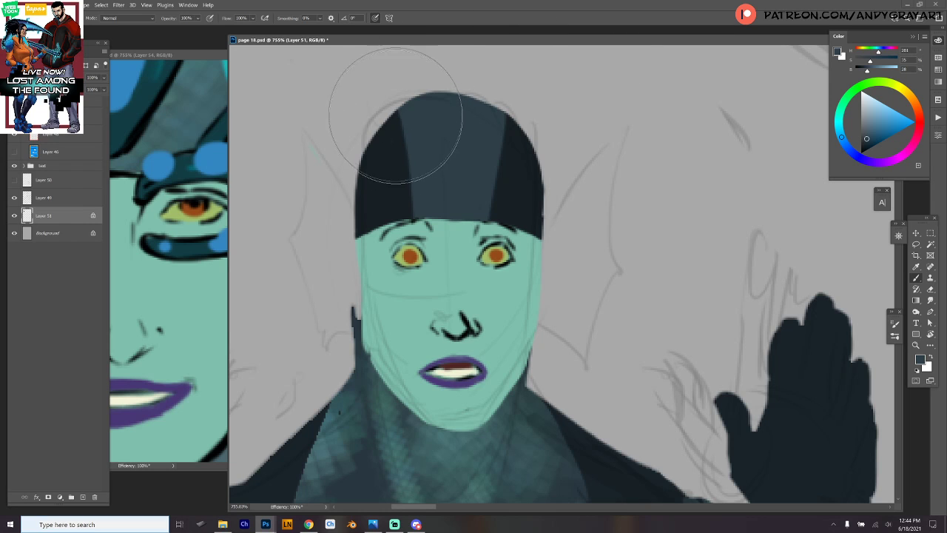
# Widen the slate-blue panel's upper left side and straighten its left edge with a 37 px brush.
pyautogui.moveTo(391, 111); pyautogui.dragTo(400, 133)
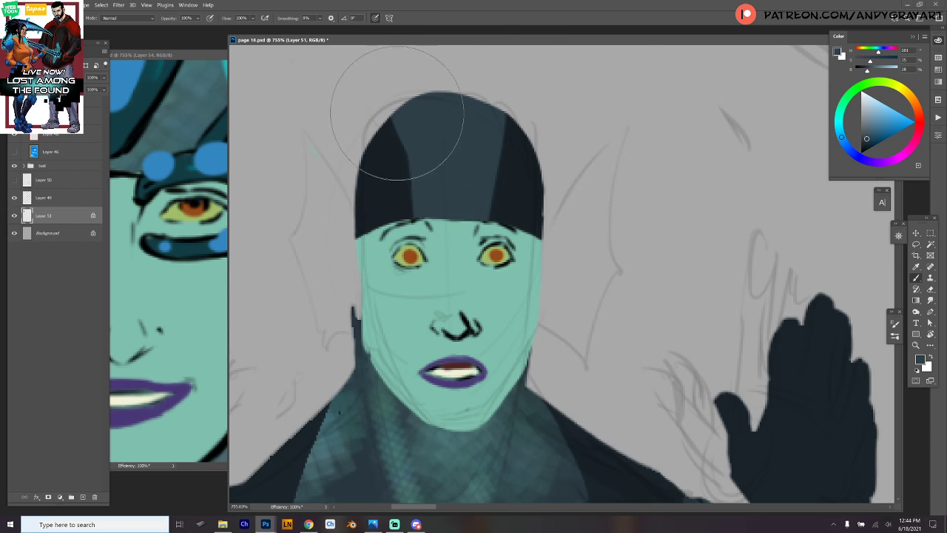
pyautogui.rightClick(438, 122)
pyautogui.moveTo(505, 140); pyautogui.dragTo(495, 140)
pyautogui.click(402, 122)
pyautogui.moveTo(398, 130)
pyautogui.mouseDown()
pyautogui.moveTo(436, 83)
pyautogui.moveTo(466, 95)
pyautogui.mouseUp()
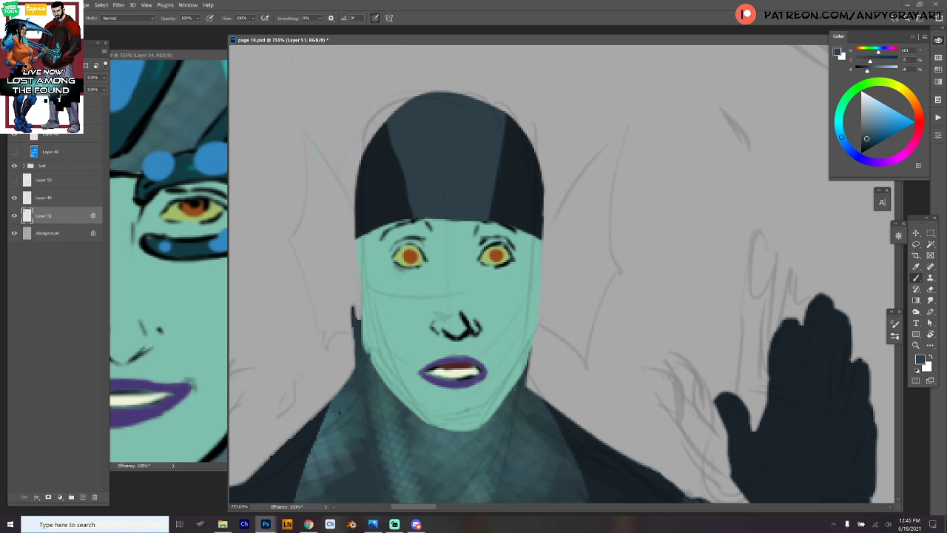
pyautogui.moveTo(403, 199)
pyautogui.mouseDown()
pyautogui.moveTo(396, 132)
pyautogui.moveTo(381, 121)
pyautogui.moveTo(409, 195)
pyautogui.mouseUp()
pyautogui.hotkey('ctrl', 'z')
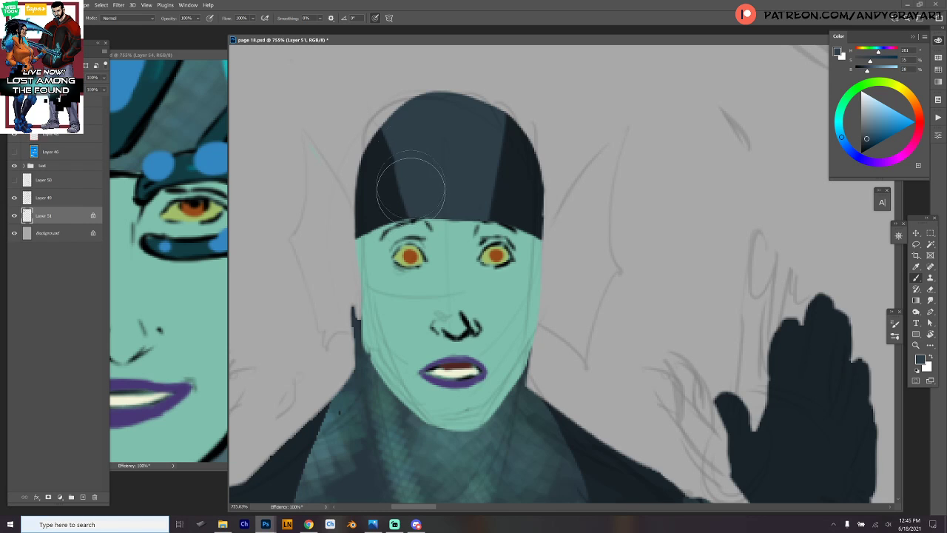
pyautogui.rightClick(517, 139)
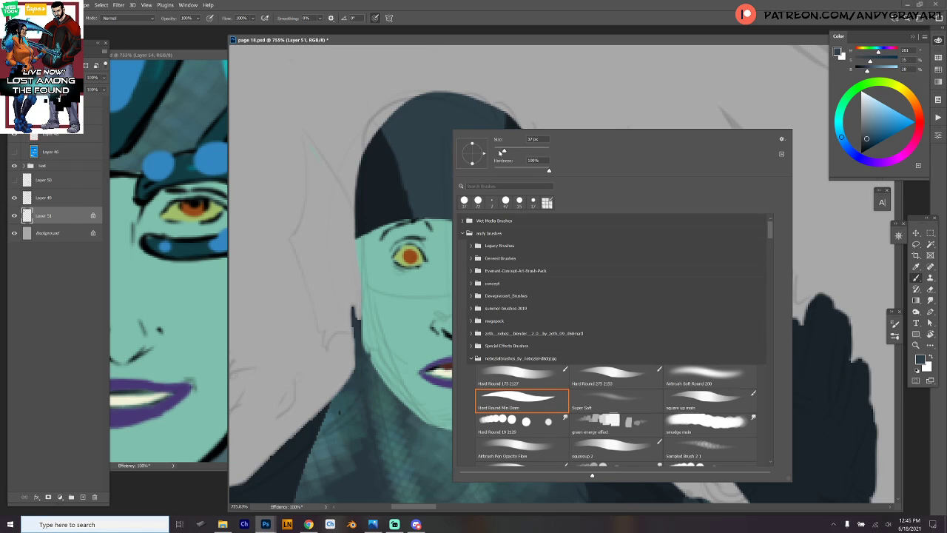
pyautogui.press('Escape')
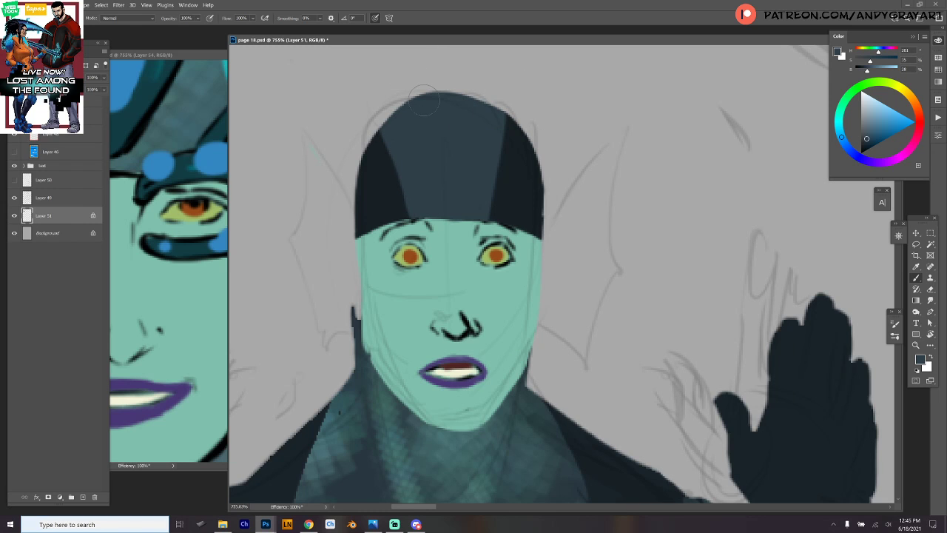
# Select the cap's slate-blue central panel and cover it with mottled teal scale texture using the scales brush.
pyautogui.moveTo(627, 277); pyautogui.dragTo(691, 232)
pyautogui.keyDown('alt'); pyautogui.click(566, 248); pyautogui.keyUp('alt')
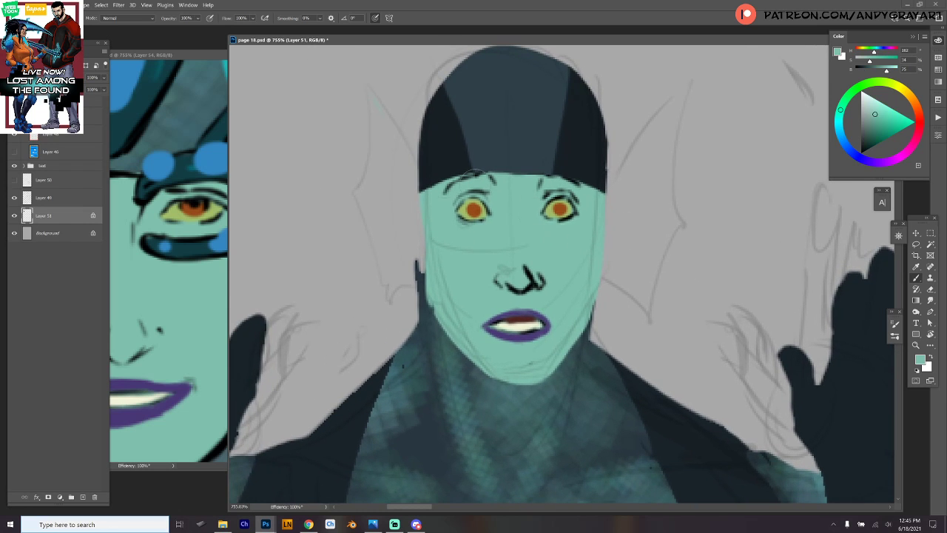
pyautogui.scroll(2, 524, 62)
pyautogui.press('w')
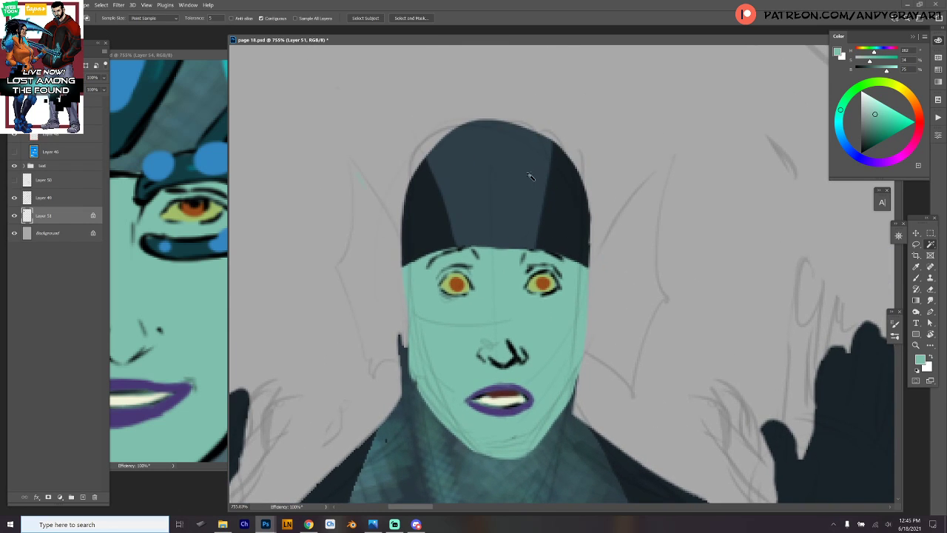
pyautogui.click(539, 173)
pyautogui.hotkey('ctrl', 'd')
pyautogui.press('b')
pyautogui.rightClick(664, 165)
pyautogui.moveTo(915, 263); pyautogui.dragTo(918, 414)
pyautogui.scroll(-10, 866, 403)
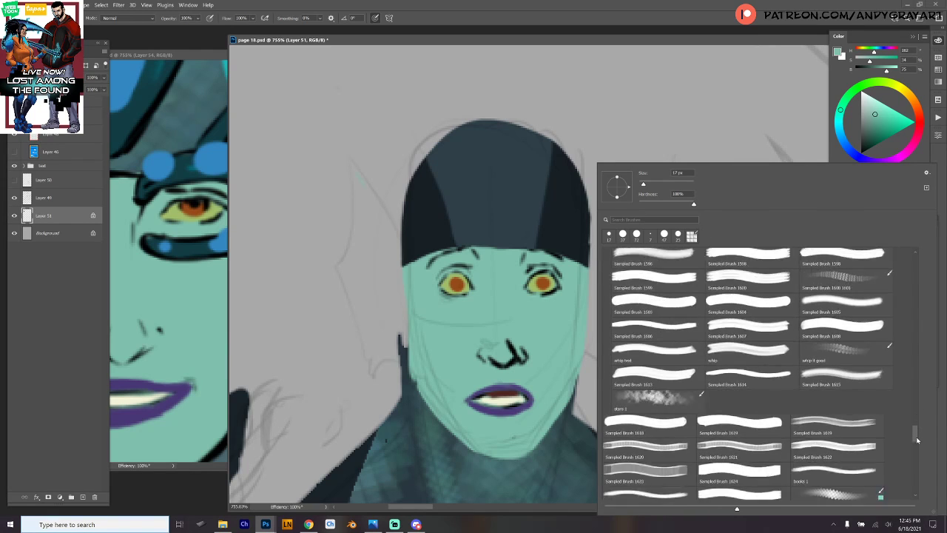
pyautogui.click(871, 382)
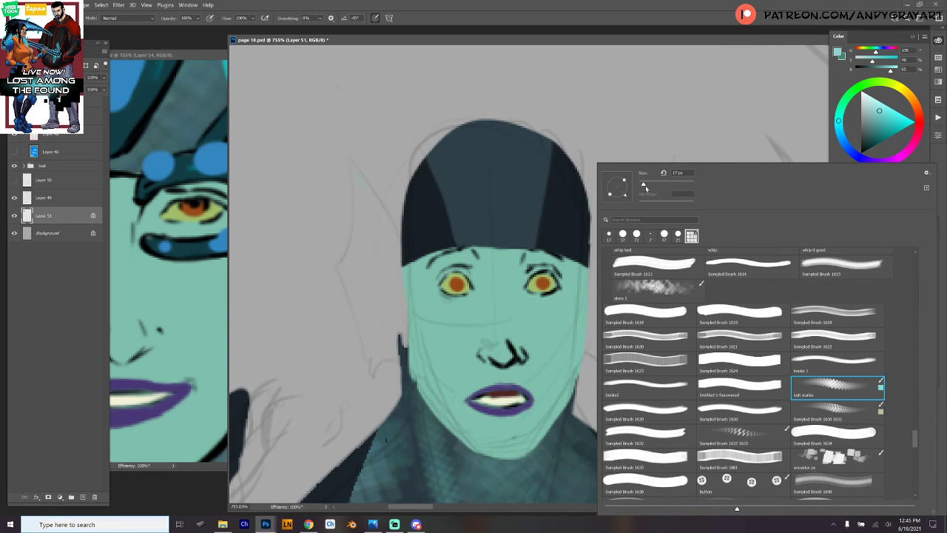
pyautogui.click(451, 174)
pyautogui.moveTo(453, 178)
pyautogui.mouseDown()
pyautogui.moveTo(453, 127)
pyautogui.moveTo(465, 116)
pyautogui.moveTo(495, 179)
pyautogui.moveTo(527, 131)
pyautogui.moveTo(546, 159)
pyautogui.moveTo(531, 233)
pyautogui.moveTo(446, 214)
pyautogui.moveTo(462, 211)
pyautogui.moveTo(475, 177)
pyautogui.moveTo(497, 189)
pyautogui.moveTo(523, 244)
pyautogui.moveTo(516, 255)
pyautogui.moveTo(497, 211)
pyautogui.moveTo(545, 237)
pyautogui.moveTo(451, 161)
pyautogui.moveTo(516, 170)
pyautogui.moveTo(534, 159)
pyautogui.moveTo(509, 168)
pyautogui.moveTo(440, 152)
pyautogui.mouseUp()
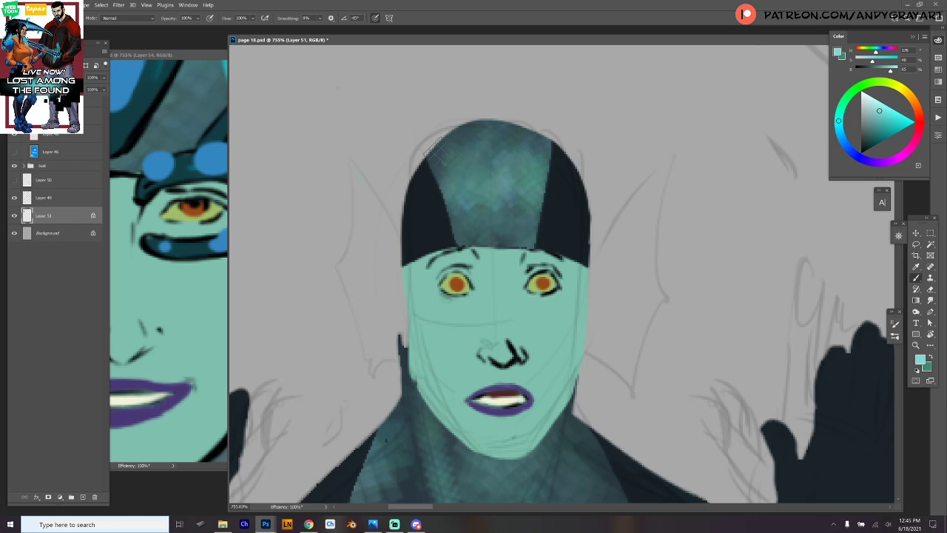
# Sample the face's light teal and paint the left fin ear's upper and inner edges with a smaller hard round brush.
pyautogui.moveTo(651, 278); pyautogui.dragTo(597, 254)
pyautogui.keyDown('alt'); pyautogui.click(535, 219); pyautogui.keyUp('alt')
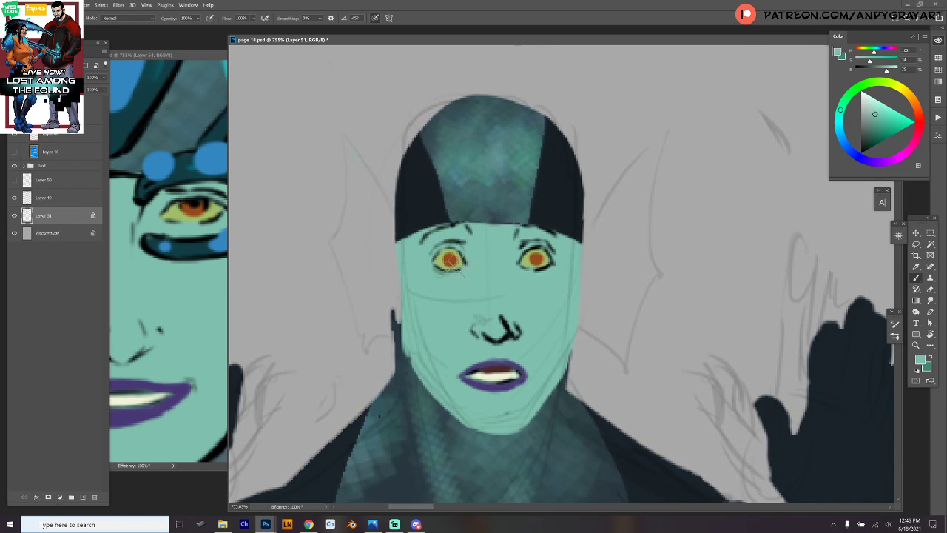
pyautogui.rightClick(449, 261)
pyautogui.moveTo(781, 429); pyautogui.dragTo(778, 250)
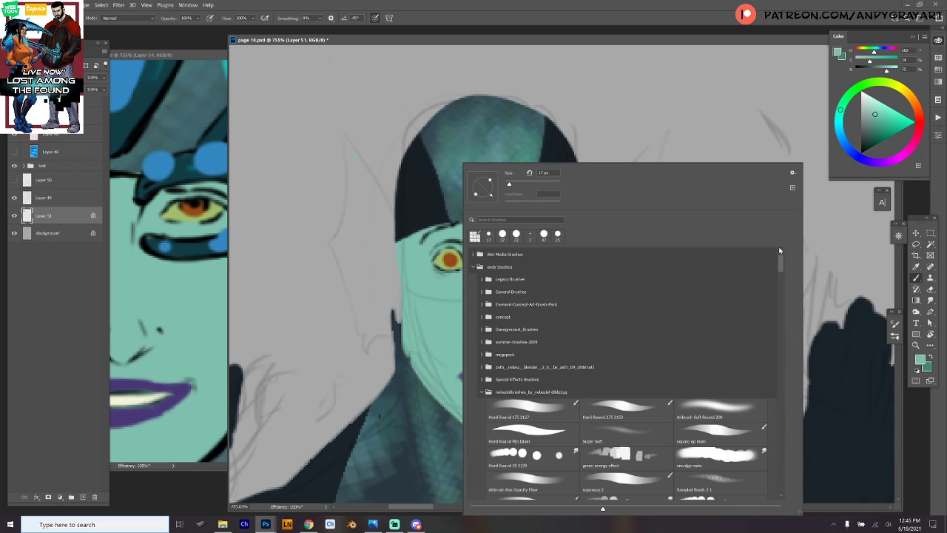
pyautogui.click(544, 437)
pyautogui.click(635, 43)
pyautogui.rightClick(469, 238)
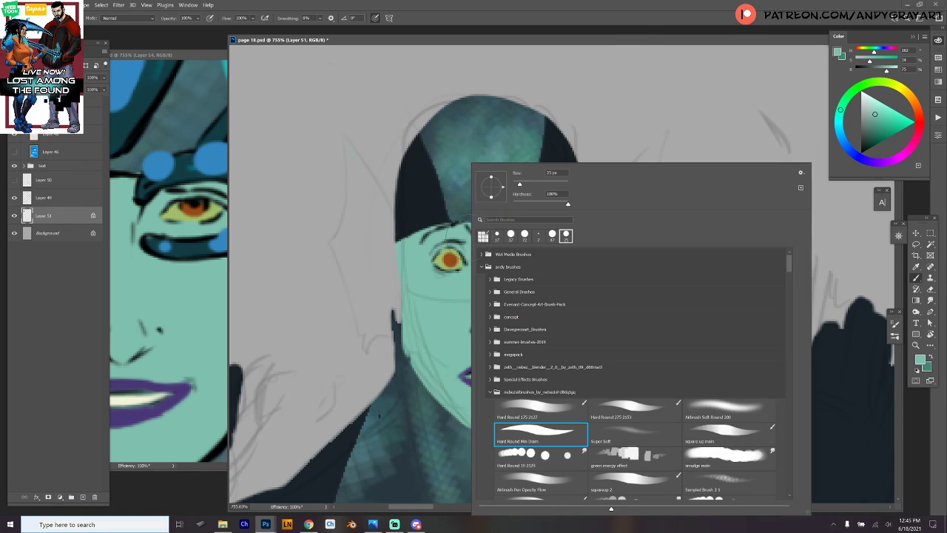
pyautogui.moveTo(520, 185); pyautogui.dragTo(517, 185)
pyautogui.click(356, 148)
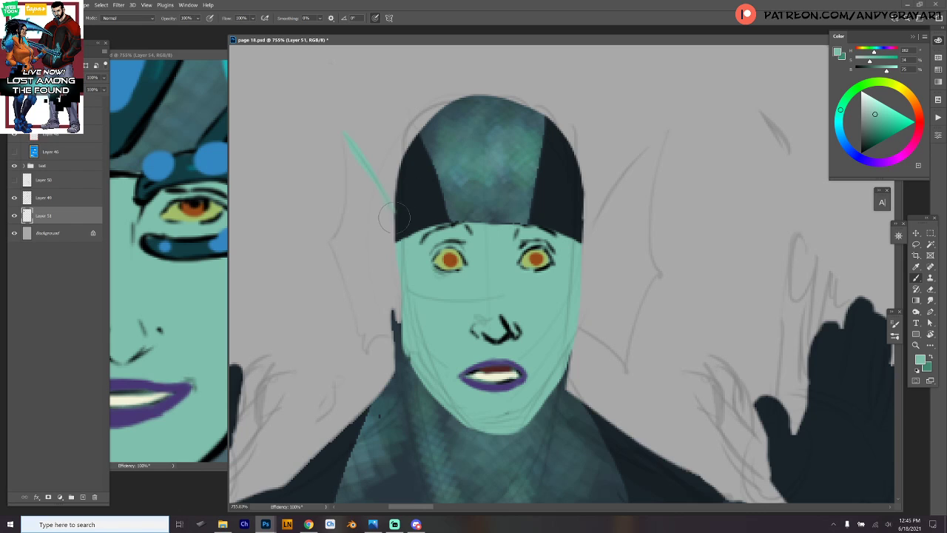
pyautogui.moveTo(405, 176); pyautogui.dragTo(398, 236)
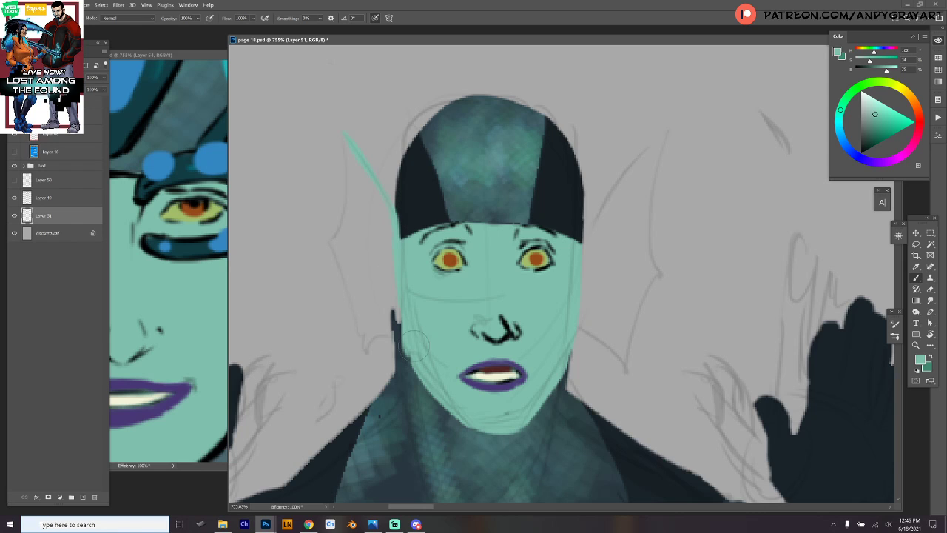
# Check the ears on the full reference head and outline the rest of both fin ears in light teal.
pyautogui.click(199, 53)
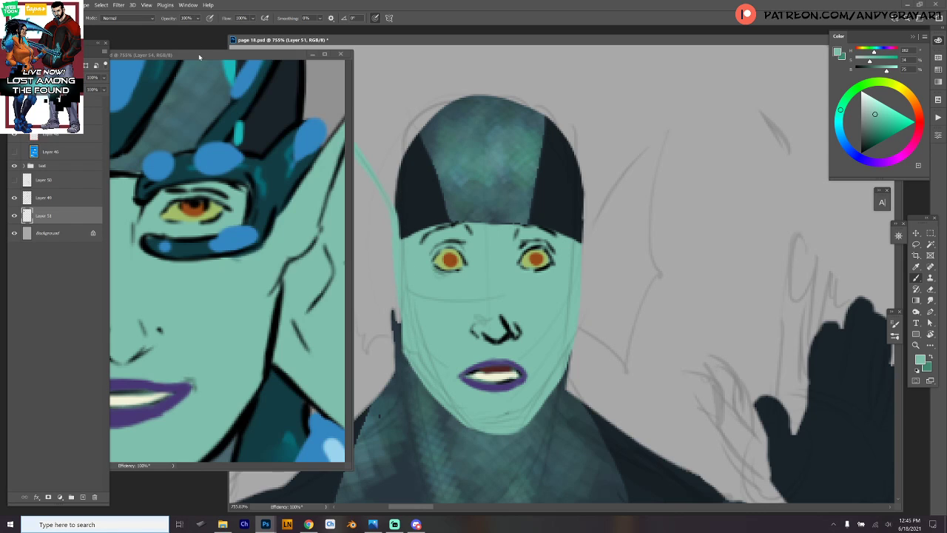
pyautogui.moveTo(274, 268); pyautogui.dragTo(259, 265)
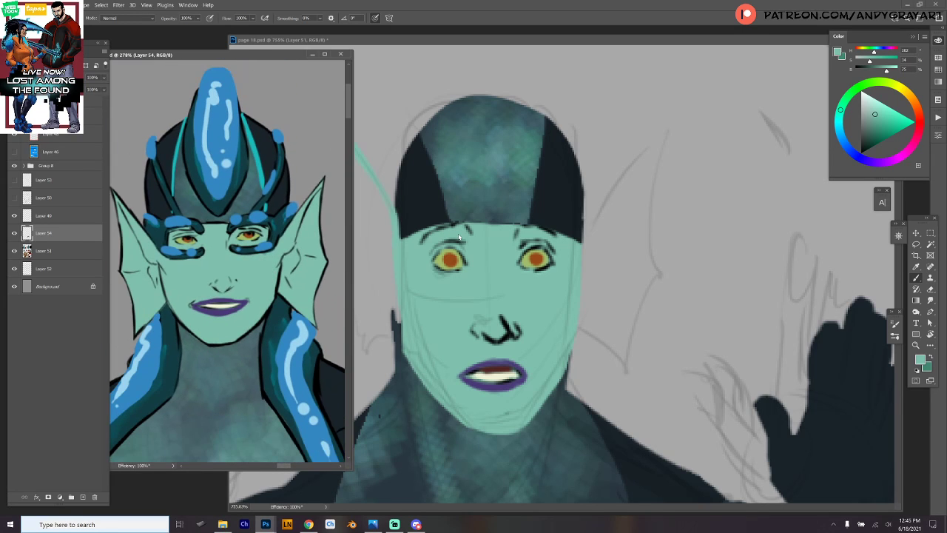
pyautogui.click(406, 342)
pyautogui.moveTo(397, 337); pyautogui.dragTo(368, 354)
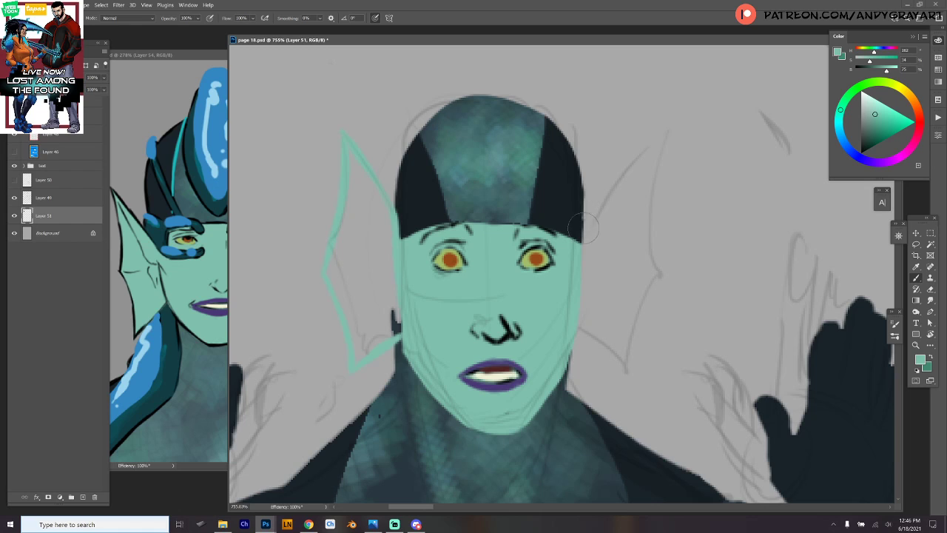
pyautogui.moveTo(584, 219); pyautogui.dragTo(649, 148)
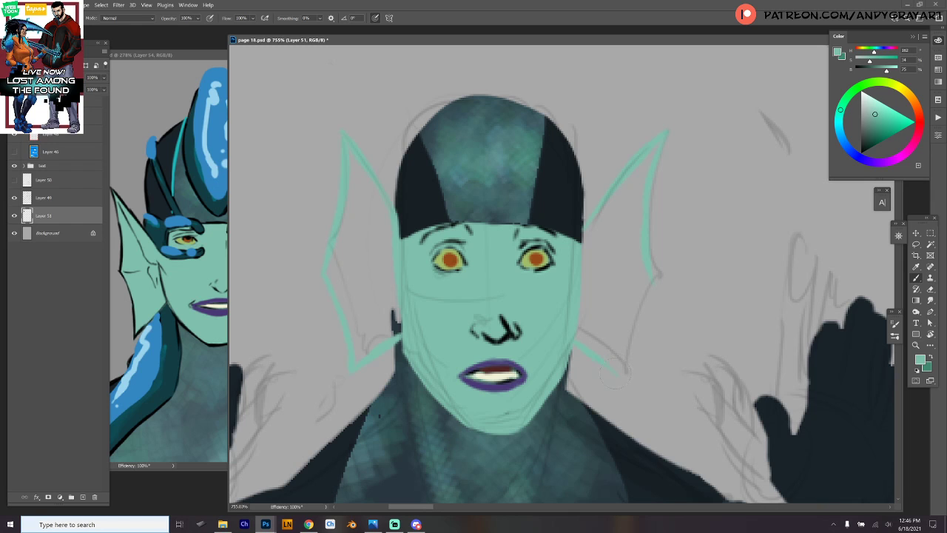
# Select the insides of both ear outlines plus the dark sliver beside the jaw, and fill them with light teal.
pyautogui.press('w')
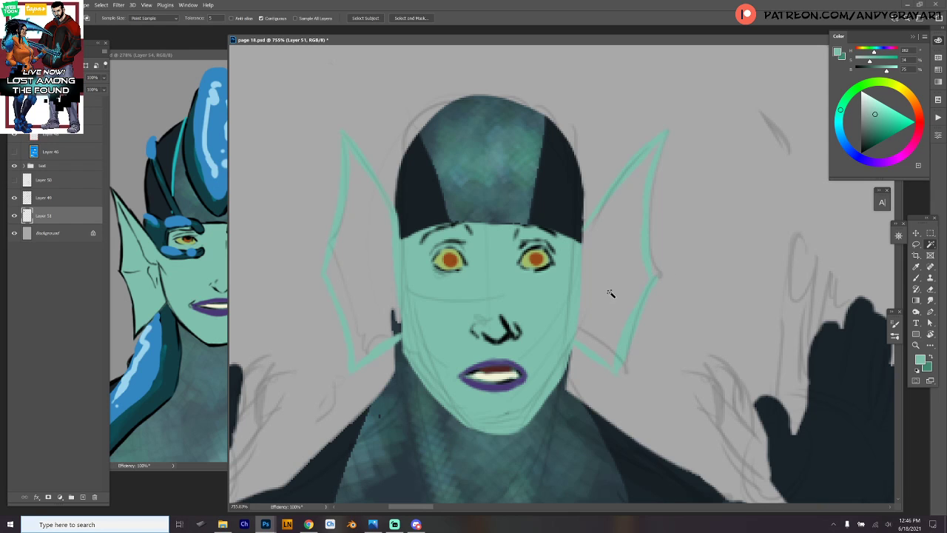
pyautogui.click(610, 295)
pyautogui.keyDown('shift'); pyautogui.click(381, 300); pyautogui.keyUp('shift')
pyautogui.keyDown('shift'); pyautogui.click(394, 331); pyautogui.keyUp('shift')
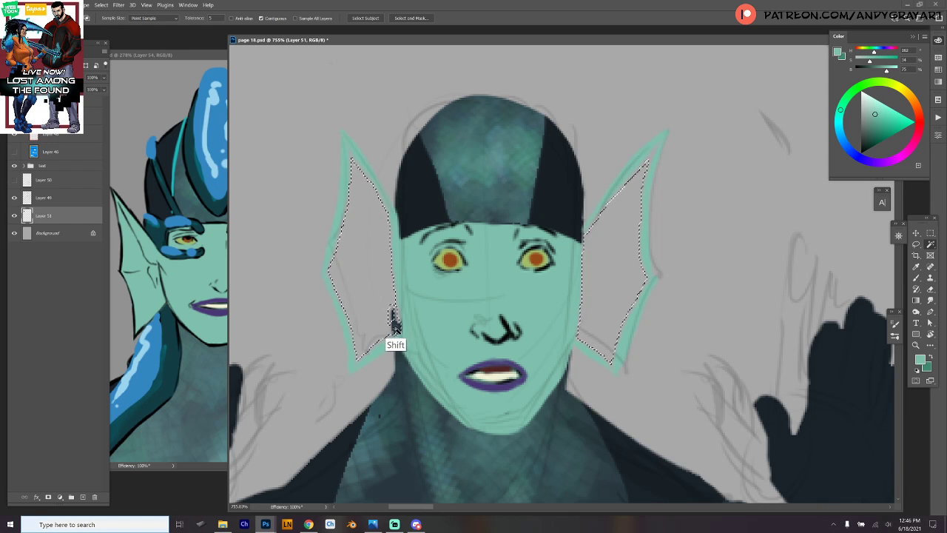
pyautogui.press('F2')
pyautogui.hotkey('alt', 'BackSpace')
pyautogui.hotkey('ctrl', 'd')
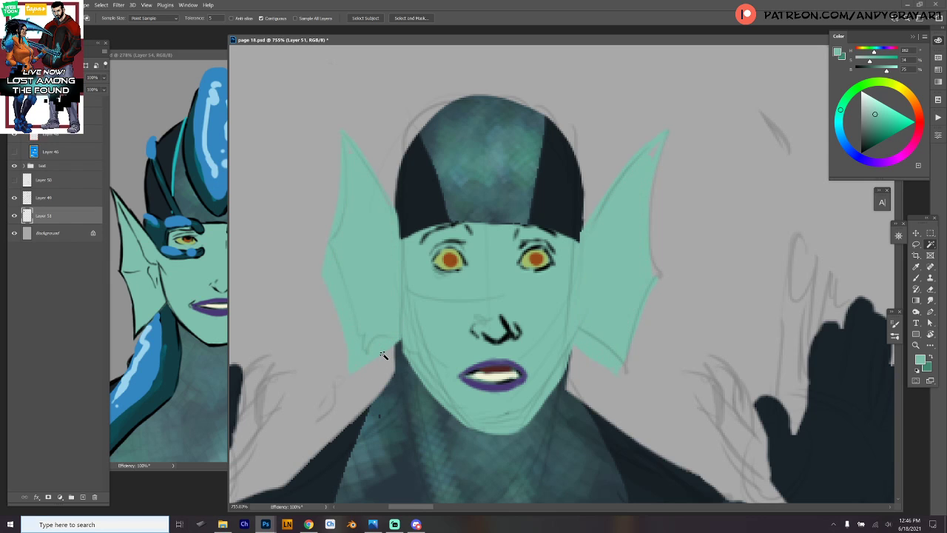
pyautogui.press('b')
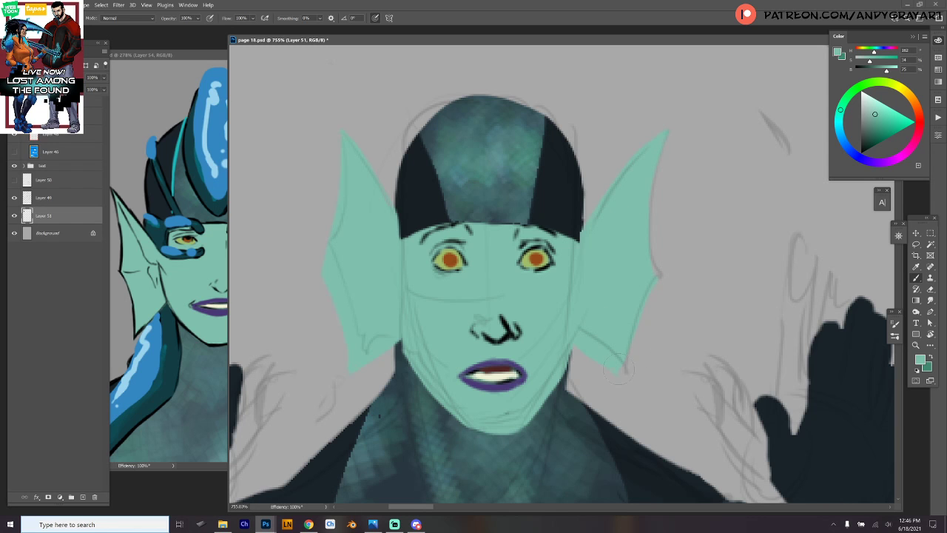
# Sample the reference's dark tendril teal as foreground colour and the brighter teal of its forearm armour as background colour.
pyautogui.moveTo(685, 302); pyautogui.dragTo(669, 319)
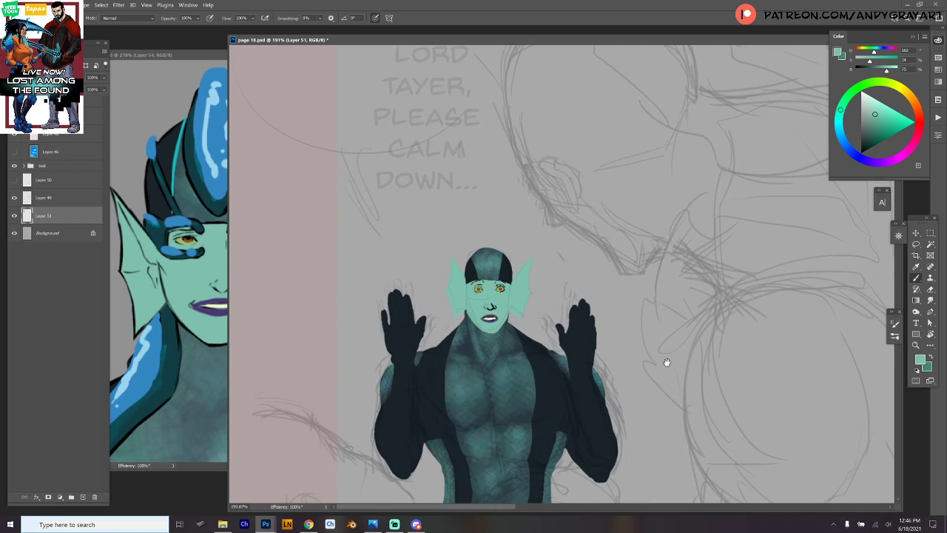
pyautogui.moveTo(667, 362); pyautogui.dragTo(626, 262)
pyautogui.keyDown('alt'); pyautogui.click(176, 378); pyautogui.keyUp('alt')
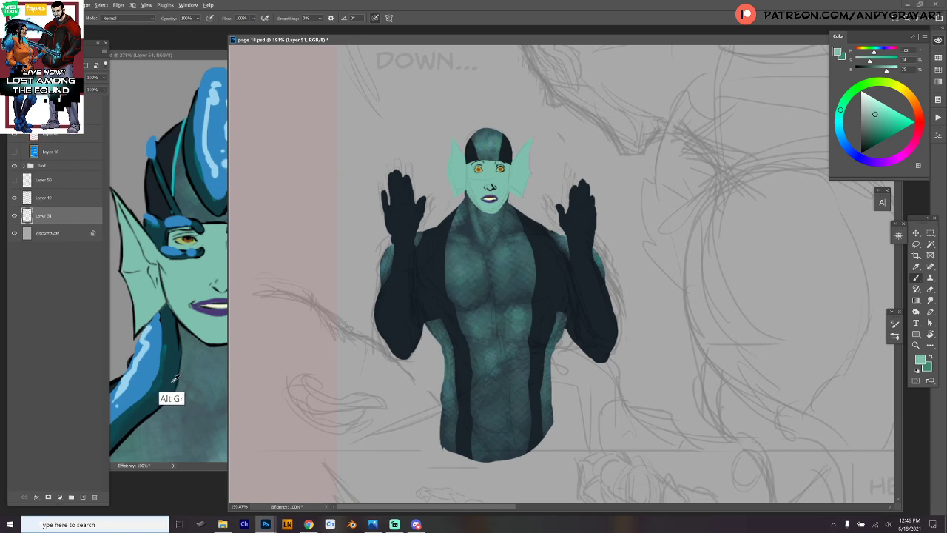
pyautogui.click(213, 54)
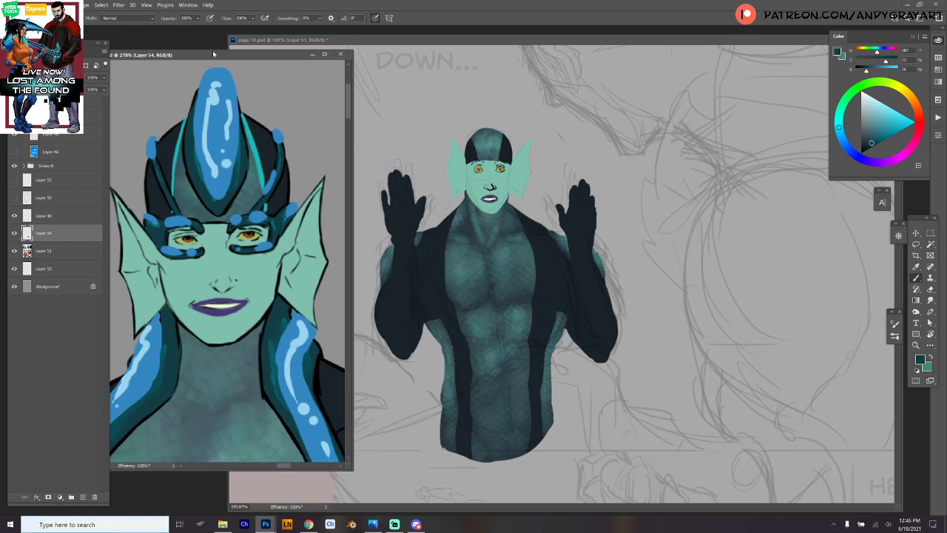
pyautogui.keyDown('alt'); pyautogui.click(310, 385); pyautogui.keyUp('alt')
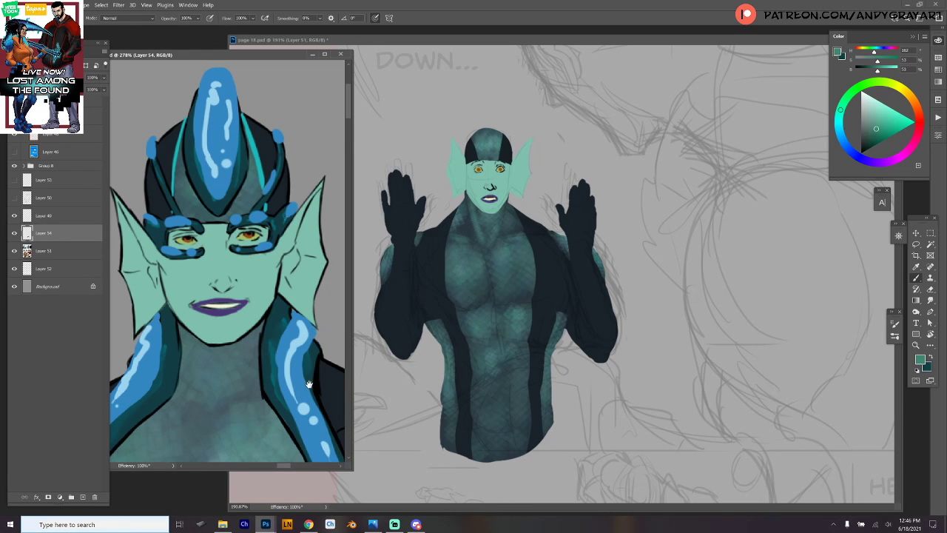
pyautogui.scroll(-5, 309, 383)
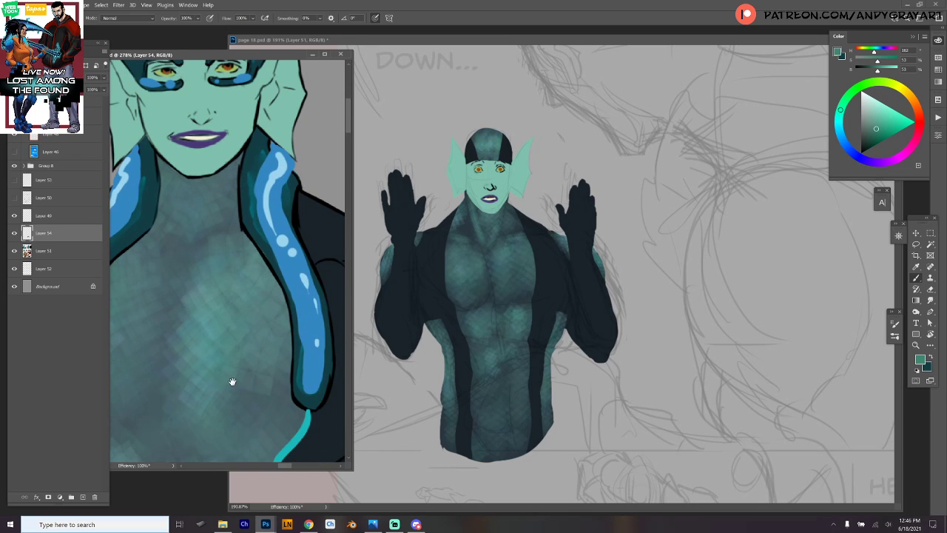
pyautogui.scroll(-10, 232, 381)
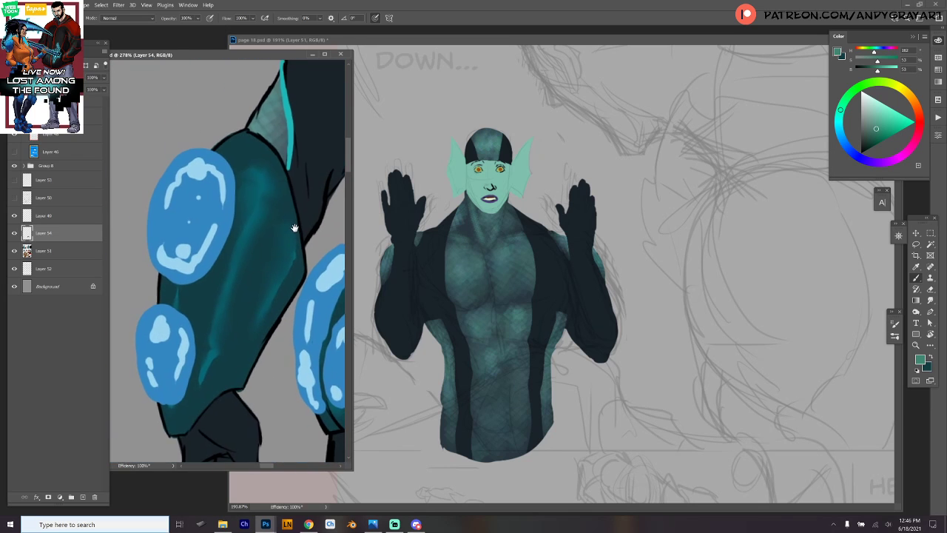
pyautogui.keyDown('alt'); pyautogui.click(197, 390); pyautogui.keyUp('alt')
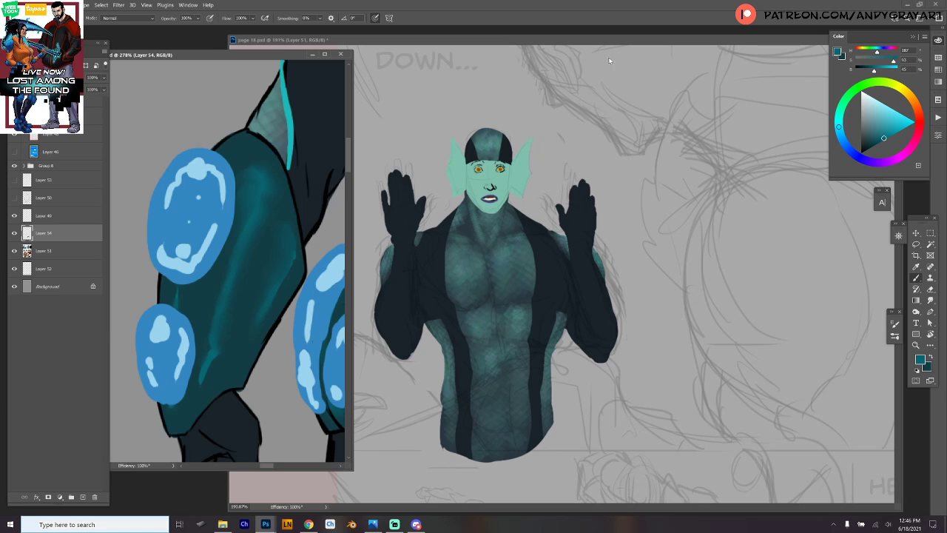
pyautogui.click(614, 41)
pyautogui.click(932, 357)
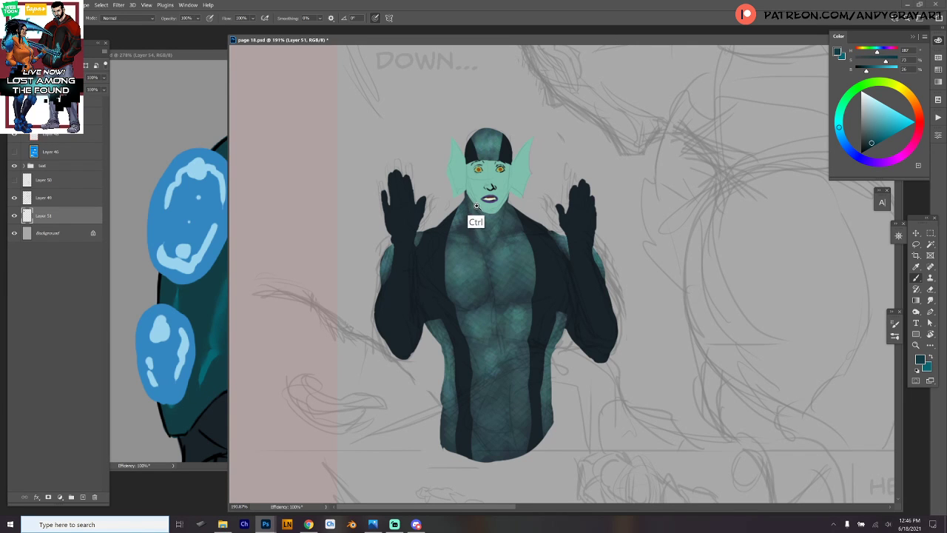
# Begin the left tendril in dark teal under the ear, try a line down the neck, and undo it after checking the reference.
pyautogui.scroll(5, 481, 215)
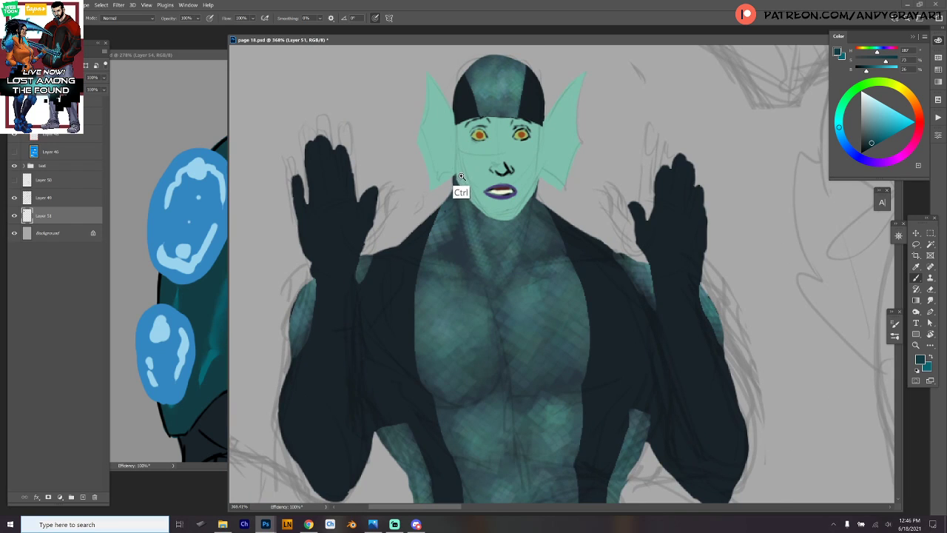
pyautogui.scroll(1, 455, 190)
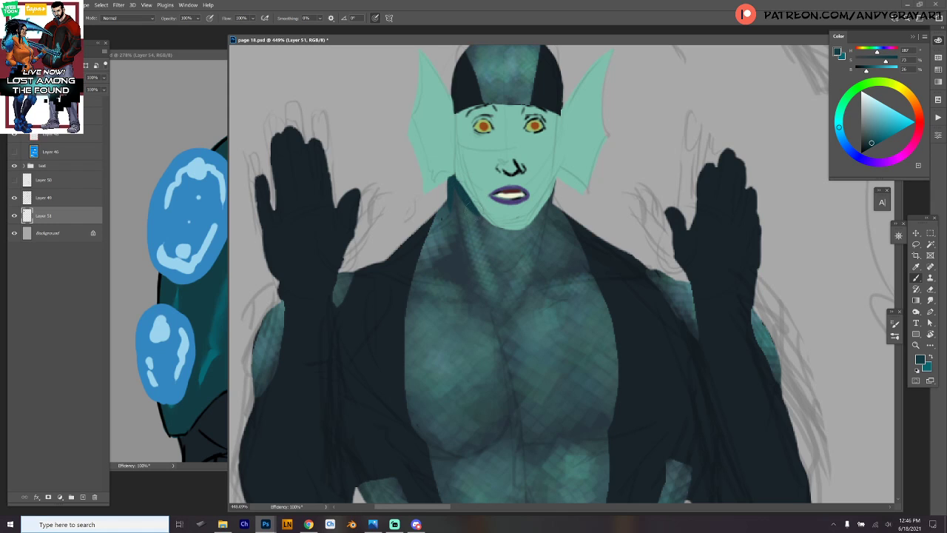
pyautogui.moveTo(470, 212); pyautogui.dragTo(471, 265)
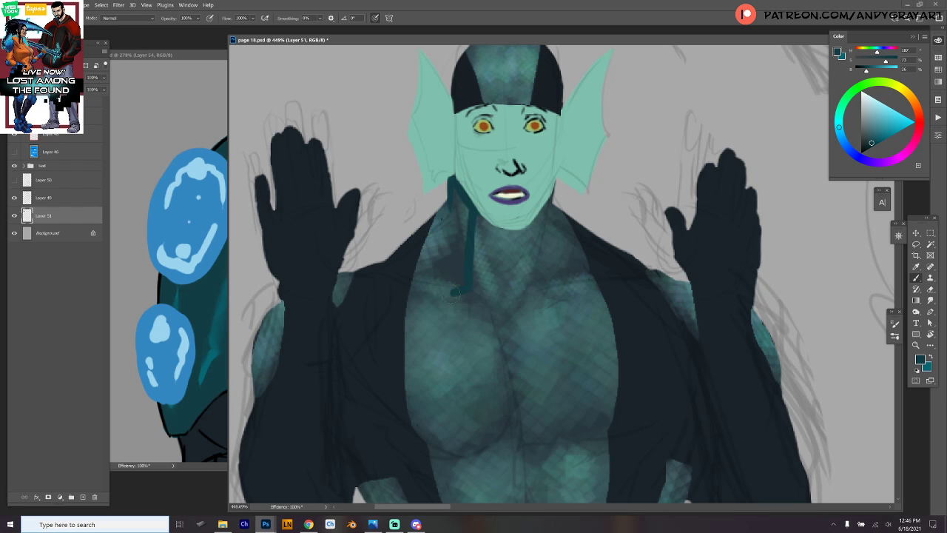
pyautogui.press('ctrl')
pyautogui.click(207, 62)
pyautogui.scroll(-5, 305, 235)
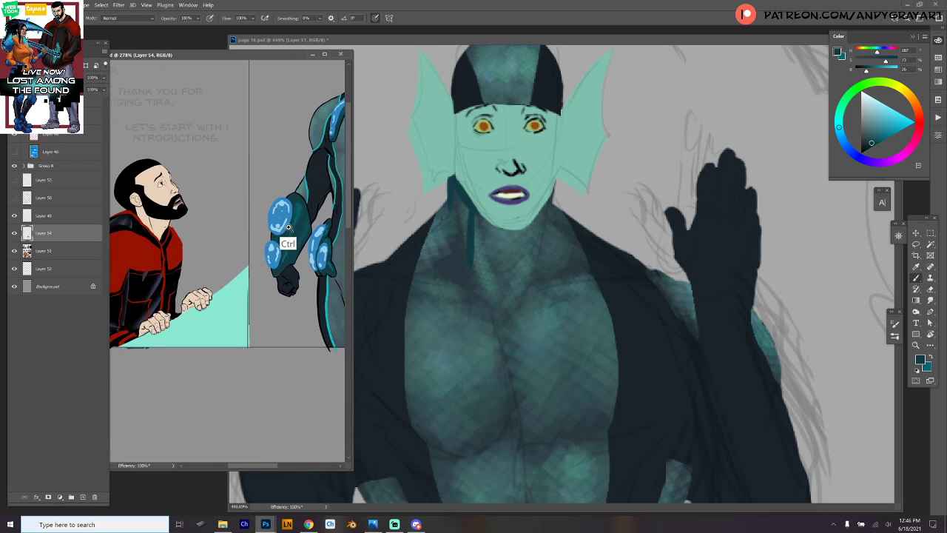
pyautogui.scroll(3, 318, 203)
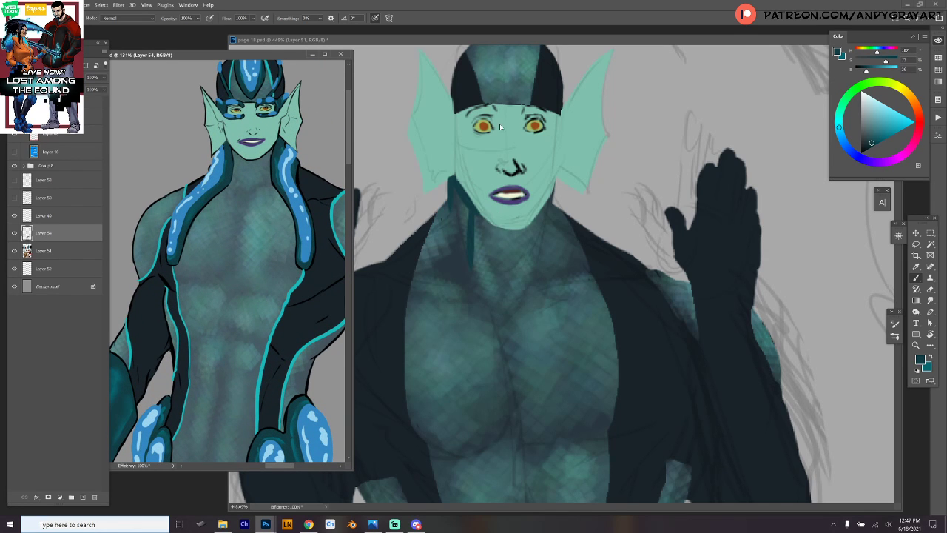
pyautogui.click(540, 42)
pyautogui.hotkey('ctrl', 'z')
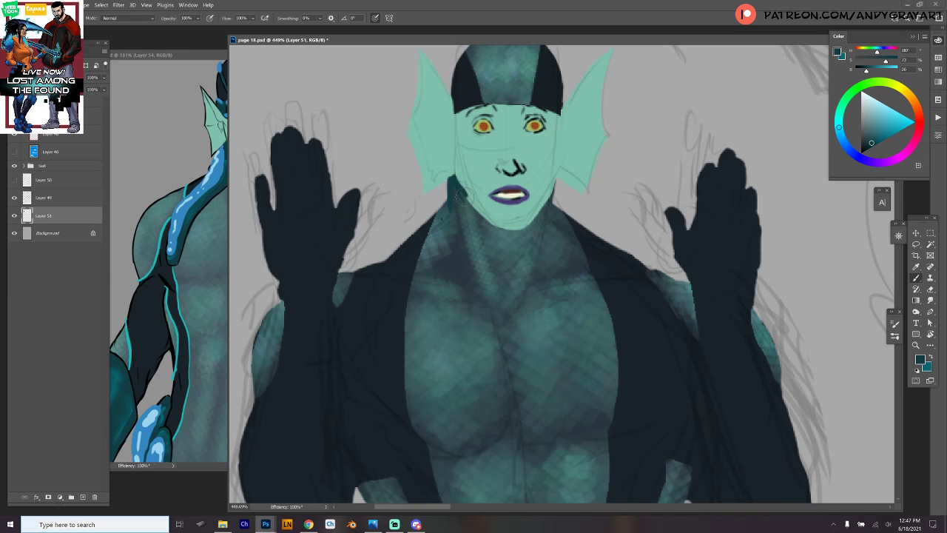
# Outline the left head tendril in dark teal from below the ear, over the collarbone and down beside the chest.
pyautogui.moveTo(464, 197); pyautogui.dragTo(477, 288)
pyautogui.moveTo(450, 187)
pyautogui.mouseDown()
pyautogui.moveTo(434, 215)
pyautogui.moveTo(429, 203)
pyautogui.moveTo(442, 193)
pyautogui.moveTo(421, 212)
pyautogui.moveTo(427, 219)
pyautogui.moveTo(404, 267)
pyautogui.moveTo(388, 355)
pyautogui.moveTo(391, 326)
pyautogui.moveTo(394, 384)
pyautogui.moveTo(393, 356)
pyautogui.moveTo(392, 376)
pyautogui.moveTo(410, 387)
pyautogui.moveTo(394, 378)
pyautogui.moveTo(401, 388)
pyautogui.moveTo(420, 391)
pyautogui.moveTo(442, 285)
pyautogui.mouseUp()
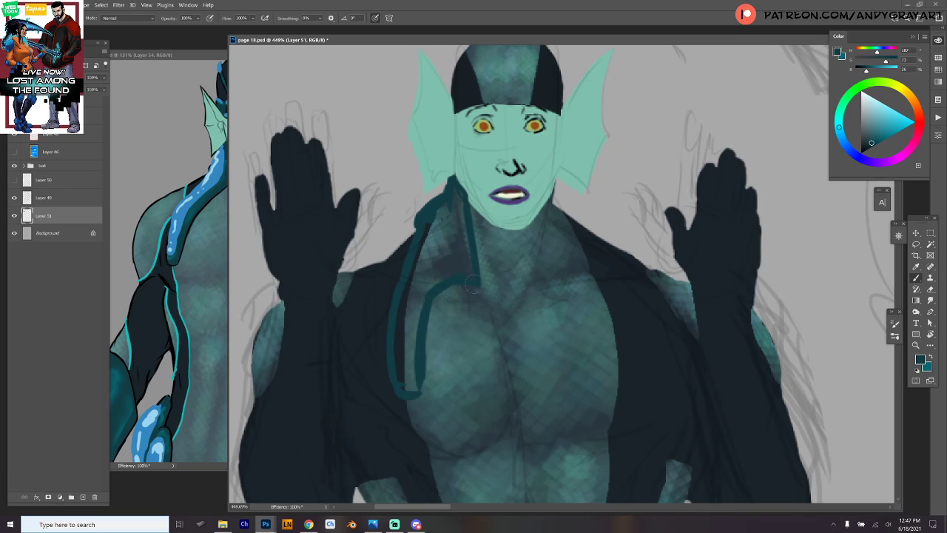
pyautogui.moveTo(472, 284)
pyautogui.mouseDown()
pyautogui.moveTo(429, 294)
pyautogui.moveTo(414, 365)
pyautogui.mouseUp()
# Outline the right head tendril in dark teal from below the ear down the chest, then fill both tendrils solid.
pyautogui.moveTo(554, 185)
pyautogui.mouseDown()
pyautogui.moveTo(550, 216)
pyautogui.moveTo(557, 268)
pyautogui.moveTo(583, 278)
pyautogui.moveTo(560, 270)
pyautogui.moveTo(575, 270)
pyautogui.moveTo(592, 305)
pyautogui.moveTo(585, 290)
pyautogui.moveTo(609, 388)
pyautogui.mouseUp()
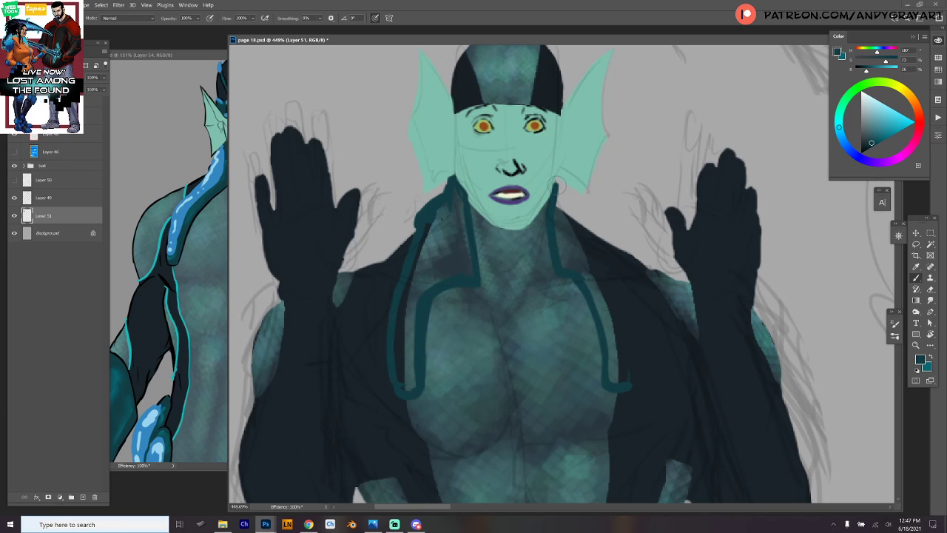
pyautogui.moveTo(556, 184)
pyautogui.mouseDown()
pyautogui.moveTo(560, 204)
pyautogui.moveTo(582, 216)
pyautogui.moveTo(594, 256)
pyautogui.mouseUp()
pyautogui.moveTo(602, 272); pyautogui.dragTo(626, 367)
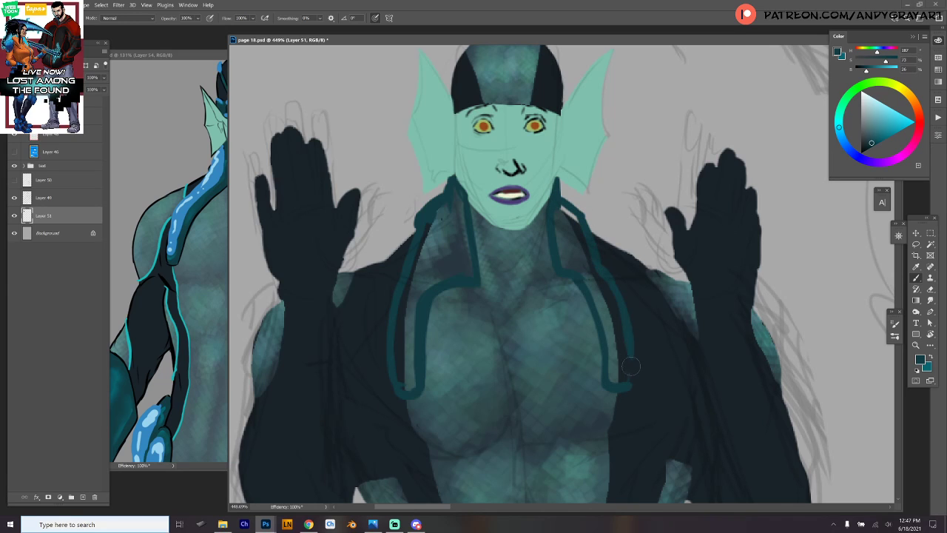
pyautogui.moveTo(557, 212)
pyautogui.mouseDown()
pyautogui.moveTo(564, 262)
pyautogui.moveTo(553, 214)
pyautogui.moveTo(579, 230)
pyautogui.moveTo(577, 267)
pyautogui.moveTo(567, 264)
pyautogui.moveTo(607, 328)
pyautogui.moveTo(617, 363)
pyautogui.moveTo(587, 288)
pyautogui.moveTo(612, 380)
pyautogui.moveTo(595, 275)
pyautogui.moveTo(620, 340)
pyautogui.mouseUp()
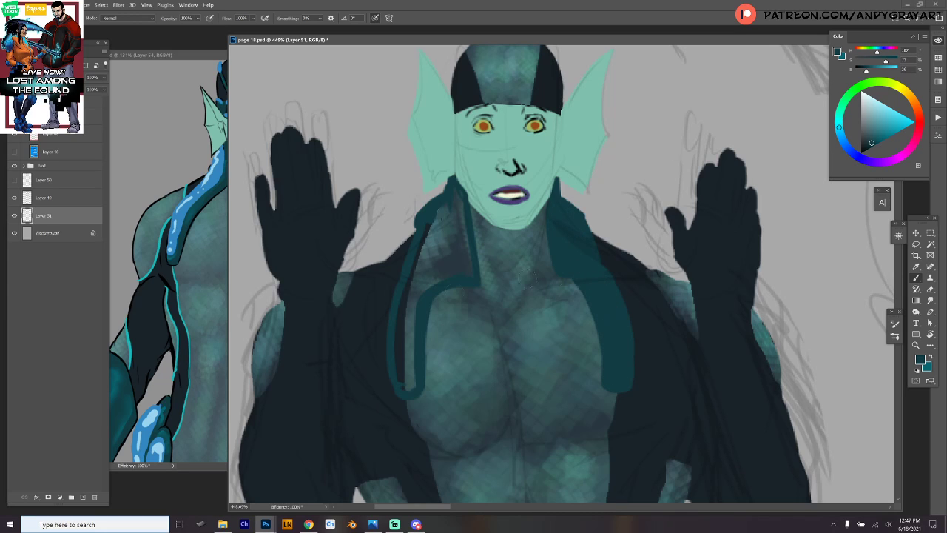
pyautogui.moveTo(411, 384)
pyautogui.mouseDown()
pyautogui.moveTo(408, 361)
pyautogui.moveTo(413, 390)
pyautogui.moveTo(402, 384)
pyautogui.moveTo(405, 289)
pyautogui.moveTo(419, 264)
pyautogui.moveTo(416, 288)
pyautogui.moveTo(436, 262)
pyautogui.moveTo(429, 280)
pyautogui.moveTo(459, 271)
pyautogui.moveTo(452, 202)
pyautogui.moveTo(431, 218)
pyautogui.moveTo(448, 204)
pyautogui.moveTo(460, 225)
pyautogui.mouseUp()
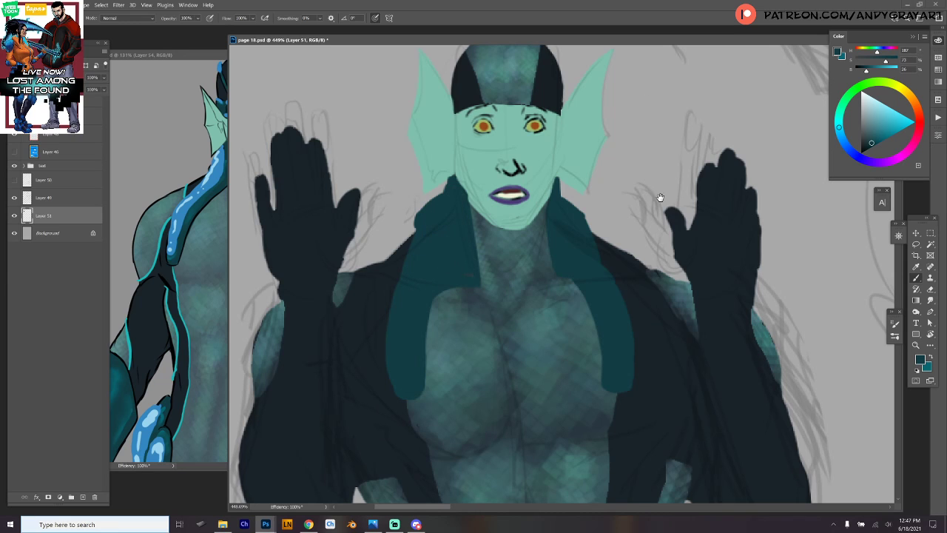
# Compare the face with the reference, then lasso the nose, transform it slightly narrower and clear the selection.
pyautogui.scroll(5, 661, 197)
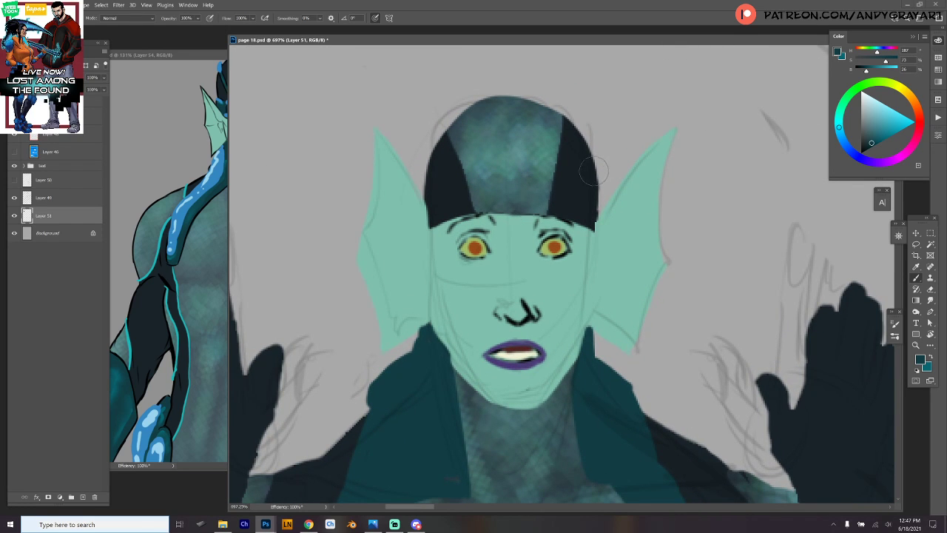
pyautogui.click(218, 57)
pyautogui.click(520, 44)
pyautogui.press('l')
pyautogui.moveTo(556, 314)
pyautogui.mouseDown()
pyautogui.moveTo(504, 337)
pyautogui.moveTo(548, 291)
pyautogui.moveTo(551, 340)
pyautogui.moveTo(546, 332)
pyautogui.mouseUp()
pyautogui.hotkey('ctrl', 't')
pyautogui.press('Return')
pyautogui.hotkey('ctrl', 'd')
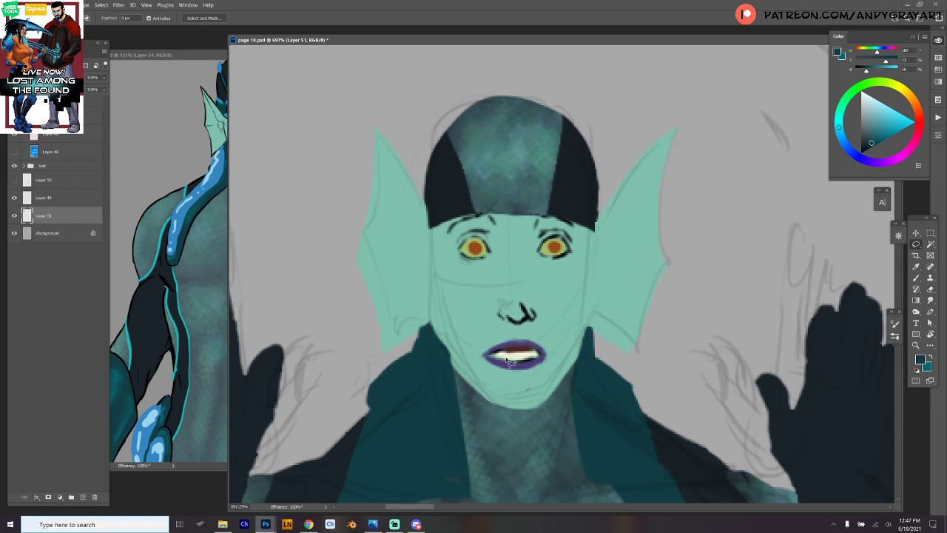
# Paint a dark teal mask framing both eyes from the brows to below the eyes, extending it to the temples.
pyautogui.press('b')
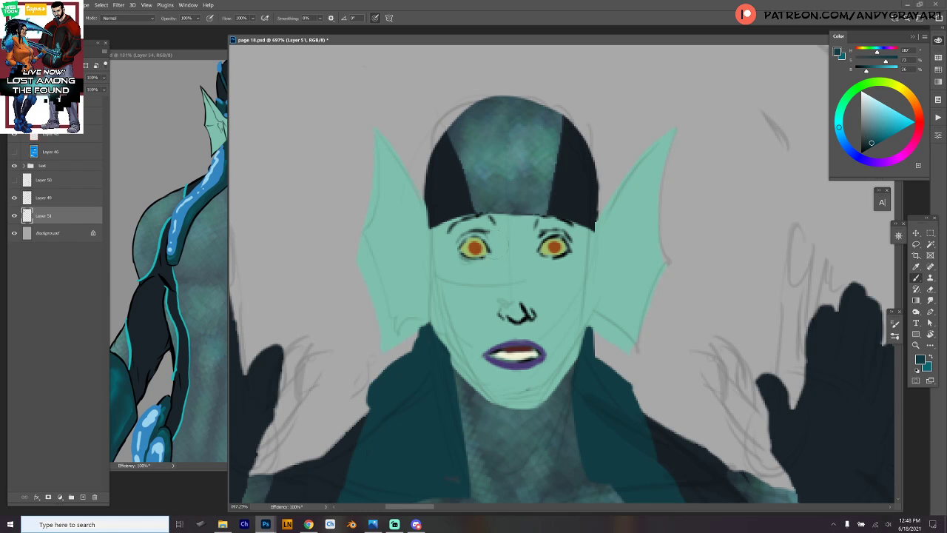
pyautogui.moveTo(453, 218)
pyautogui.mouseDown()
pyautogui.moveTo(497, 216)
pyautogui.moveTo(478, 202)
pyautogui.moveTo(493, 220)
pyautogui.moveTo(454, 214)
pyautogui.moveTo(453, 263)
pyautogui.moveTo(449, 219)
pyautogui.moveTo(452, 267)
pyautogui.moveTo(449, 250)
pyautogui.moveTo(500, 264)
pyautogui.mouseUp()
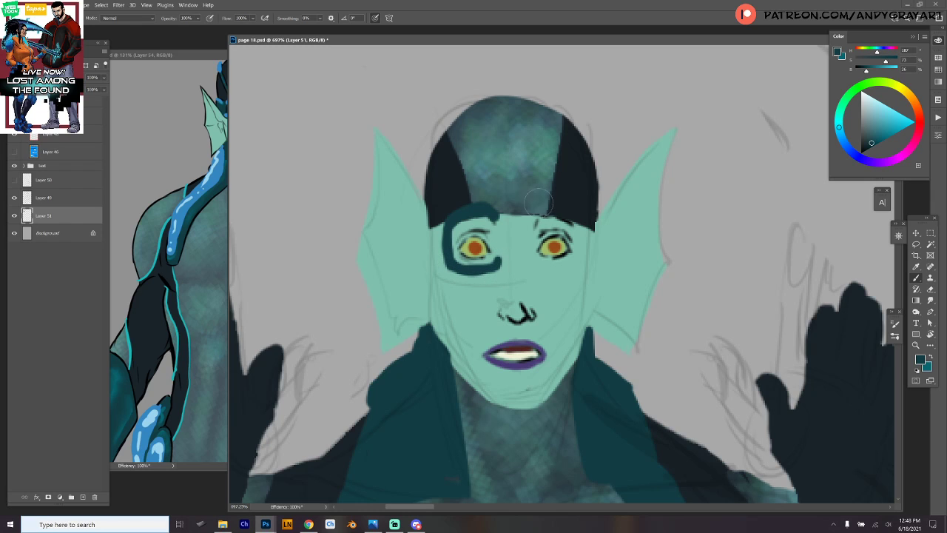
pyautogui.moveTo(530, 221)
pyautogui.mouseDown()
pyautogui.moveTo(571, 205)
pyautogui.moveTo(553, 213)
pyautogui.moveTo(579, 216)
pyautogui.moveTo(557, 210)
pyautogui.moveTo(577, 223)
pyautogui.moveTo(581, 244)
pyautogui.moveTo(580, 222)
pyautogui.moveTo(574, 266)
pyautogui.moveTo(531, 261)
pyautogui.moveTo(554, 266)
pyautogui.moveTo(538, 264)
pyautogui.moveTo(537, 273)
pyautogui.moveTo(572, 273)
pyautogui.moveTo(550, 277)
pyautogui.moveTo(585, 254)
pyautogui.mouseUp()
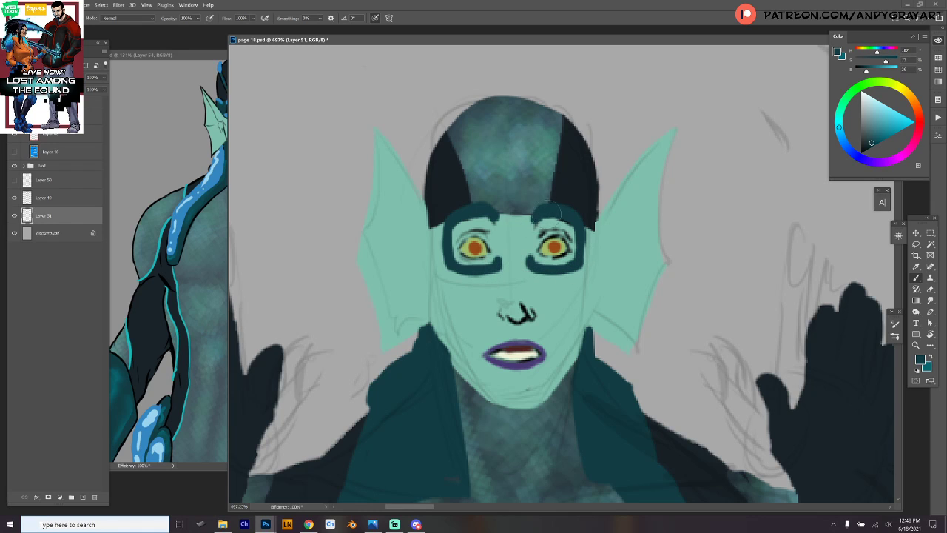
pyautogui.moveTo(442, 216); pyautogui.dragTo(435, 257)
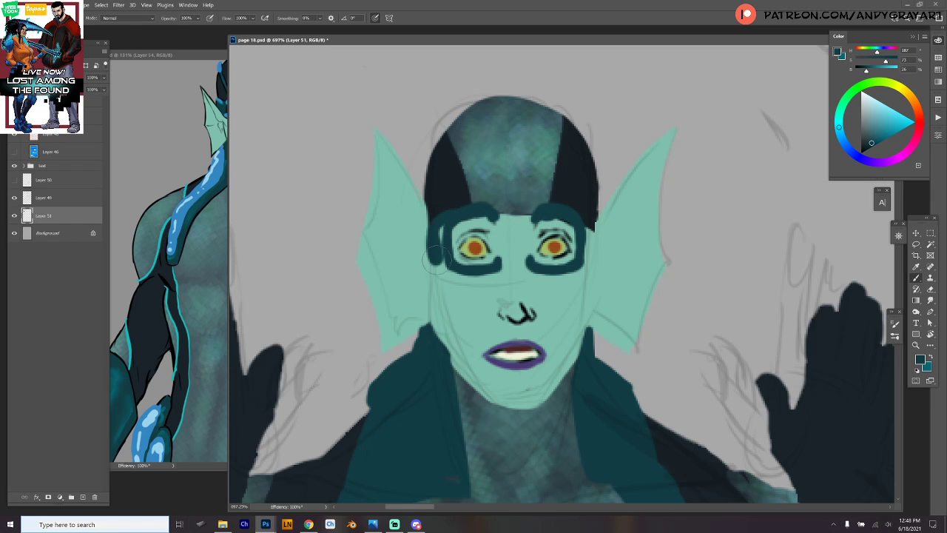
pyautogui.moveTo(432, 222)
pyautogui.mouseDown()
pyautogui.moveTo(431, 257)
pyautogui.moveTo(446, 267)
pyautogui.moveTo(442, 229)
pyautogui.mouseUp()
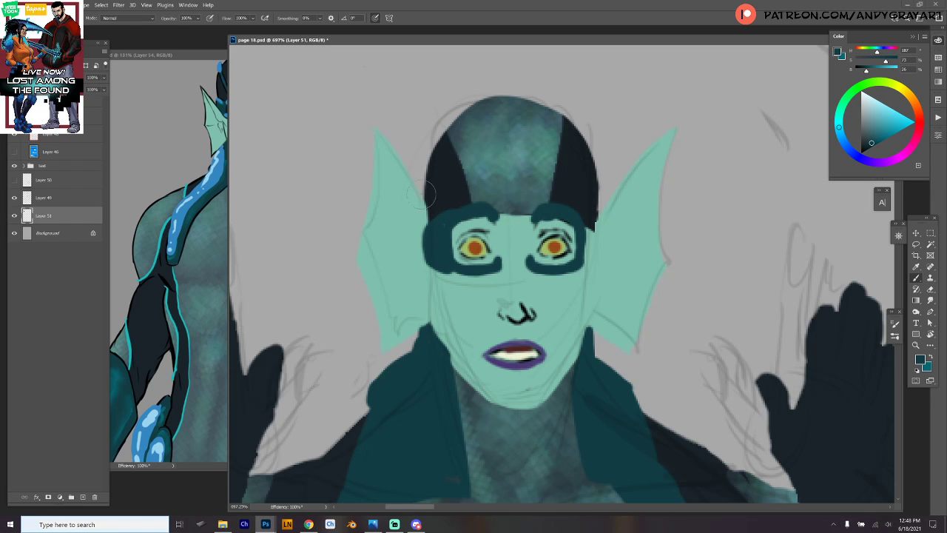
pyautogui.moveTo(423, 195)
pyautogui.mouseDown()
pyautogui.moveTo(433, 235)
pyautogui.moveTo(419, 190)
pyautogui.moveTo(512, 204)
pyautogui.moveTo(444, 219)
pyautogui.mouseUp()
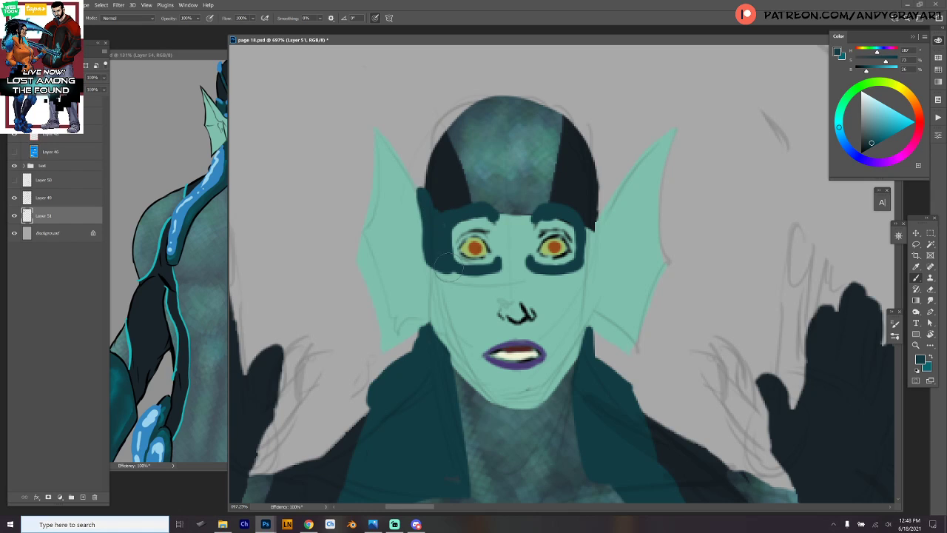
pyautogui.moveTo(591, 191)
pyautogui.mouseDown()
pyautogui.moveTo(596, 237)
pyautogui.moveTo(603, 200)
pyautogui.moveTo(581, 277)
pyautogui.moveTo(592, 221)
pyautogui.moveTo(597, 263)
pyautogui.moveTo(576, 281)
pyautogui.moveTo(585, 215)
pyautogui.moveTo(603, 222)
pyautogui.mouseUp()
# Outline a tapered crest from above the crown down to the forehead of the cap and fill it with dark teal.
pyautogui.moveTo(462, 111); pyautogui.dragTo(494, 197)
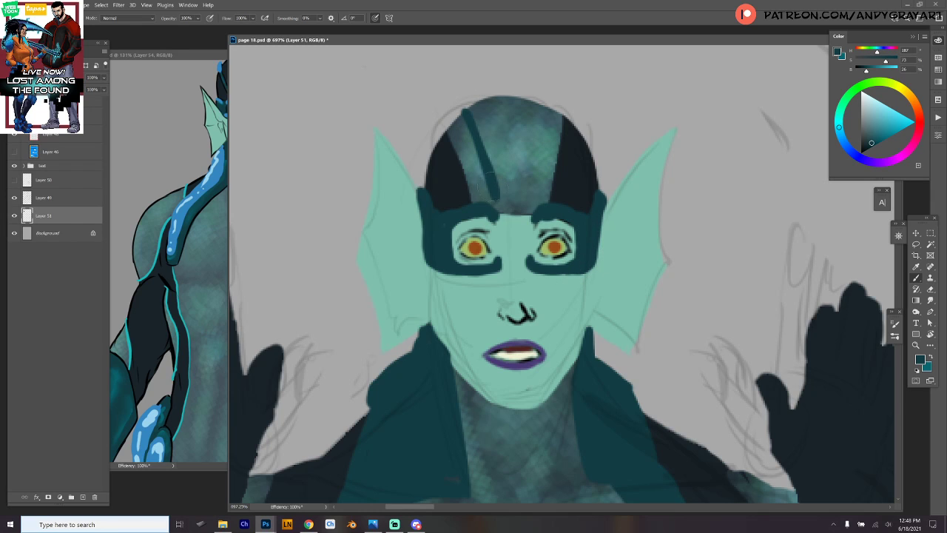
pyautogui.hotkey('ctrl', 'z')
pyautogui.moveTo(462, 105)
pyautogui.mouseDown()
pyautogui.moveTo(496, 192)
pyautogui.moveTo(527, 196)
pyautogui.mouseUp()
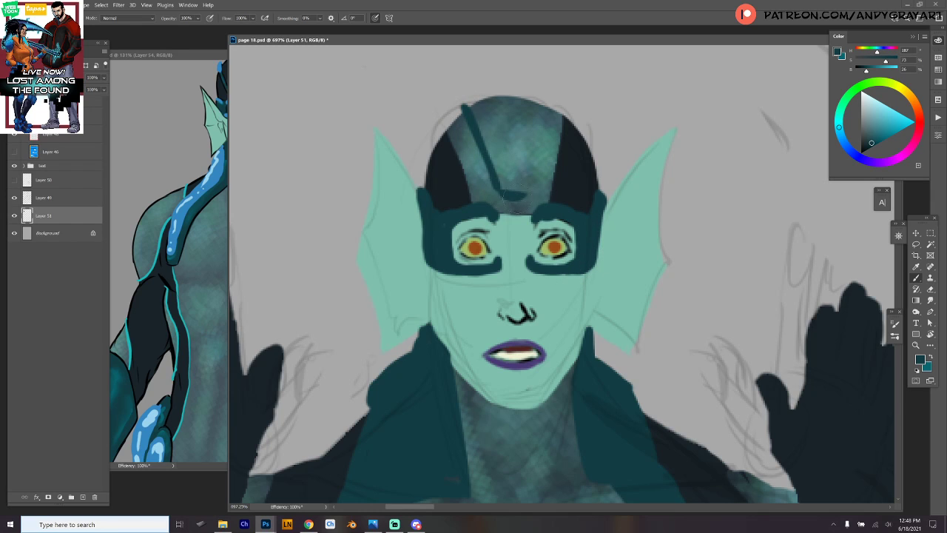
pyautogui.moveTo(552, 105); pyautogui.dragTo(513, 244)
pyautogui.moveTo(457, 167)
pyautogui.mouseDown()
pyautogui.moveTo(451, 145)
pyautogui.moveTo(548, 139)
pyautogui.moveTo(545, 182)
pyautogui.mouseUp()
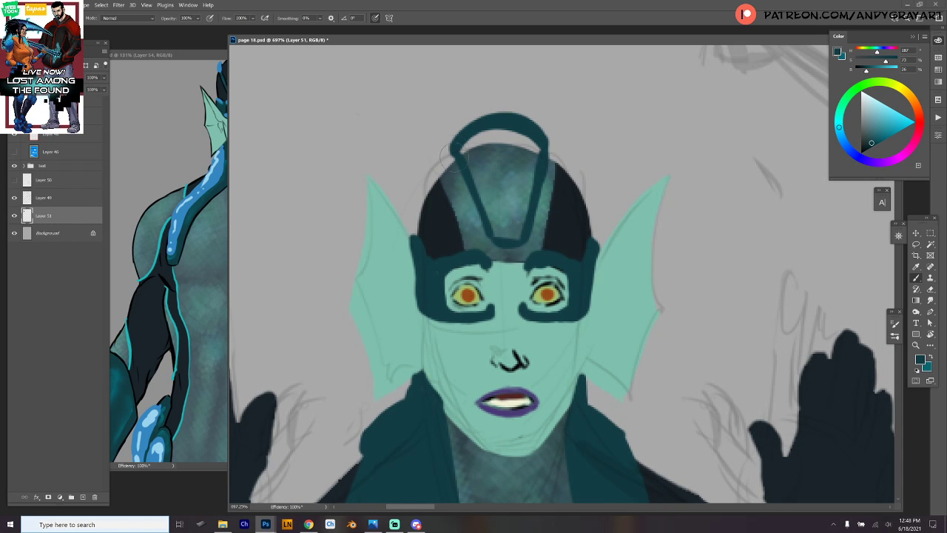
pyautogui.moveTo(443, 152)
pyautogui.mouseDown()
pyautogui.moveTo(459, 177)
pyautogui.moveTo(449, 168)
pyautogui.mouseUp()
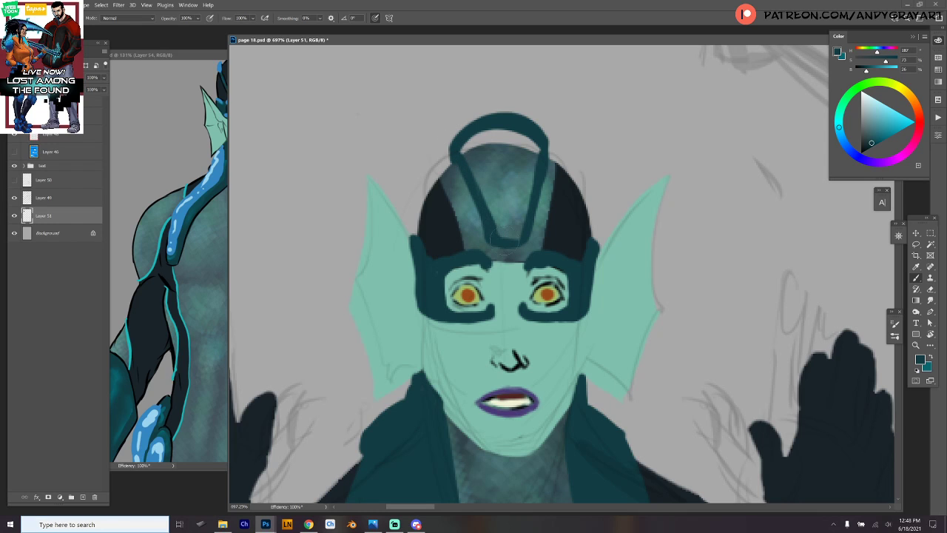
pyautogui.moveTo(462, 144)
pyautogui.mouseDown()
pyautogui.moveTo(498, 230)
pyautogui.moveTo(470, 156)
pyautogui.moveTo(489, 133)
pyautogui.moveTo(526, 139)
pyautogui.moveTo(535, 182)
pyautogui.moveTo(518, 233)
pyautogui.moveTo(507, 233)
pyautogui.moveTo(474, 146)
pyautogui.moveTo(510, 227)
pyautogui.moveTo(521, 153)
pyautogui.moveTo(492, 182)
pyautogui.mouseUp()
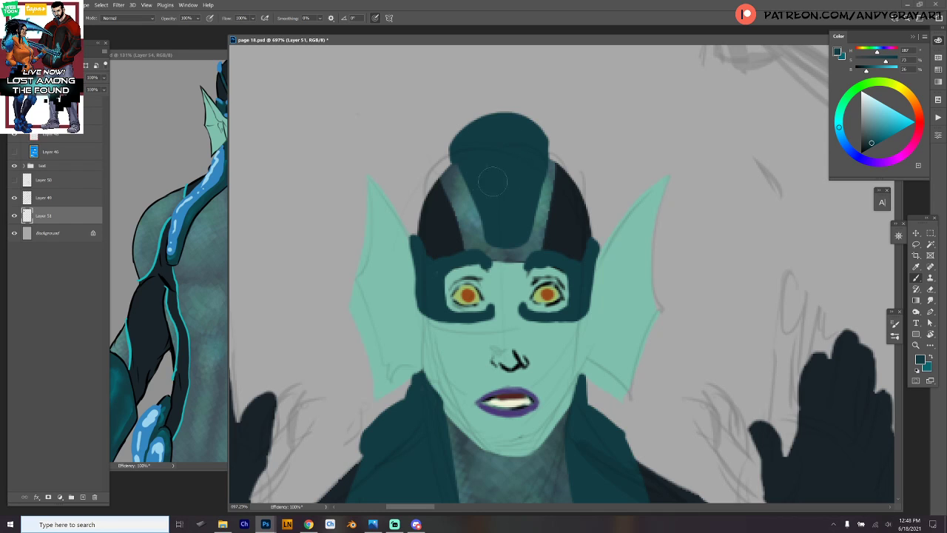
# Paint a curved dark teal stripe on each side of the cap, slanting inward toward the brow, redoing strokes as needed.
pyautogui.moveTo(434, 169); pyautogui.dragTo(469, 238)
pyautogui.hotkey('ctrl', 'z')
pyautogui.moveTo(429, 186); pyautogui.dragTo(464, 241)
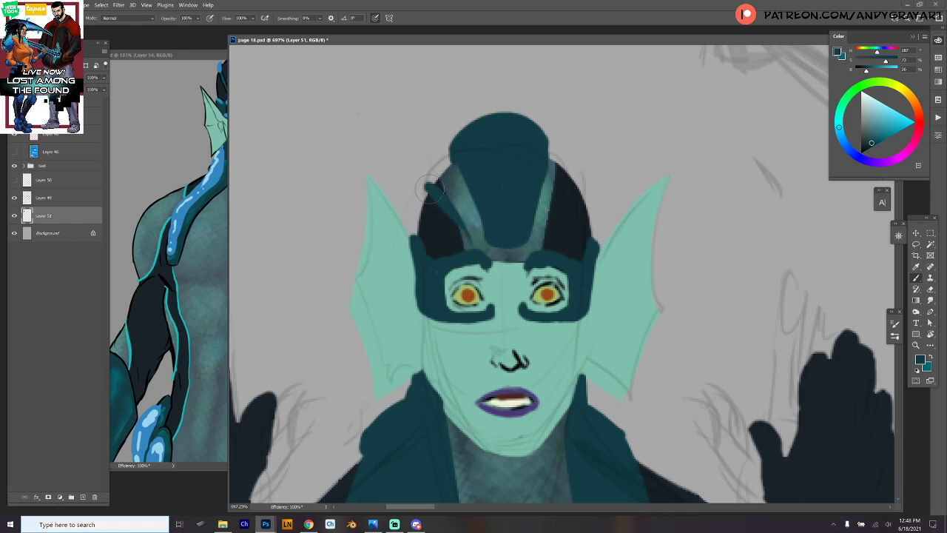
pyautogui.hotkey('ctrl', 'z')
pyautogui.moveTo(427, 186)
pyautogui.mouseDown()
pyautogui.moveTo(469, 246)
pyautogui.moveTo(458, 231)
pyautogui.mouseUp()
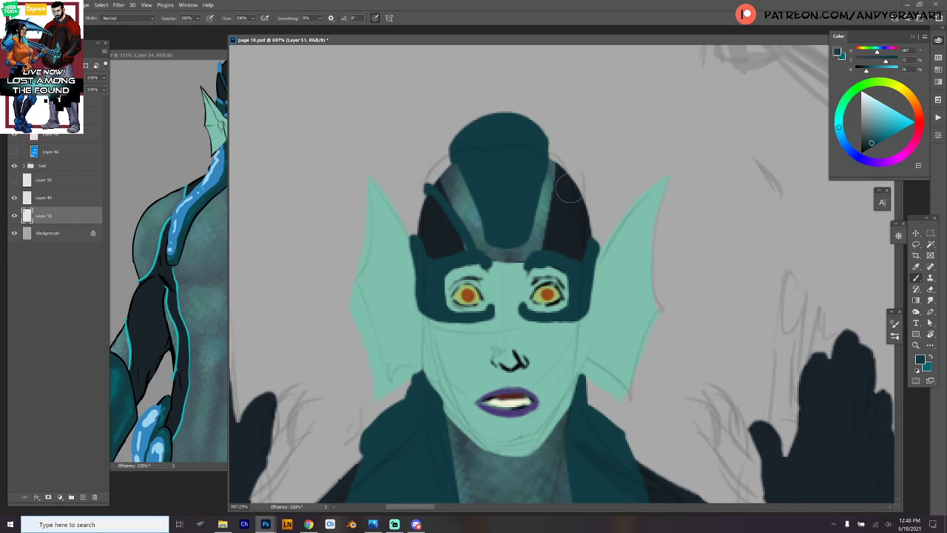
pyautogui.moveTo(577, 180); pyautogui.dragTo(546, 245)
pyautogui.hotkey('ctrl', 'z')
pyautogui.hotkey('ctrl', 'z')
pyautogui.moveTo(575, 176); pyautogui.dragTo(549, 236)
# Touch up the neck edge beneath the left jaw using dark colours sampled from the surrounding neck.
pyautogui.scroll(-5, 650, 214)
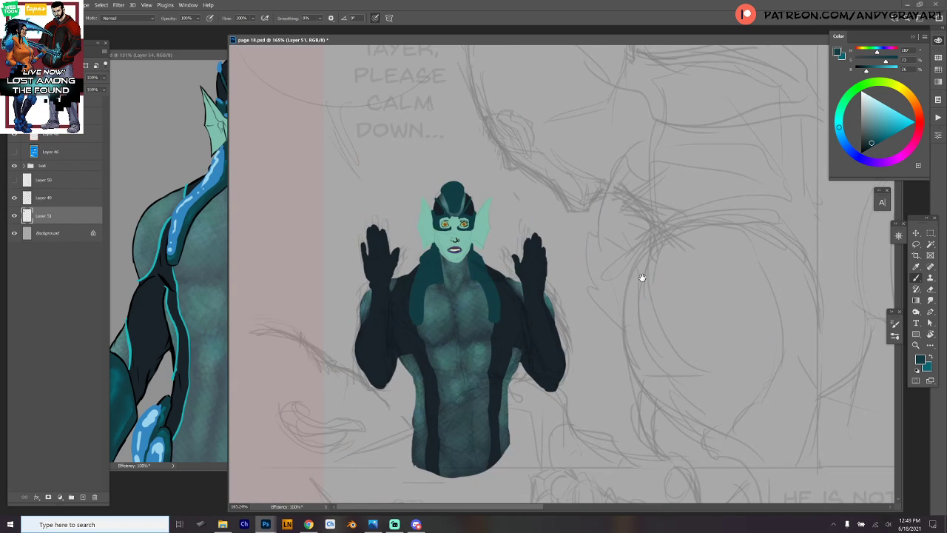
pyautogui.scroll(4, 474, 264)
pyautogui.scroll(1, 487, 274)
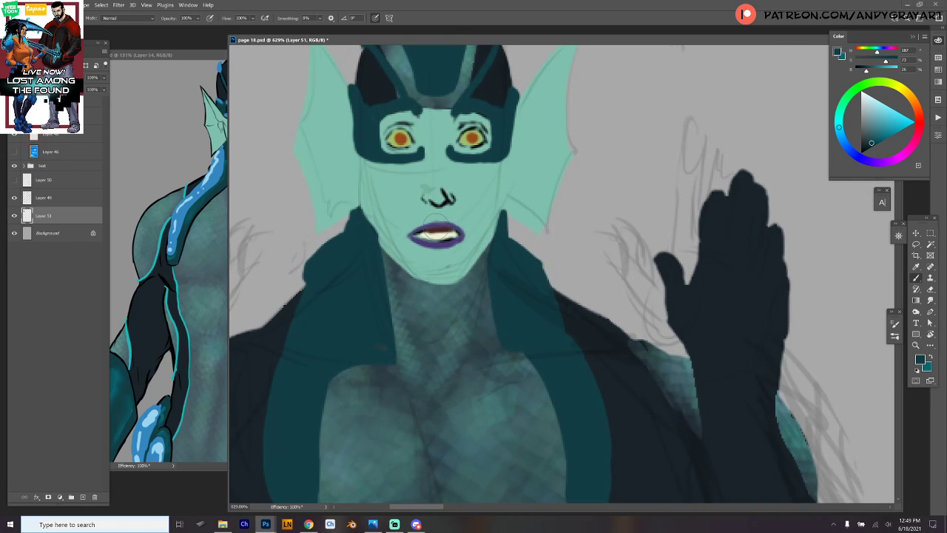
pyautogui.keyDown('alt'); pyautogui.click(392, 271); pyautogui.keyUp('alt')
pyautogui.moveTo(400, 285); pyautogui.dragTo(377, 274)
pyautogui.keyDown('alt'); pyautogui.click(400, 263); pyautogui.keyUp('alt')
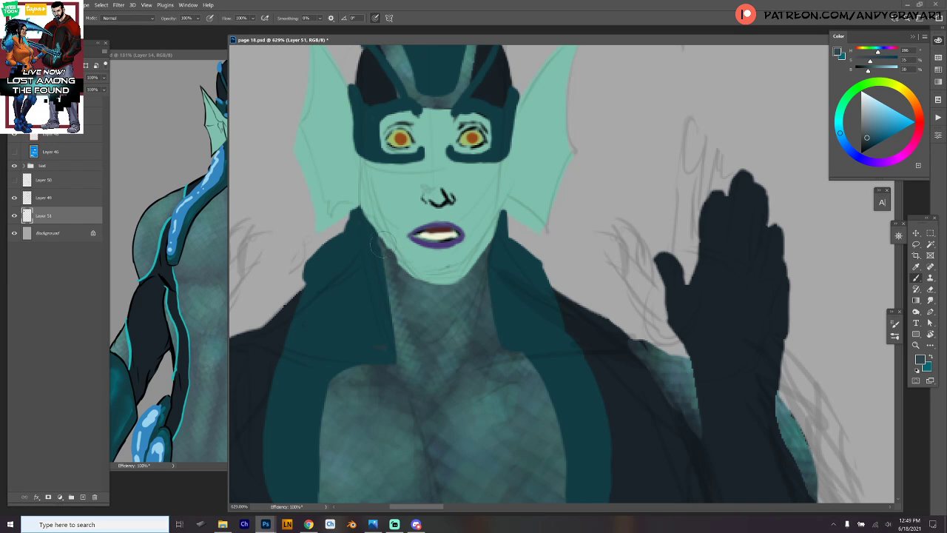
pyautogui.keyDown('alt'); pyautogui.click(403, 271); pyautogui.keyUp('alt')
pyautogui.keyDown('alt'); pyautogui.click(407, 290); pyautogui.keyUp('alt')
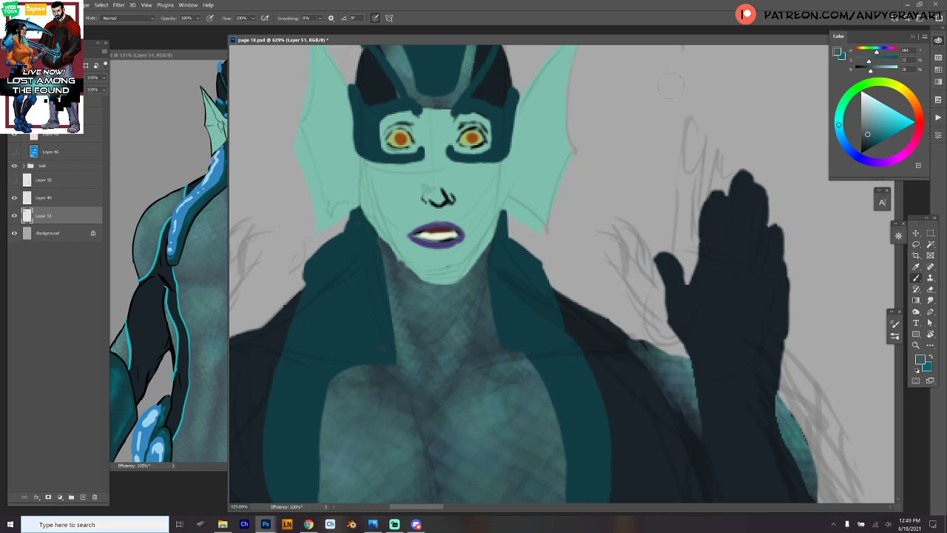
# Bring the reference drawing's head and torso into view and compare them with the page's character.
pyautogui.moveTo(518, 205); pyautogui.dragTo(537, 223)
pyautogui.moveTo(208, 55); pyautogui.dragTo(140, 62)
pyautogui.click(462, 41)
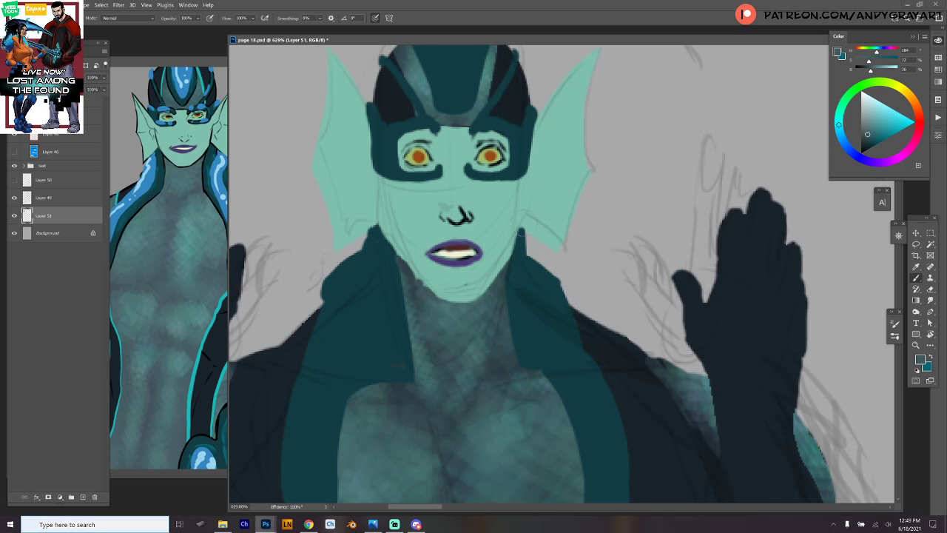
pyautogui.press('ctrl')
pyautogui.scroll(-2, 538, 244)
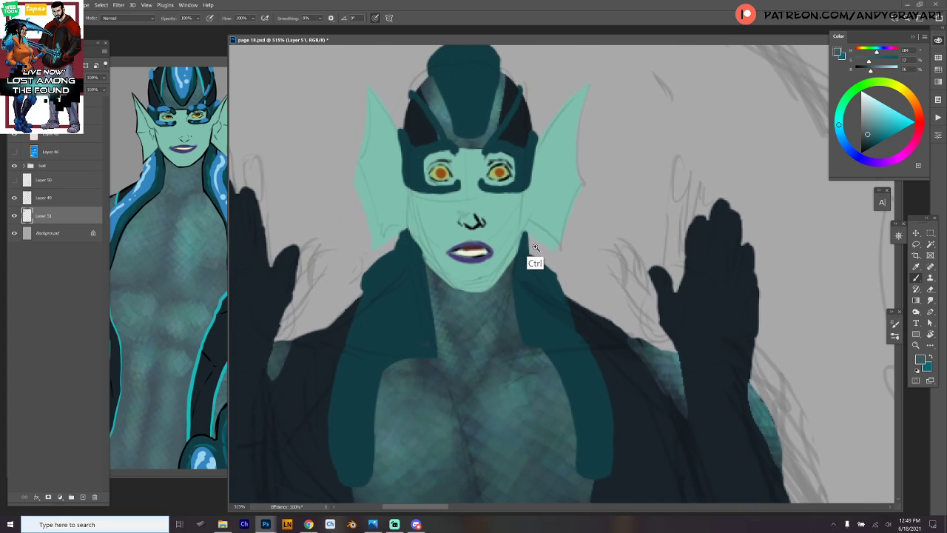
# Sample the light skin teal from the face, then the dark teal of the left tendril as foreground colour.
pyautogui.keyDown('alt'); pyautogui.click(440, 225); pyautogui.keyUp('alt')
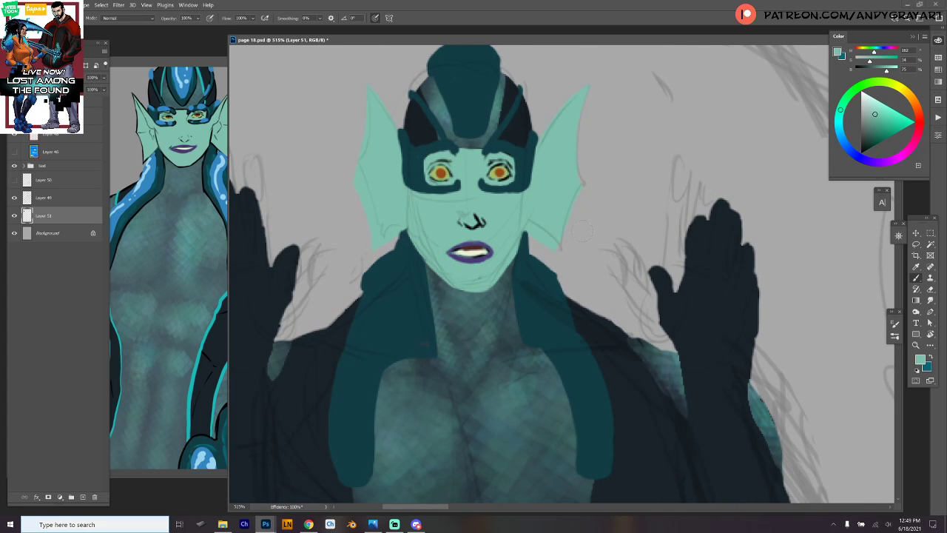
pyautogui.scroll(-4, 598, 269)
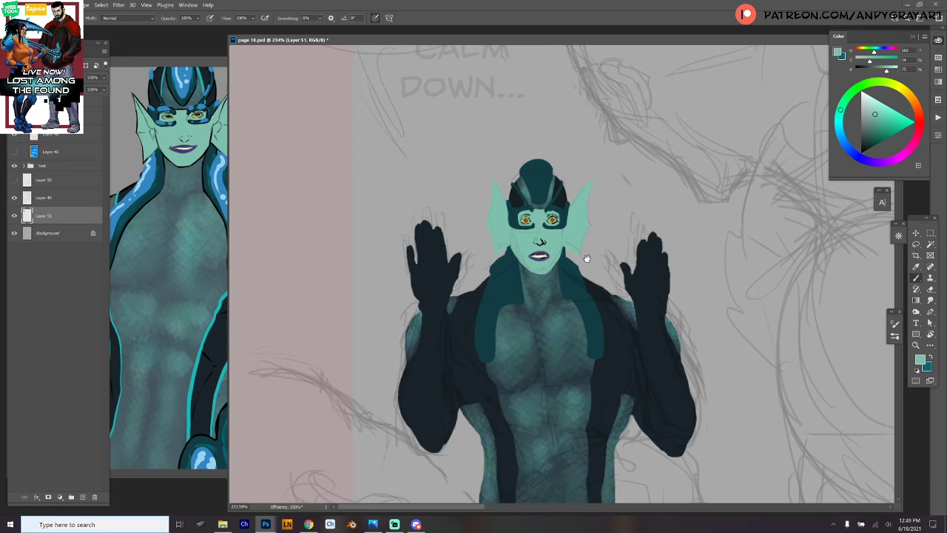
pyautogui.scroll(4, 575, 263)
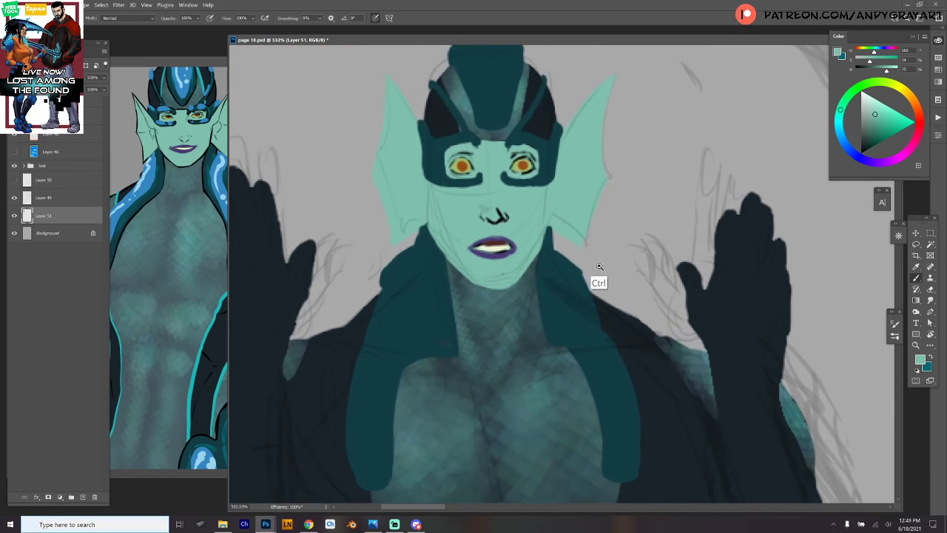
pyautogui.keyDown('alt'); pyautogui.click(433, 238); pyautogui.keyUp('alt')
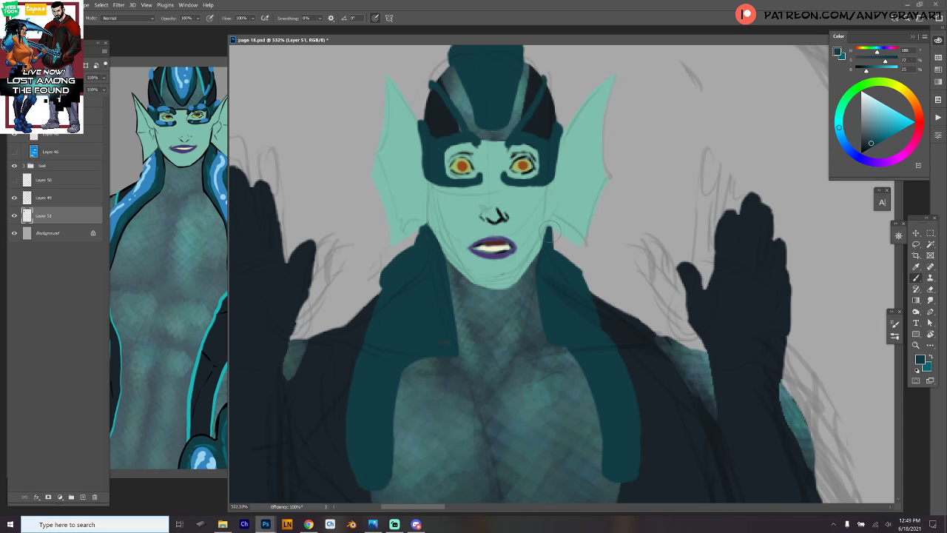
# Sample the tendril's dark teal and outline an armour guard from wrist to elbow on the left forearm, redoing the lower curve as needed.
pyautogui.scroll(-5, 689, 214)
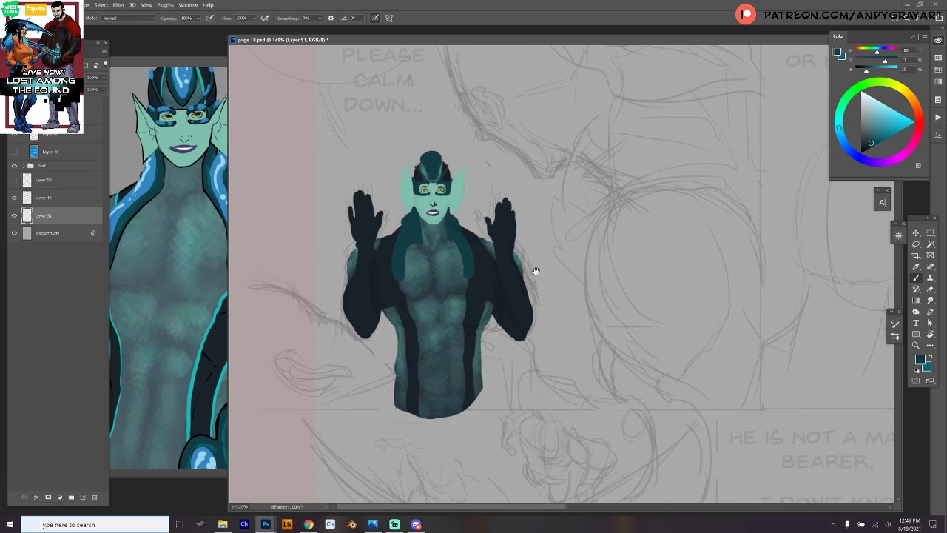
pyautogui.moveTo(489, 296); pyautogui.dragTo(607, 283)
pyautogui.keyDown('alt'); pyautogui.click(432, 217); pyautogui.keyUp('alt')
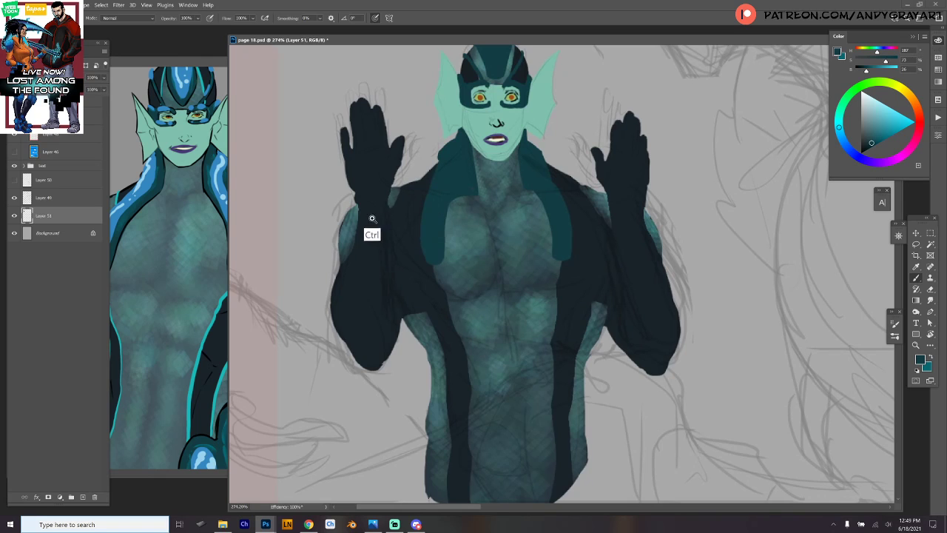
pyautogui.moveTo(372, 218); pyautogui.dragTo(384, 219)
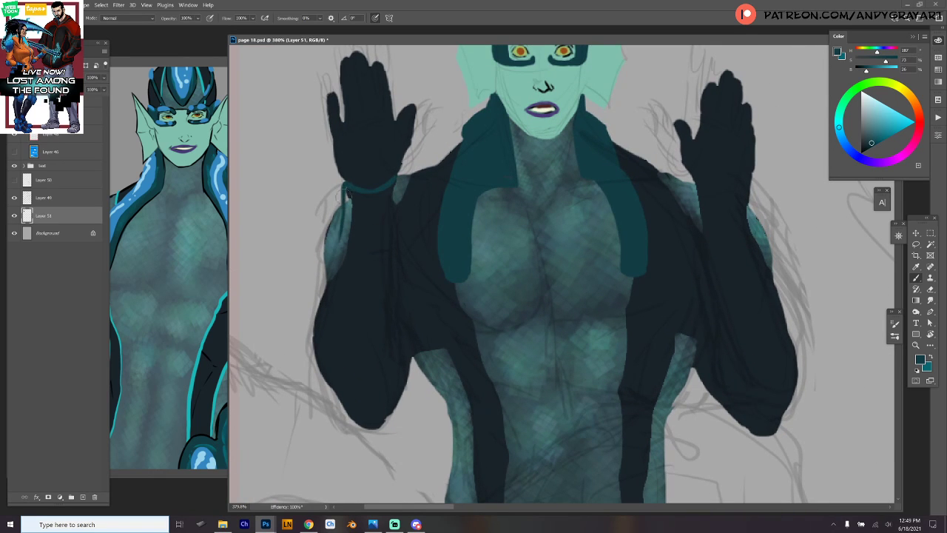
pyautogui.moveTo(345, 189)
pyautogui.mouseDown()
pyautogui.moveTo(330, 266)
pyautogui.moveTo(310, 305)
pyautogui.mouseUp()
pyautogui.moveTo(320, 271)
pyautogui.mouseDown()
pyautogui.moveTo(312, 313)
pyautogui.moveTo(339, 349)
pyautogui.mouseUp()
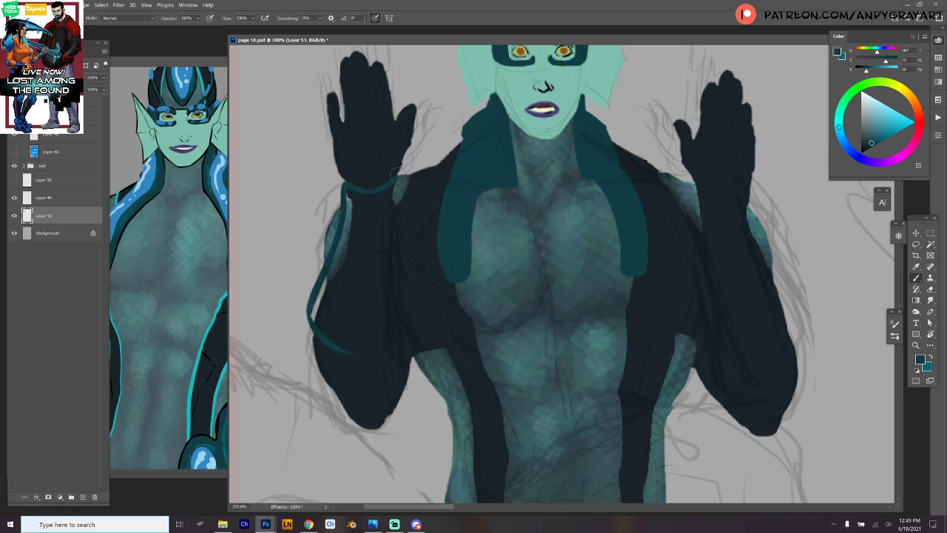
pyautogui.moveTo(396, 173)
pyautogui.mouseDown()
pyautogui.moveTo(417, 325)
pyautogui.moveTo(383, 356)
pyautogui.moveTo(337, 351)
pyautogui.mouseUp()
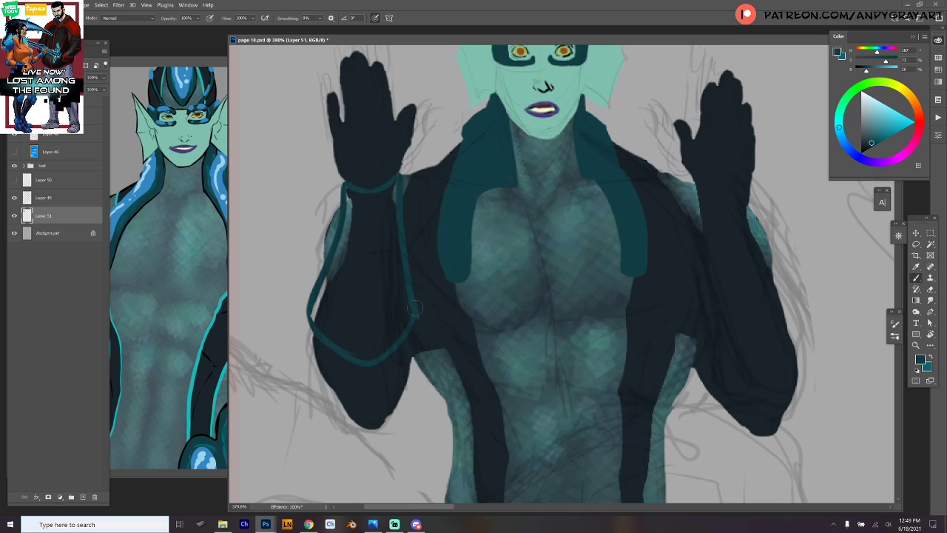
pyautogui.hotkey('ctrl', 'z')
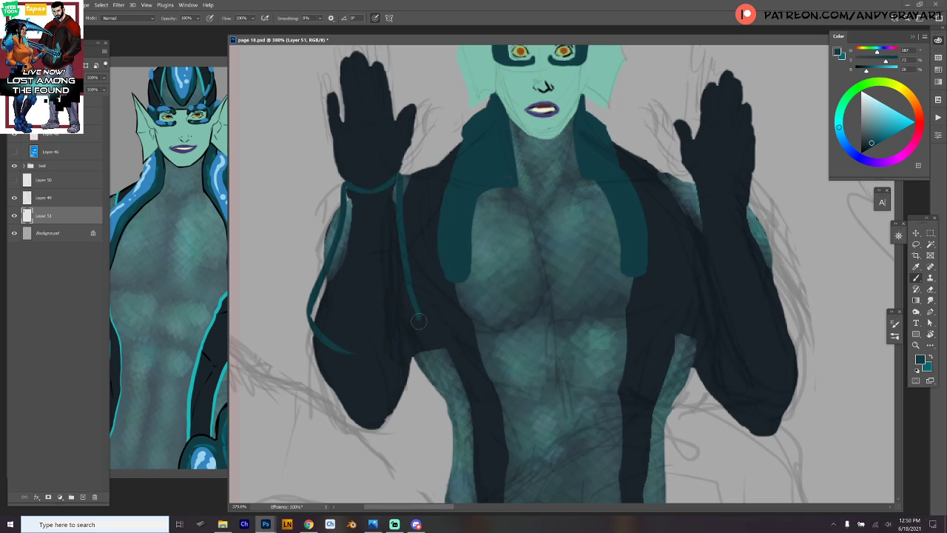
pyautogui.moveTo(418, 319)
pyautogui.mouseDown()
pyautogui.moveTo(399, 345)
pyautogui.moveTo(363, 357)
pyautogui.moveTo(319, 329)
pyautogui.mouseUp()
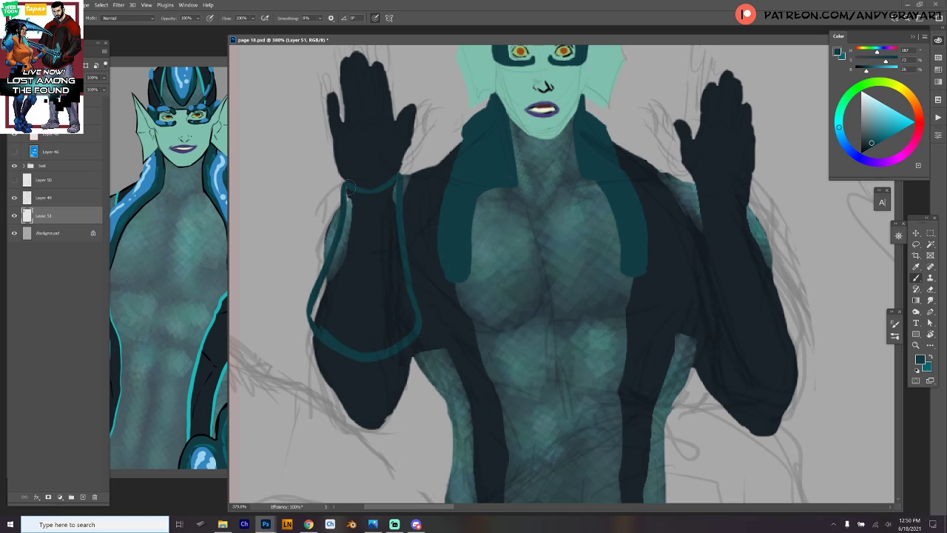
# Thicken the left forearm guard's side edges and wrist edge with the same dark teal.
pyautogui.moveTo(348, 187)
pyautogui.mouseDown()
pyautogui.moveTo(317, 325)
pyautogui.moveTo(340, 242)
pyautogui.mouseUp()
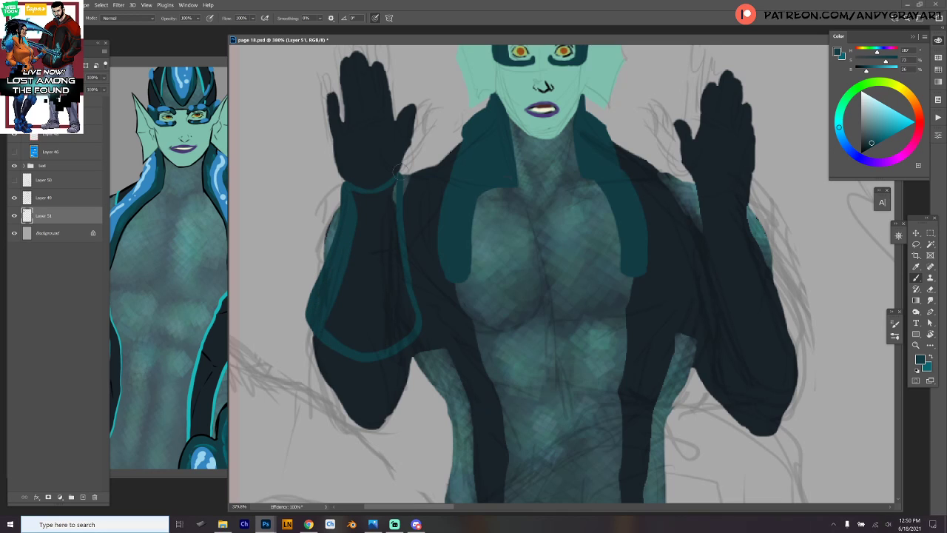
pyautogui.moveTo(395, 185); pyautogui.dragTo(403, 337)
pyautogui.moveTo(392, 188); pyautogui.dragTo(353, 200)
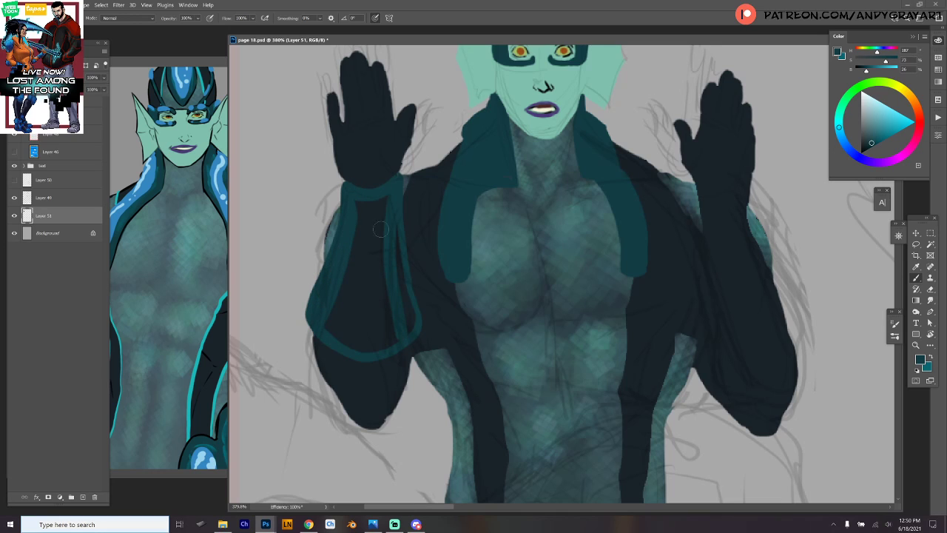
pyautogui.moveTo(404, 295); pyautogui.dragTo(402, 292)
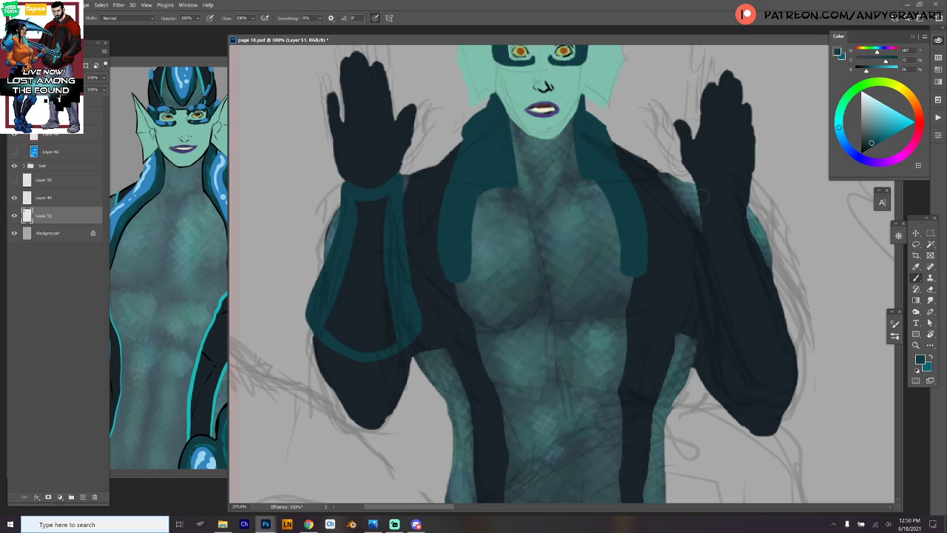
# Outline a matching dark teal armour guard on the right forearm, closing the wrist and elbow curves and thickening its sides.
pyautogui.moveTo(698, 196)
pyautogui.mouseDown()
pyautogui.moveTo(719, 227)
pyautogui.moveTo(739, 226)
pyautogui.moveTo(724, 227)
pyautogui.moveTo(747, 207)
pyautogui.moveTo(732, 221)
pyautogui.moveTo(702, 322)
pyautogui.mouseUp()
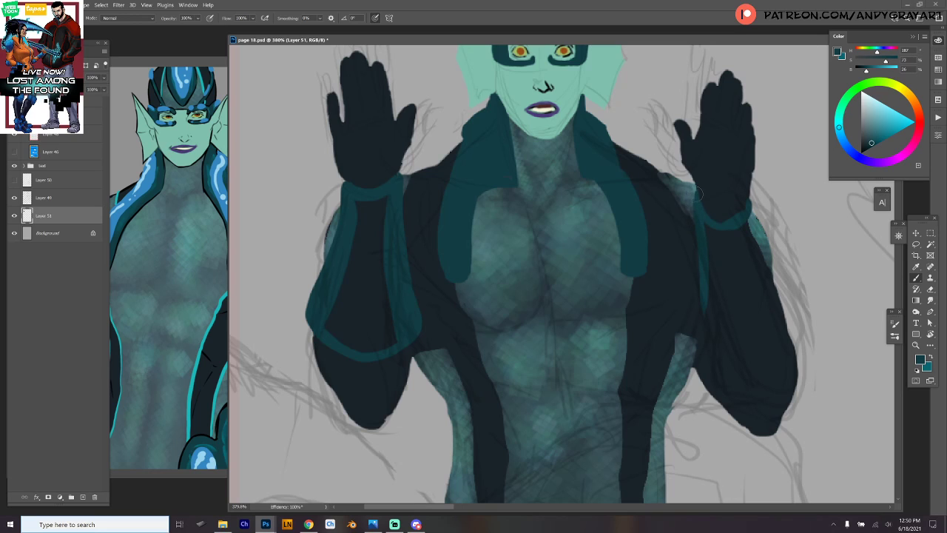
pyautogui.moveTo(697, 193)
pyautogui.mouseDown()
pyautogui.moveTo(705, 344)
pyautogui.moveTo(755, 363)
pyautogui.mouseUp()
pyautogui.moveTo(705, 342)
pyautogui.mouseDown()
pyautogui.moveTo(740, 364)
pyautogui.moveTo(790, 326)
pyautogui.mouseUp()
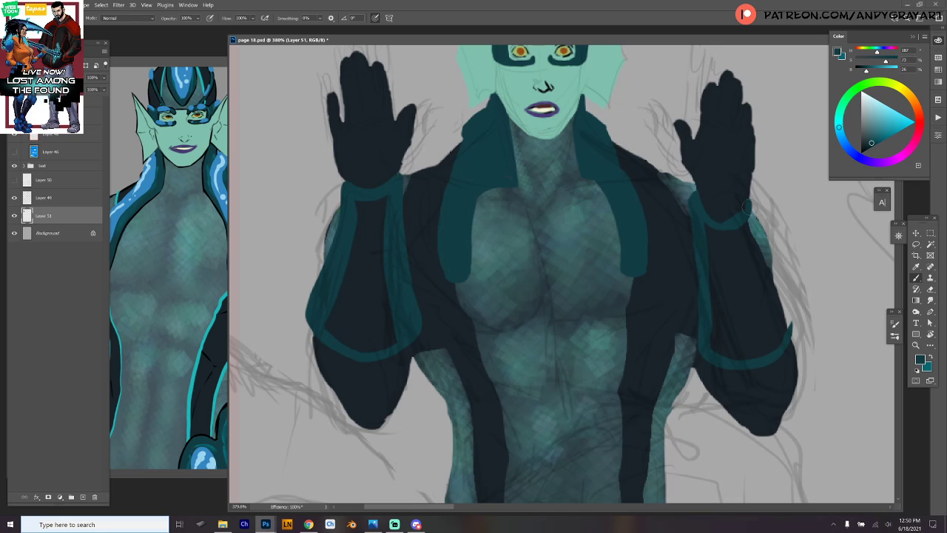
pyautogui.moveTo(748, 215)
pyautogui.mouseDown()
pyautogui.moveTo(791, 298)
pyautogui.moveTo(790, 339)
pyautogui.mouseUp()
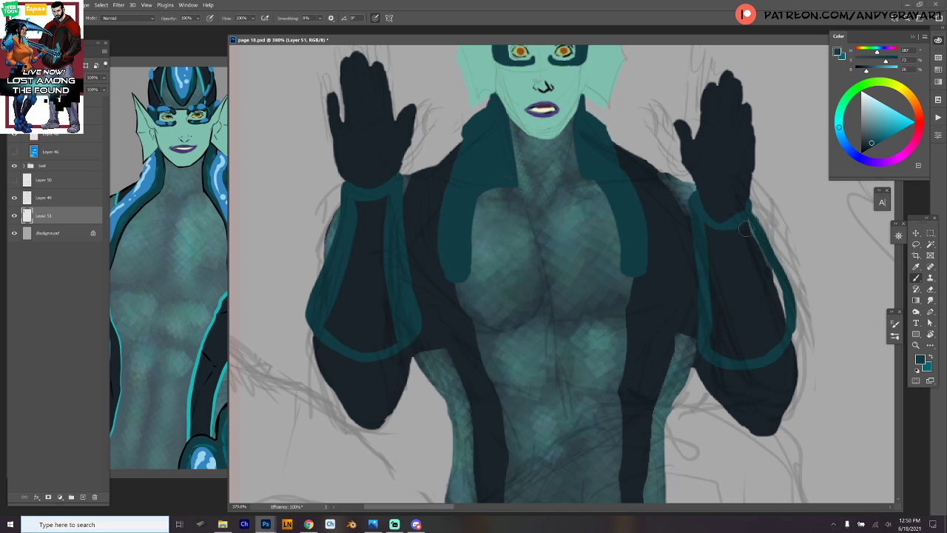
pyautogui.moveTo(744, 221)
pyautogui.mouseDown()
pyautogui.moveTo(776, 327)
pyautogui.moveTo(745, 230)
pyautogui.moveTo(780, 315)
pyautogui.moveTo(775, 282)
pyautogui.mouseUp()
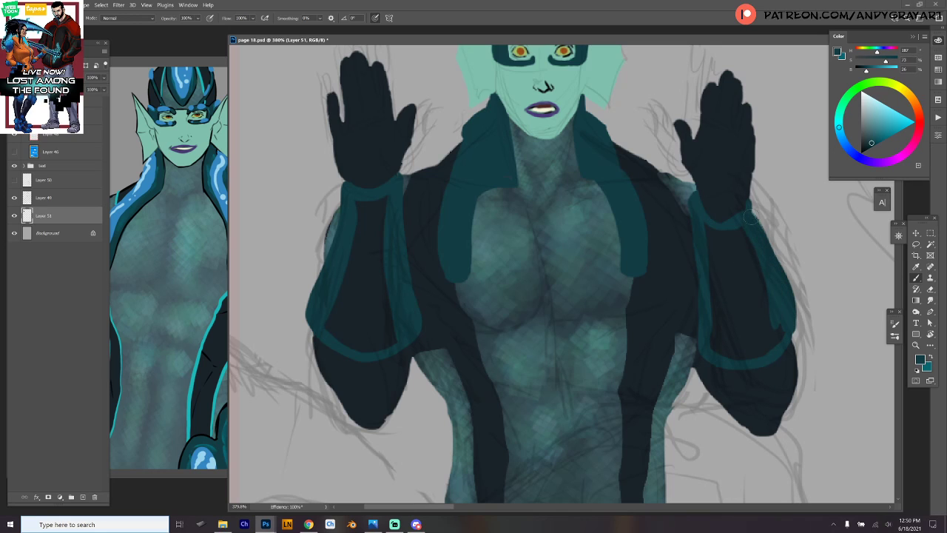
pyautogui.moveTo(747, 201); pyautogui.dragTo(793, 322)
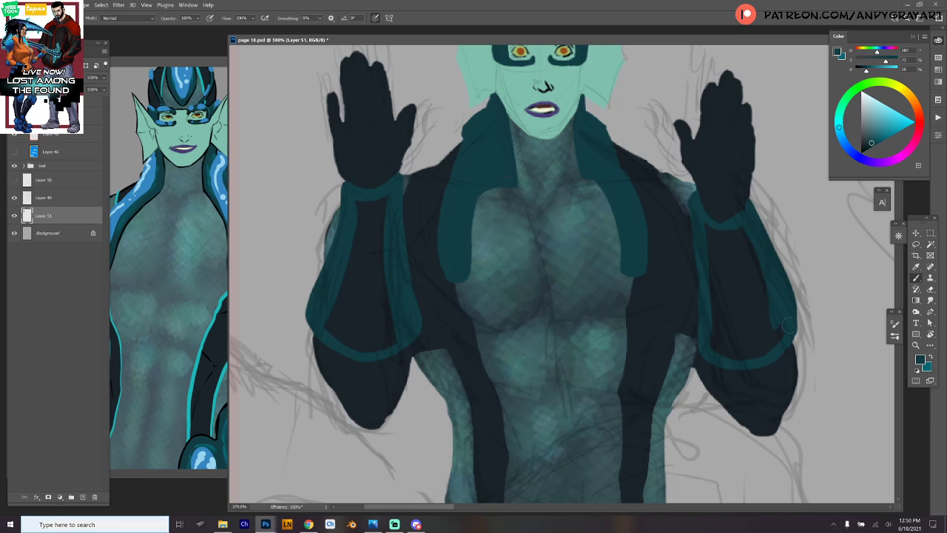
pyautogui.moveTo(711, 353)
pyautogui.mouseDown()
pyautogui.moveTo(700, 326)
pyautogui.moveTo(712, 313)
pyautogui.mouseUp()
# Select the interiors of both forearm guard outlines and fill them with the dark teal foreground colour.
pyautogui.press('w')
pyautogui.click(734, 277)
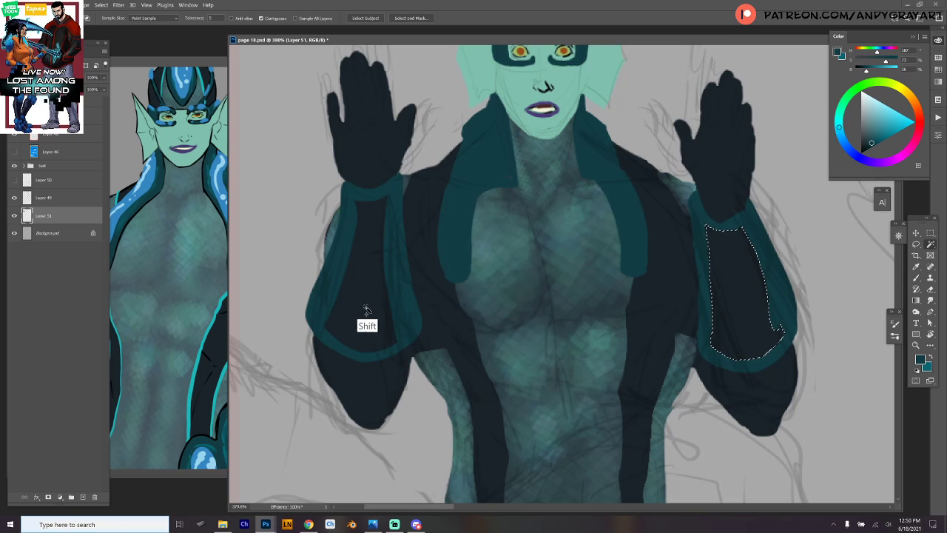
pyautogui.keyDown('shift'); pyautogui.click(363, 321); pyautogui.keyUp('shift')
pyautogui.hotkey('alt', 'BackSpace')
pyautogui.hotkey('ctrl', 'd')
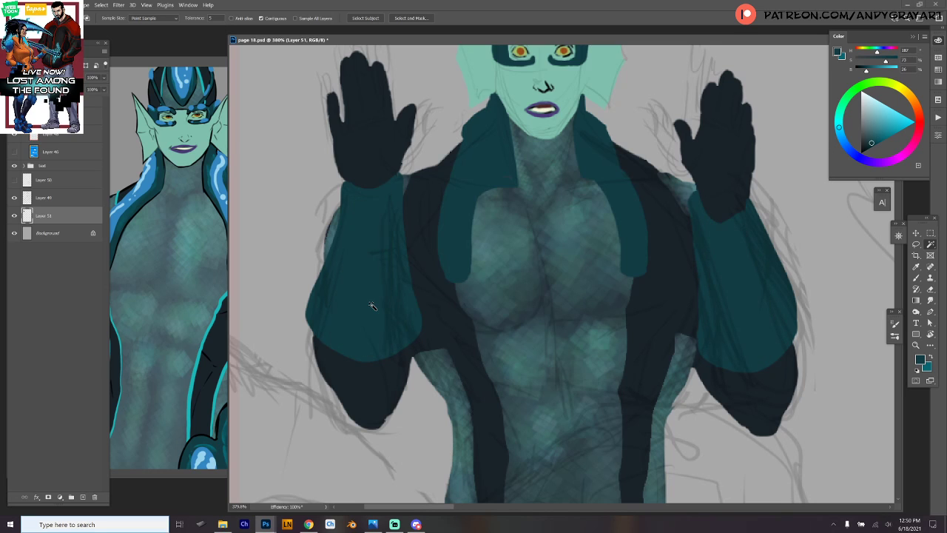
# Following the reference drawing's hip armour, paint two overlapping rounded dark teal pods on the left side of the waist.
pyautogui.press('b')
pyautogui.moveTo(672, 424); pyautogui.dragTo(641, 243)
pyautogui.click(219, 158)
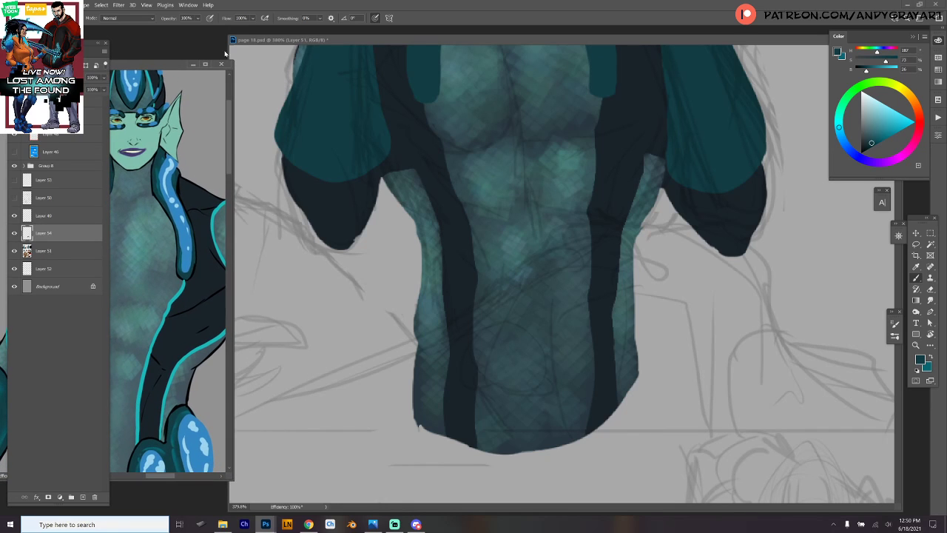
pyautogui.click(455, 287)
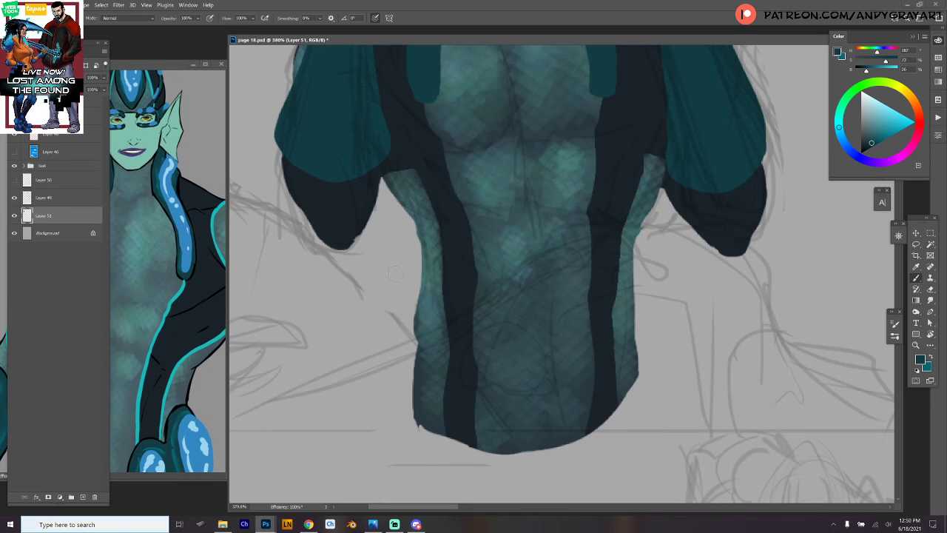
pyautogui.moveTo(421, 252)
pyautogui.mouseDown()
pyautogui.moveTo(399, 350)
pyautogui.moveTo(414, 370)
pyautogui.mouseUp()
pyautogui.moveTo(418, 251)
pyautogui.mouseDown()
pyautogui.moveTo(434, 299)
pyautogui.moveTo(420, 360)
pyautogui.mouseUp()
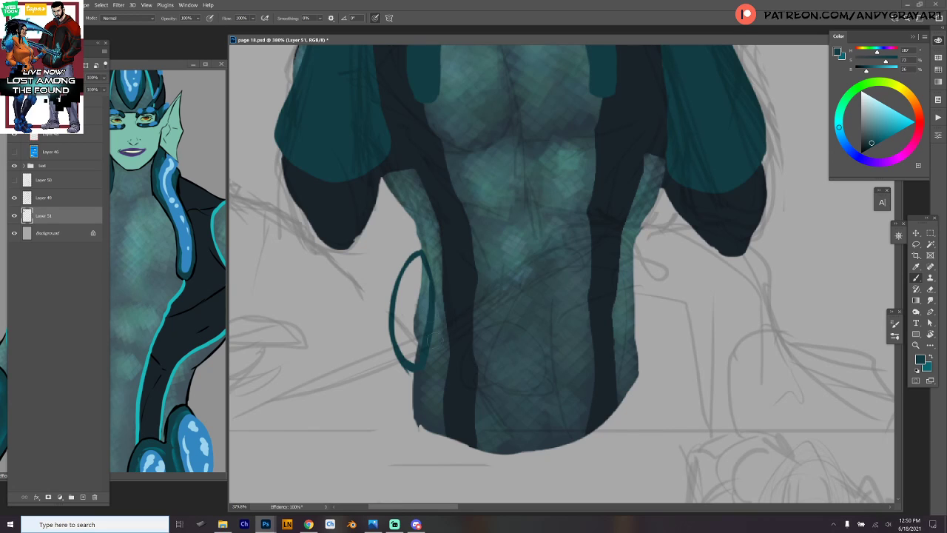
pyautogui.moveTo(449, 336)
pyautogui.mouseDown()
pyautogui.moveTo(457, 296)
pyautogui.moveTo(479, 309)
pyautogui.moveTo(448, 353)
pyautogui.moveTo(477, 308)
pyautogui.mouseUp()
pyautogui.moveTo(417, 269)
pyautogui.mouseDown()
pyautogui.moveTo(420, 348)
pyautogui.moveTo(411, 256)
pyautogui.moveTo(407, 348)
pyautogui.moveTo(419, 322)
pyautogui.moveTo(451, 322)
pyautogui.moveTo(436, 355)
pyautogui.moveTo(443, 364)
pyautogui.mouseUp()
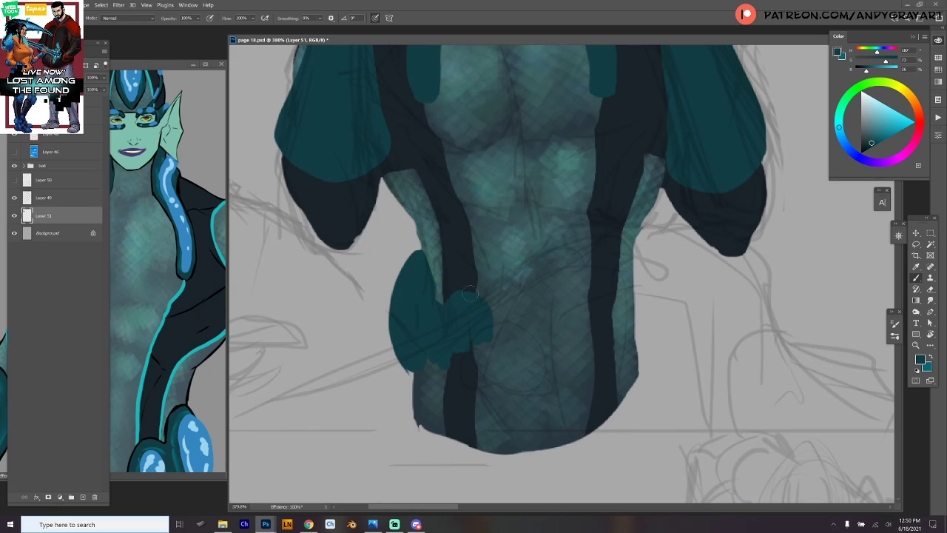
pyautogui.moveTo(480, 326); pyautogui.dragTo(486, 354)
# Paint two matching rounded dark teal pods on the right side of the waist, undoing and repainting the first strokes.
pyautogui.moveTo(638, 241)
pyautogui.mouseDown()
pyautogui.moveTo(653, 280)
pyautogui.moveTo(639, 361)
pyautogui.mouseUp()
pyautogui.hotkey('ctrl', 'z')
pyautogui.hotkey('ctrl', 'z')
pyautogui.hotkey('ctrl', 'z')
pyautogui.moveTo(633, 246)
pyautogui.mouseDown()
pyautogui.moveTo(656, 303)
pyautogui.moveTo(646, 360)
pyautogui.moveTo(635, 343)
pyautogui.mouseUp()
pyautogui.moveTo(640, 259)
pyautogui.mouseDown()
pyautogui.moveTo(642, 326)
pyautogui.moveTo(645, 266)
pyautogui.mouseUp()
pyautogui.moveTo(639, 338); pyautogui.dragTo(637, 372)
pyautogui.moveTo(590, 297)
pyautogui.mouseDown()
pyautogui.moveTo(612, 281)
pyautogui.moveTo(594, 300)
pyautogui.moveTo(615, 338)
pyautogui.moveTo(634, 273)
pyautogui.moveTo(633, 306)
pyautogui.moveTo(612, 279)
pyautogui.mouseUp()
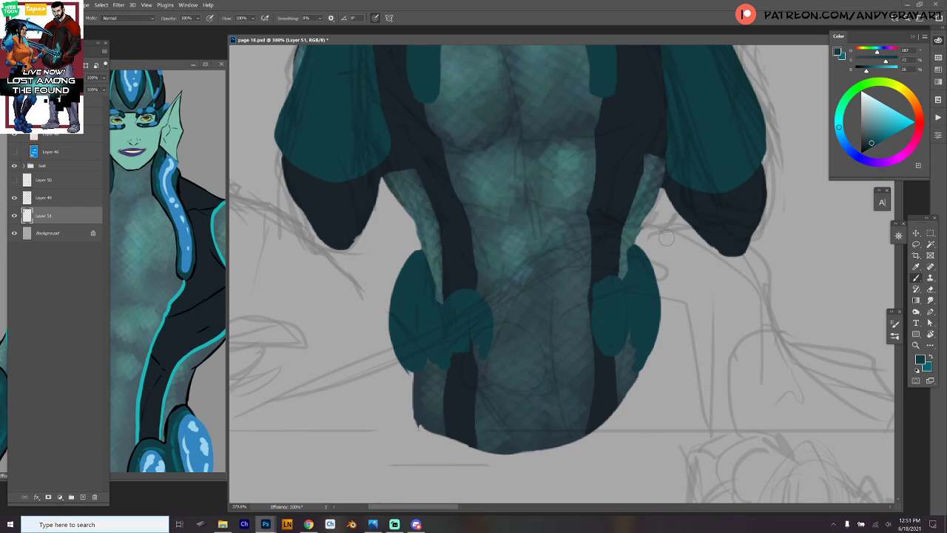
# Pick a brighter teal and paint highlight lines along the cap's crest and the mask.
pyautogui.scroll(6, 703, 254)
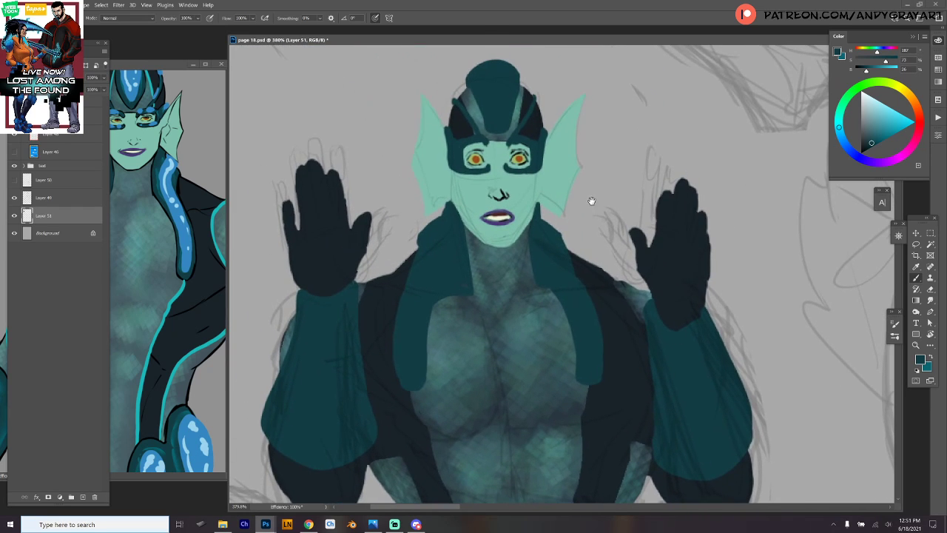
pyautogui.keyDown('alt'); pyautogui.click(496, 97); pyautogui.keyUp('alt')
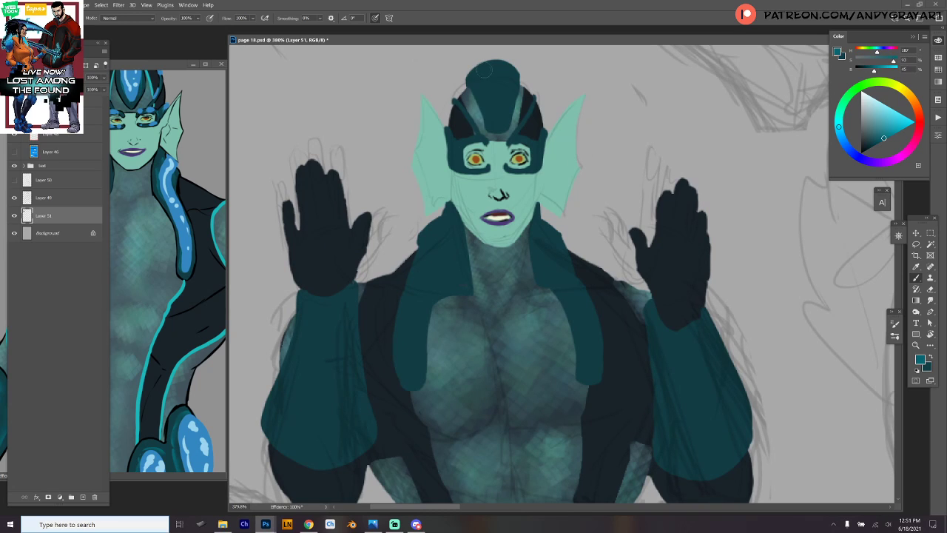
pyautogui.moveTo(484, 70)
pyautogui.mouseDown()
pyautogui.moveTo(495, 127)
pyautogui.moveTo(510, 86)
pyautogui.moveTo(496, 68)
pyautogui.mouseUp()
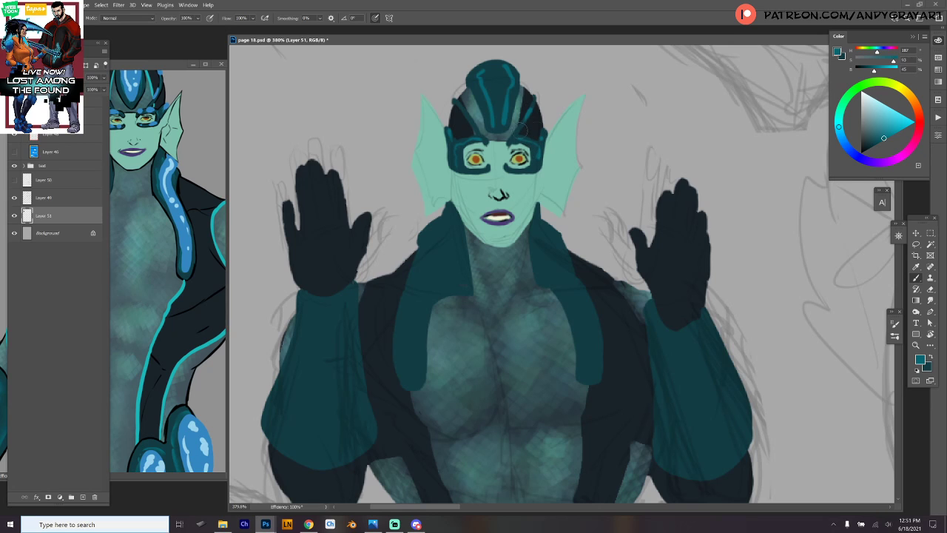
# Paint brighter teal highlight lines down the length of both head tendrils.
pyautogui.scroll(-3, 547, 151)
pyautogui.moveTo(536, 145)
pyautogui.mouseDown()
pyautogui.moveTo(537, 189)
pyautogui.moveTo(580, 250)
pyautogui.moveTo(592, 279)
pyautogui.mouseUp()
pyautogui.moveTo(451, 133)
pyautogui.mouseDown()
pyautogui.moveTo(456, 183)
pyautogui.moveTo(420, 231)
pyautogui.moveTo(405, 283)
pyautogui.mouseUp()
pyautogui.moveTo(423, 149); pyautogui.dragTo(424, 191)
# Paint brighter teal highlight strokes along both side edges of each forearm guard.
pyautogui.moveTo(303, 217)
pyautogui.mouseDown()
pyautogui.moveTo(296, 285)
pyautogui.moveTo(268, 350)
pyautogui.mouseUp()
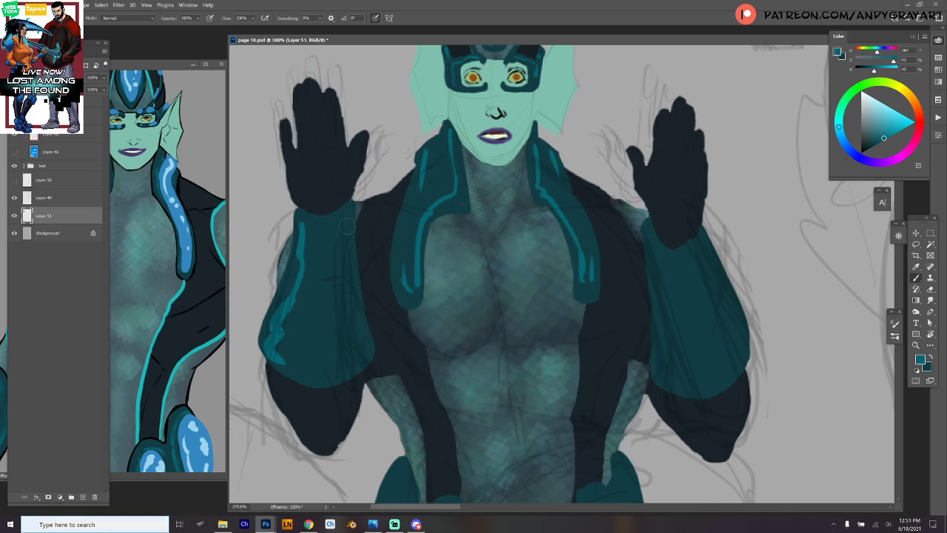
pyautogui.moveTo(347, 226); pyautogui.dragTo(349, 360)
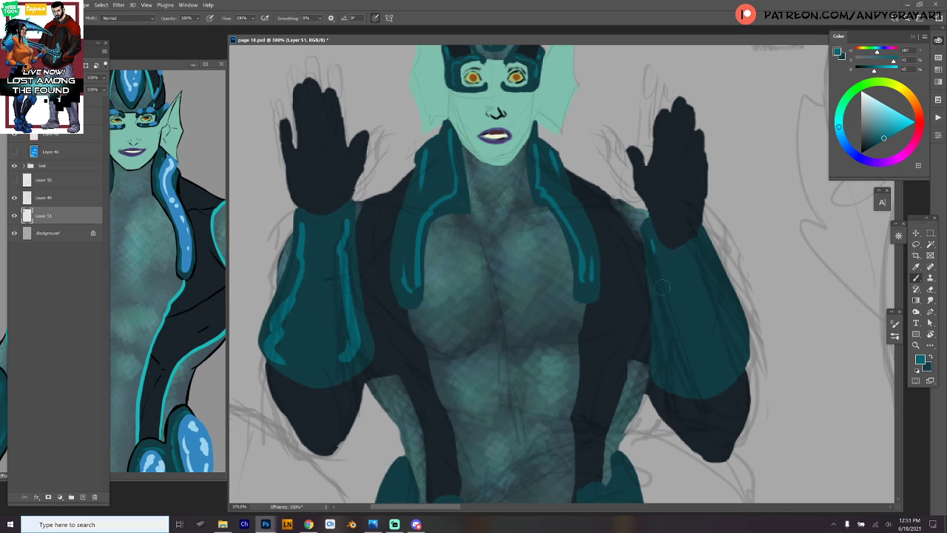
pyautogui.moveTo(653, 250)
pyautogui.mouseDown()
pyautogui.moveTo(656, 370)
pyautogui.moveTo(678, 383)
pyautogui.mouseUp()
pyautogui.moveTo(696, 249)
pyautogui.mouseDown()
pyautogui.moveTo(728, 330)
pyautogui.moveTo(724, 368)
pyautogui.moveTo(701, 263)
pyautogui.mouseUp()
# Paint brighter teal curved highlights on the hip pods at both sides of the waist.
pyautogui.scroll(-5, 715, 364)
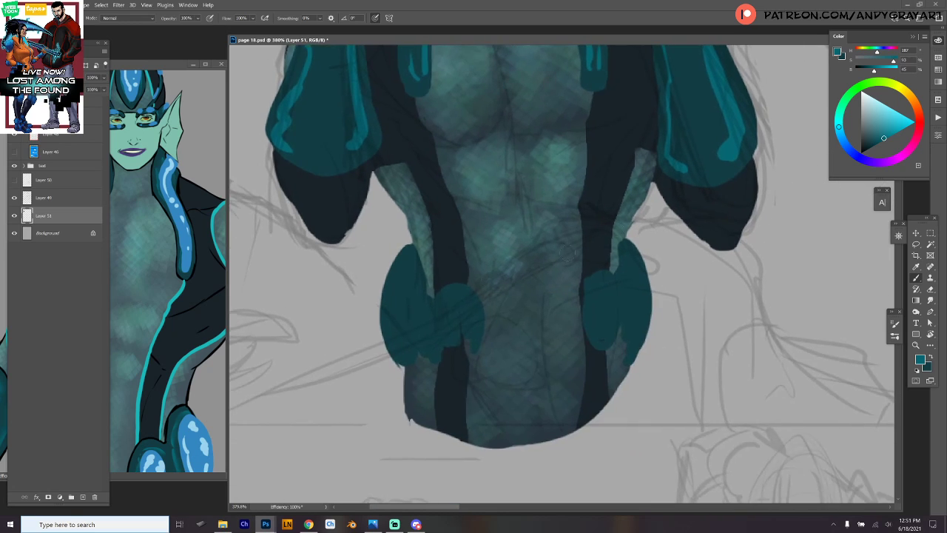
pyautogui.moveTo(406, 252)
pyautogui.mouseDown()
pyautogui.moveTo(416, 332)
pyautogui.moveTo(398, 354)
pyautogui.moveTo(434, 306)
pyautogui.moveTo(477, 307)
pyautogui.moveTo(479, 333)
pyautogui.mouseUp()
pyautogui.moveTo(590, 318)
pyautogui.mouseDown()
pyautogui.moveTo(607, 278)
pyautogui.moveTo(612, 296)
pyautogui.moveTo(627, 287)
pyautogui.moveTo(629, 249)
pyautogui.moveTo(640, 327)
pyautogui.mouseUp()
pyautogui.hotkey('ctrl', '-')
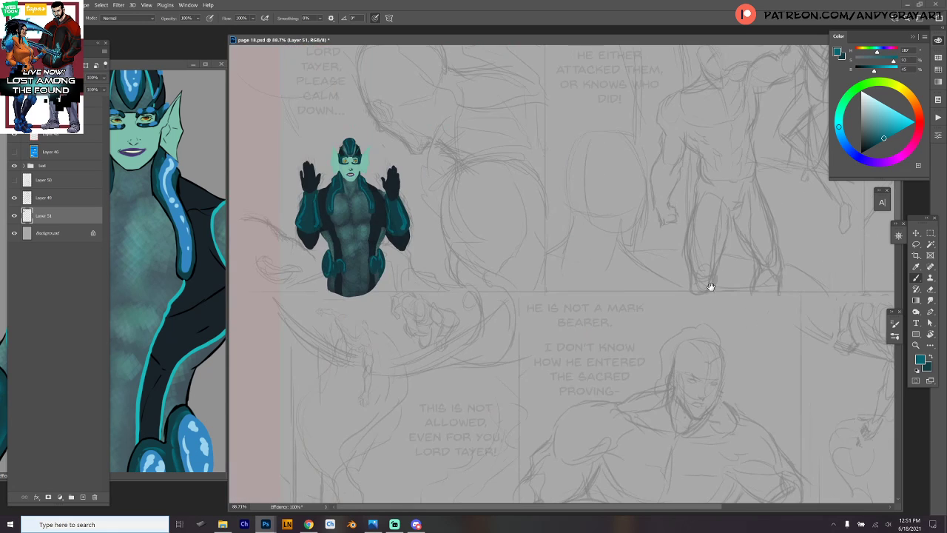
pyautogui.hotkey('ctrl', '+')
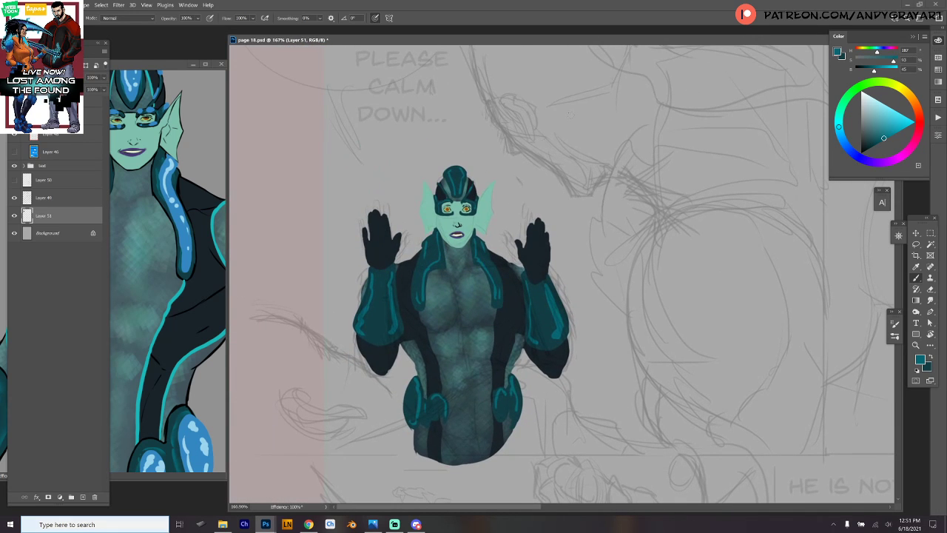
# Smudge the teal highlights on the tendrils and both forearm guards into their base colour, using the Hard Round 19 brush preset.
pyautogui.moveTo(510, 310); pyautogui.dragTo(546, 288)
pyautogui.rightClick(521, 259)
pyautogui.click(611, 452)
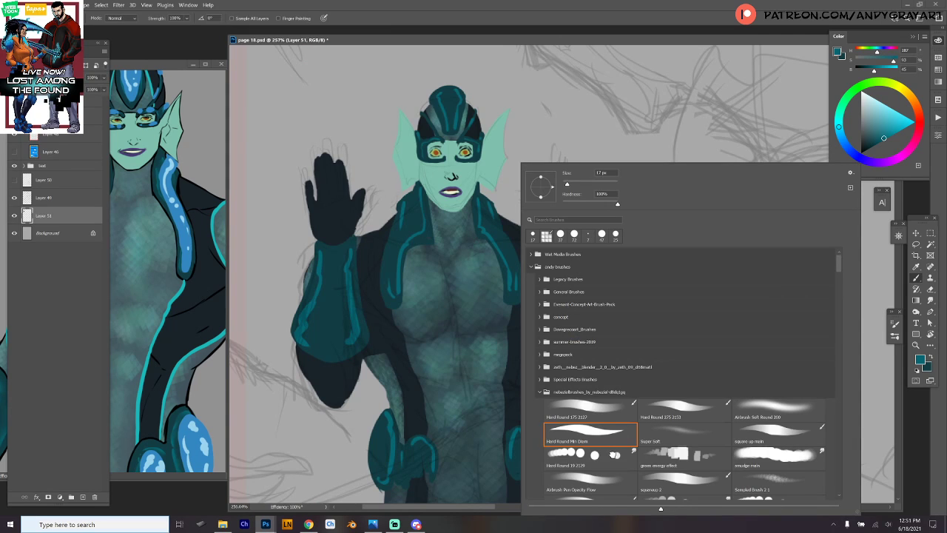
pyautogui.click(324, 254)
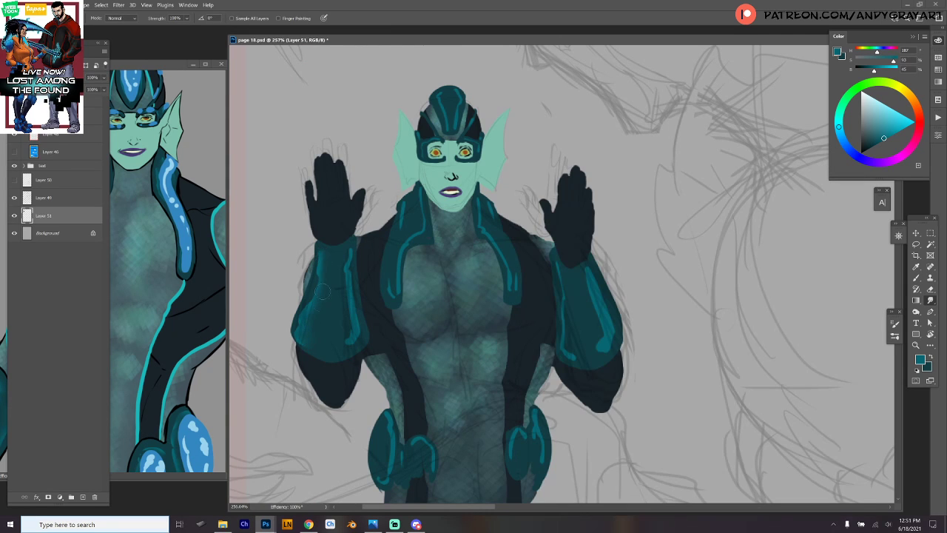
pyautogui.rightClick(350, 287)
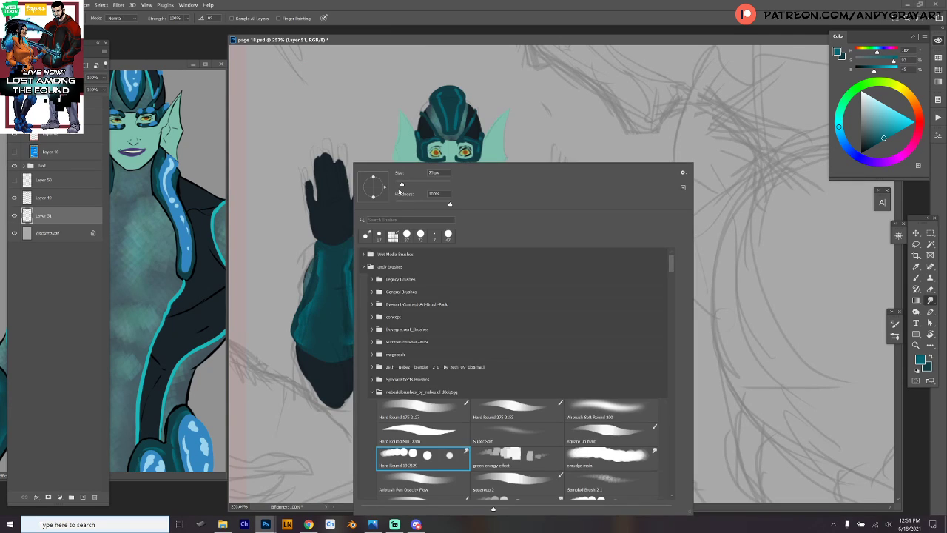
pyautogui.click(326, 296)
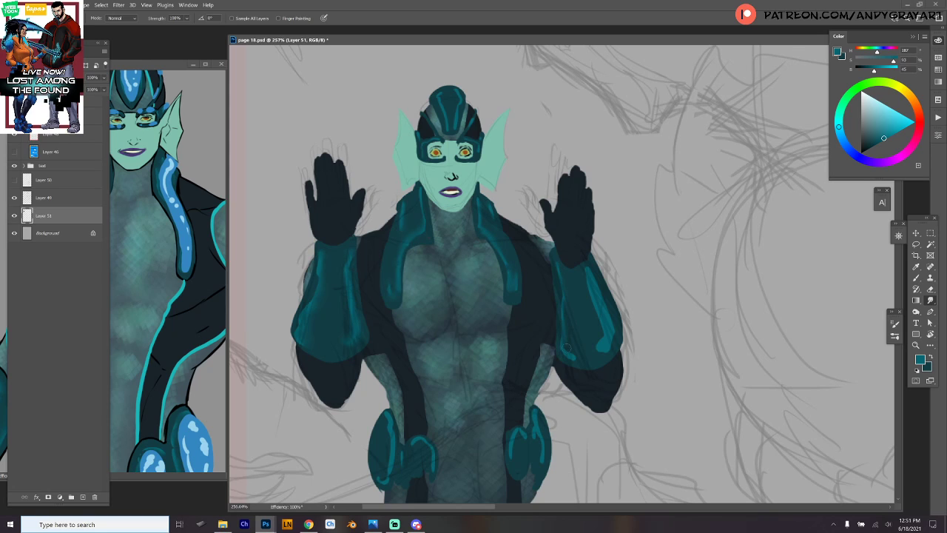
pyautogui.moveTo(592, 273); pyautogui.dragTo(613, 352)
pyautogui.moveTo(625, 317); pyautogui.dragTo(641, 185)
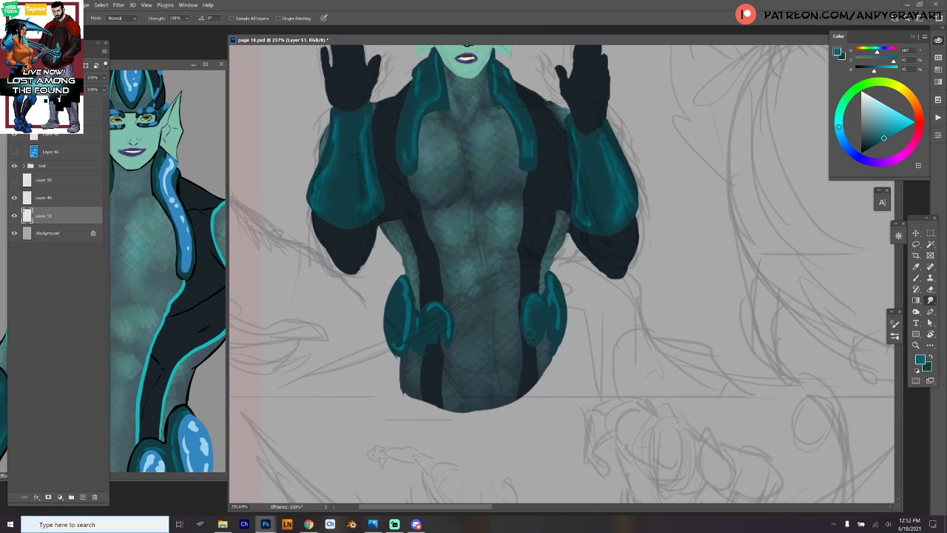
# Smudge the teal highlights on the hip pods into their base colour.
pyautogui.moveTo(555, 293); pyautogui.dragTo(556, 333)
pyautogui.moveTo(538, 198); pyautogui.dragTo(540, 302)
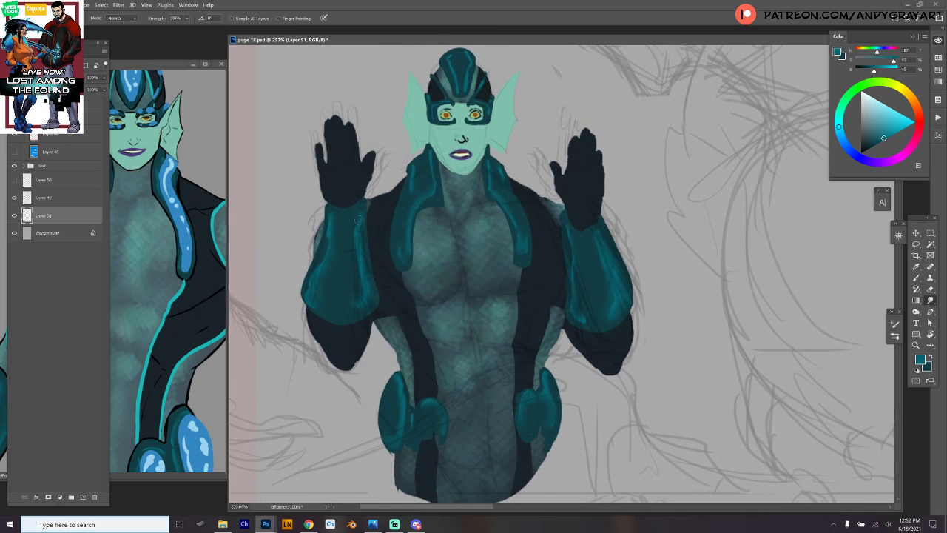
# Reset the painting colours to default black and white and choose the Hard Round Min Diam brush preset for inking.
pyautogui.press('d')
pyautogui.hotkey('alt', 'd')
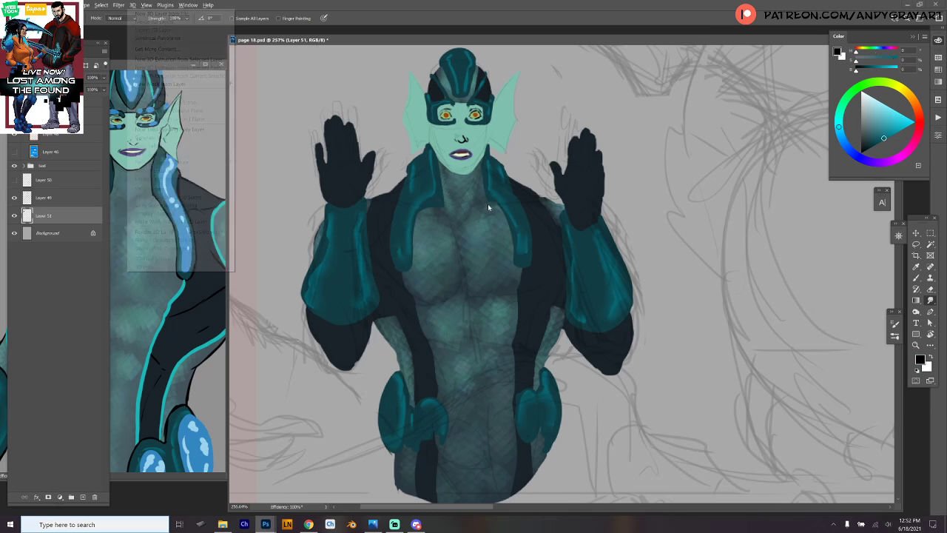
pyautogui.press('Escape')
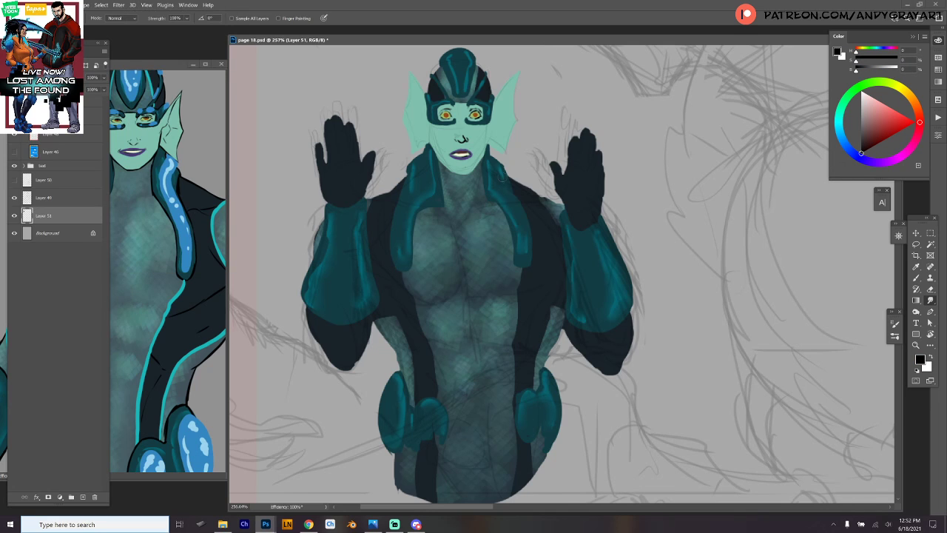
pyautogui.rightClick(518, 167)
pyautogui.click(680, 411)
pyautogui.click(586, 434)
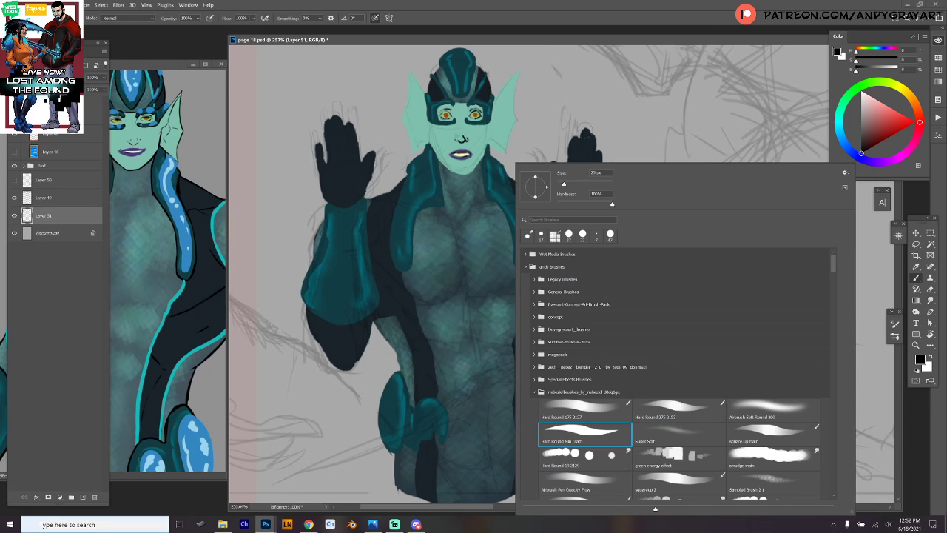
pyautogui.click(619, 42)
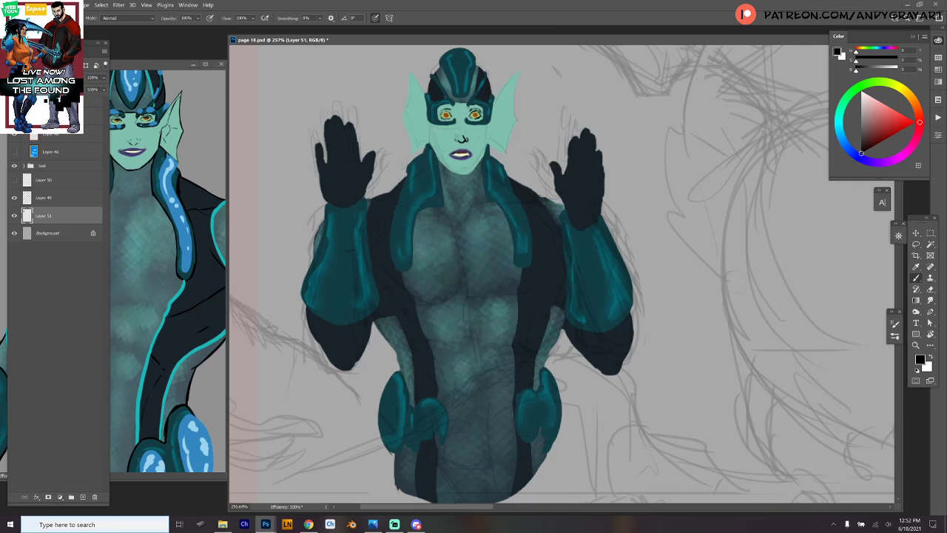
pyautogui.rightClick(484, 114)
pyautogui.moveTo(519, 136); pyautogui.dragTo(501, 162)
pyautogui.click(541, 43)
pyautogui.scroll(-3, 500, 163)
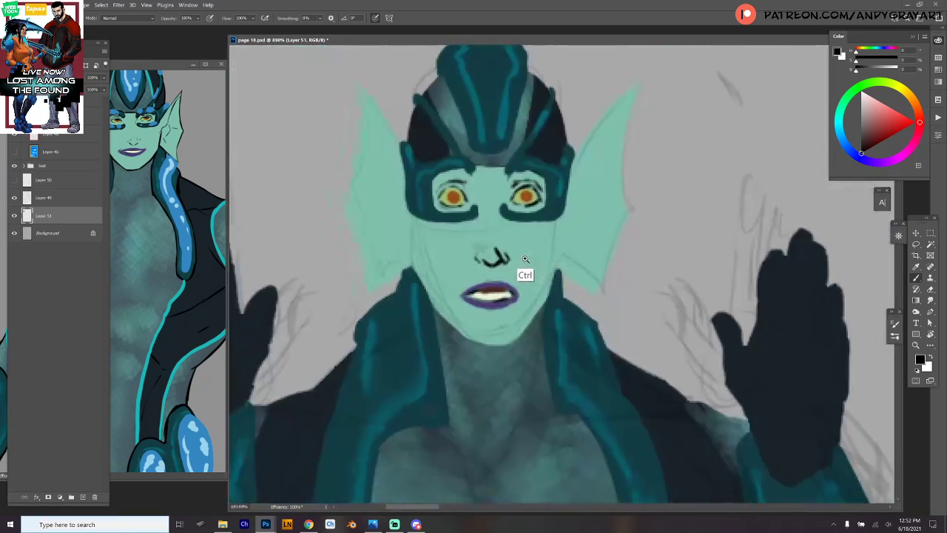
# Ink the face outline in black from both cheeks down along the jaw to the chin.
pyautogui.moveTo(416, 223); pyautogui.dragTo(432, 305)
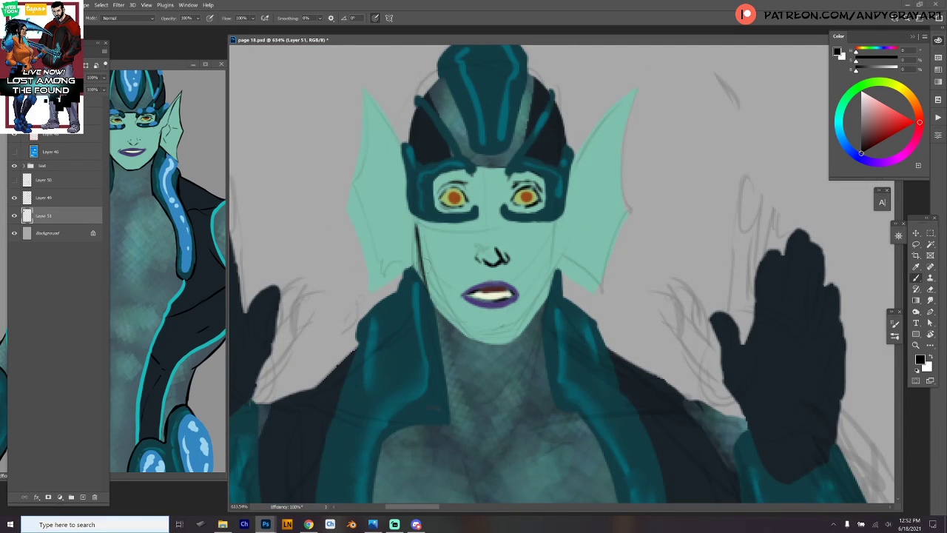
pyautogui.moveTo(422, 249)
pyautogui.mouseDown()
pyautogui.moveTo(431, 293)
pyautogui.moveTo(459, 333)
pyautogui.mouseUp()
pyautogui.moveTo(420, 281); pyautogui.dragTo(473, 342)
pyautogui.moveTo(432, 296); pyautogui.dragTo(476, 343)
pyautogui.hotkey('ctrl', 'z')
pyautogui.hotkey('ctrl', 'z')
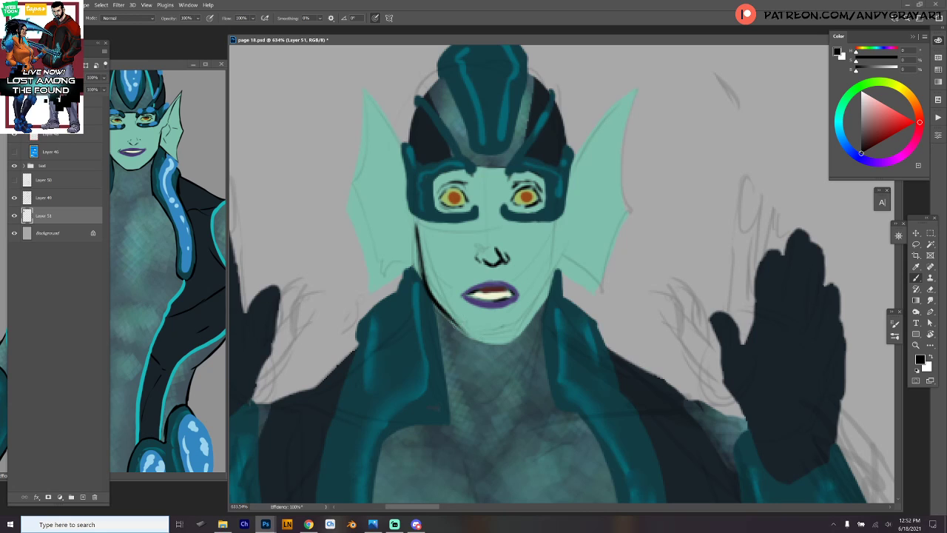
pyautogui.moveTo(428, 295); pyautogui.dragTo(481, 345)
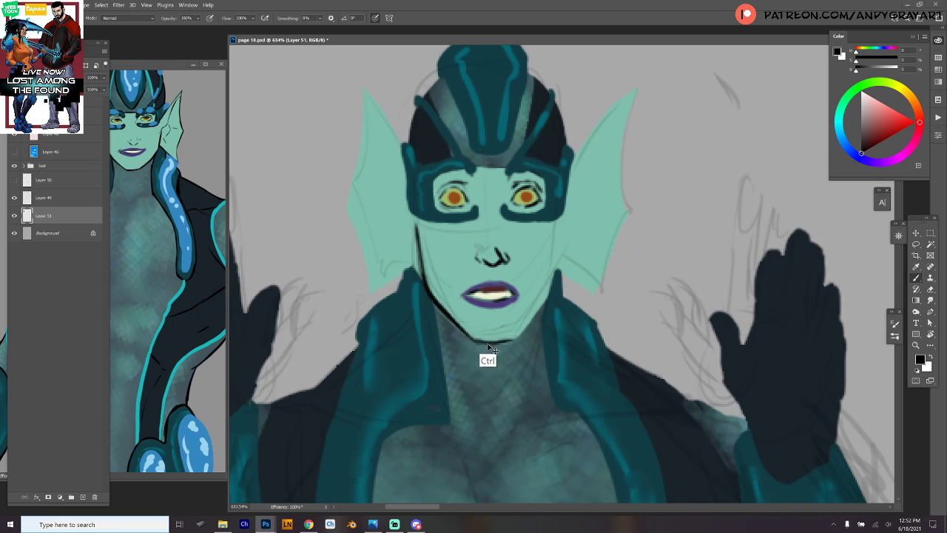
pyautogui.hotkey('ctrl', 'z')
pyautogui.moveTo(477, 342)
pyautogui.mouseDown()
pyautogui.moveTo(515, 334)
pyautogui.moveTo(556, 285)
pyautogui.moveTo(540, 312)
pyautogui.moveTo(556, 225)
pyautogui.moveTo(553, 290)
pyautogui.mouseUp()
# Ink black outlines around both pointed ear fins and add their inner fold lines.
pyautogui.moveTo(365, 88); pyautogui.dragTo(403, 148)
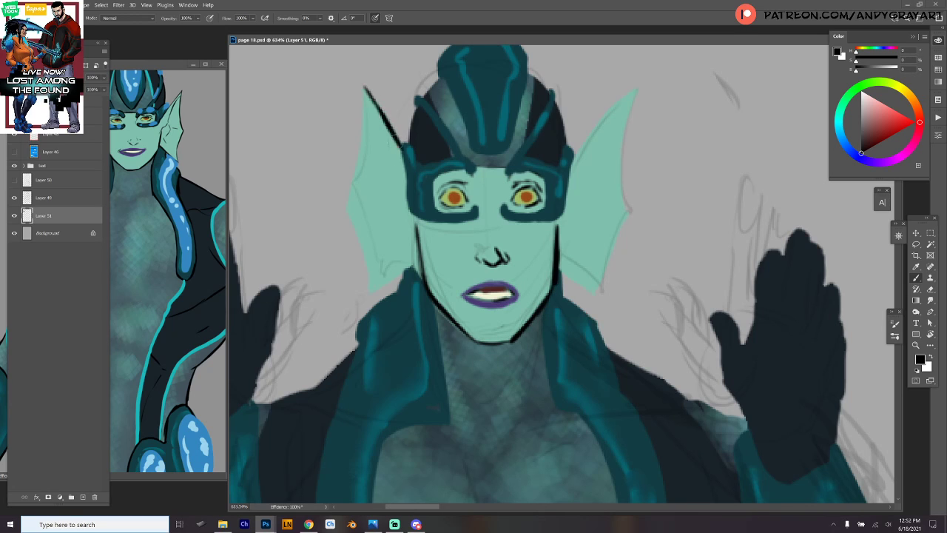
pyautogui.moveTo(363, 87)
pyautogui.mouseDown()
pyautogui.moveTo(367, 113)
pyautogui.moveTo(345, 189)
pyautogui.mouseUp()
pyautogui.moveTo(355, 144)
pyautogui.mouseDown()
pyautogui.moveTo(344, 211)
pyautogui.moveTo(372, 285)
pyautogui.mouseUp()
pyautogui.moveTo(353, 236); pyautogui.dragTo(370, 288)
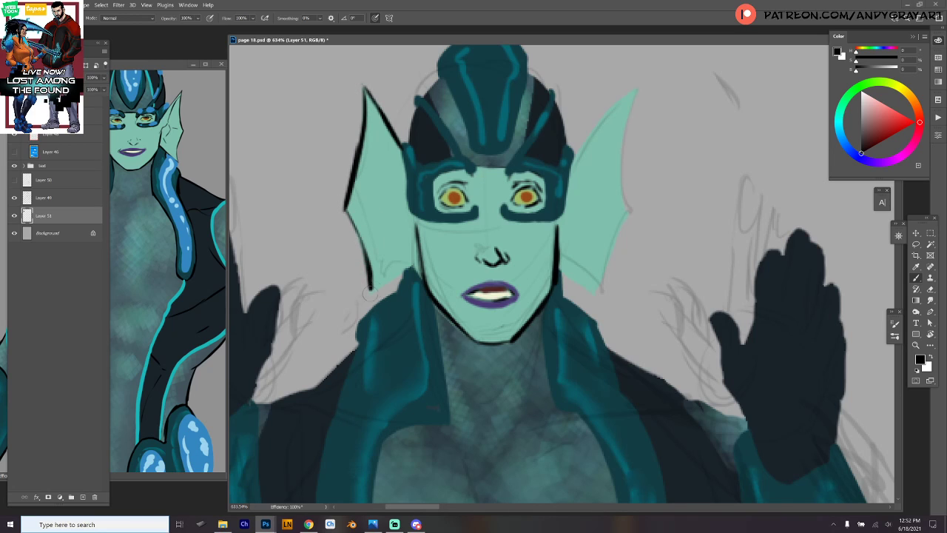
pyautogui.moveTo(574, 157)
pyautogui.mouseDown()
pyautogui.moveTo(630, 94)
pyautogui.moveTo(625, 158)
pyautogui.mouseUp()
pyautogui.moveTo(637, 88)
pyautogui.mouseDown()
pyautogui.moveTo(625, 156)
pyautogui.moveTo(629, 222)
pyautogui.moveTo(596, 293)
pyautogui.mouseUp()
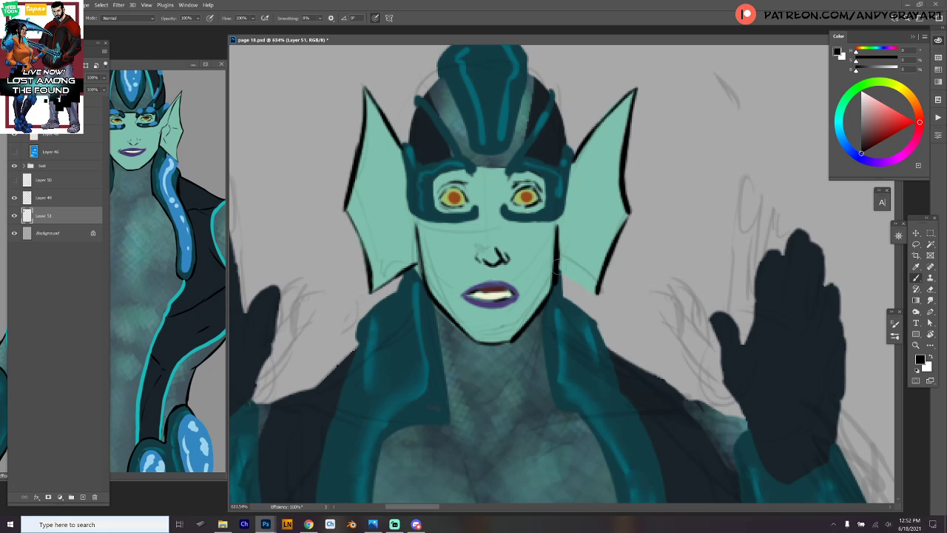
pyautogui.moveTo(557, 268); pyautogui.dragTo(596, 293)
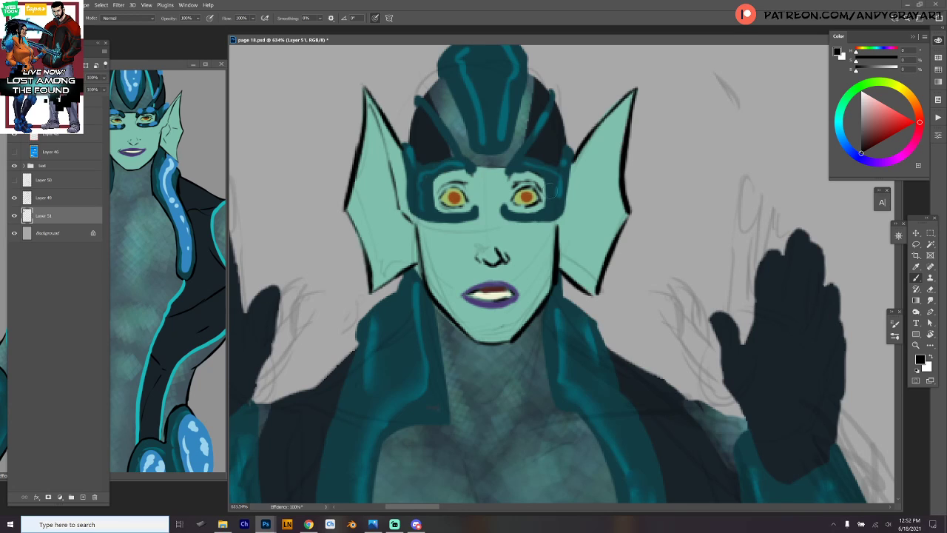
pyautogui.moveTo(560, 217)
pyautogui.mouseDown()
pyautogui.moveTo(621, 107)
pyautogui.moveTo(600, 141)
pyautogui.mouseUp()
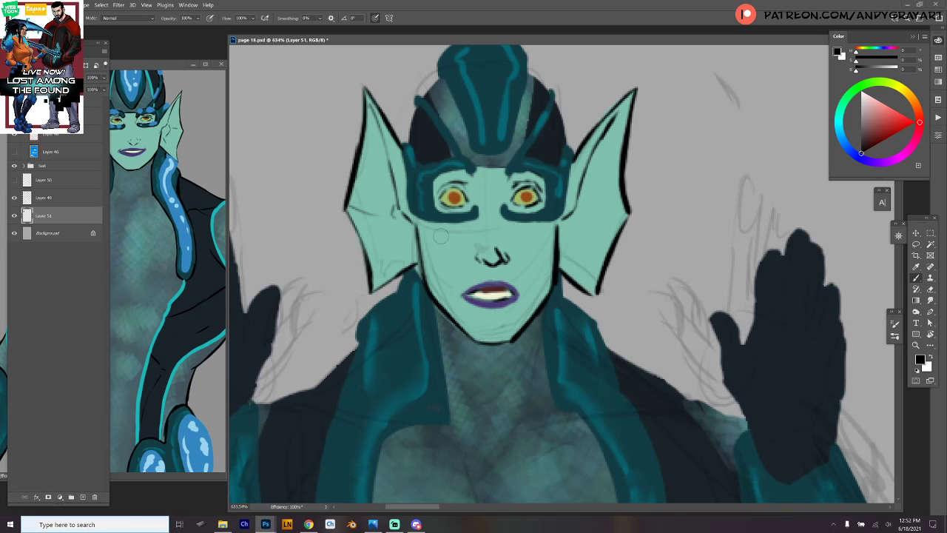
pyautogui.moveTo(588, 200)
pyautogui.mouseDown()
pyautogui.moveTo(578, 226)
pyautogui.moveTo(625, 211)
pyautogui.mouseUp()
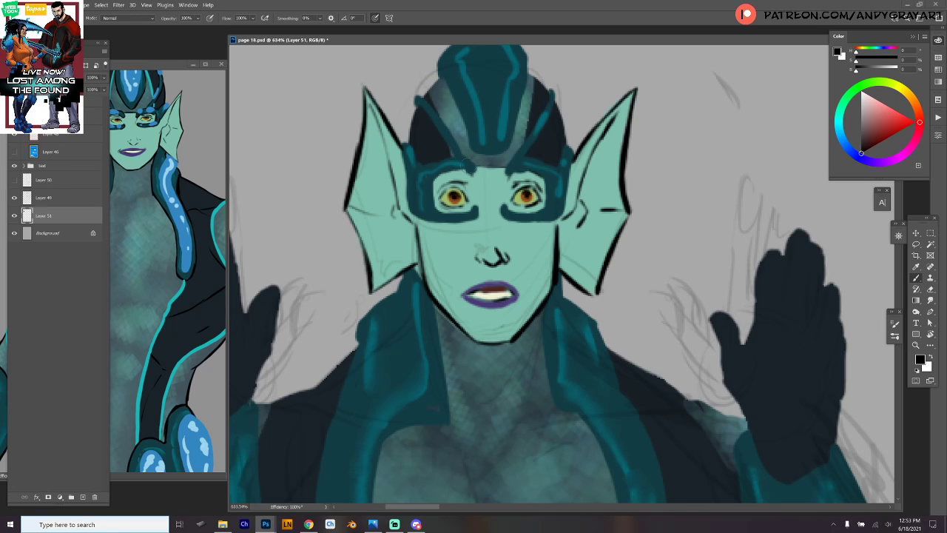
# Ink black outlines along the edges of the eye mask on both sides of the face.
pyautogui.moveTo(428, 176)
pyautogui.mouseDown()
pyautogui.moveTo(441, 212)
pyautogui.moveTo(481, 205)
pyautogui.moveTo(455, 222)
pyautogui.moveTo(419, 219)
pyautogui.mouseUp()
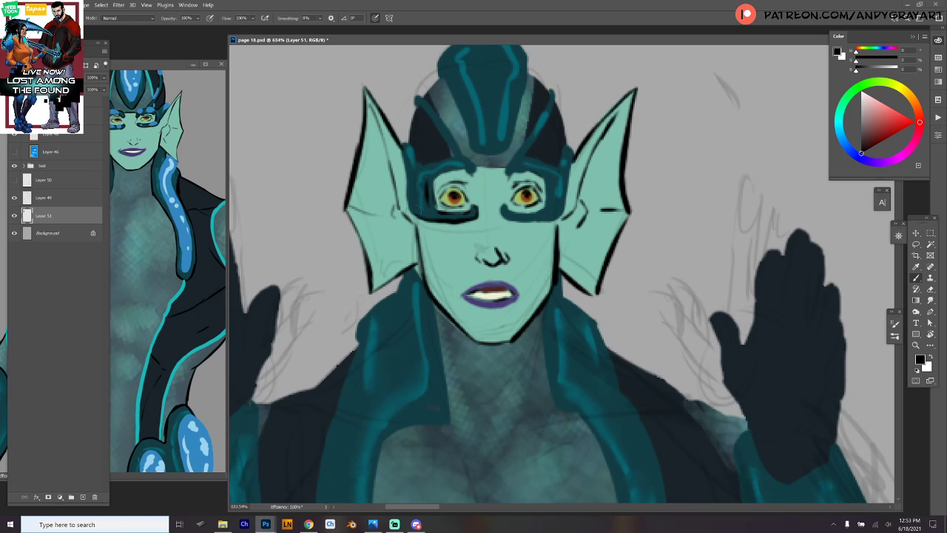
pyautogui.moveTo(408, 152); pyautogui.dragTo(405, 210)
pyautogui.moveTo(476, 170)
pyautogui.mouseDown()
pyautogui.moveTo(455, 156)
pyautogui.moveTo(424, 162)
pyautogui.moveTo(437, 155)
pyautogui.moveTo(473, 176)
pyautogui.moveTo(546, 162)
pyautogui.moveTo(516, 174)
pyautogui.moveTo(510, 167)
pyautogui.moveTo(506, 178)
pyautogui.moveTo(556, 176)
pyautogui.moveTo(547, 220)
pyautogui.moveTo(533, 222)
pyautogui.moveTo(558, 215)
pyautogui.moveTo(576, 161)
pyautogui.moveTo(558, 215)
pyautogui.moveTo(523, 224)
pyautogui.moveTo(564, 149)
pyautogui.moveTo(554, 163)
pyautogui.moveTo(539, 145)
pyautogui.mouseUp()
pyautogui.scroll(2, 488, 145)
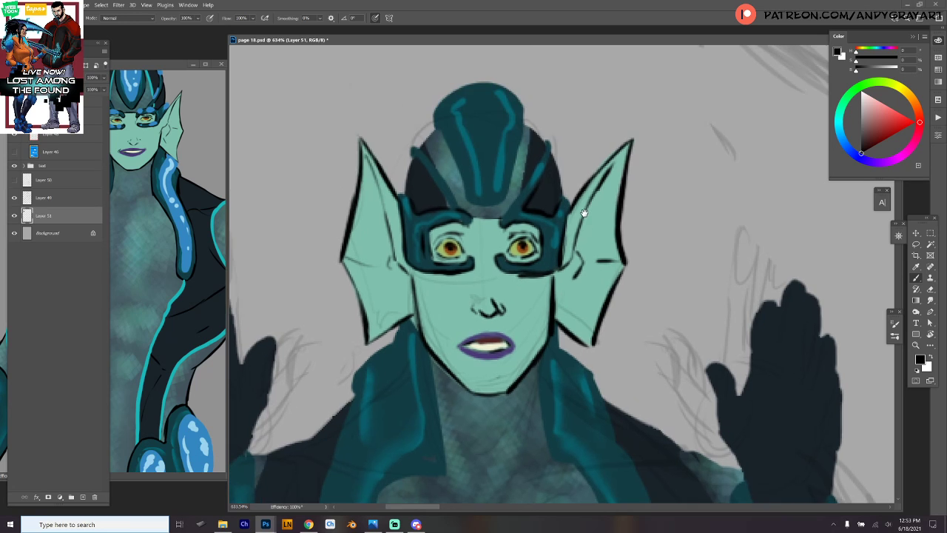
# Smudge the teal highlights on the cap crest and mask with the Hard Round 19 preset, and set the smudge size to 7 px.
pyautogui.rightClick(522, 166)
pyautogui.click(589, 456)
pyautogui.moveTo(466, 135)
pyautogui.mouseDown()
pyautogui.moveTo(483, 196)
pyautogui.moveTo(492, 104)
pyautogui.mouseUp()
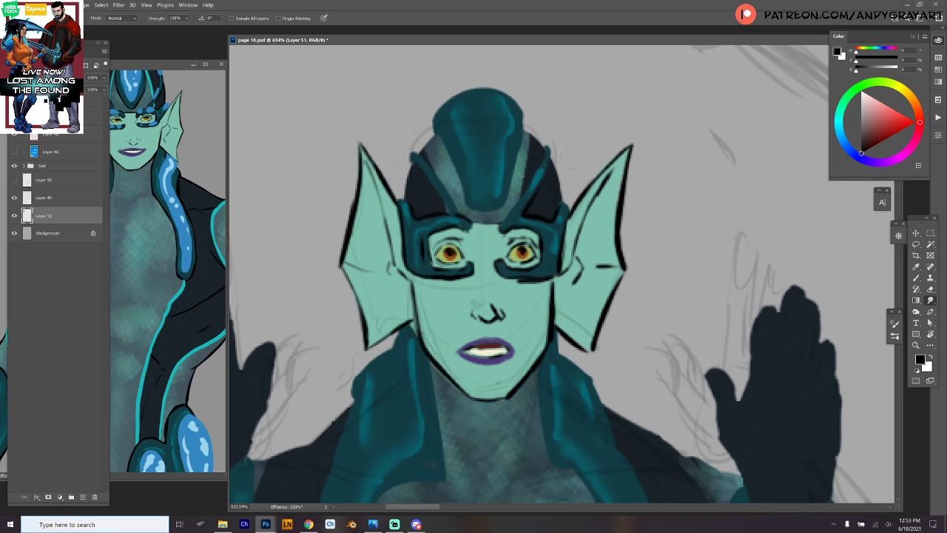
pyautogui.rightClick(528, 163)
pyautogui.moveTo(577, 184); pyautogui.dragTo(574, 184)
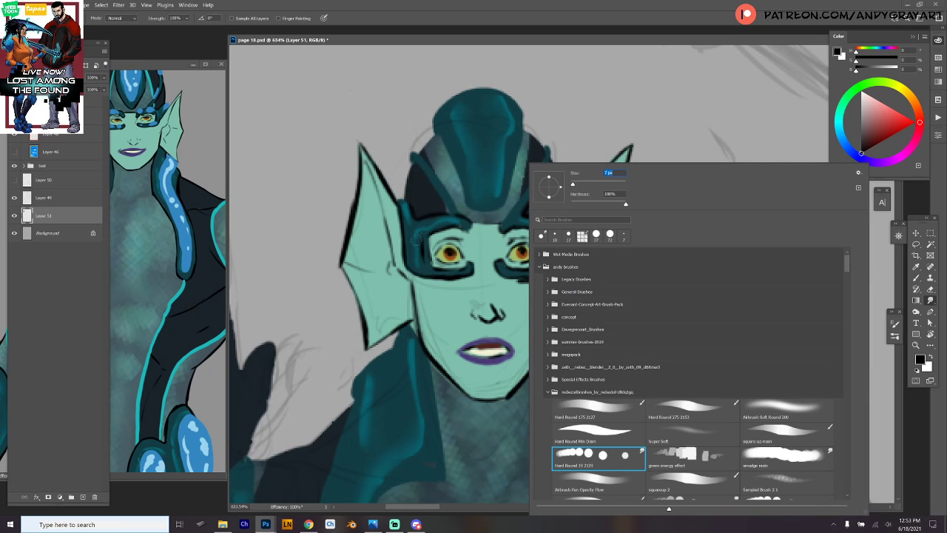
pyautogui.press('Return')
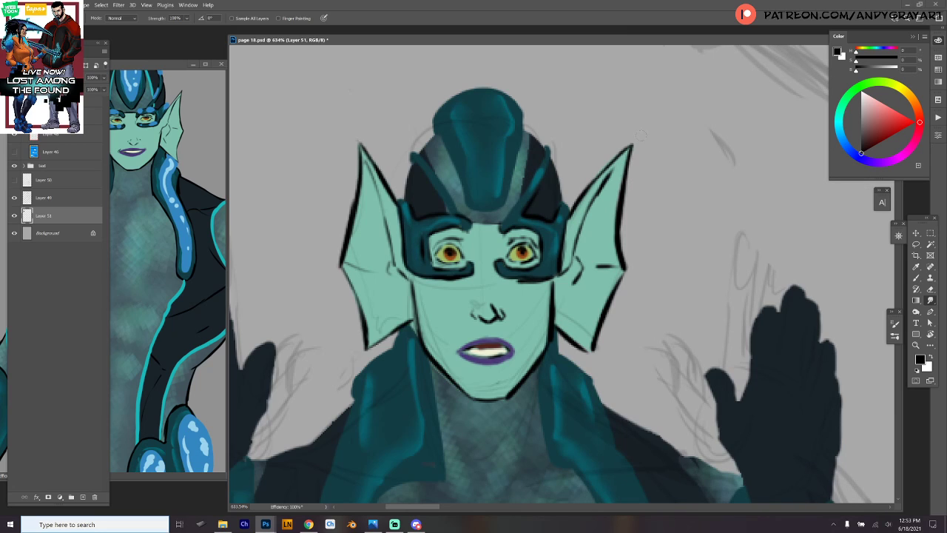
# Switch back to the brush and ink a black outline around the cap's central crest.
pyautogui.press('b')
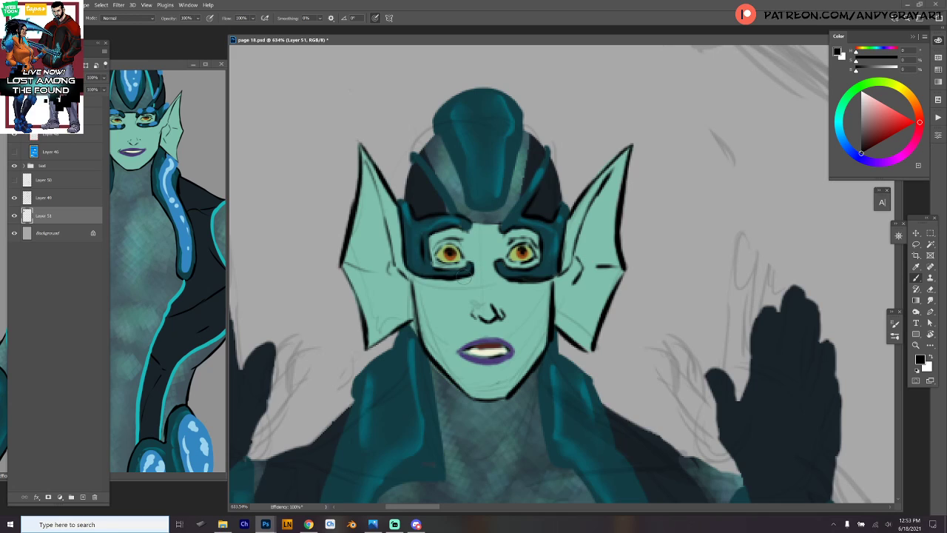
pyautogui.moveTo(437, 128); pyautogui.dragTo(453, 185)
pyautogui.moveTo(448, 145)
pyautogui.mouseDown()
pyautogui.moveTo(466, 208)
pyautogui.moveTo(499, 215)
pyautogui.mouseUp()
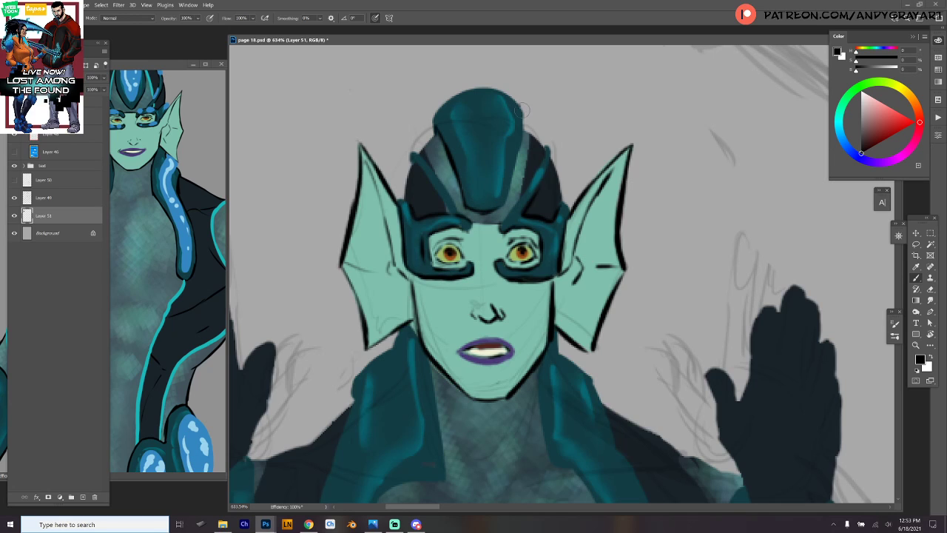
pyautogui.moveTo(519, 105)
pyautogui.mouseDown()
pyautogui.moveTo(510, 193)
pyautogui.moveTo(492, 213)
pyautogui.mouseUp()
pyautogui.moveTo(443, 104)
pyautogui.mouseDown()
pyautogui.moveTo(464, 85)
pyautogui.moveTo(522, 99)
pyautogui.moveTo(461, 93)
pyautogui.mouseUp()
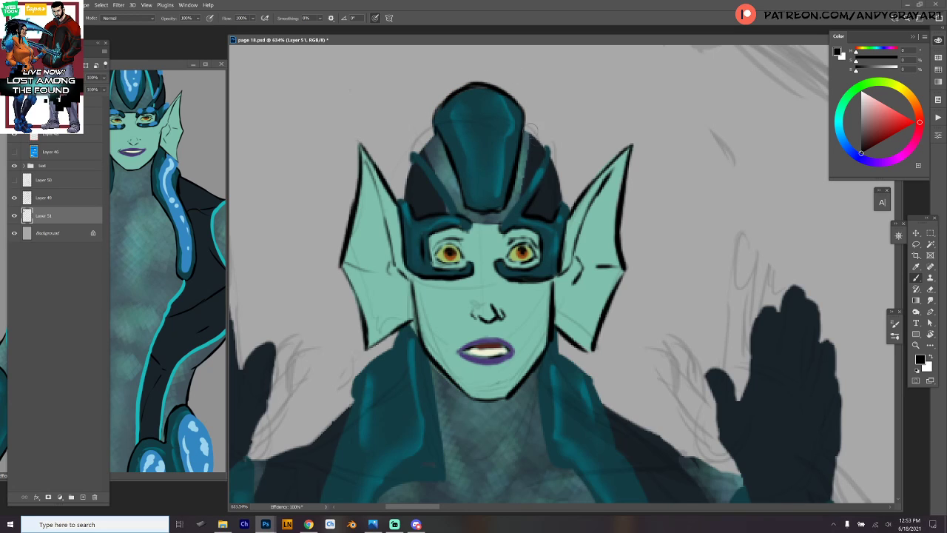
# Ink black contour lines along the side bands and dark side panels of the cap.
pyautogui.moveTo(526, 131)
pyautogui.mouseDown()
pyautogui.moveTo(547, 151)
pyautogui.moveTo(553, 200)
pyautogui.moveTo(541, 149)
pyautogui.moveTo(519, 208)
pyautogui.mouseUp()
pyautogui.moveTo(414, 148); pyautogui.dragTo(453, 210)
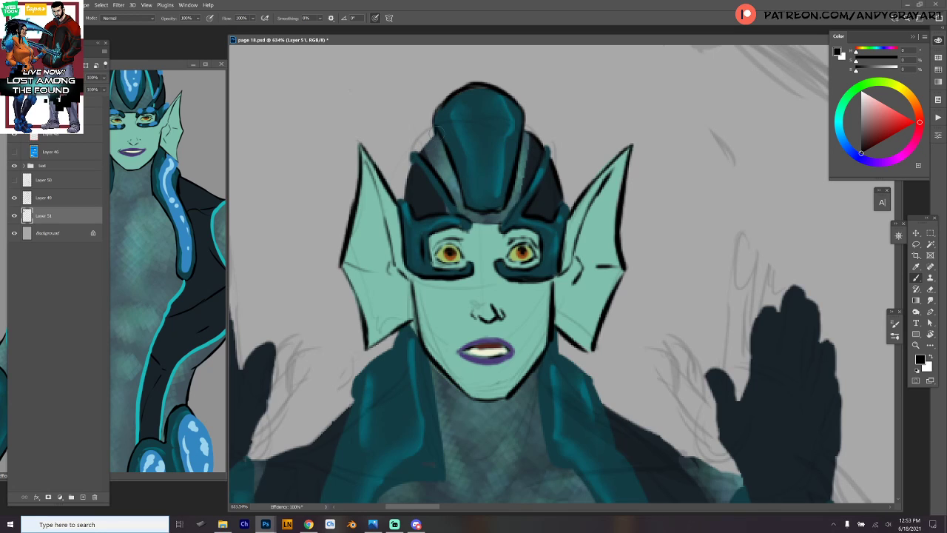
pyautogui.moveTo(437, 129)
pyautogui.mouseDown()
pyautogui.moveTo(425, 148)
pyautogui.moveTo(447, 213)
pyautogui.mouseUp()
pyautogui.hotkey('ctrl', 'z')
pyautogui.moveTo(429, 170)
pyautogui.mouseDown()
pyautogui.moveTo(449, 211)
pyautogui.moveTo(411, 163)
pyautogui.moveTo(449, 213)
pyautogui.mouseUp()
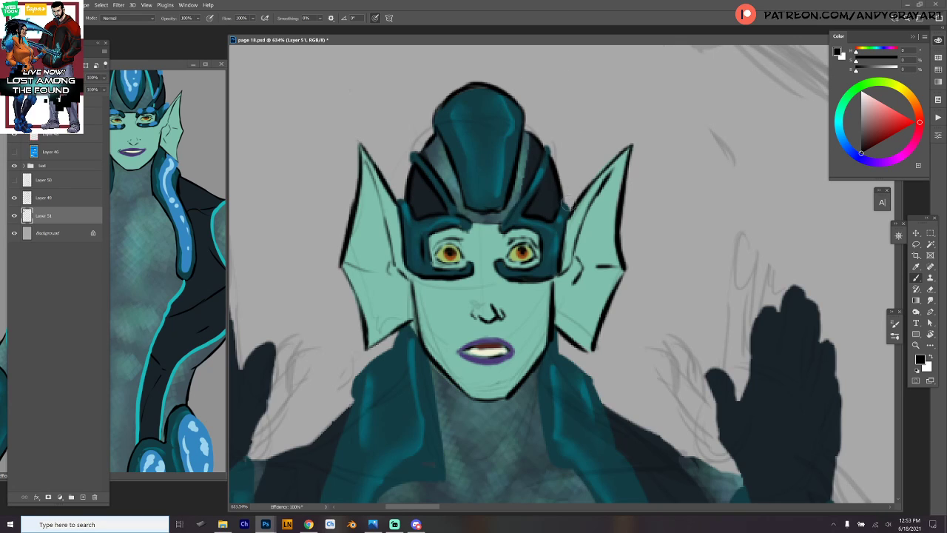
# Ink a black outline around the head tendril on the viewer's left, from below the ear to its rounded tip.
pyautogui.moveTo(566, 207); pyautogui.dragTo(586, 123)
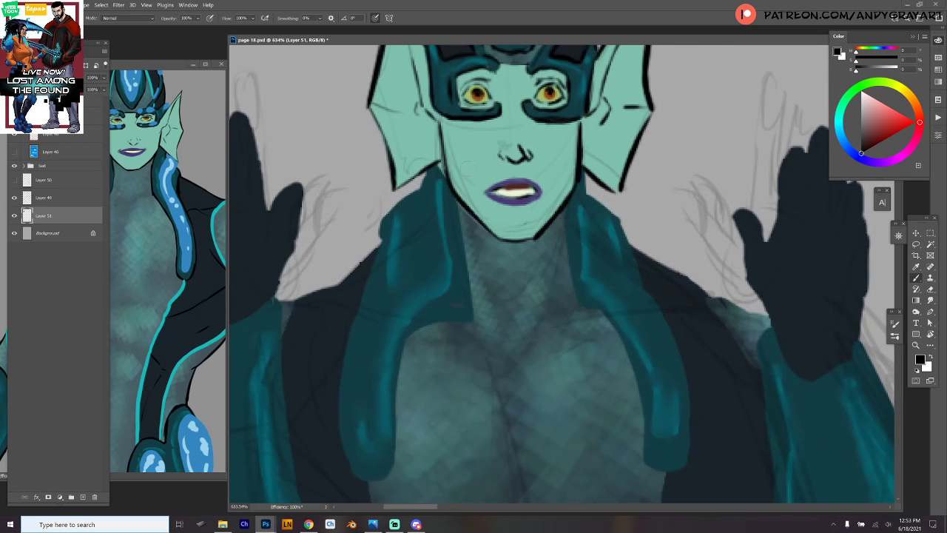
pyautogui.moveTo(439, 172)
pyautogui.mouseDown()
pyautogui.moveTo(465, 252)
pyautogui.moveTo(471, 320)
pyautogui.moveTo(400, 352)
pyautogui.moveTo(394, 453)
pyautogui.moveTo(356, 468)
pyautogui.moveTo(348, 329)
pyautogui.moveTo(382, 214)
pyautogui.moveTo(352, 302)
pyautogui.mouseUp()
pyautogui.hotkey('ctrl', 'z')
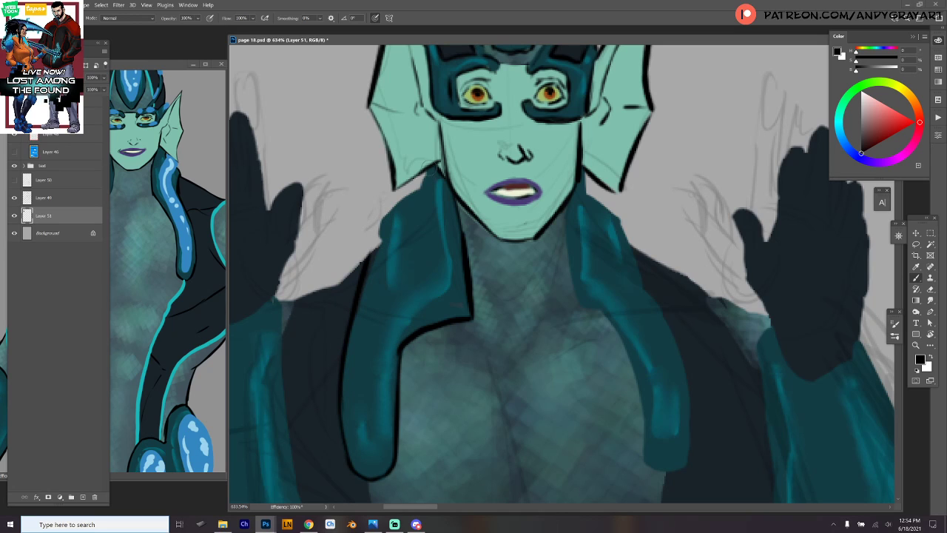
pyautogui.moveTo(428, 164); pyautogui.dragTo(365, 268)
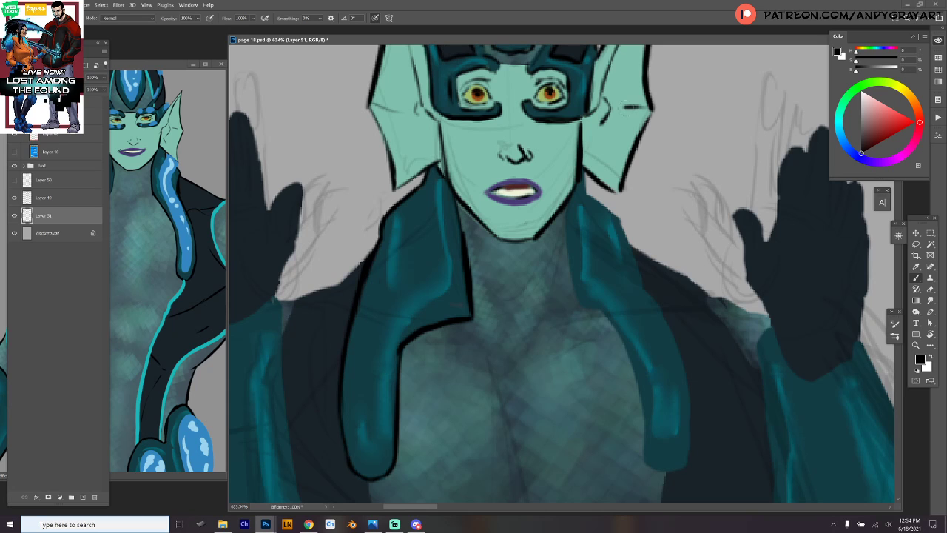
# Ink a black outline around the head tendril on the viewer's right, from the neck to its rounded tip.
pyautogui.moveTo(565, 200); pyautogui.dragTo(577, 300)
pyautogui.moveTo(568, 250)
pyautogui.mouseDown()
pyautogui.moveTo(592, 311)
pyautogui.moveTo(578, 225)
pyautogui.moveTo(614, 373)
pyautogui.moveTo(651, 372)
pyautogui.moveTo(660, 355)
pyautogui.mouseUp()
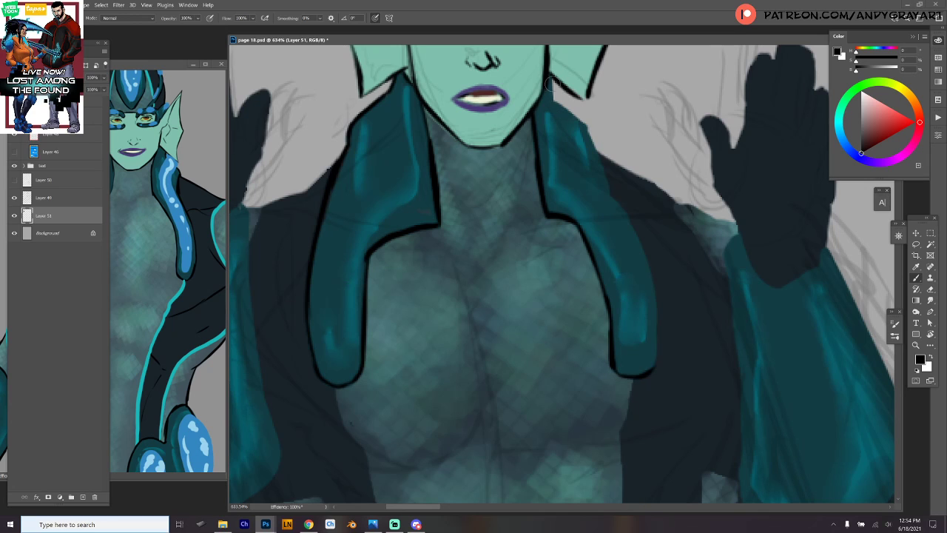
pyautogui.moveTo(589, 129)
pyautogui.mouseDown()
pyautogui.moveTo(640, 253)
pyautogui.moveTo(618, 207)
pyautogui.moveTo(656, 316)
pyautogui.moveTo(645, 290)
pyautogui.moveTo(655, 339)
pyautogui.moveTo(648, 269)
pyautogui.moveTo(656, 321)
pyautogui.mouseUp()
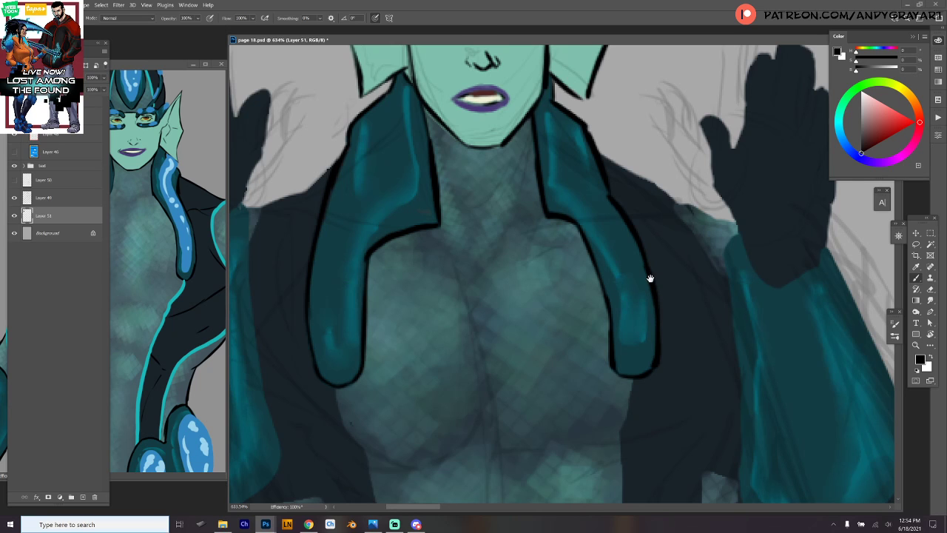
# Ink the shoulder line and the black outline of the viewer's-left forearm guard, including its curved lower edge and wrist edge.
pyautogui.moveTo(649, 275); pyautogui.dragTo(712, 239)
pyautogui.moveTo(451, 154)
pyautogui.mouseDown()
pyautogui.moveTo(416, 205)
pyautogui.moveTo(438, 177)
pyautogui.moveTo(404, 210)
pyautogui.moveTo(348, 225)
pyautogui.moveTo(520, 185)
pyautogui.moveTo(432, 150)
pyautogui.moveTo(443, 158)
pyautogui.moveTo(468, 422)
pyautogui.moveTo(417, 467)
pyautogui.moveTo(336, 461)
pyautogui.moveTo(290, 418)
pyautogui.mouseUp()
pyautogui.hotkey('ctrl', 'z')
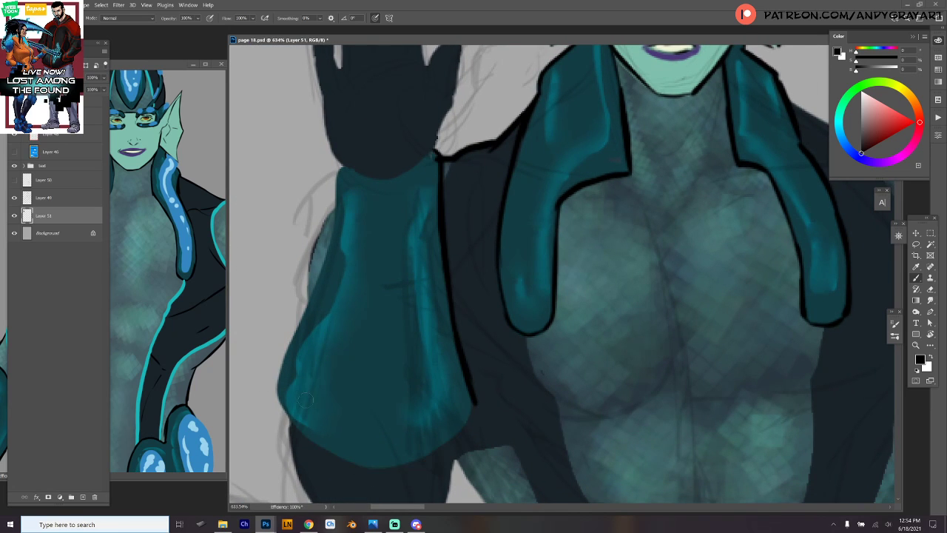
pyautogui.moveTo(277, 385)
pyautogui.mouseDown()
pyautogui.moveTo(311, 442)
pyautogui.moveTo(351, 460)
pyautogui.moveTo(385, 452)
pyautogui.moveTo(371, 470)
pyautogui.moveTo(473, 412)
pyautogui.mouseUp()
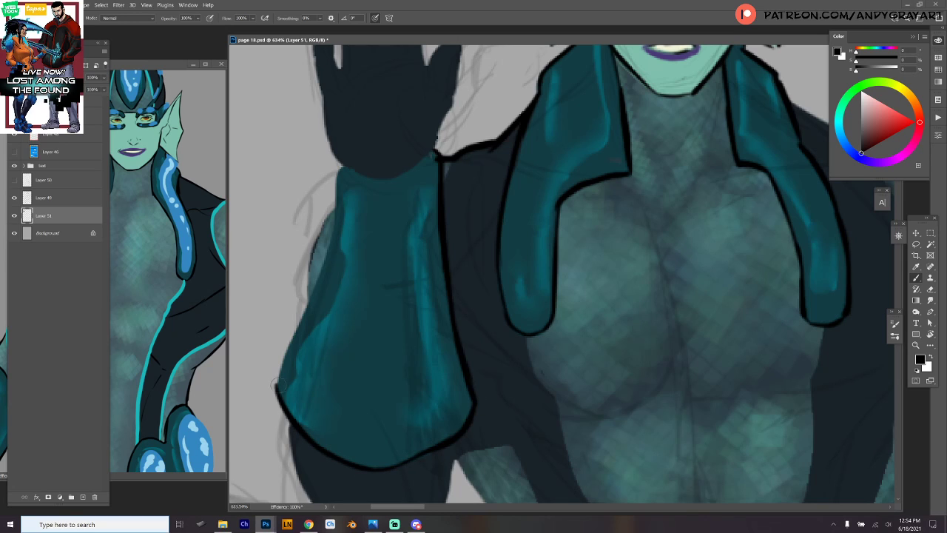
pyautogui.moveTo(275, 383); pyautogui.dragTo(295, 326)
pyautogui.hotkey('ctrl', 'z')
pyautogui.moveTo(274, 391)
pyautogui.mouseDown()
pyautogui.moveTo(345, 187)
pyautogui.moveTo(322, 287)
pyautogui.mouseUp()
pyautogui.moveTo(342, 166)
pyautogui.mouseDown()
pyautogui.moveTo(412, 165)
pyautogui.moveTo(394, 171)
pyautogui.moveTo(434, 146)
pyautogui.mouseUp()
# Ink the forearm guard's outer upper edge and the scaly sliver of arm showing behind it in black.
pyautogui.moveTo(336, 202); pyautogui.dragTo(306, 278)
pyautogui.moveTo(314, 235); pyautogui.dragTo(304, 290)
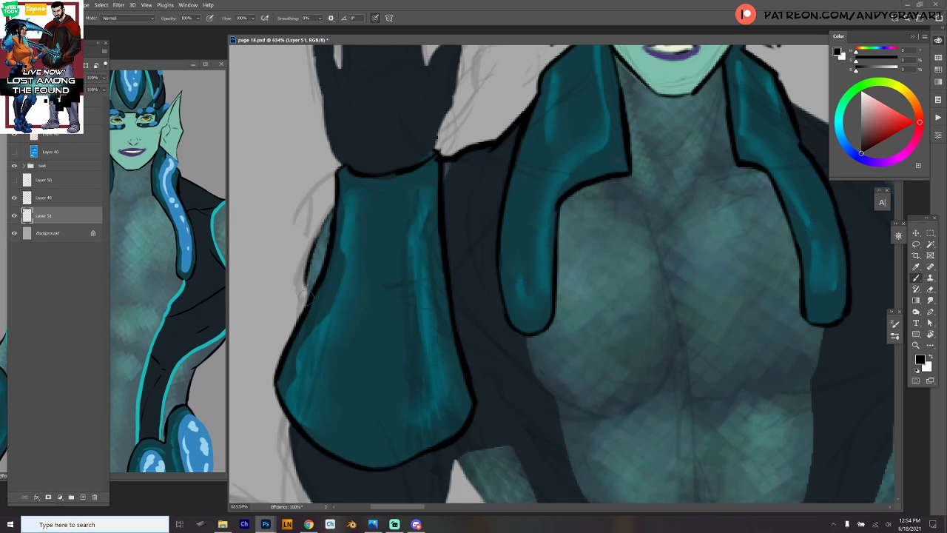
pyautogui.moveTo(338, 200); pyautogui.dragTo(302, 305)
# Ink a black outline around the dark elbow below the viewer's-left forearm guard, redoing its inner edge and adding a short fold line.
pyautogui.moveTo(439, 272)
pyautogui.mouseDown()
pyautogui.moveTo(491, 110)
pyautogui.moveTo(495, 171)
pyautogui.mouseUp()
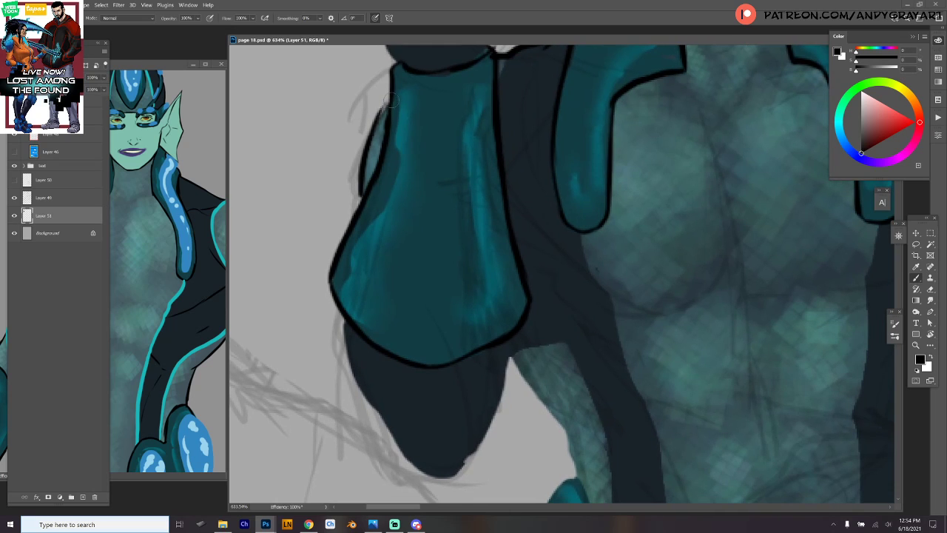
pyautogui.moveTo(346, 320)
pyautogui.mouseDown()
pyautogui.moveTo(386, 410)
pyautogui.moveTo(358, 373)
pyautogui.moveTo(381, 407)
pyautogui.mouseUp()
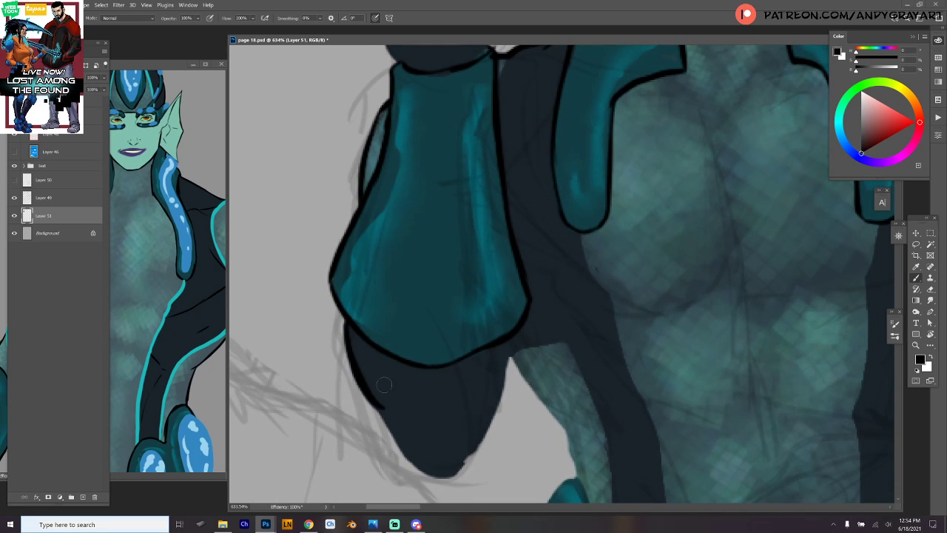
pyautogui.moveTo(398, 370)
pyautogui.mouseDown()
pyautogui.moveTo(392, 391)
pyautogui.moveTo(444, 471)
pyautogui.moveTo(458, 472)
pyautogui.moveTo(485, 405)
pyautogui.mouseUp()
pyautogui.moveTo(508, 335); pyautogui.dragTo(484, 433)
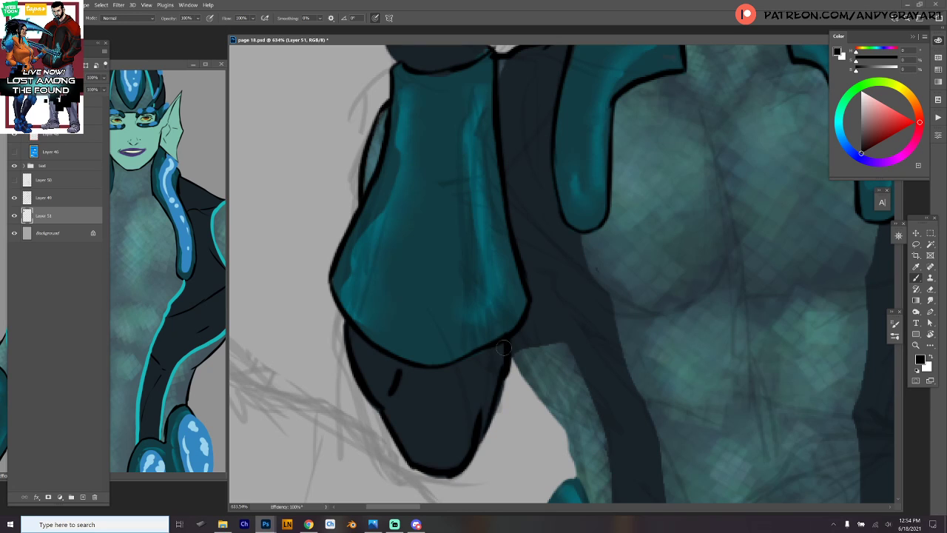
pyautogui.hotkey('ctrl', 'z')
pyautogui.moveTo(522, 320)
pyautogui.mouseDown()
pyautogui.moveTo(474, 410)
pyautogui.moveTo(517, 340)
pyautogui.moveTo(483, 435)
pyautogui.mouseUp()
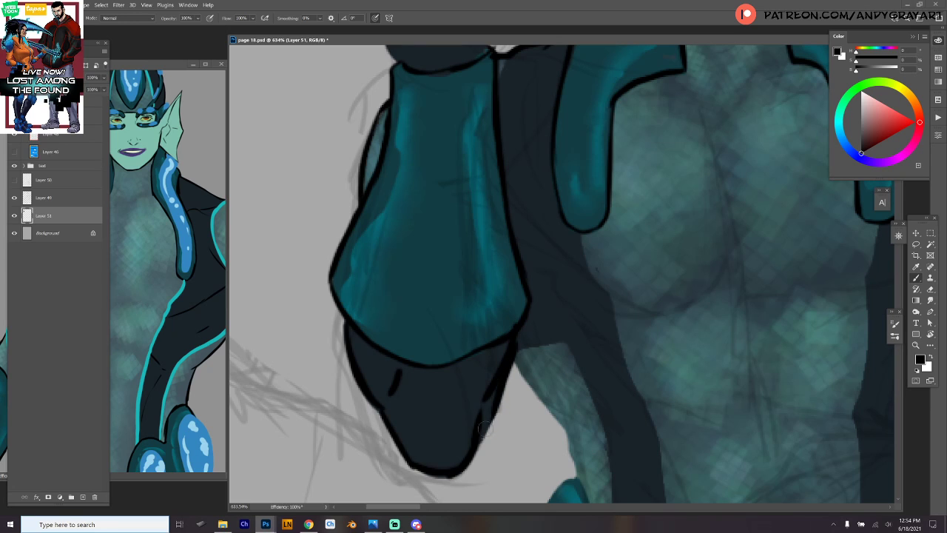
# Ink the scaly waist edge and the outline of the teal hip ornament on the viewer's left in black.
pyautogui.moveTo(512, 355); pyautogui.dragTo(560, 427)
pyautogui.moveTo(531, 390); pyautogui.dragTo(569, 444)
pyautogui.moveTo(604, 408); pyautogui.dragTo(568, 287)
pyautogui.moveTo(532, 316)
pyautogui.mouseDown()
pyautogui.moveTo(541, 353)
pyautogui.moveTo(561, 280)
pyautogui.moveTo(549, 352)
pyautogui.mouseUp()
pyautogui.moveTo(520, 267)
pyautogui.mouseDown()
pyautogui.moveTo(471, 361)
pyautogui.moveTo(498, 467)
pyautogui.mouseUp()
pyautogui.moveTo(551, 354)
pyautogui.mouseDown()
pyautogui.moveTo(619, 328)
pyautogui.moveTo(641, 382)
pyautogui.moveTo(695, 237)
pyautogui.moveTo(590, 279)
pyautogui.moveTo(757, 345)
pyautogui.moveTo(637, 175)
pyautogui.mouseUp()
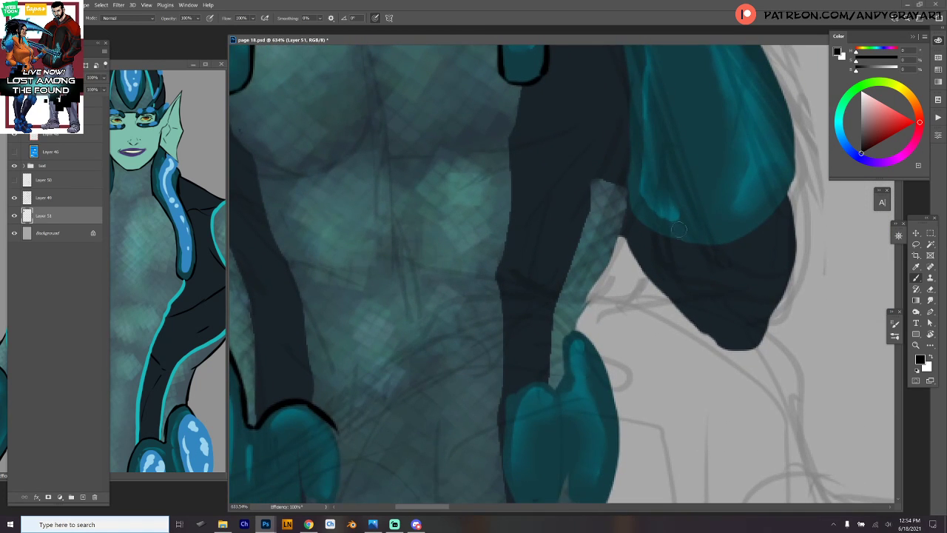
# Ink the inner side and curved lower edge of the viewer's-right forearm guard in black, redoing stray strokes.
pyautogui.moveTo(707, 242); pyautogui.dragTo(559, 387)
pyautogui.moveTo(474, 90); pyautogui.dragTo(465, 132)
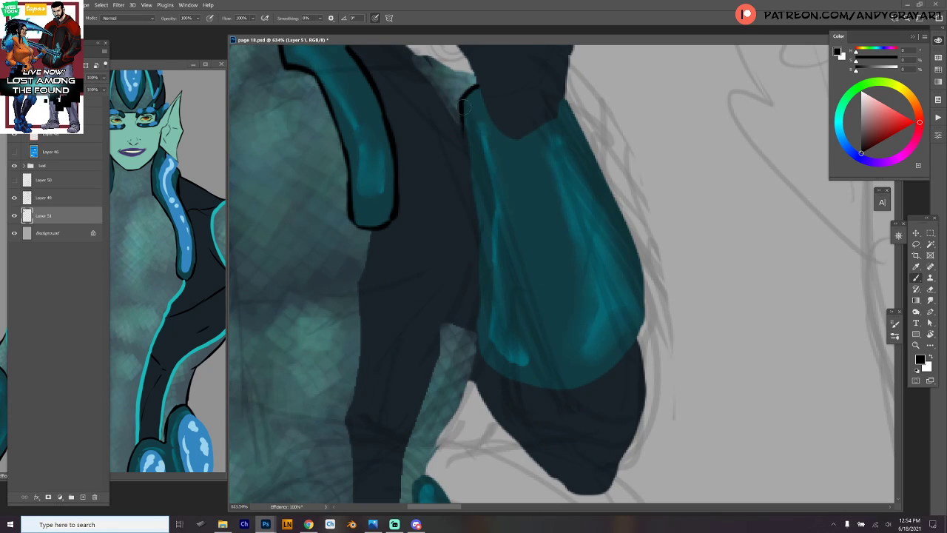
pyautogui.hotkey('ctrl', 'z')
pyautogui.moveTo(476, 87)
pyautogui.mouseDown()
pyautogui.moveTo(465, 128)
pyautogui.moveTo(464, 118)
pyautogui.moveTo(479, 242)
pyautogui.mouseUp()
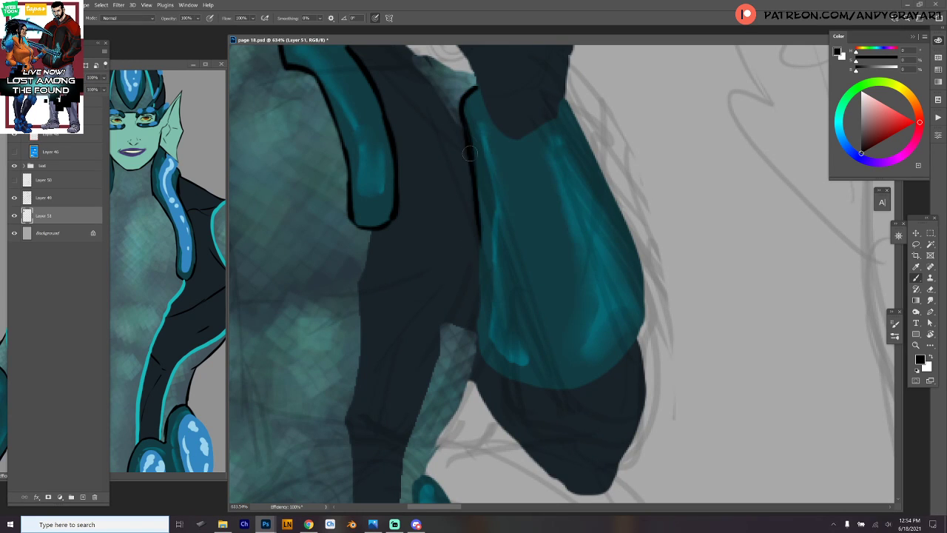
pyautogui.moveTo(469, 154); pyautogui.dragTo(483, 295)
pyautogui.hotkey('ctrl', 'z')
pyautogui.moveTo(472, 173); pyautogui.dragTo(480, 312)
pyautogui.hotkey('ctrl', 'z')
pyautogui.moveTo(471, 256)
pyautogui.mouseDown()
pyautogui.moveTo(478, 339)
pyautogui.moveTo(476, 312)
pyautogui.moveTo(488, 363)
pyautogui.moveTo(552, 386)
pyautogui.moveTo(579, 374)
pyautogui.moveTo(516, 377)
pyautogui.moveTo(610, 373)
pyautogui.moveTo(596, 384)
pyautogui.moveTo(589, 382)
pyautogui.moveTo(638, 322)
pyautogui.moveTo(631, 346)
pyautogui.mouseUp()
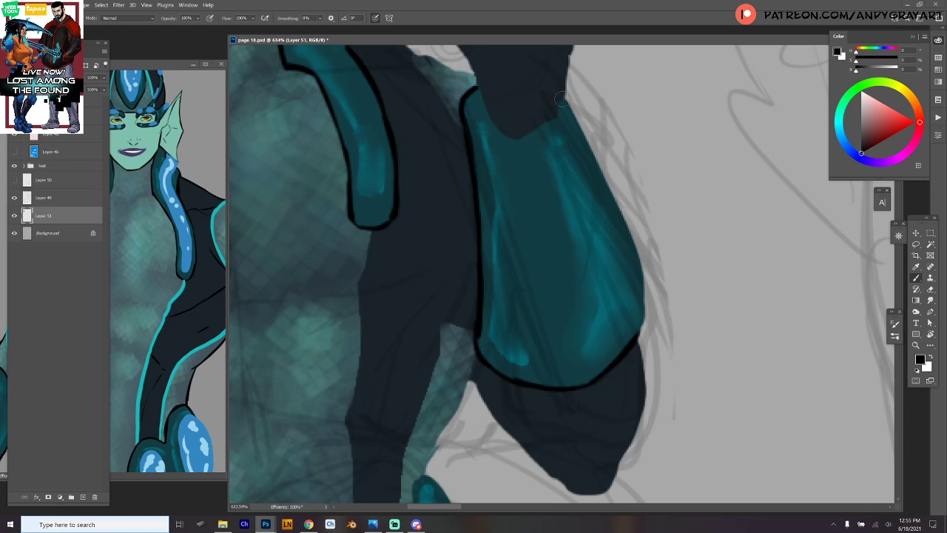
# Ink the outer side and the curved wrist edge of the viewer's-right forearm guard in black.
pyautogui.moveTo(563, 98); pyautogui.dragTo(641, 290)
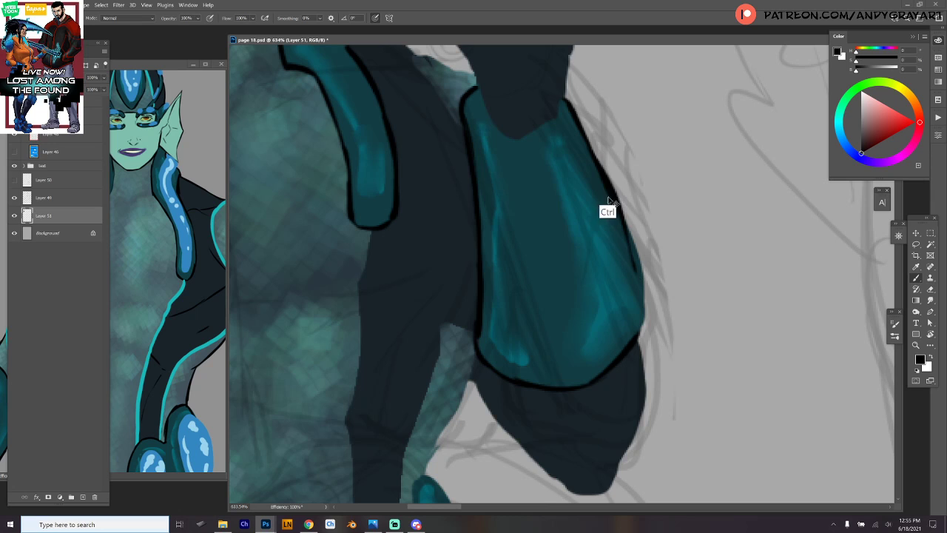
pyautogui.moveTo(609, 201)
pyautogui.mouseDown()
pyautogui.moveTo(639, 276)
pyautogui.moveTo(626, 229)
pyautogui.moveTo(639, 316)
pyautogui.mouseUp()
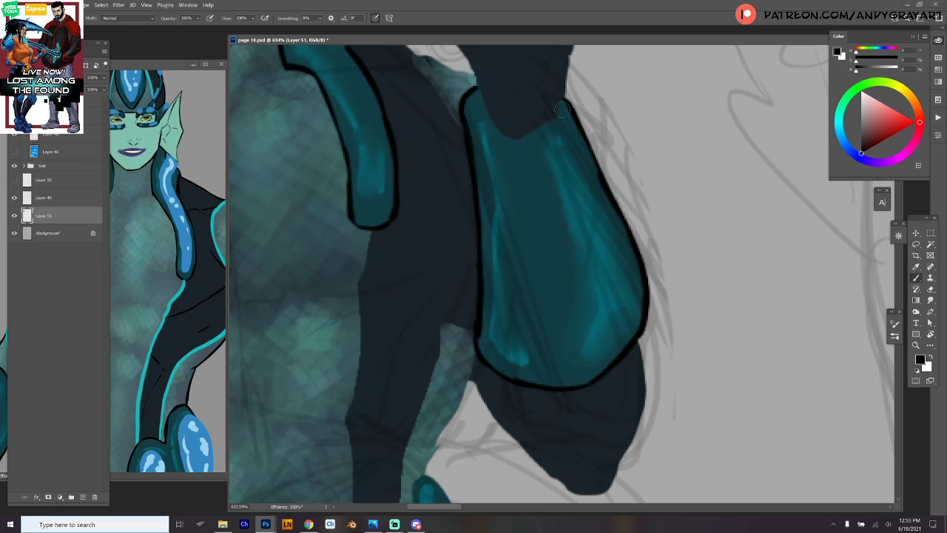
pyautogui.moveTo(560, 107); pyautogui.dragTo(505, 144)
pyautogui.moveTo(473, 87)
pyautogui.mouseDown()
pyautogui.moveTo(511, 141)
pyautogui.moveTo(494, 148)
pyautogui.mouseUp()
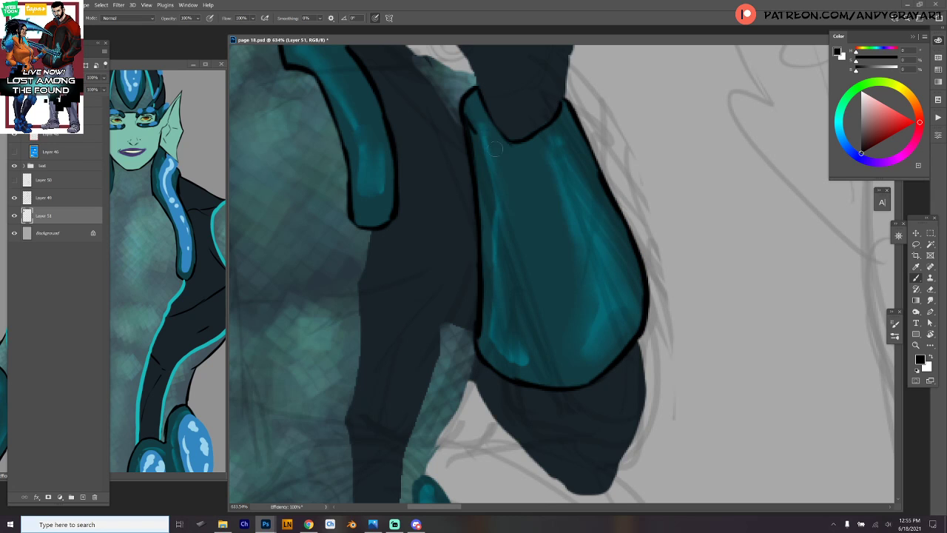
# Ink a black outline around the dark elbow below the viewer's-right forearm guard.
pyautogui.scroll(-3, 618, 314)
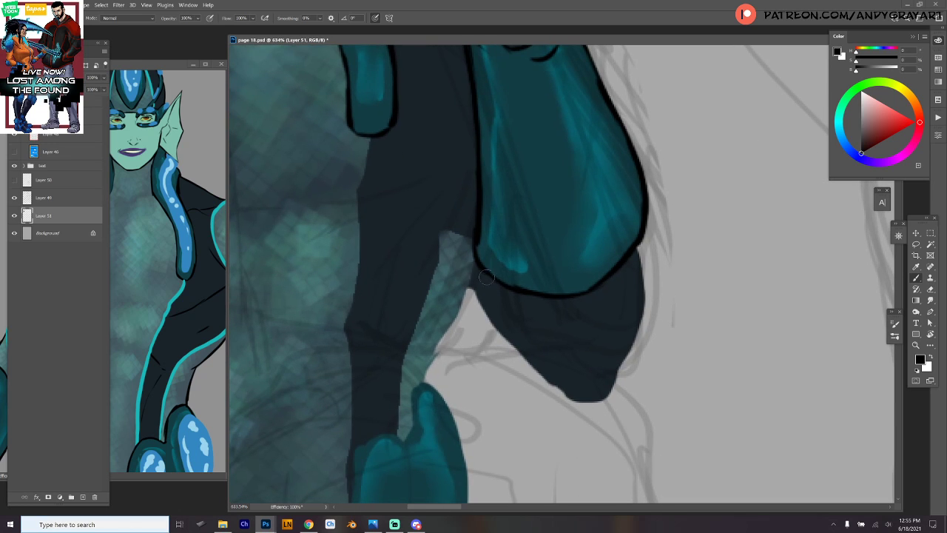
pyautogui.moveTo(488, 298)
pyautogui.mouseDown()
pyautogui.moveTo(566, 400)
pyautogui.moveTo(598, 403)
pyautogui.moveTo(615, 348)
pyautogui.mouseUp()
pyautogui.moveTo(642, 234)
pyautogui.mouseDown()
pyautogui.moveTo(643, 296)
pyautogui.moveTo(614, 364)
pyautogui.mouseUp()
pyautogui.moveTo(468, 211)
pyautogui.mouseDown()
pyautogui.moveTo(491, 317)
pyautogui.moveTo(470, 254)
pyautogui.moveTo(523, 357)
pyautogui.mouseUp()
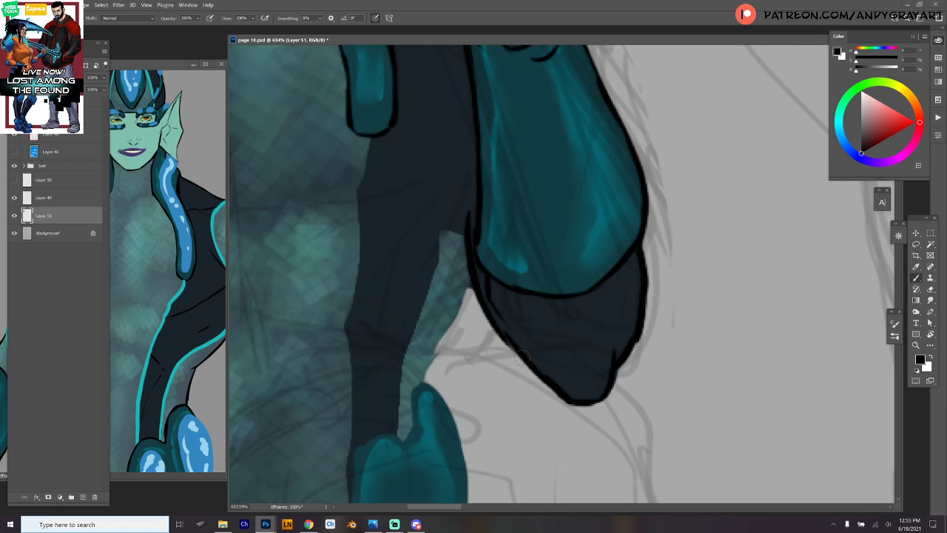
# Ink the scaly waist edge and the outline of the teal hip ornament on the viewer's right in black.
pyautogui.moveTo(469, 281)
pyautogui.mouseDown()
pyautogui.moveTo(425, 390)
pyautogui.moveTo(496, 265)
pyautogui.moveTo(467, 277)
pyautogui.moveTo(456, 330)
pyautogui.moveTo(455, 320)
pyautogui.moveTo(434, 328)
pyautogui.moveTo(393, 372)
pyautogui.moveTo(507, 453)
pyautogui.mouseUp()
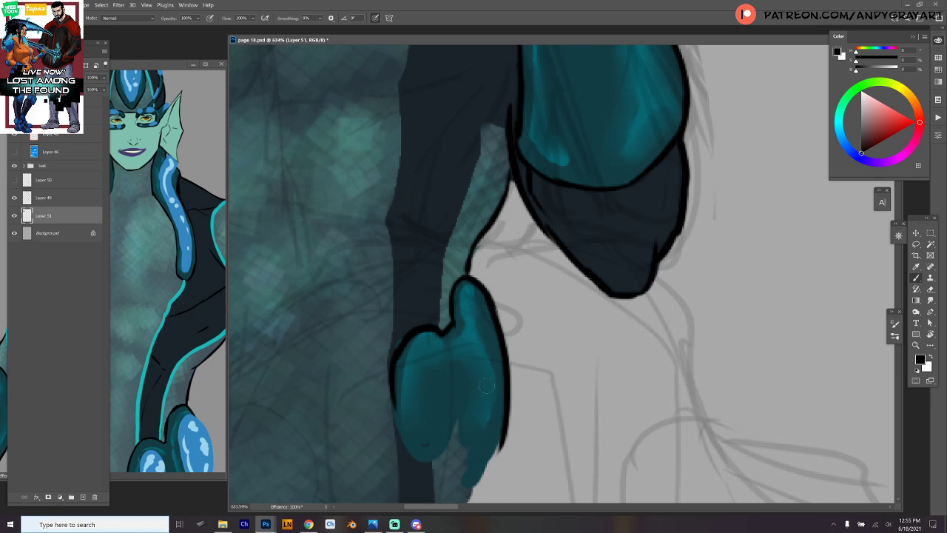
pyautogui.scroll(-3, 570, 269)
pyautogui.moveTo(398, 188); pyautogui.dragTo(423, 261)
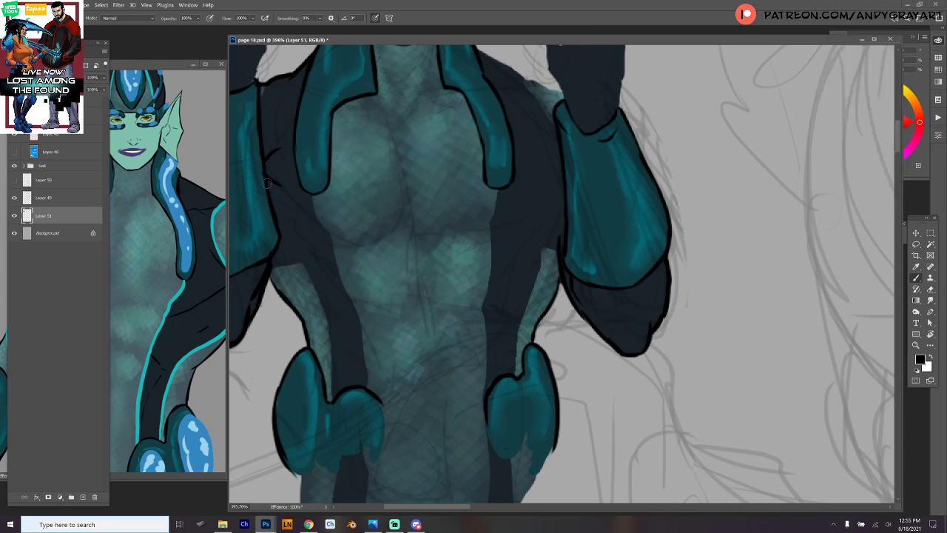
# Add short black fold lines to the dark suit at both armpits, beside the chest and down both sides of the waist.
pyautogui.moveTo(544, 156); pyautogui.dragTo(555, 161)
pyautogui.moveTo(560, 169)
pyautogui.mouseDown()
pyautogui.moveTo(527, 217)
pyautogui.moveTo(496, 235)
pyautogui.mouseUp()
pyautogui.moveTo(320, 255); pyautogui.dragTo(347, 293)
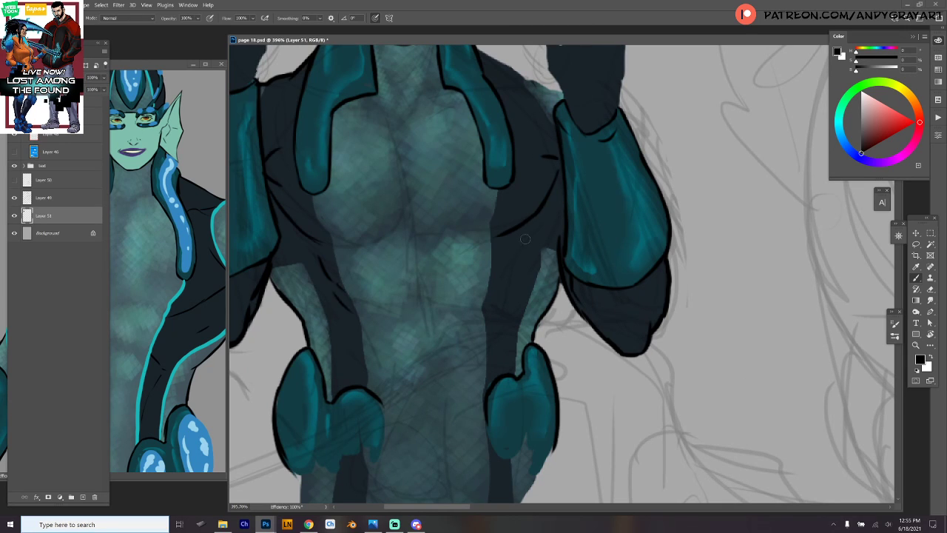
pyautogui.moveTo(524, 238); pyautogui.dragTo(500, 299)
pyautogui.moveTo(345, 341); pyautogui.dragTo(355, 364)
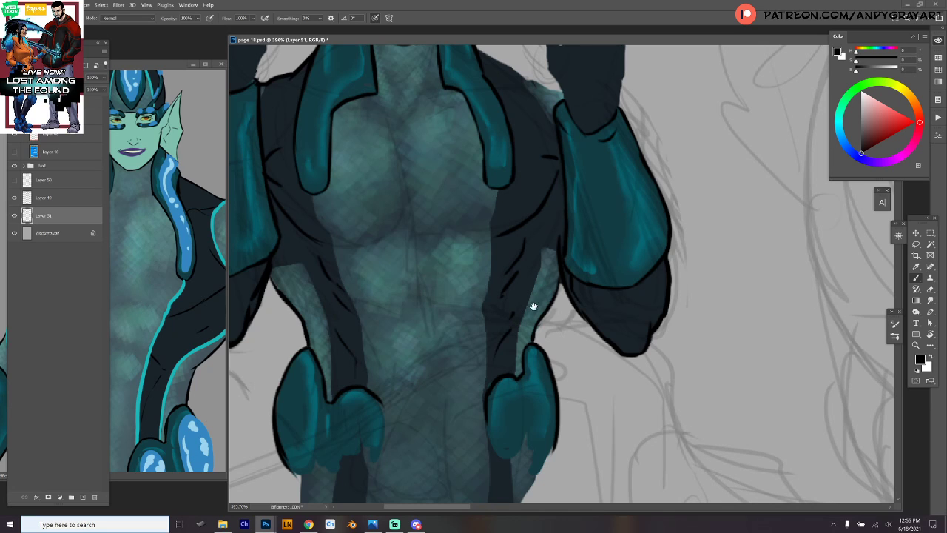
# Trim the gap beside the thumb of the viewer's-left gloved hand with the eraser.
pyautogui.moveTo(535, 307); pyautogui.dragTo(524, 354)
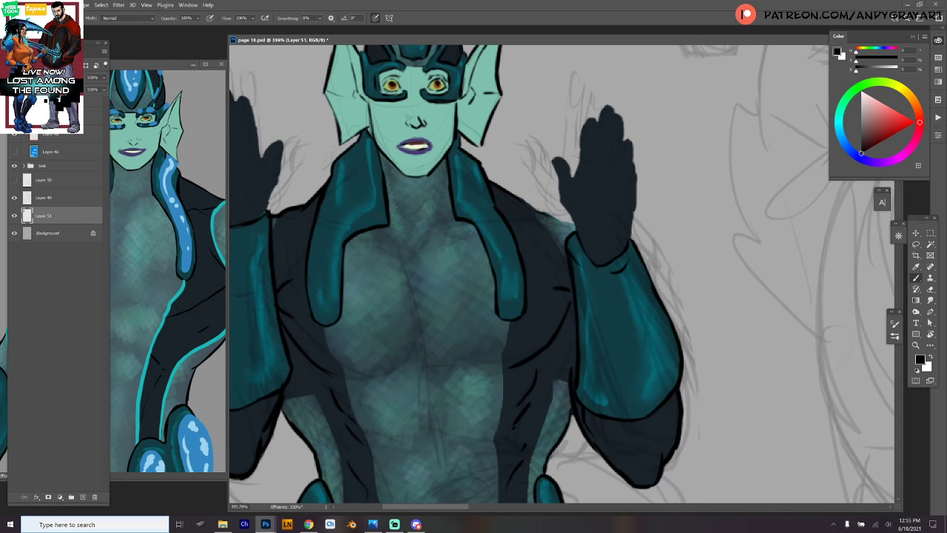
pyautogui.moveTo(608, 269); pyautogui.dragTo(758, 307)
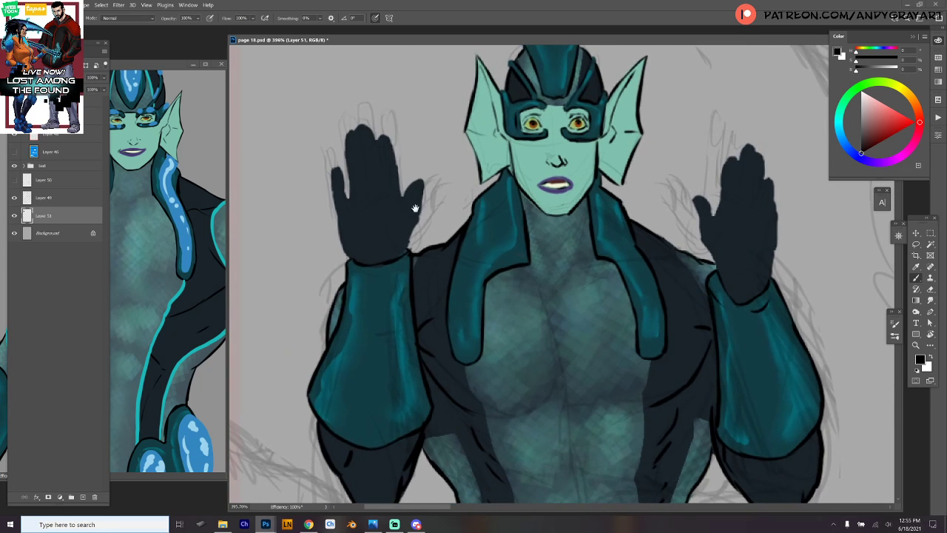
pyautogui.scroll(2, 415, 192)
pyautogui.moveTo(432, 194); pyautogui.dragTo(467, 217)
pyautogui.press('e')
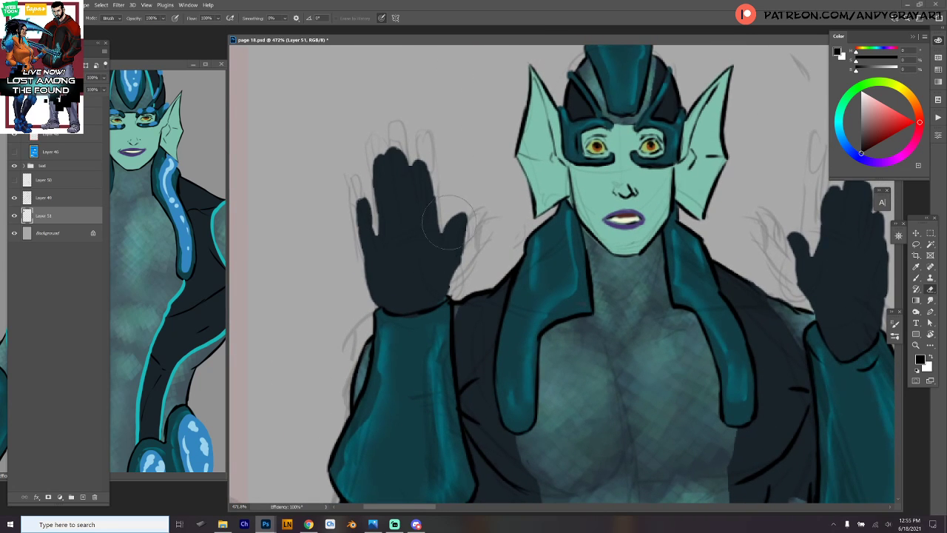
pyautogui.rightClick(474, 197)
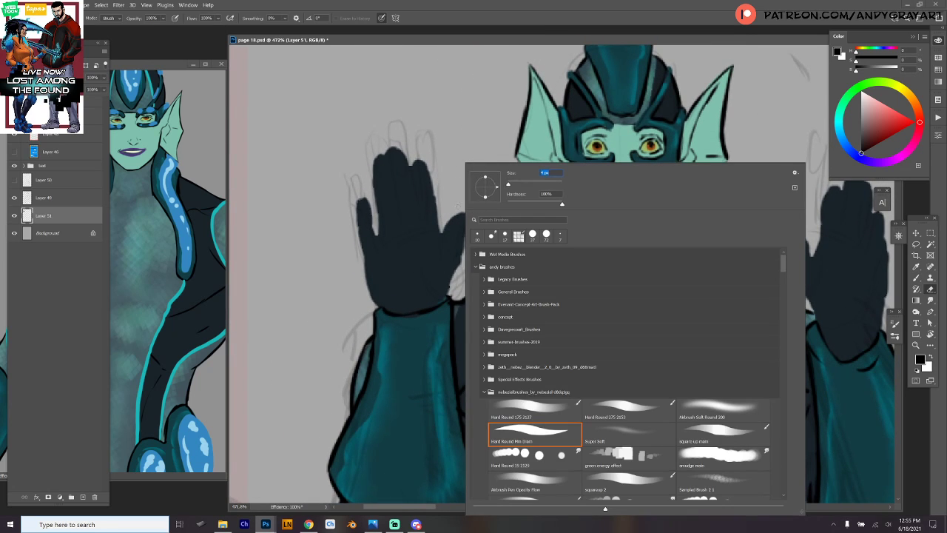
pyautogui.click(465, 208)
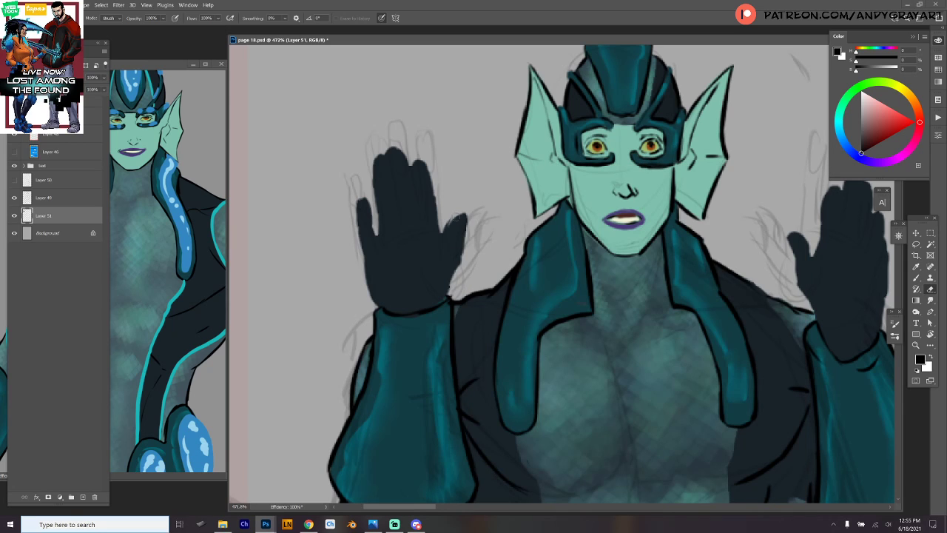
pyautogui.moveTo(448, 226); pyautogui.dragTo(447, 239)
# Ink the little finger, outer palm edge and thumb of the viewer's-left gloved hand with the black brush.
pyautogui.press('b')
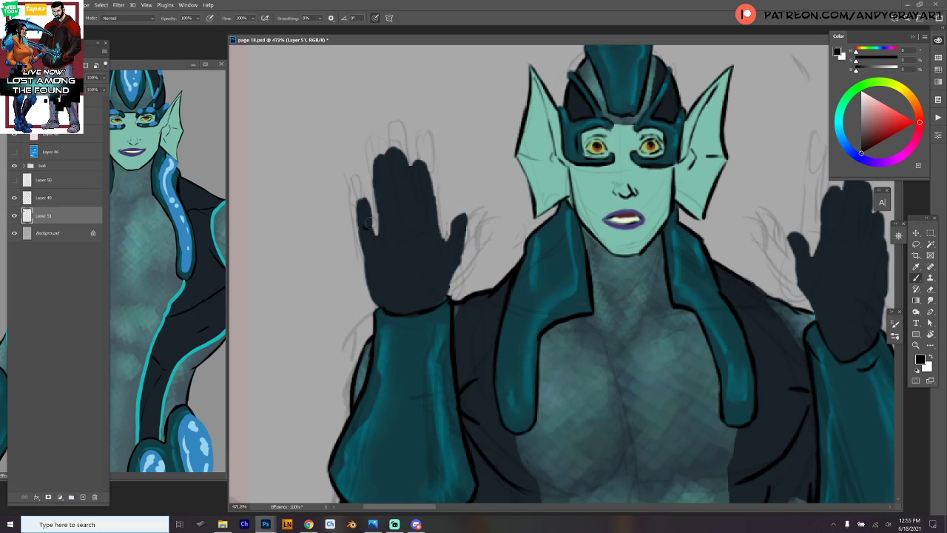
pyautogui.moveTo(368, 219)
pyautogui.mouseDown()
pyautogui.moveTo(361, 197)
pyautogui.moveTo(360, 259)
pyautogui.moveTo(373, 298)
pyautogui.mouseUp()
pyautogui.moveTo(368, 222); pyautogui.dragTo(372, 234)
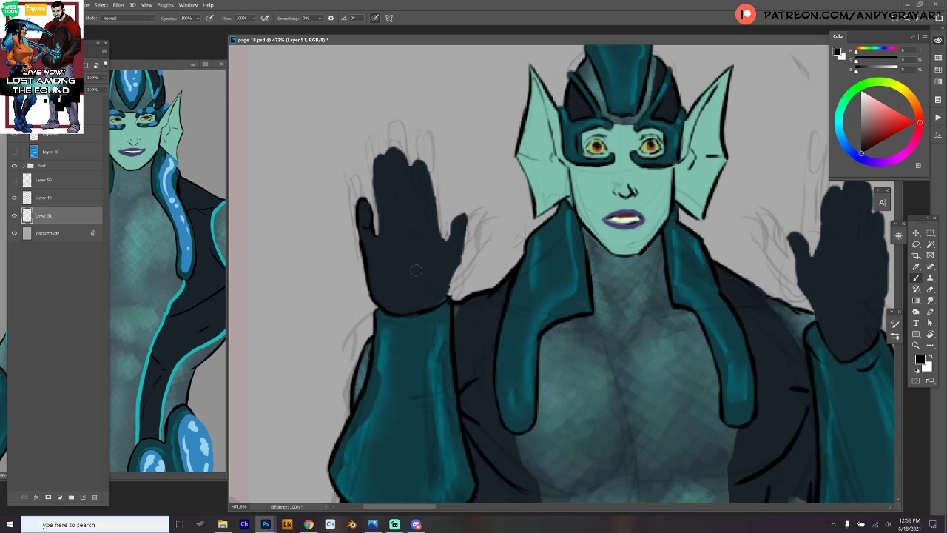
pyautogui.moveTo(418, 267); pyautogui.dragTo(458, 219)
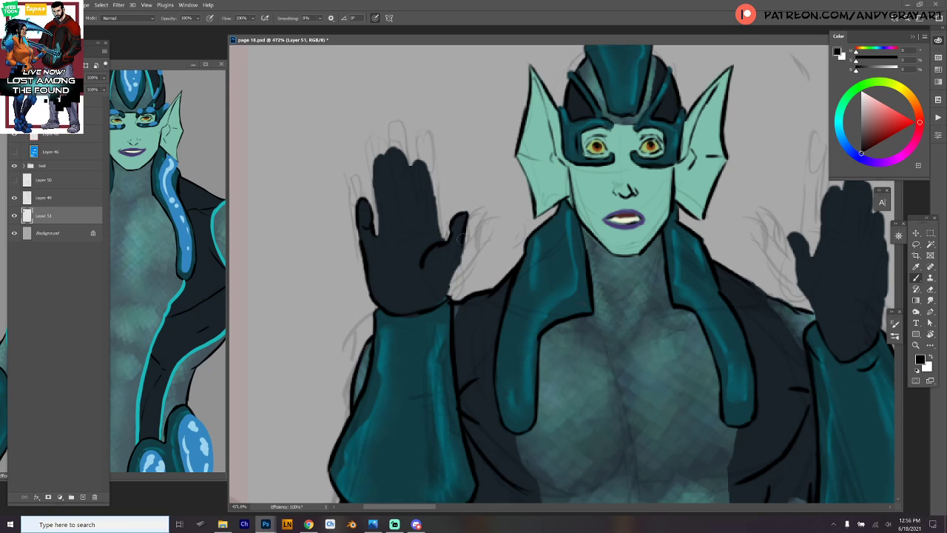
pyautogui.moveTo(463, 238)
pyautogui.mouseDown()
pyautogui.moveTo(450, 294)
pyautogui.moveTo(449, 284)
pyautogui.mouseUp()
# Ink the three middle fingers of the viewer's-left gloved hand, their separations and the palm creases in black.
pyautogui.moveTo(417, 190)
pyautogui.mouseDown()
pyautogui.moveTo(413, 164)
pyautogui.moveTo(425, 175)
pyautogui.moveTo(442, 239)
pyautogui.mouseUp()
pyautogui.moveTo(386, 155); pyautogui.dragTo(402, 186)
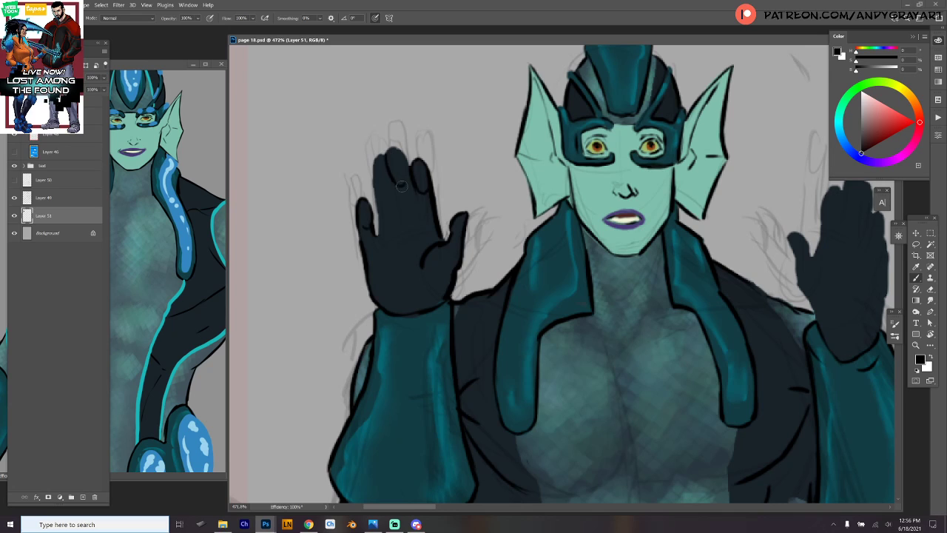
pyautogui.moveTo(394, 152)
pyautogui.mouseDown()
pyautogui.moveTo(411, 185)
pyautogui.moveTo(382, 170)
pyautogui.moveTo(373, 210)
pyautogui.moveTo(379, 240)
pyautogui.mouseUp()
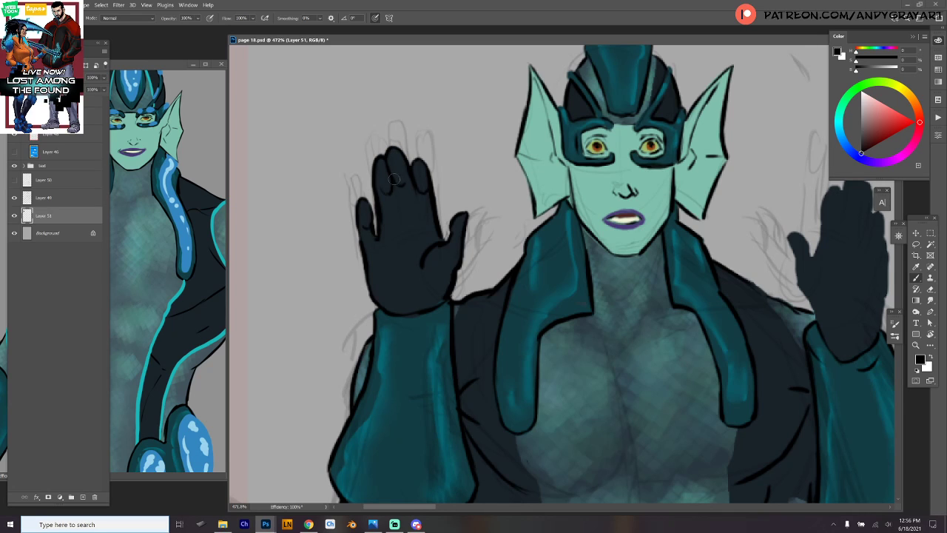
pyautogui.moveTo(394, 178)
pyautogui.mouseDown()
pyautogui.moveTo(403, 235)
pyautogui.moveTo(425, 243)
pyautogui.moveTo(418, 226)
pyautogui.moveTo(428, 234)
pyautogui.mouseUp()
pyautogui.moveTo(374, 252)
pyautogui.mouseDown()
pyautogui.moveTo(408, 284)
pyautogui.moveTo(406, 314)
pyautogui.mouseUp()
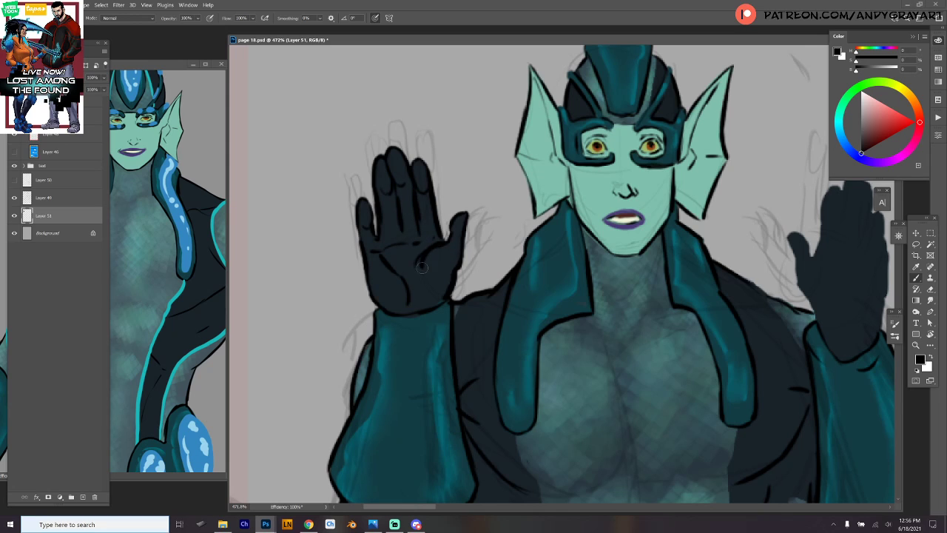
# Set the brush colour back to black and ink the thumb side, palm heel and little finger of the viewer's-right gloved hand.
pyautogui.press('alt')
pyautogui.keyDown('alt'); pyautogui.click(438, 269); pyautogui.keyUp('alt')
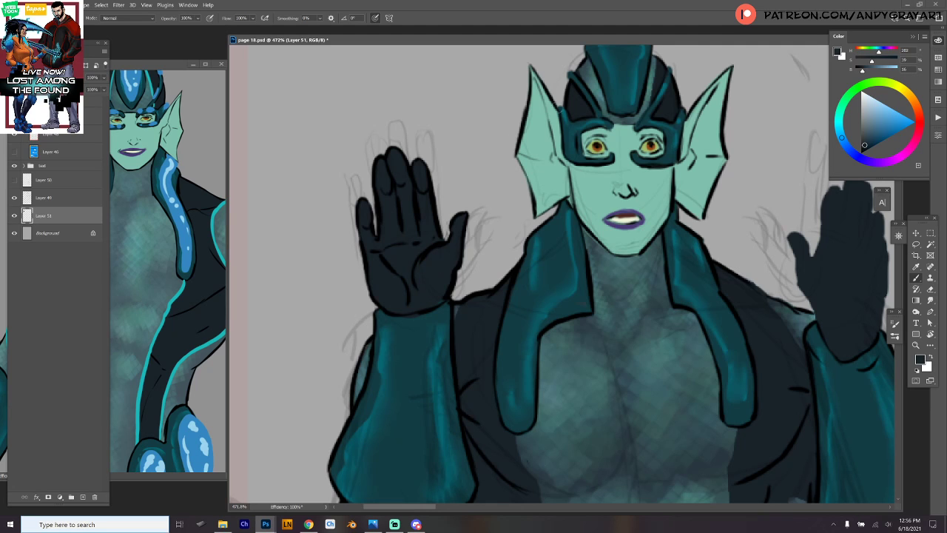
pyautogui.moveTo(864, 143); pyautogui.dragTo(861, 154)
pyautogui.moveTo(761, 327); pyautogui.dragTo(468, 297)
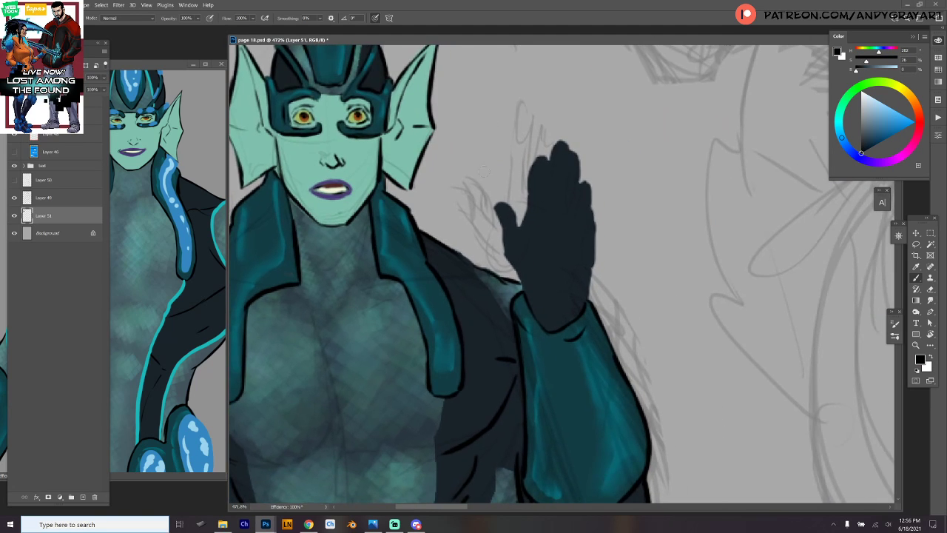
pyautogui.moveTo(497, 209); pyautogui.dragTo(526, 282)
pyautogui.moveTo(548, 324)
pyautogui.mouseDown()
pyautogui.moveTo(578, 304)
pyautogui.moveTo(591, 267)
pyautogui.mouseUp()
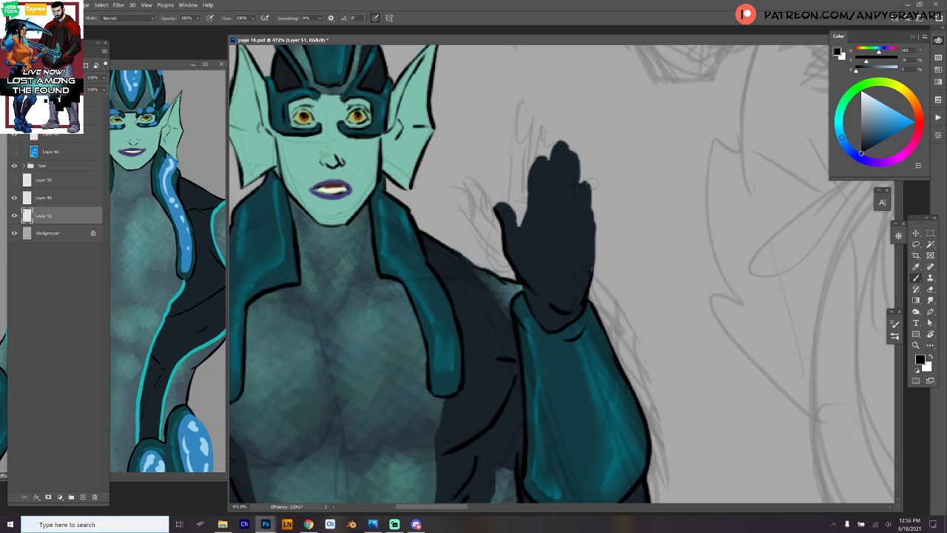
pyautogui.moveTo(585, 183)
pyautogui.mouseDown()
pyautogui.moveTo(577, 205)
pyautogui.moveTo(581, 179)
pyautogui.moveTo(592, 230)
pyautogui.moveTo(584, 296)
pyautogui.mouseUp()
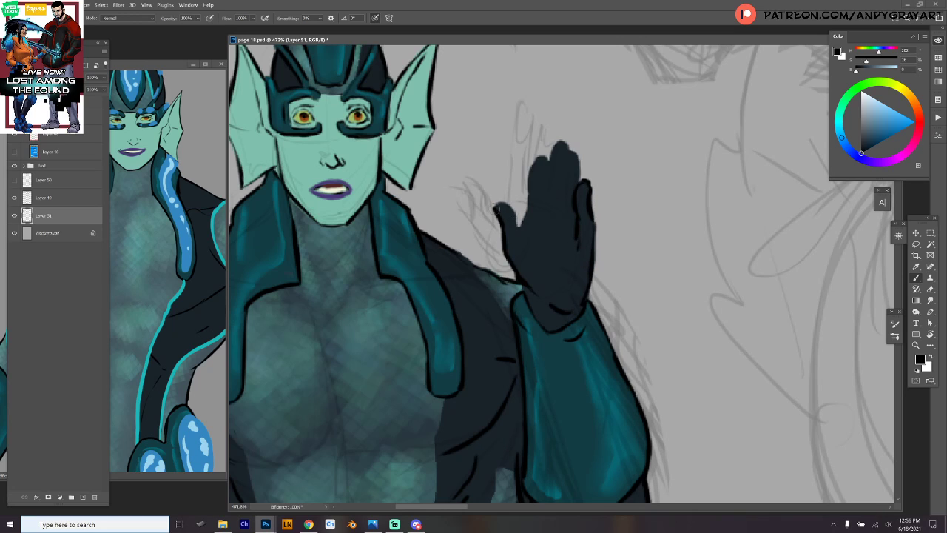
# Finish the viewer's-right gloved hand with black outlines around the thumb tip and remaining fingers, plus palm creases.
pyautogui.moveTo(502, 206); pyautogui.dragTo(506, 220)
pyautogui.moveTo(545, 301); pyautogui.dragTo(571, 253)
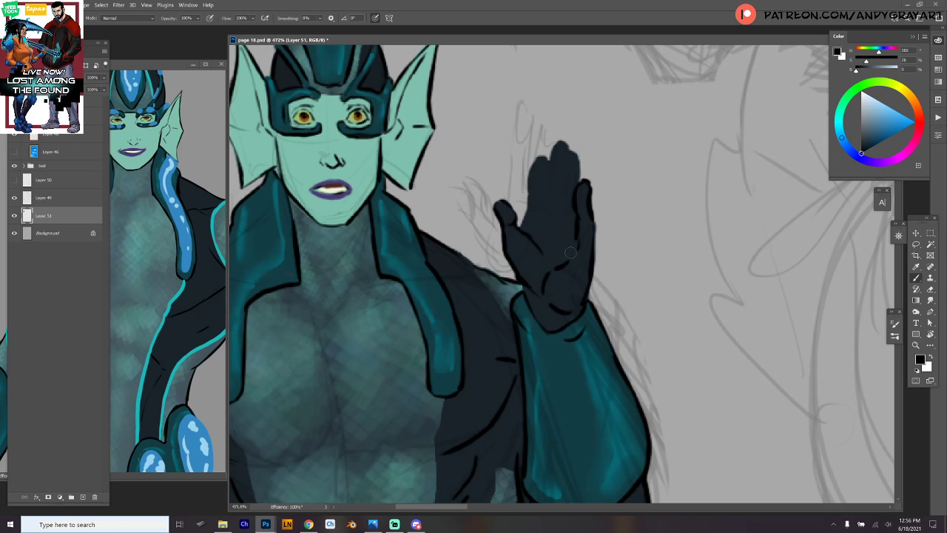
pyautogui.moveTo(521, 234)
pyautogui.mouseDown()
pyautogui.moveTo(539, 160)
pyautogui.moveTo(551, 154)
pyautogui.moveTo(548, 169)
pyautogui.moveTo(581, 172)
pyautogui.moveTo(568, 163)
pyautogui.moveTo(562, 194)
pyautogui.moveTo(547, 168)
pyautogui.moveTo(543, 237)
pyautogui.moveTo(563, 249)
pyautogui.moveTo(547, 221)
pyautogui.mouseUp()
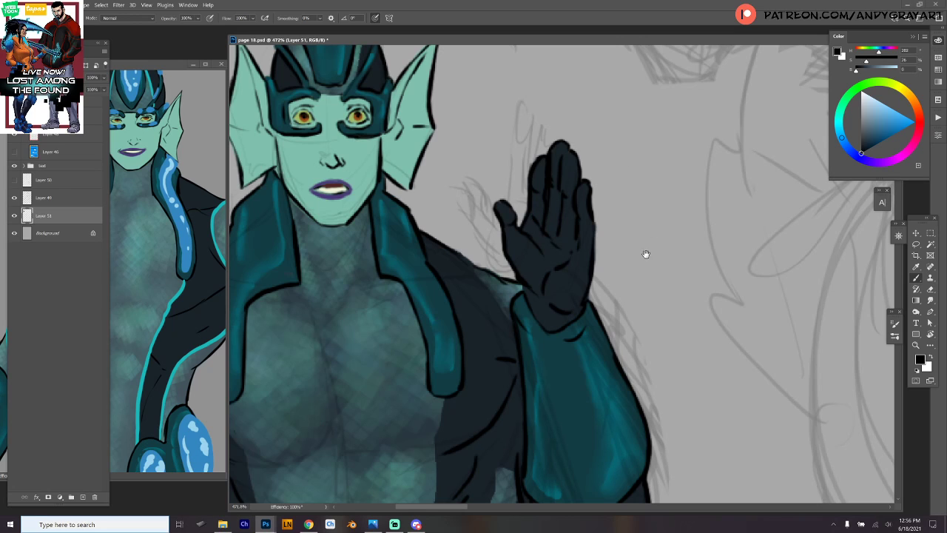
pyautogui.moveTo(645, 254); pyautogui.dragTo(704, 274)
pyautogui.moveTo(588, 226); pyautogui.dragTo(613, 237)
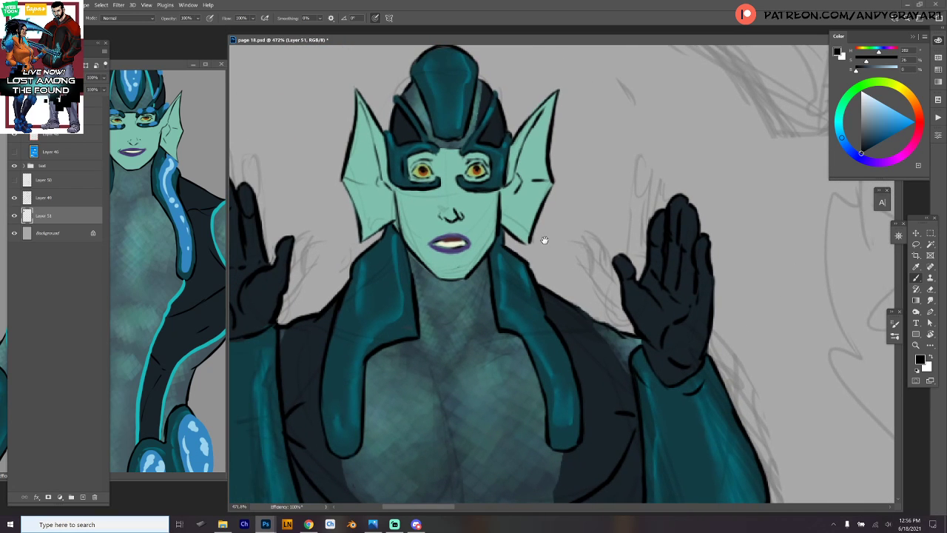
# Sample the light and mid blues from the reference drawing and paint mid-blue inlays down both collar lappets.
pyautogui.scroll(-5, 575, 265)
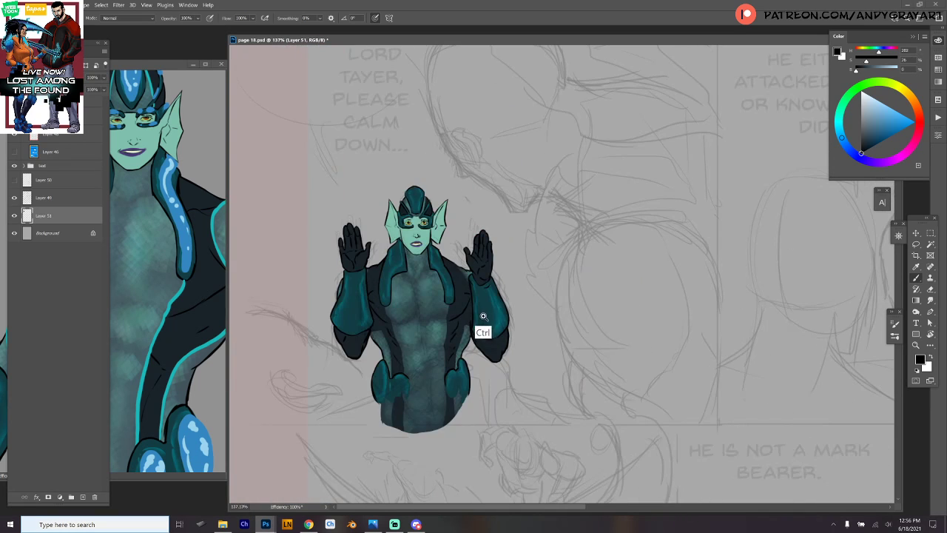
pyautogui.scroll(3, 482, 316)
pyautogui.moveTo(522, 311); pyautogui.dragTo(567, 299)
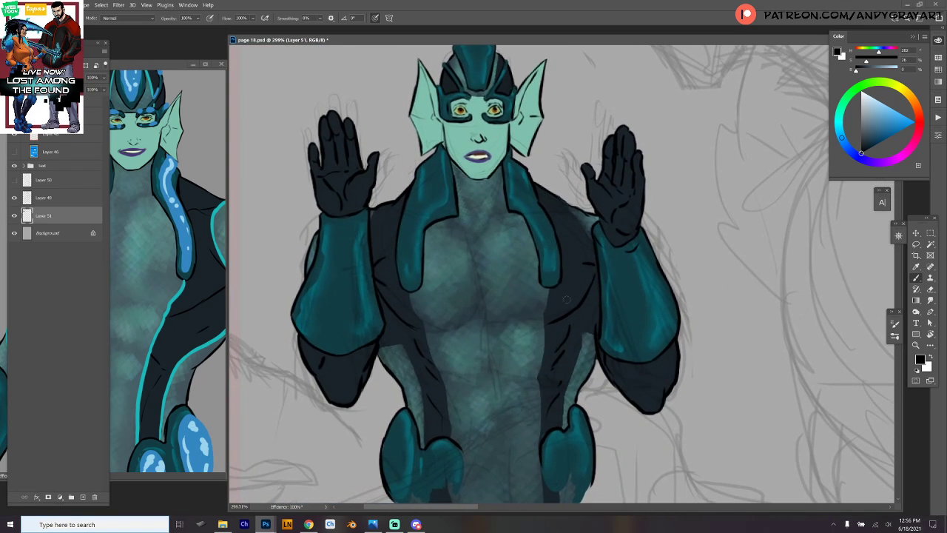
pyautogui.keyDown('alt'); pyautogui.click(187, 275); pyautogui.keyUp('alt')
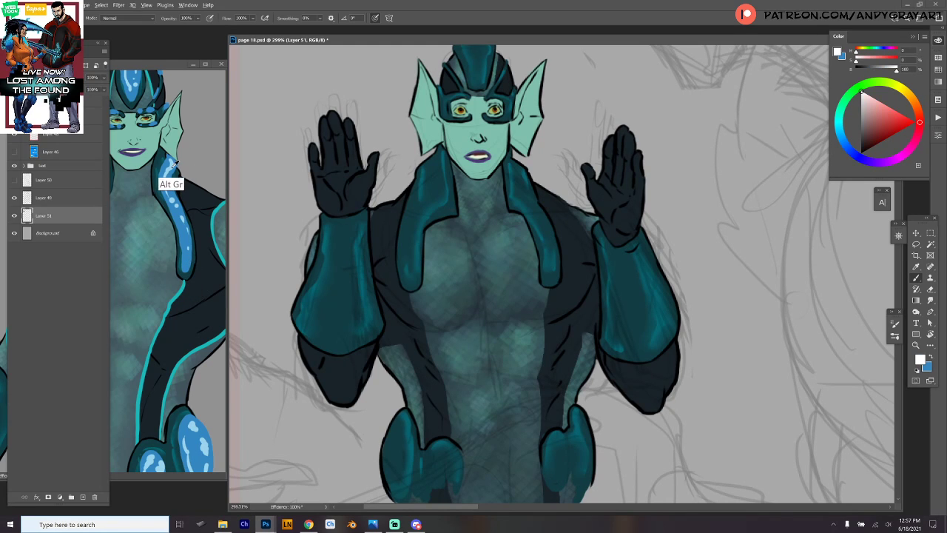
pyautogui.keyDown('alt'); pyautogui.click(170, 168); pyautogui.keyUp('alt')
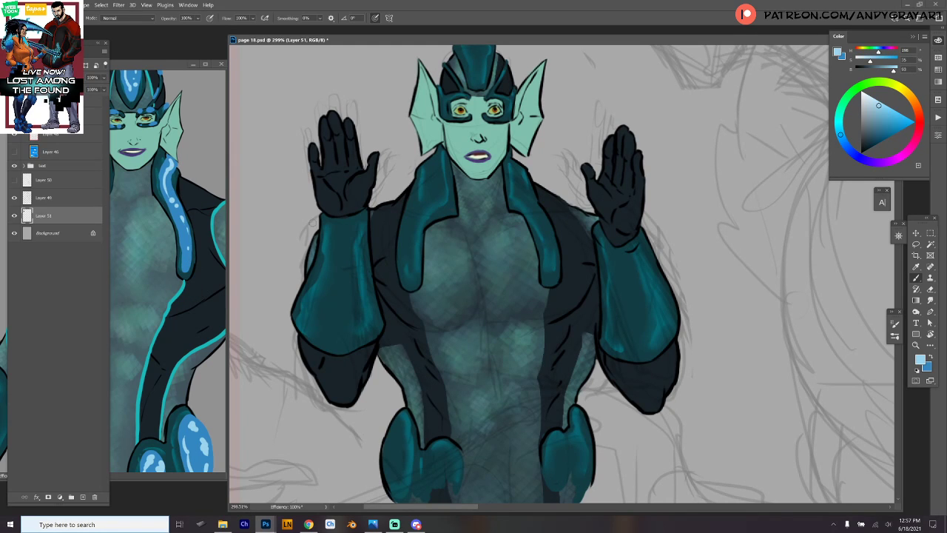
pyautogui.keyDown('alt'); pyautogui.click(424, 191); pyautogui.keyUp('alt')
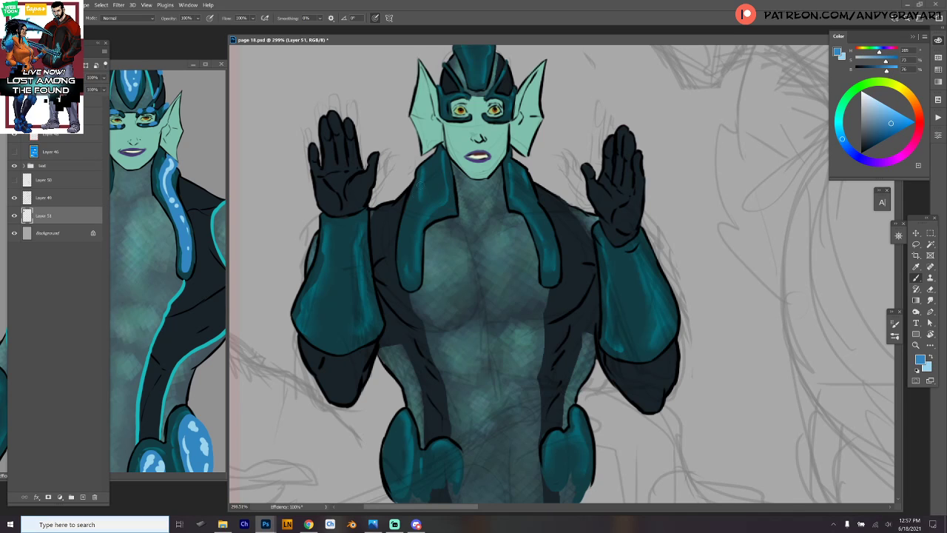
pyautogui.rightClick(499, 183)
pyautogui.click(429, 166)
pyautogui.moveTo(426, 152)
pyautogui.mouseDown()
pyautogui.moveTo(440, 170)
pyautogui.moveTo(401, 247)
pyautogui.moveTo(404, 284)
pyautogui.moveTo(423, 218)
pyautogui.mouseUp()
pyautogui.moveTo(542, 165)
pyautogui.mouseDown()
pyautogui.moveTo(557, 280)
pyautogui.moveTo(551, 245)
pyautogui.mouseUp()
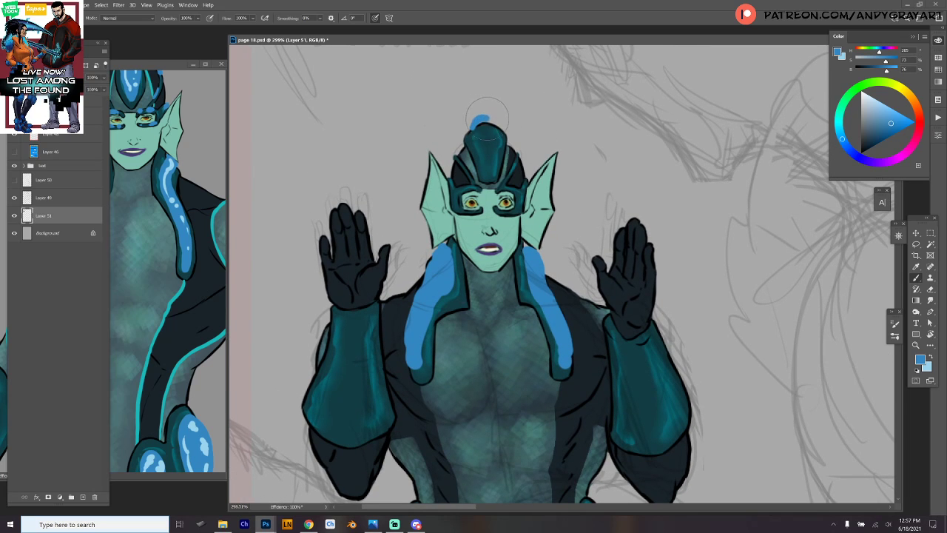
# Paint the helmet crest and the small spots on the helmet sides and eye mask in mid blue.
pyautogui.moveTo(483, 124)
pyautogui.mouseDown()
pyautogui.moveTo(492, 118)
pyautogui.moveTo(478, 134)
pyautogui.moveTo(487, 159)
pyautogui.moveTo(496, 115)
pyautogui.mouseUp()
pyautogui.moveTo(459, 151); pyautogui.dragTo(455, 159)
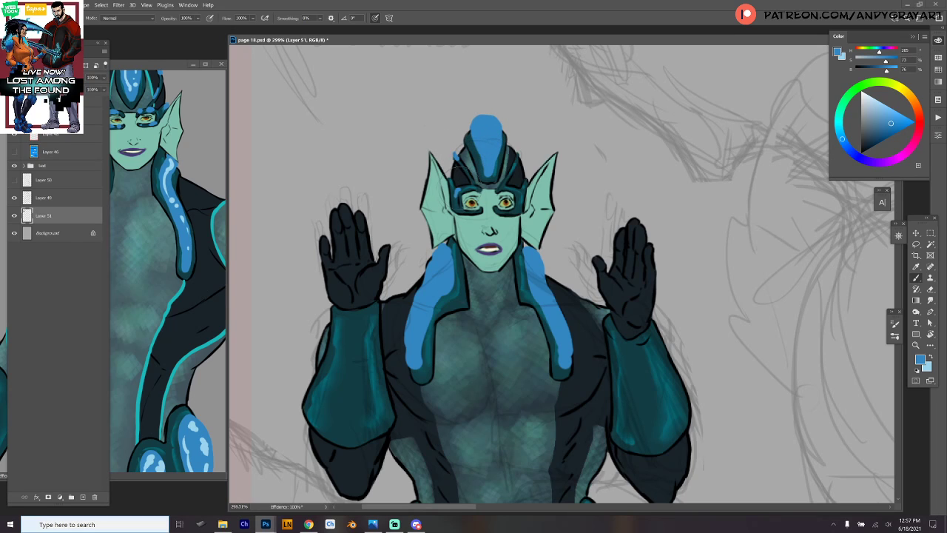
pyautogui.moveTo(474, 185)
pyautogui.mouseDown()
pyautogui.moveTo(463, 195)
pyautogui.moveTo(522, 193)
pyautogui.moveTo(513, 176)
pyautogui.mouseUp()
pyautogui.moveTo(362, 285); pyautogui.dragTo(376, 246)
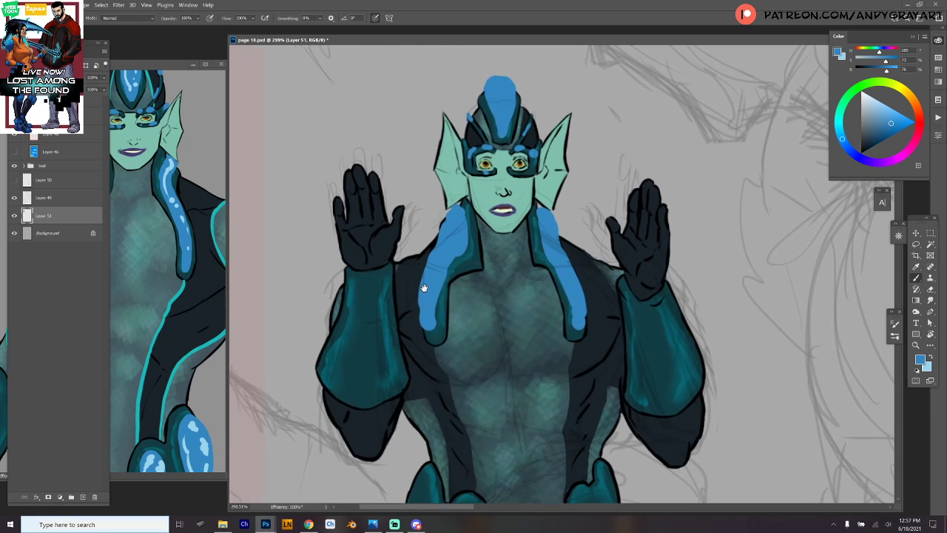
pyautogui.moveTo(397, 281); pyautogui.dragTo(397, 295)
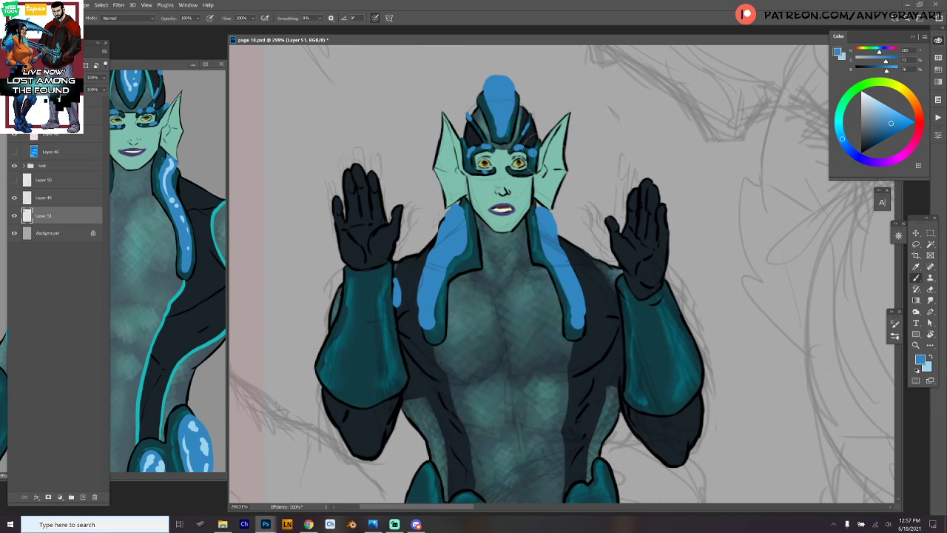
pyautogui.hotkey('ctrl', 'z')
pyautogui.hotkey('ctrl', 'z')
# Paint mid-blue nodules on the outer edge of the viewer's-right forearm guard and mid-blue ovals on all four hip pods.
pyautogui.moveTo(669, 287)
pyautogui.mouseDown()
pyautogui.moveTo(703, 364)
pyautogui.moveTo(693, 360)
pyautogui.moveTo(646, 200)
pyautogui.mouseUp()
pyautogui.moveTo(399, 325)
pyautogui.mouseDown()
pyautogui.moveTo(379, 362)
pyautogui.moveTo(385, 378)
pyautogui.moveTo(394, 316)
pyautogui.moveTo(385, 370)
pyautogui.moveTo(394, 325)
pyautogui.moveTo(377, 328)
pyautogui.moveTo(385, 359)
pyautogui.mouseUp()
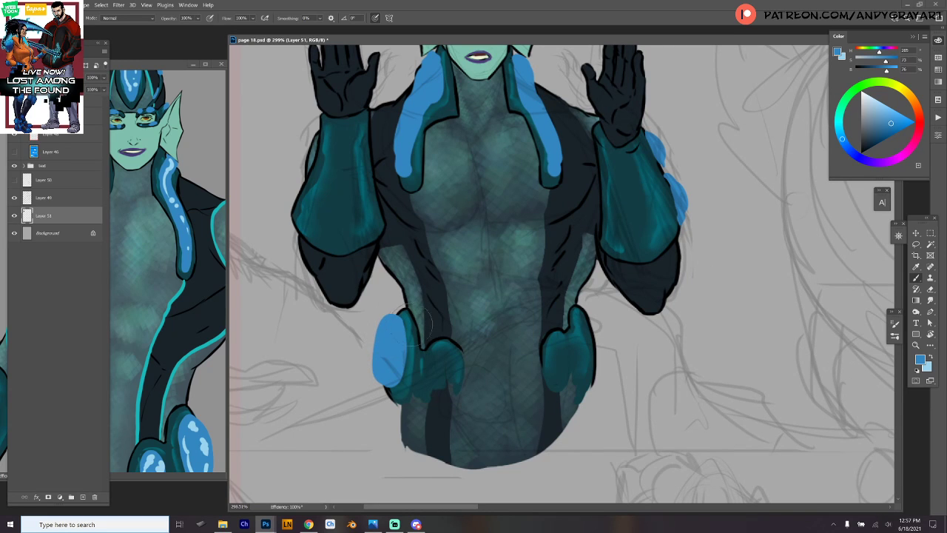
pyautogui.moveTo(438, 374); pyautogui.dragTo(442, 369)
pyautogui.moveTo(551, 374)
pyautogui.mouseDown()
pyautogui.moveTo(601, 326)
pyautogui.moveTo(597, 313)
pyautogui.moveTo(604, 375)
pyautogui.moveTo(590, 361)
pyautogui.mouseUp()
pyautogui.moveTo(642, 268); pyautogui.dragTo(635, 359)
pyautogui.moveTo(625, 229)
pyautogui.mouseDown()
pyautogui.moveTo(635, 263)
pyautogui.moveTo(640, 223)
pyautogui.mouseUp()
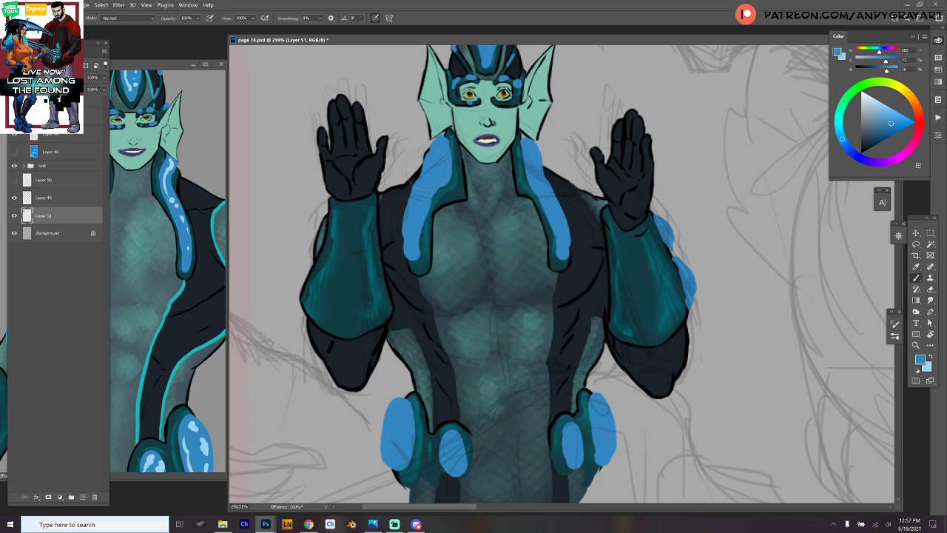
# Switch to the light blue and add streak and dot highlights along the viewer's-left collar lappet inlay.
pyautogui.keyDown('alt'); pyautogui.click(440, 148); pyautogui.keyUp('alt')
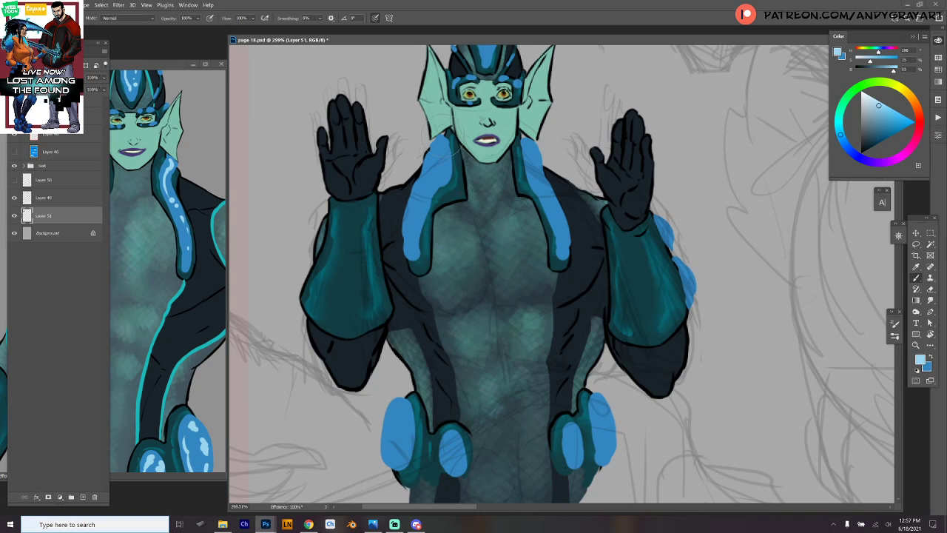
pyautogui.keyDown('alt'); pyautogui.click(457, 153); pyautogui.keyUp('alt')
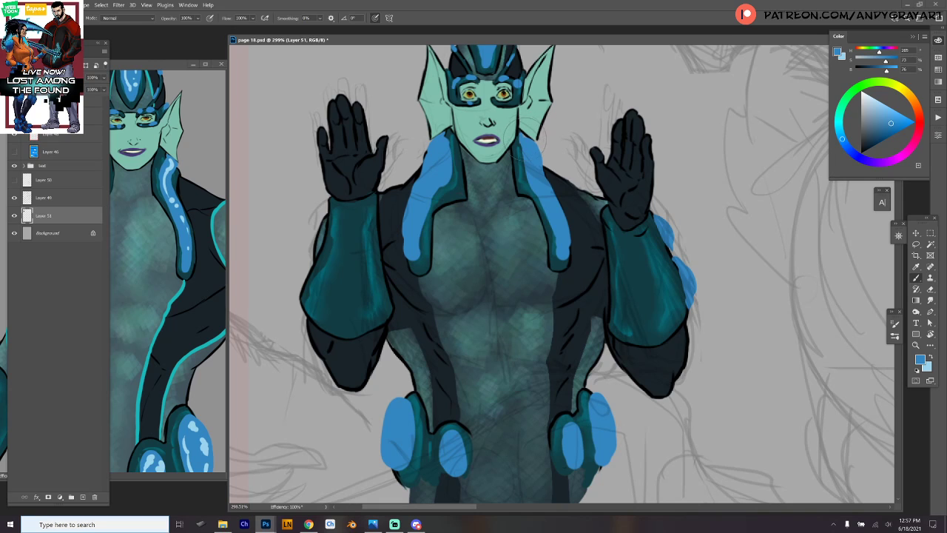
pyautogui.press('x')
pyautogui.moveTo(440, 139)
pyautogui.mouseDown()
pyautogui.moveTo(411, 252)
pyautogui.moveTo(414, 232)
pyautogui.mouseUp()
pyautogui.click(442, 175)
pyautogui.click(445, 164)
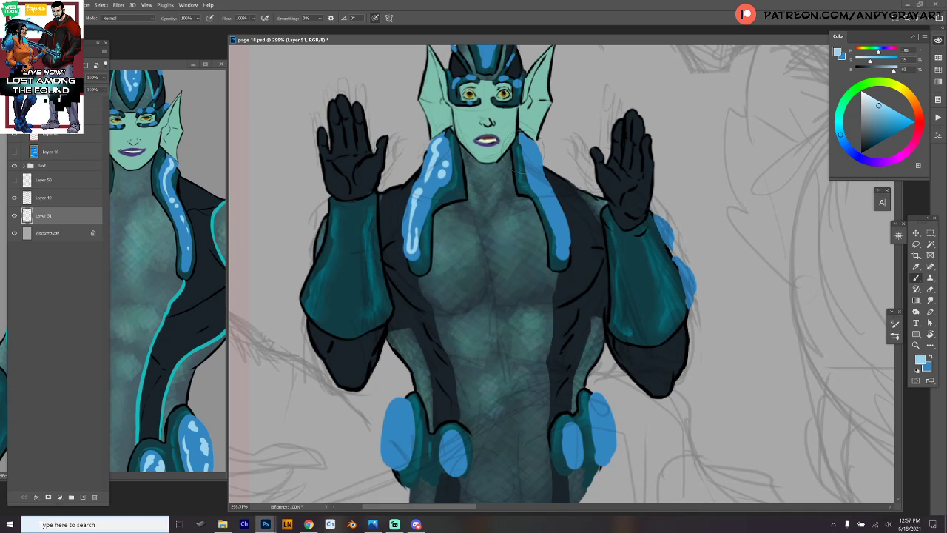
# Add matching light-blue streaks and dots down the viewer's-right collar lappet, including its rounded lower end.
pyautogui.moveTo(523, 139)
pyautogui.mouseDown()
pyautogui.moveTo(538, 161)
pyautogui.moveTo(564, 243)
pyautogui.mouseUp()
pyautogui.click(541, 175)
pyautogui.click(534, 179)
pyautogui.click(563, 253)
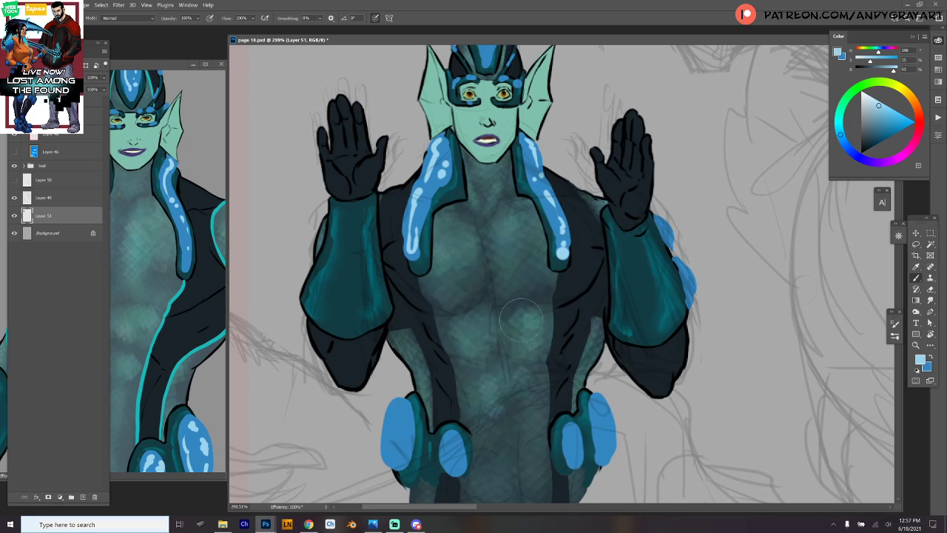
# Add light-blue wavy streaks and dots to the four blue hip ovals.
pyautogui.click(400, 406)
pyautogui.moveTo(402, 410); pyautogui.dragTo(390, 462)
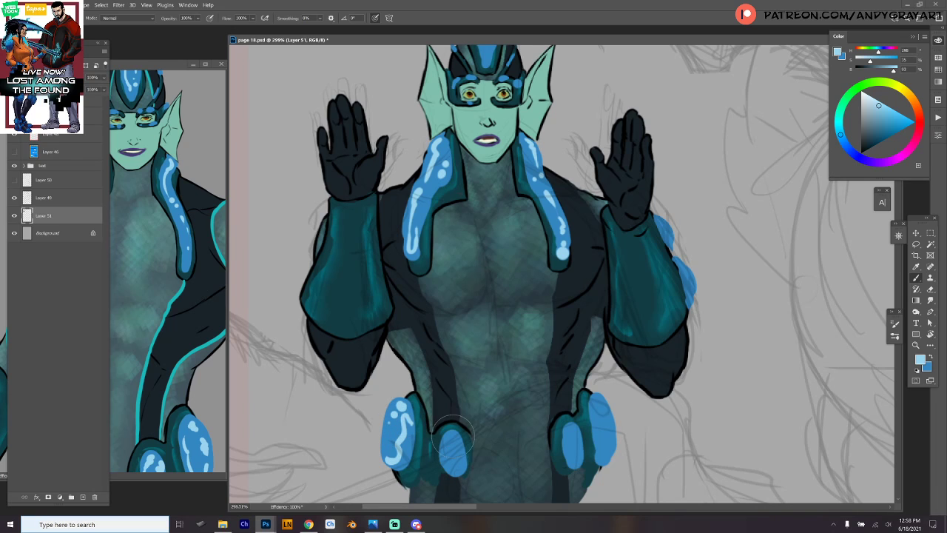
pyautogui.moveTo(453, 432); pyautogui.dragTo(448, 451)
pyautogui.click(455, 448)
pyautogui.moveTo(563, 442)
pyautogui.mouseDown()
pyautogui.moveTo(555, 444)
pyautogui.moveTo(585, 437)
pyautogui.moveTo(566, 453)
pyautogui.moveTo(570, 444)
pyautogui.mouseUp()
pyautogui.click(601, 404)
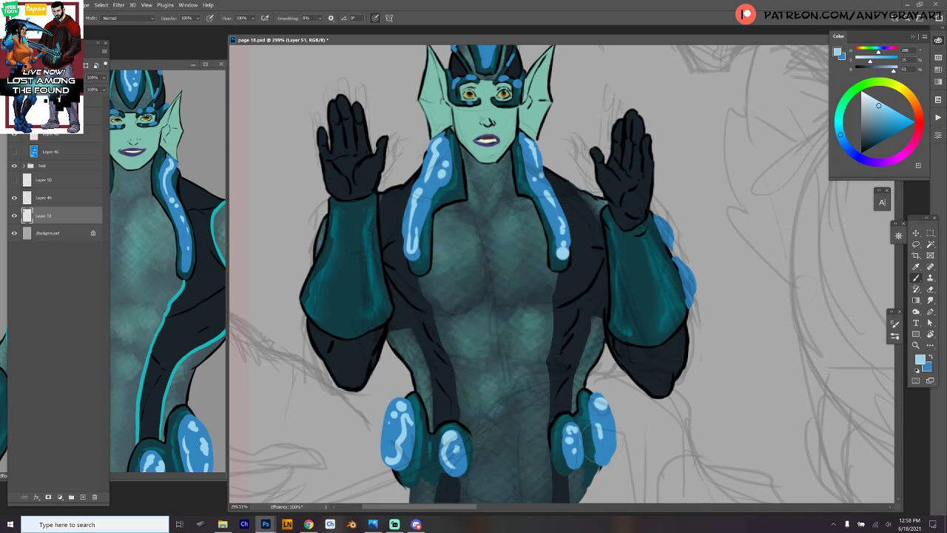
pyautogui.moveTo(606, 415); pyautogui.dragTo(605, 441)
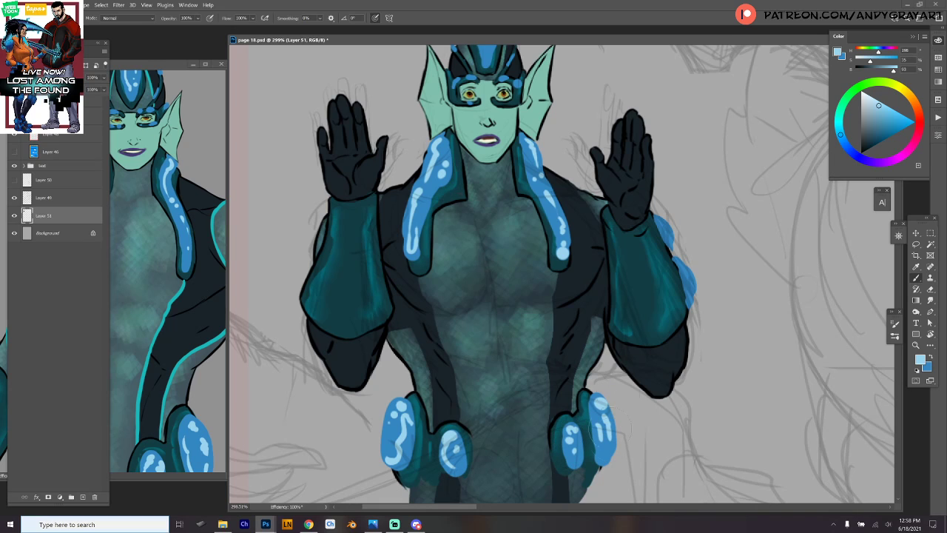
# Highlight the two blue nodules on the viewer's-right forearm guard with light-blue marks.
pyautogui.keyDown('alt'); pyautogui.click(665, 247); pyautogui.keyUp('alt')
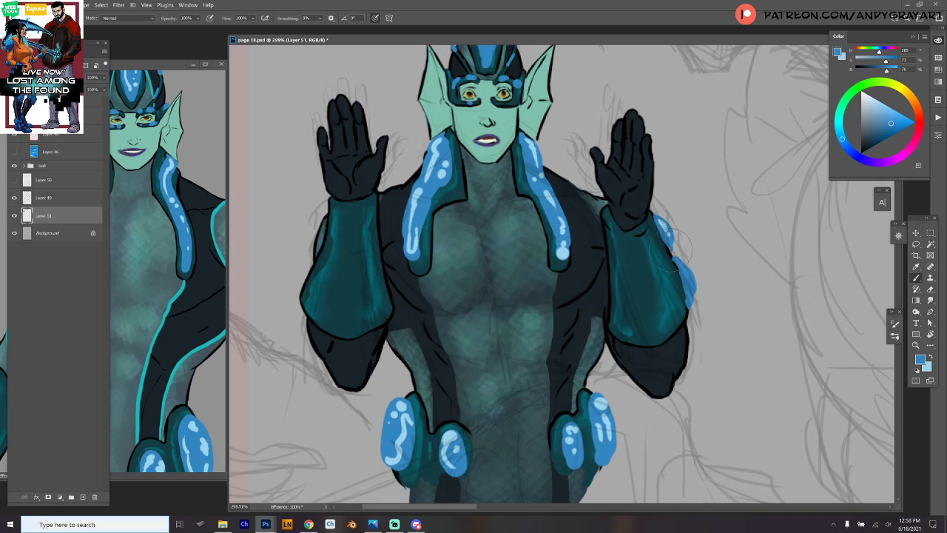
pyautogui.press('x')
pyautogui.moveTo(682, 268); pyautogui.dragTo(690, 285)
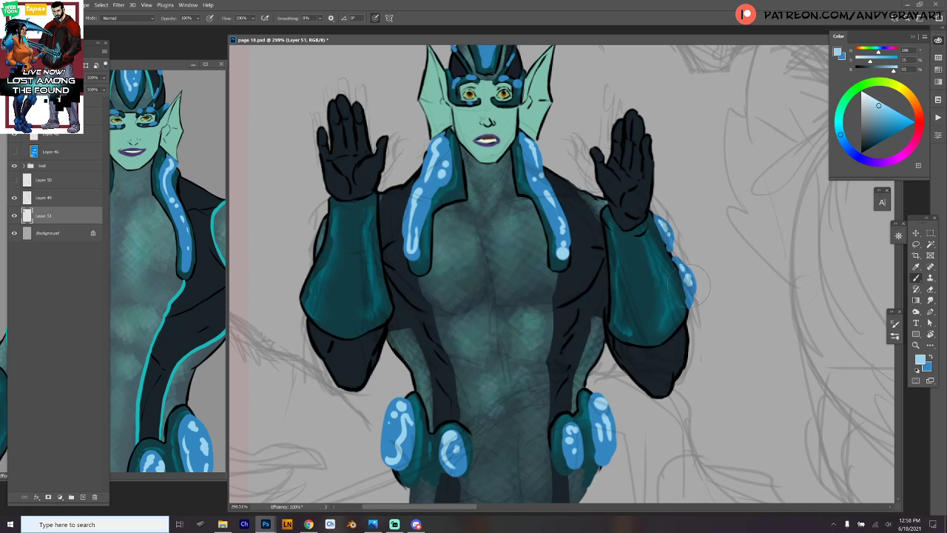
# Add light-blue highlight spots and a short streak down the blue helmet crest, and check the whole figure.
pyautogui.moveTo(675, 118); pyautogui.dragTo(700, 222)
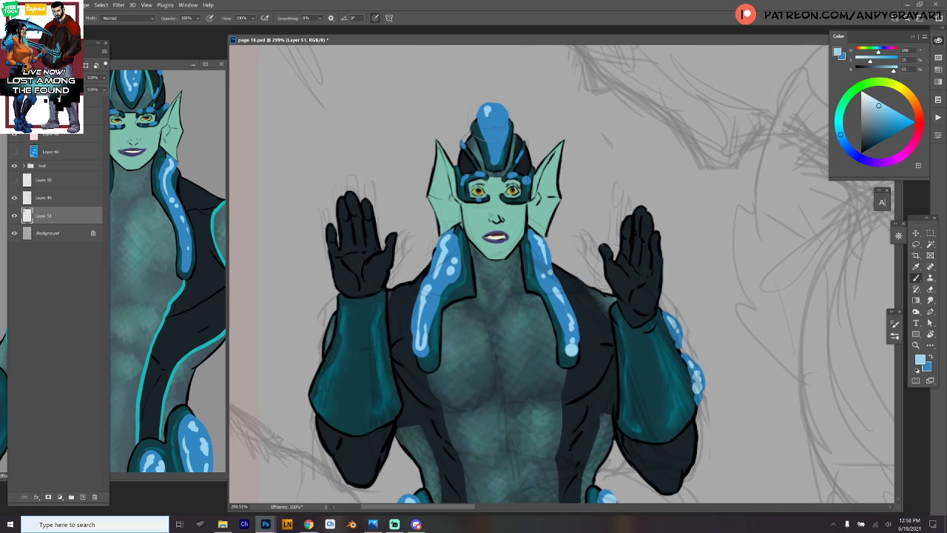
pyautogui.click(491, 134)
pyautogui.click(494, 143)
pyautogui.click(493, 156)
pyautogui.click(501, 137)
pyautogui.moveTo(503, 126); pyautogui.dragTo(503, 114)
pyautogui.scroll(-4, 710, 325)
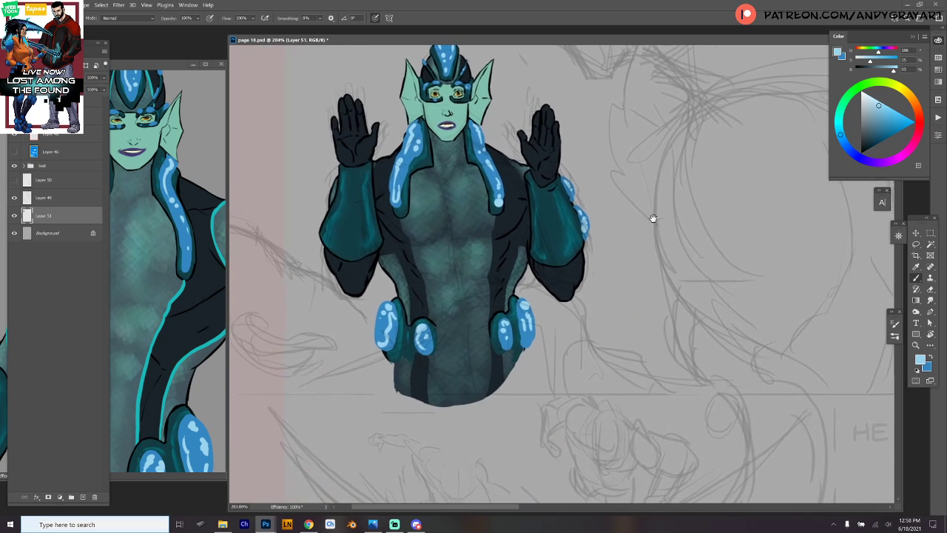
pyautogui.scroll(-6, 651, 254)
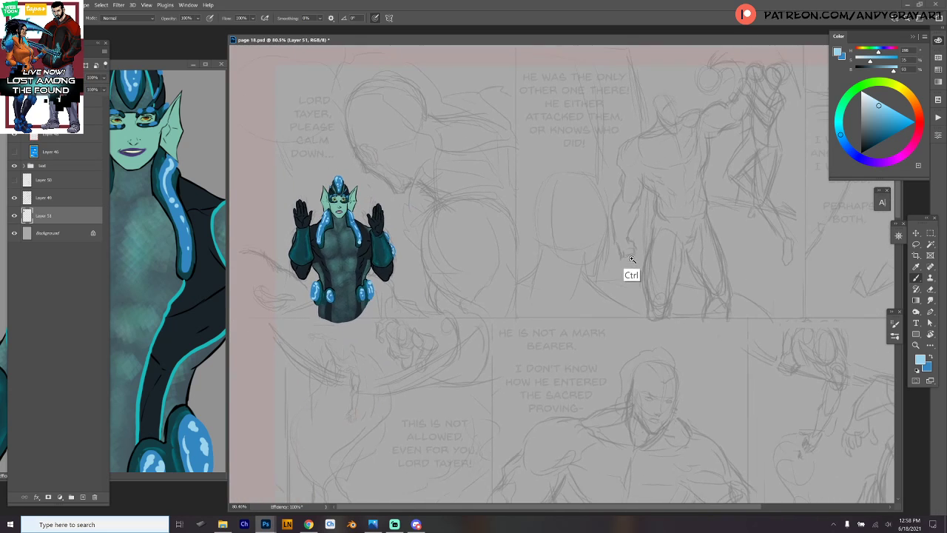
pyautogui.scroll(5, 427, 264)
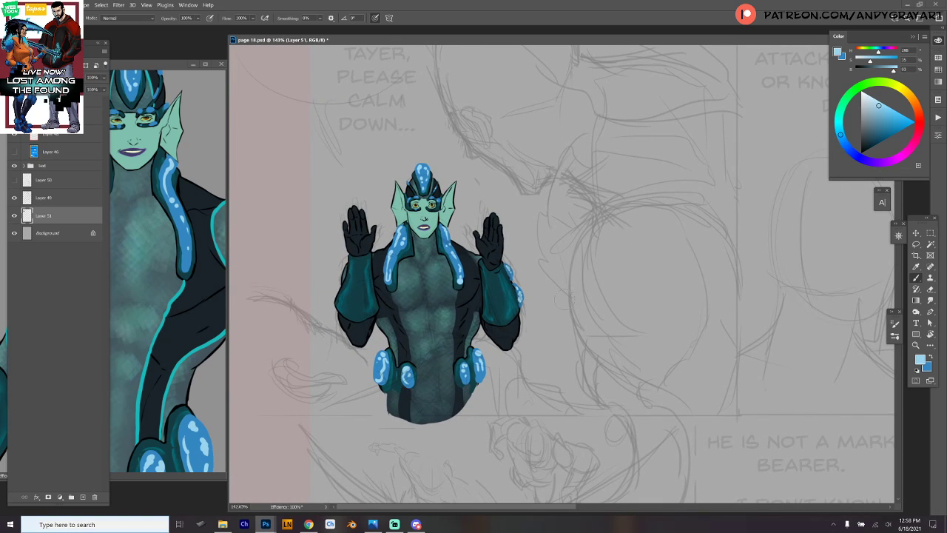
# Sample the bright teal from the reference suit and trace thin piping along both inner torso seams, from lappet ends to hip pods.
pyautogui.keyDown('alt'); pyautogui.click(178, 376); pyautogui.keyUp('alt')
pyautogui.rightClick(492, 200)
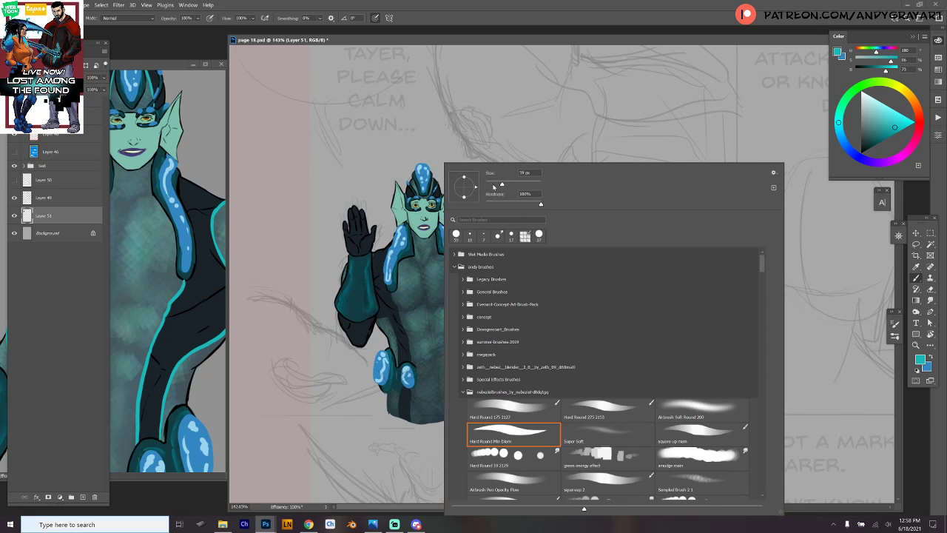
pyautogui.click(560, 43)
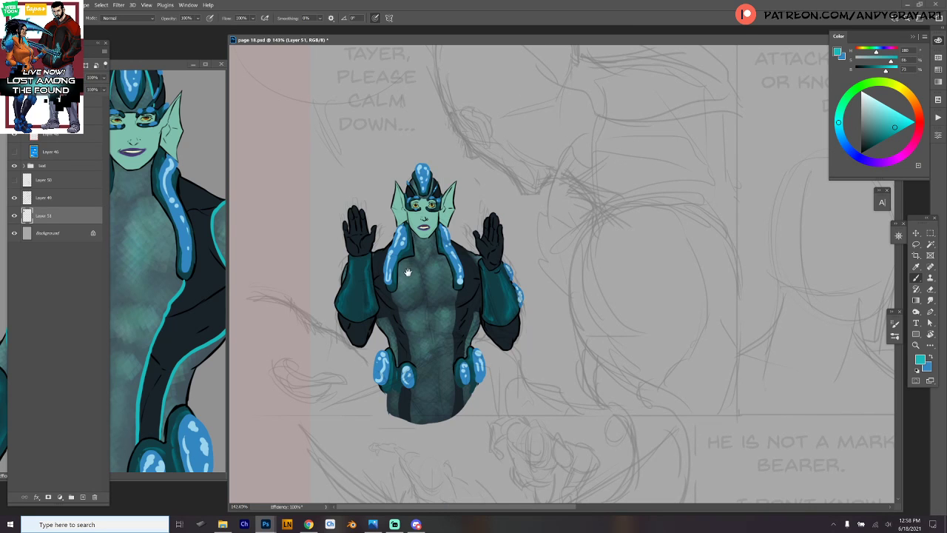
pyautogui.moveTo(407, 273); pyautogui.dragTo(450, 376)
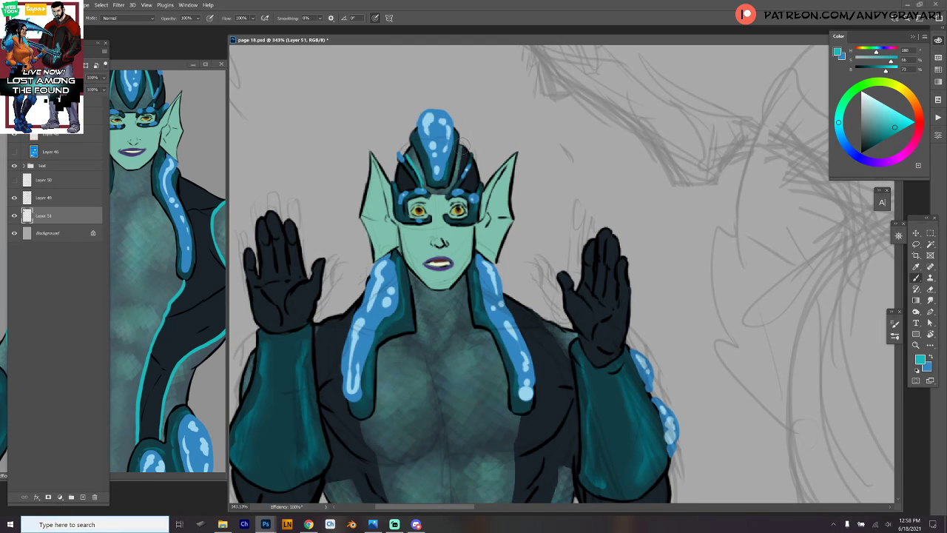
pyautogui.scroll(-3, 459, 178)
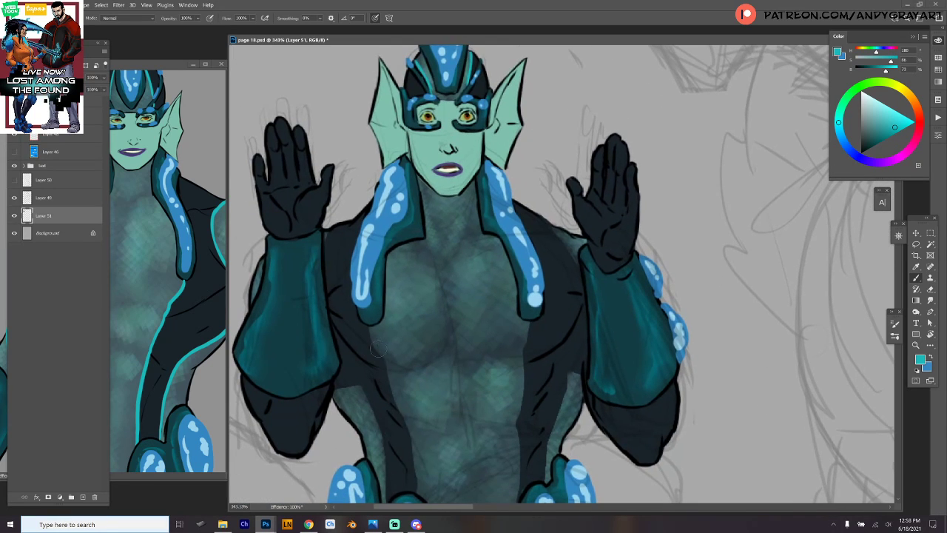
pyautogui.moveTo(367, 326); pyautogui.dragTo(387, 367)
pyautogui.moveTo(420, 403)
pyautogui.mouseDown()
pyautogui.moveTo(402, 297)
pyautogui.moveTo(367, 283)
pyautogui.moveTo(375, 312)
pyautogui.moveTo(370, 300)
pyautogui.moveTo(390, 337)
pyautogui.moveTo(397, 295)
pyautogui.moveTo(374, 263)
pyautogui.moveTo(385, 327)
pyautogui.mouseUp()
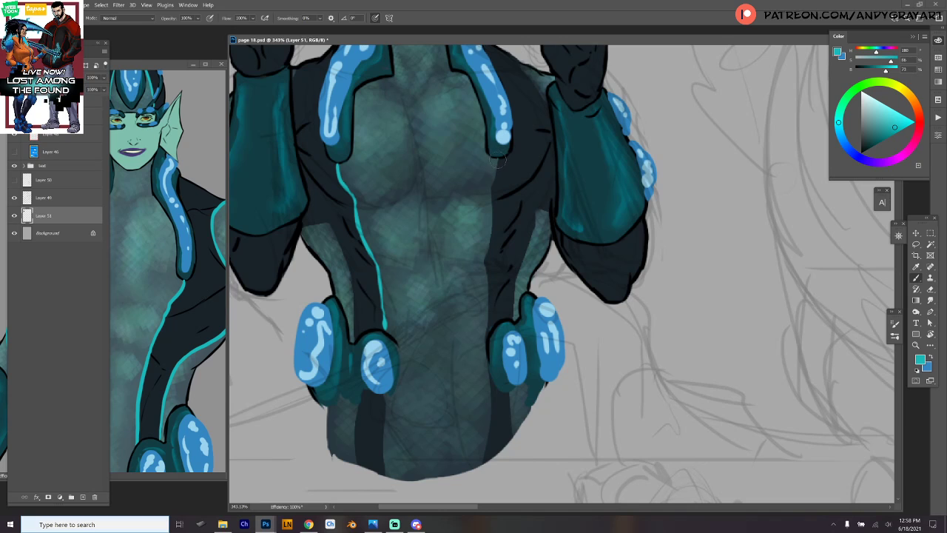
pyautogui.moveTo(498, 161); pyautogui.dragTo(487, 334)
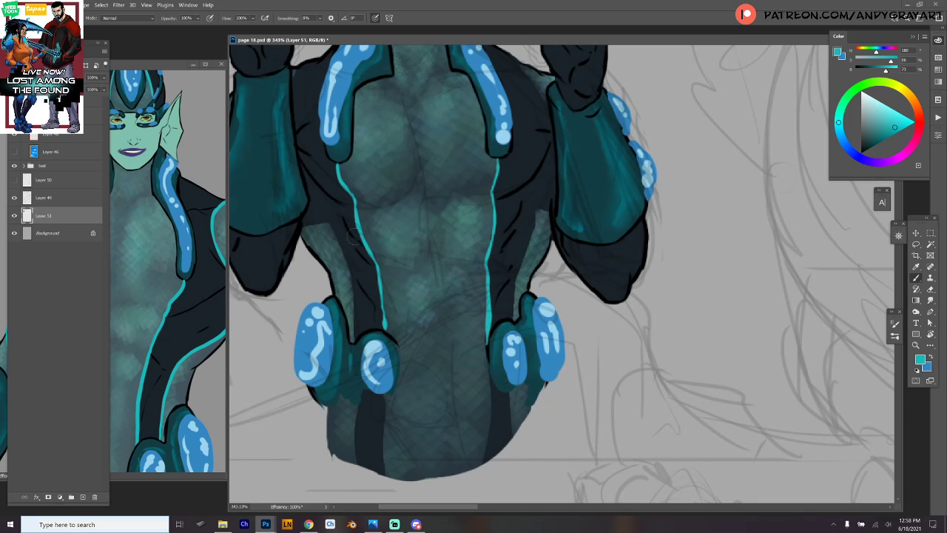
# Trace bright-teal piping around both side waist panels and along the seams on both shoulders.
pyautogui.moveTo(303, 224)
pyautogui.mouseDown()
pyautogui.moveTo(340, 221)
pyautogui.moveTo(321, 221)
pyautogui.moveTo(339, 239)
pyautogui.moveTo(359, 345)
pyautogui.mouseUp()
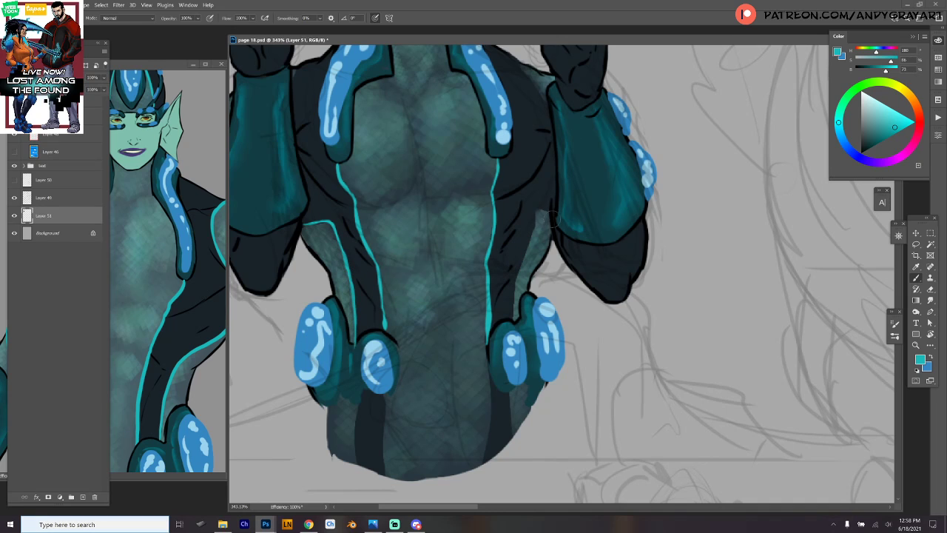
pyautogui.moveTo(550, 211)
pyautogui.mouseDown()
pyautogui.moveTo(534, 213)
pyautogui.moveTo(528, 230)
pyautogui.moveTo(512, 323)
pyautogui.mouseUp()
pyautogui.scroll(5, 612, 148)
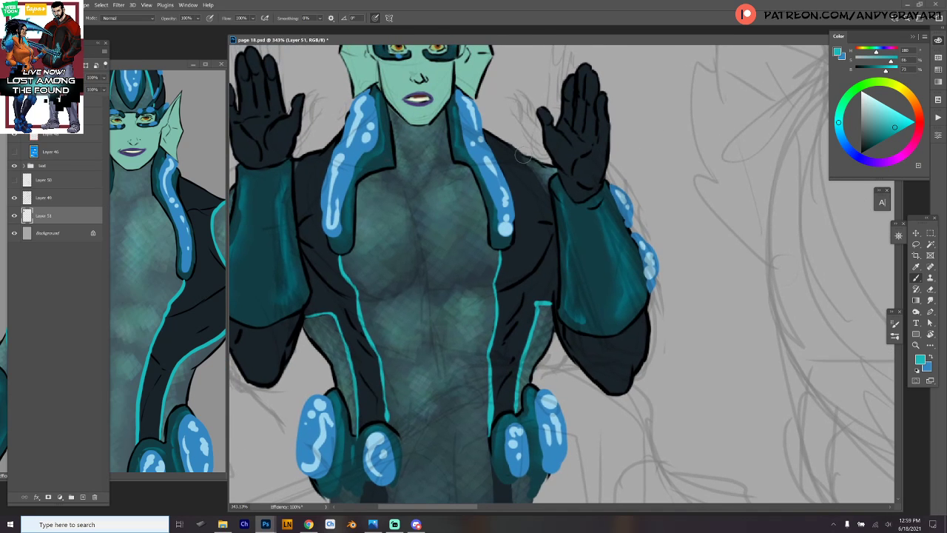
pyautogui.moveTo(522, 154); pyautogui.dragTo(553, 179)
pyautogui.moveTo(297, 167)
pyautogui.mouseDown()
pyautogui.moveTo(312, 176)
pyautogui.moveTo(426, 166)
pyautogui.mouseUp()
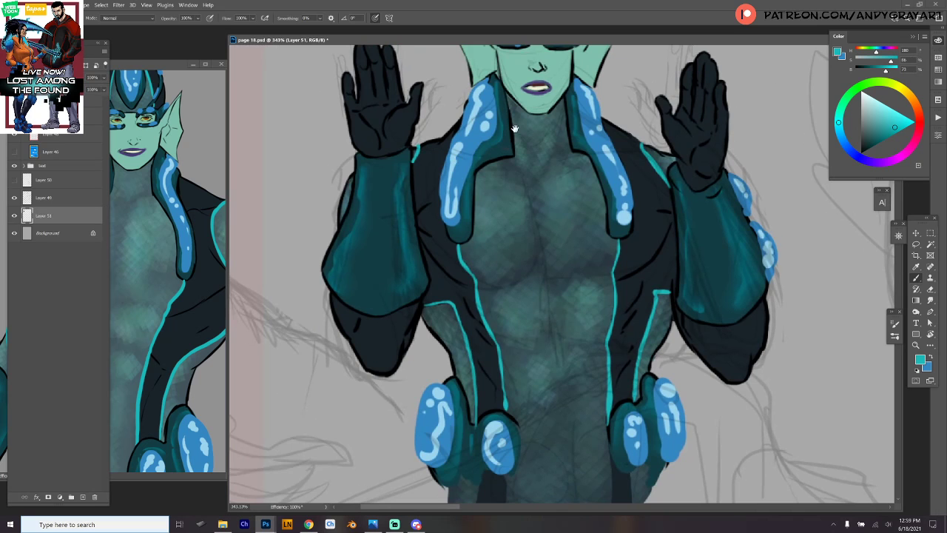
pyautogui.moveTo(515, 129); pyautogui.dragTo(433, 206)
pyautogui.scroll(-3, 588, 197)
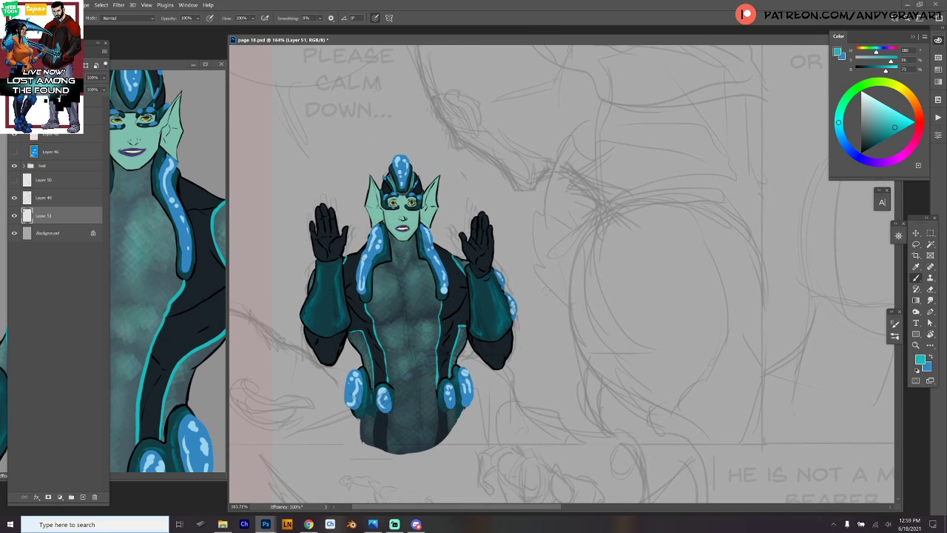
pyautogui.moveTo(671, 215); pyautogui.dragTo(655, 256)
pyautogui.moveTo(678, 225); pyautogui.dragTo(664, 276)
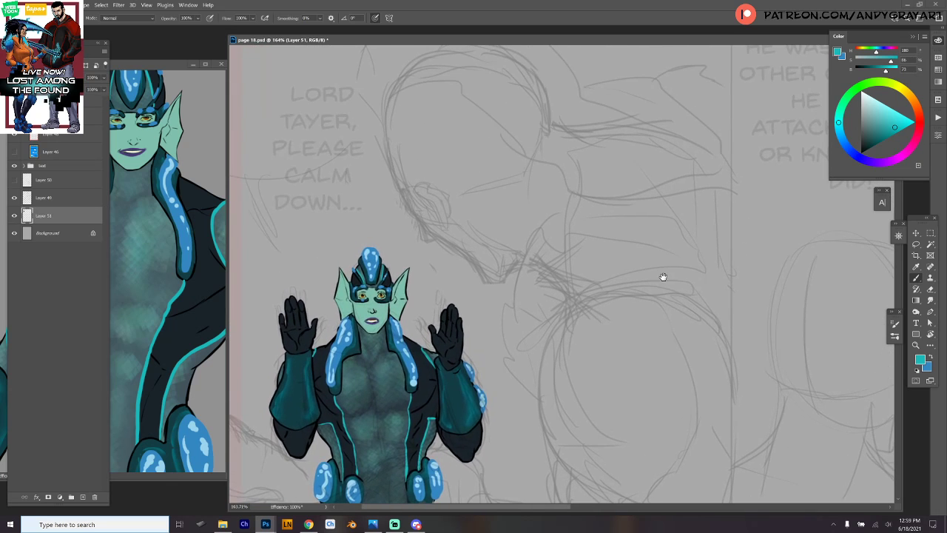
# Add a layer above the teal character on page 18 and sample the brown skin tone of the armoured man in the reference.
pyautogui.scroll(-2, 663, 277)
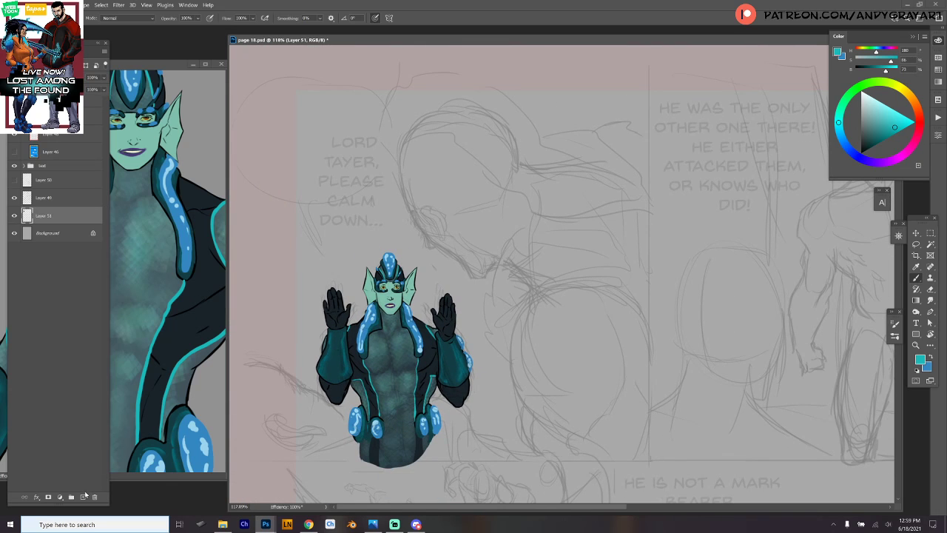
pyautogui.click(83, 498)
pyautogui.click(186, 66)
pyautogui.scroll(-8, 200, 265)
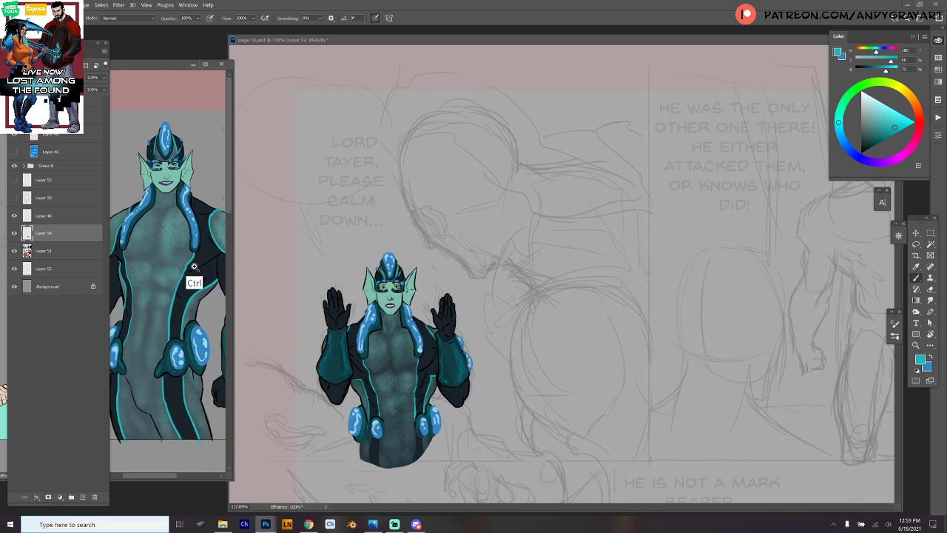
pyautogui.scroll(-20, 206, 234)
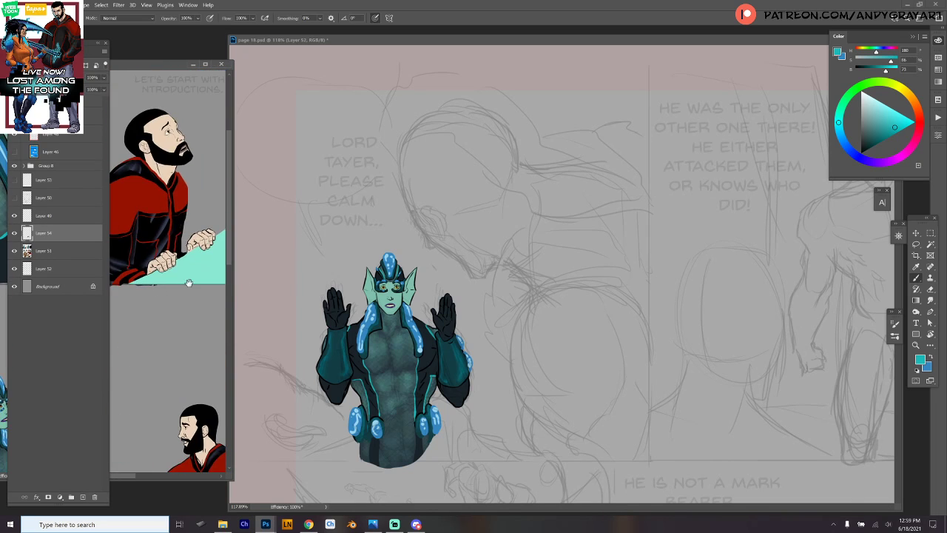
pyautogui.moveTo(207, 373); pyautogui.dragTo(180, 361)
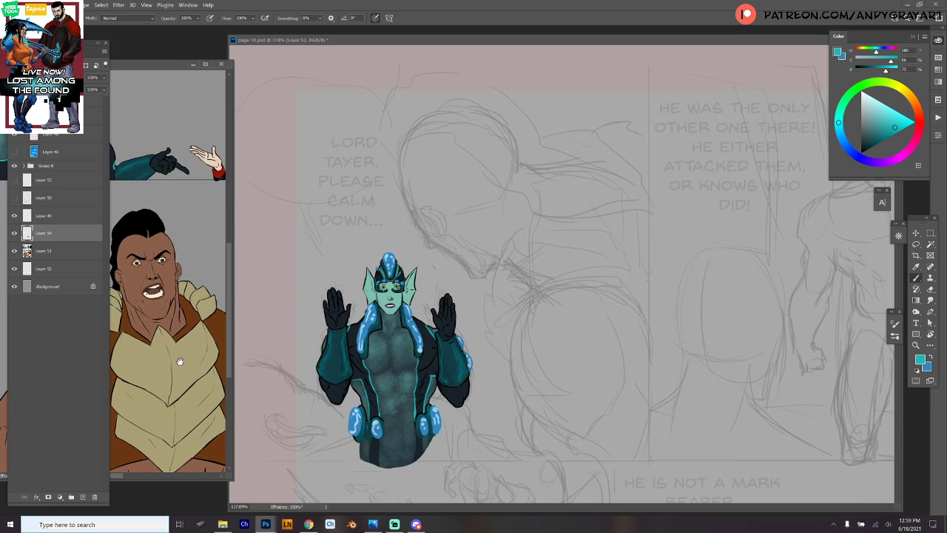
pyautogui.keyDown('alt'); pyautogui.click(162, 302); pyautogui.keyUp('alt')
pyautogui.click(520, 41)
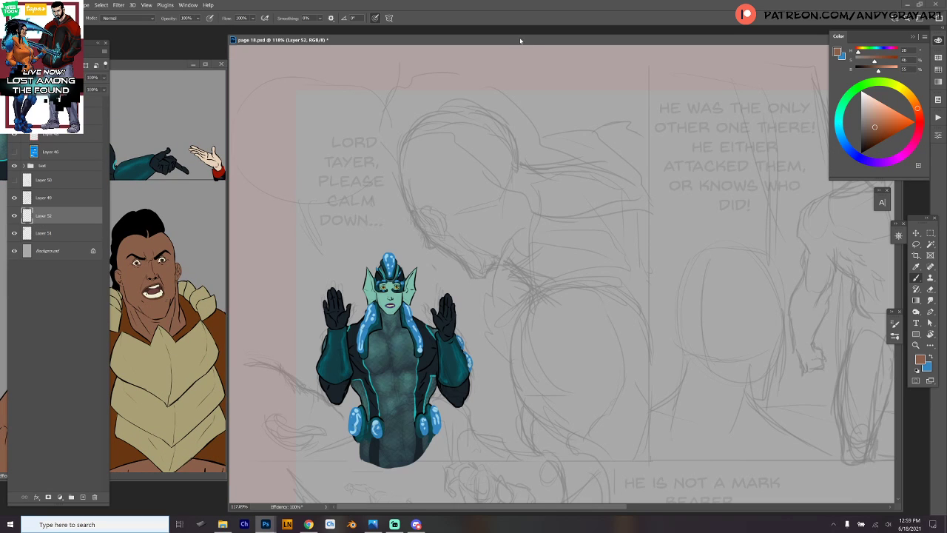
pyautogui.scroll(3, 509, 152)
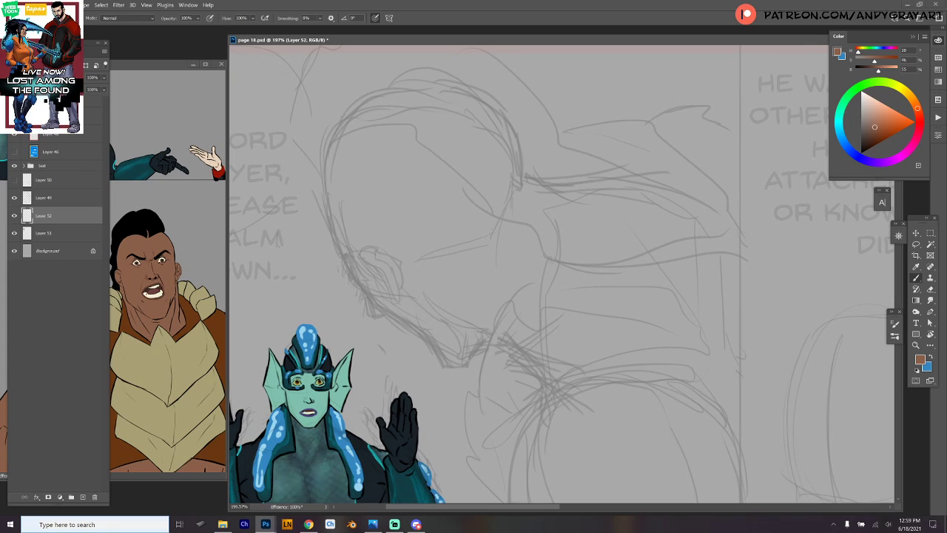
pyautogui.moveTo(348, 115); pyautogui.dragTo(329, 197)
pyautogui.hotkey('ctrl', 'z')
pyautogui.moveTo(341, 126); pyautogui.dragTo(327, 212)
pyautogui.hotkey('ctrl', 'z')
# Trace the large bowed figure's face profile in brown, from forehead over brow, nose and lips to the chin.
pyautogui.moveTo(326, 171); pyautogui.dragTo(347, 270)
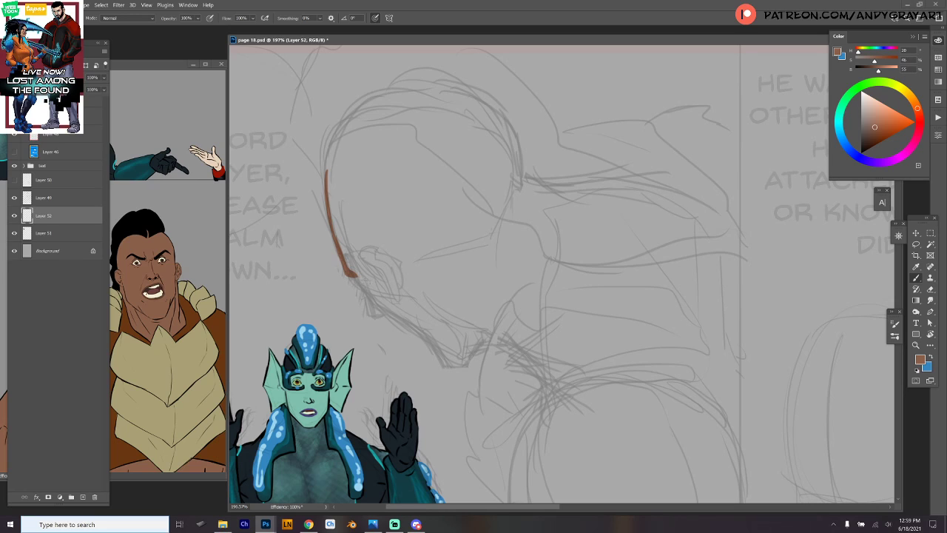
pyautogui.moveTo(365, 293); pyautogui.dragTo(394, 312)
pyautogui.moveTo(414, 330)
pyautogui.mouseDown()
pyautogui.moveTo(438, 358)
pyautogui.moveTo(467, 341)
pyautogui.moveTo(441, 360)
pyautogui.moveTo(465, 365)
pyautogui.moveTo(497, 326)
pyautogui.mouseUp()
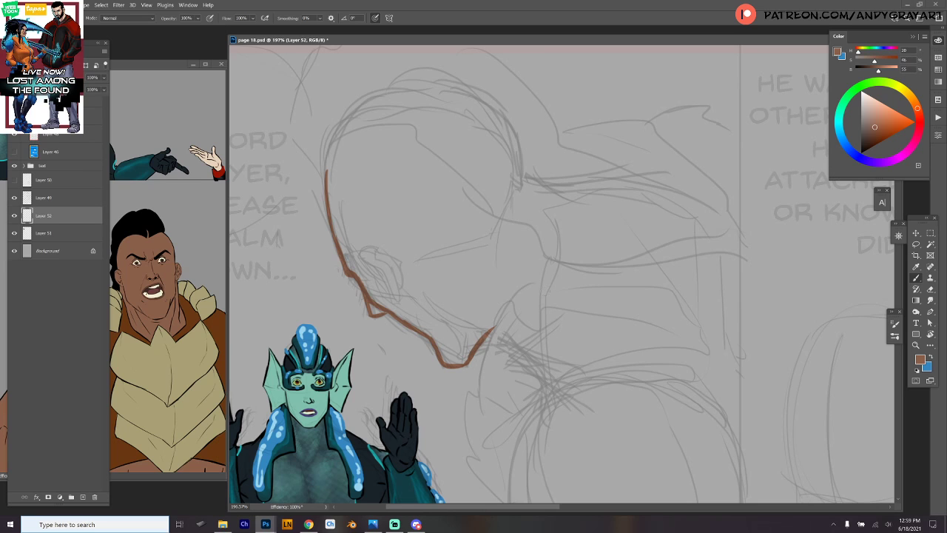
# Continue the brown outline from the chin along the throat, the rounded shoulder and upper arm, and the body contour below.
pyautogui.scroll(-5, 575, 200)
pyautogui.moveTo(472, 217)
pyautogui.mouseDown()
pyautogui.moveTo(495, 226)
pyautogui.moveTo(530, 275)
pyautogui.mouseUp()
pyautogui.moveTo(588, 313); pyautogui.dragTo(555, 202)
pyautogui.moveTo(498, 158); pyautogui.dragTo(457, 272)
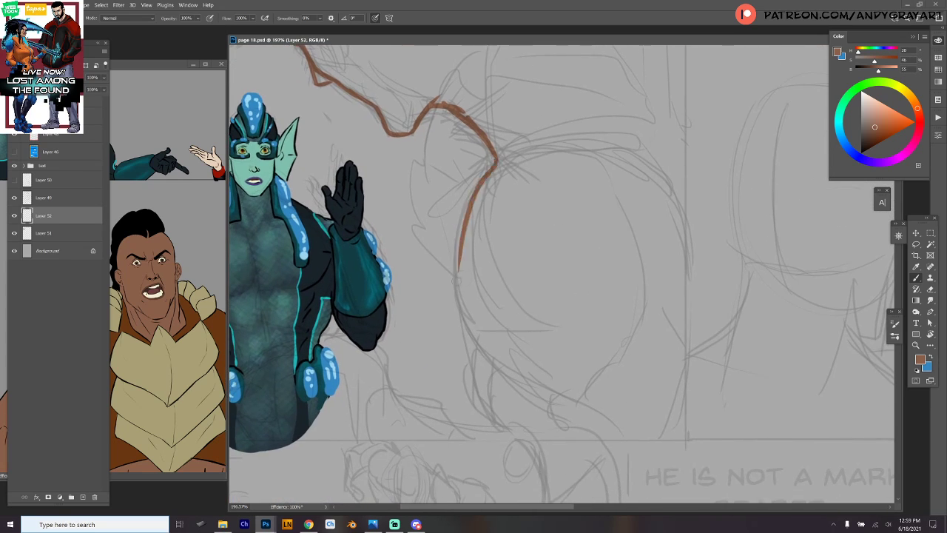
pyautogui.hotkey('ctrl', 'z')
pyautogui.moveTo(495, 159)
pyautogui.mouseDown()
pyautogui.moveTo(455, 241)
pyautogui.moveTo(453, 283)
pyautogui.moveTo(489, 365)
pyautogui.moveTo(539, 394)
pyautogui.mouseUp()
pyautogui.moveTo(474, 353)
pyautogui.mouseDown()
pyautogui.moveTo(489, 430)
pyautogui.moveTo(502, 441)
pyautogui.mouseUp()
pyautogui.moveTo(677, 211); pyautogui.dragTo(613, 251)
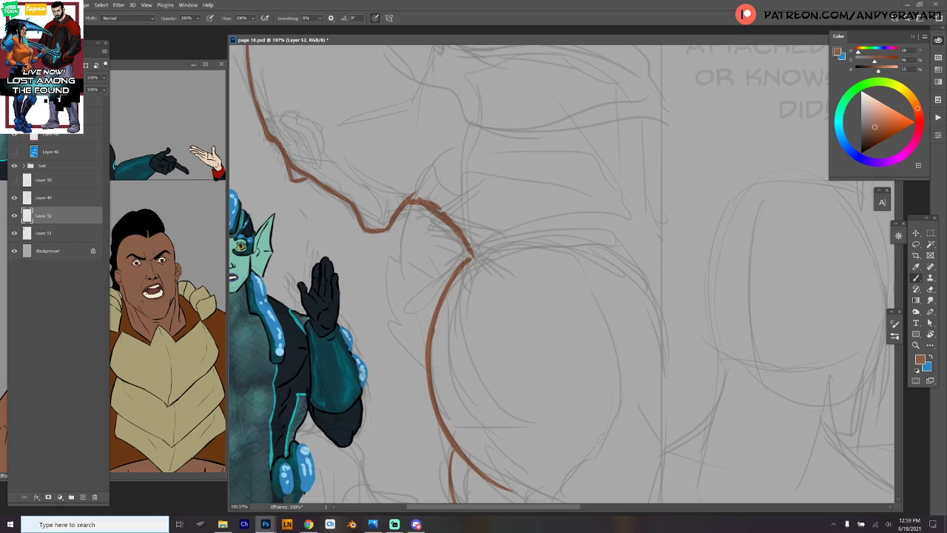
pyautogui.moveTo(471, 253); pyautogui.dragTo(469, 264)
# Trace the top and back of the bowed head and the nape in brown, starting the line of the back.
pyautogui.moveTo(568, 254); pyautogui.dragTo(548, 408)
pyautogui.moveTo(434, 125); pyautogui.dragTo(489, 112)
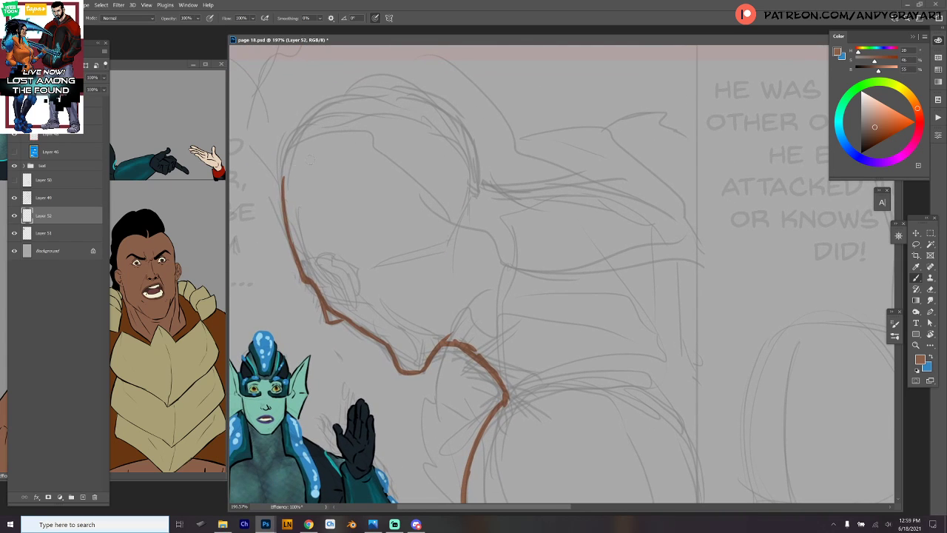
pyautogui.moveTo(331, 109); pyautogui.dragTo(290, 230)
pyautogui.moveTo(470, 148)
pyautogui.mouseDown()
pyautogui.moveTo(400, 80)
pyautogui.moveTo(376, 77)
pyautogui.moveTo(310, 113)
pyautogui.mouseUp()
pyautogui.moveTo(419, 89)
pyautogui.mouseDown()
pyautogui.moveTo(478, 163)
pyautogui.moveTo(482, 188)
pyautogui.moveTo(530, 198)
pyautogui.moveTo(571, 173)
pyautogui.moveTo(615, 176)
pyautogui.mouseUp()
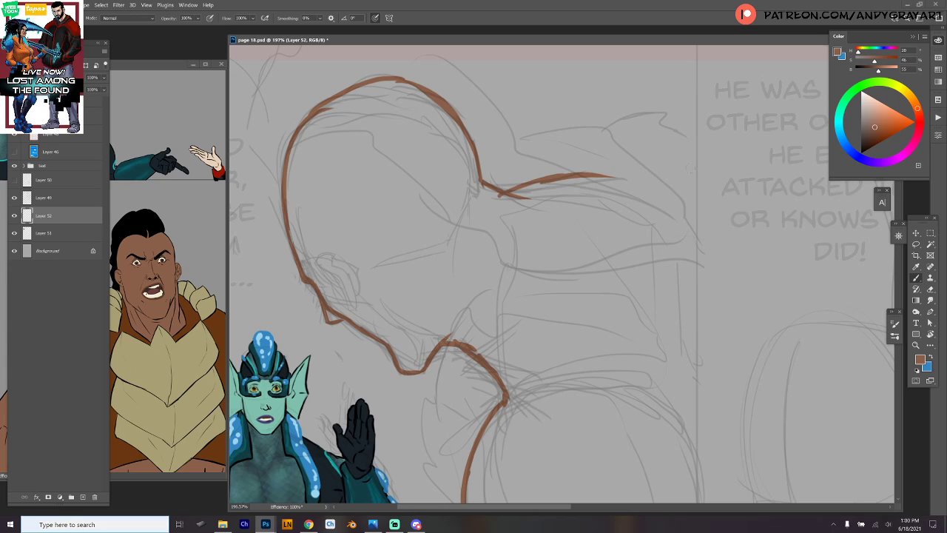
pyautogui.moveTo(647, 207); pyautogui.dragTo(672, 190)
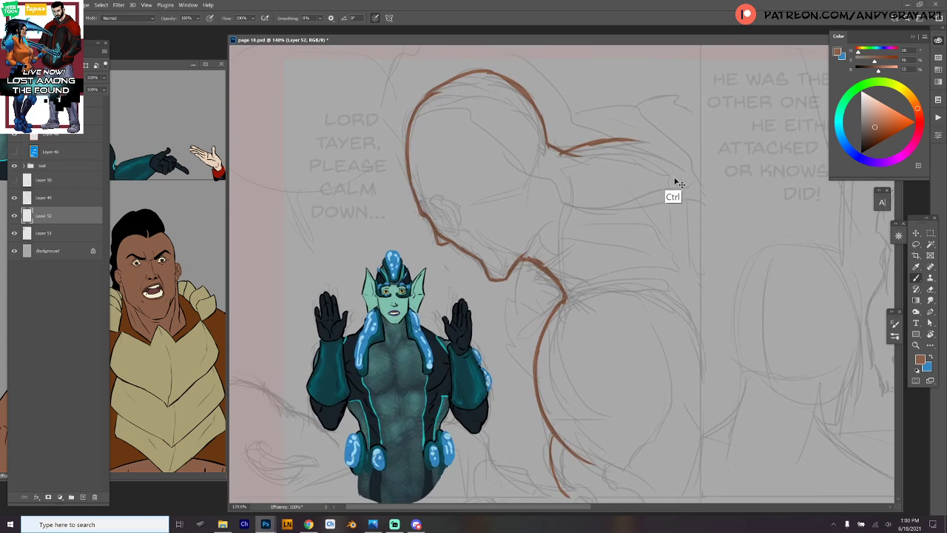
pyautogui.hotkey('ctrl', 'z')
# Extend the back line to the panel's edge and thicken the outline at the nape and the base of the throat.
pyautogui.moveTo(567, 154); pyautogui.dragTo(699, 108)
pyautogui.moveTo(740, 200); pyautogui.dragTo(727, 148)
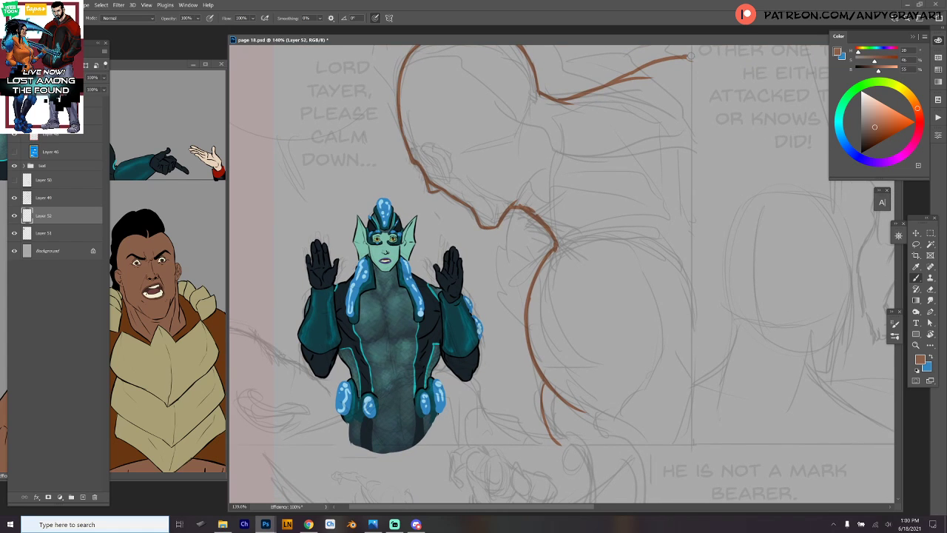
pyautogui.moveTo(652, 84); pyautogui.dragTo(609, 210)
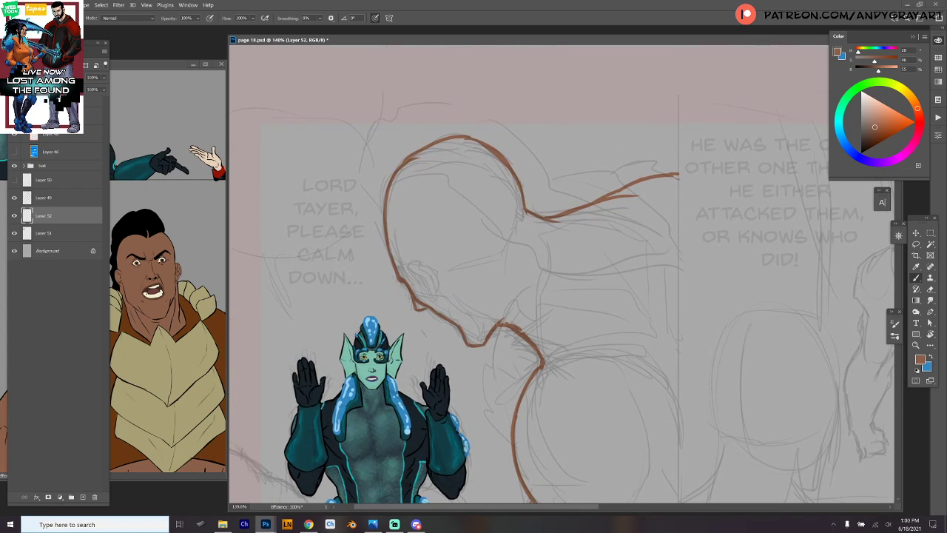
pyautogui.moveTo(523, 192)
pyautogui.mouseDown()
pyautogui.moveTo(560, 214)
pyautogui.moveTo(566, 203)
pyautogui.moveTo(538, 124)
pyautogui.mouseUp()
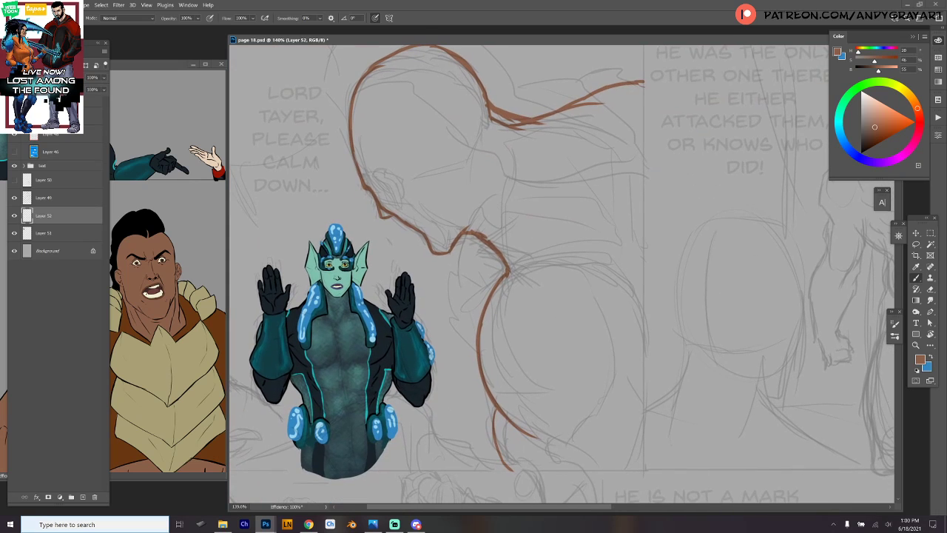
pyautogui.moveTo(494, 213)
pyautogui.mouseDown()
pyautogui.moveTo(509, 286)
pyautogui.moveTo(501, 235)
pyautogui.mouseUp()
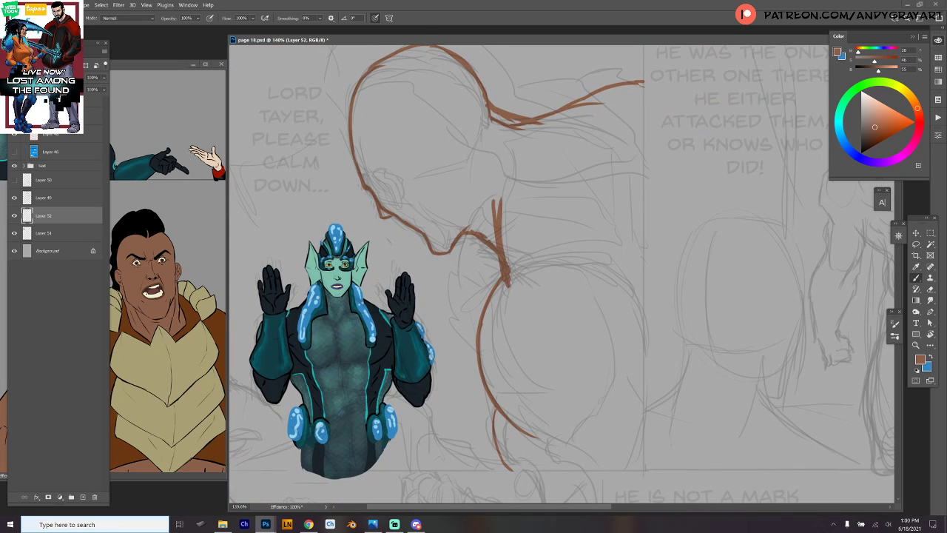
# Close the bowed figure's outline with straight lines along the panel's side and bottom borders, and erase the overshoot at the corner.
pyautogui.moveTo(643, 82)
pyautogui.mouseDown()
pyautogui.moveTo(646, 477)
pyautogui.moveTo(688, 309)
pyautogui.mouseUp()
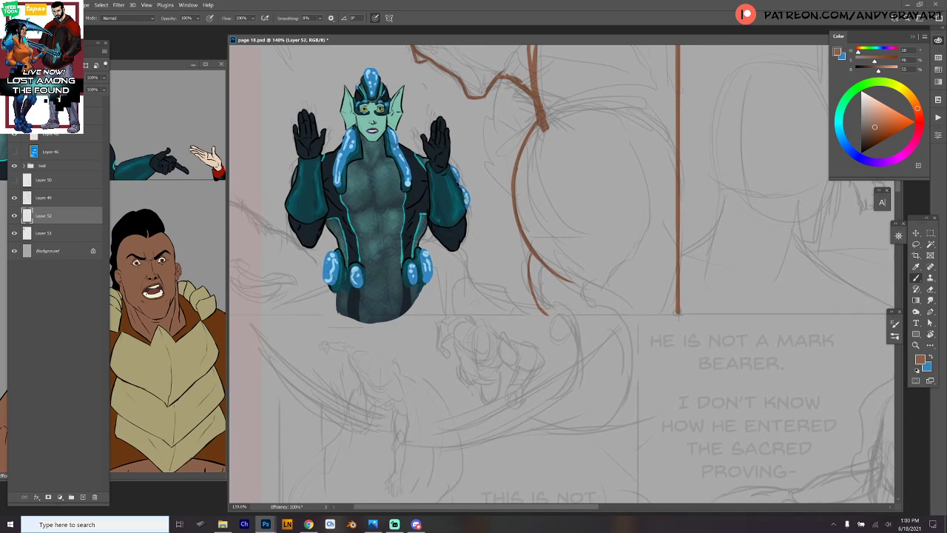
pyautogui.moveTo(544, 314); pyautogui.dragTo(678, 315)
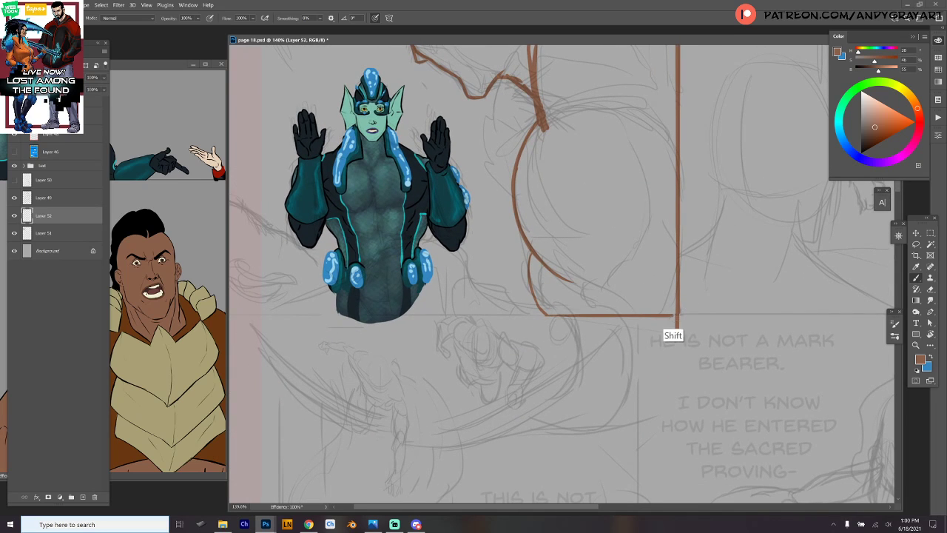
pyautogui.press('e')
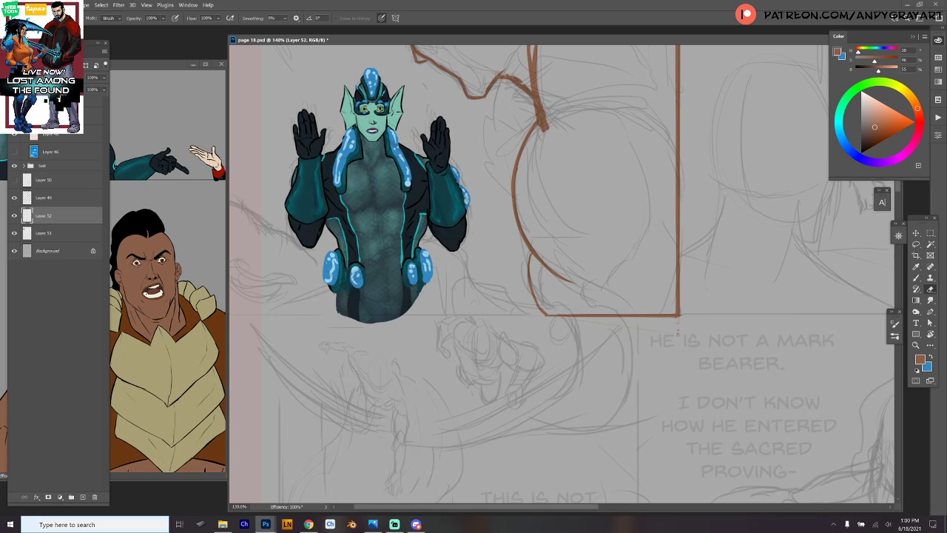
pyautogui.moveTo(643, 360); pyautogui.dragTo(691, 357)
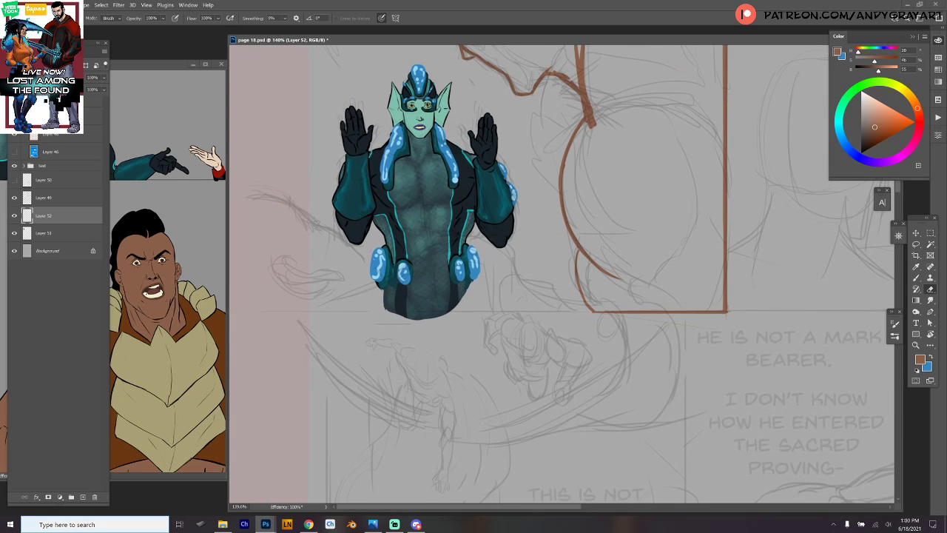
# Lower the opacity of the teal character's layer to 26%.
pyautogui.click(30, 234)
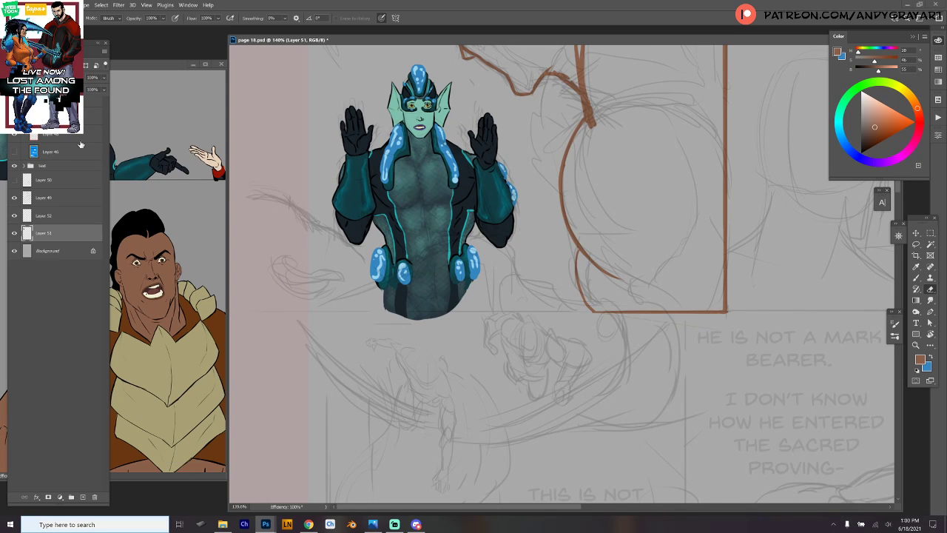
pyautogui.click(106, 82)
pyautogui.write('30')
pyautogui.press('Return')
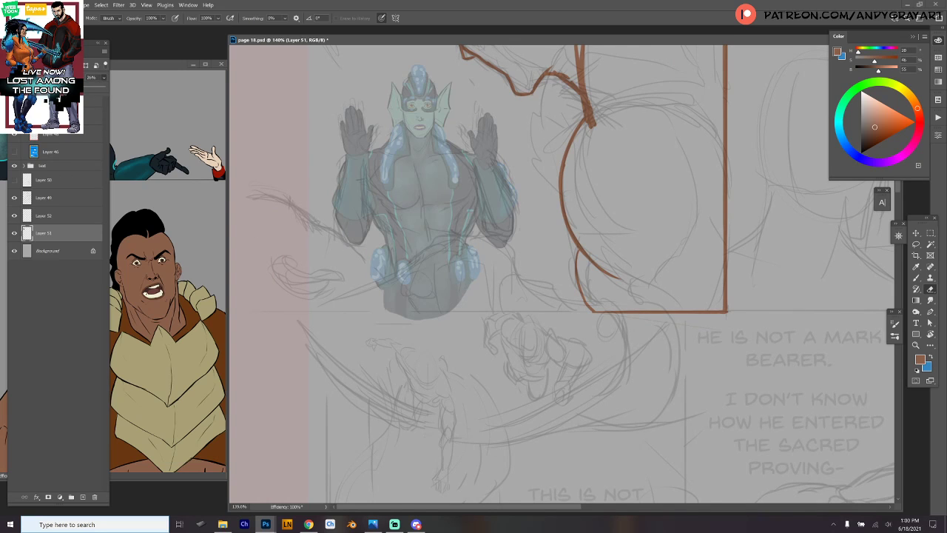
# Fill the bowed figure's closed silhouette with the brown skin tone on its own layer and clear the selection.
pyautogui.scroll(-2, 649, 201)
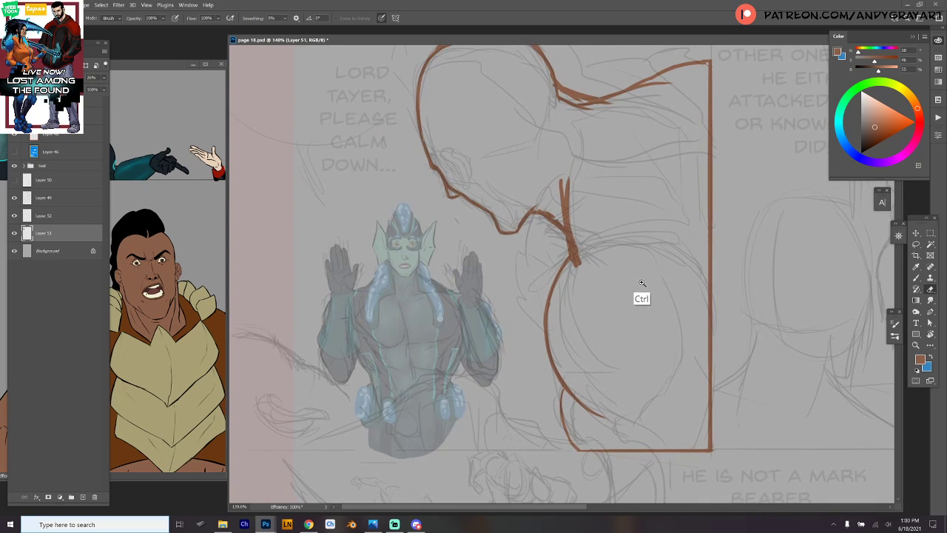
pyautogui.click(44, 215)
pyautogui.press('w')
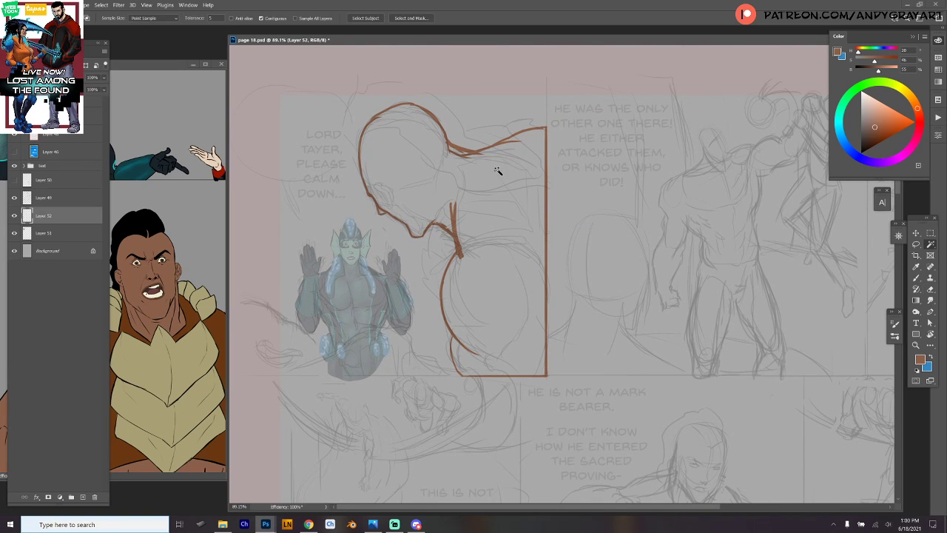
pyautogui.click(585, 144)
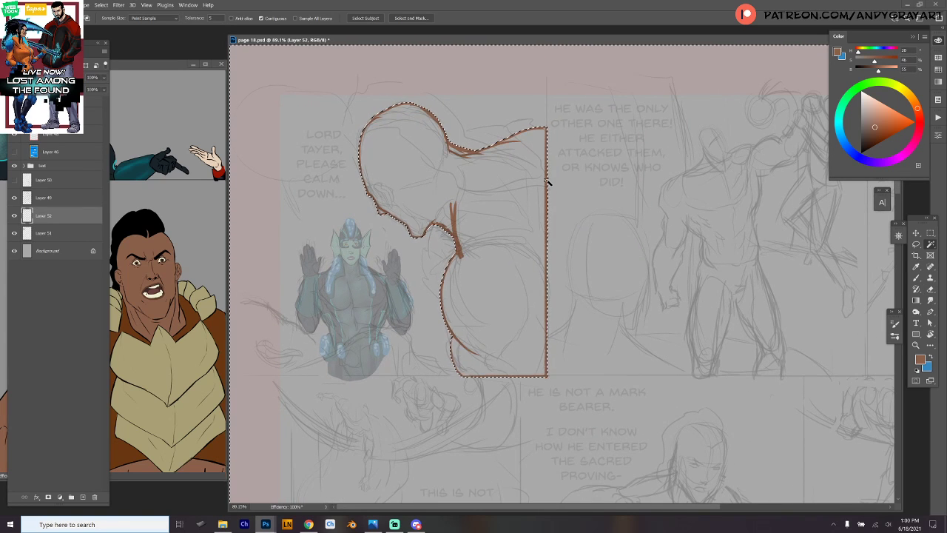
pyautogui.hotkey('alt', 'BackSpace')
pyautogui.hotkey('ctrl', 'd')
pyautogui.press('b')
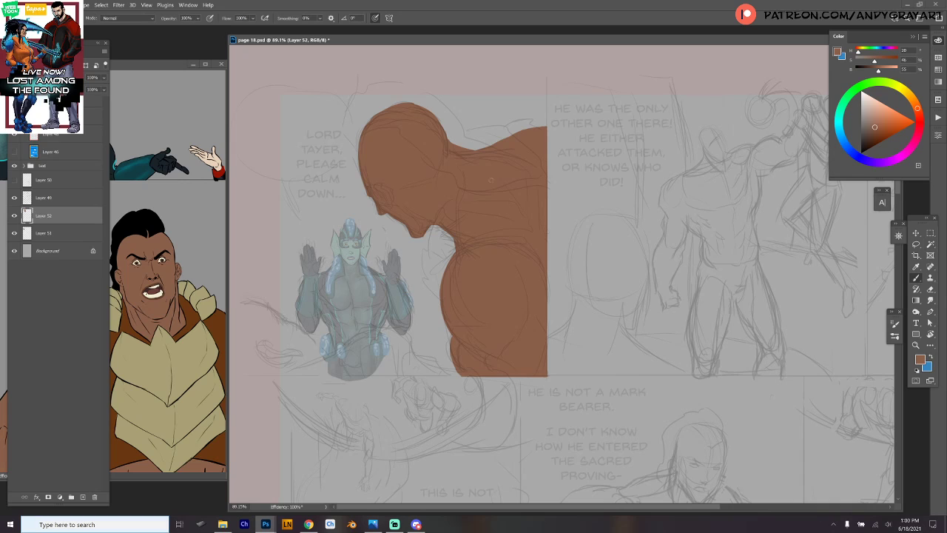
# Sample the dark brown of the reference man's garment and trace the garment's edge over the rounded shoulder and up towards the throat.
pyautogui.keyDown('alt'); pyautogui.click(495, 253); pyautogui.keyUp('alt')
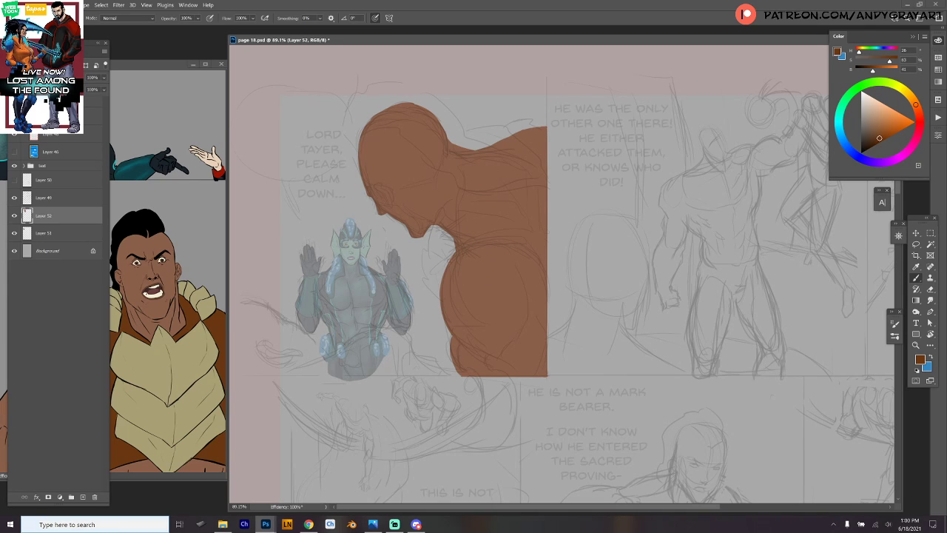
pyautogui.moveTo(447, 256)
pyautogui.mouseDown()
pyautogui.moveTo(503, 240)
pyautogui.moveTo(528, 251)
pyautogui.moveTo(550, 292)
pyautogui.mouseUp()
pyautogui.moveTo(449, 259); pyautogui.dragTo(454, 234)
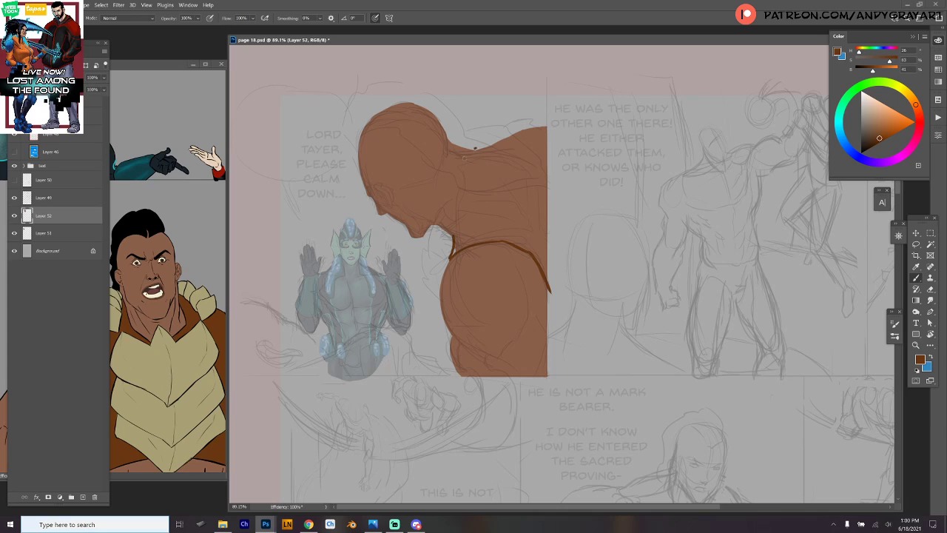
pyautogui.moveTo(475, 148)
pyautogui.mouseDown()
pyautogui.moveTo(452, 194)
pyautogui.moveTo(453, 237)
pyautogui.mouseUp()
pyautogui.hotkey('ctrl', 'z')
pyautogui.moveTo(493, 142)
pyautogui.mouseDown()
pyautogui.moveTo(467, 171)
pyautogui.moveTo(468, 224)
pyautogui.moveTo(454, 233)
pyautogui.mouseUp()
pyautogui.hotkey('ctrl', 'z')
# Close the garment outline along the neckline, upper back and panel border, and fill the enclosed area with dark brown.
pyautogui.moveTo(496, 141); pyautogui.dragTo(541, 126)
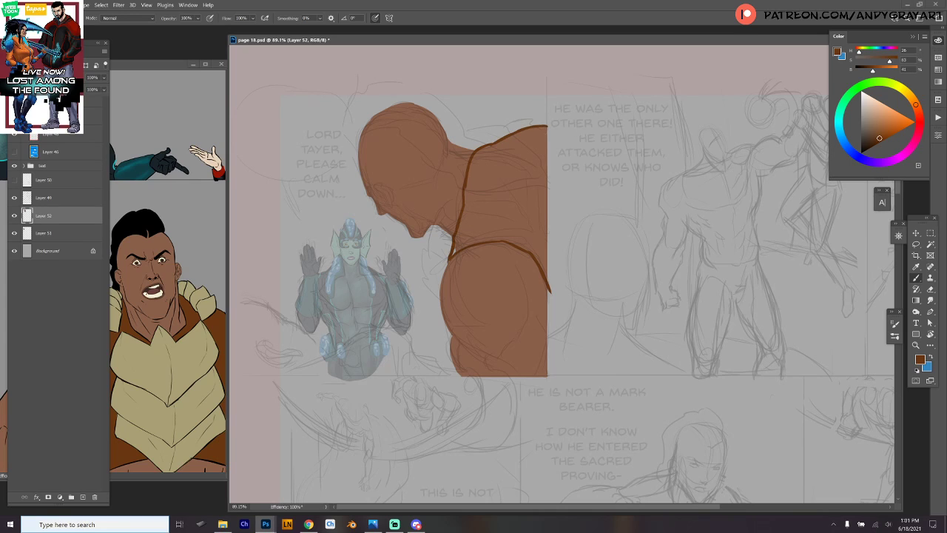
pyautogui.keyDown('shift'); pyautogui.click(550, 292); pyautogui.keyUp('shift')
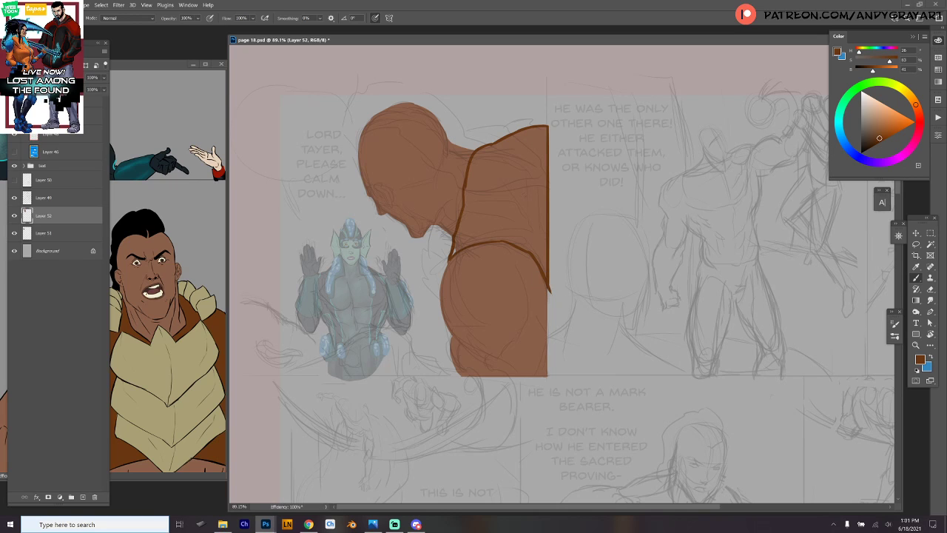
pyautogui.press('w')
pyautogui.click(479, 231)
pyautogui.keyDown('shift'); pyautogui.click(453, 253); pyautogui.keyUp('shift')
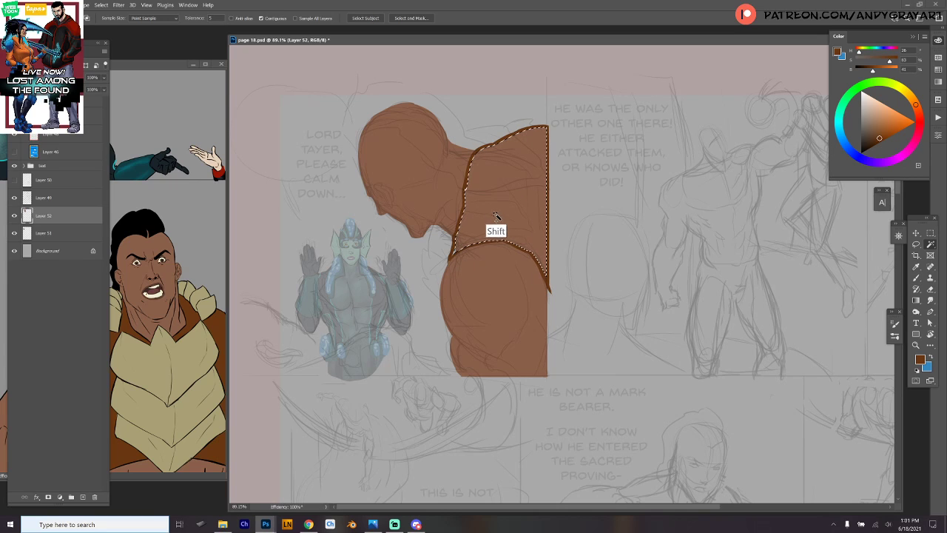
pyautogui.hotkey('alt', 'BackSpace')
pyautogui.hotkey('ctrl', 'd')
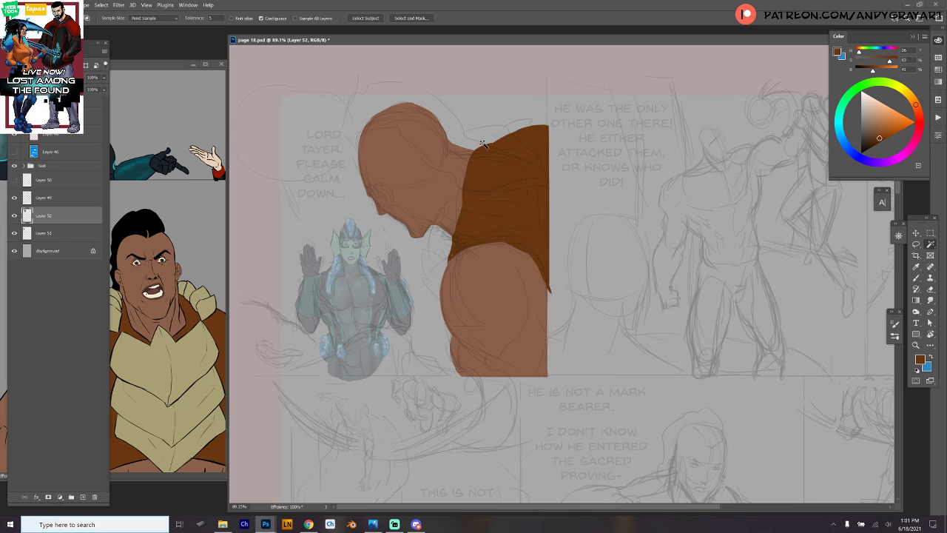
# Sample the tan of the reference man's armour and outline the spiked plates over the bowed figure's near shoulder, far shoulder and chest.
pyautogui.press('b')
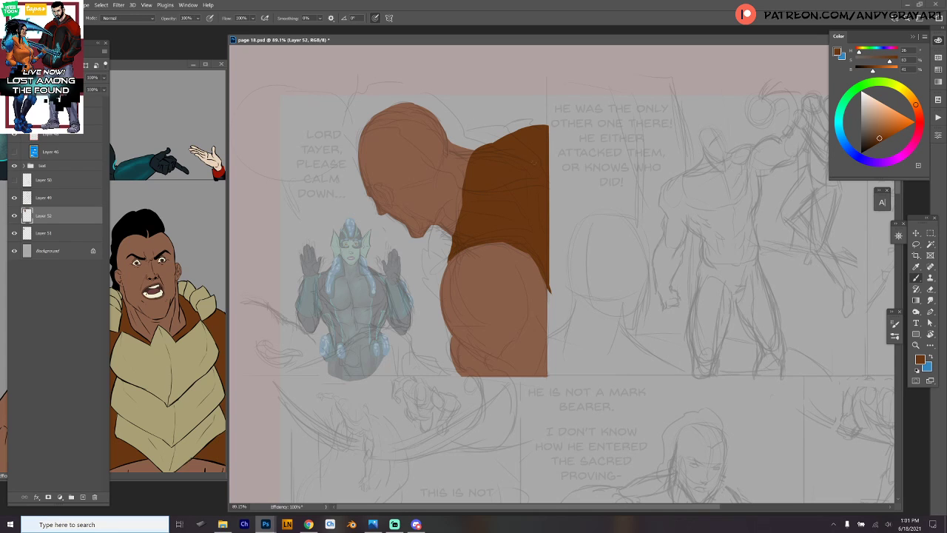
pyautogui.scroll(-1, 584, 300)
pyautogui.keyDown('alt'); pyautogui.click(197, 346); pyautogui.keyUp('alt')
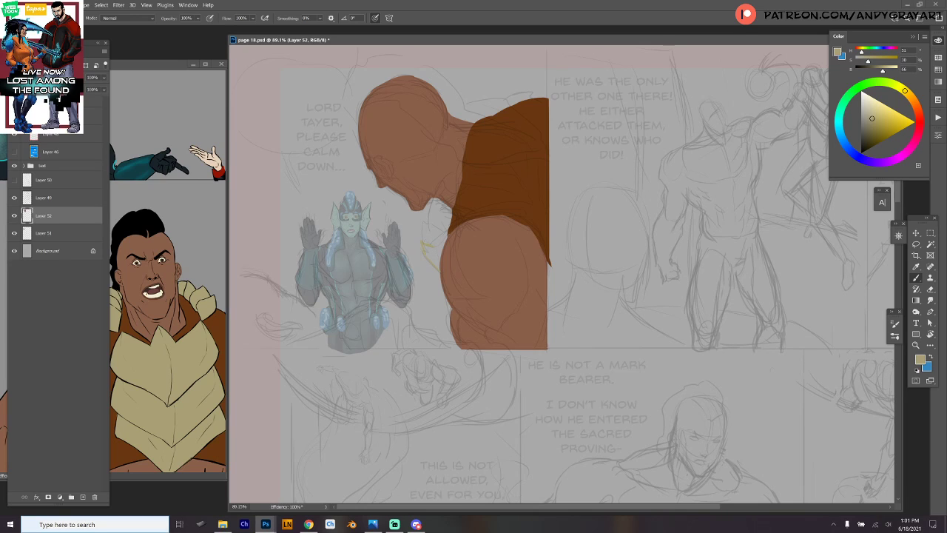
pyautogui.moveTo(442, 185)
pyautogui.mouseDown()
pyautogui.moveTo(434, 213)
pyautogui.moveTo(452, 178)
pyautogui.moveTo(458, 187)
pyautogui.moveTo(495, 168)
pyautogui.mouseUp()
pyautogui.moveTo(496, 164)
pyautogui.mouseDown()
pyautogui.moveTo(538, 162)
pyautogui.moveTo(547, 185)
pyautogui.mouseUp()
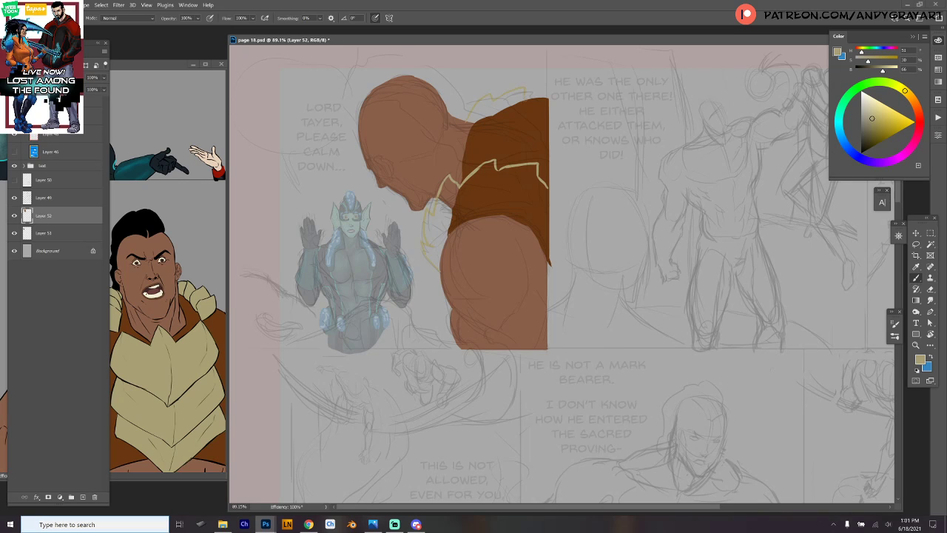
pyautogui.moveTo(528, 99)
pyautogui.mouseDown()
pyautogui.moveTo(546, 100)
pyautogui.moveTo(549, 112)
pyautogui.mouseUp()
pyautogui.moveTo(488, 116); pyautogui.dragTo(549, 134)
pyautogui.moveTo(494, 115)
pyautogui.mouseDown()
pyautogui.moveTo(521, 111)
pyautogui.moveTo(536, 121)
pyautogui.moveTo(524, 113)
pyautogui.mouseUp()
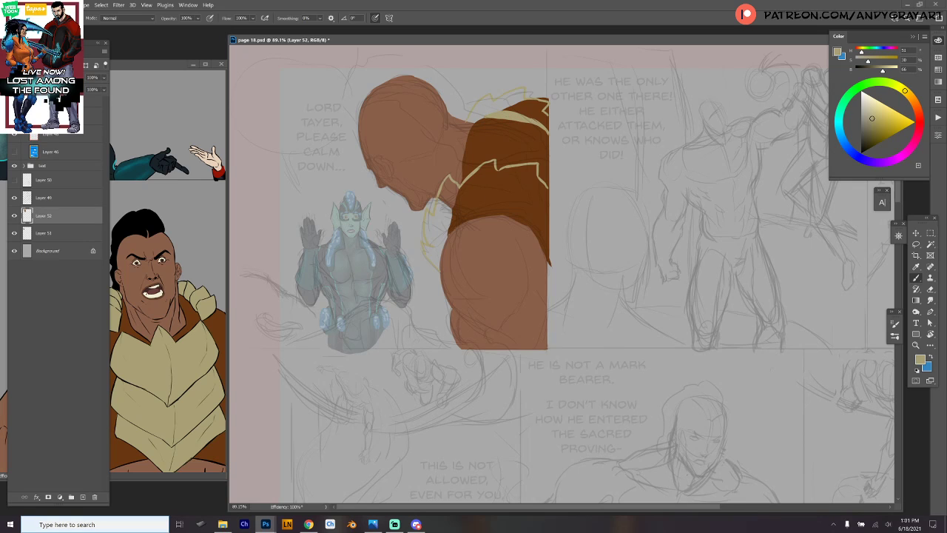
pyautogui.moveTo(448, 227)
pyautogui.mouseDown()
pyautogui.moveTo(478, 209)
pyautogui.moveTo(532, 203)
pyautogui.moveTo(543, 216)
pyautogui.mouseUp()
# Select the outlined armour plate areas, fill them with tan and clear the selection.
pyautogui.press('w')
pyautogui.click(517, 179)
pyautogui.keyDown('shift'); pyautogui.click(438, 216); pyautogui.keyUp('shift')
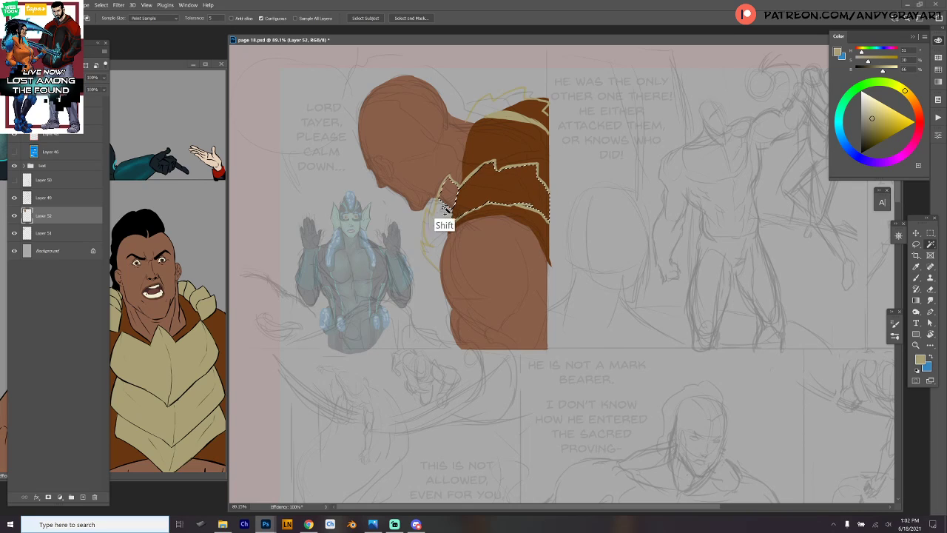
pyautogui.keyDown('shift'); pyautogui.click(455, 261); pyautogui.keyUp('shift')
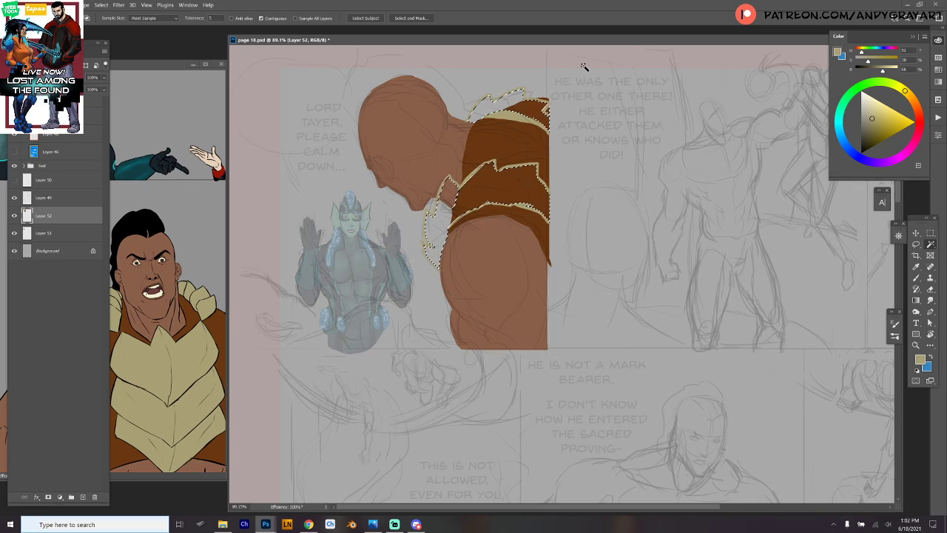
pyautogui.hotkey('alt', 'BackSpace')
pyautogui.hotkey('ctrl', 'd')
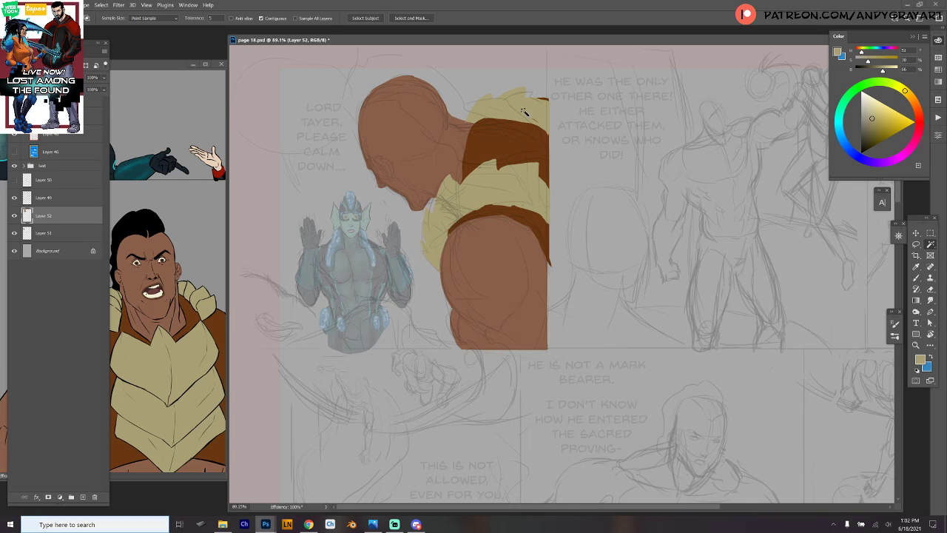
# Sample the garment's dark brown and outline the low foreground form in front of the teal character's waist, closing it along the panel border.
pyautogui.press('b')
pyautogui.scroll(-2, 522, 283)
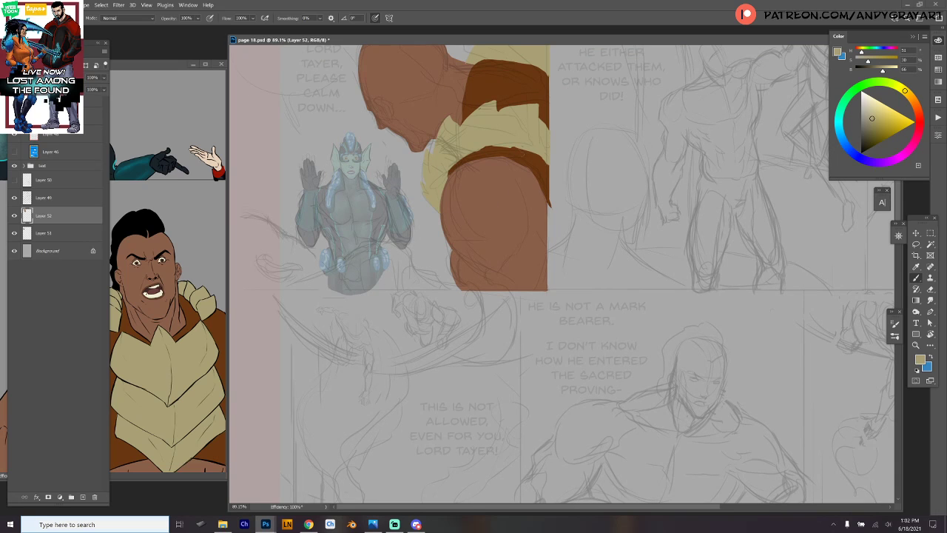
pyautogui.keyDown('alt'); pyautogui.click(540, 168); pyautogui.keyUp('alt')
pyautogui.keyDown('ctrl'); pyautogui.click(431, 260); pyautogui.keyUp('ctrl')
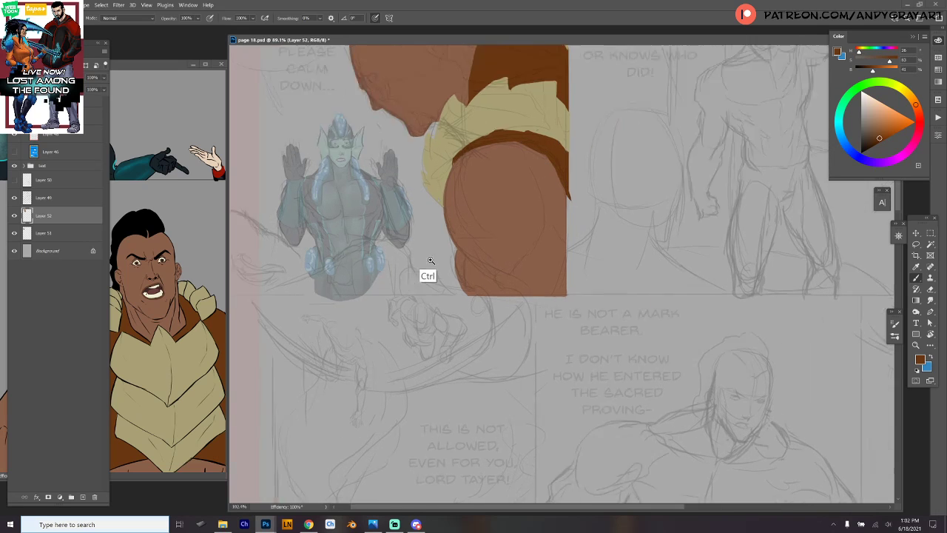
pyautogui.moveTo(431, 260); pyautogui.dragTo(493, 247)
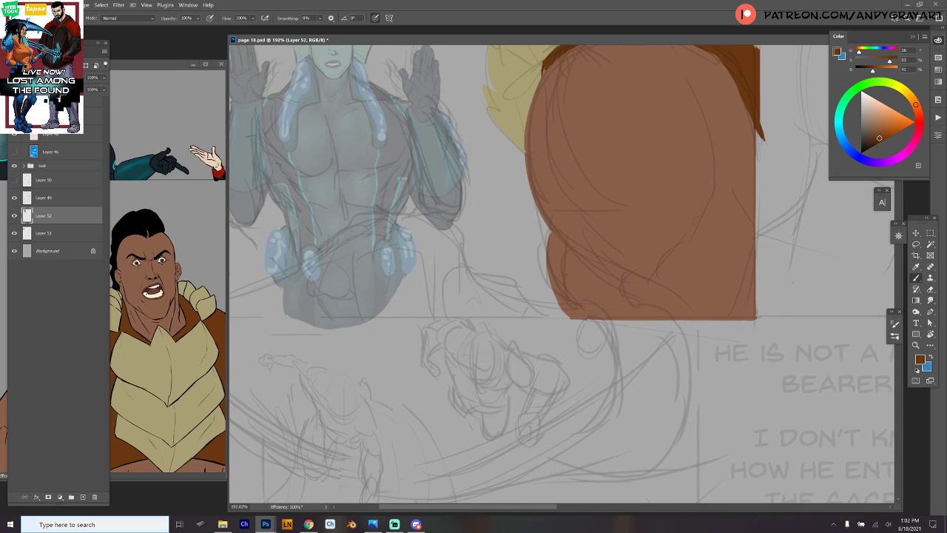
pyautogui.moveTo(384, 216)
pyautogui.mouseDown()
pyautogui.moveTo(345, 225)
pyautogui.moveTo(342, 244)
pyautogui.mouseUp()
pyautogui.hotkey('ctrl', 'z')
pyautogui.moveTo(387, 212)
pyautogui.mouseDown()
pyautogui.moveTo(401, 216)
pyautogui.moveTo(341, 243)
pyautogui.moveTo(330, 265)
pyautogui.moveTo(332, 315)
pyautogui.mouseUp()
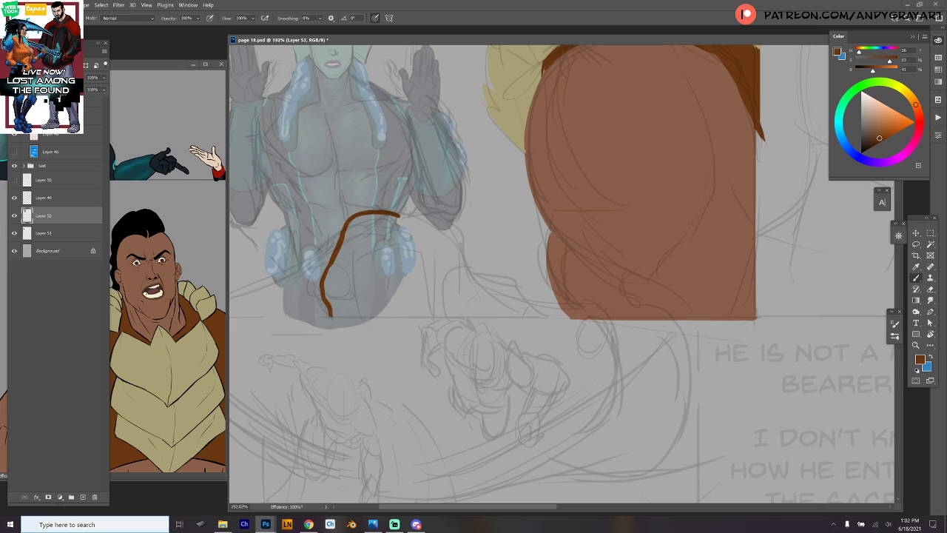
pyautogui.moveTo(398, 215)
pyautogui.mouseDown()
pyautogui.moveTo(415, 217)
pyautogui.moveTo(408, 206)
pyautogui.moveTo(434, 201)
pyautogui.moveTo(462, 213)
pyautogui.moveTo(471, 291)
pyautogui.moveTo(502, 319)
pyautogui.mouseUp()
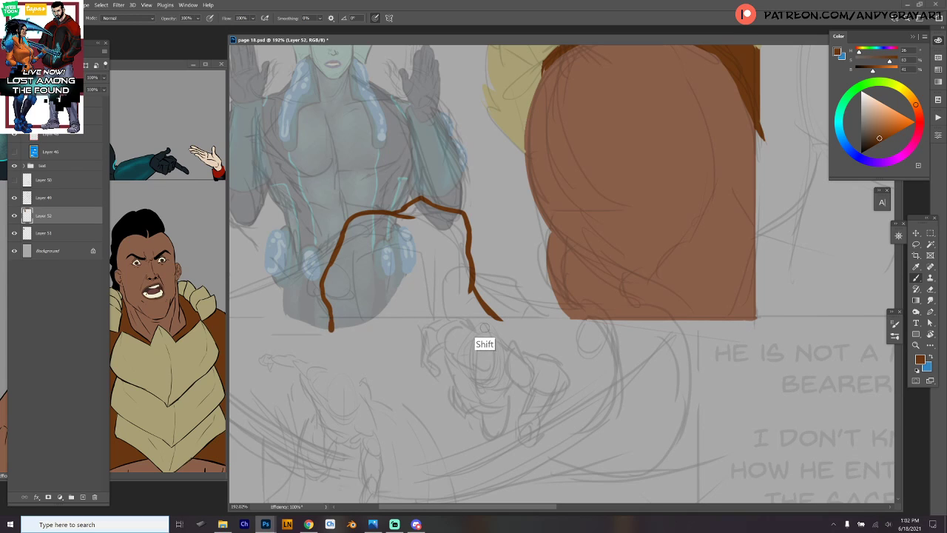
pyautogui.keyDown('shift'); pyautogui.click(339, 317); pyautogui.keyUp('shift')
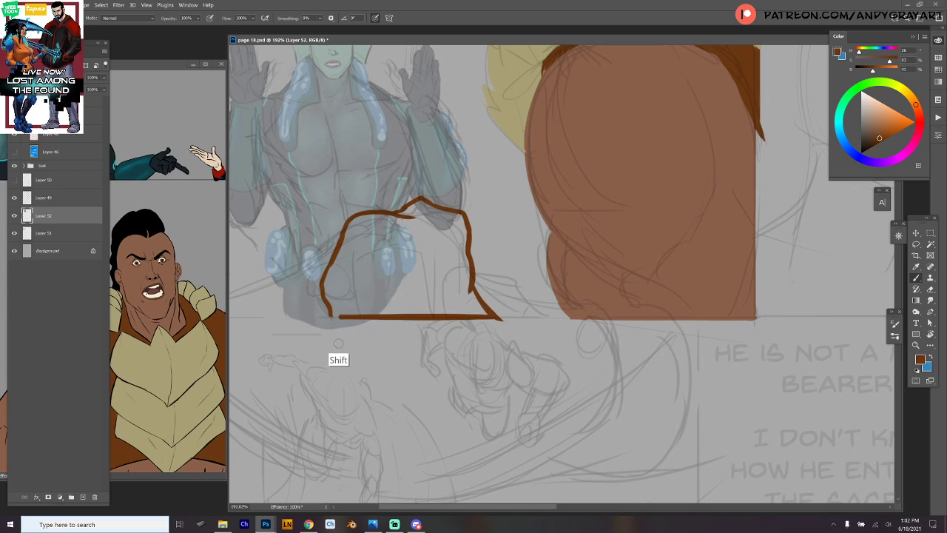
# Fill the enclosed foreground form in front of the teal character with dark brown.
pyautogui.press('w')
pyautogui.click(413, 256)
pyautogui.hotkey('alt', 'BackSpace')
pyautogui.moveTo(530, 245); pyautogui.dragTo(688, 253)
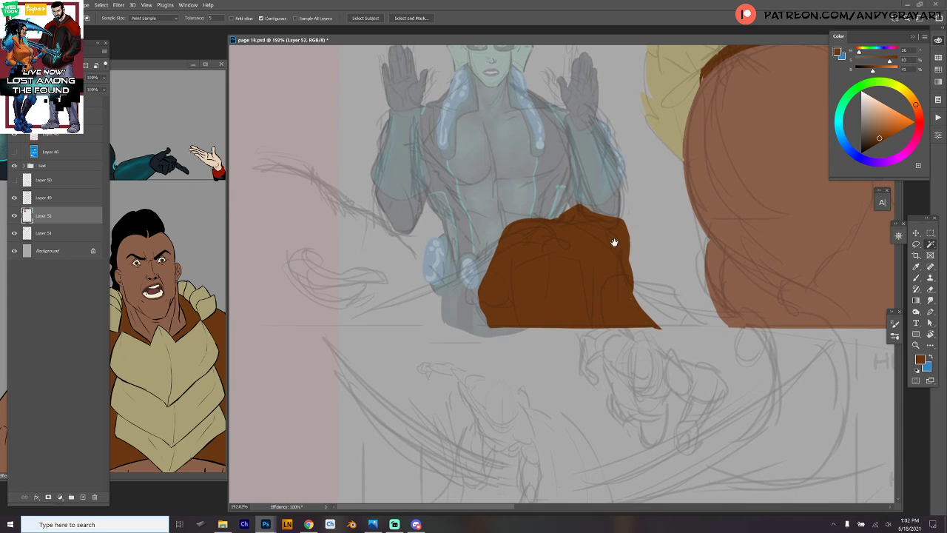
pyautogui.moveTo(664, 195); pyautogui.dragTo(655, 278)
# Sample the pale skin tone from the reference hand and outline the sloping foreground body shape beside the teal character, down to the panel border.
pyautogui.click(212, 177)
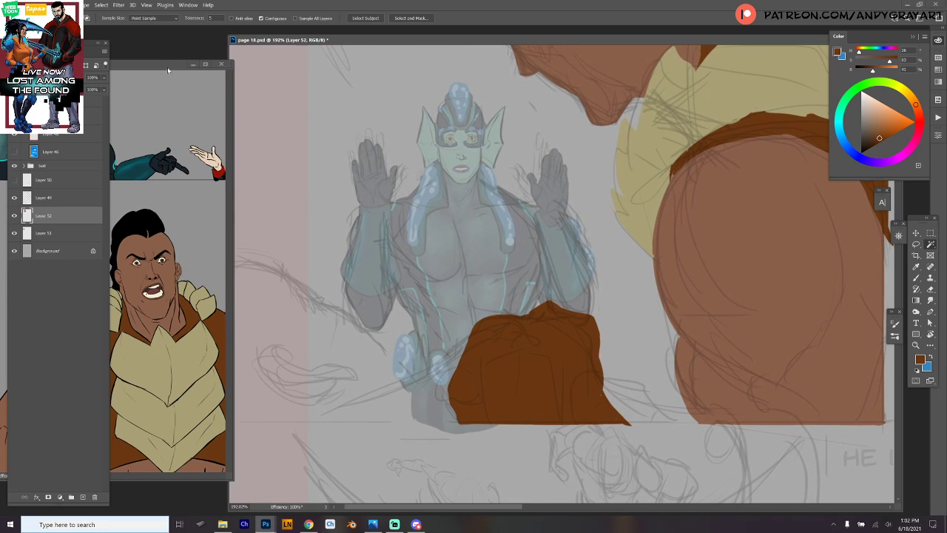
pyautogui.rightClick(214, 155)
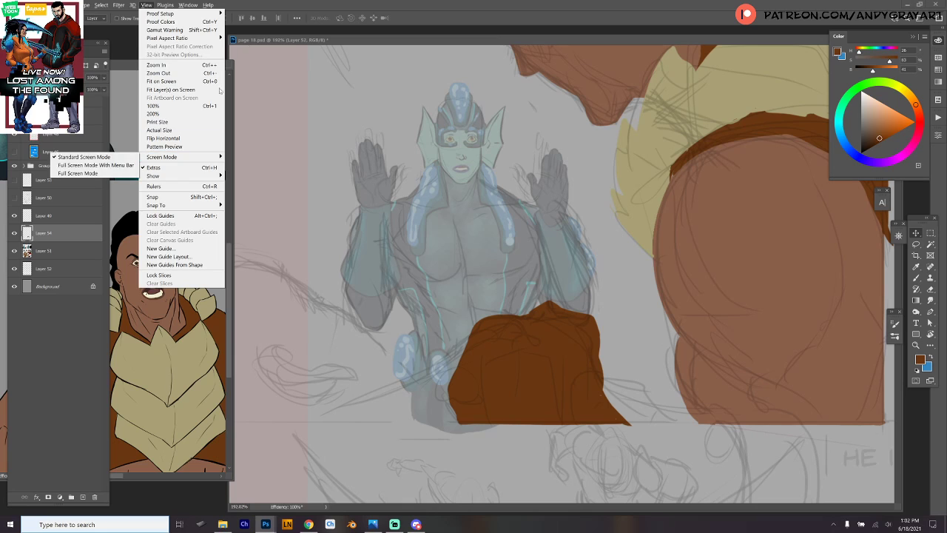
pyautogui.press('Escape')
pyautogui.press('b')
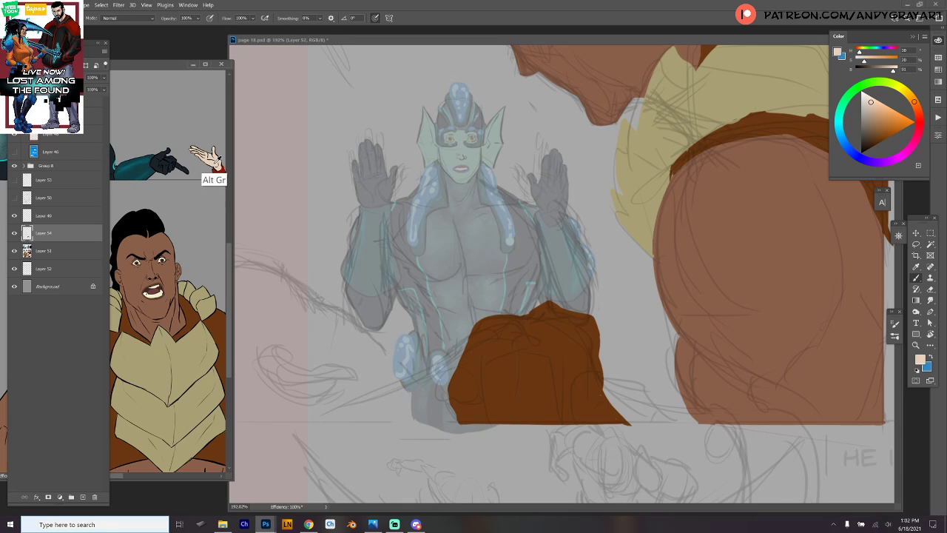
pyautogui.keyDown('alt'); pyautogui.click(215, 158); pyautogui.keyUp('alt')
pyautogui.click(254, 262)
pyautogui.moveTo(230, 258)
pyautogui.mouseDown()
pyautogui.moveTo(345, 310)
pyautogui.moveTo(383, 349)
pyautogui.moveTo(416, 401)
pyautogui.moveTo(366, 426)
pyautogui.mouseUp()
pyautogui.moveTo(495, 403); pyautogui.dragTo(525, 349)
pyautogui.moveTo(394, 369)
pyautogui.mouseDown()
pyautogui.moveTo(260, 367)
pyautogui.moveTo(255, 207)
pyautogui.mouseUp()
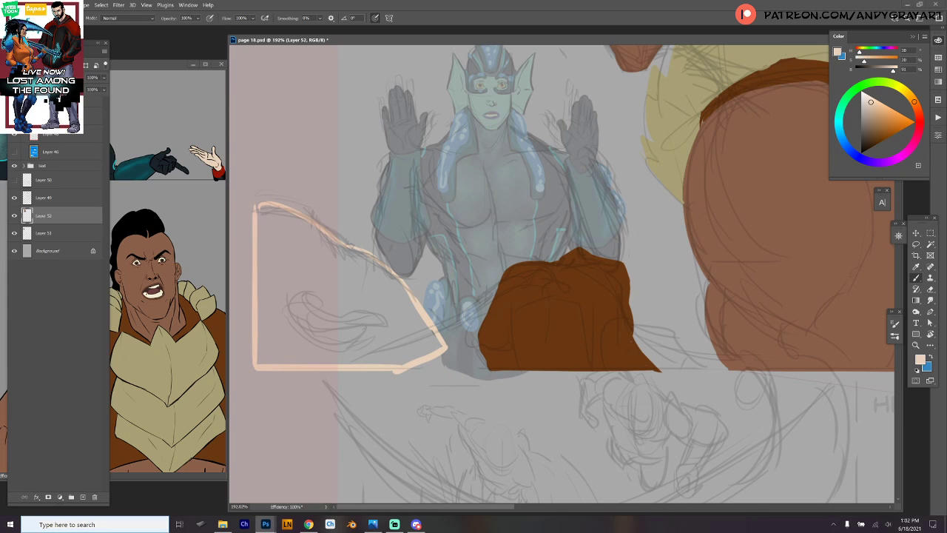
# Fill the outlined foreground body shape with the pale skin tone and clear the selection.
pyautogui.press('w')
pyautogui.click(341, 411)
pyautogui.hotkey('ctrl', 'shift', 'i')
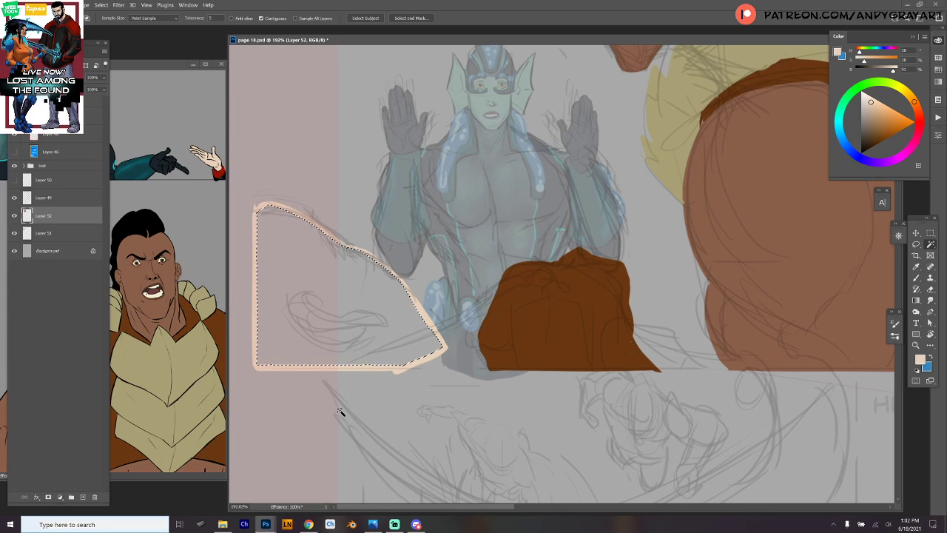
pyautogui.hotkey('alt', 'BackSpace')
pyautogui.hotkey('ctrl', 'd')
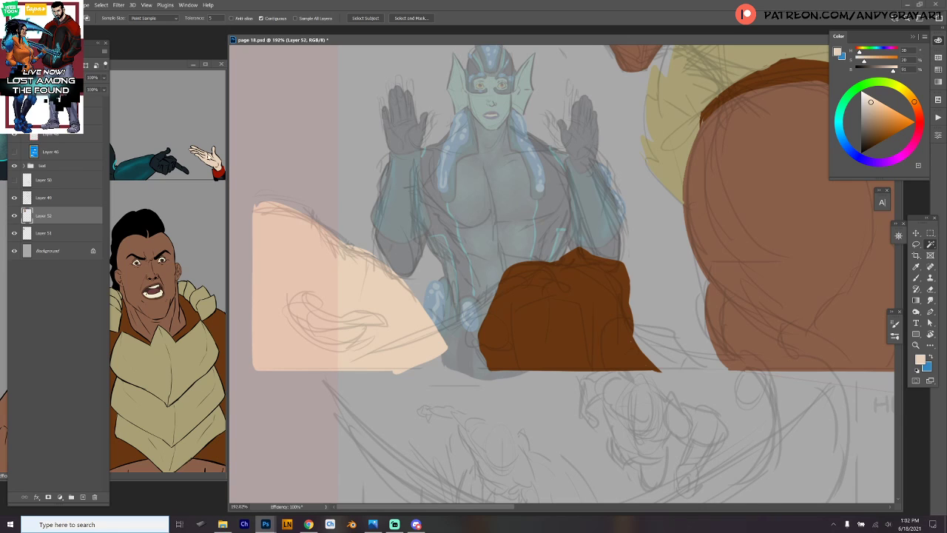
# Sample the dark navy from the reference costume's folds and outline the cloth shape between the pale body and the dark brown form.
pyautogui.click(192, 65)
pyautogui.scroll(-10, 201, 237)
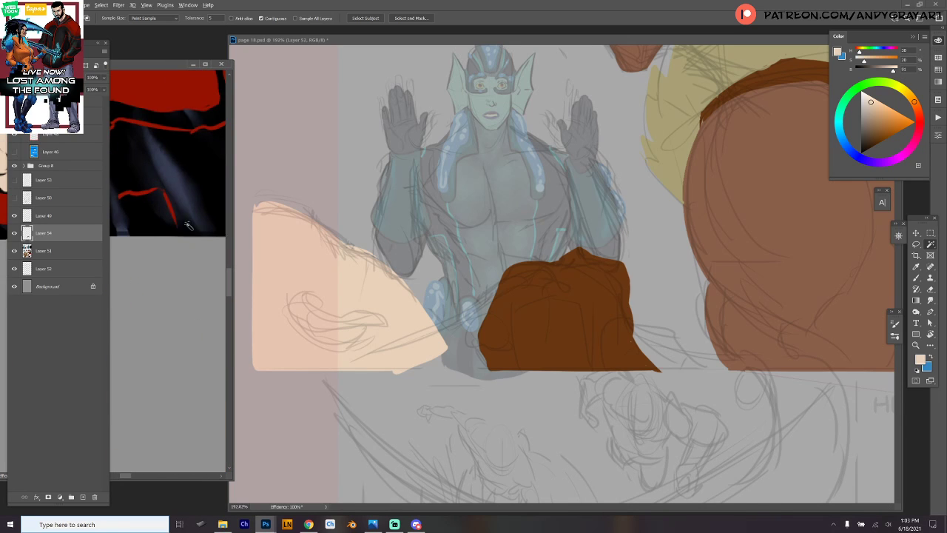
pyautogui.moveTo(220, 240)
pyautogui.mouseDown()
pyautogui.moveTo(165, 264)
pyautogui.moveTo(176, 261)
pyautogui.moveTo(169, 268)
pyautogui.moveTo(190, 280)
pyautogui.mouseUp()
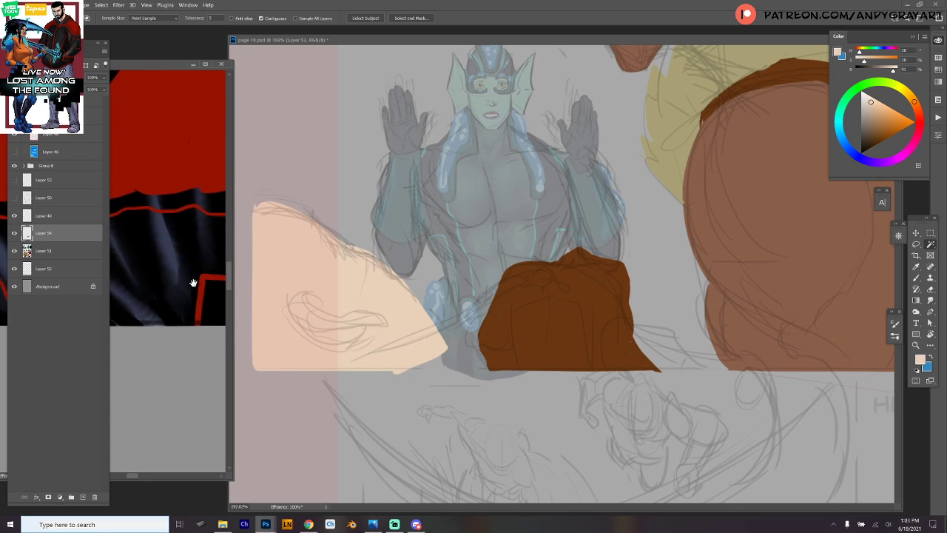
pyautogui.press('b')
pyautogui.keyDown('alt'); pyautogui.click(170, 234); pyautogui.keyUp('alt')
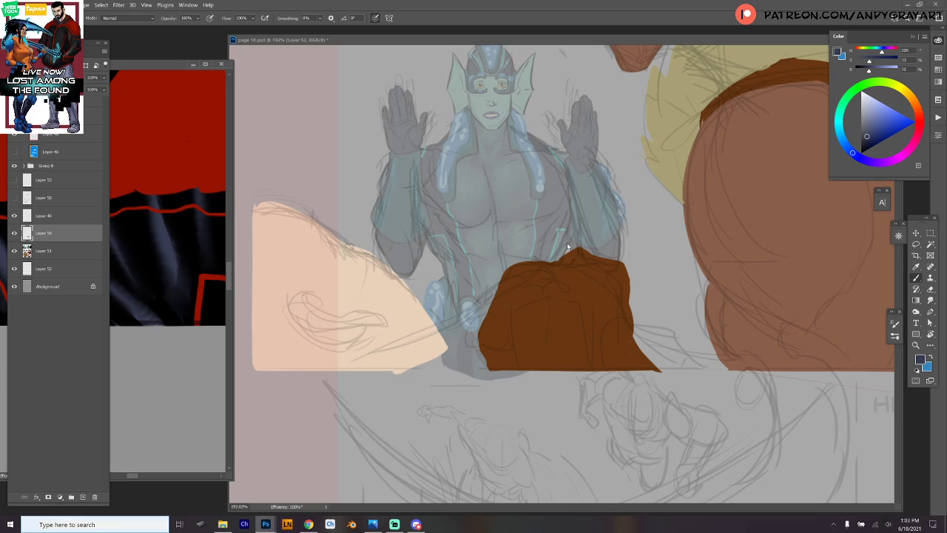
pyautogui.click(561, 266)
pyautogui.moveTo(564, 261)
pyautogui.mouseDown()
pyautogui.moveTo(521, 256)
pyautogui.moveTo(427, 326)
pyautogui.mouseUp()
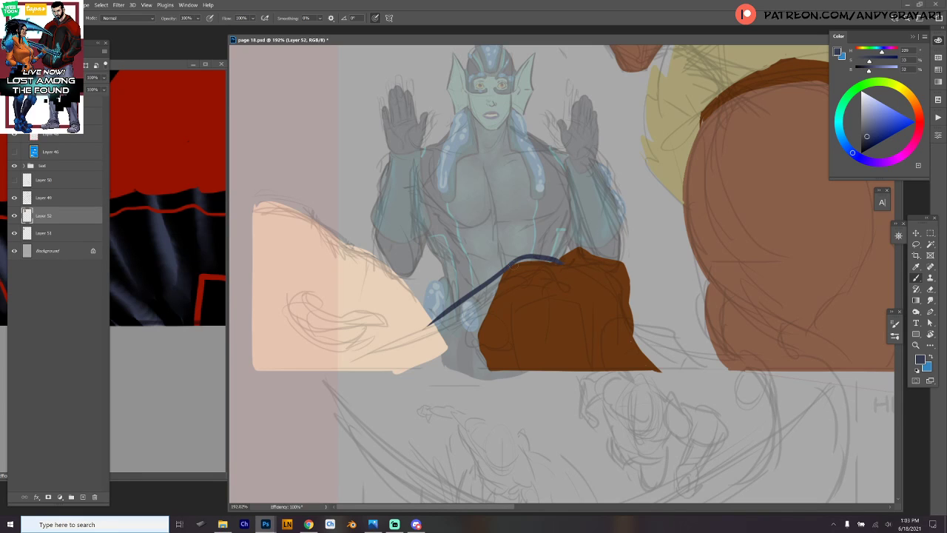
pyautogui.hotkey('ctrl', 'z')
pyautogui.moveTo(561, 259)
pyautogui.mouseDown()
pyautogui.moveTo(496, 272)
pyautogui.moveTo(504, 285)
pyautogui.moveTo(515, 271)
pyautogui.moveTo(477, 300)
pyautogui.moveTo(486, 370)
pyautogui.mouseUp()
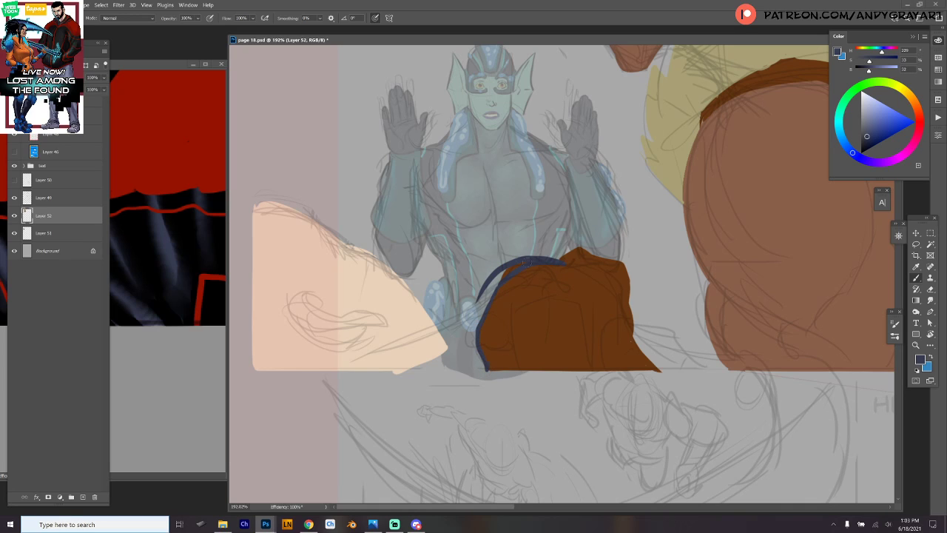
pyautogui.moveTo(509, 267); pyautogui.dragTo(454, 328)
pyautogui.moveTo(483, 286)
pyautogui.mouseDown()
pyautogui.moveTo(411, 339)
pyautogui.moveTo(341, 371)
pyautogui.moveTo(487, 370)
pyautogui.mouseUp()
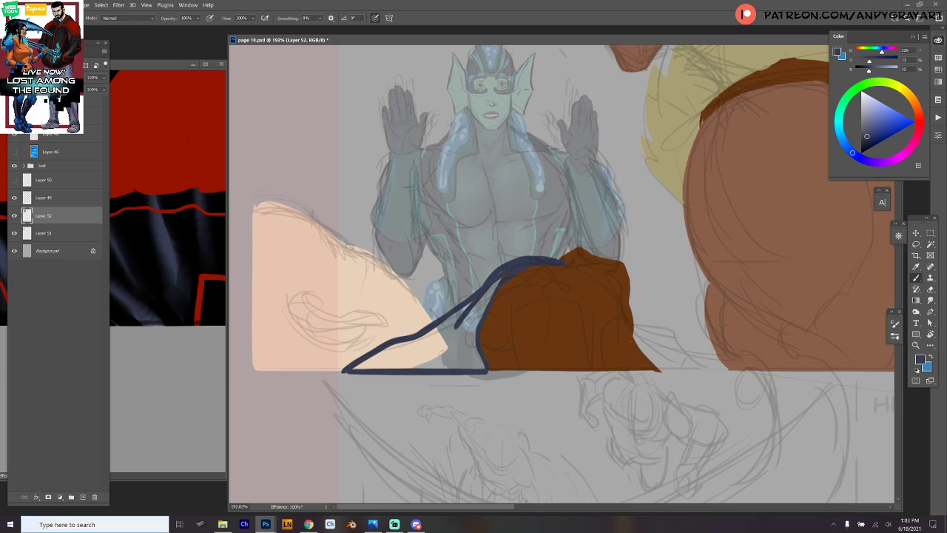
# Fill the outlined cloth areas with dark navy and clear the selection.
pyautogui.press('w')
pyautogui.keyDown('shift'); pyautogui.click(455, 358); pyautogui.keyUp('shift')
pyautogui.keyDown('shift'); pyautogui.click(509, 281); pyautogui.keyUp('shift')
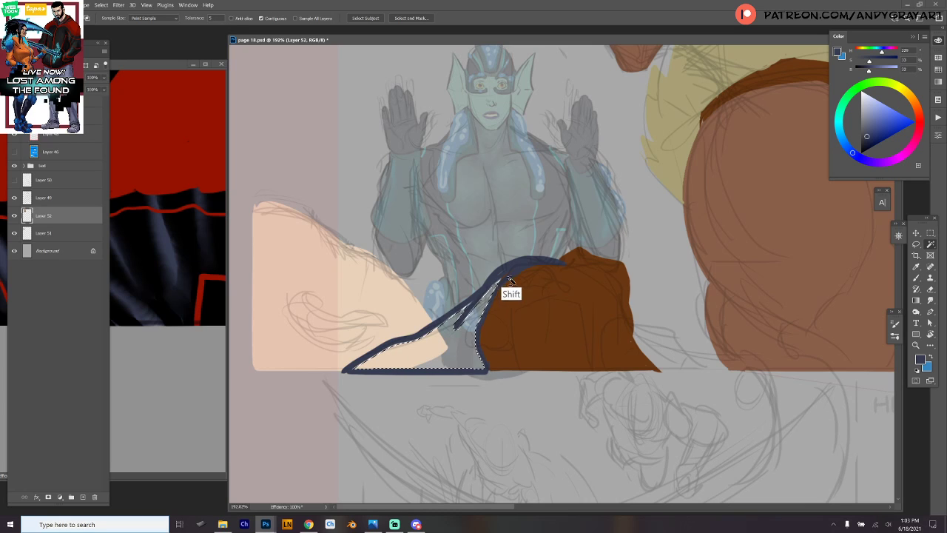
pyautogui.hotkey('alt', 'BackSpace')
pyautogui.hotkey('ctrl', 'd')
# Sample the armour tan and draw two round armour outlines where the dark brown form meets the navy cloth.
pyautogui.press('b')
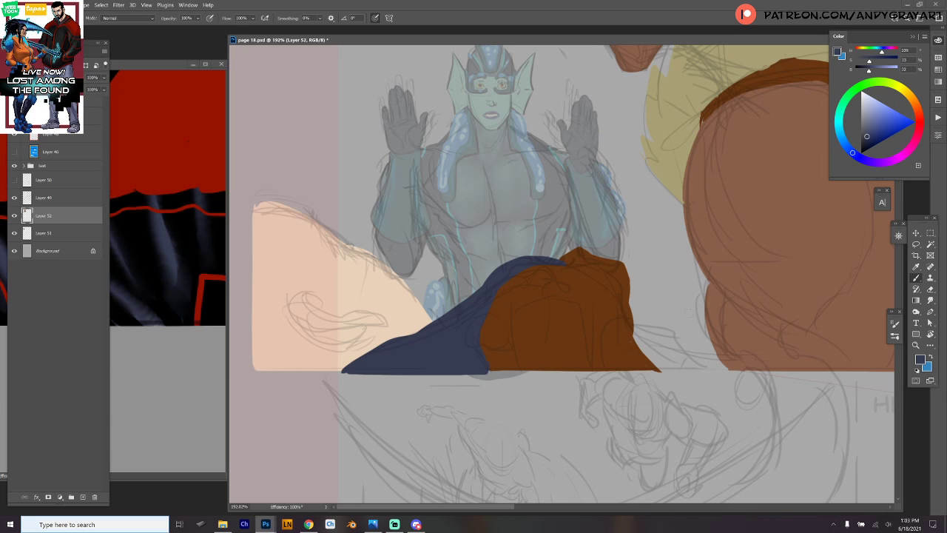
pyautogui.moveTo(740, 332); pyautogui.dragTo(698, 387)
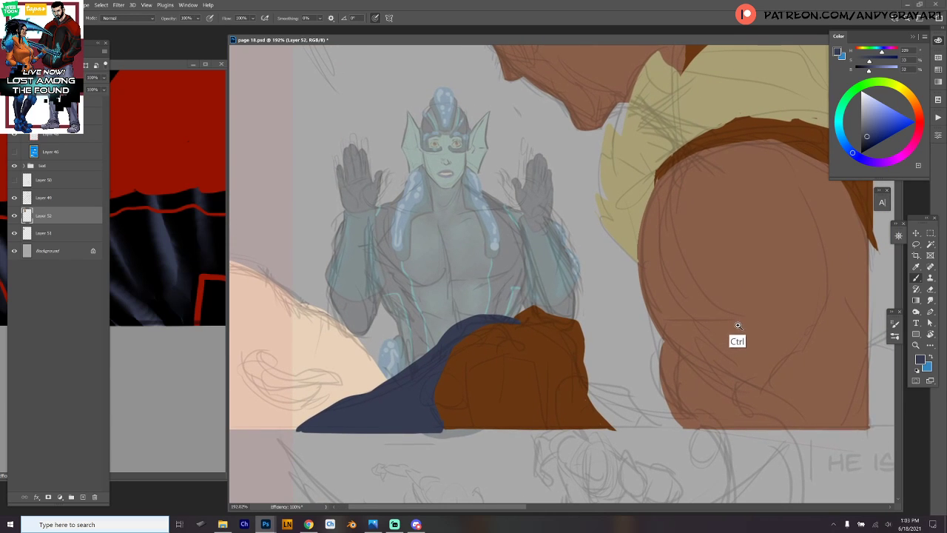
pyautogui.moveTo(738, 325); pyautogui.dragTo(725, 345)
pyautogui.keyDown('alt'); pyautogui.click(486, 271); pyautogui.keyUp('alt')
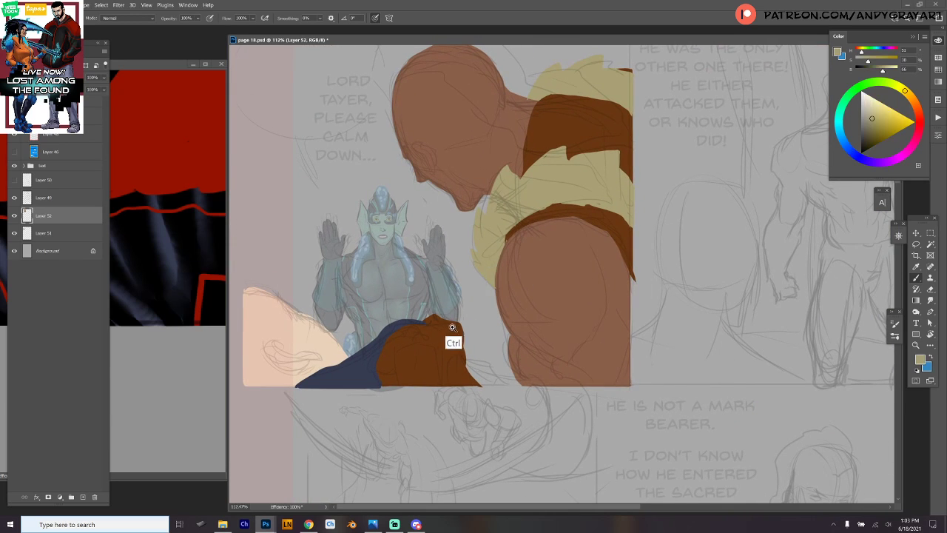
pyautogui.moveTo(452, 326)
pyautogui.mouseDown()
pyautogui.moveTo(463, 332)
pyautogui.moveTo(561, 281)
pyautogui.moveTo(437, 323)
pyautogui.mouseUp()
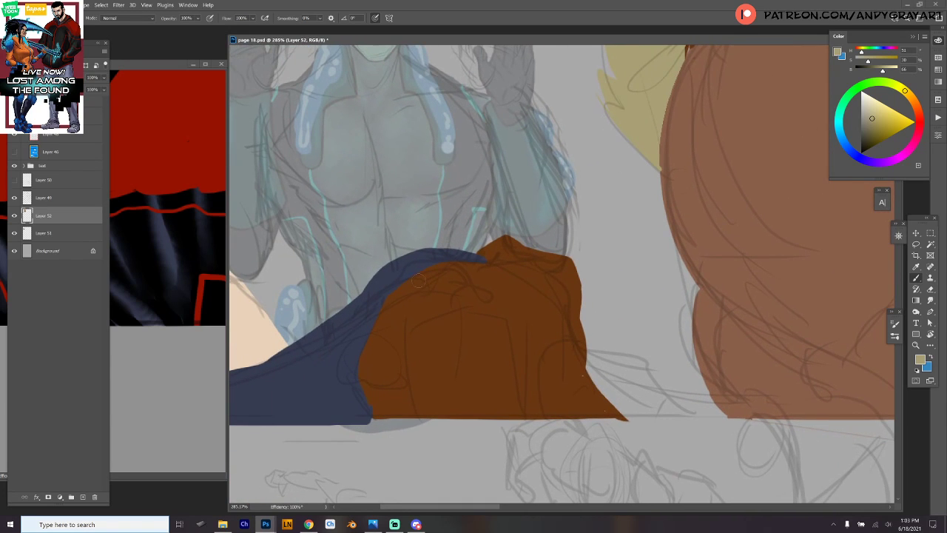
pyautogui.moveTo(409, 278)
pyautogui.mouseDown()
pyautogui.moveTo(379, 290)
pyautogui.moveTo(384, 322)
pyautogui.moveTo(385, 298)
pyautogui.moveTo(372, 300)
pyautogui.moveTo(412, 325)
pyautogui.mouseUp()
pyautogui.moveTo(407, 278)
pyautogui.mouseDown()
pyautogui.moveTo(427, 314)
pyautogui.moveTo(415, 327)
pyautogui.mouseUp()
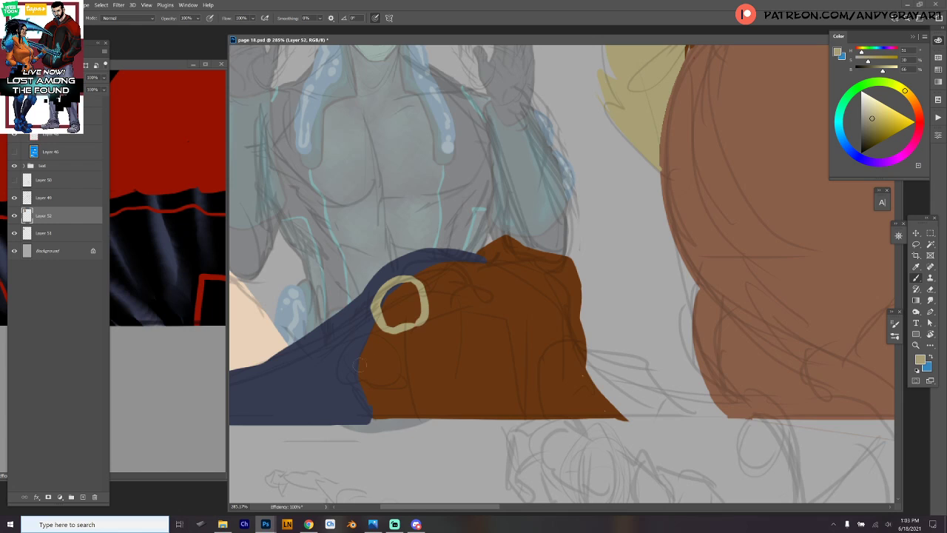
pyautogui.moveTo(367, 345)
pyautogui.mouseDown()
pyautogui.moveTo(352, 367)
pyautogui.moveTo(364, 403)
pyautogui.moveTo(394, 399)
pyautogui.moveTo(397, 355)
pyautogui.moveTo(403, 398)
pyautogui.moveTo(364, 408)
pyautogui.mouseUp()
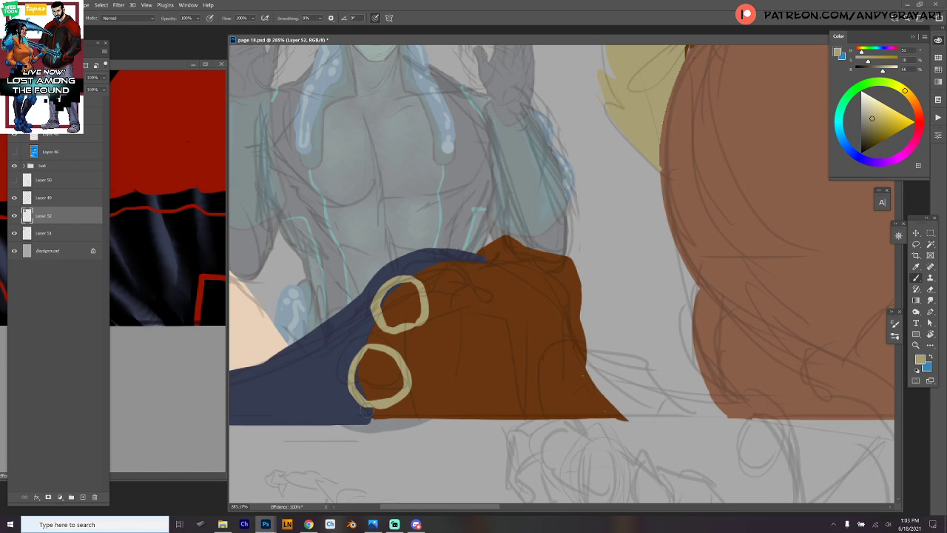
# Outline the remaining armour plates in tan: the large central plate, the small narrow one beside it and the triangular one extending beyond the brown form.
pyautogui.moveTo(462, 259)
pyautogui.mouseDown()
pyautogui.moveTo(414, 338)
pyautogui.moveTo(409, 415)
pyautogui.moveTo(365, 419)
pyautogui.moveTo(389, 416)
pyautogui.mouseUp()
pyautogui.moveTo(451, 258)
pyautogui.mouseDown()
pyautogui.moveTo(546, 262)
pyautogui.moveTo(509, 398)
pyautogui.mouseUp()
pyautogui.moveTo(545, 265)
pyautogui.mouseDown()
pyautogui.moveTo(514, 437)
pyautogui.moveTo(592, 325)
pyautogui.moveTo(648, 386)
pyautogui.moveTo(647, 402)
pyautogui.mouseUp()
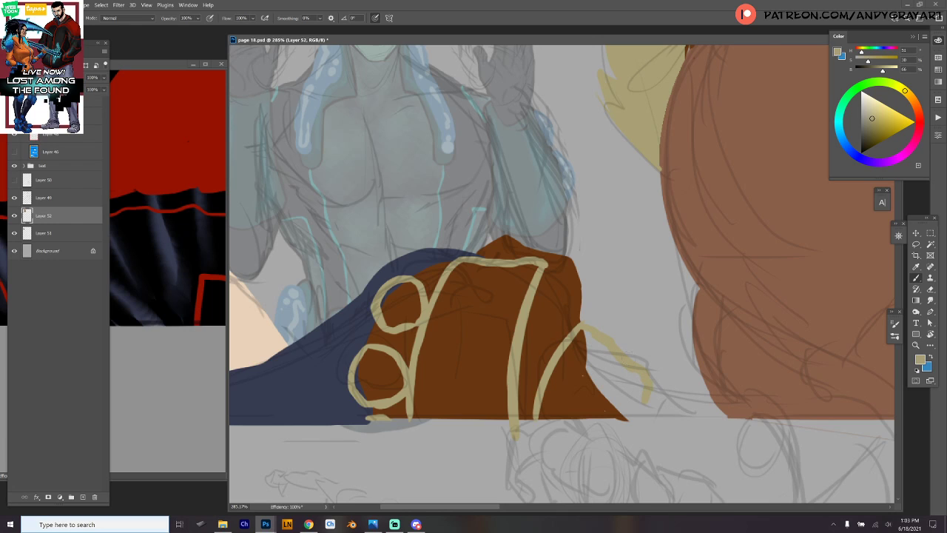
pyautogui.moveTo(626, 353)
pyautogui.mouseDown()
pyautogui.moveTo(640, 403)
pyautogui.moveTo(667, 420)
pyautogui.mouseUp()
pyautogui.moveTo(555, 253)
pyautogui.mouseDown()
pyautogui.moveTo(594, 271)
pyautogui.moveTo(589, 305)
pyautogui.mouseUp()
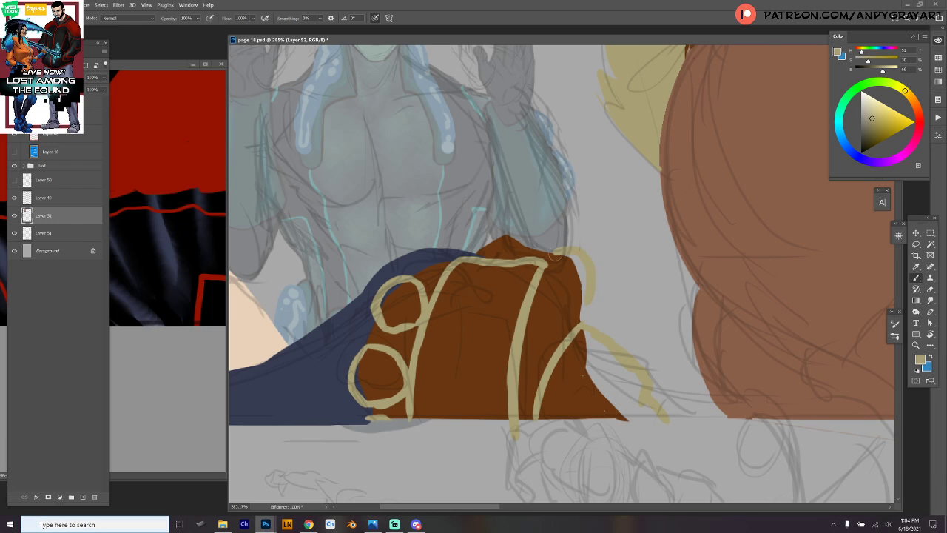
pyautogui.moveTo(555, 255)
pyautogui.mouseDown()
pyautogui.moveTo(564, 297)
pyautogui.moveTo(584, 302)
pyautogui.mouseUp()
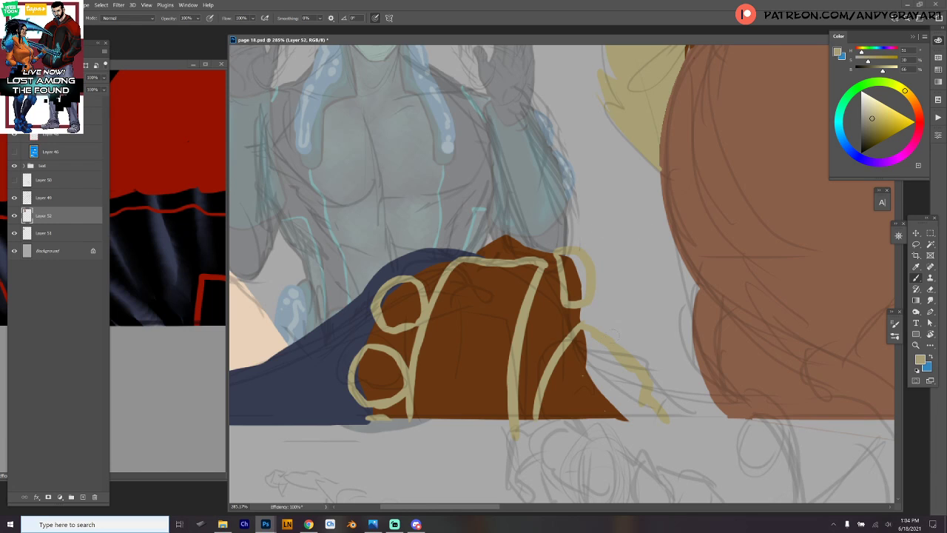
pyautogui.press('shift')
pyautogui.keyDown('shift'); pyautogui.click(545, 418); pyautogui.keyUp('shift')
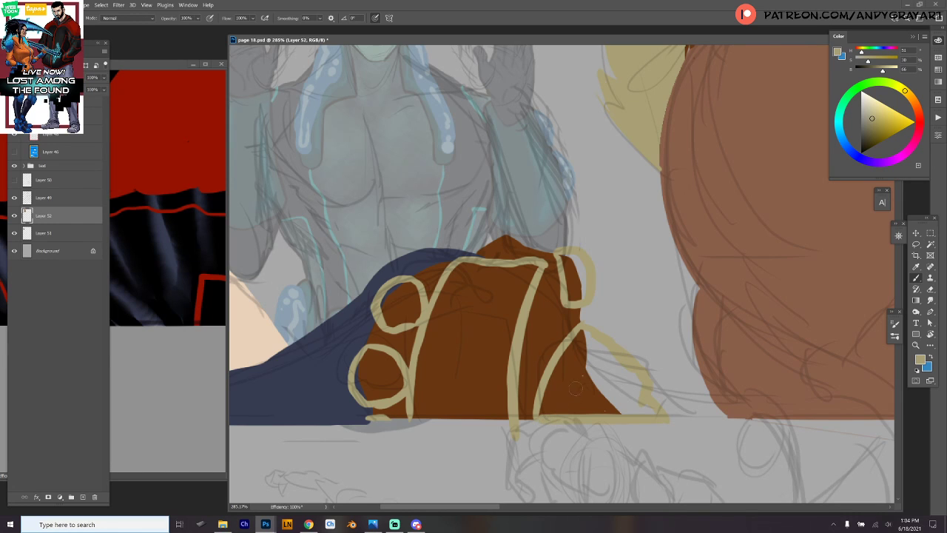
# Select the interiors of all five outlined armour plates, fill them with the armour tan and clear the selection.
pyautogui.press('w')
pyautogui.click(611, 373)
pyautogui.keyDown('shift'); pyautogui.click(571, 287); pyautogui.keyUp('shift')
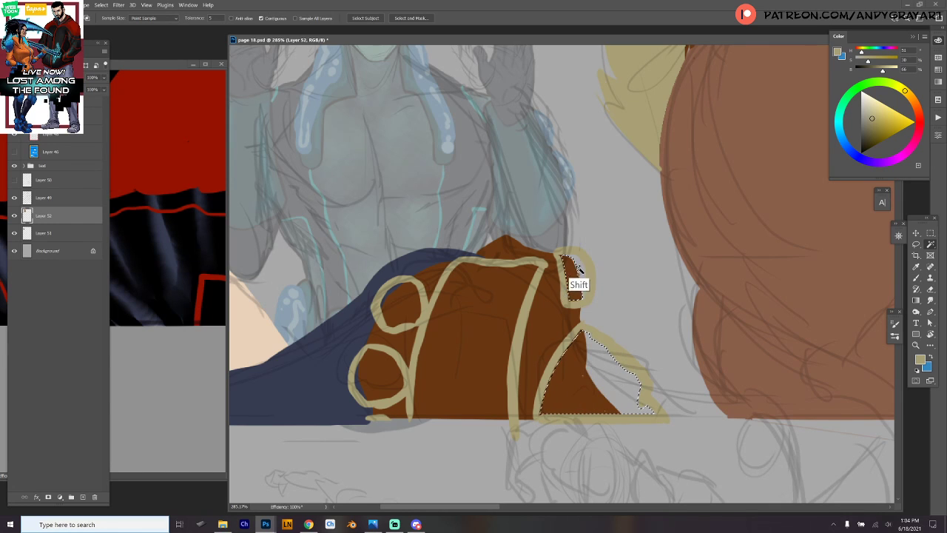
pyautogui.keyDown('shift'); pyautogui.click(462, 311); pyautogui.keyUp('shift')
pyautogui.keyDown('shift'); pyautogui.click(392, 297); pyautogui.keyUp('shift')
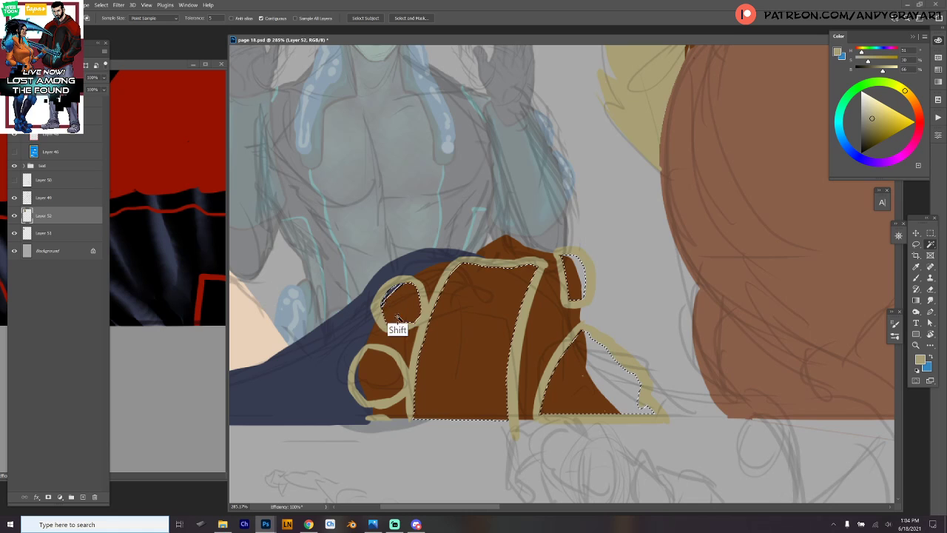
pyautogui.keyDown('shift'); pyautogui.click(370, 387); pyautogui.keyUp('shift')
pyautogui.keyDown('shift'); pyautogui.click(362, 389); pyautogui.keyUp('shift')
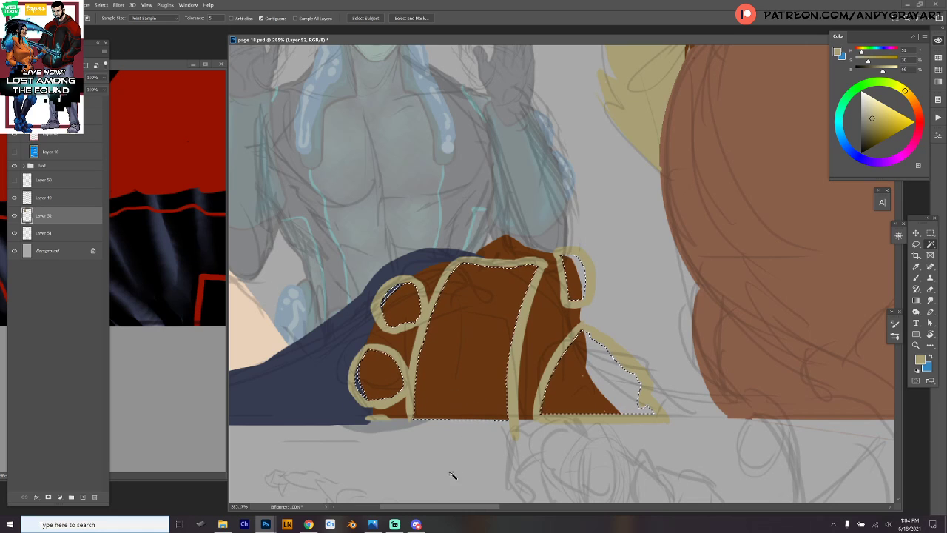
pyautogui.hotkey('alt', 'BackSpace')
pyautogui.hotkey('ctrl', 'd')
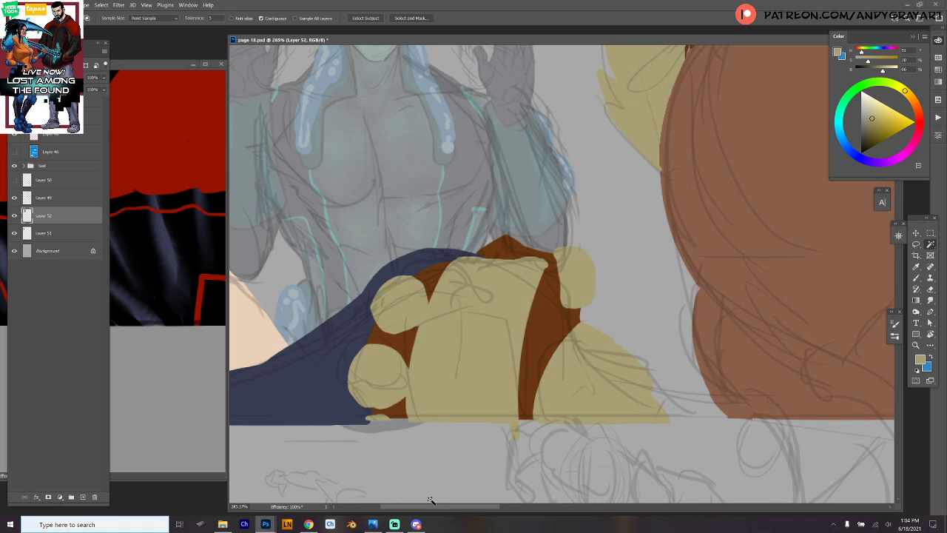
# Dab the large figure's brown skin tone where the dark brown form meets the navy cloth, and sample the form's dark brown.
pyautogui.press('b')
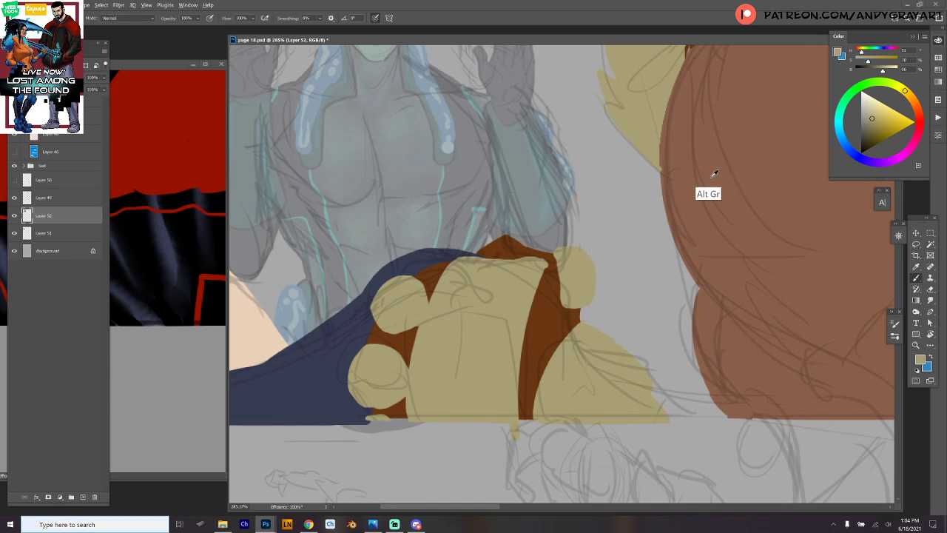
pyautogui.keyDown('alt'); pyautogui.click(748, 157); pyautogui.keyUp('alt')
pyautogui.moveTo(497, 238)
pyautogui.mouseDown()
pyautogui.moveTo(495, 255)
pyautogui.moveTo(495, 244)
pyautogui.moveTo(484, 252)
pyautogui.moveTo(495, 241)
pyautogui.mouseUp()
pyautogui.keyDown('alt'); pyautogui.click(544, 321); pyautogui.keyUp('alt')
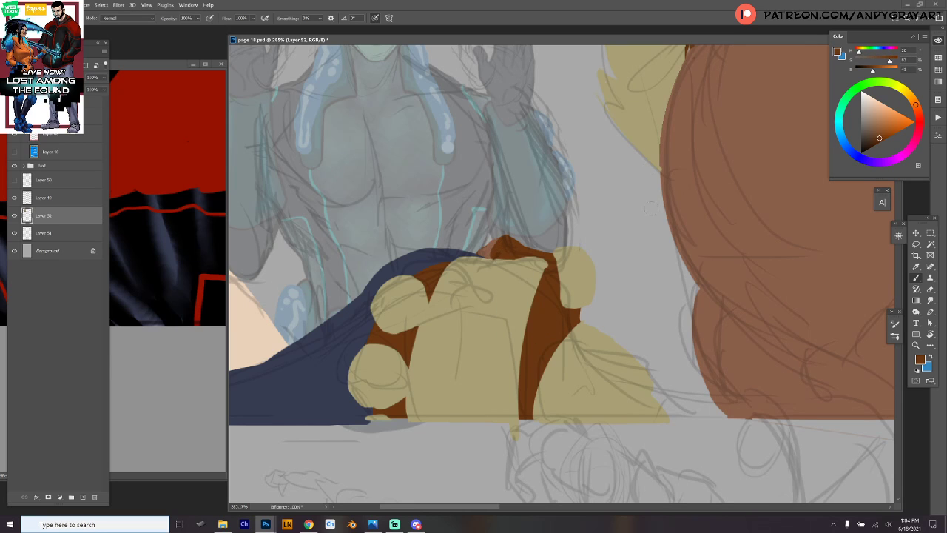
# Examine the blocked-in first panel and the whole page's sketched layout.
pyautogui.scroll(-5, 644, 247)
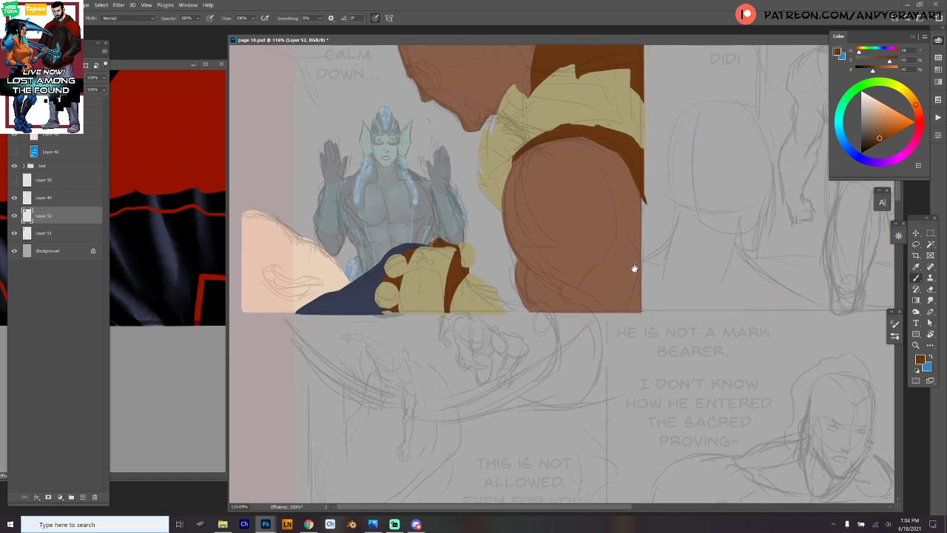
pyautogui.moveTo(634, 268); pyautogui.dragTo(624, 341)
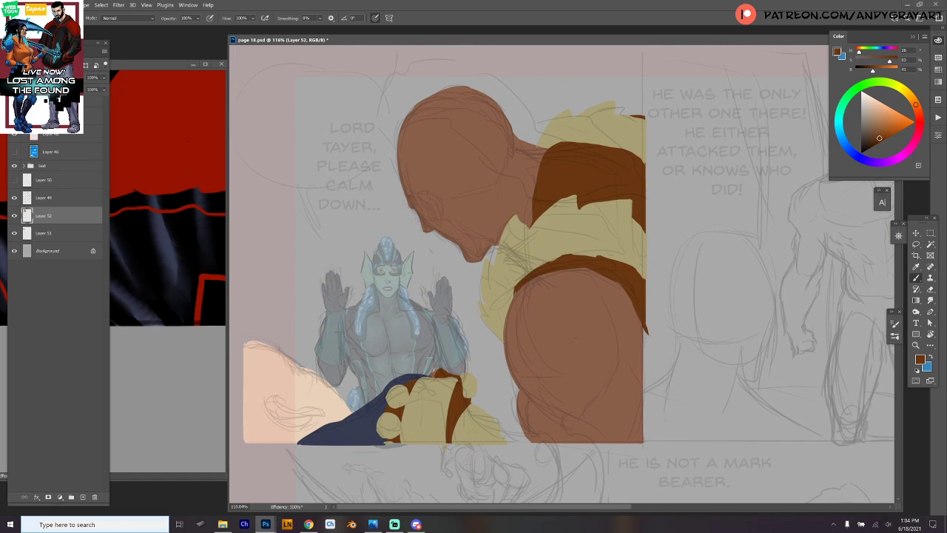
pyautogui.scroll(-4, 574, 340)
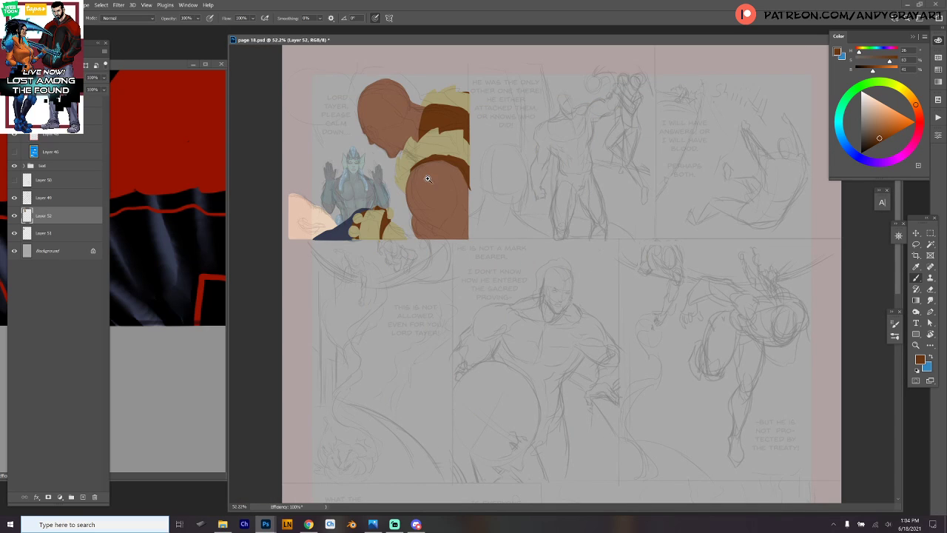
pyautogui.scroll(3, 425, 179)
pyautogui.scroll(-4, 537, 260)
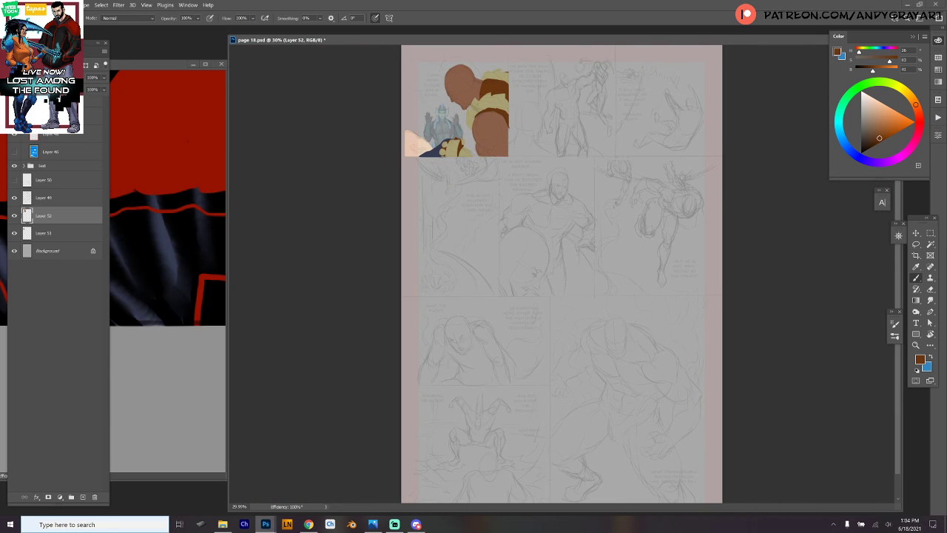
pyautogui.moveTo(626, 294); pyautogui.dragTo(621, 275)
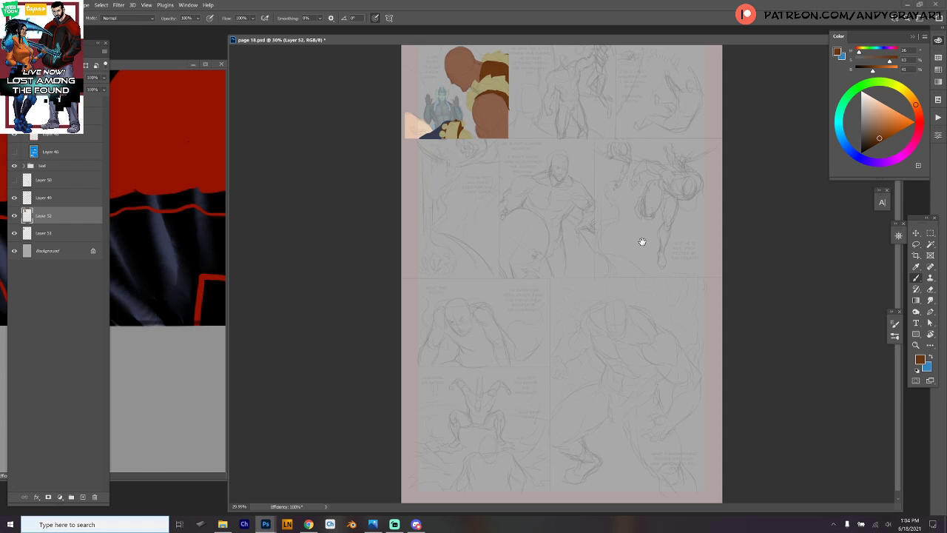
pyautogui.moveTo(649, 222); pyautogui.dragTo(645, 247)
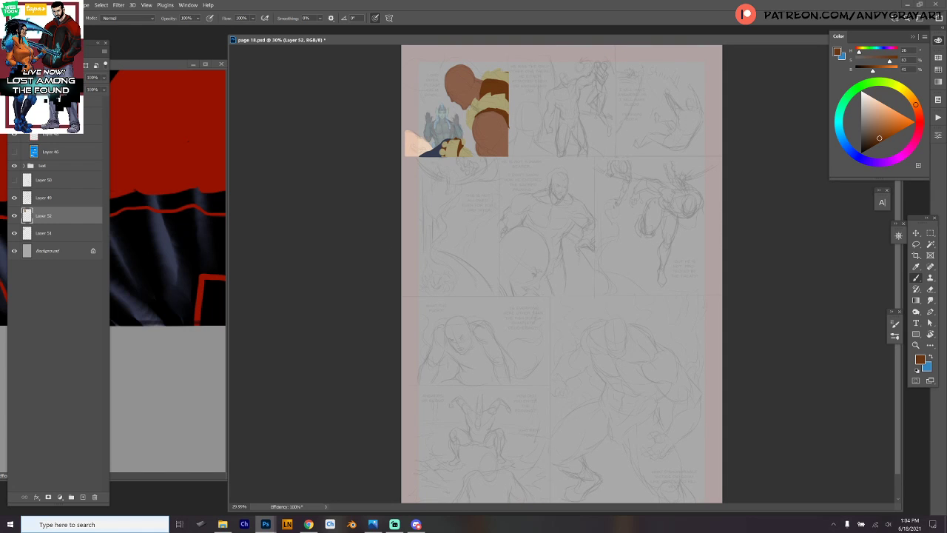
pyautogui.hotkey('alt', 'Tab')
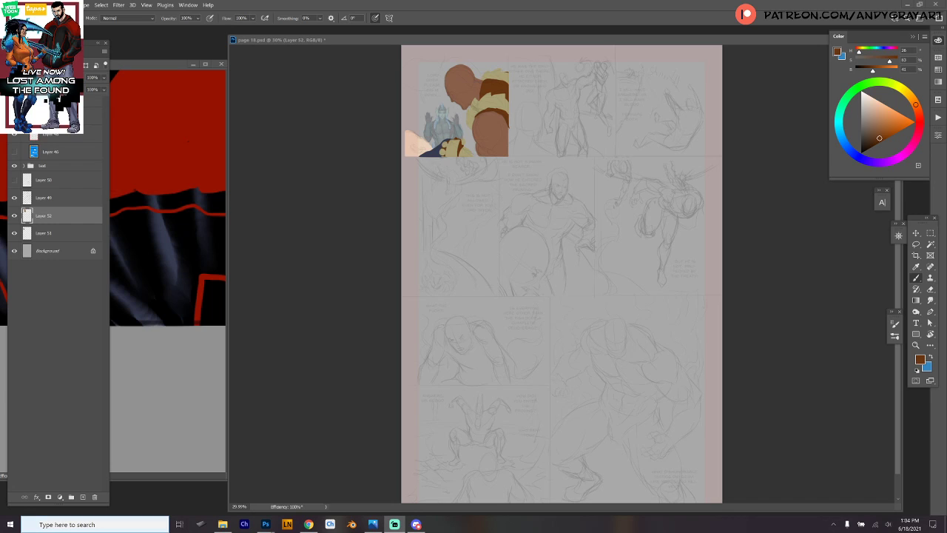